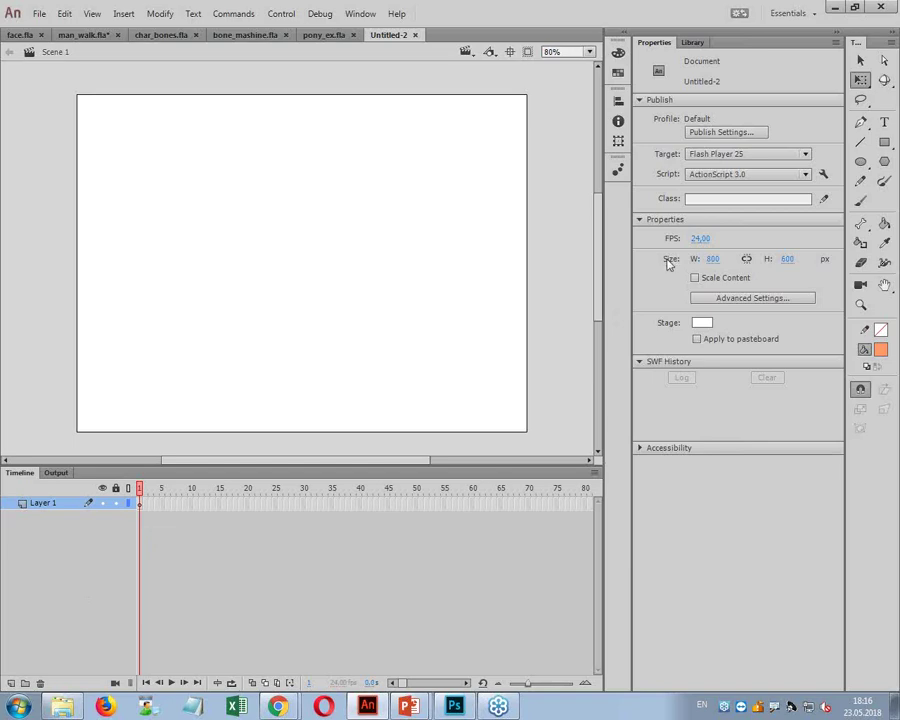
Step: Paint a bird with raised wings, about 312 by 118 px, on frame 1 using a black Brush of size 15
left_click(860, 203)
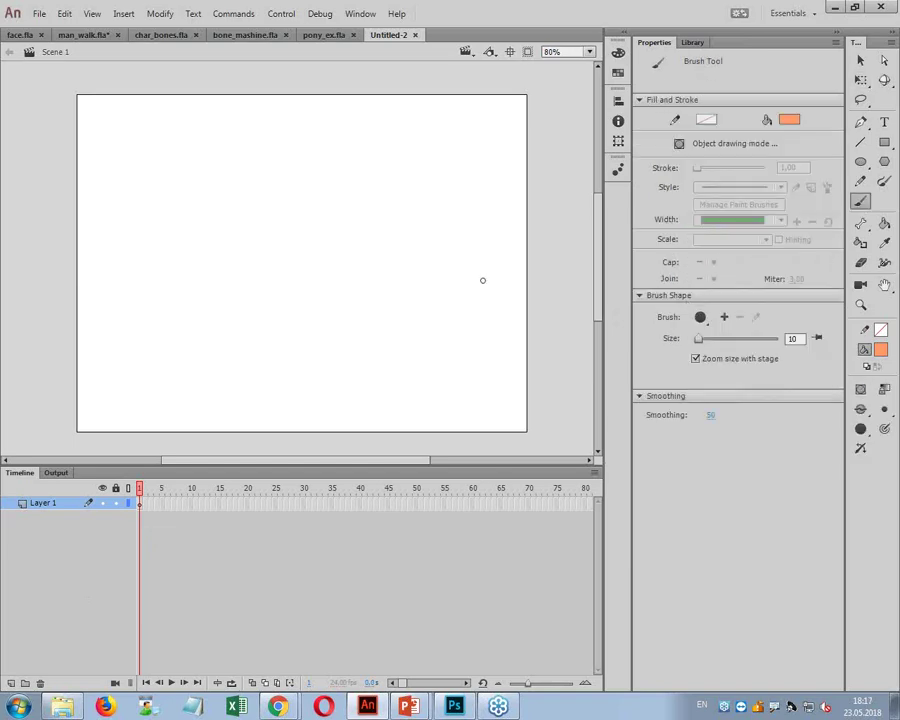
left_click(880, 349)
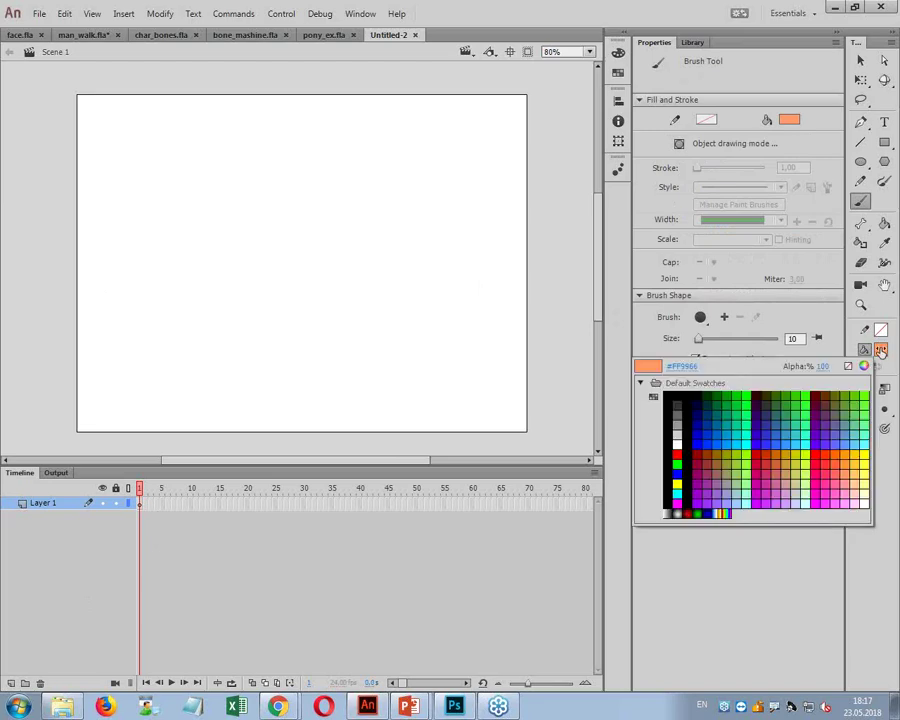
left_click(680, 396)
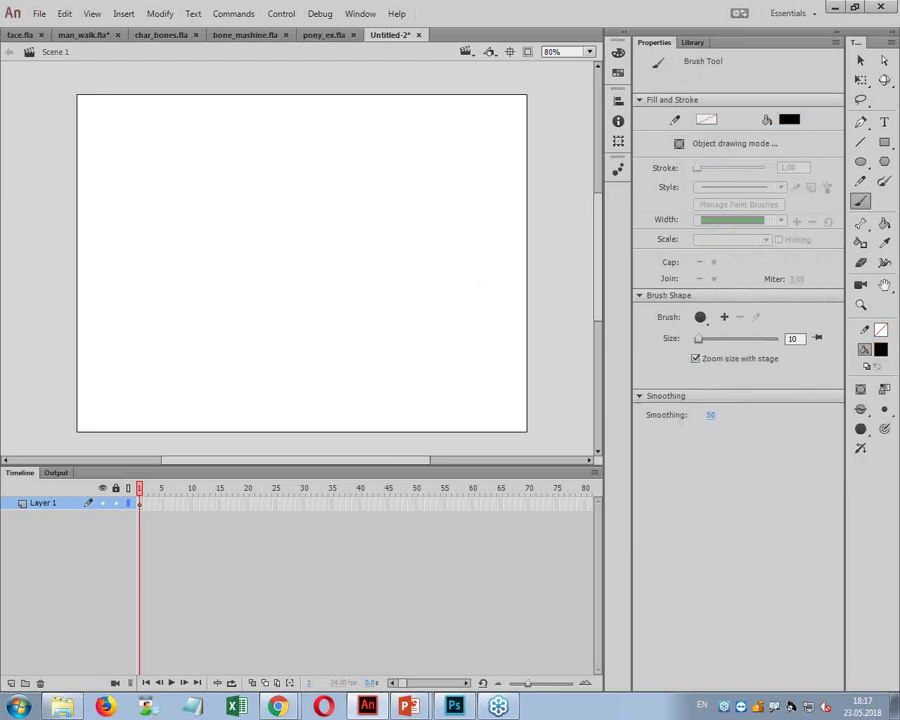
left_click(790, 339)
type("15")
key("Return")
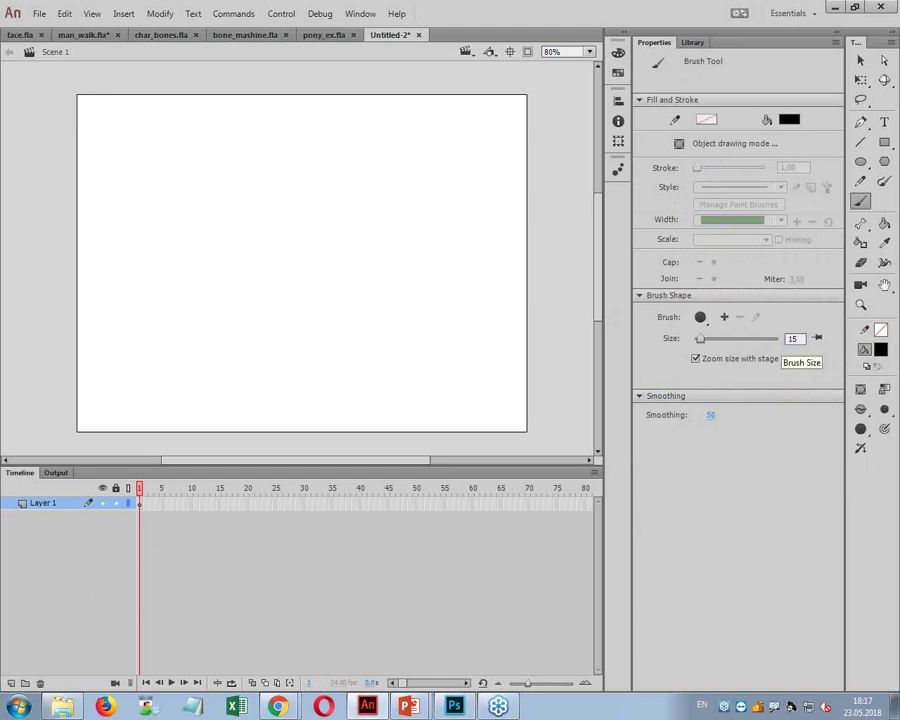
mouse_move(189, 209)
left_mouse_down()
mouse_move(269, 251)
mouse_move(360, 205)
mouse_move(350, 248)
left_mouse_up()
left_click(335, 230, "ctrl")
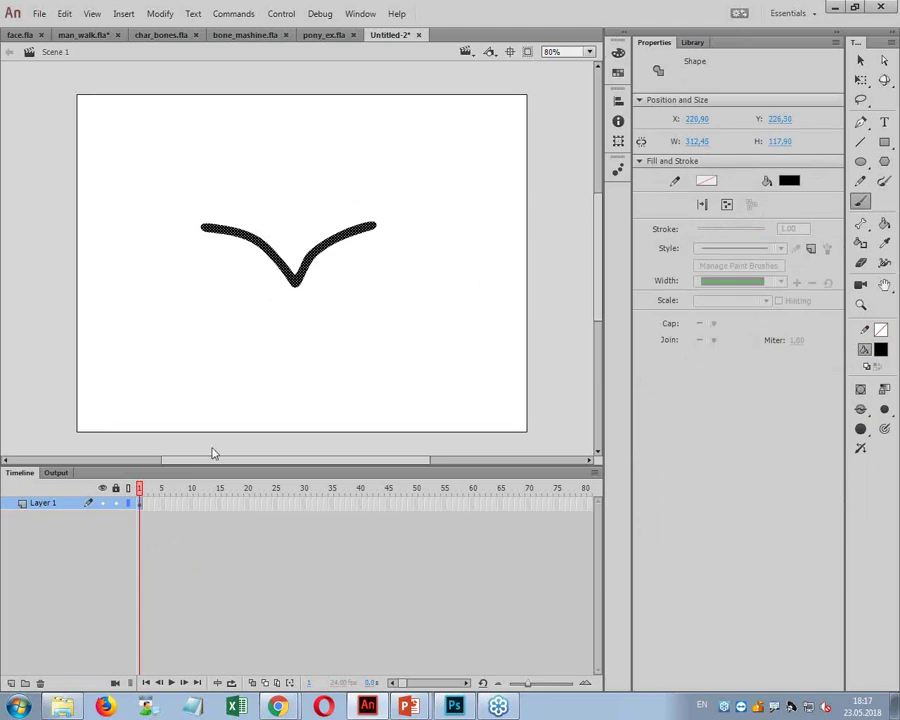
Step: Turn on Onion Skin and paint progressively lower wing poses on blank keyframes at frames 2, 3 and 4
left_click(145, 508)
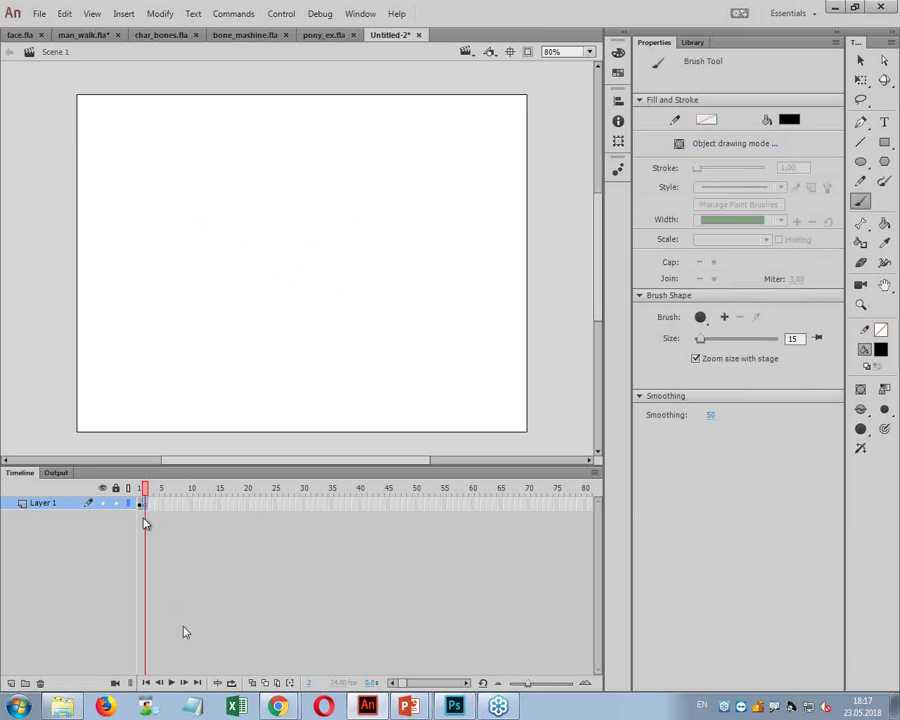
left_click(254, 684)
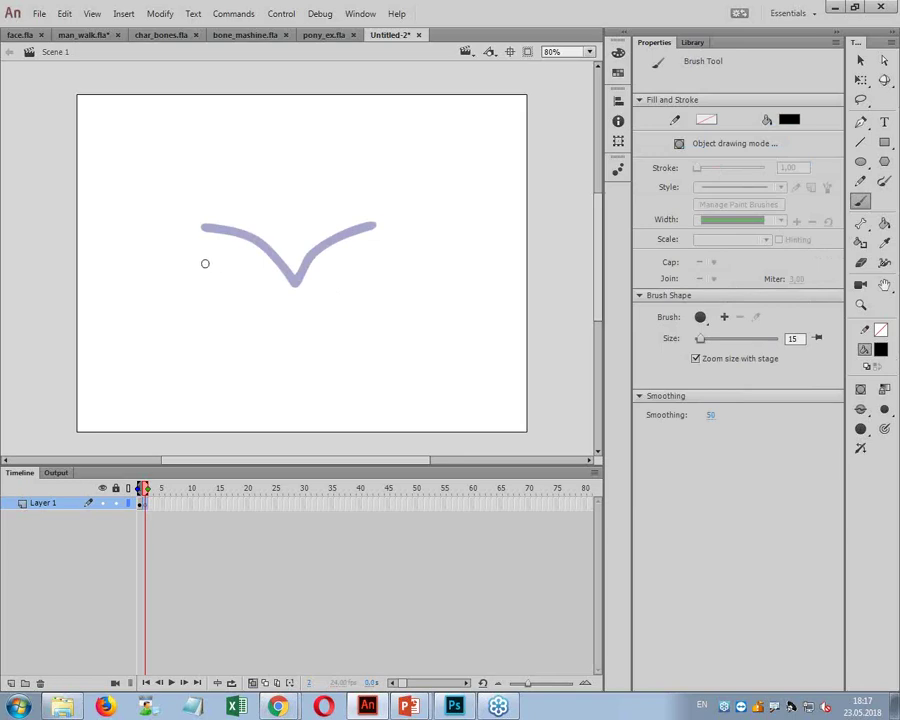
mouse_move(205, 258)
left_mouse_down()
mouse_move(265, 264)
mouse_move(293, 280)
mouse_move(340, 258)
mouse_move(375, 262)
left_mouse_up()
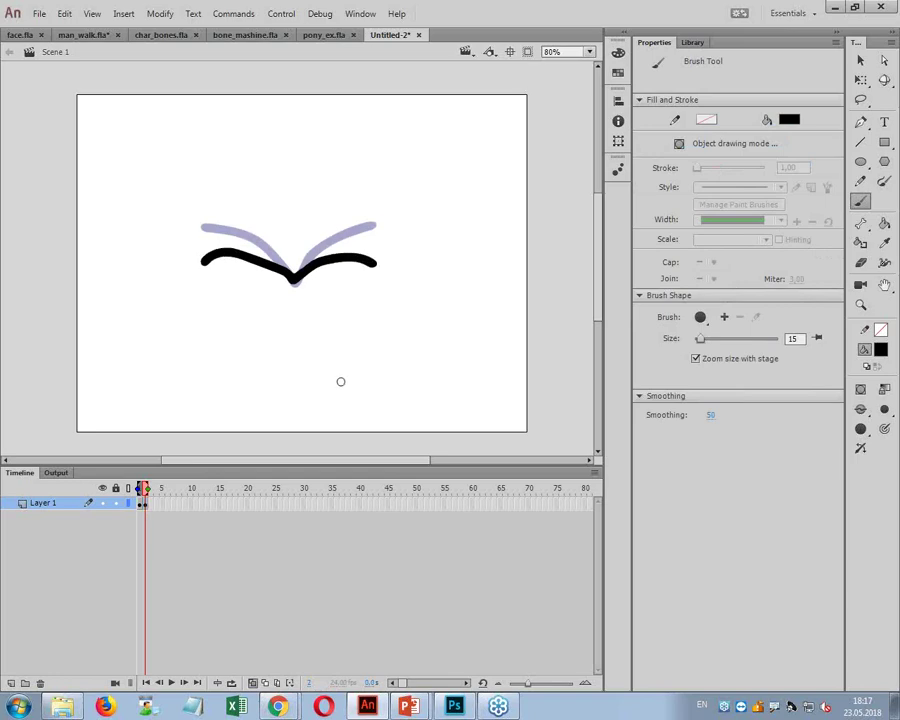
key("F7")
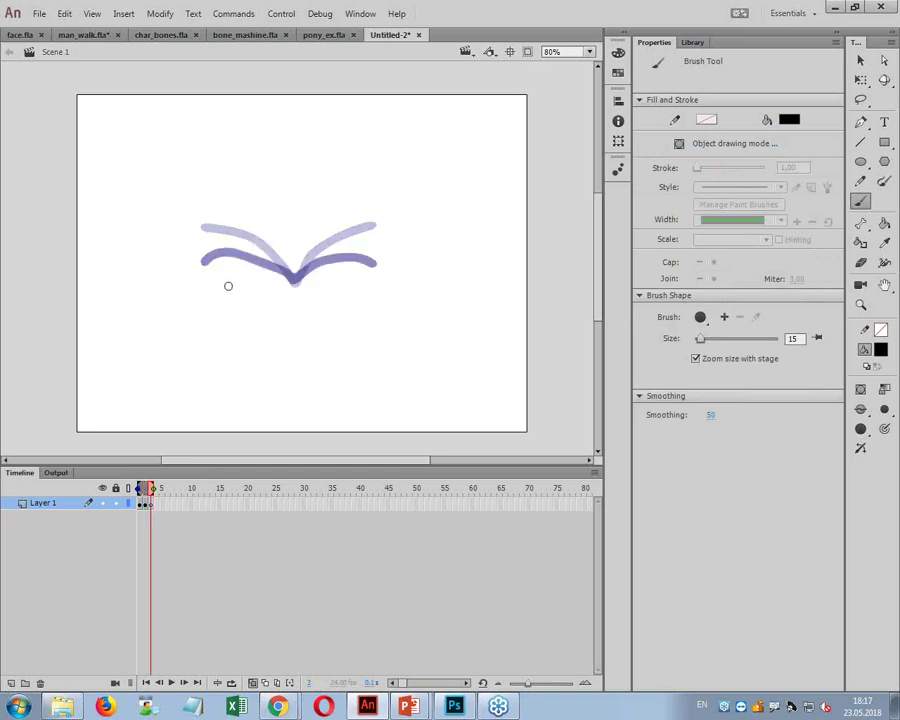
mouse_move(212, 291)
left_mouse_down()
mouse_move(305, 273)
mouse_move(376, 284)
left_mouse_up()
key("F7")
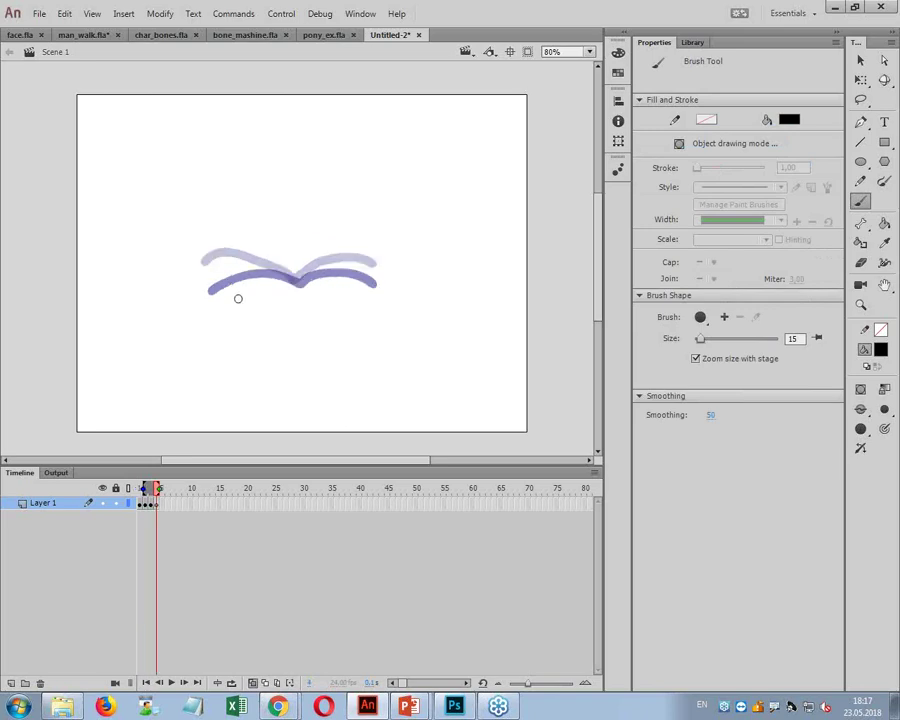
mouse_move(222, 310)
left_mouse_down()
mouse_move(300, 282)
mouse_move(376, 302)
left_mouse_up()
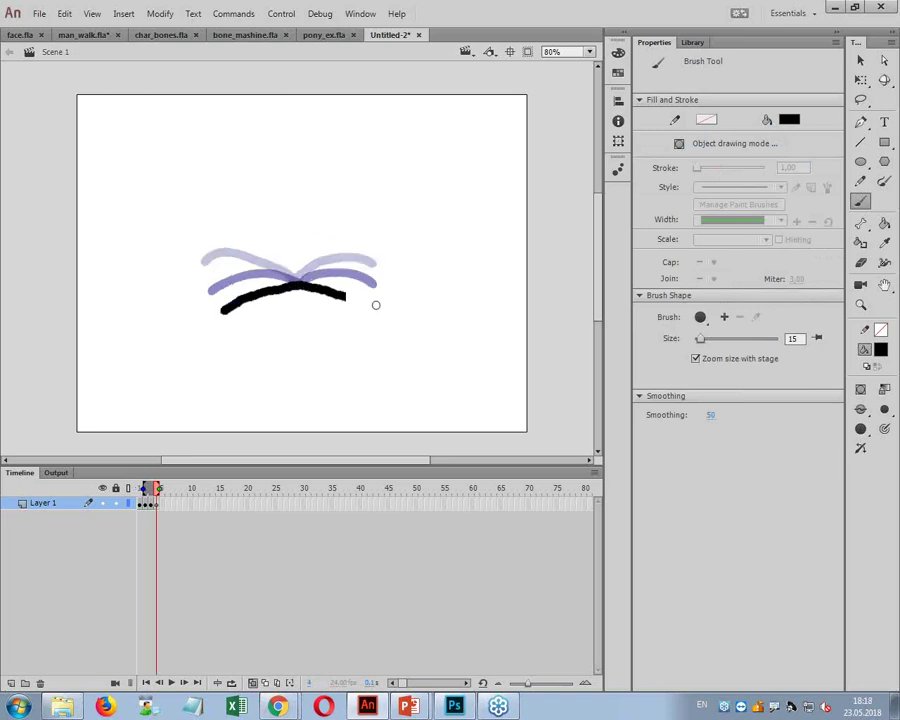
Step: Paint the downward wing poses on blank keyframes at frames 5 and 6, redoing the first stroke on frame 5
key("F7")
left_click_drag(300, 288, 259, 328)
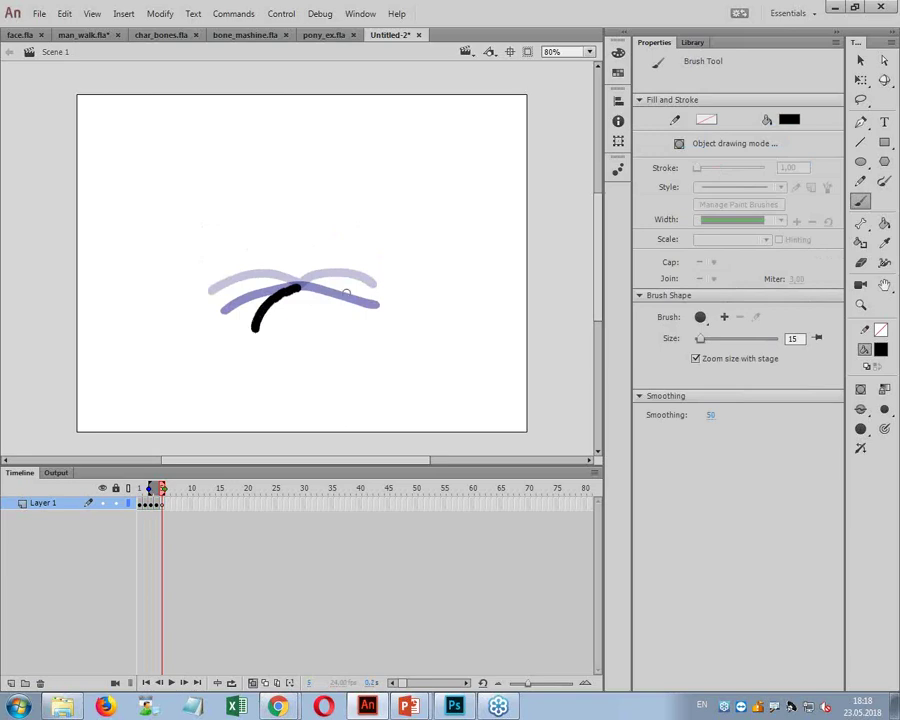
key("ctrl+z")
mouse_move(289, 290)
left_mouse_down()
mouse_move(241, 330)
mouse_move(306, 293)
mouse_move(297, 289)
mouse_move(372, 323)
left_mouse_up()
key("F7")
left_click_drag(290, 291, 235, 340)
left_click_drag(299, 297, 366, 336)
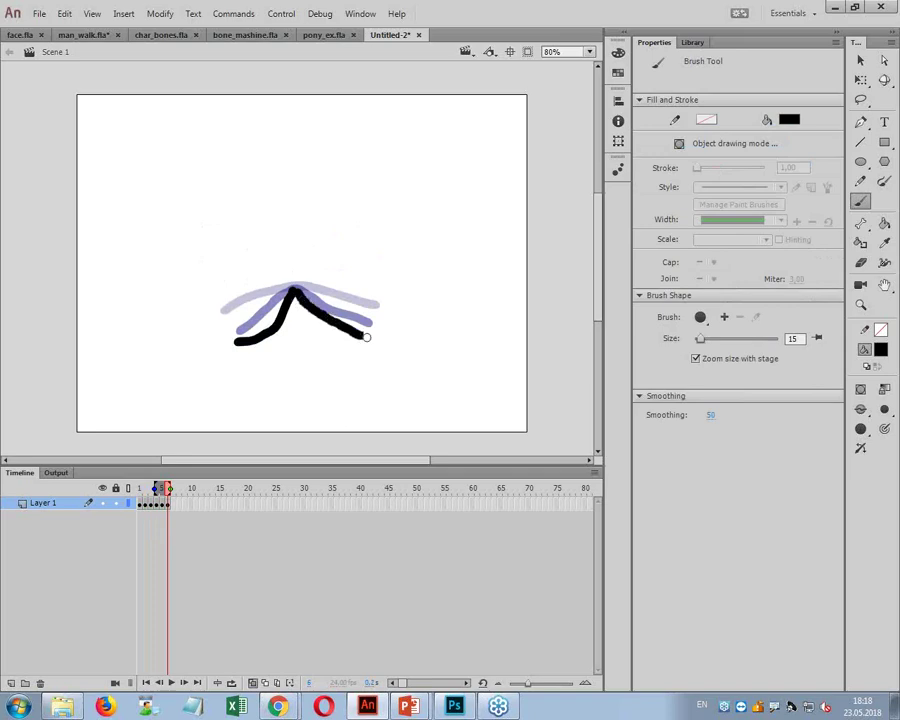
Step: Duplicate frames 1 to 6 onto frames 7 to 12 and reverse the order of the duplicated frames
mouse_move(167, 489)
left_mouse_down()
mouse_move(139, 491)
mouse_move(167, 492)
left_mouse_up()
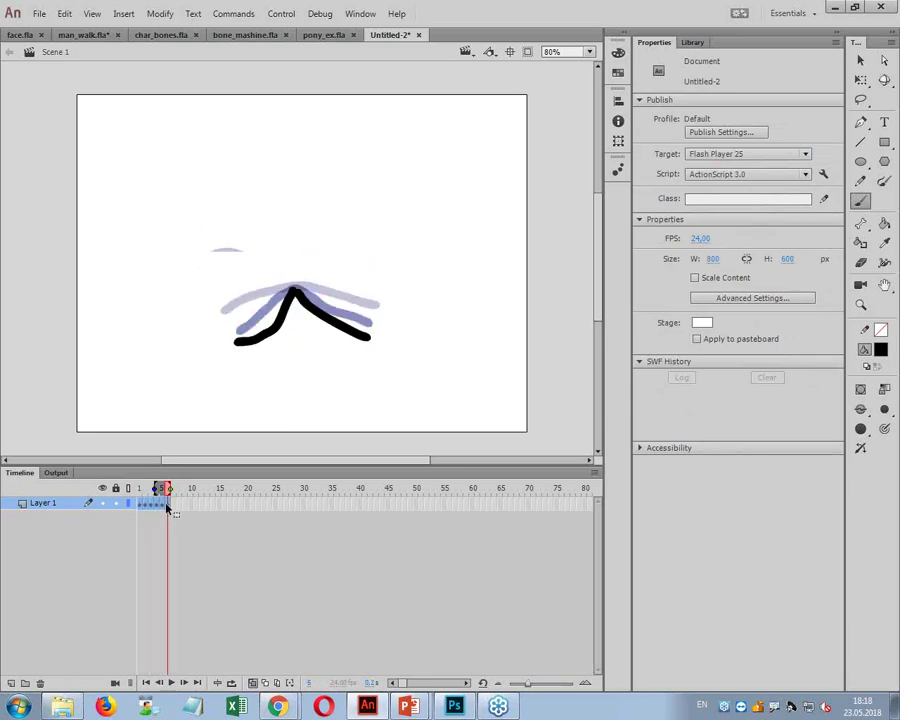
left_click_drag(168, 506, 151, 510)
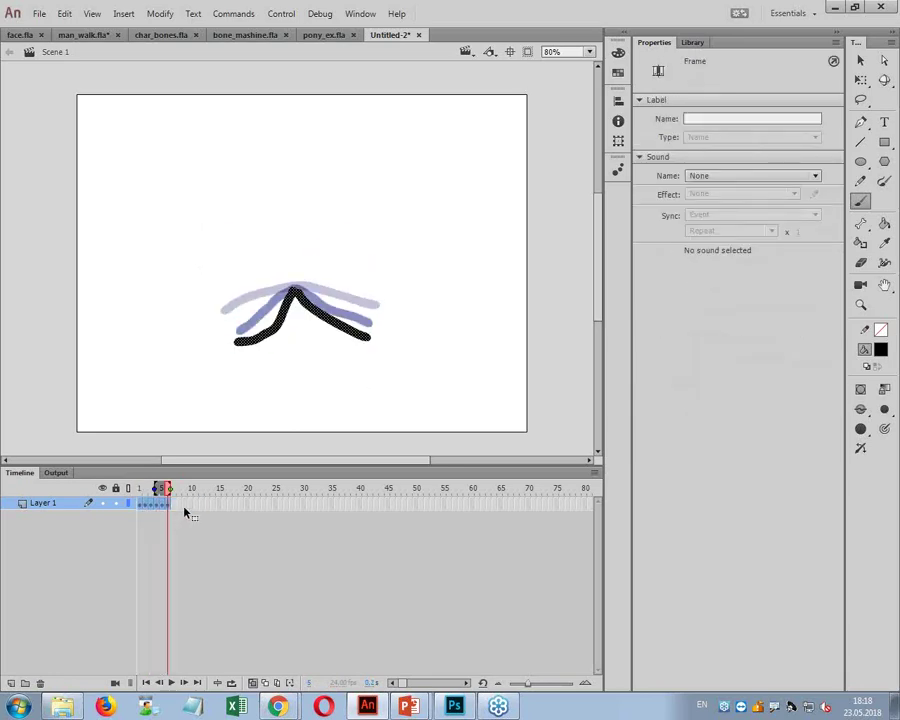
left_click(185, 507)
left_click(155, 14)
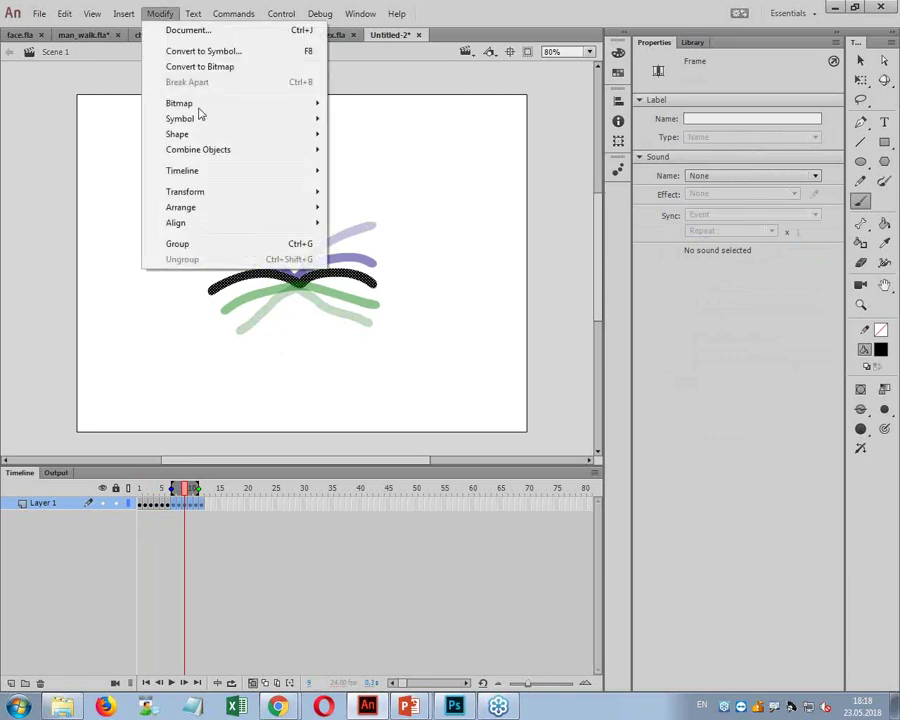
mouse_move(211, 179)
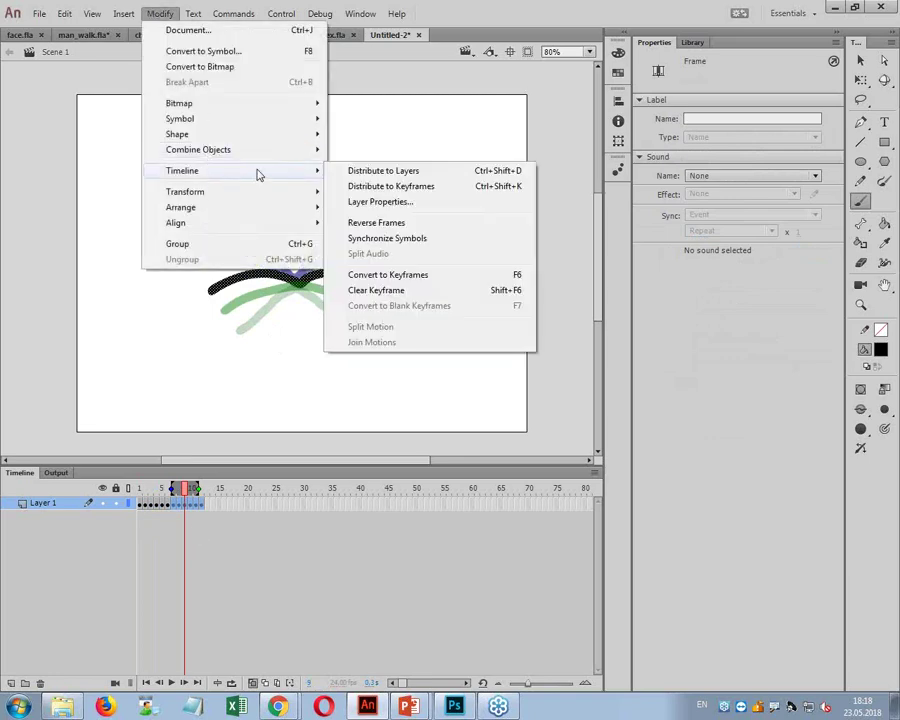
left_click(424, 223)
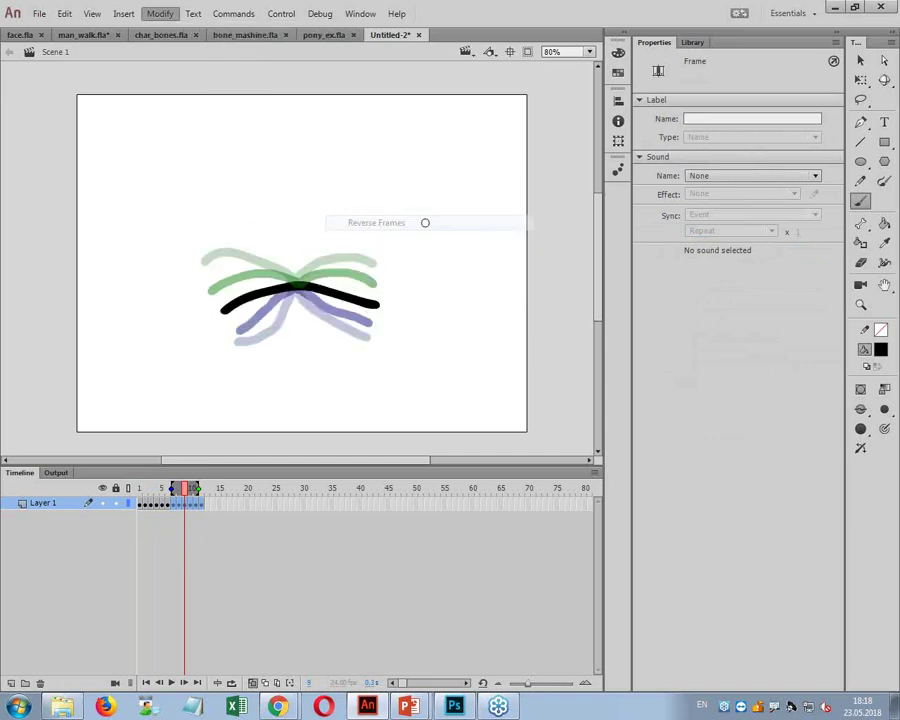
Step: Turn off Onion Skin and play back the wing-flap animation
left_click(253, 683)
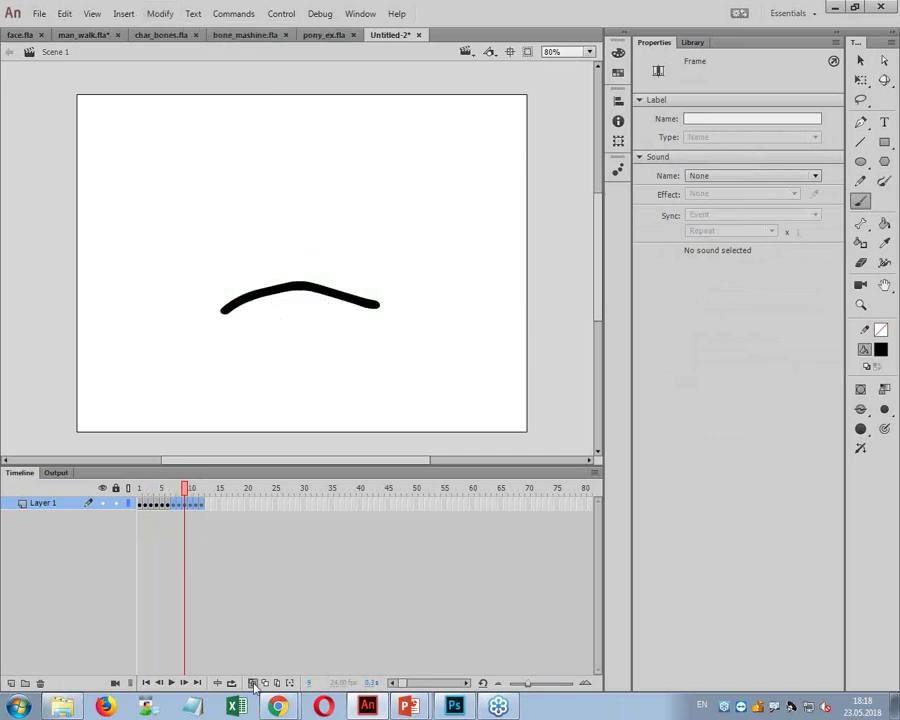
key("Return")
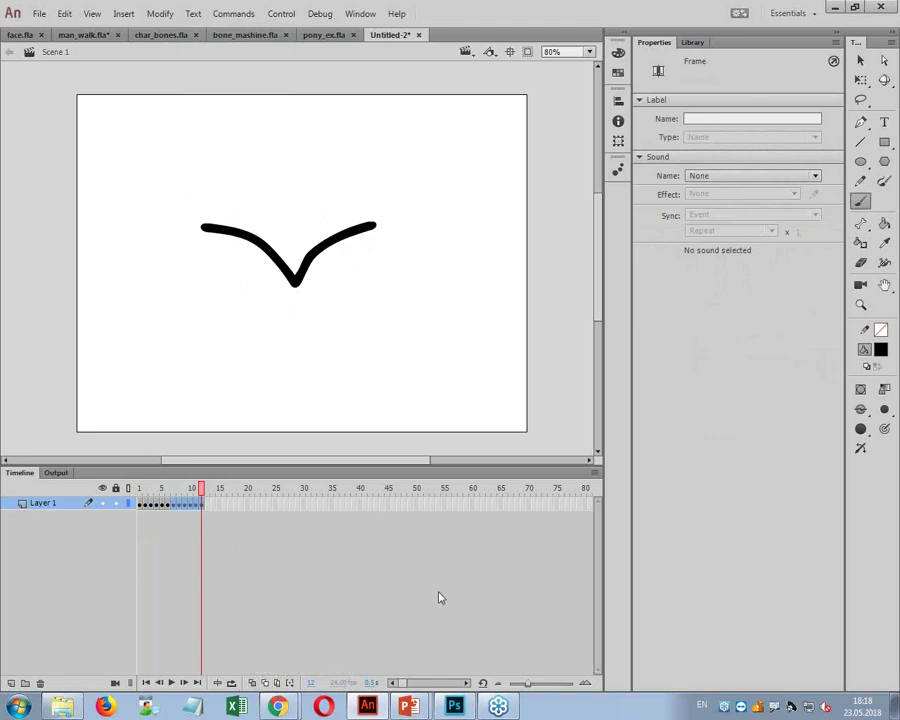
left_click(387, 592)
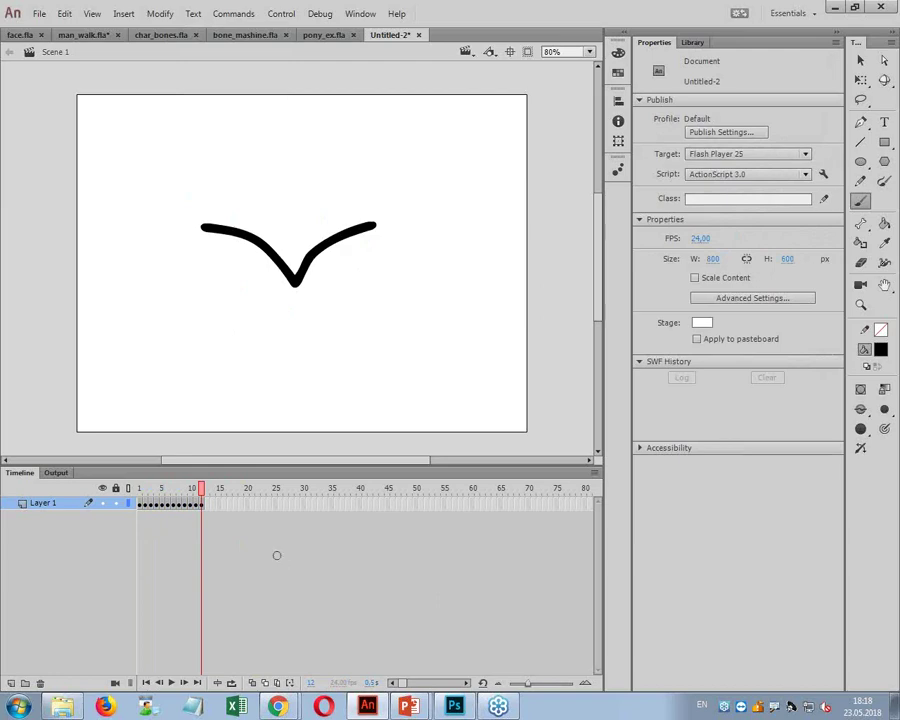
Step: Copy frames 1 to 12 of Layer 1
mouse_move(200, 490)
left_mouse_down()
mouse_move(148, 486)
mouse_move(137, 497)
mouse_move(201, 499)
left_mouse_up()
mouse_move(201, 500)
left_mouse_down()
mouse_move(210, 508)
mouse_move(184, 500)
mouse_move(140, 500)
mouse_move(199, 507)
mouse_move(140, 508)
mouse_move(201, 507)
left_mouse_up()
right_click(196, 507)
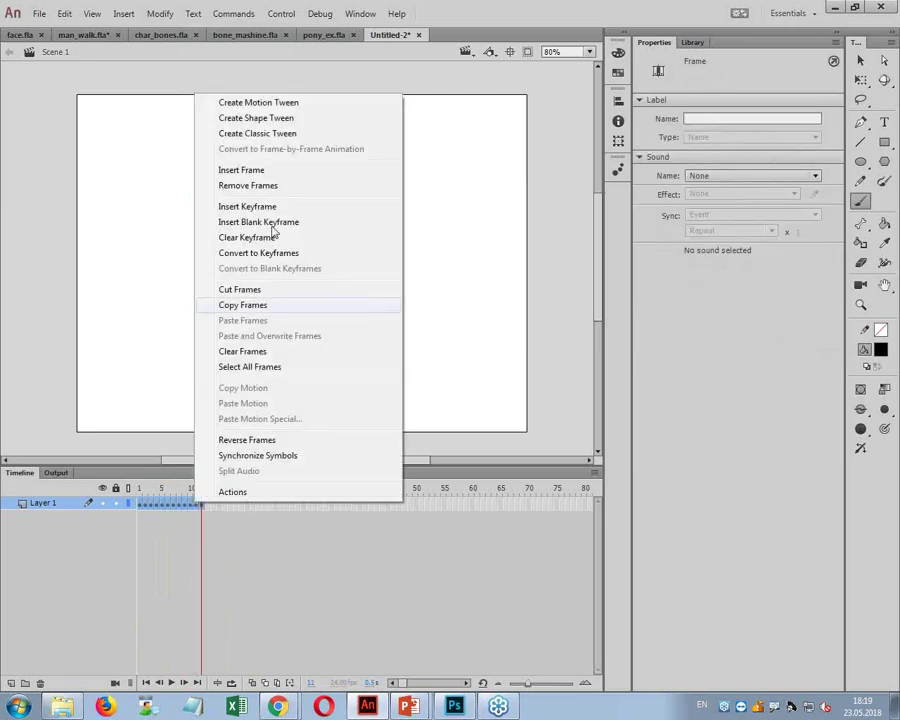
left_click(284, 306)
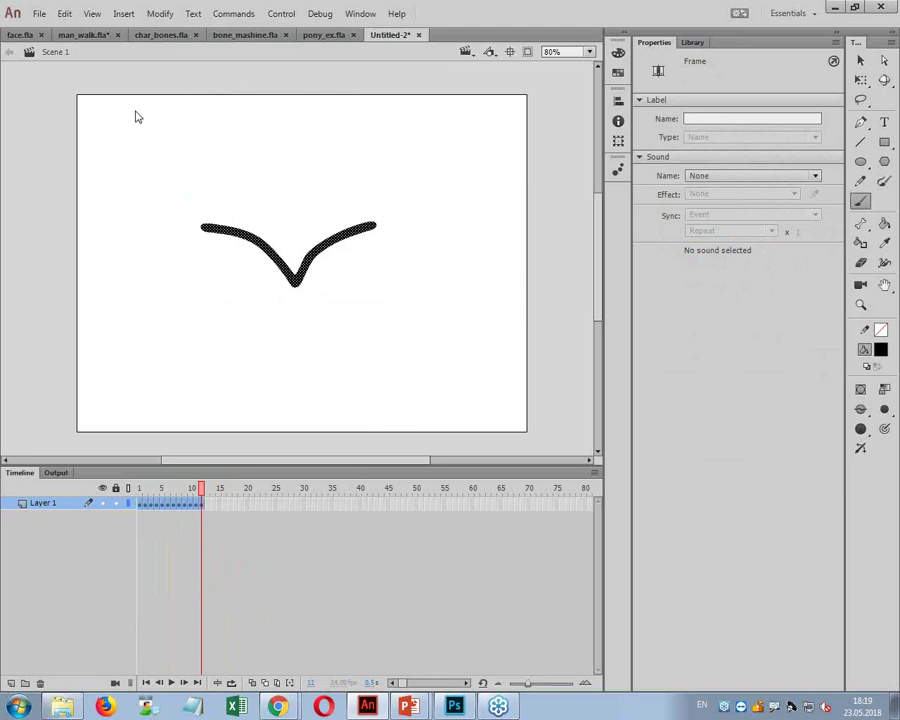
Step: Create a new document and add a new Graphic symbol named "bird" to it
key("ctrl+n")
key("Return")
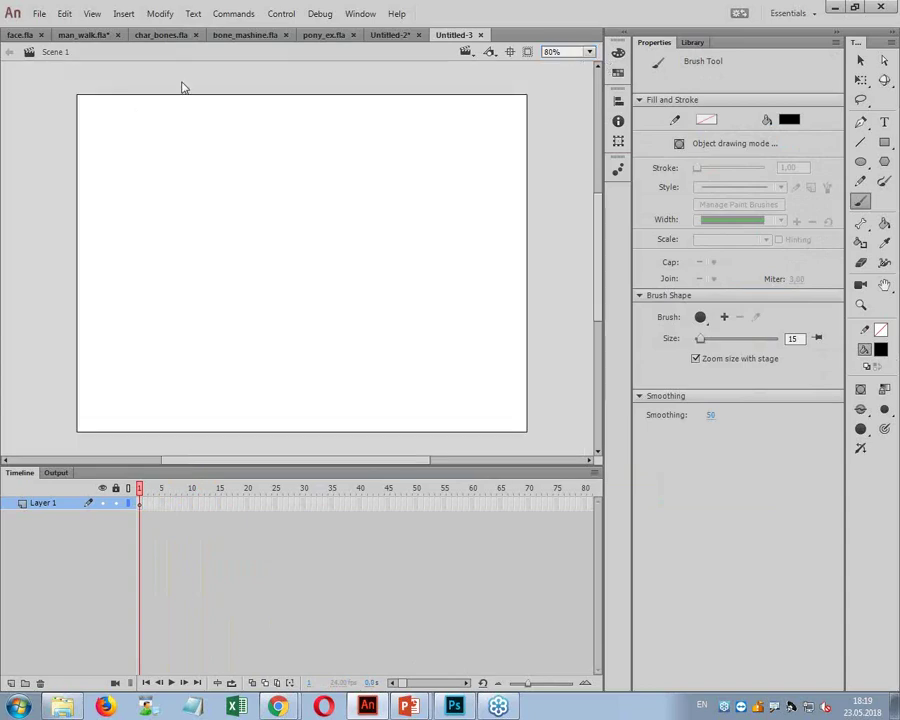
left_click(124, 14)
left_click(141, 30)
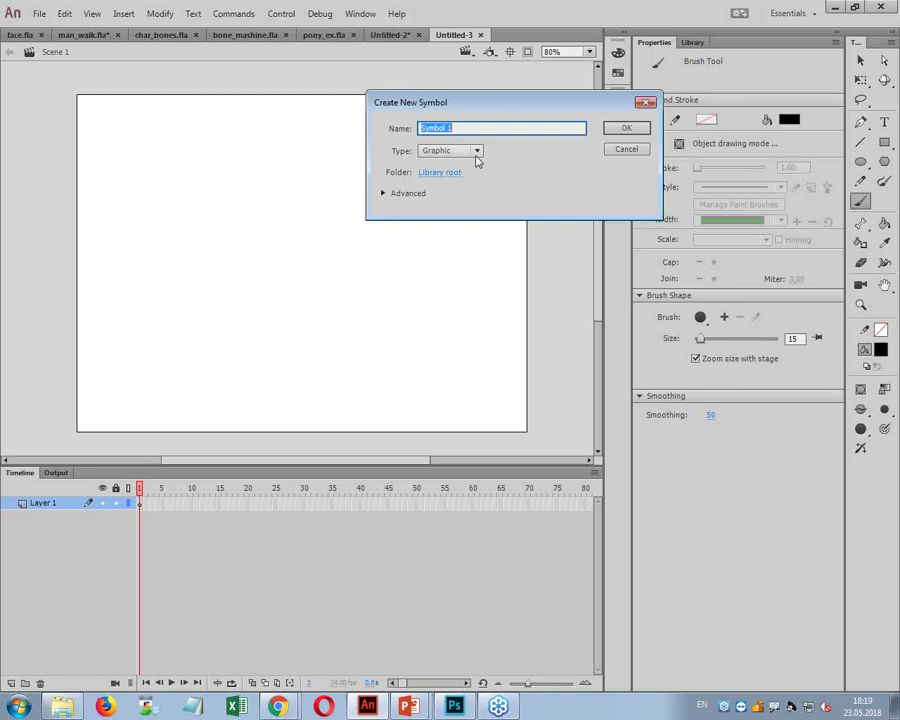
type("bird")
key("Return")
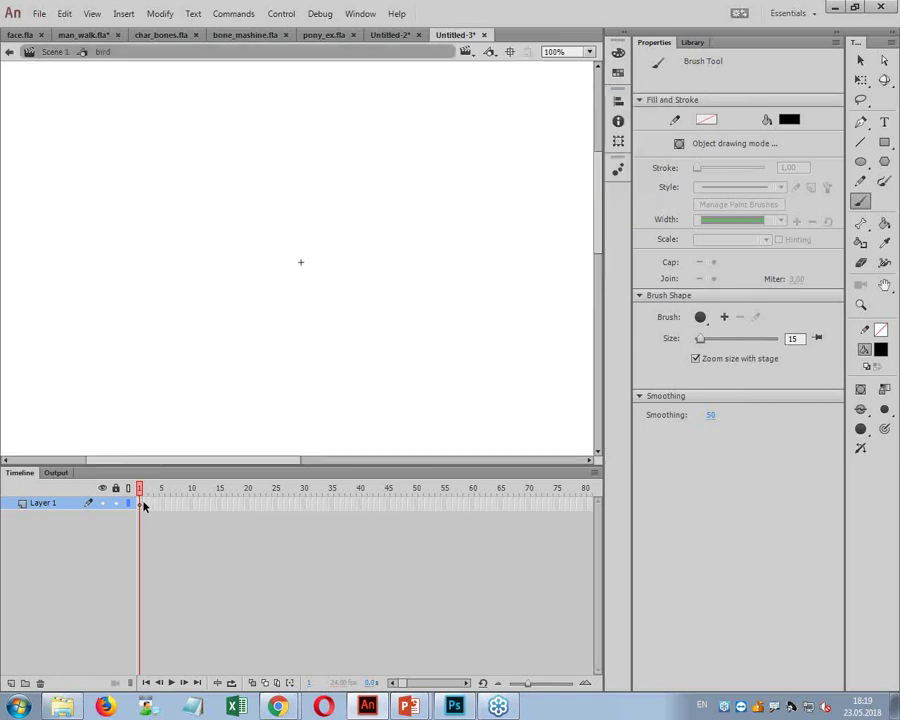
Step: Paste the copied wing-flap frames into frame 1 of the bird symbol and return to Scene 1
right_click(142, 504)
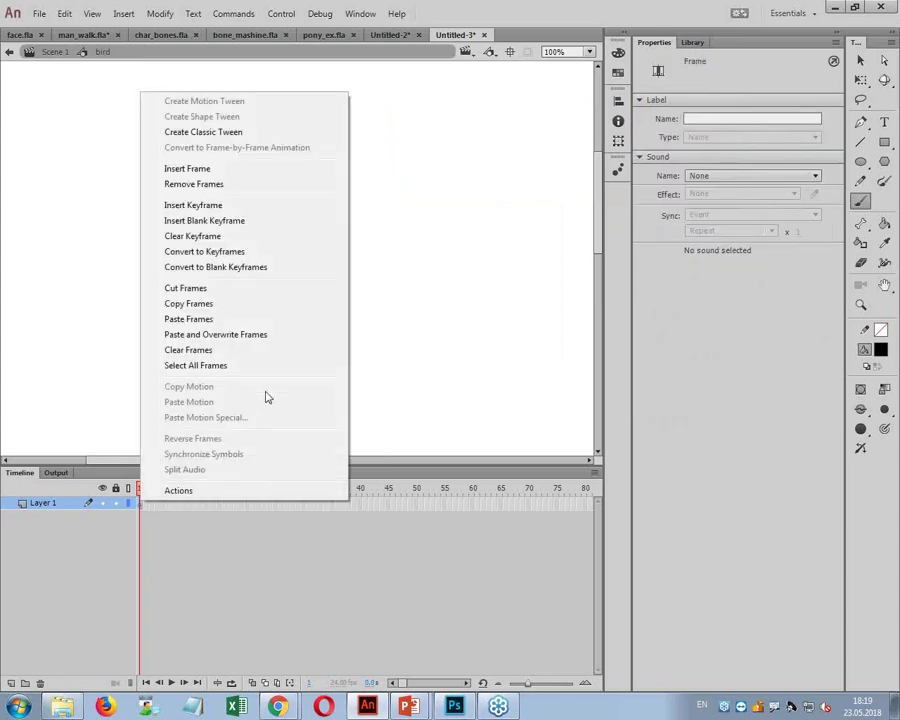
left_click(243, 319)
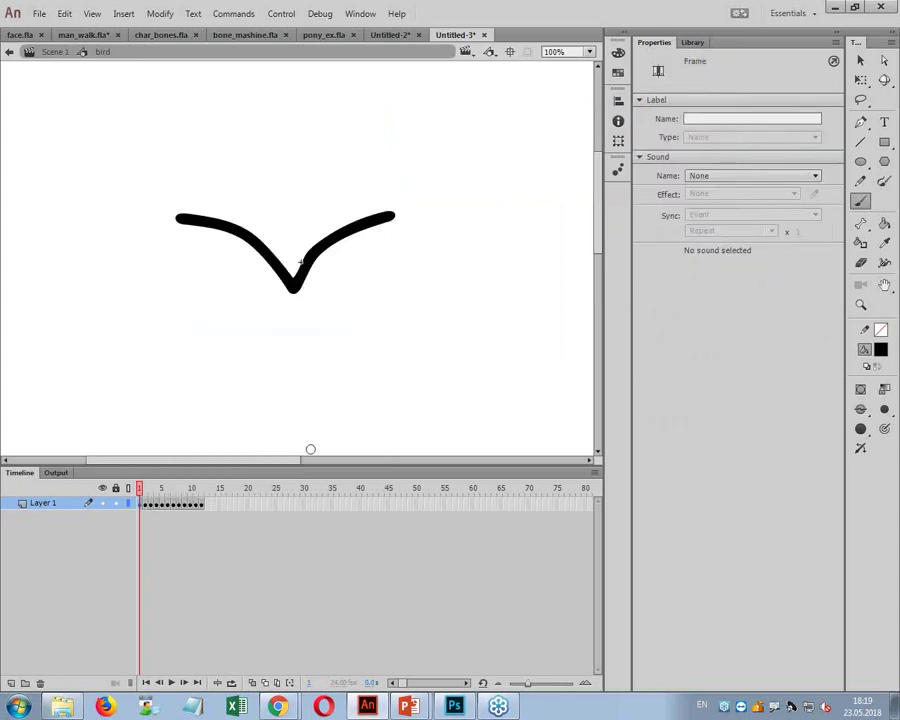
left_click(55, 55)
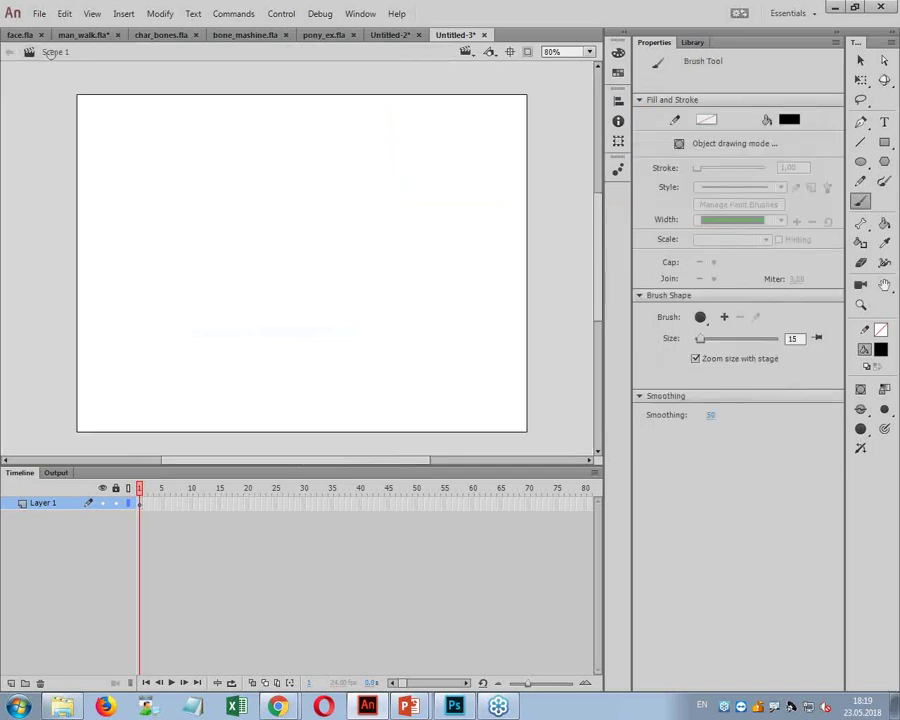
Step: Place an instance of the bird symbol near the middle of the stage, at about X 413, Y 316, and show its properties
left_click(693, 44)
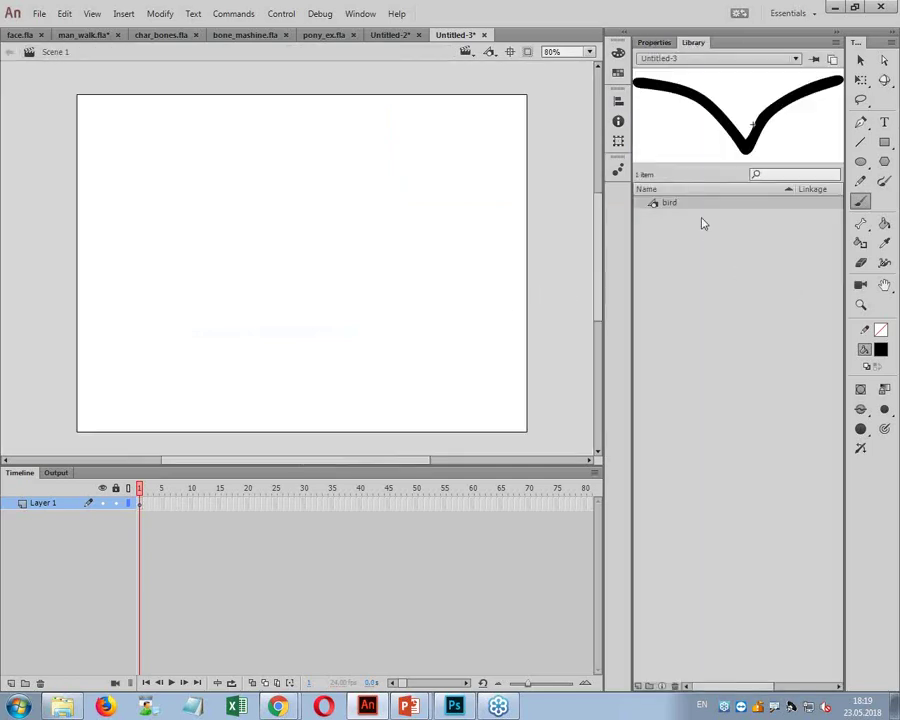
left_click_drag(697, 211, 301, 275)
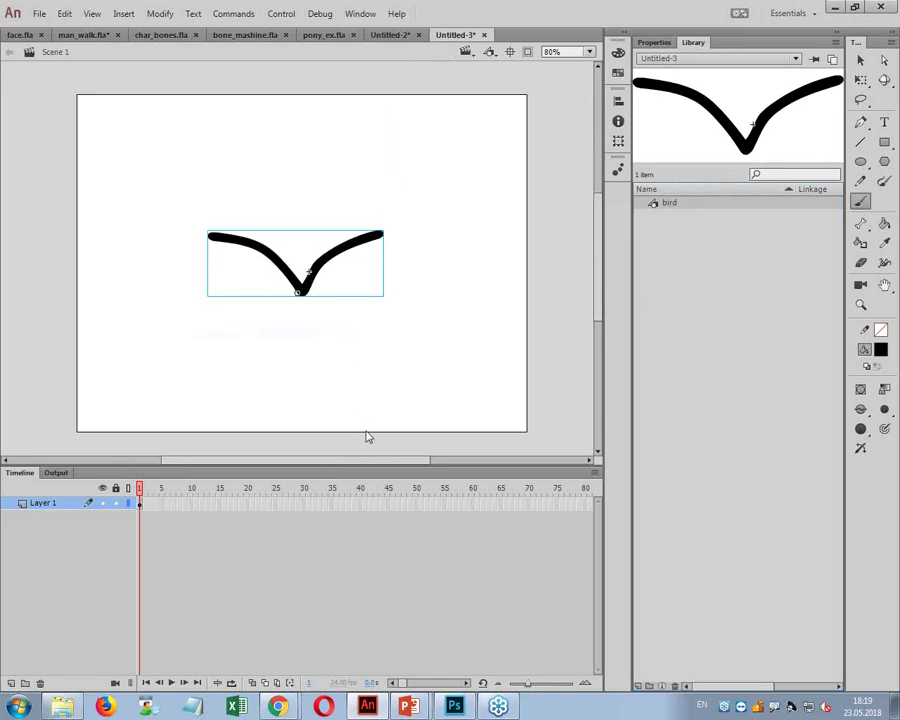
left_click(654, 43)
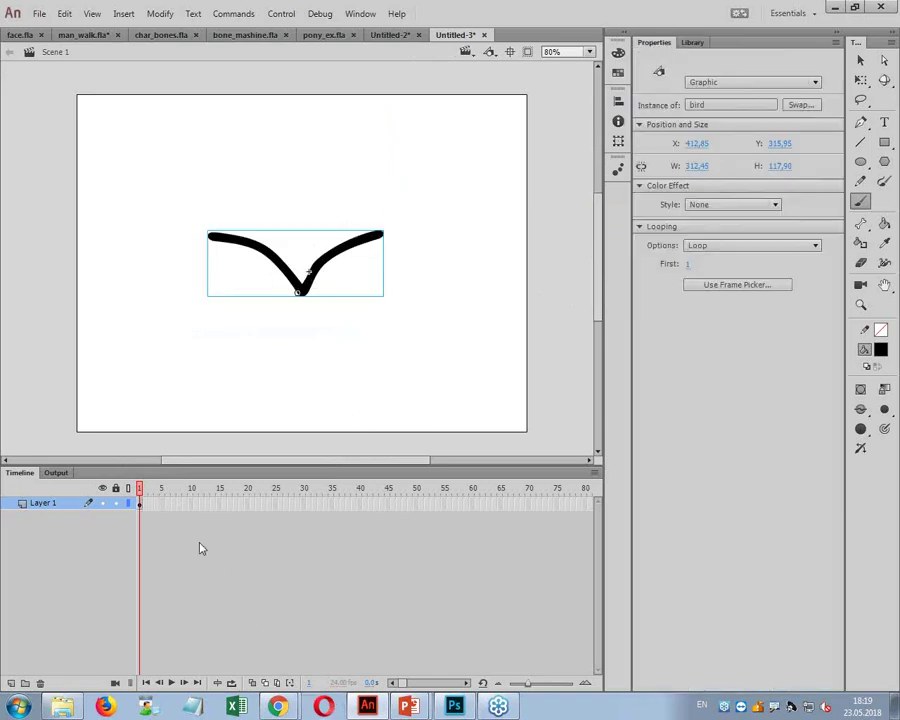
Step: Extend the bird's frame span on Layer 1 to frame 10 for a test playback, and lengthen it to frame 80
left_click(195, 510)
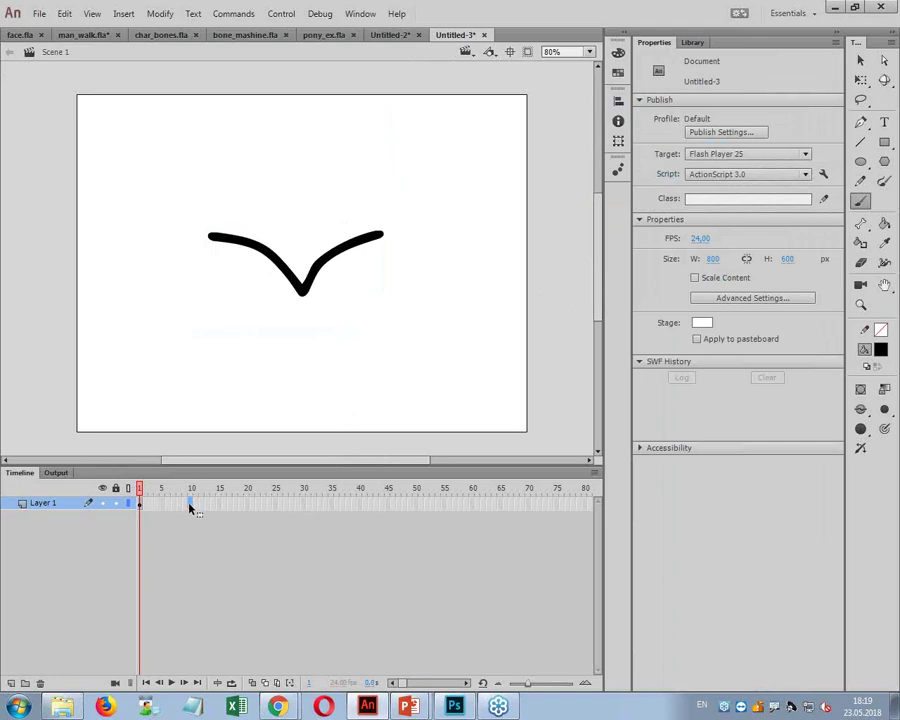
key("F5")
key("Return")
key("Return")
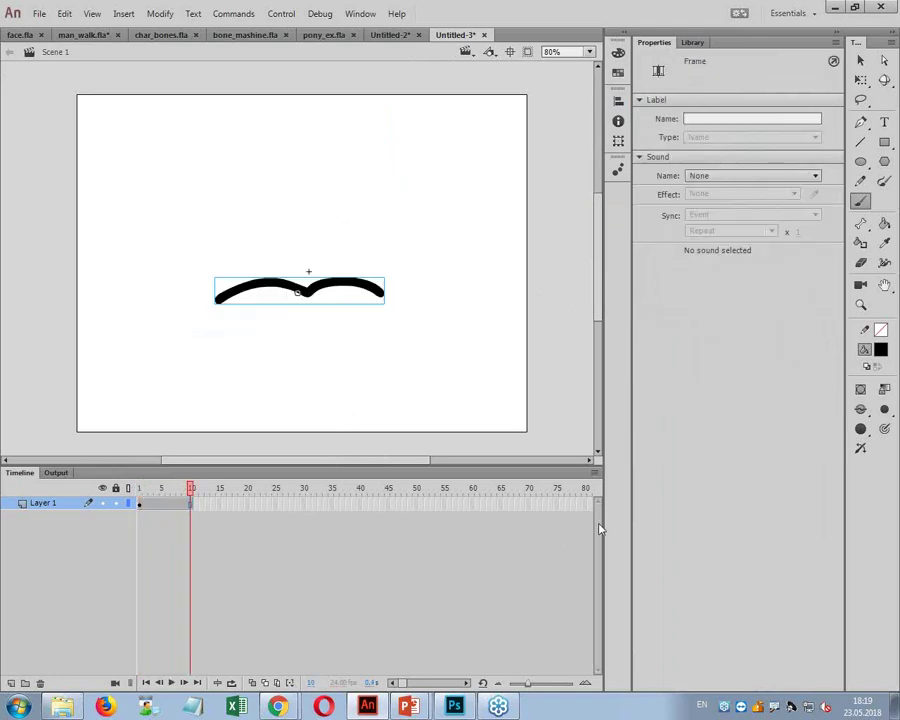
left_click(585, 505)
key("F5")
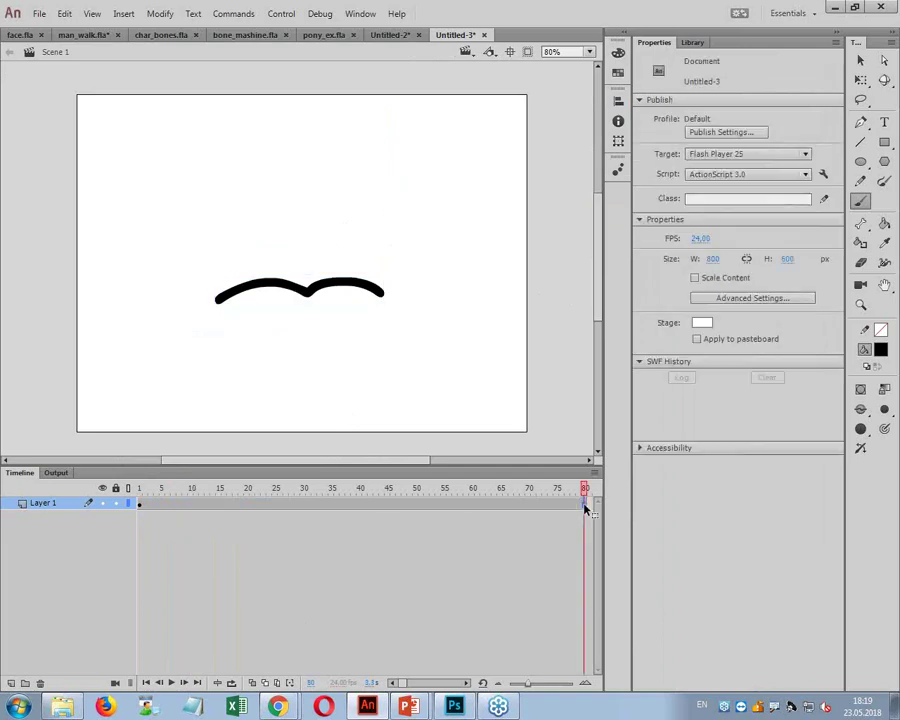
Step: Play the 80-frame timeline to check the bird's looping wing flap, and return to frame 1
key("Return")
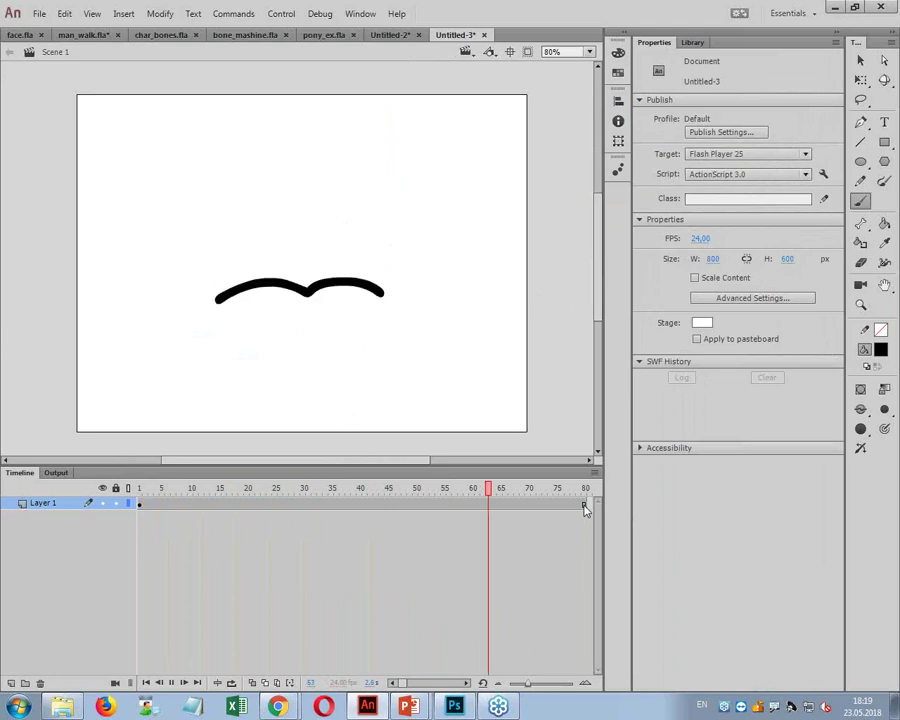
key("Return")
left_click_drag(480, 503, 100, 522)
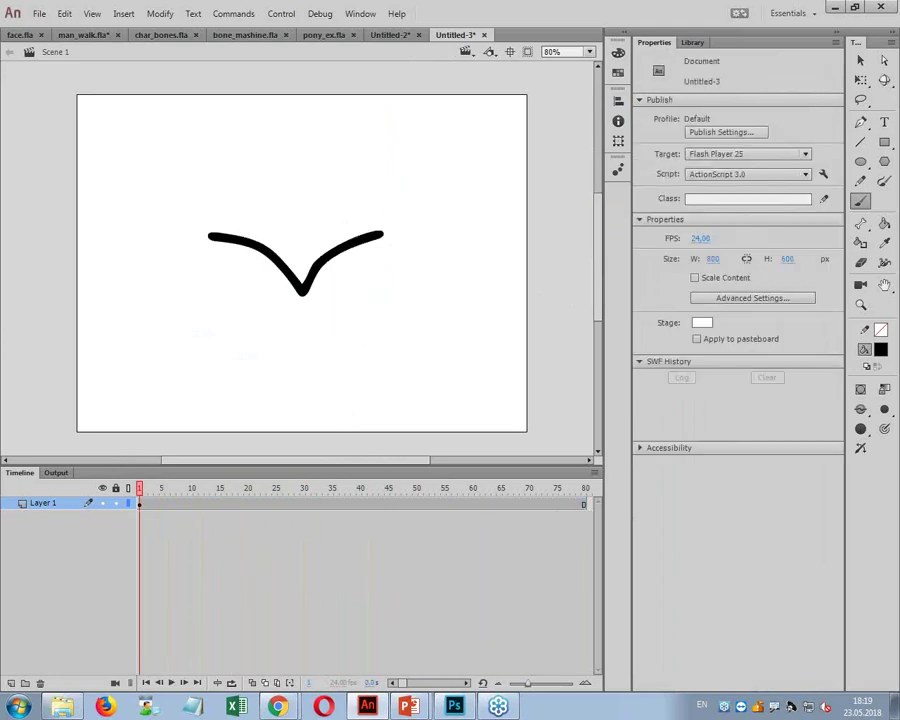
Step: Shrink the bird instance to about 244 px wide and place four copies of it around the stage
key("v")
left_click(304, 293)
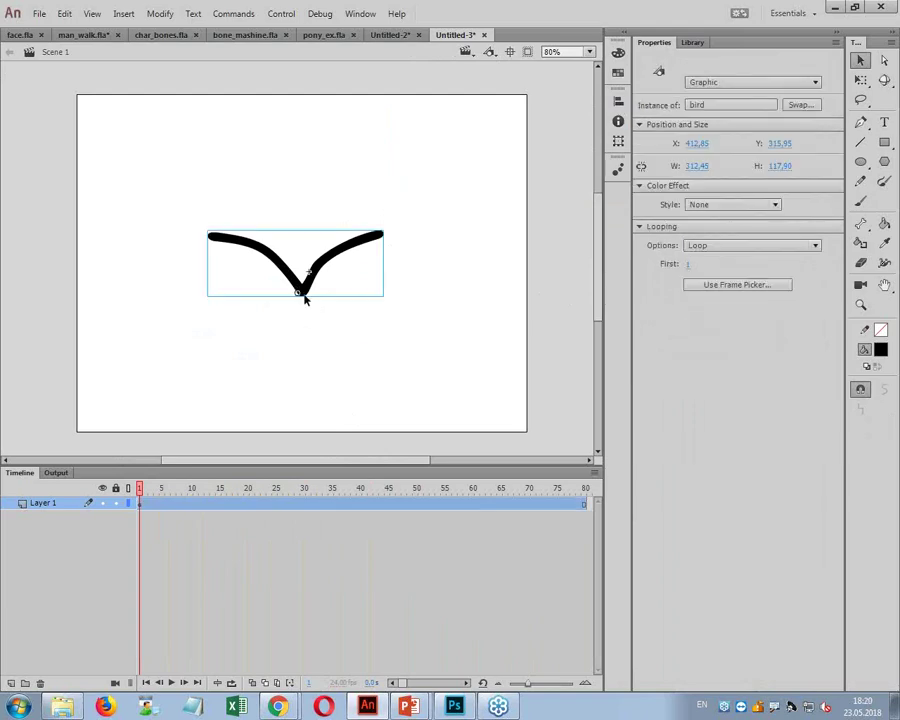
key("q")
left_click_drag(384, 235, 253, 352)
left_click(311, 231)
left_click(343, 258)
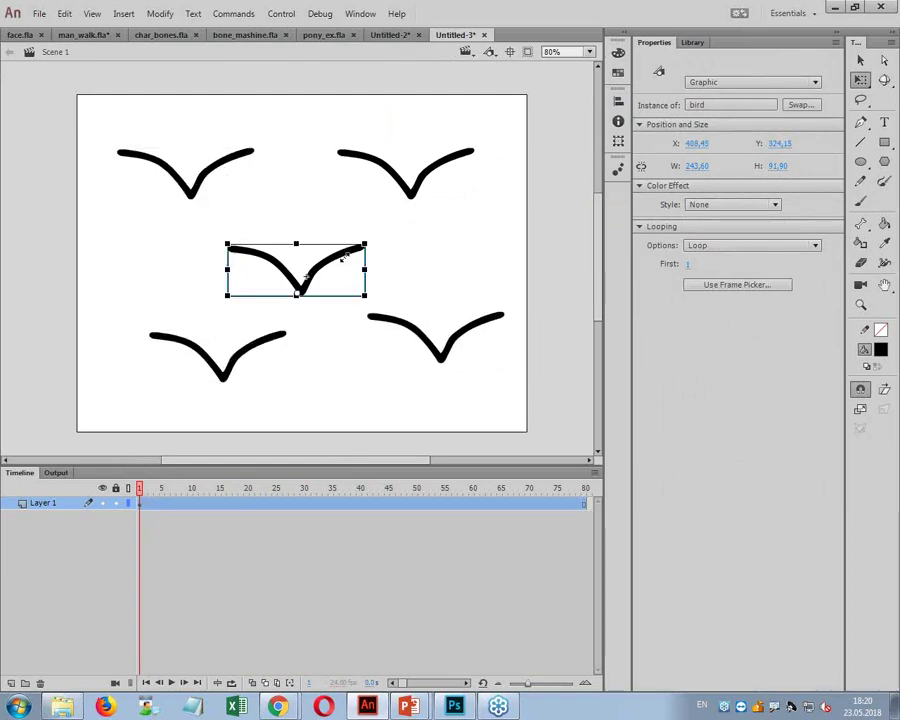
Step: Scale the middle bird to about 328 px wide, the upper-right one to about 208 px and the upper-left one to about 226 px
left_click_drag(365, 243, 390, 228)
left_click(438, 176)
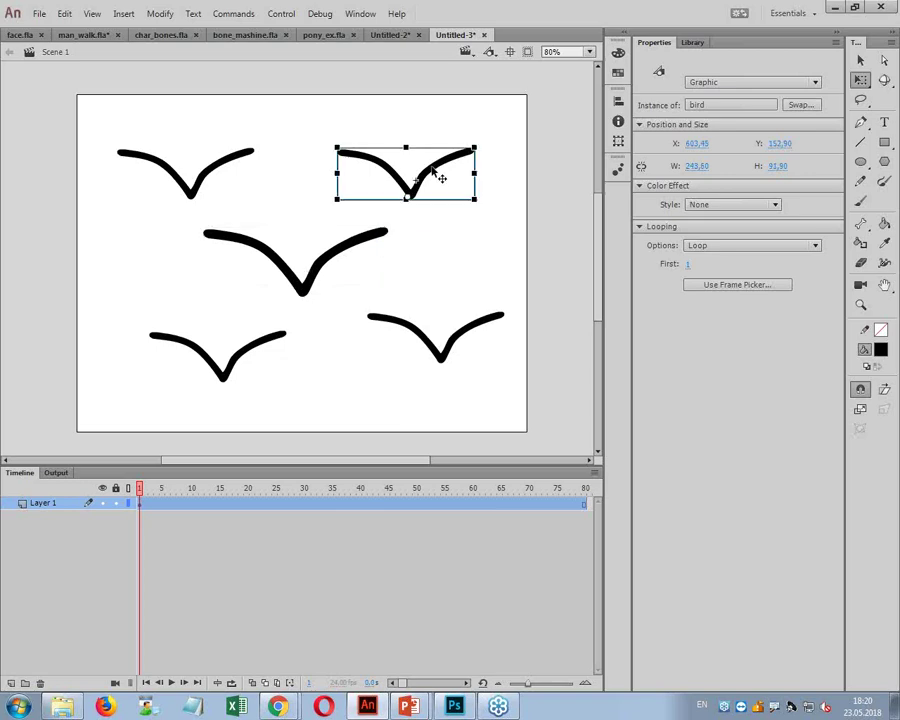
left_click_drag(474, 148, 467, 150)
left_click(244, 160)
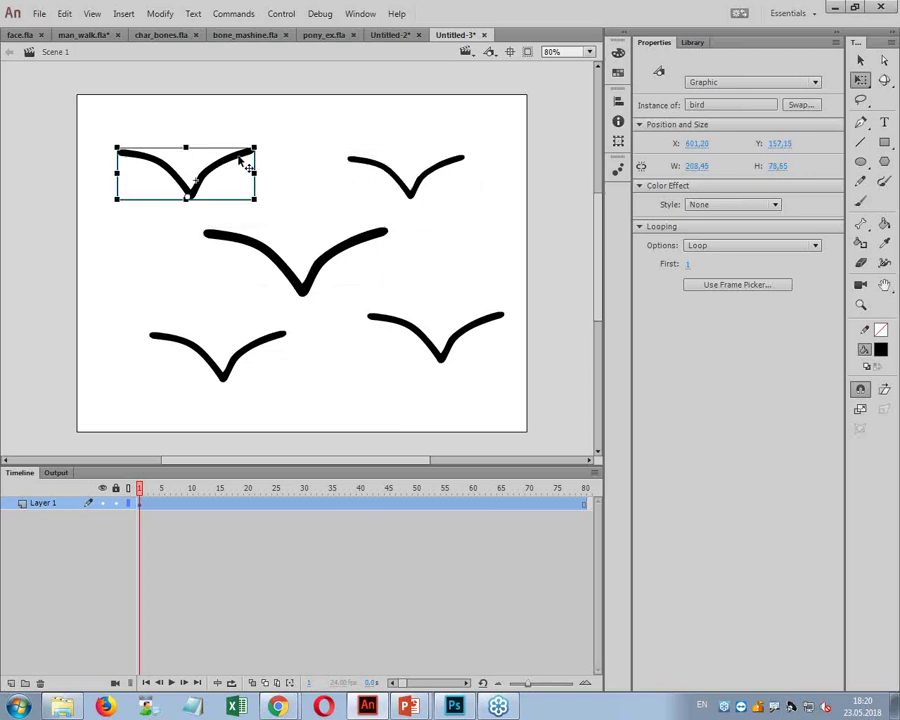
left_click_drag(254, 147, 248, 153)
Step: Scale the lower-left bird to about 216 px wide and the lower-right one to about 177 px, and preview the flock from frame 1
left_click(245, 352)
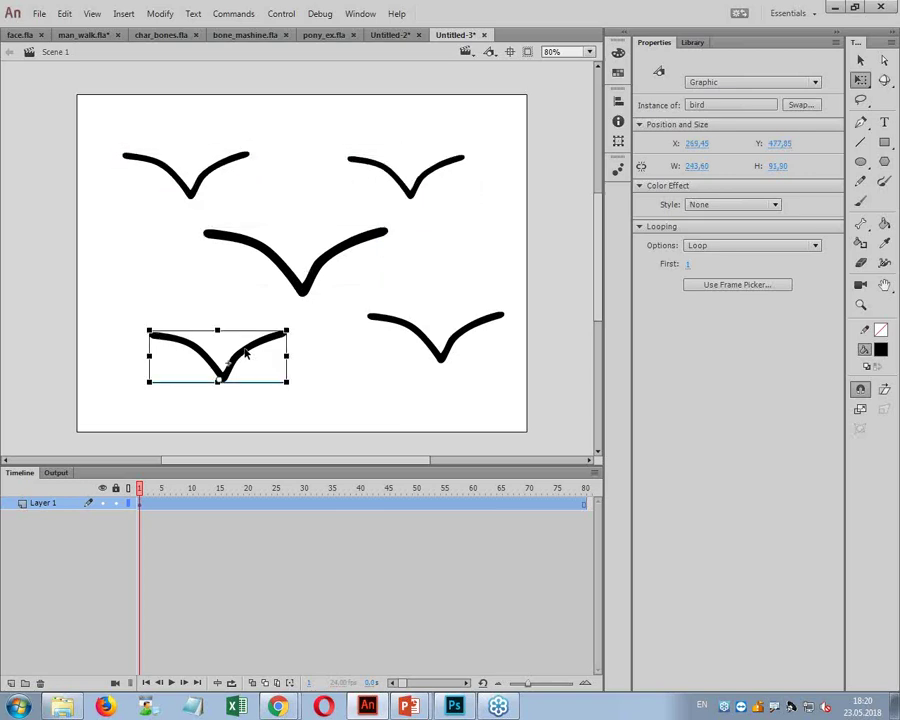
left_click_drag(287, 331, 278, 338)
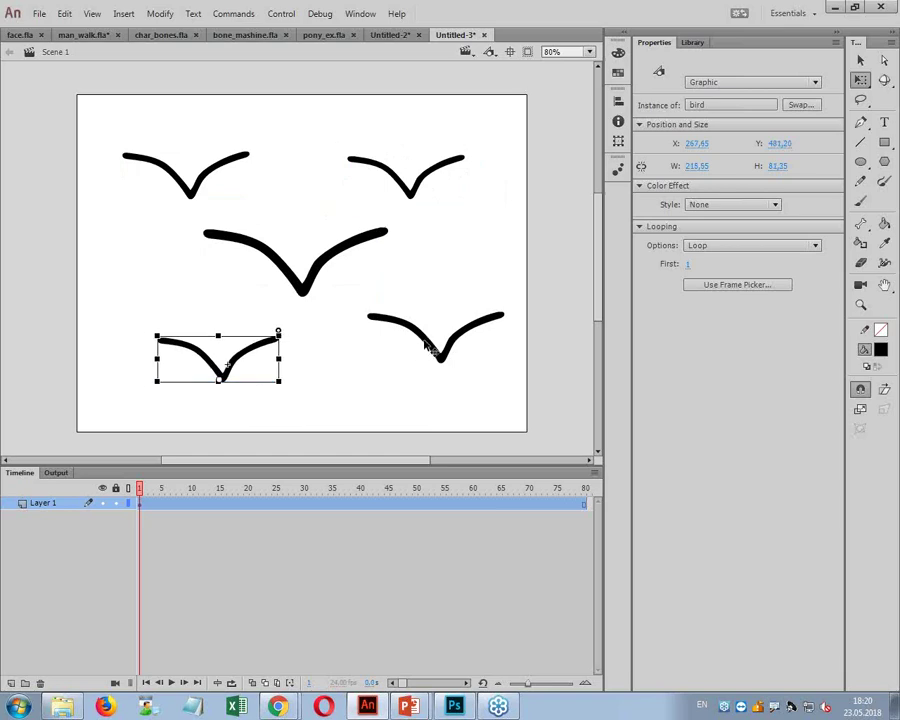
left_click(426, 346)
left_click_drag(505, 313, 488, 324)
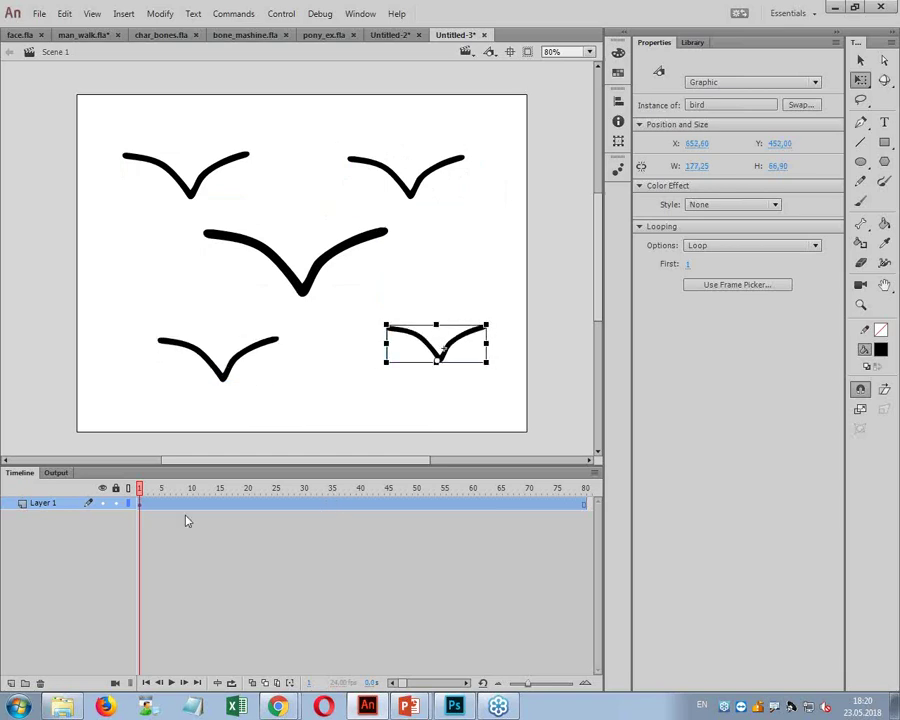
left_click_drag(140, 487, 123, 503)
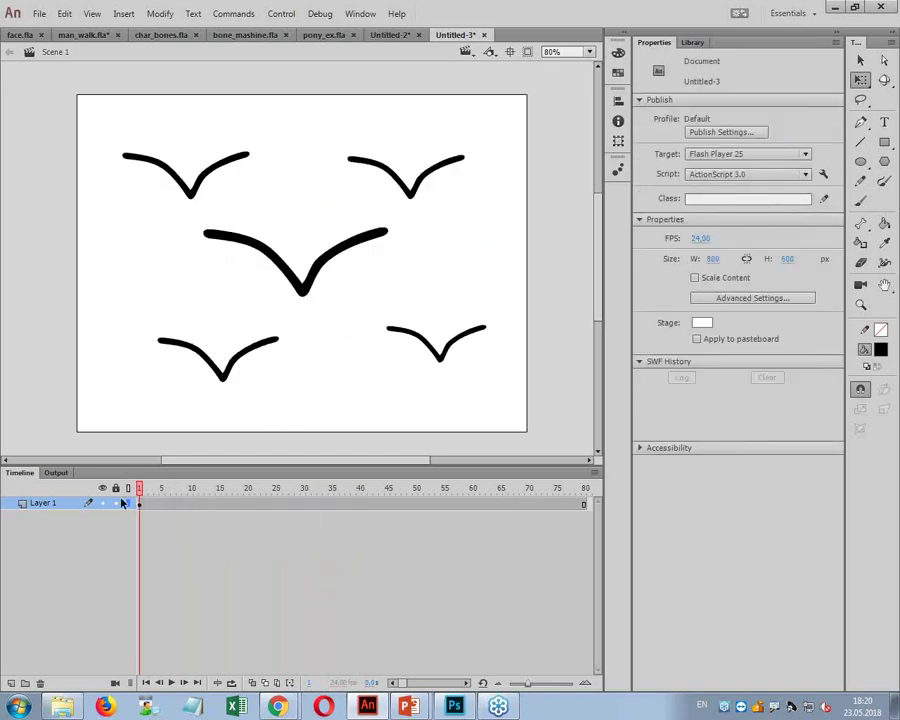
Step: Set the loop's first frame to 3 for the lower-left bird and to 7 for the lower-right bird
left_click(330, 281)
left_click(270, 344)
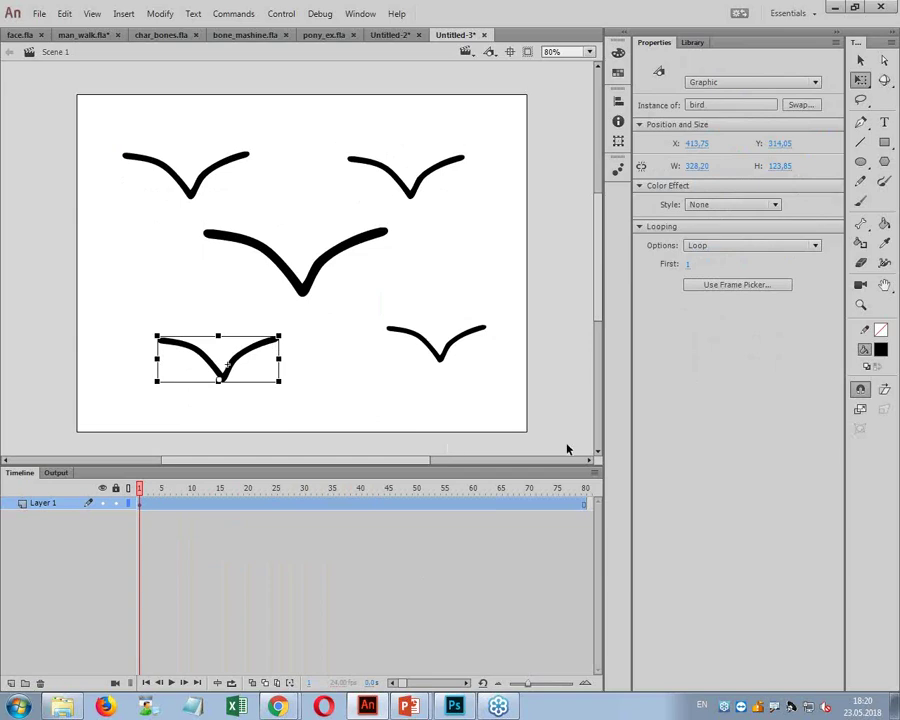
left_click(688, 264)
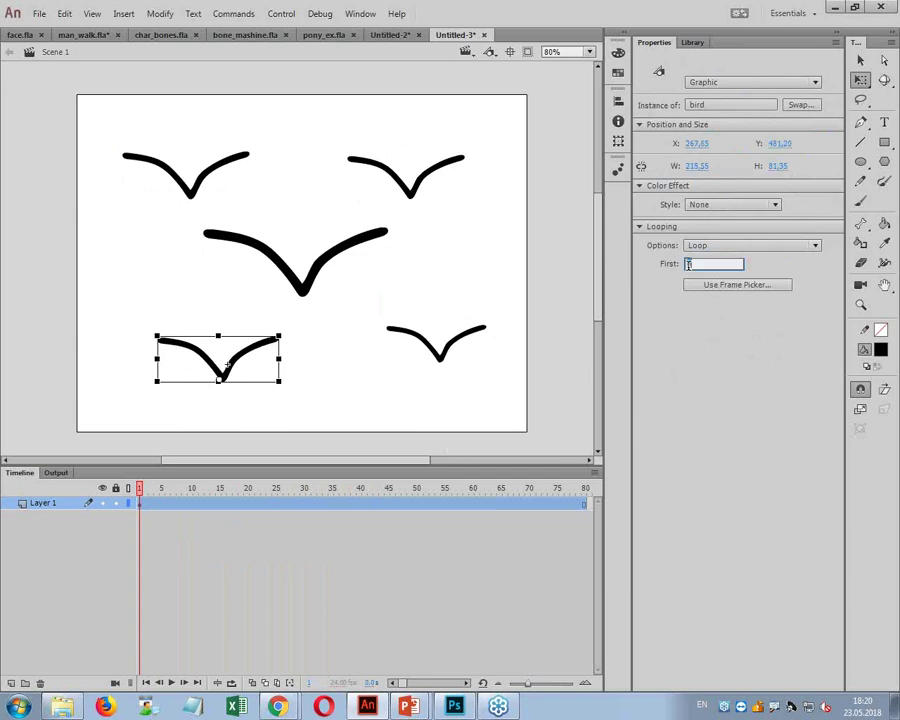
type("3")
key("Return")
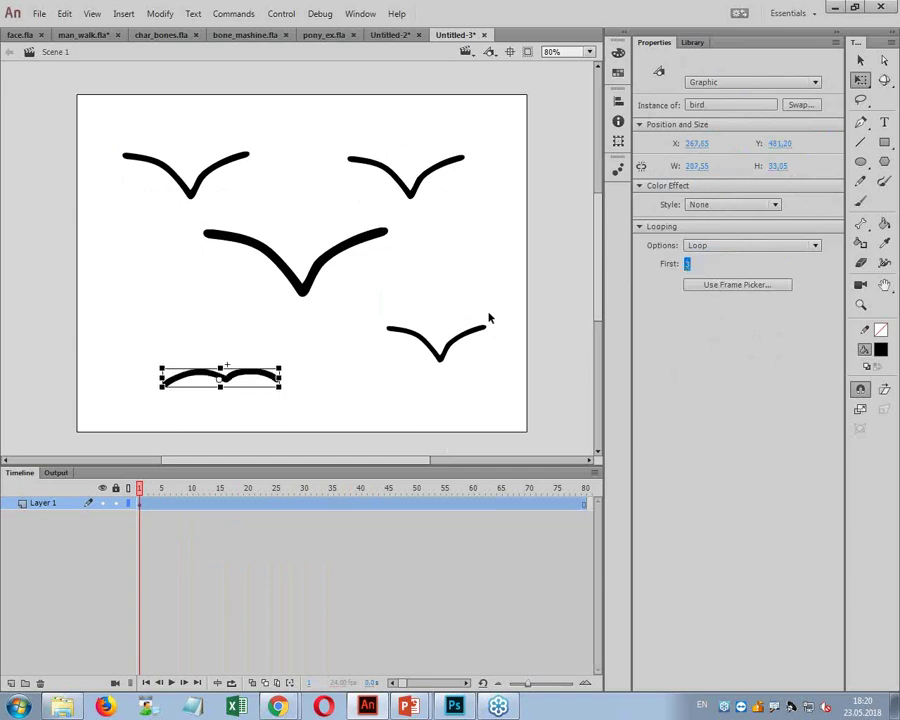
left_click(465, 343)
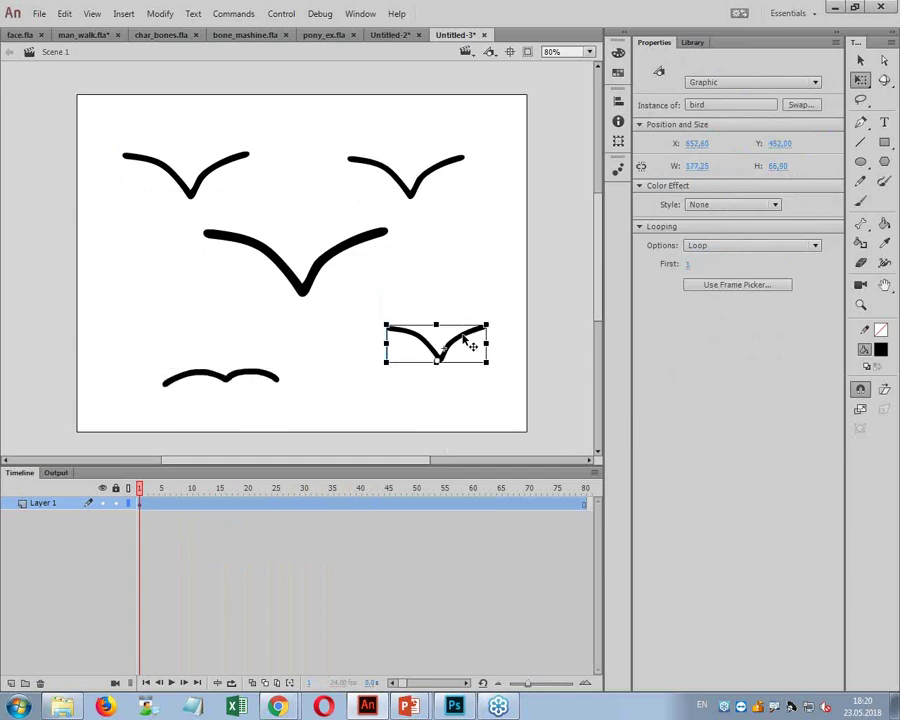
left_click(680, 265)
type("2")
key("Return")
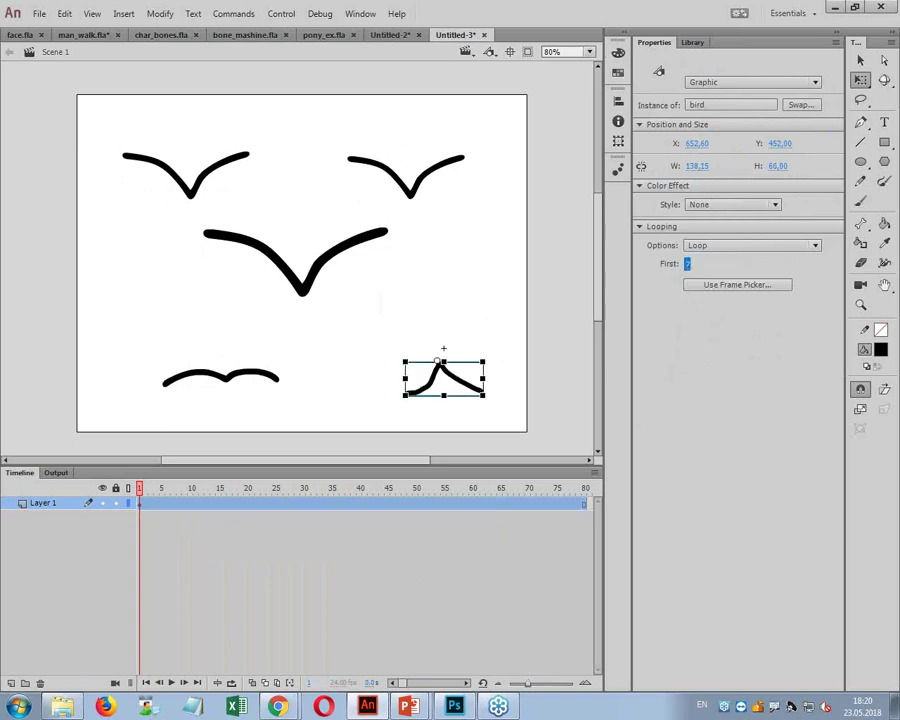
Step: Set the loop's first frame to 5 for the upper-right bird and 9 for the upper-left bird, and test the movie
left_click(436, 180)
left_click(688, 264)
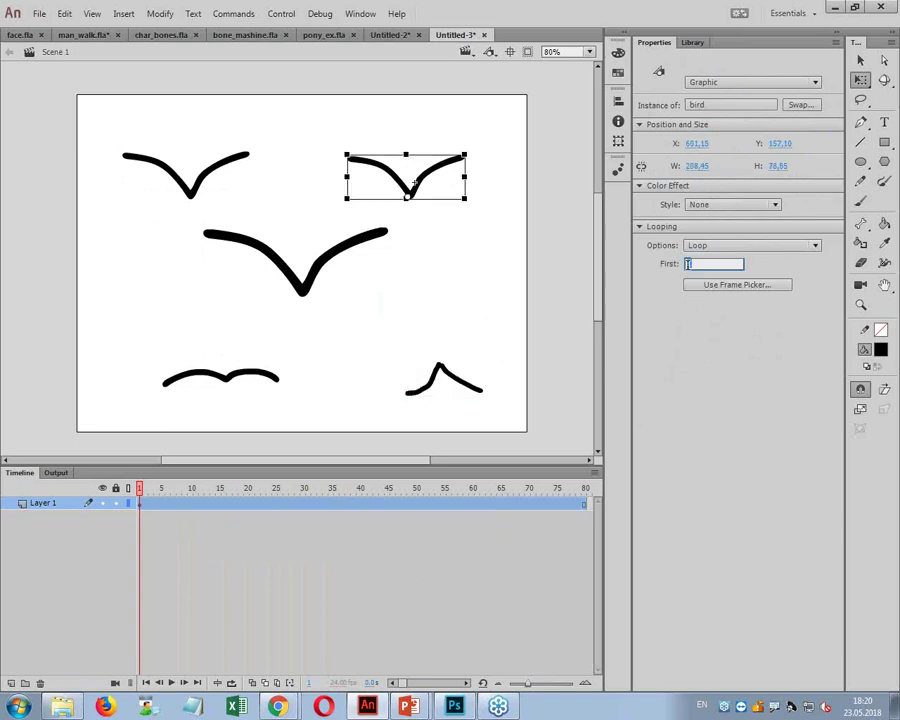
type("2")
key("Return")
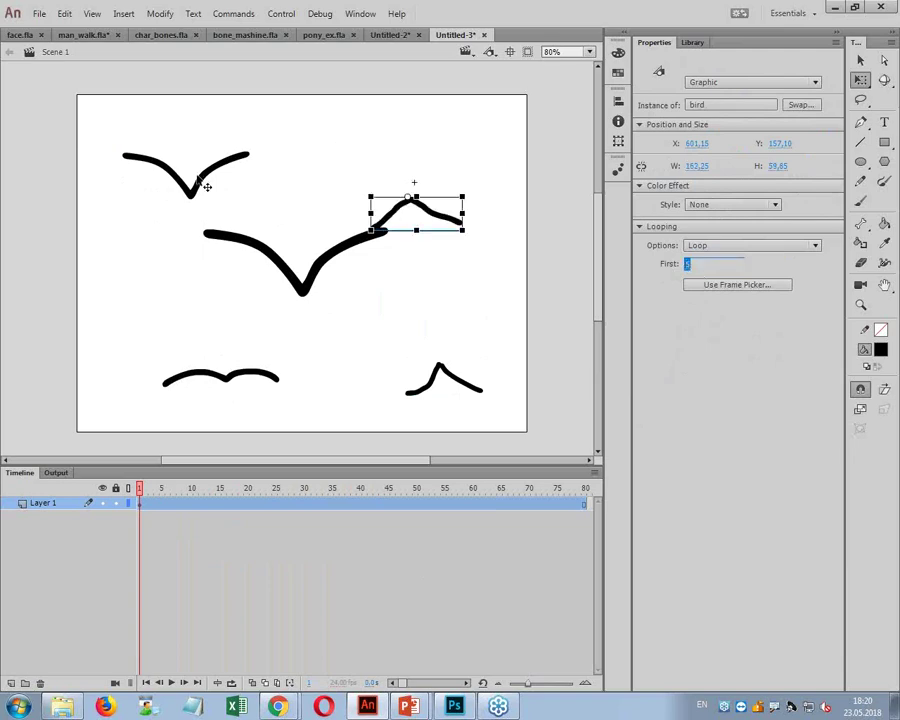
left_click(206, 186)
left_click(688, 265)
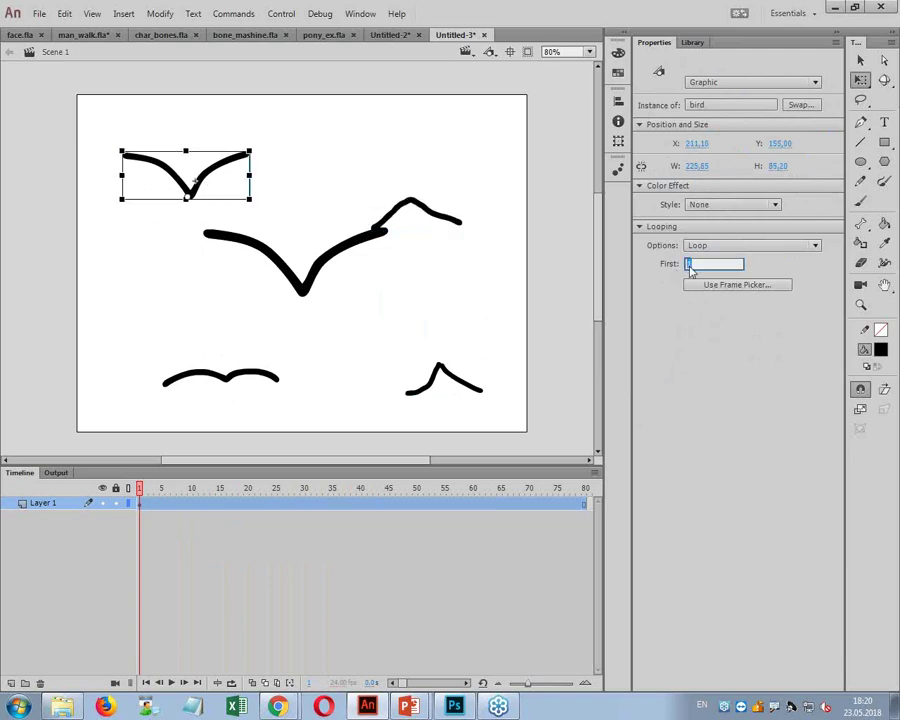
type("3")
key("Return")
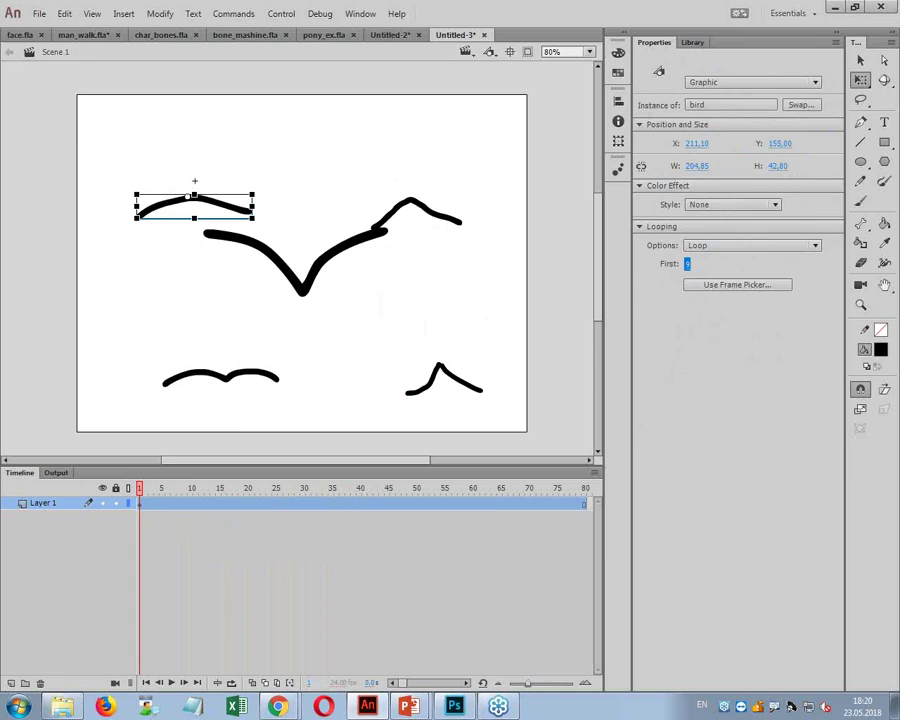
key("ctrl+Return")
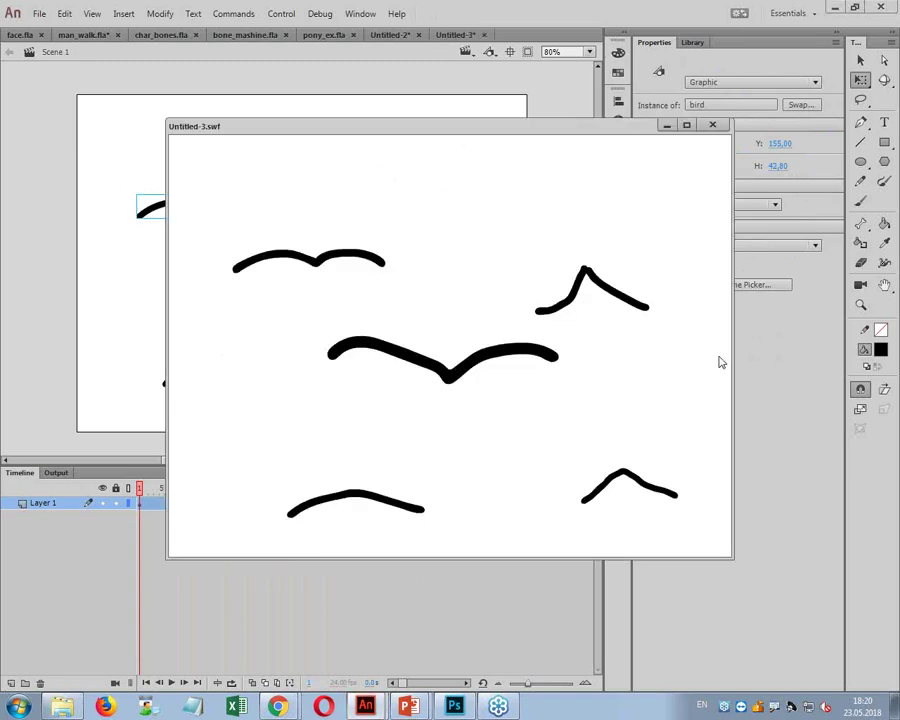
left_click(713, 125)
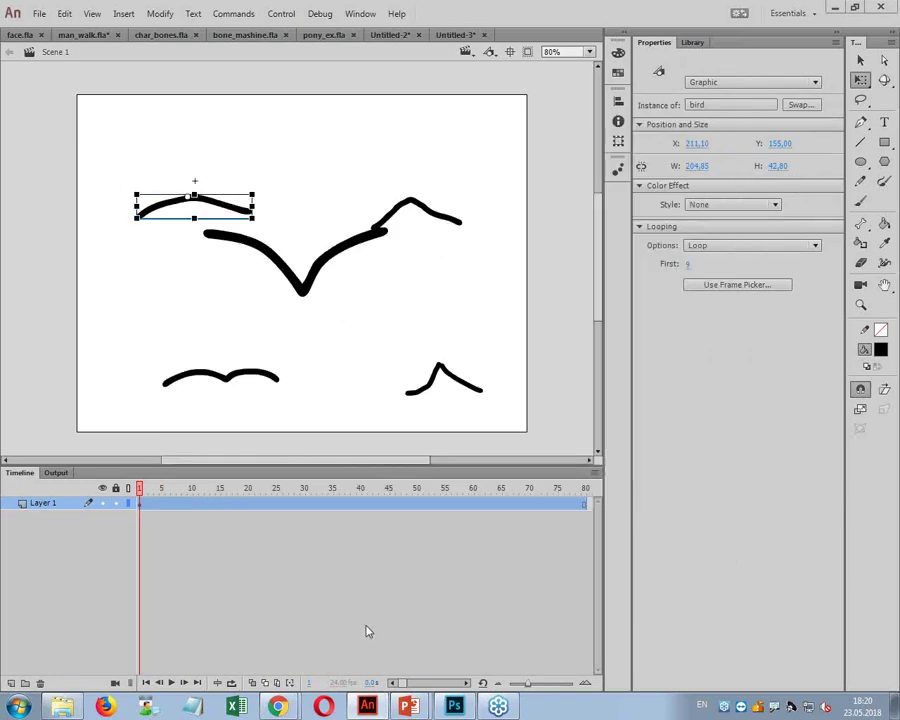
Step: Copy the middle bird instance and create a new 800 x 600 px ActionScript 3.0 document
left_click(325, 265)
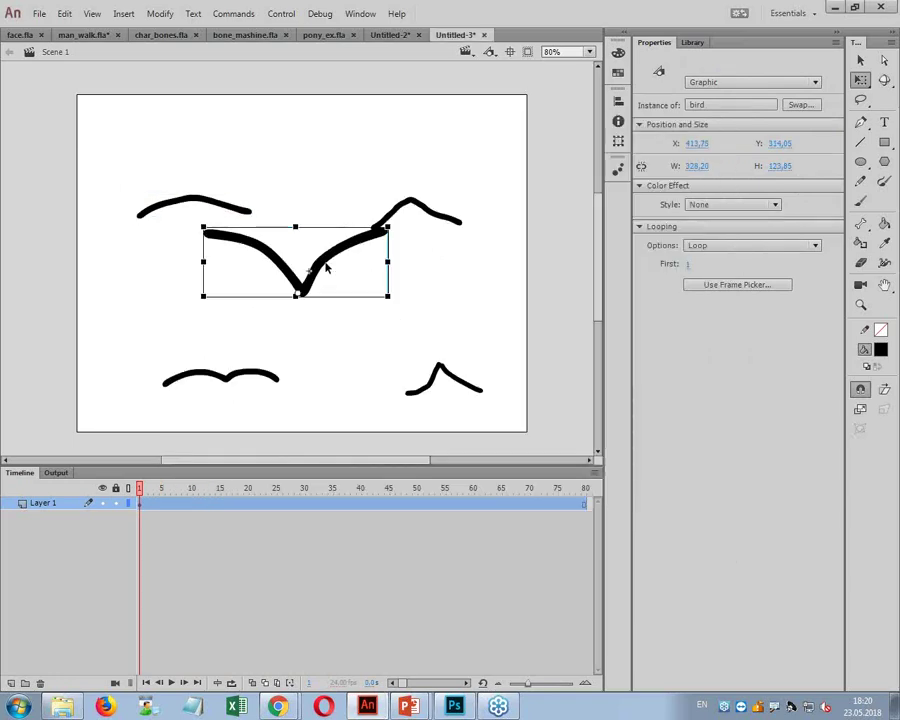
key("ctrl+n")
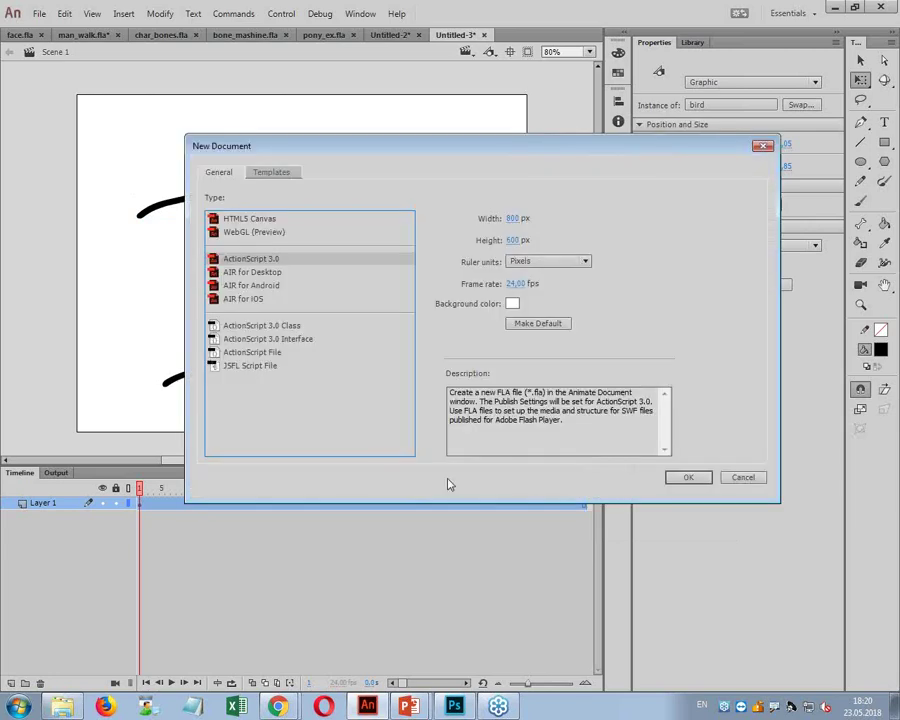
left_click(686, 478)
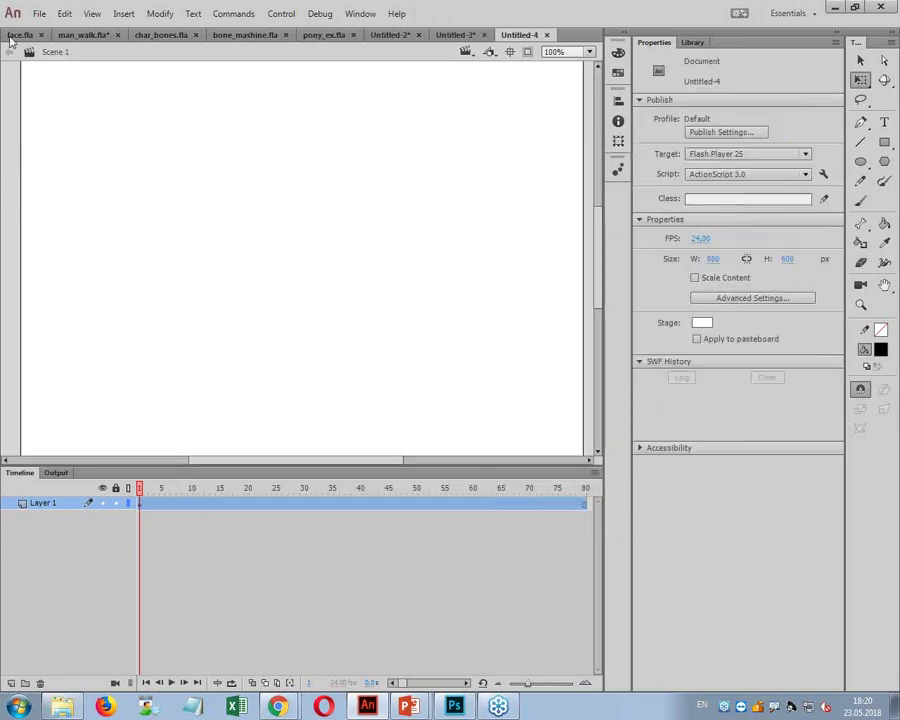
left_click(560, 52)
type("80")
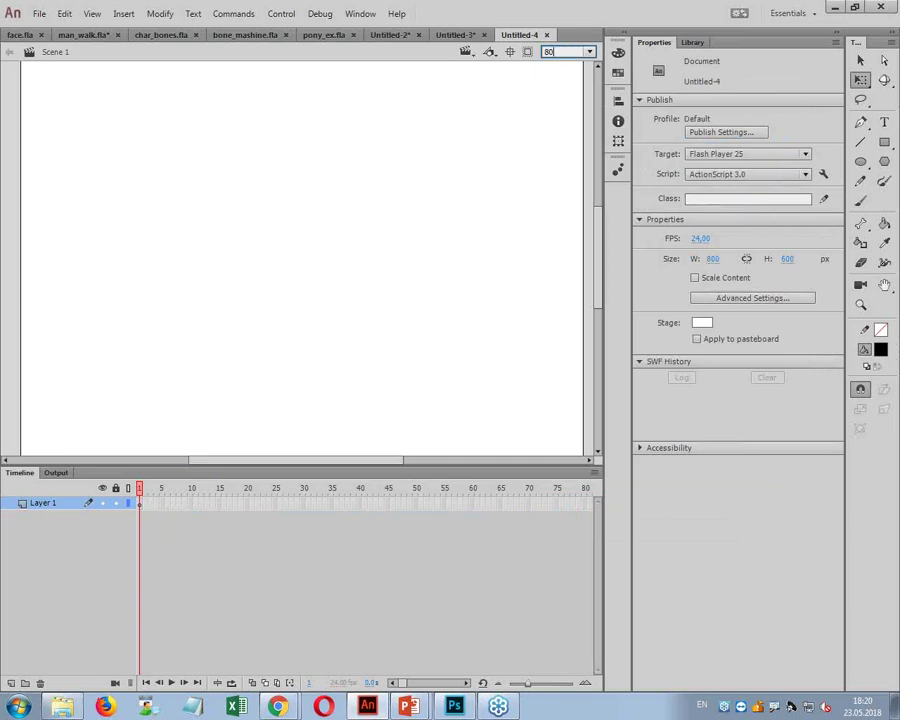
key("Return")
Step: Import the Photoshop file "back" from the desktop's AN folder to the stage, with all its layers as Animate layers
left_click(37, 14)
mouse_move(100, 234)
left_click(256, 236)
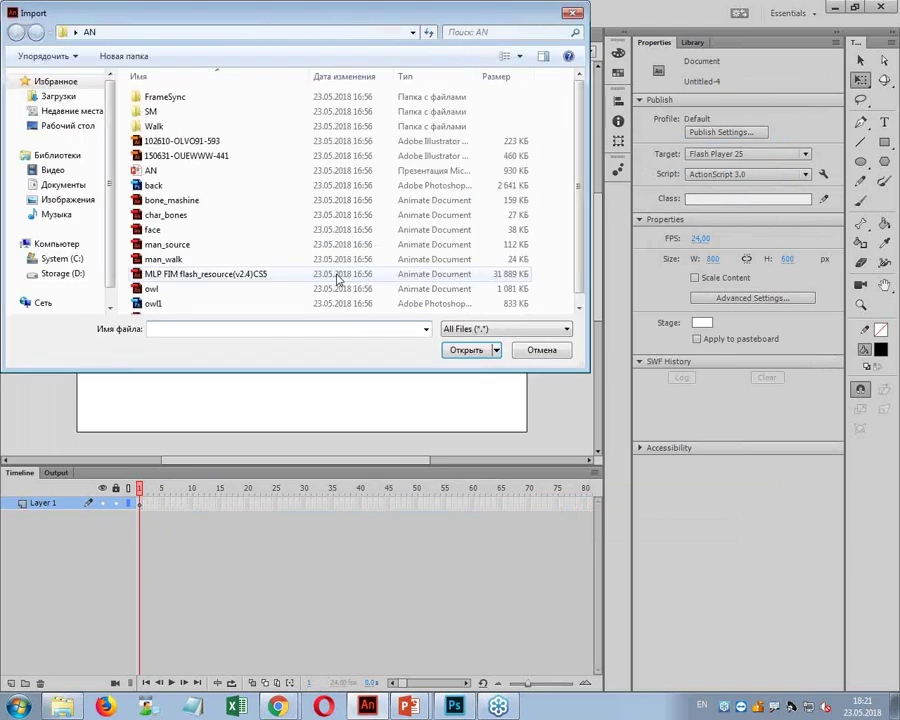
left_click(68, 125)
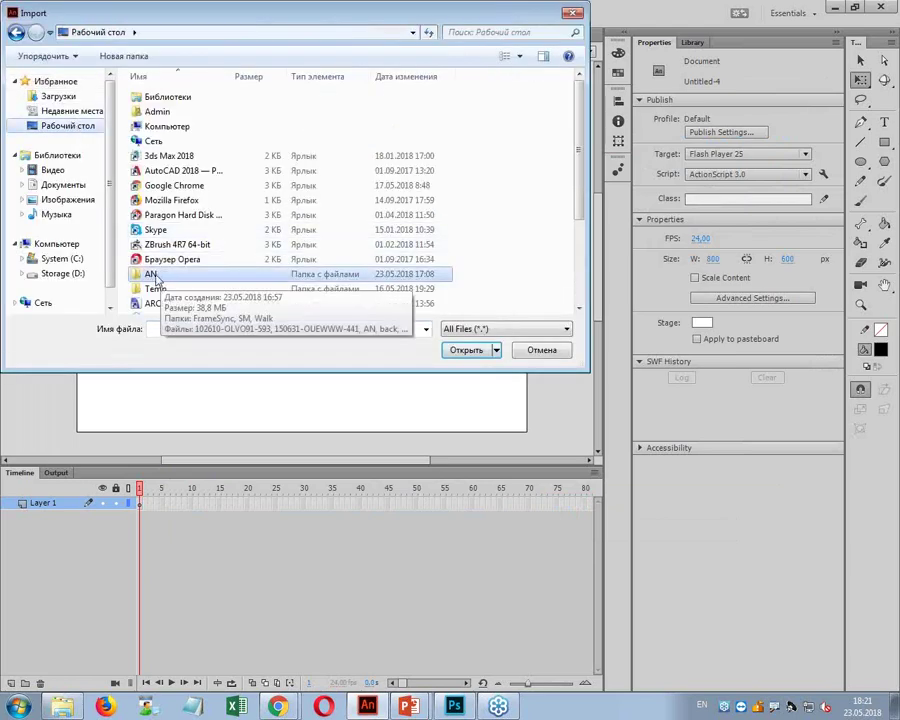
double_click(170, 274)
left_click(163, 188)
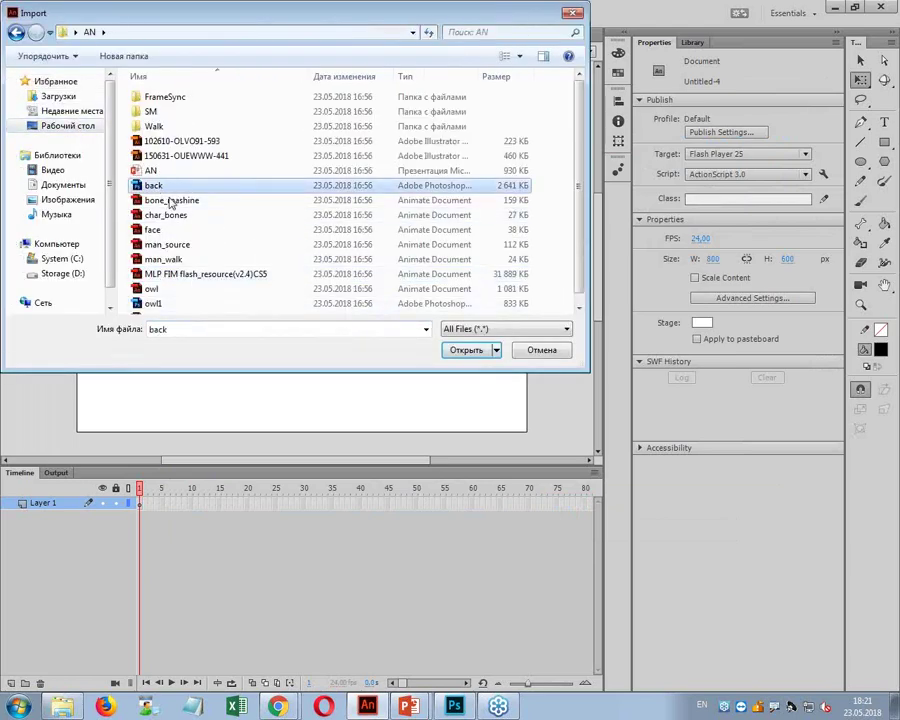
key("Return")
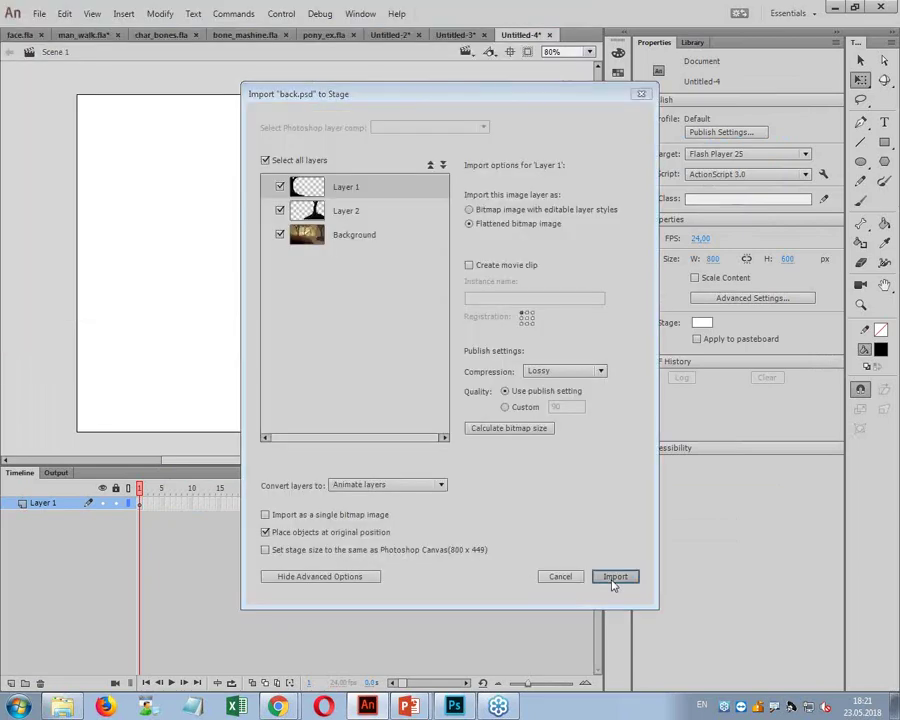
left_click(615, 576)
Step: Enlarge and position the imported forest artwork so that it covers the whole stage
left_click_drag(428, 183, 424, 246)
left_click_drag(526, 157, 662, 84)
left_click_drag(428, 273, 424, 281)
left_click(43, 638)
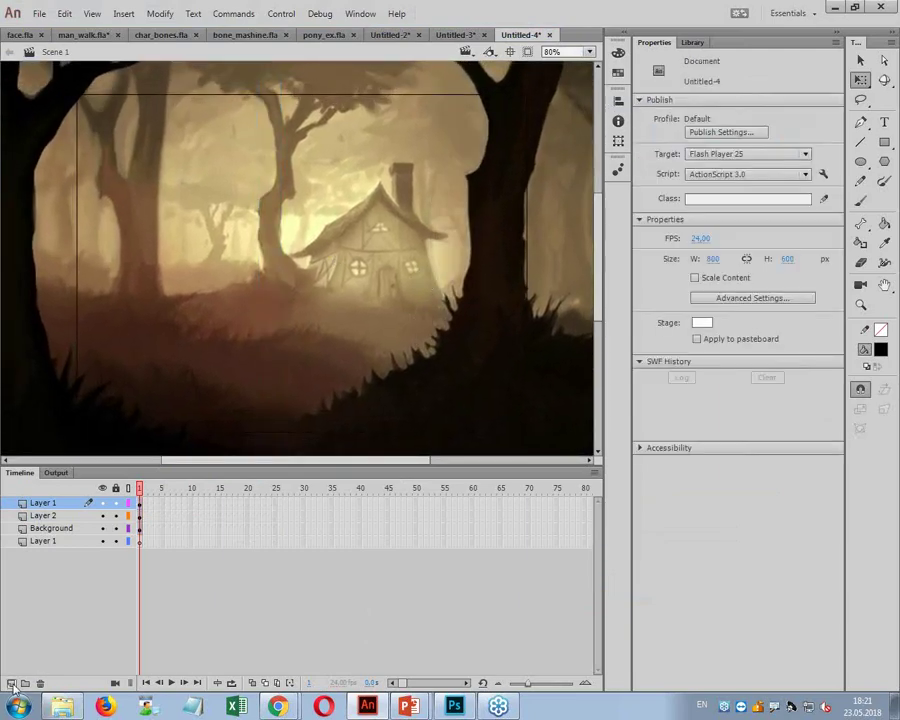
Step: Add a new layer above the forest layers and paste the copied bird into its frame 1
left_click(11, 683)
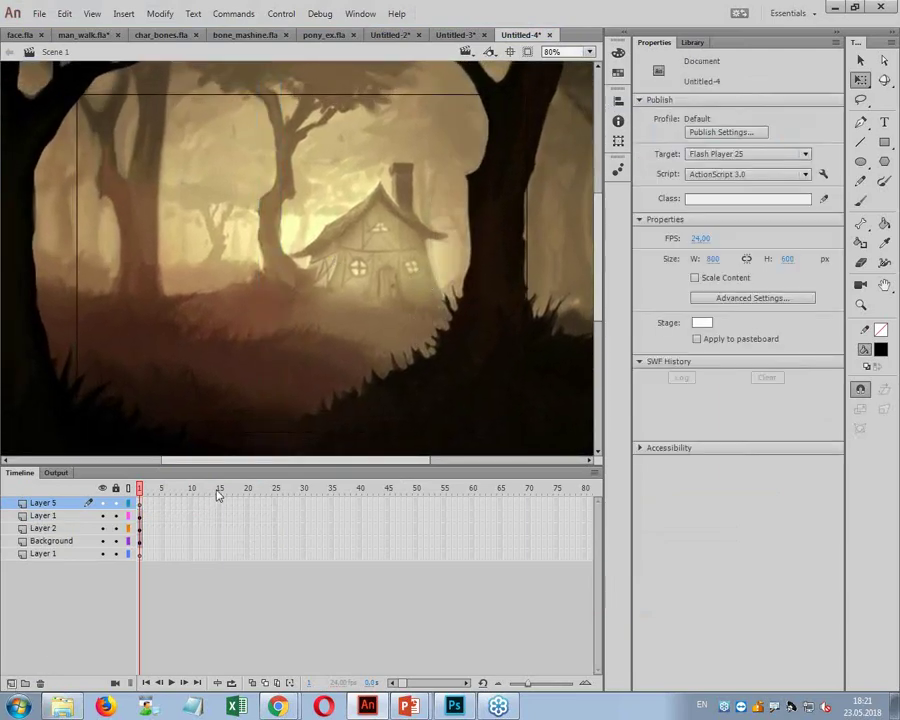
left_click(140, 505)
key("ctrl+v")
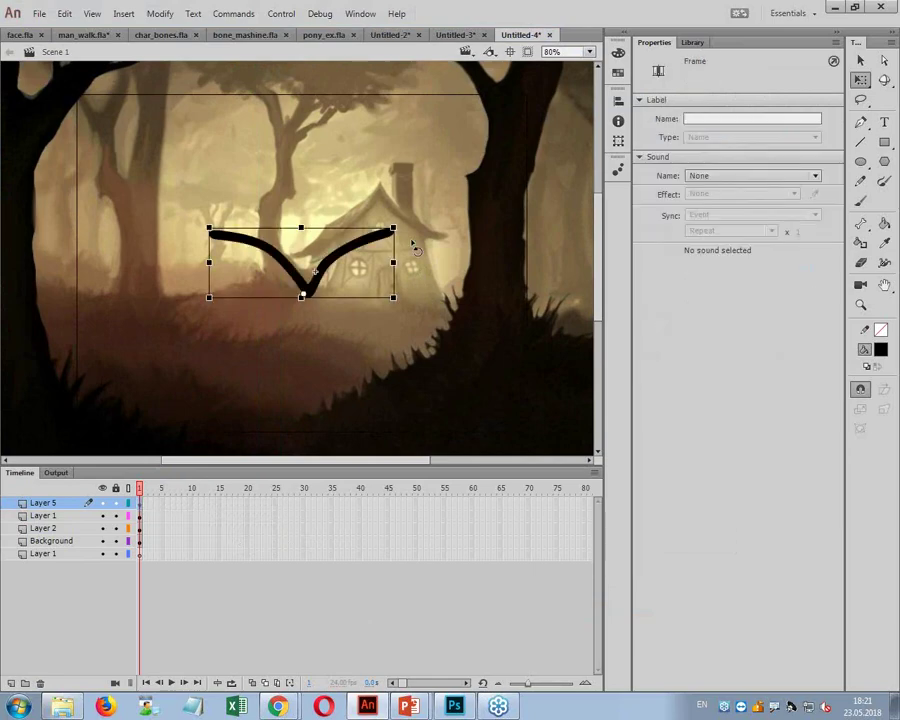
Step: Shrink the pasted bird to about 107 px wide beside the house, at about X 424, Y 308, and apply an Alpha color effect
key("F8")
key("Return")
mouse_move(412, 258)
left_mouse_down()
mouse_move(360, 260)
mouse_move(330, 277)
mouse_move(330, 266)
left_mouse_up()
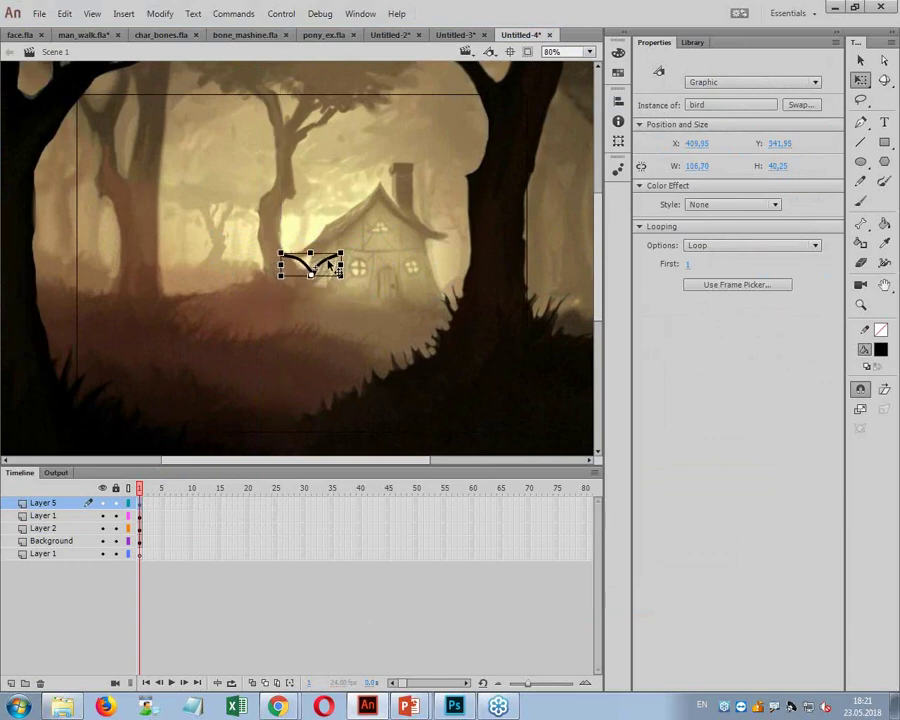
left_click(707, 210)
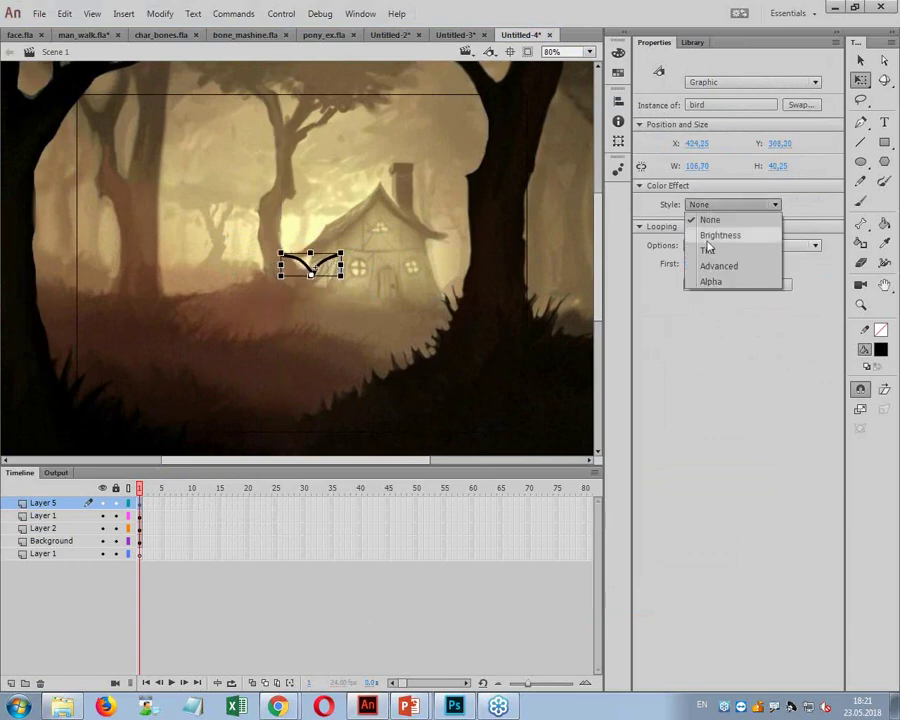
left_click(706, 280)
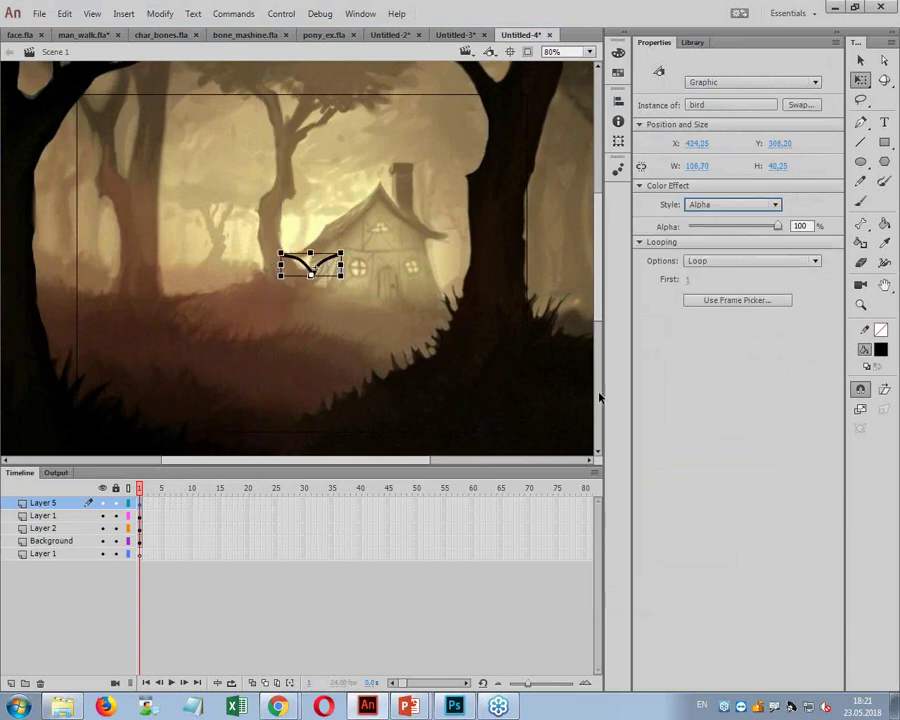
Step: Insert a keyframe at frame 60 on the bird's layer and extend the forest layers and the empty bottom layer to frame 60
left_click(472, 504)
key("F6")
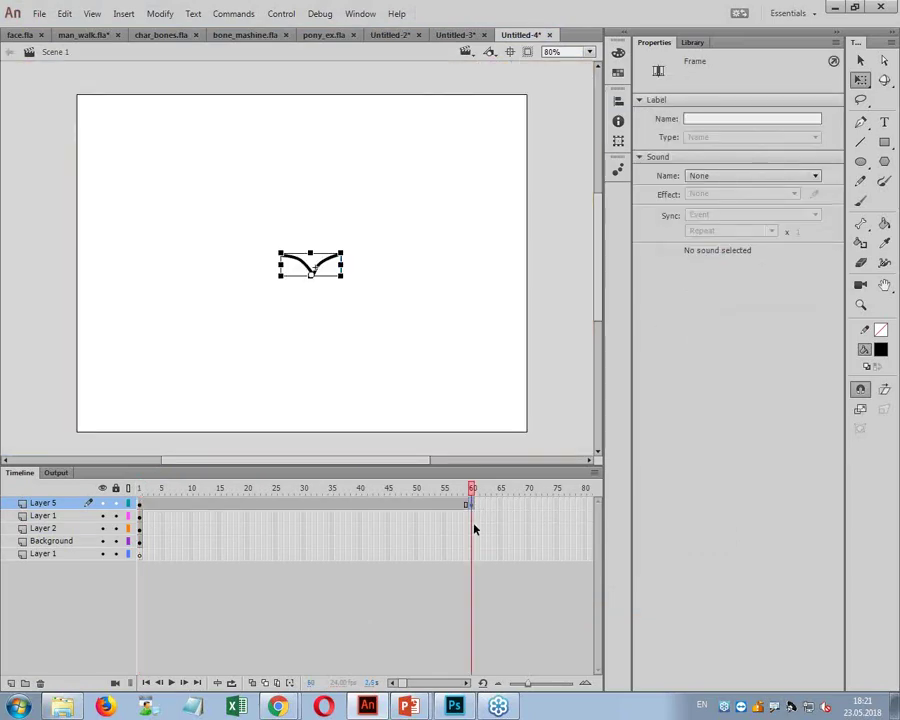
left_click_drag(472, 515, 472, 541)
key("F5")
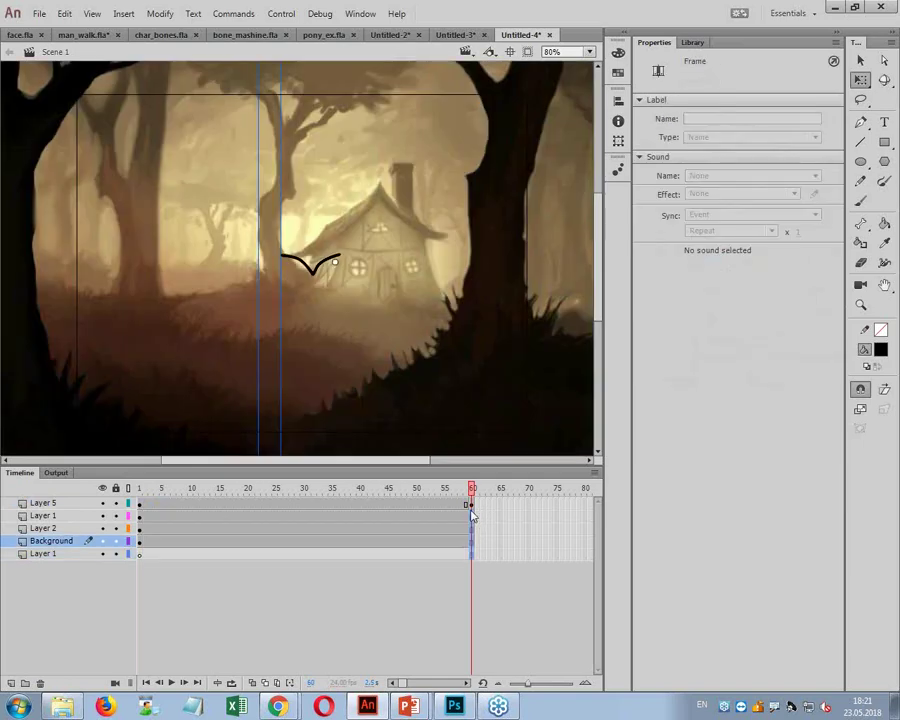
Step: Enlarge the bird at frame 60 until it spans almost the whole stage width, and create a classic tween from frame 1
left_click(471, 504)
left_click_drag(343, 255, 483, 149)
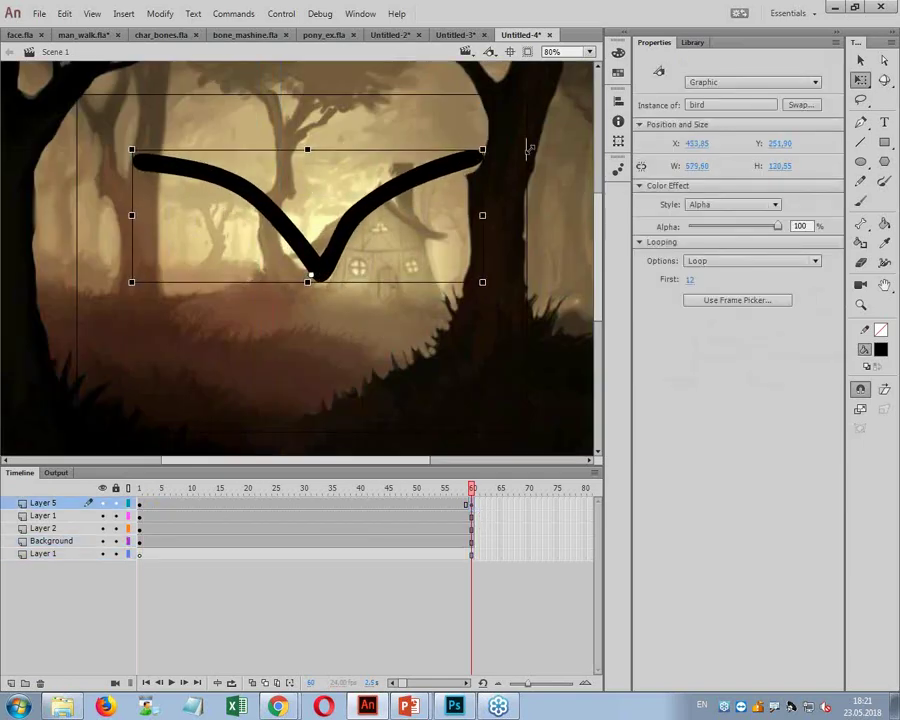
left_click_drag(131, 281, 96, 303)
right_click(139, 504)
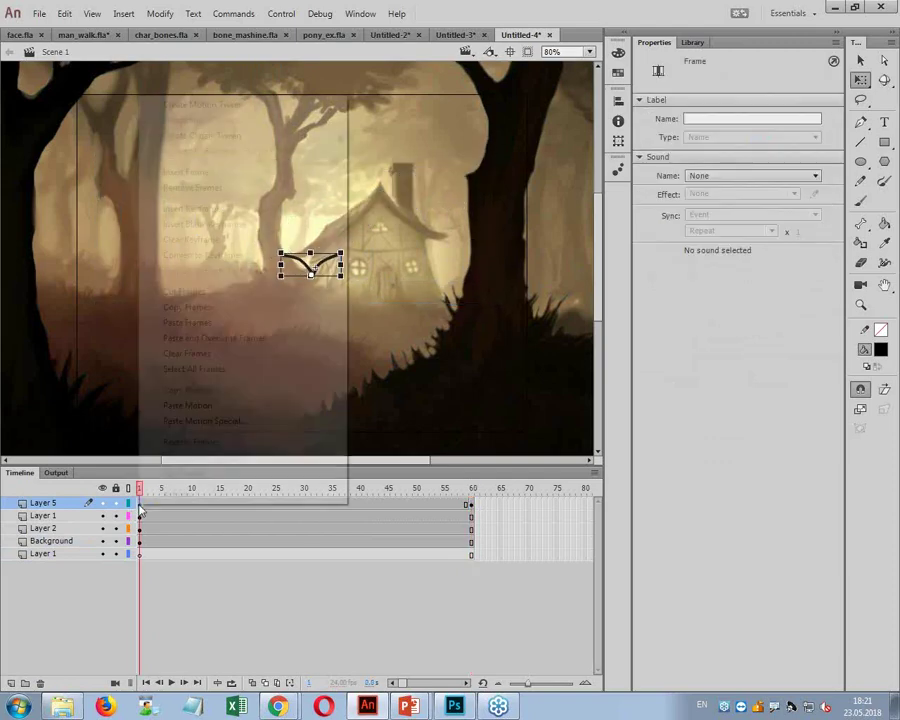
left_click(205, 136)
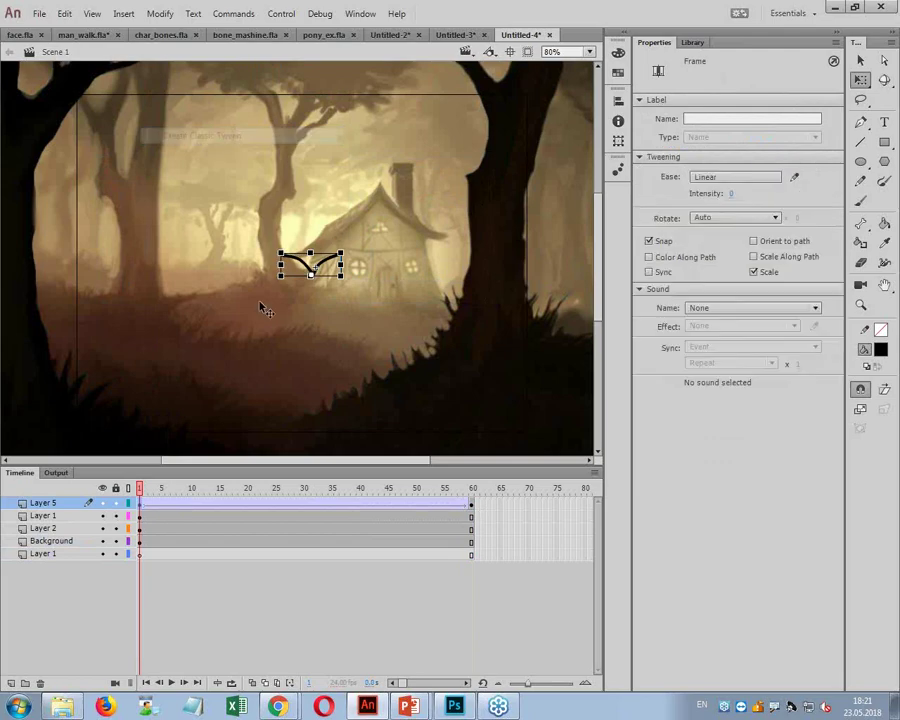
Step: Set the small bird's alpha to 16% at frame 1 and test the movie to preview the bird fading in and approaching
left_click(313, 268)
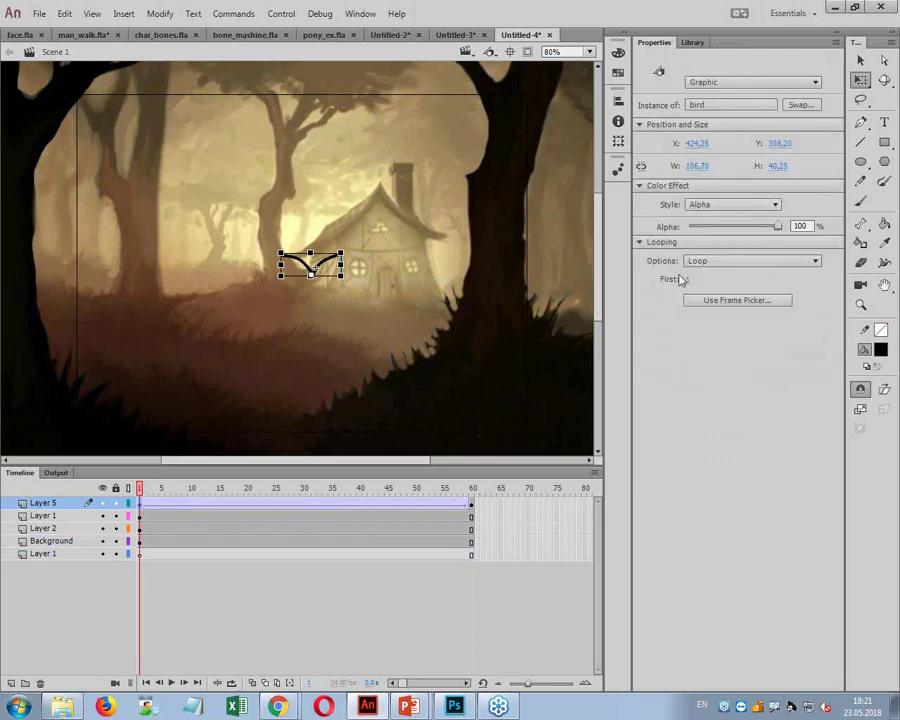
left_click_drag(778, 226, 701, 227)
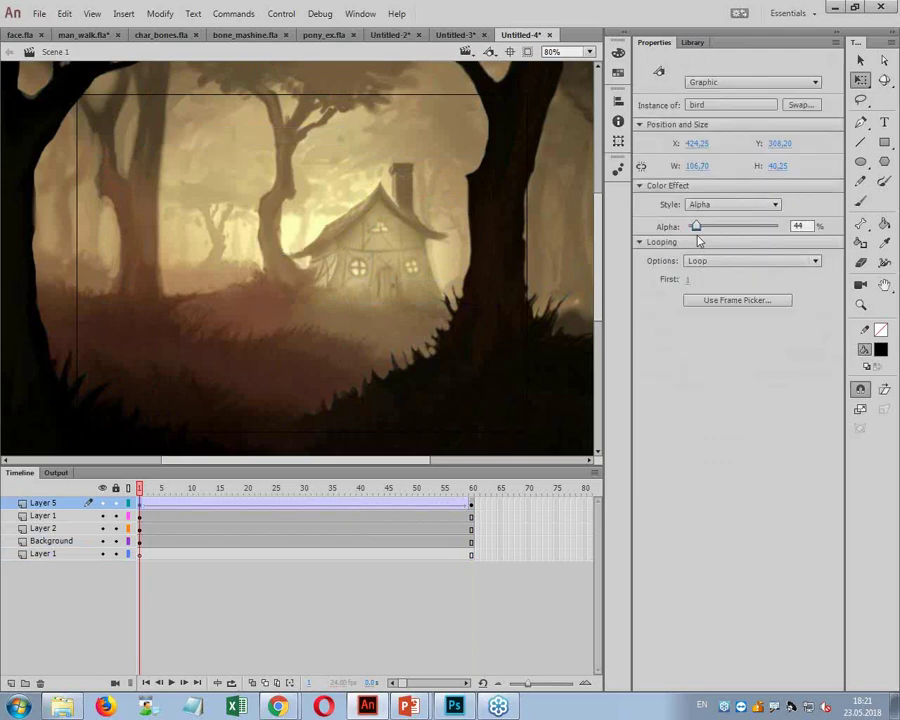
key("ctrl+Return")
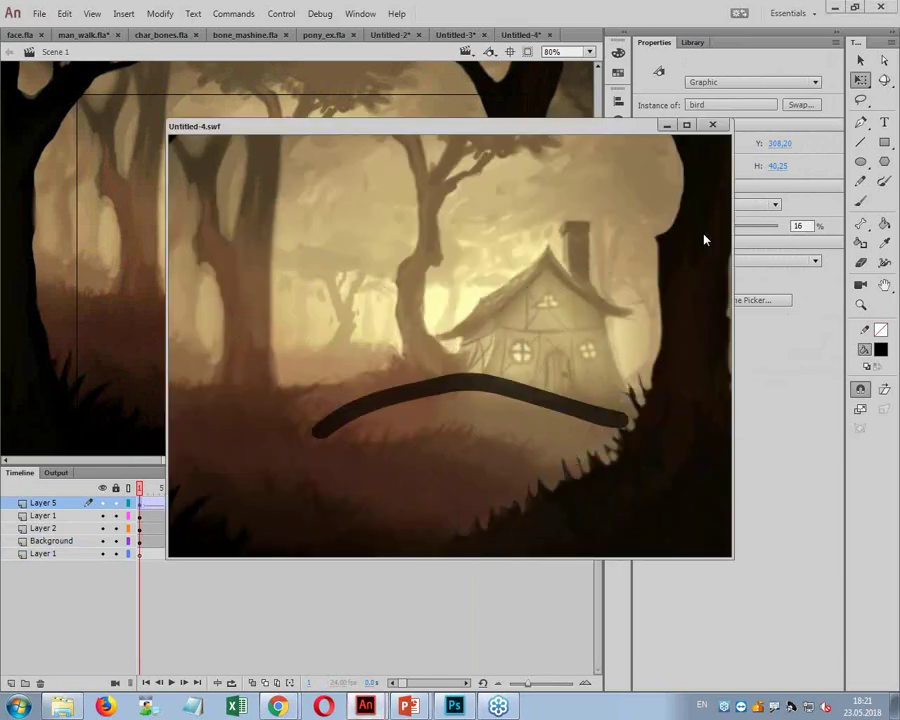
left_click(712, 124)
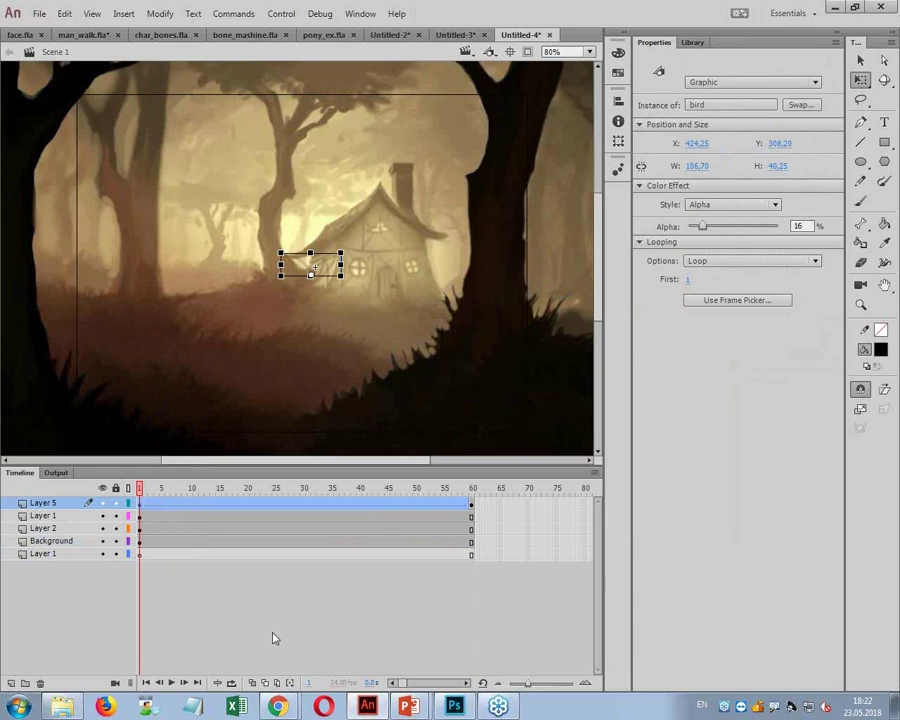
Step: Create a new blank ActionScript 3.0 document with an 800 × 600 px stage and fit the stage in view
key("ctrl+n")
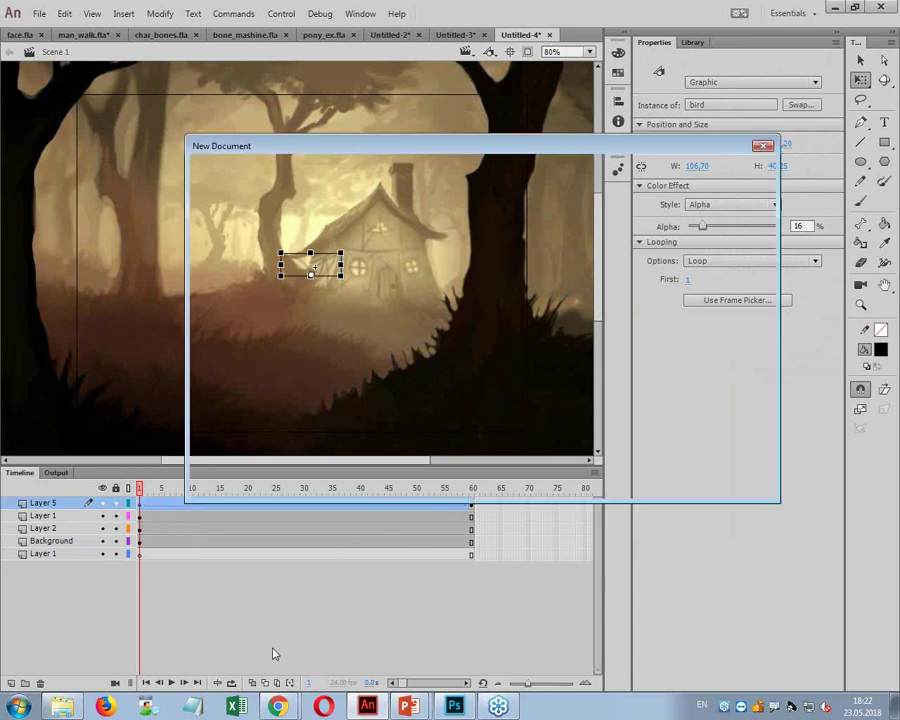
key("Return")
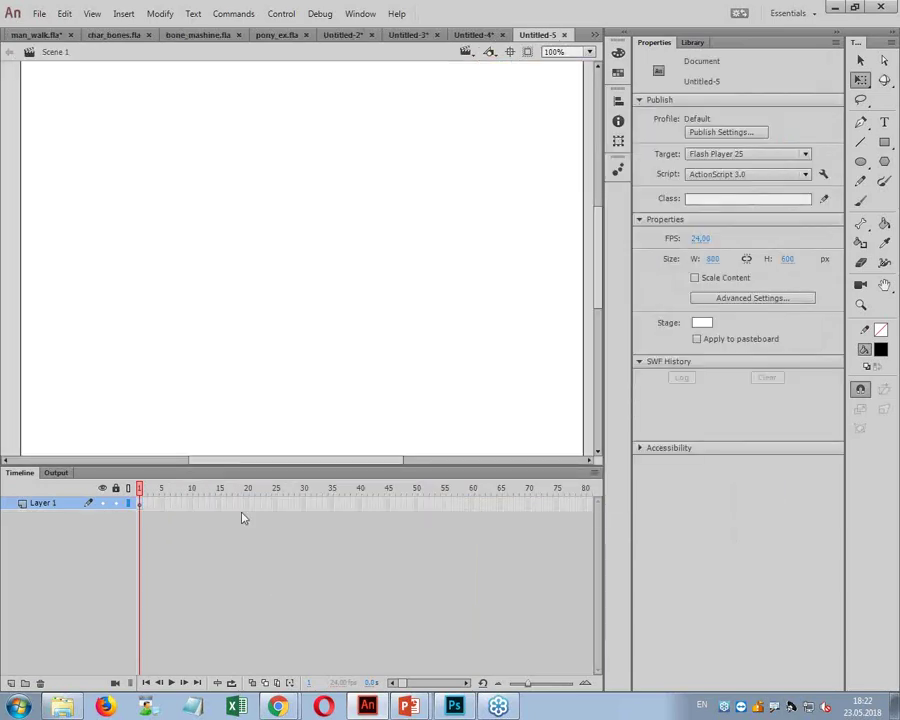
left_click(563, 52)
type("80")
key("Return")
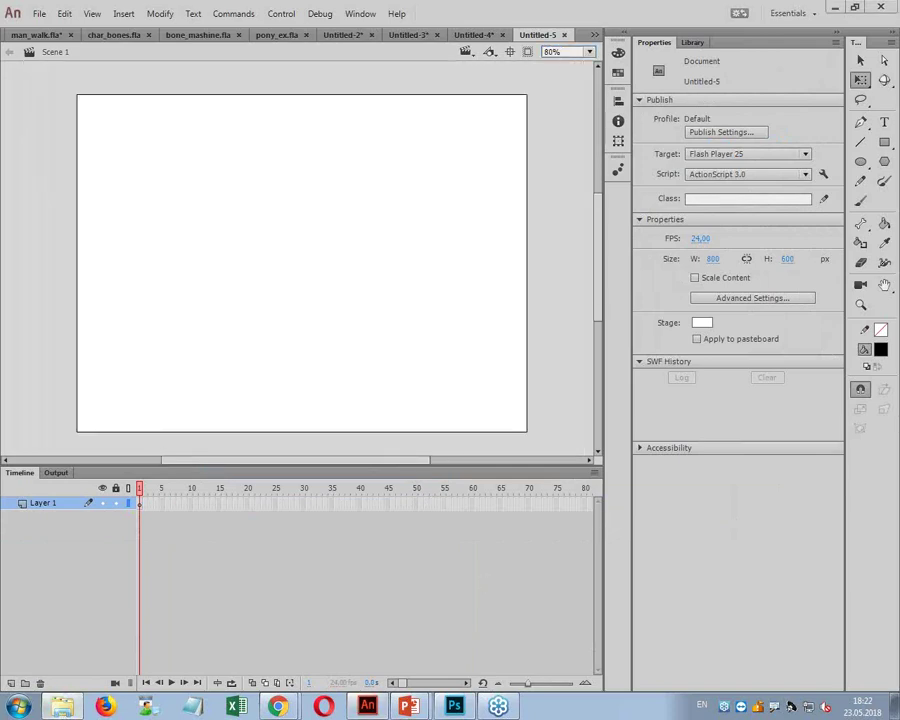
Step: Browse the AN folder with its SM and Walk subfolders, the Storage (D:) drive and the desktop for example files
left_click_drag(0, 124, 344, 122)
left_click(208, 136)
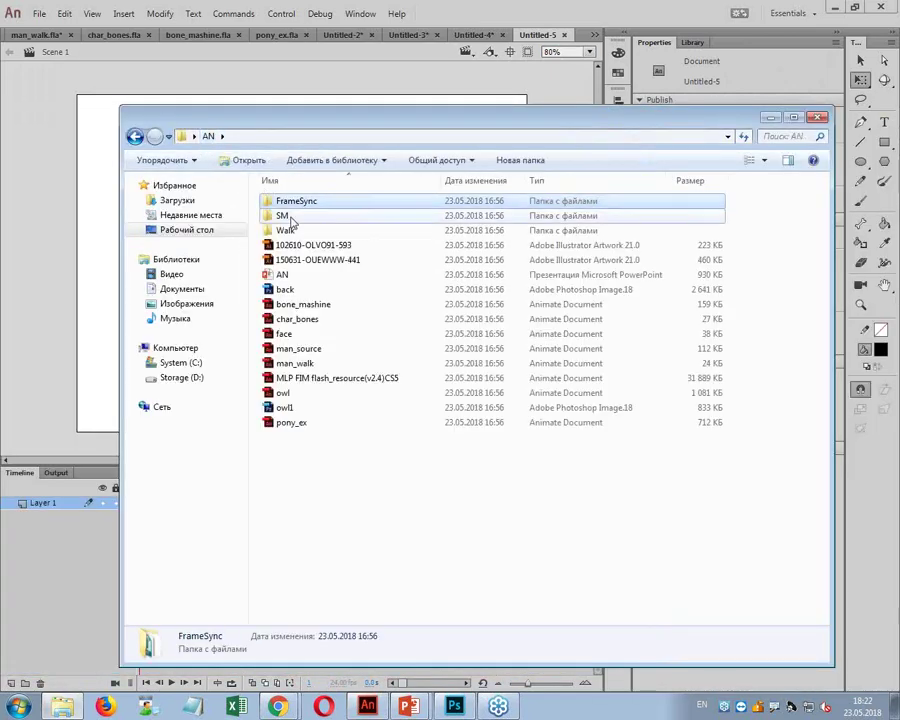
double_click(282, 215)
key("BackSpace")
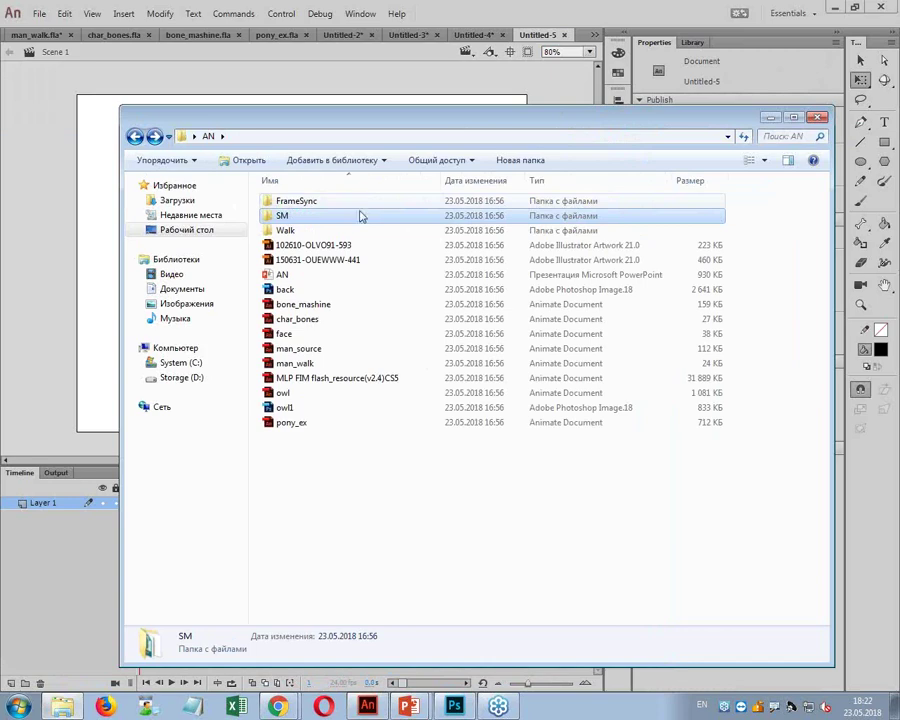
double_click(286, 230)
left_click(135, 136)
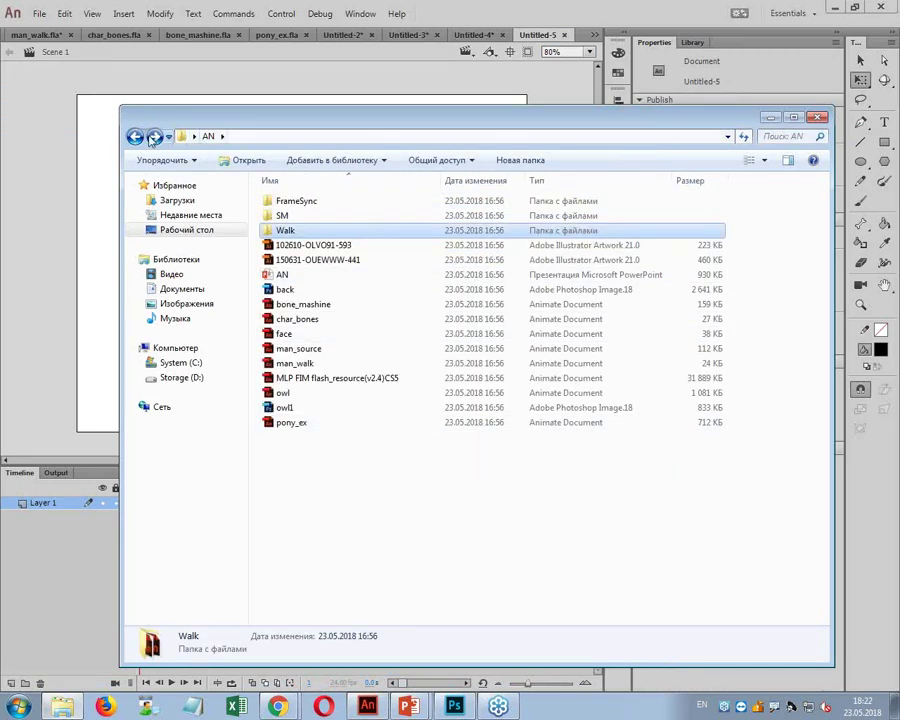
left_click(183, 378)
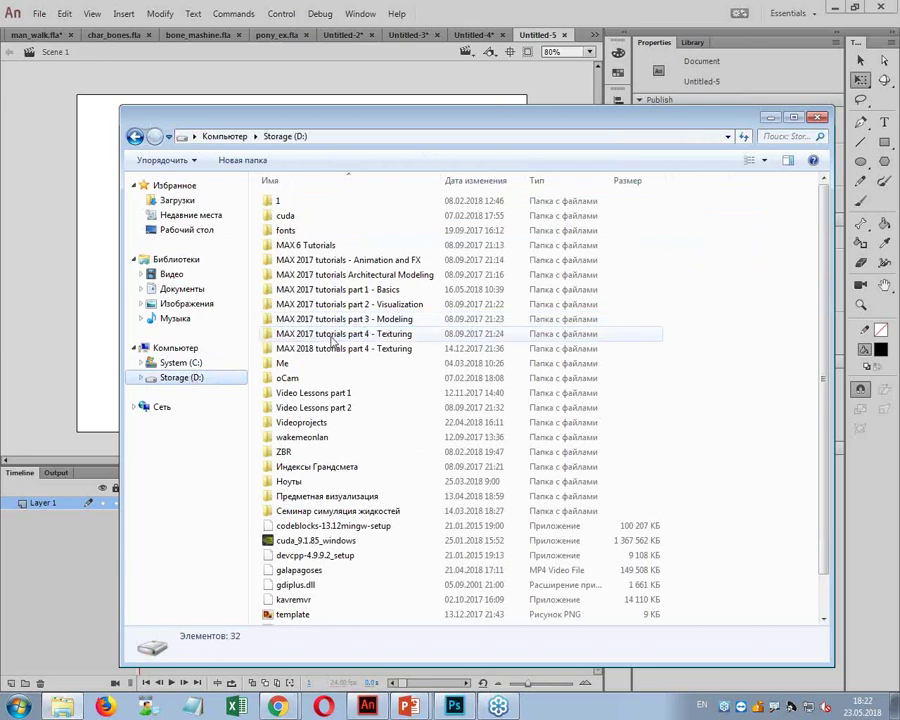
left_click(183, 231)
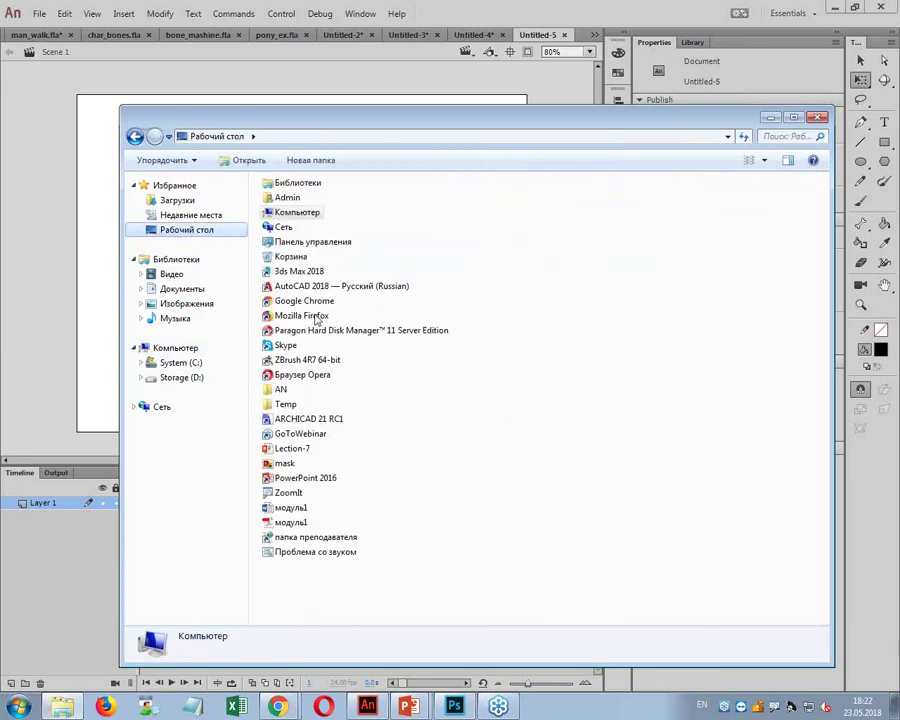
double_click(281, 390)
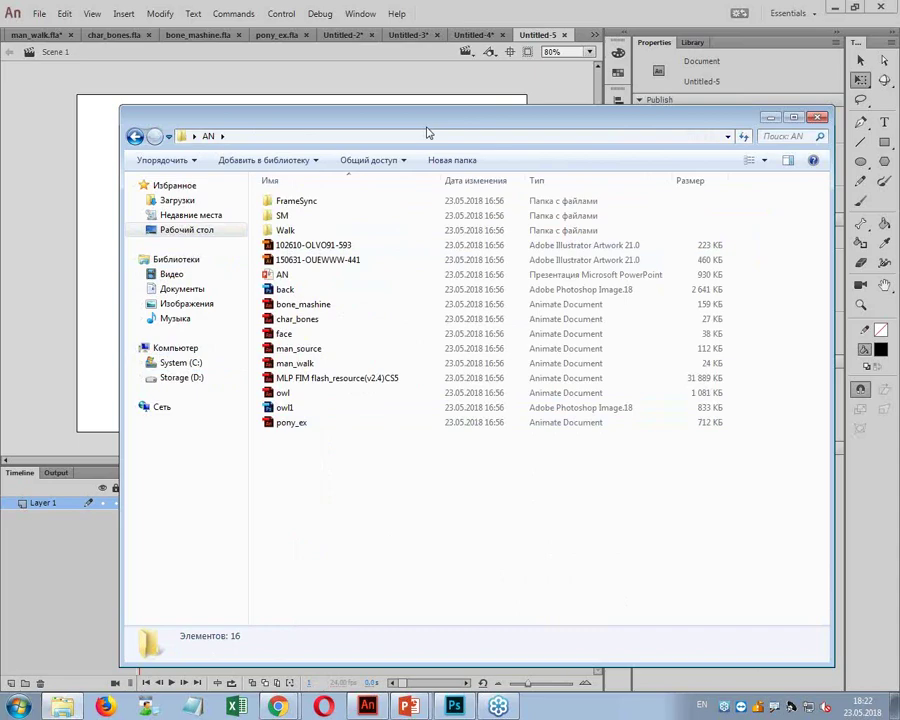
left_click(818, 117)
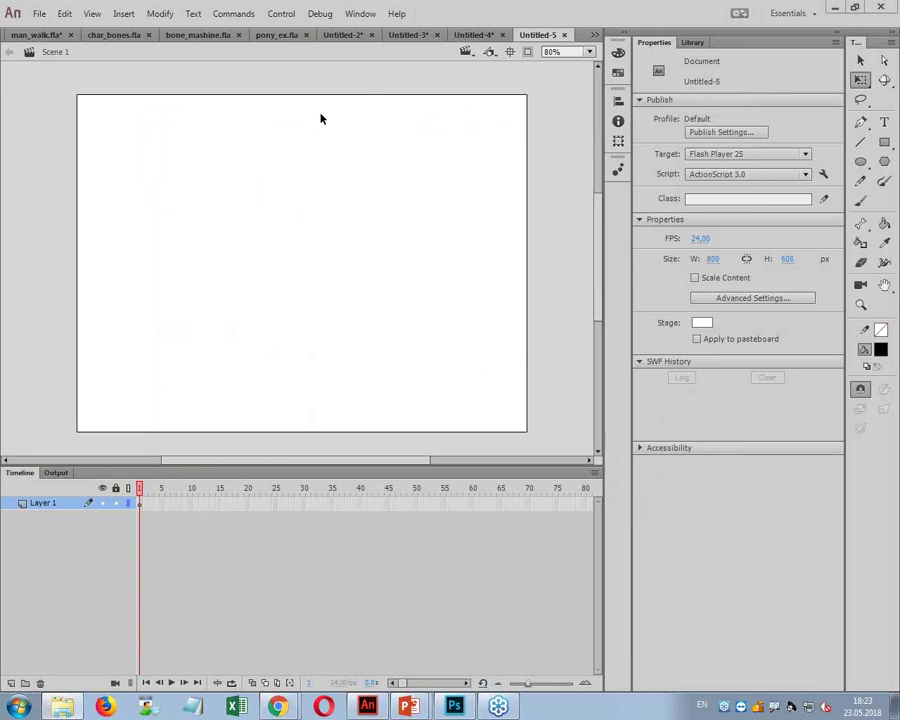
Step: Switch to the pony_ex.fla document and move the far-right white rabbit inside the stage, to about X 649.5, Y 458
left_click(268, 35)
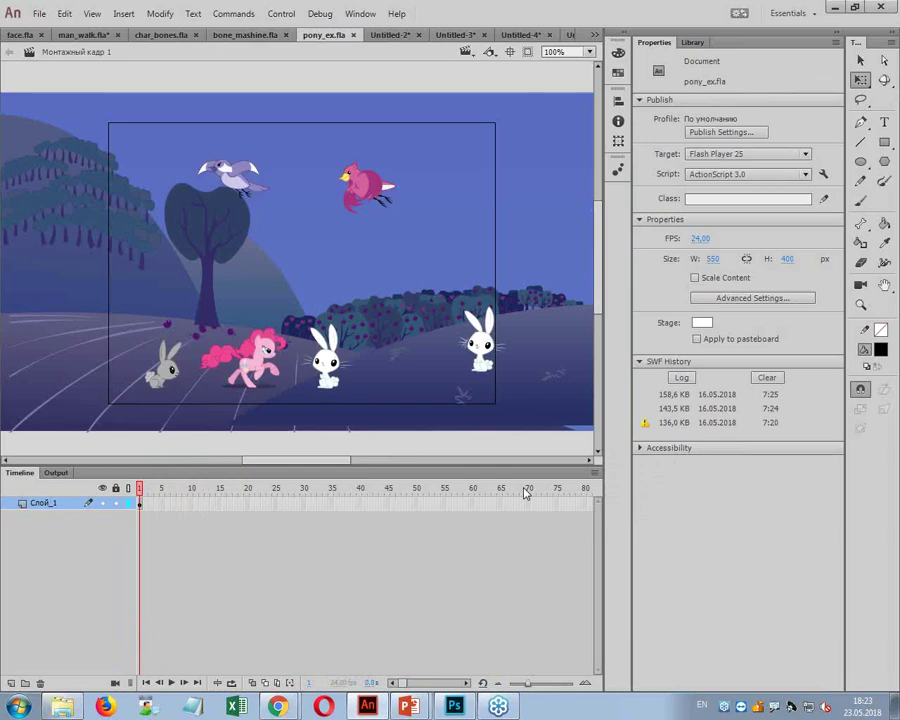
mouse_move(290, 461)
left_mouse_down()
mouse_move(246, 466)
mouse_move(330, 470)
mouse_move(284, 476)
left_mouse_up()
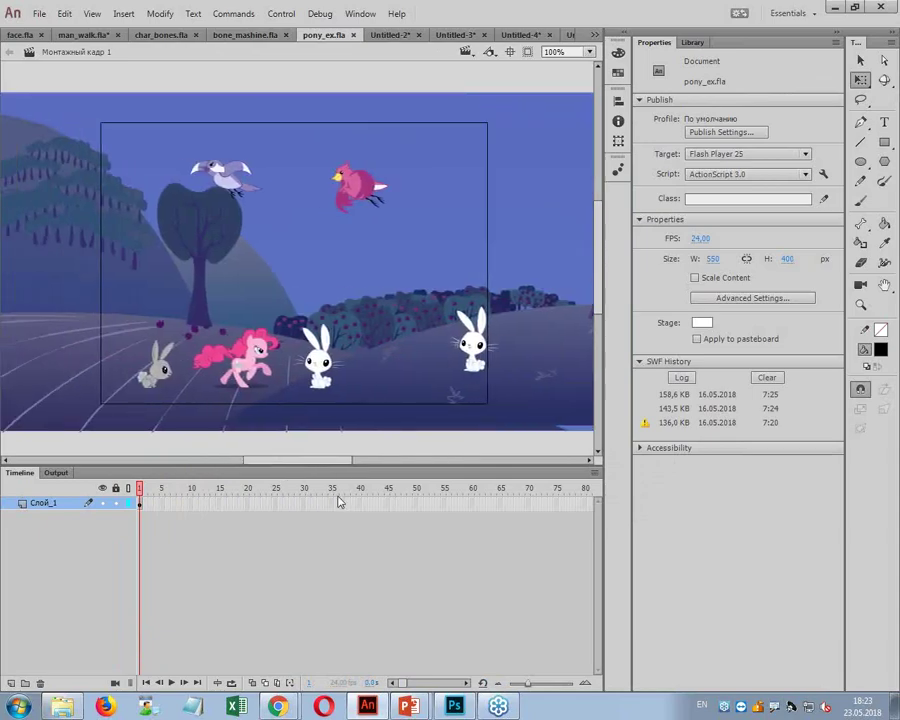
left_click(470, 365)
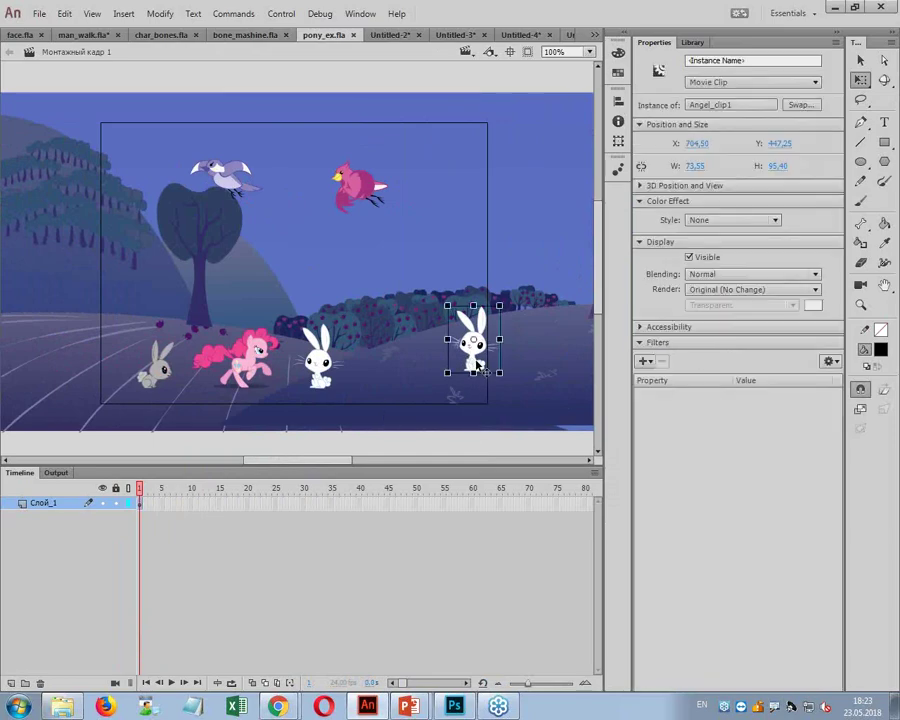
left_click_drag(470, 365, 433, 366)
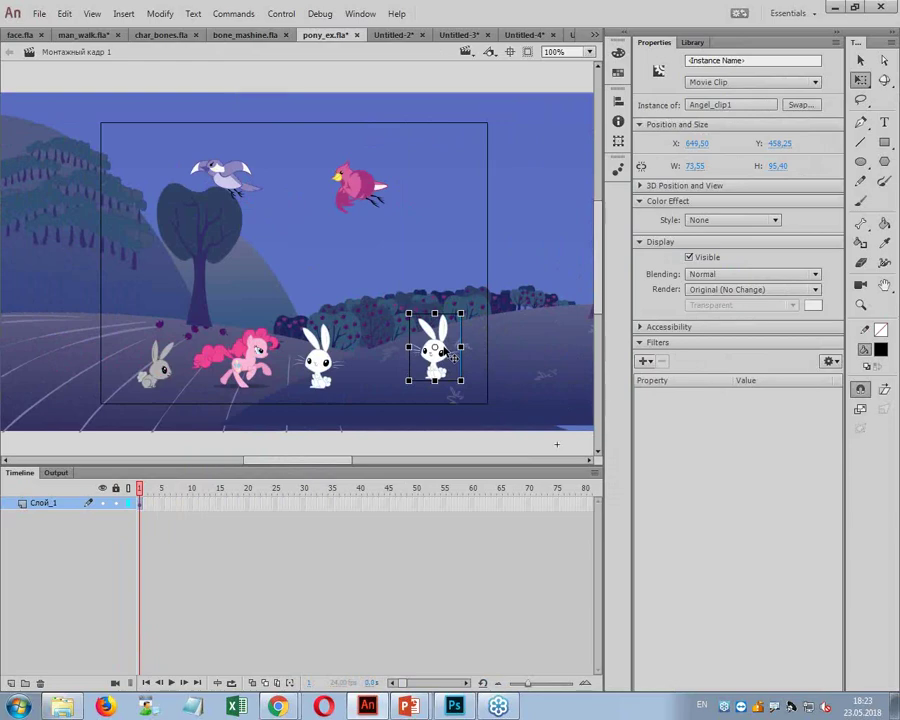
Step: Examine the frame-by-frame animation inside the moved rabbit's Angel_clip1 symbol and return to the main scene
double_click(425, 368)
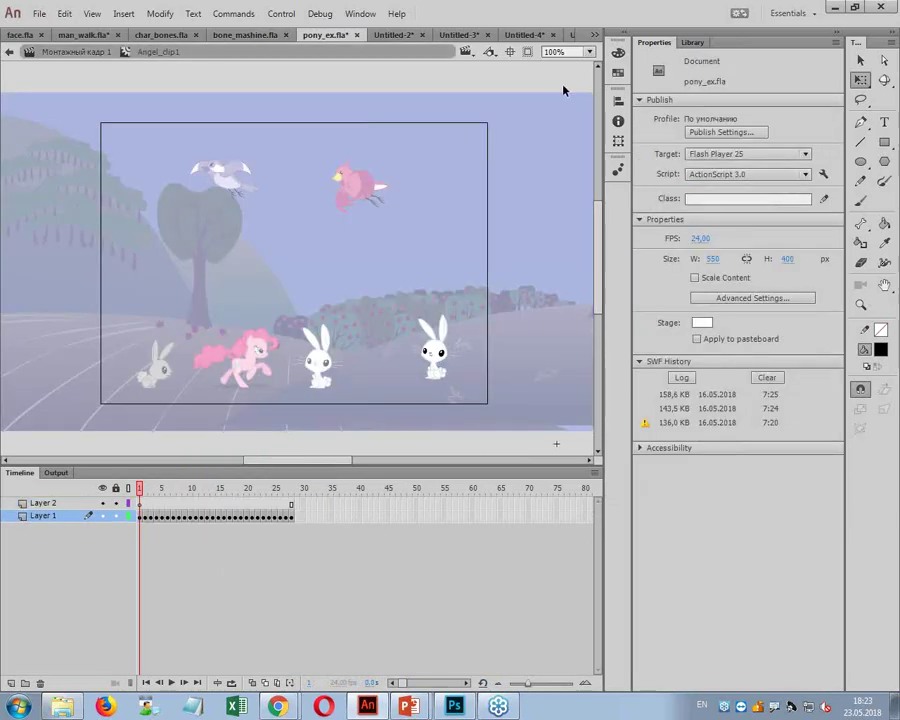
left_click(586, 52)
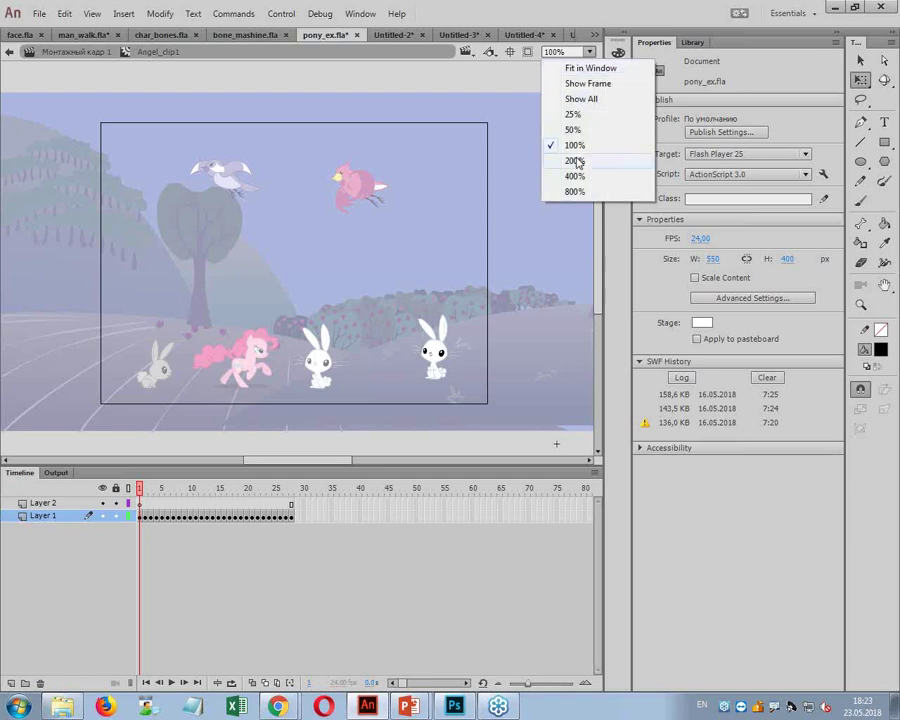
left_click(575, 161)
left_click_drag(158, 492, 240, 522)
left_click(175, 517)
double_click(442, 300)
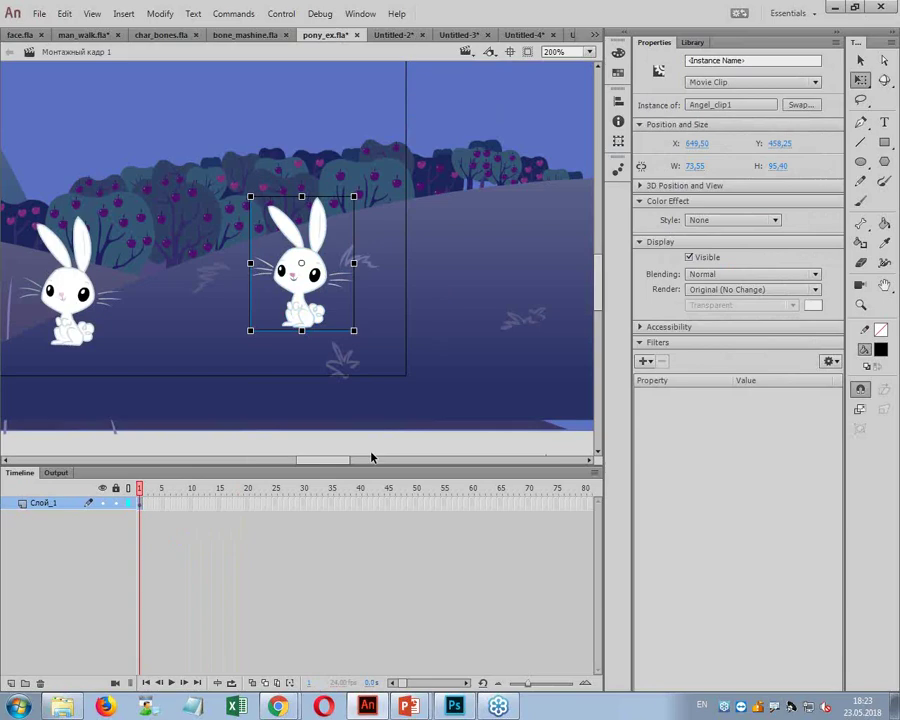
Step: Examine the run cycle inside the pink pony's RunCycle_PinkiePie symbol, and test the movie from the main scene
left_click_drag(372, 460, 288, 462)
double_click(400, 300)
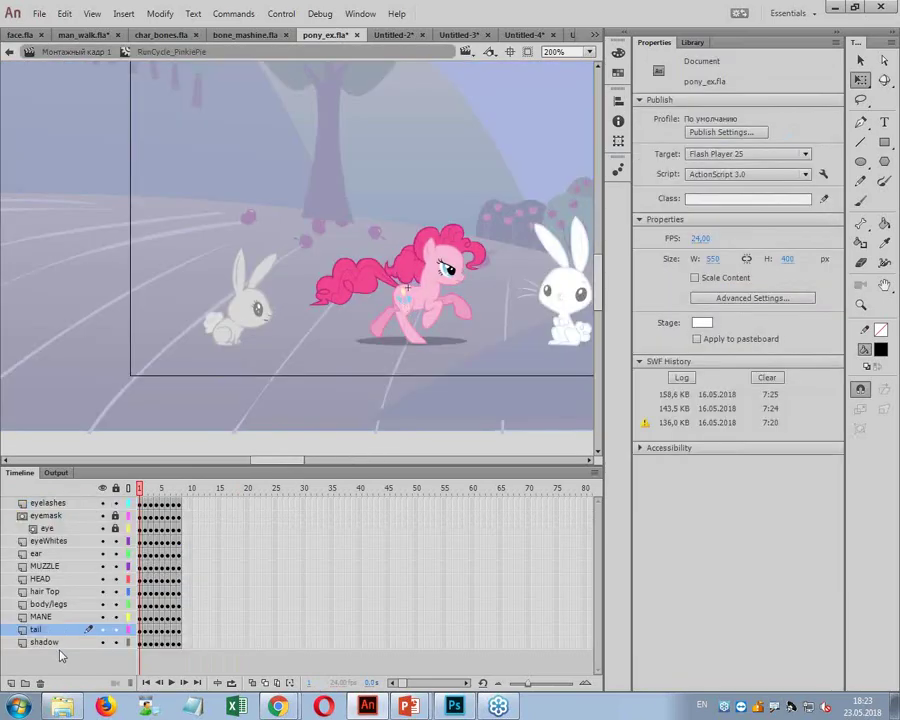
left_click(145, 490)
left_click_drag(145, 490, 170, 507)
double_click(356, 201)
key("ctrl+Return")
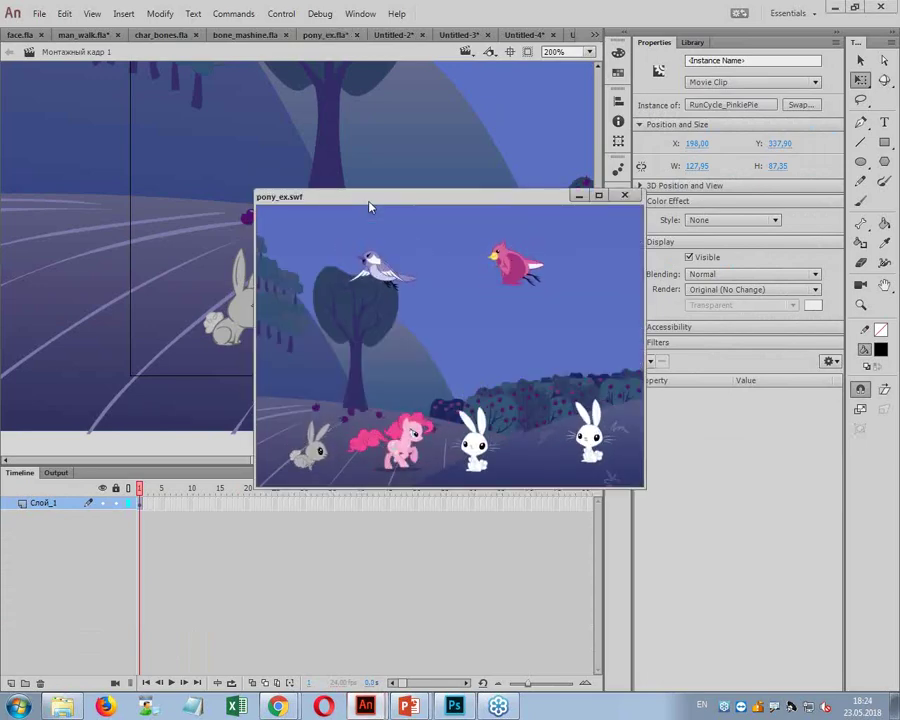
left_click(625, 195)
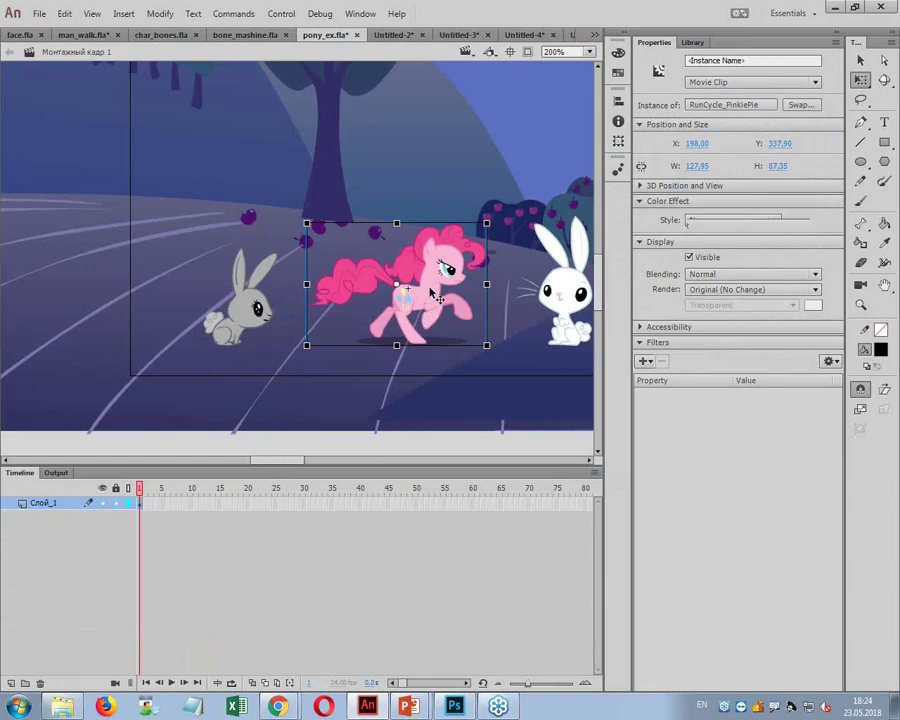
Step: Reopen the pink pony's symbol, scrub its run cycle to frame 8 and back to frame 1, and return to the main scene
double_click(400, 290)
mouse_move(172, 493)
left_mouse_down()
mouse_move(141, 493)
mouse_move(181, 498)
left_mouse_up()
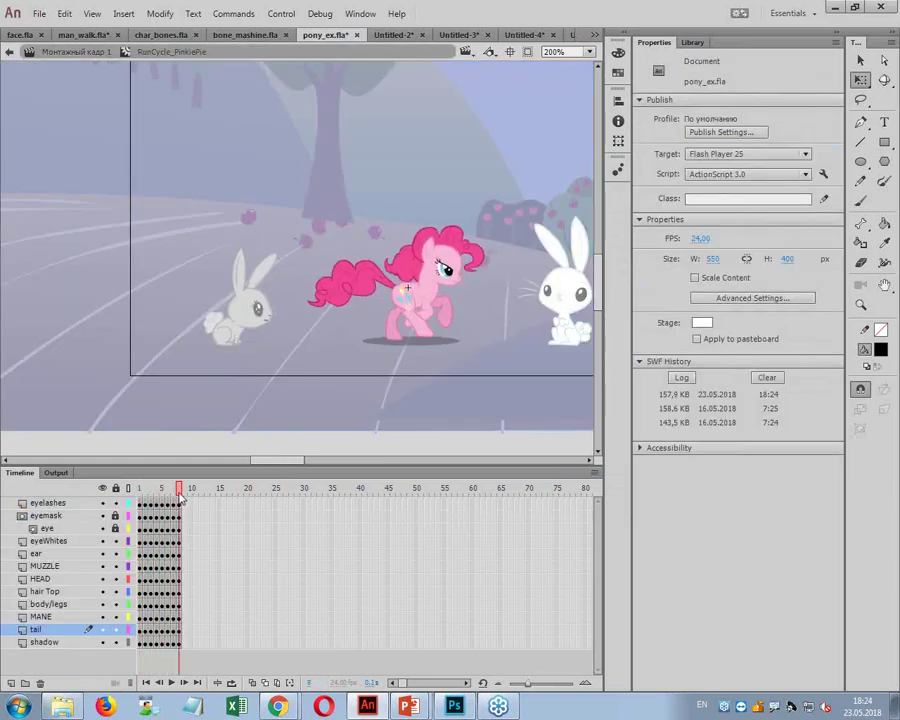
left_click_drag(184, 497, 141, 497)
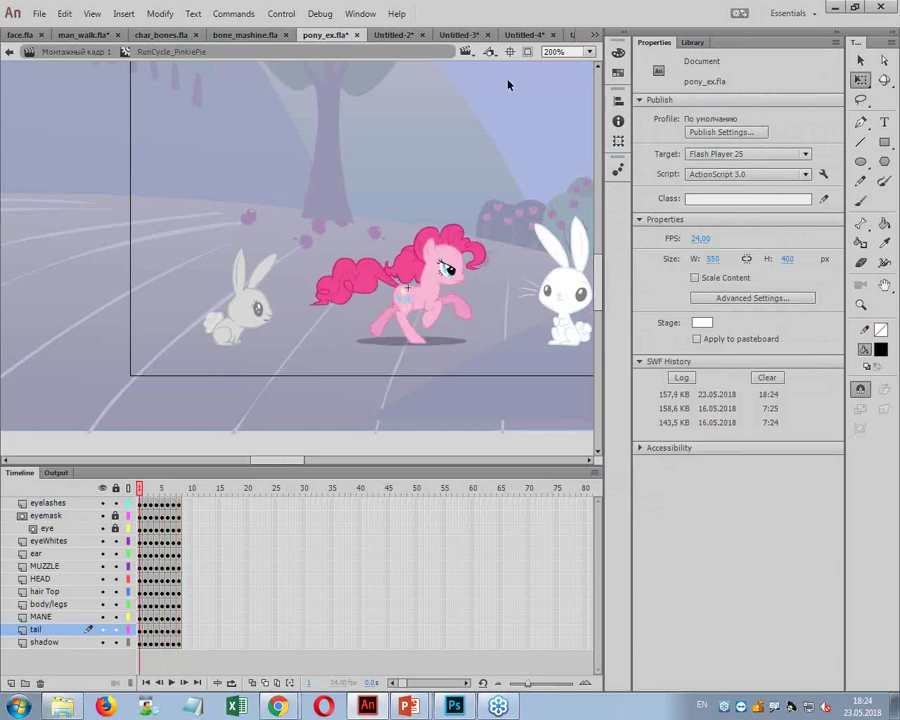
double_click(396, 145)
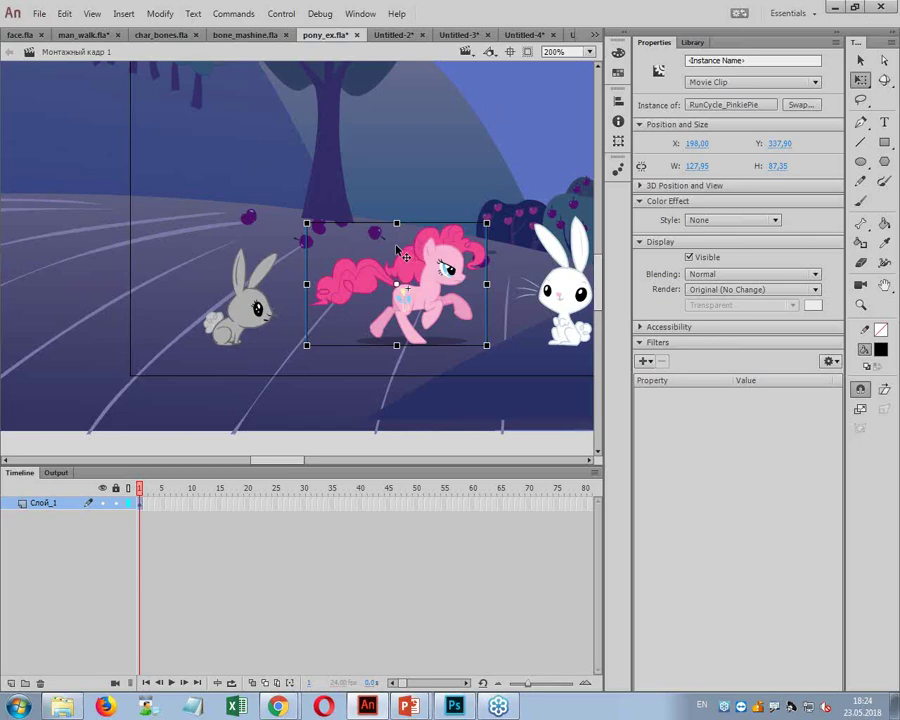
left_click_drag(289, 461, 304, 461)
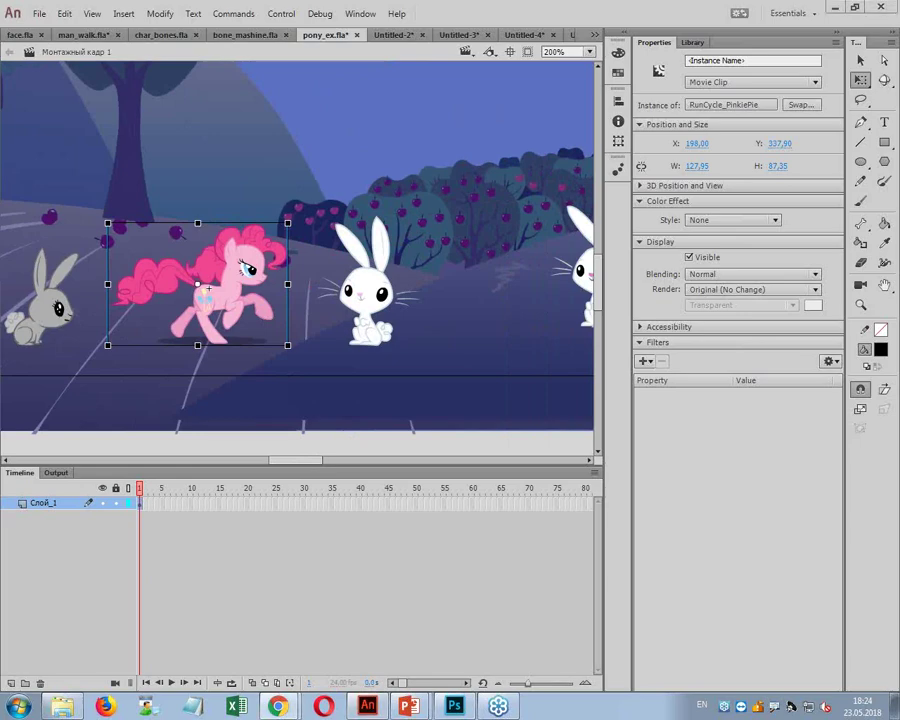
Step: Switch to Chrome and open the flash-animated.com website
left_click(278, 706)
left_click_drag(664, 53, 669, 26)
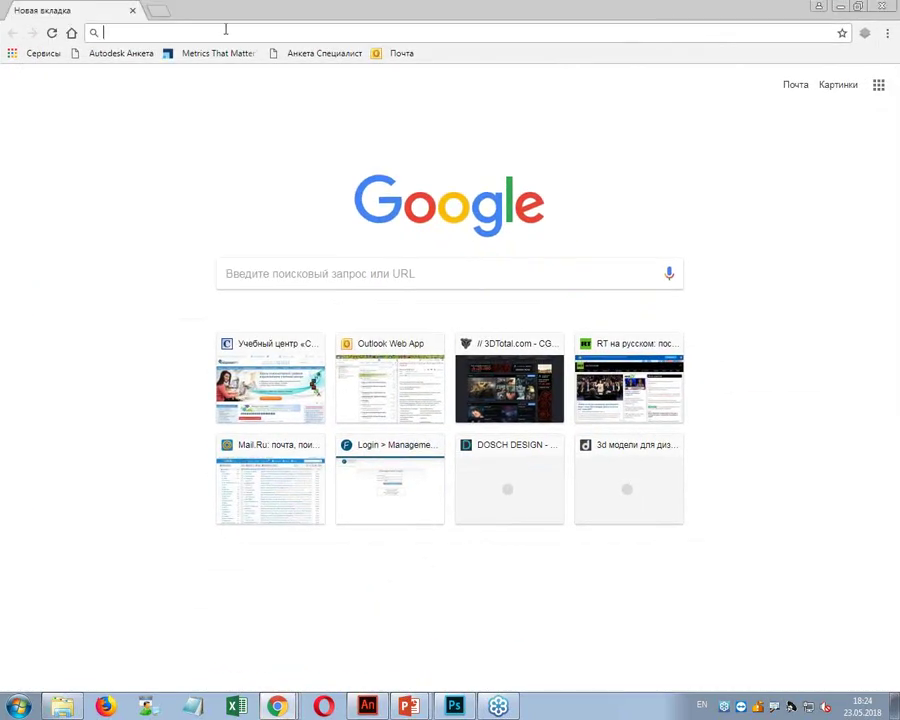
type("flash")
key("Down")
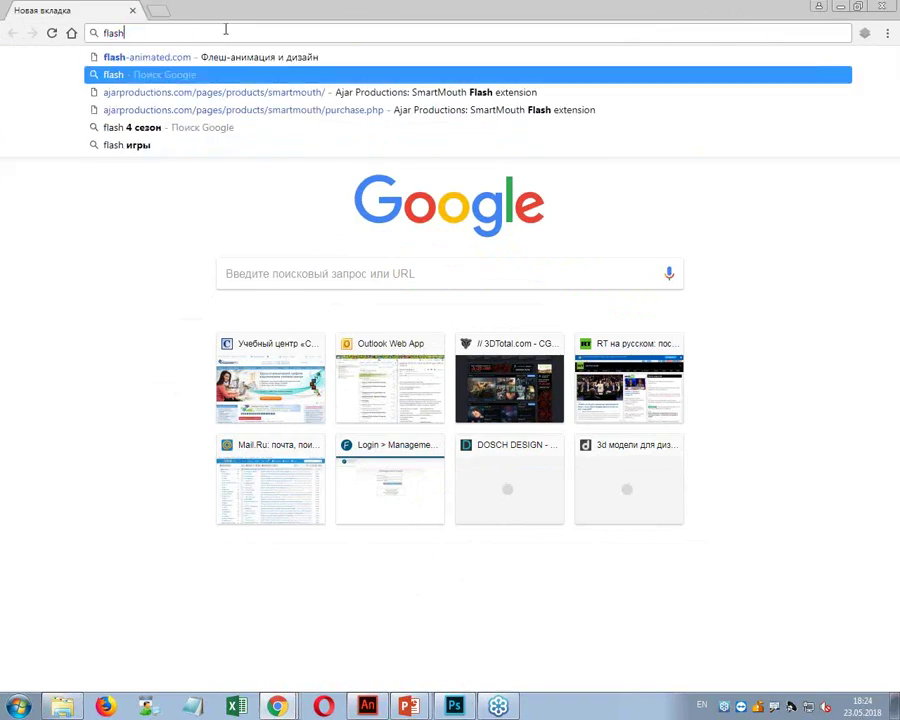
key("Up")
key("Return")
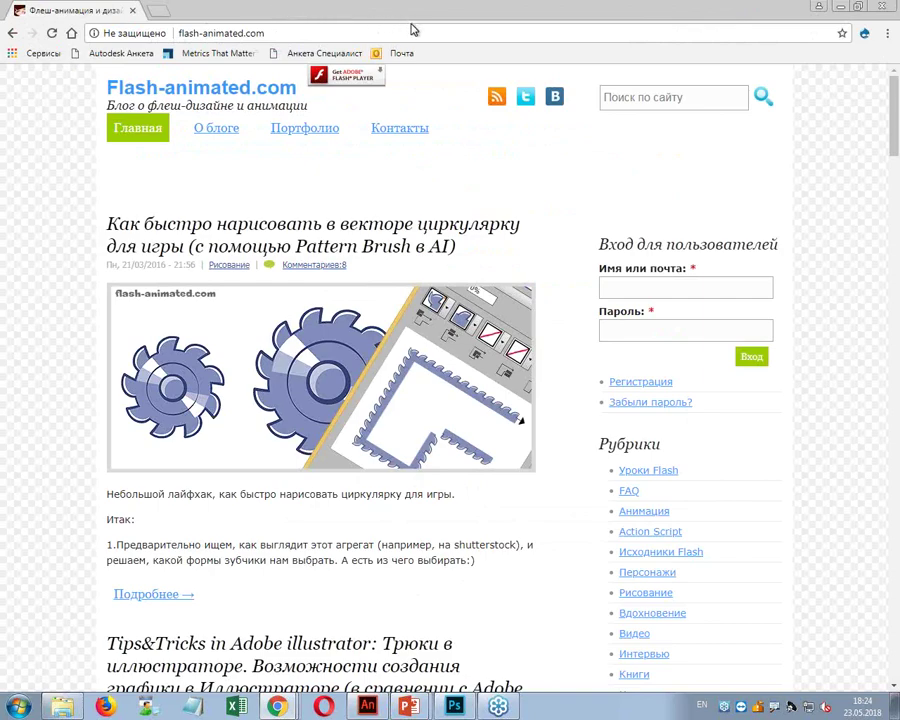
Step: Search the site for "pony" and skim the My Little Pony: Friendship is Magic article with Flash source files
left_click(629, 101)
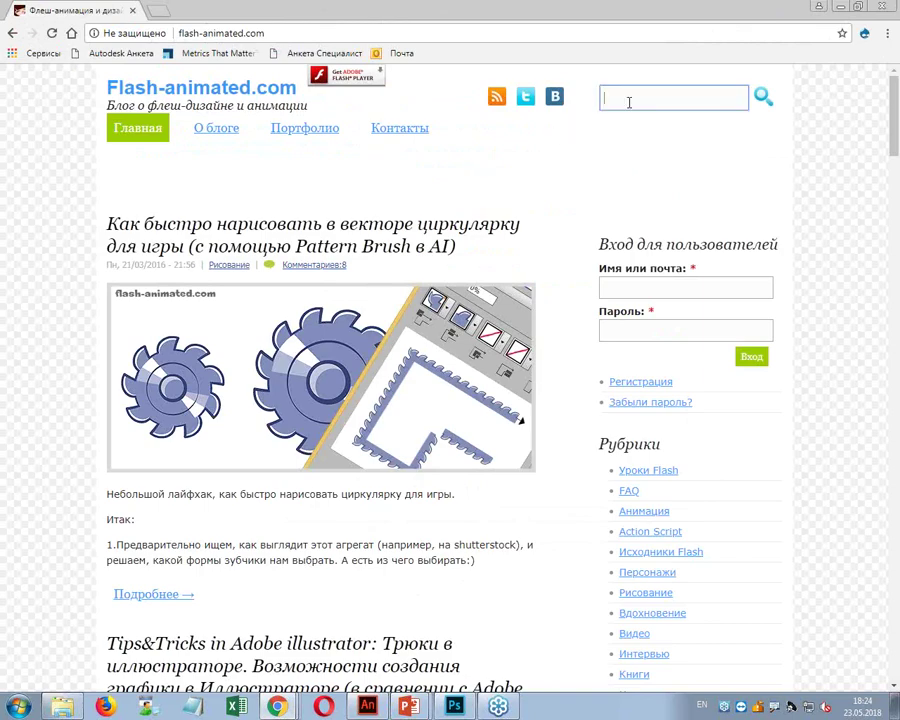
type("pony")
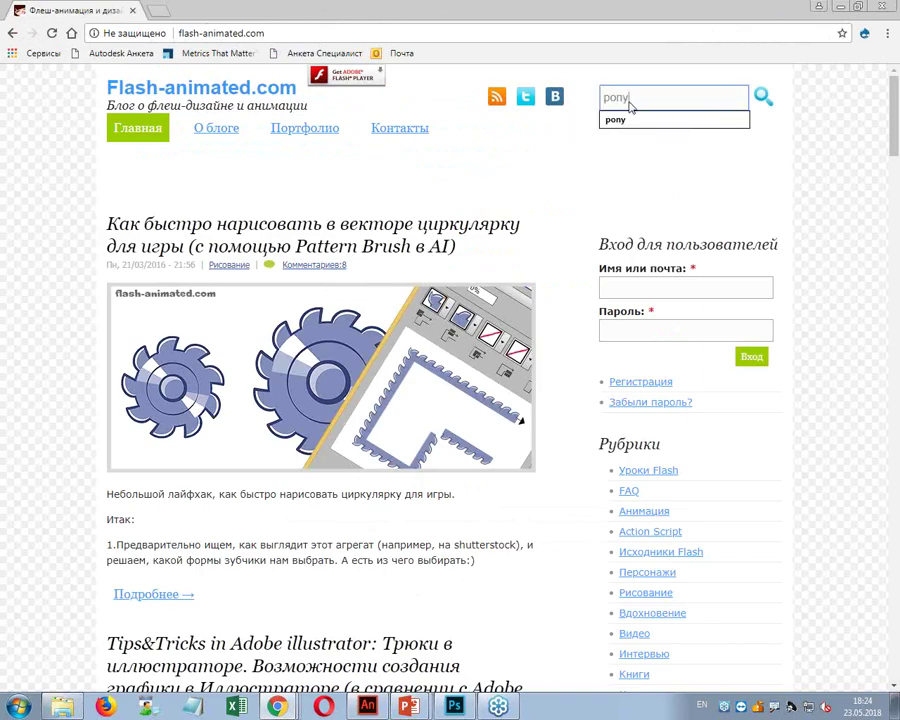
key("Return")
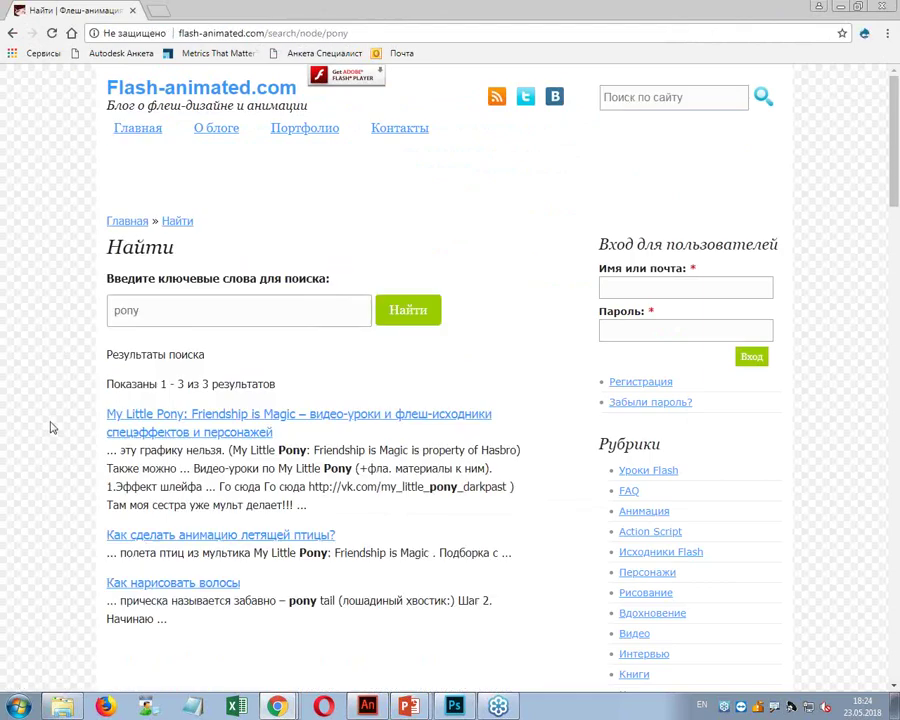
left_click(268, 433)
scroll(515, 452, "down", 5)
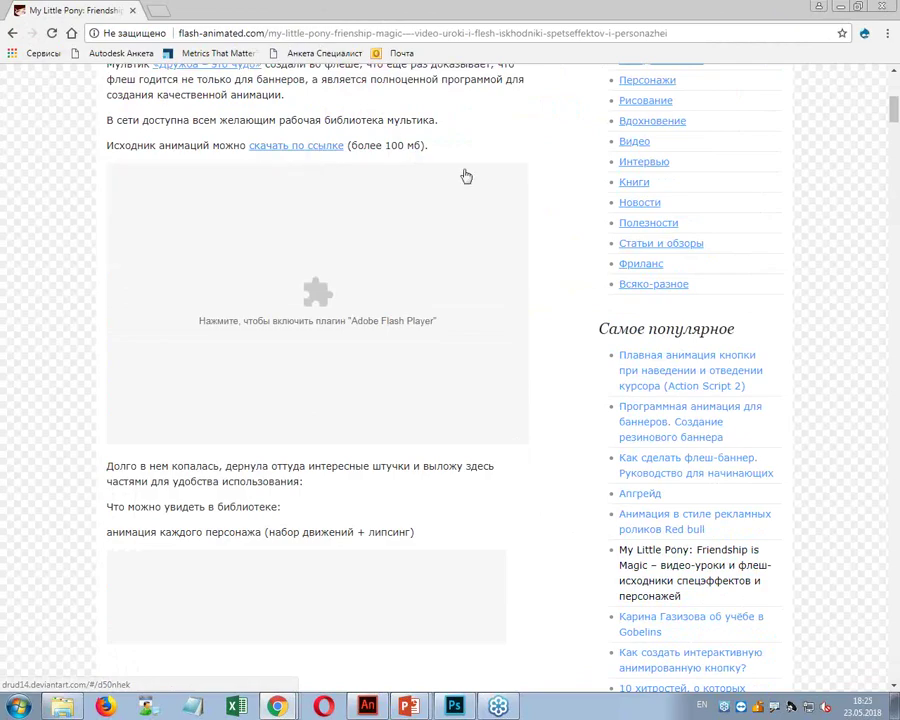
scroll(462, 176, "up", 3)
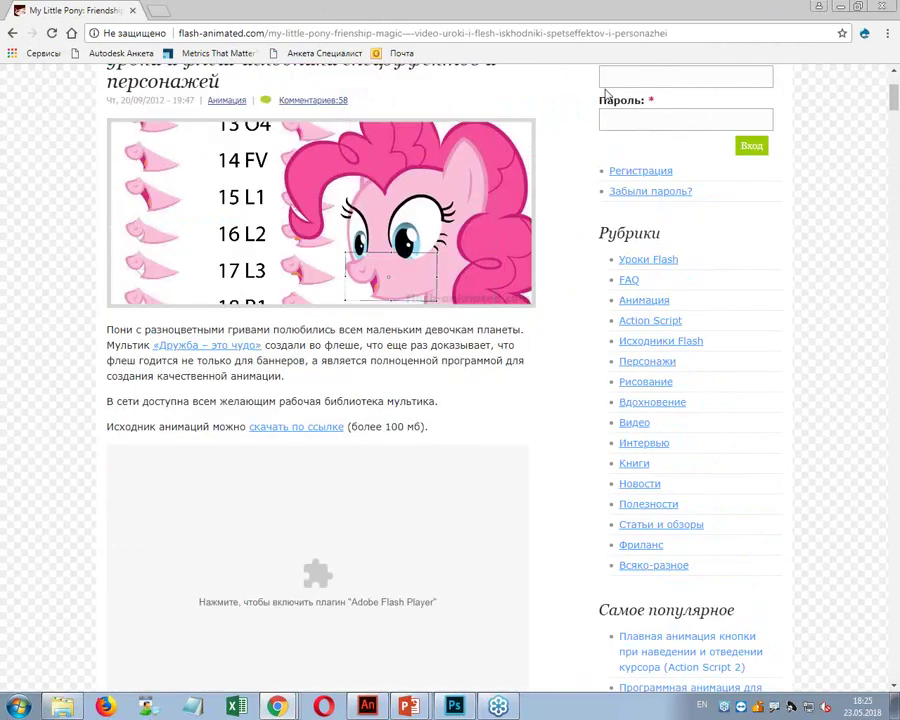
Step: Switch back to Animate, examine the frame-by-frame animation inside the red bird's bird_animated_1a symbol, and return to the main scene
left_click(843, 8)
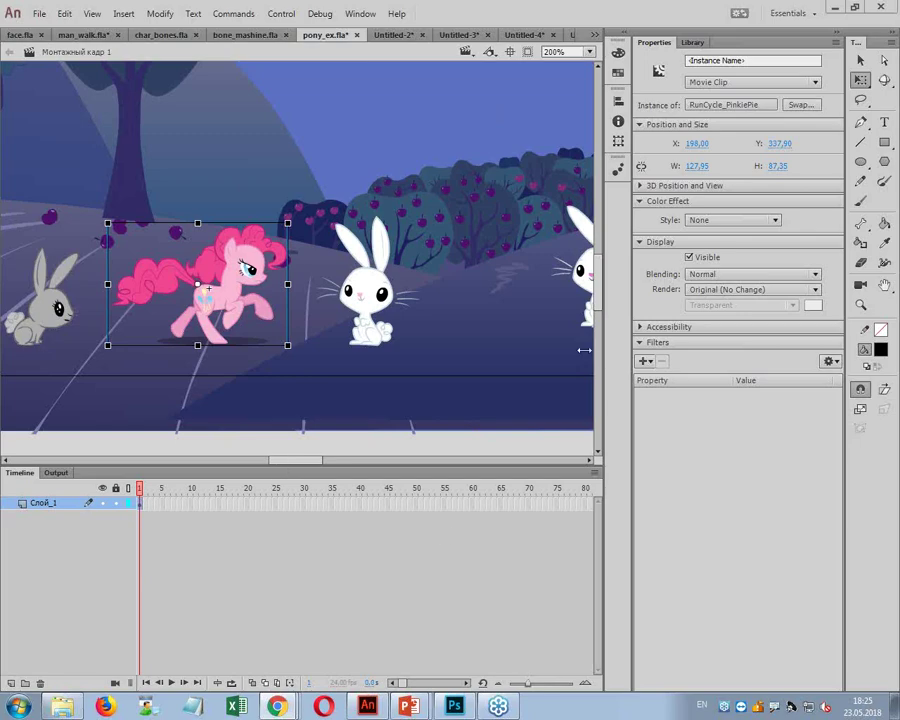
left_click_drag(598, 300, 598, 257)
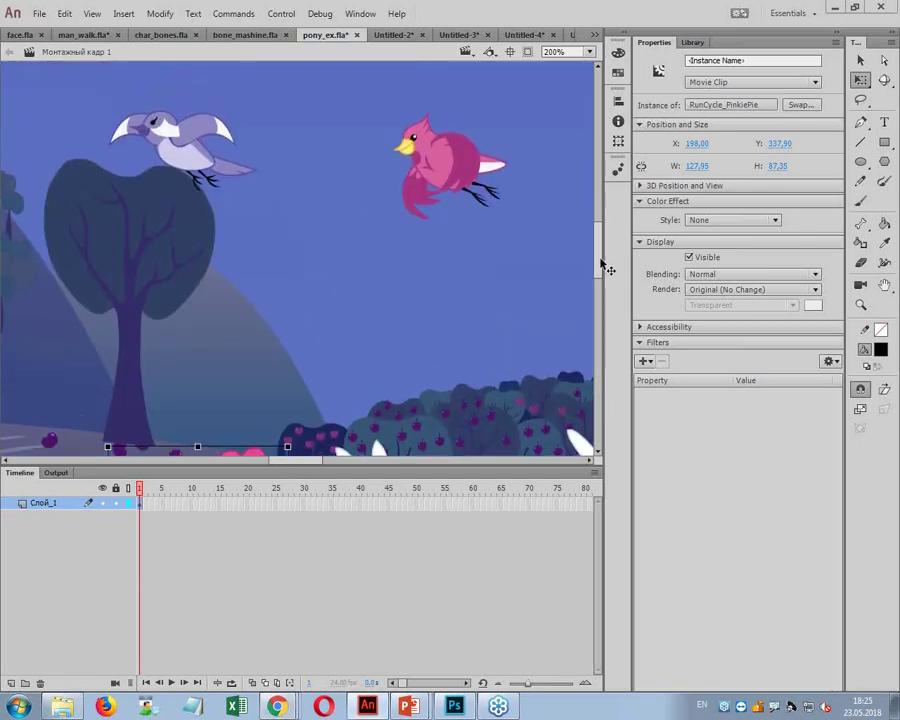
double_click(447, 158)
mouse_move(140, 488)
left_mouse_down()
mouse_move(270, 490)
mouse_move(141, 495)
left_mouse_up()
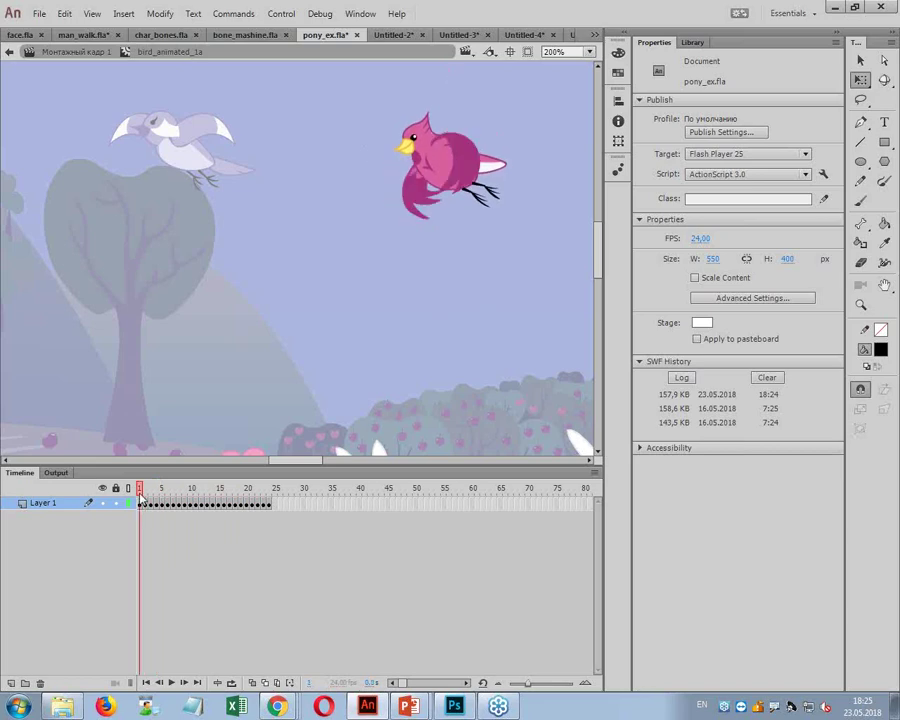
left_click(60, 51)
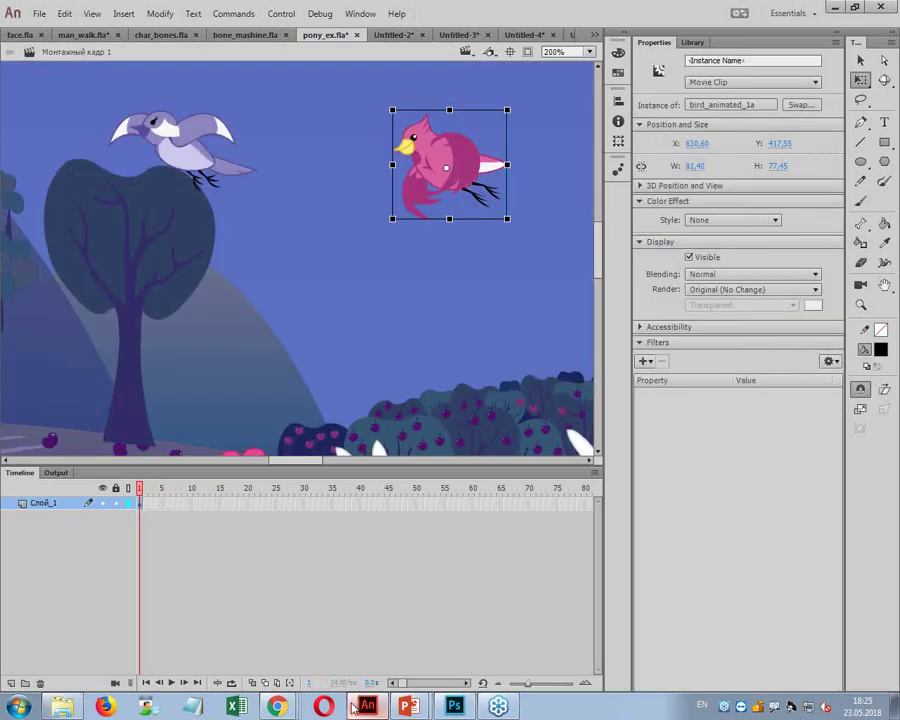
Step: Switch to the running PowerPoint slide show and look at the slide with frame-by-frame bird and rabbit drawings
mouse_move(353, 708)
mouse_move(409, 706)
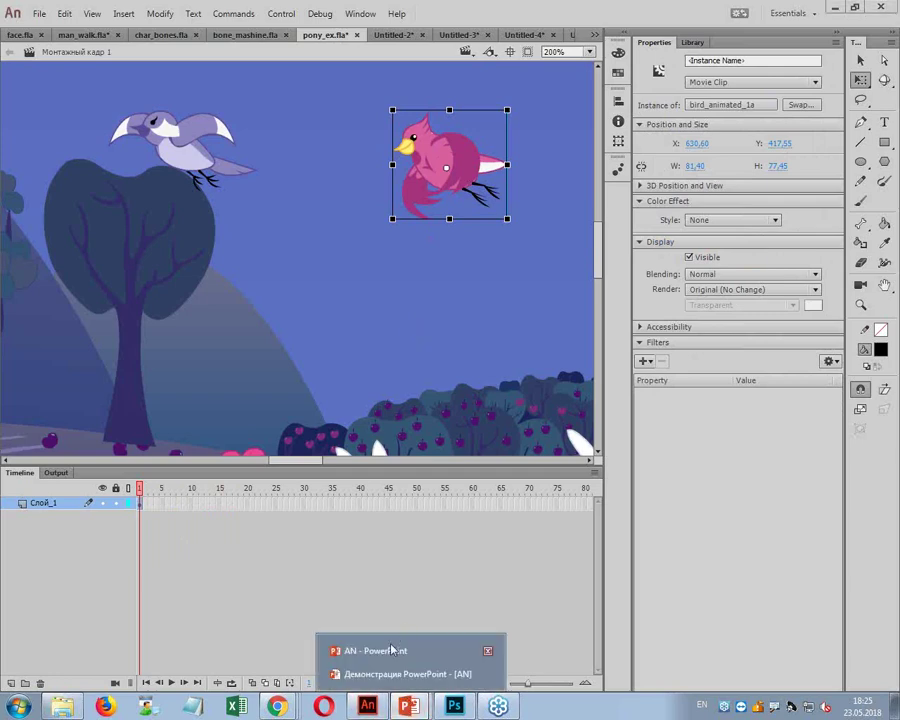
left_click(362, 672)
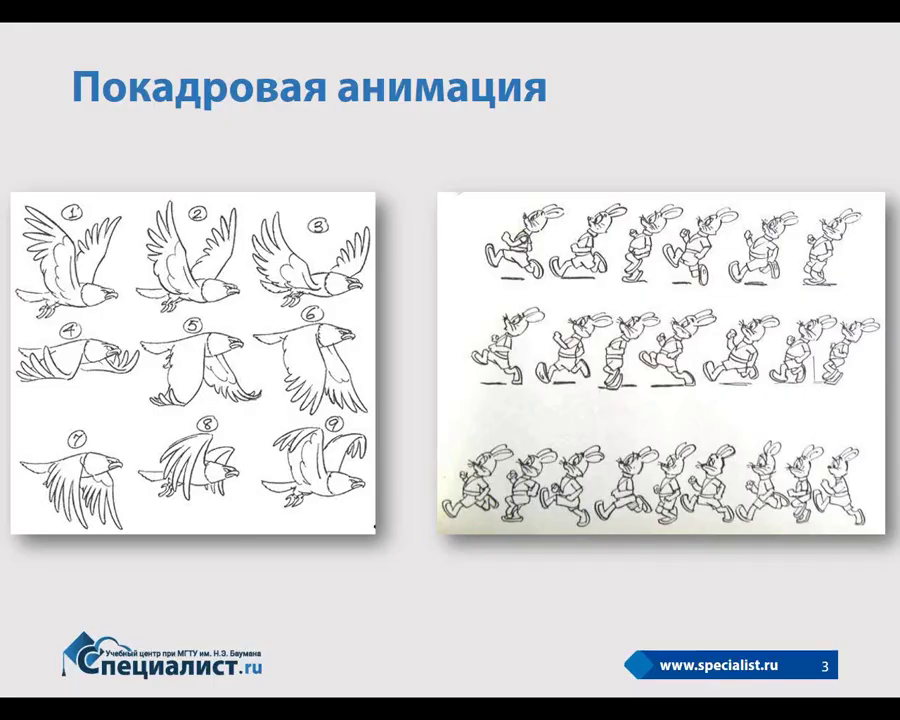
key("Right")
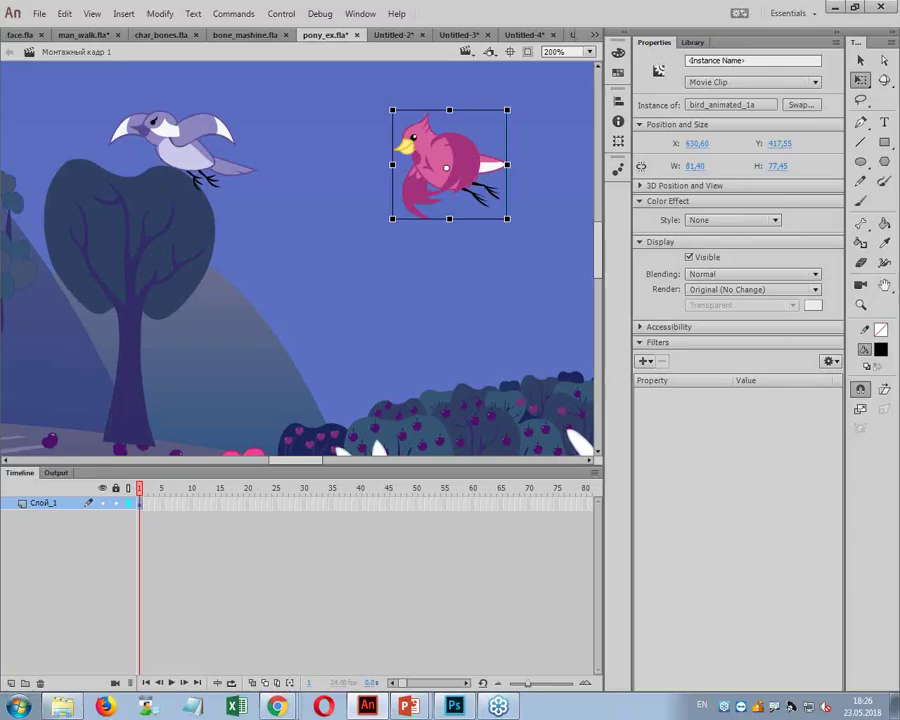
Step: Create a new document with the default settings and set the stage magnification to 80%
key("ctrl+n")
key("Return")
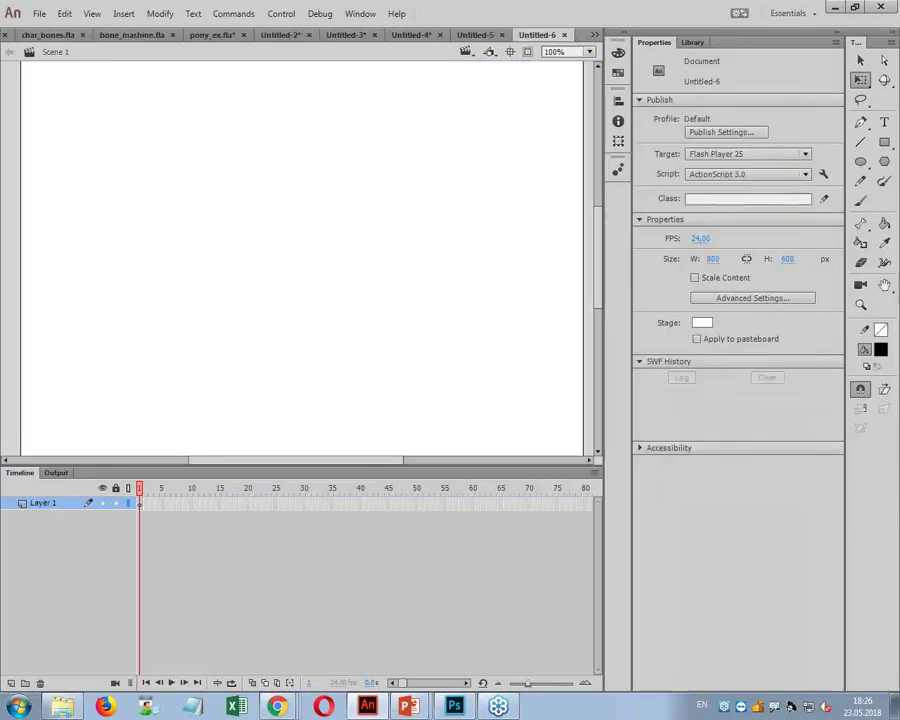
left_click(566, 51)
type("80")
key("Return")
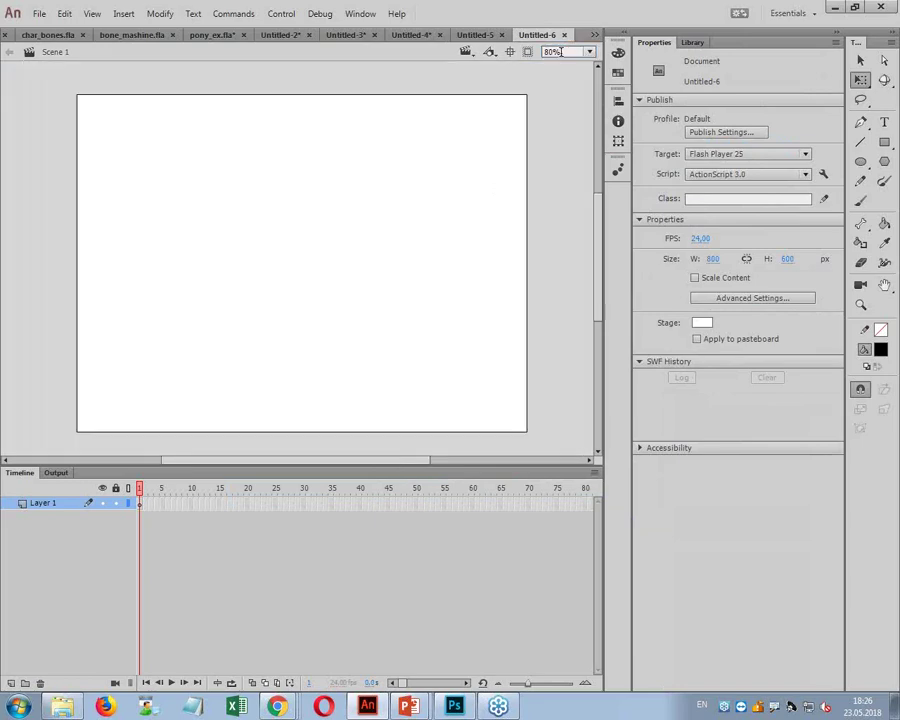
Step: Import owl1.psd to the stage with all three layers converted to Animate layers, as flattened bitmaps at their original positions
left_click(39, 13)
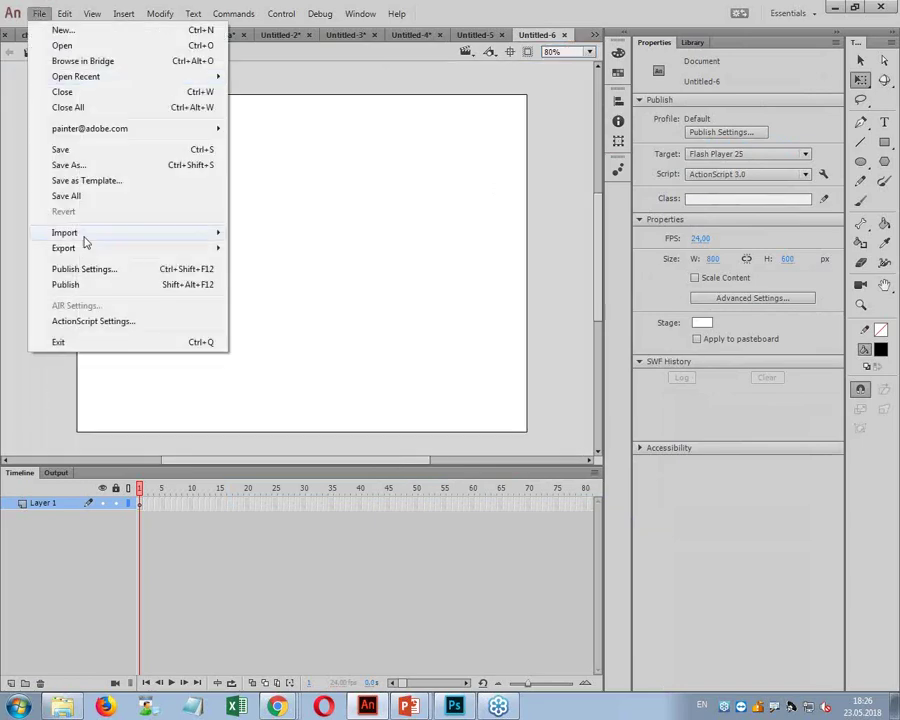
mouse_move(85, 242)
left_click(308, 233)
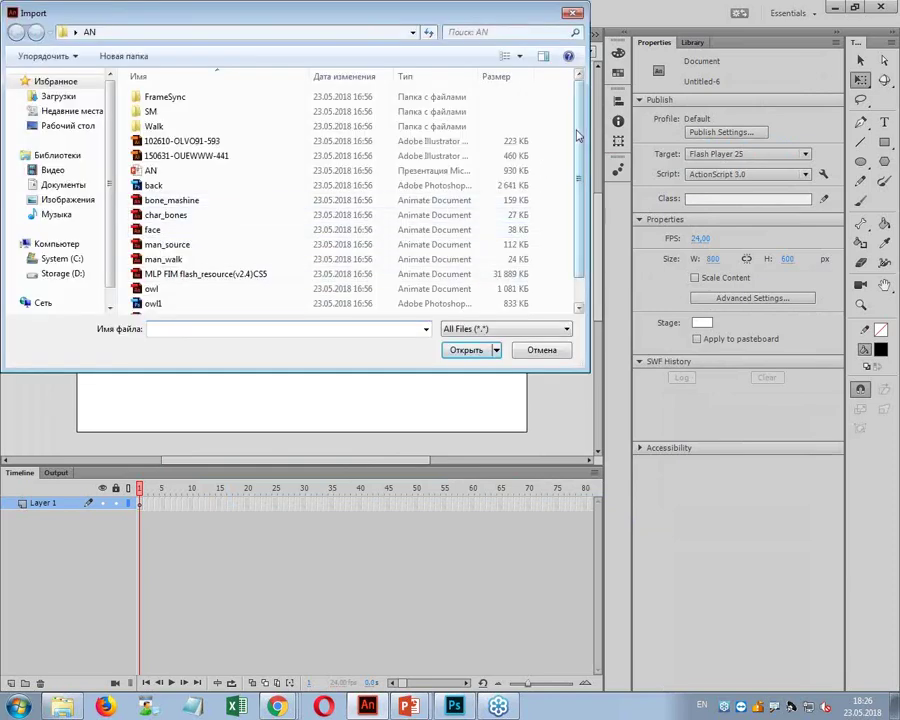
scroll(576, 135, "down", 1)
double_click(290, 288)
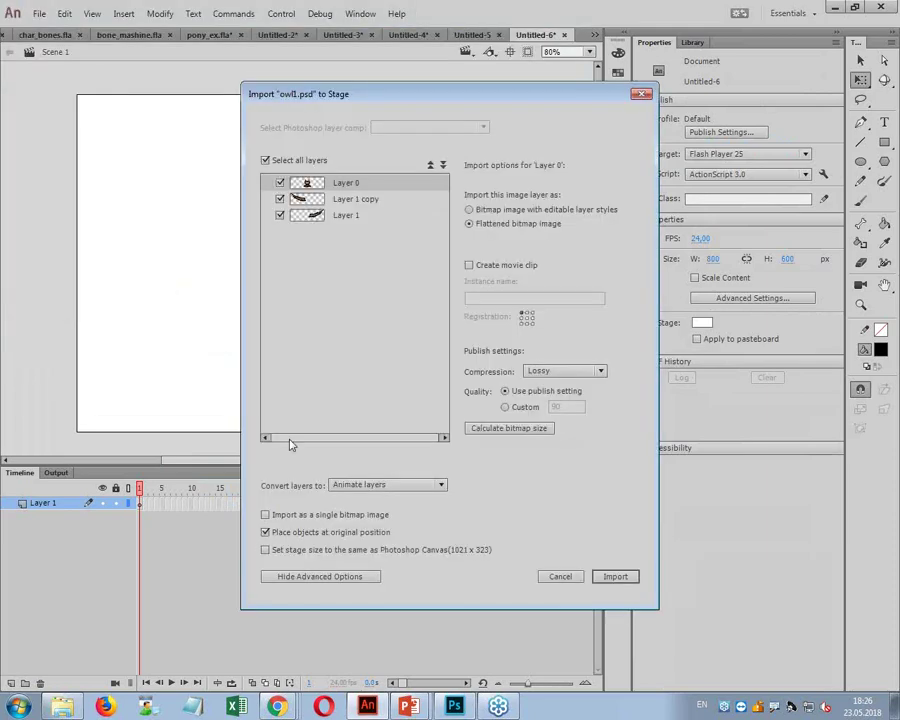
left_click(611, 577)
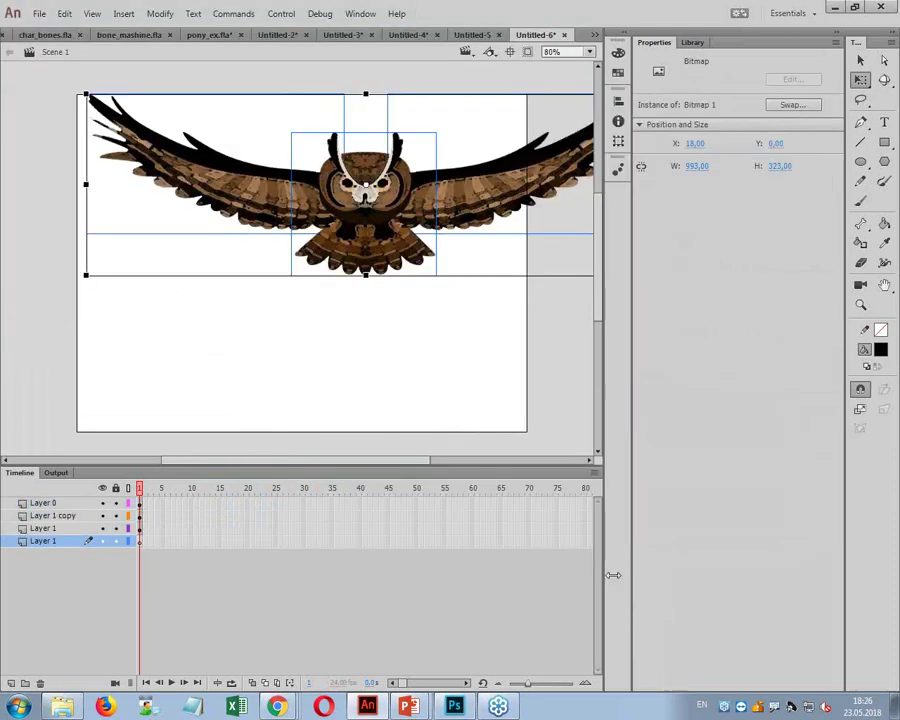
Step: Move the whole owl down on the stage, its body at about X 338, Y 194, and delete the empty bottom layer
left_click_drag(400, 186, 375, 258)
left_click(50, 541)
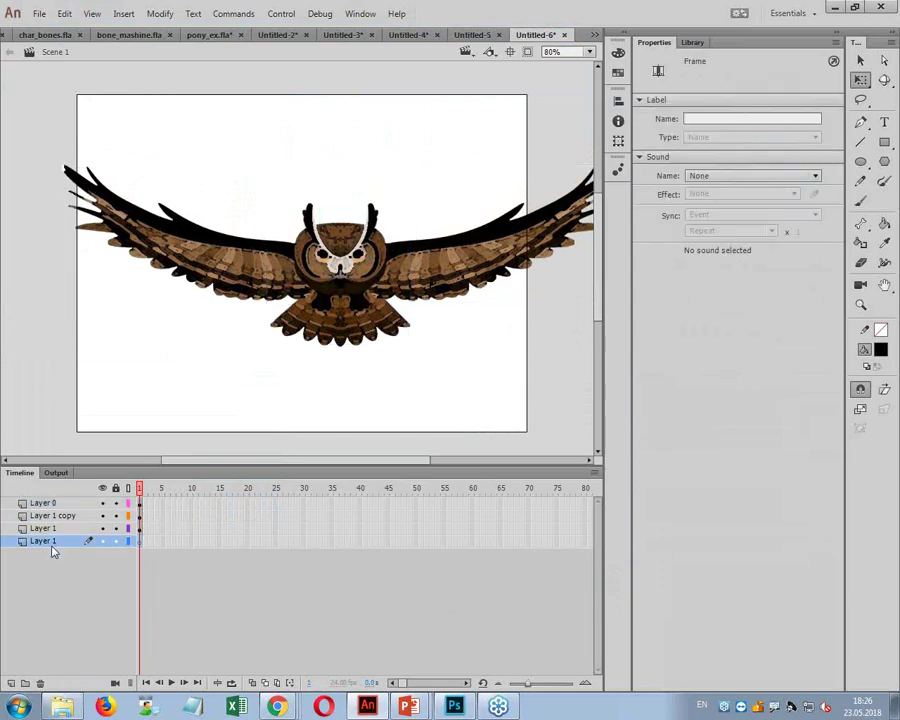
left_click(40, 682)
Step: Try moving the owl's right-hand wing away from the body, and undo the move
left_click(458, 285)
left_click_drag(458, 285, 510, 286)
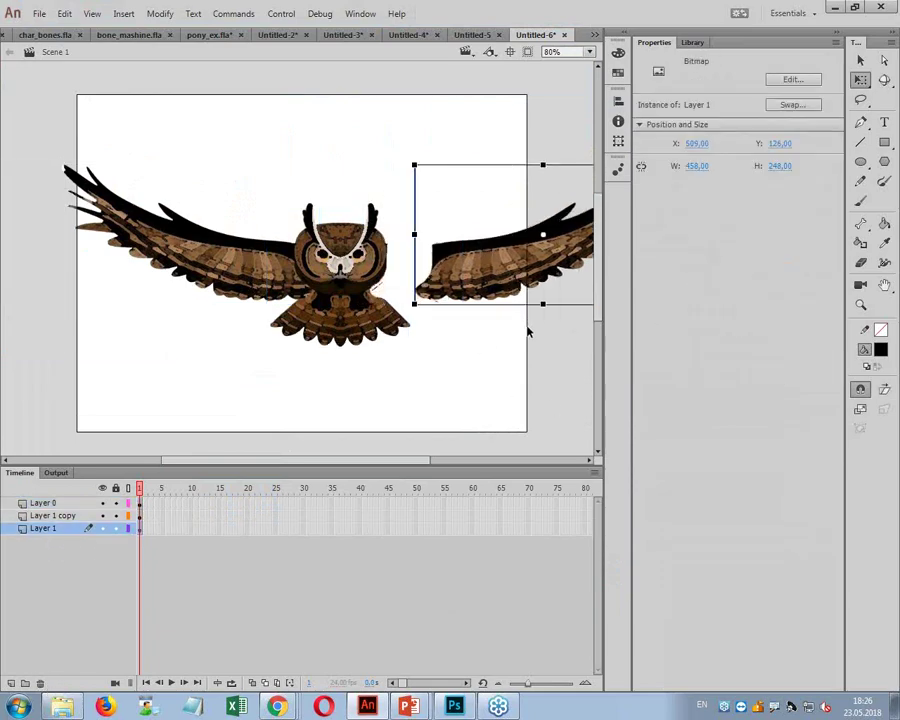
key("ctrl+z")
key("ctrl+z")
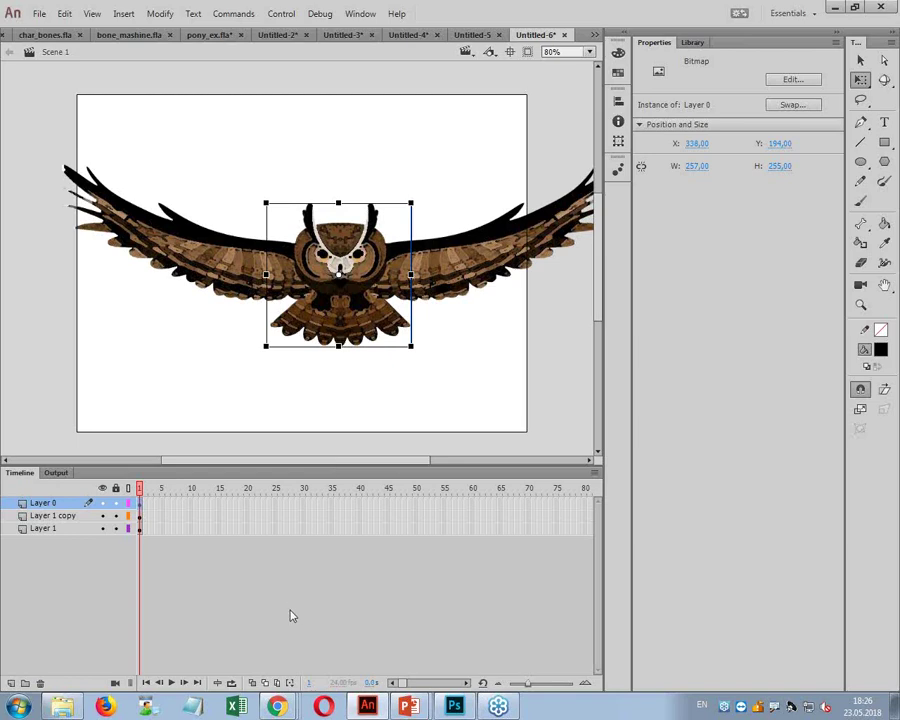
Step: Create classic tweens on frame 1 of all three owl layers
left_click(237, 268)
left_click(140, 502)
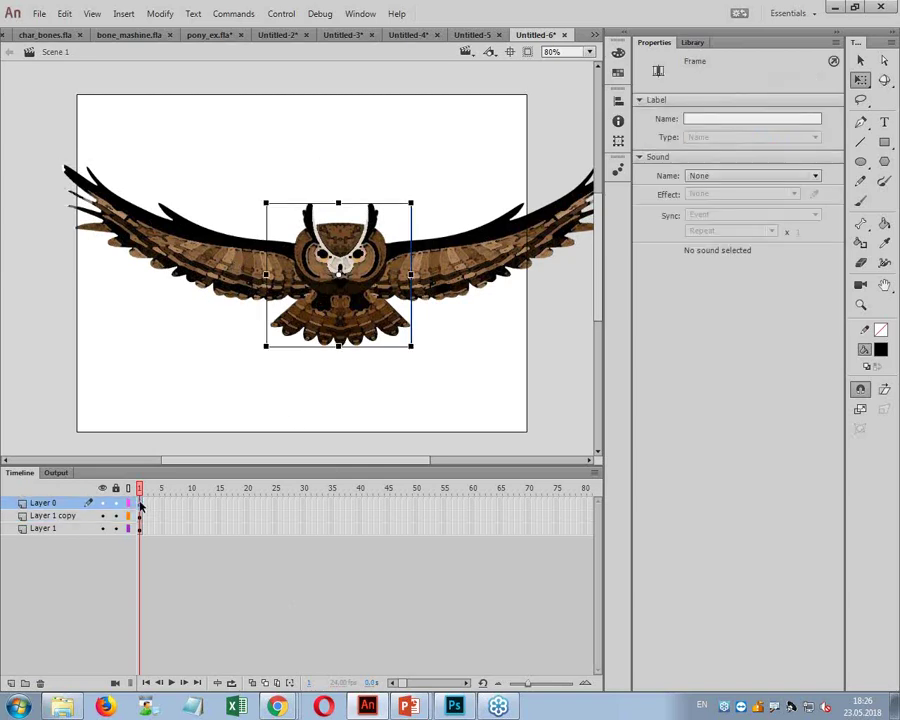
right_click(141, 530)
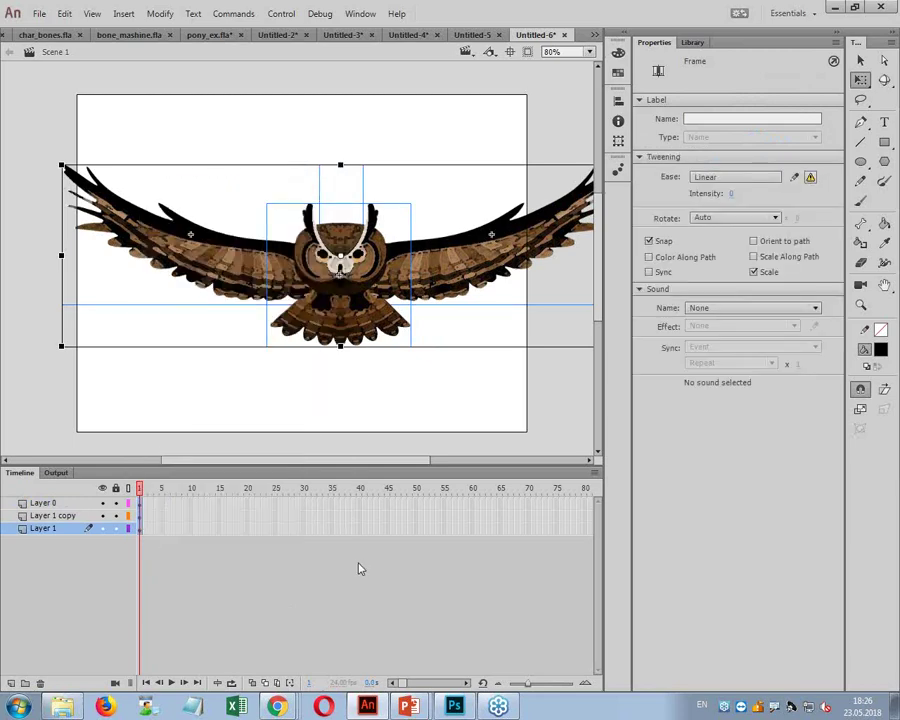
left_click(158, 370)
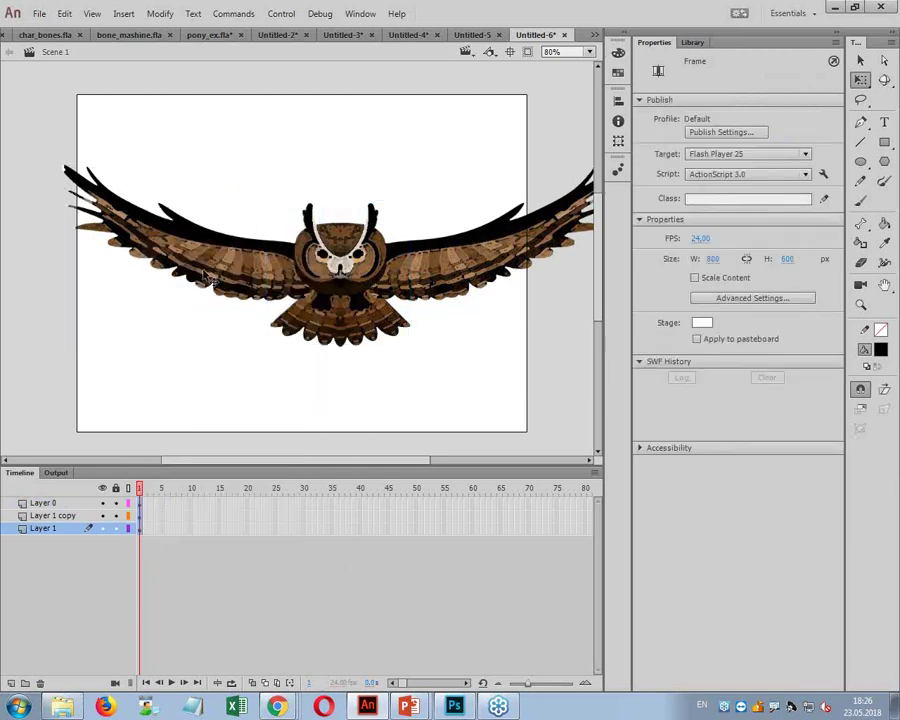
Step: Place both wings' transformation points at their shoulders and shift the wings slightly inward, the right-hand one to about X 729, Y 250
left_click(153, 205)
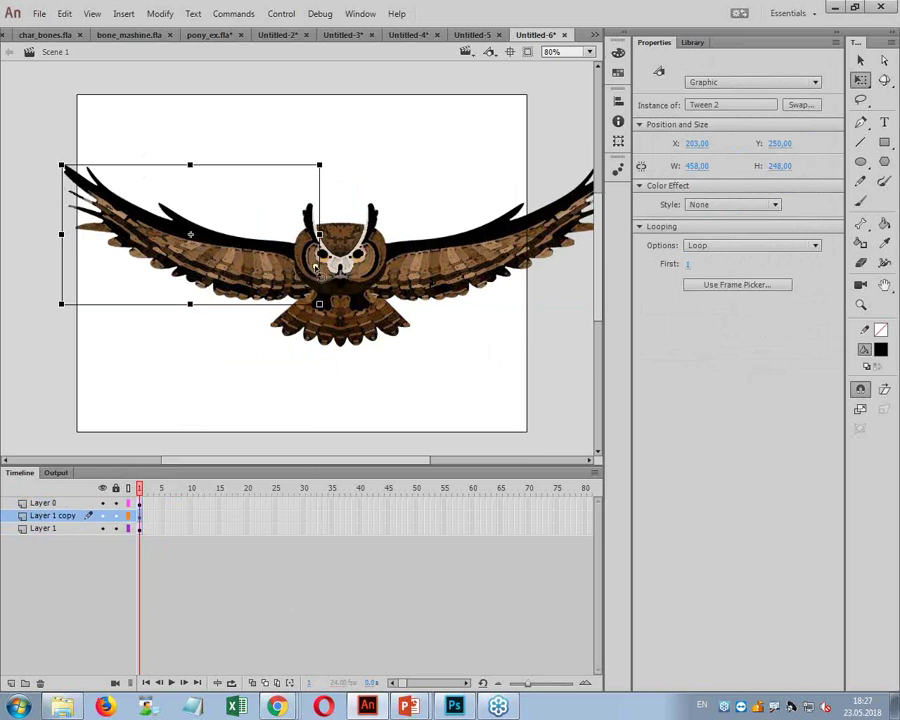
left_click_drag(334, 173, 239, 185)
key("ctrl+z")
left_click(280, 286)
left_click(238, 281)
left_click_drag(238, 281, 243, 281)
left_click_drag(340, 170, 360, 161)
key("ctrl+z")
left_click(464, 299)
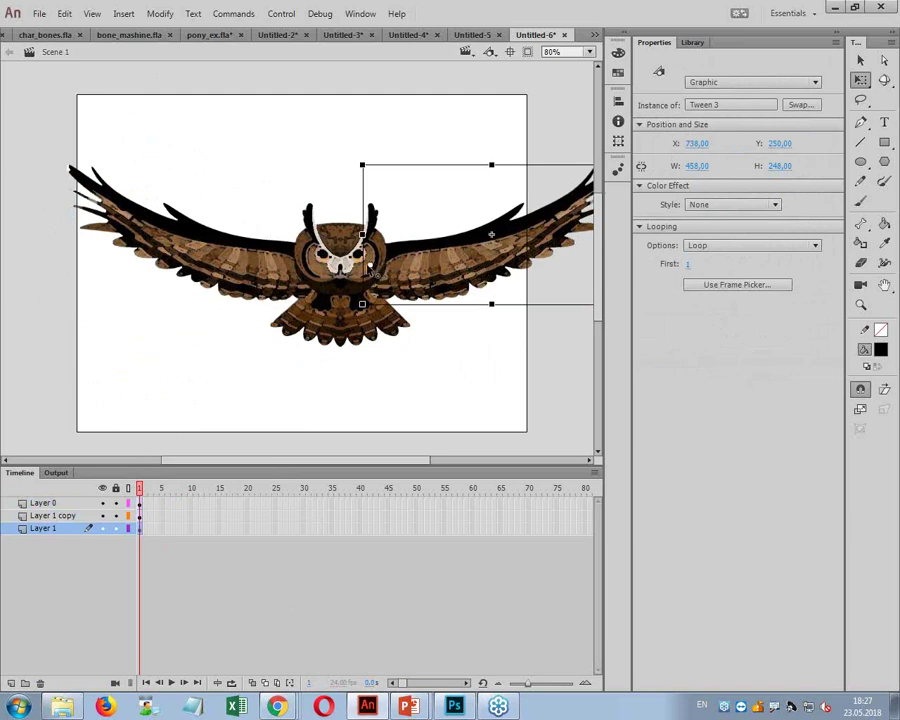
left_click_drag(374, 270, 369, 270)
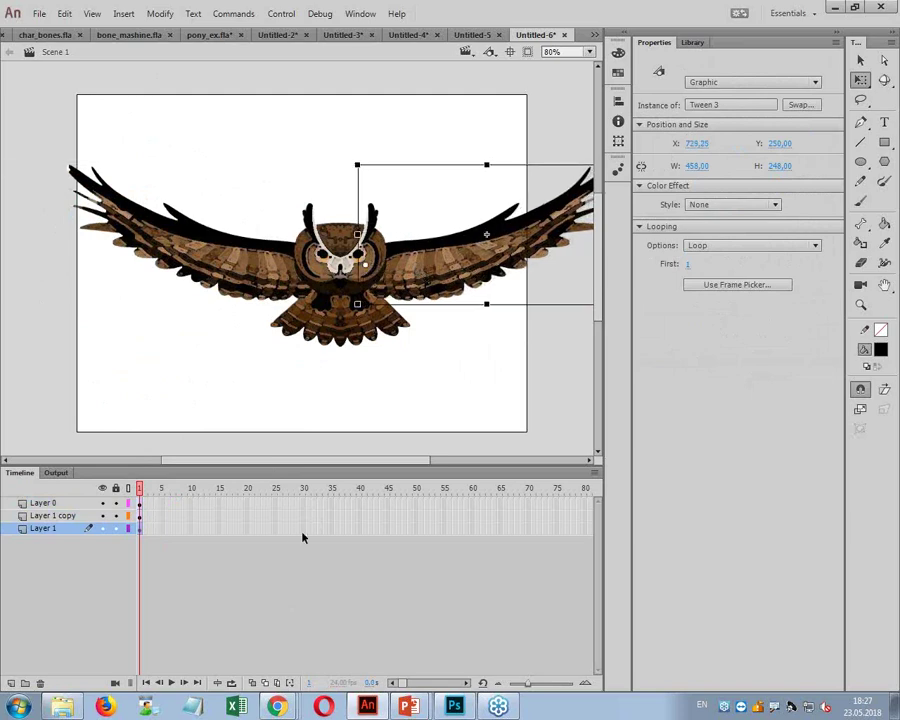
Step: Rotate both owl wings upward about their shoulders into a raised V pose in frame 1, the left-hand one about 529 × 429 px
left_click(215, 268)
mouse_move(338, 169)
left_mouse_down()
mouse_move(352, 205)
mouse_move(343, 167)
mouse_move(331, 186)
left_mouse_up()
left_click(358, 172)
left_click_drag(398, 363, 374, 370)
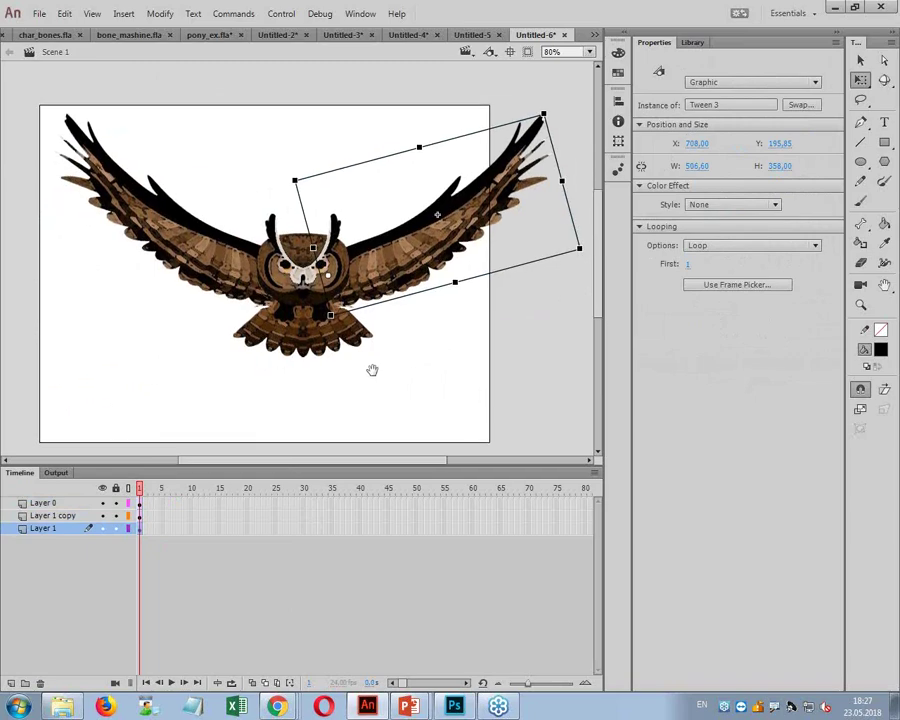
left_click_drag(553, 116, 505, 80)
left_click(195, 240)
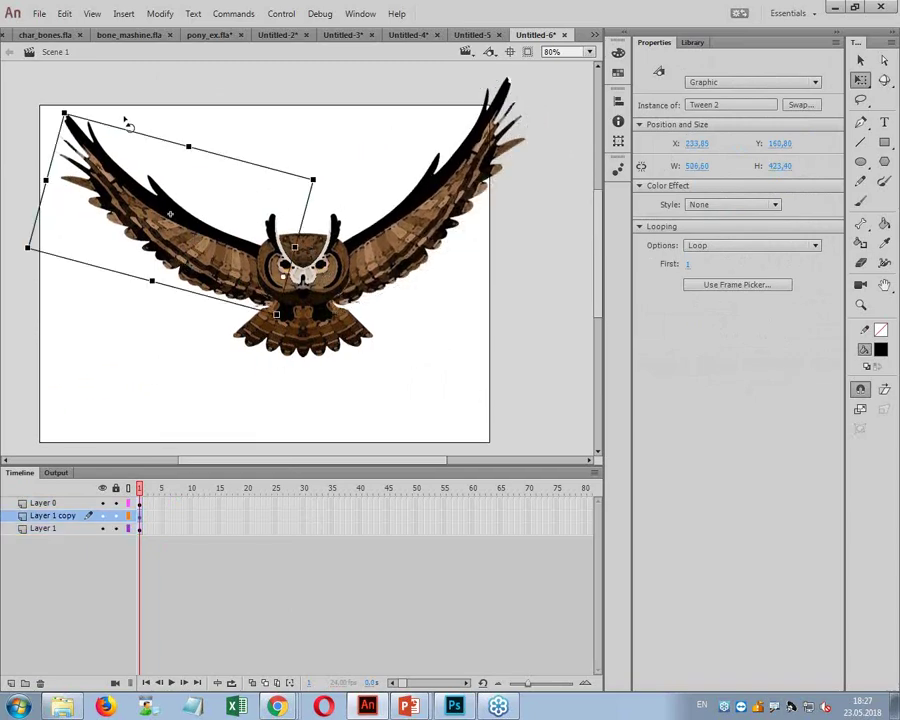
left_click_drag(127, 124, 148, 109)
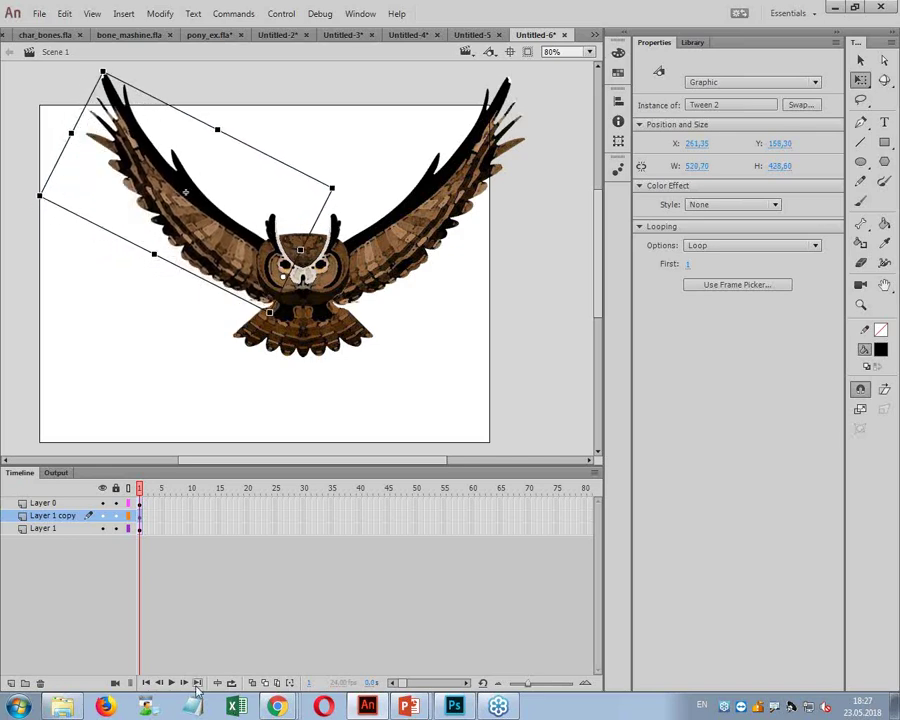
Step: Insert keyframes at frames 30 and 15 on all three owl layers
left_click_drag(304, 506, 303, 532)
key("F6")
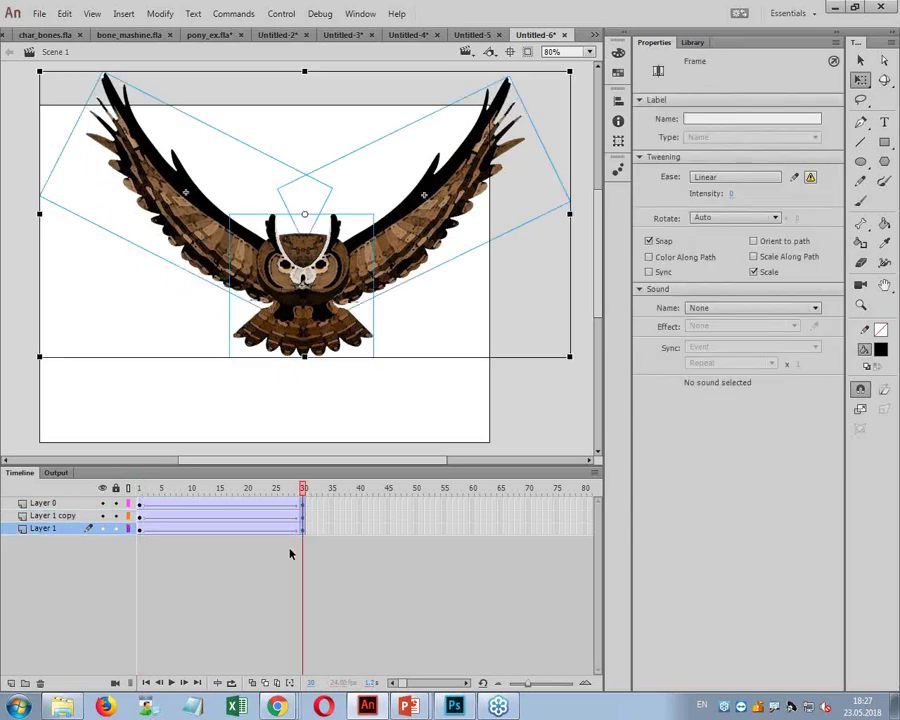
left_click(221, 518)
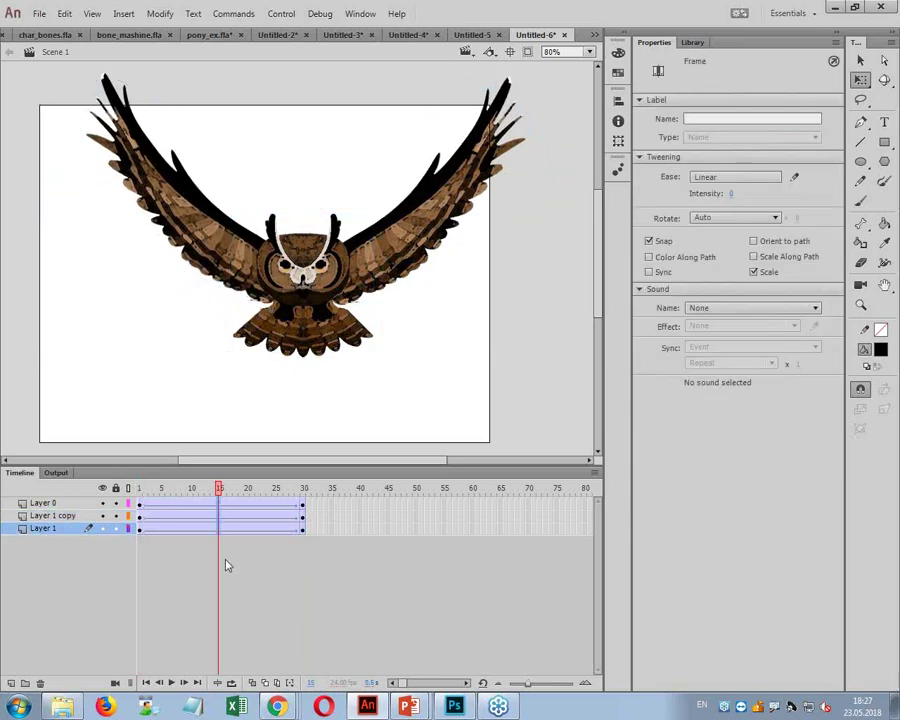
key("ctrl+a")
left_click(510, 325)
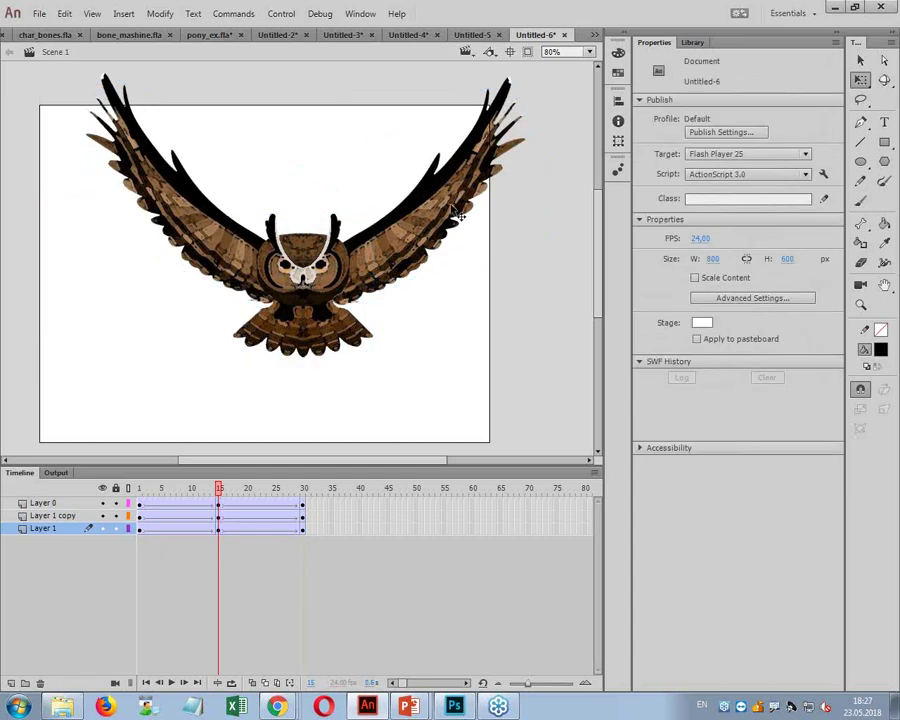
Step: In frame 15, swing the owl's right-hand wing downward about its shoulder and shorten it, ending about 452 × 521 px
left_click(538, 165)
left_click_drag(583, 207, 484, 420)
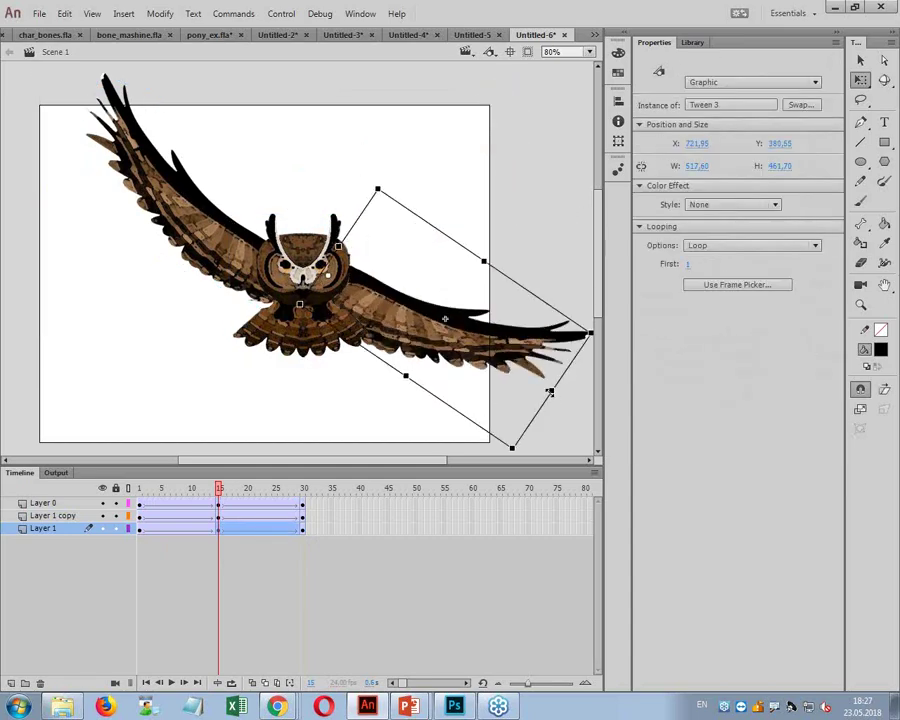
left_click_drag(549, 390, 505, 380)
Step: Shorten the left-hand wing and rotate it downward in frame 15 to mirror the other wing, about 434 × 476 px, and play the animation
left_click(124, 143)
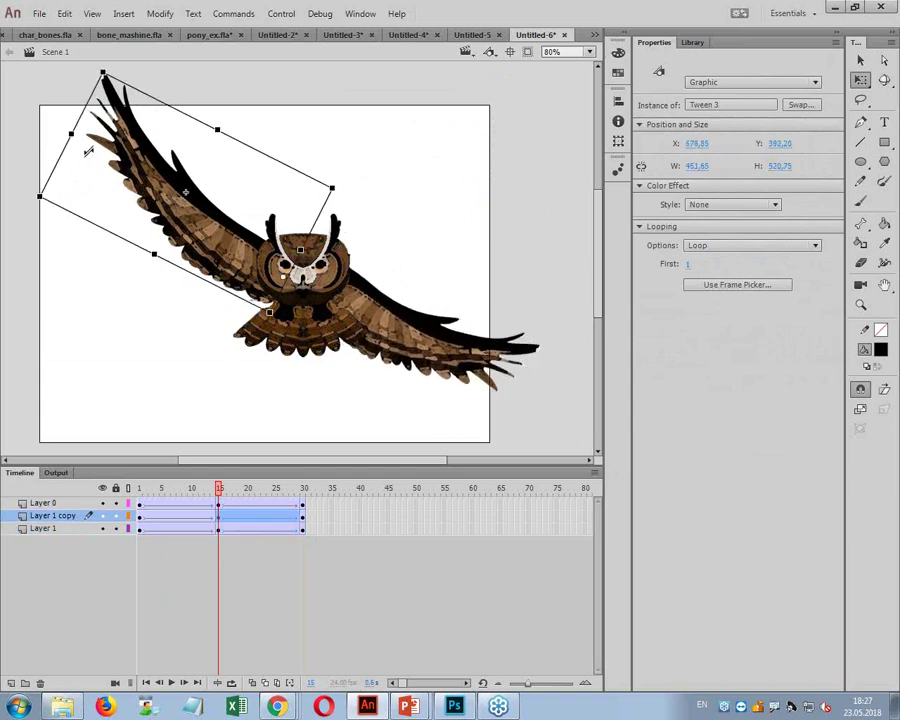
left_click_drag(73, 135, 118, 158)
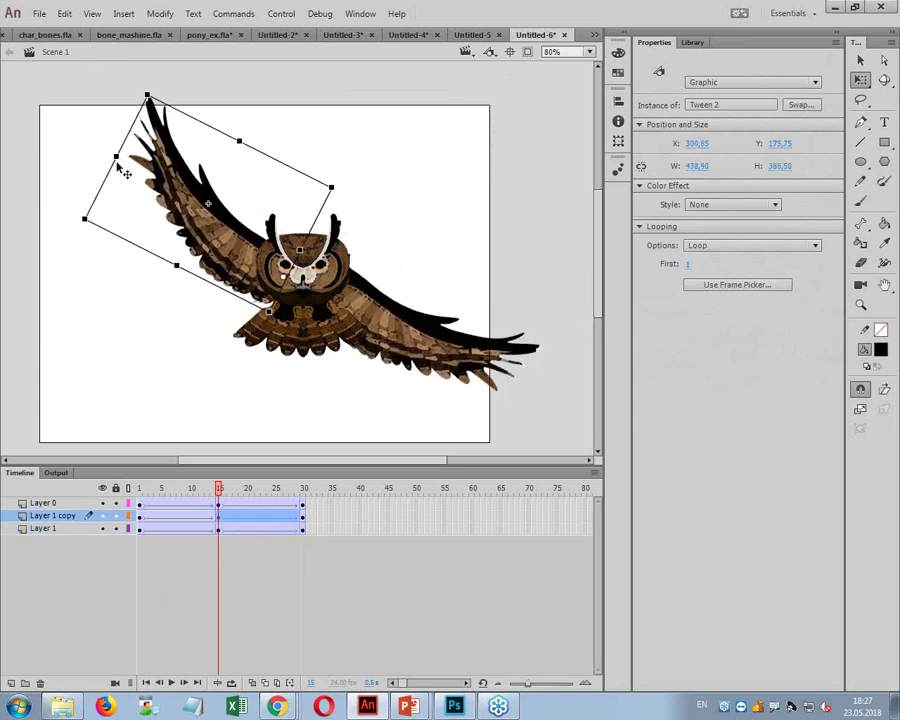
left_click(121, 121)
left_click(147, 96)
left_click_drag(147, 93, 155, 317)
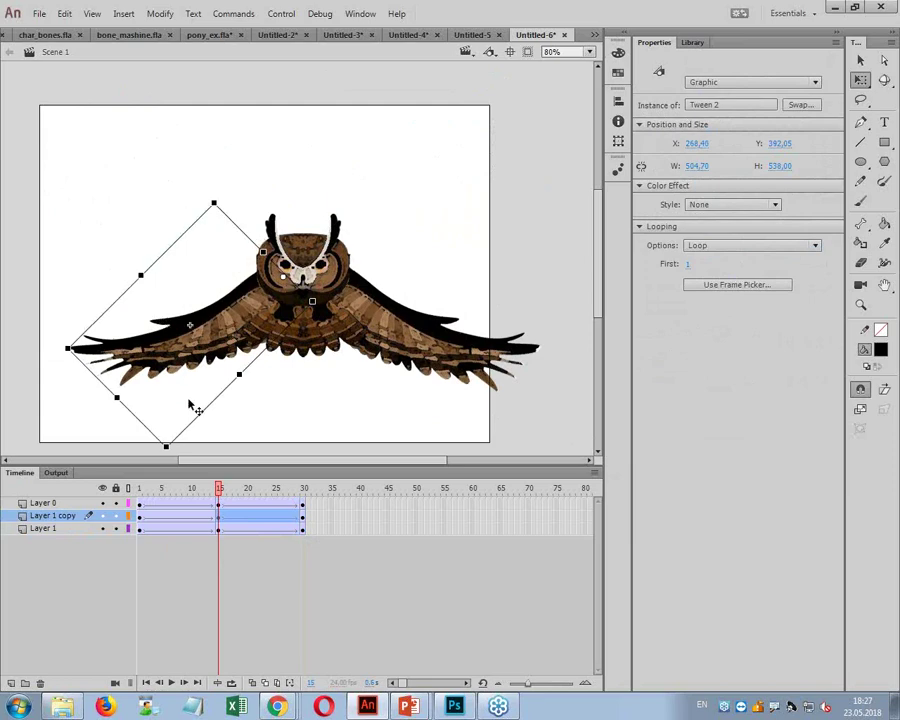
left_click_drag(84, 368, 100, 376)
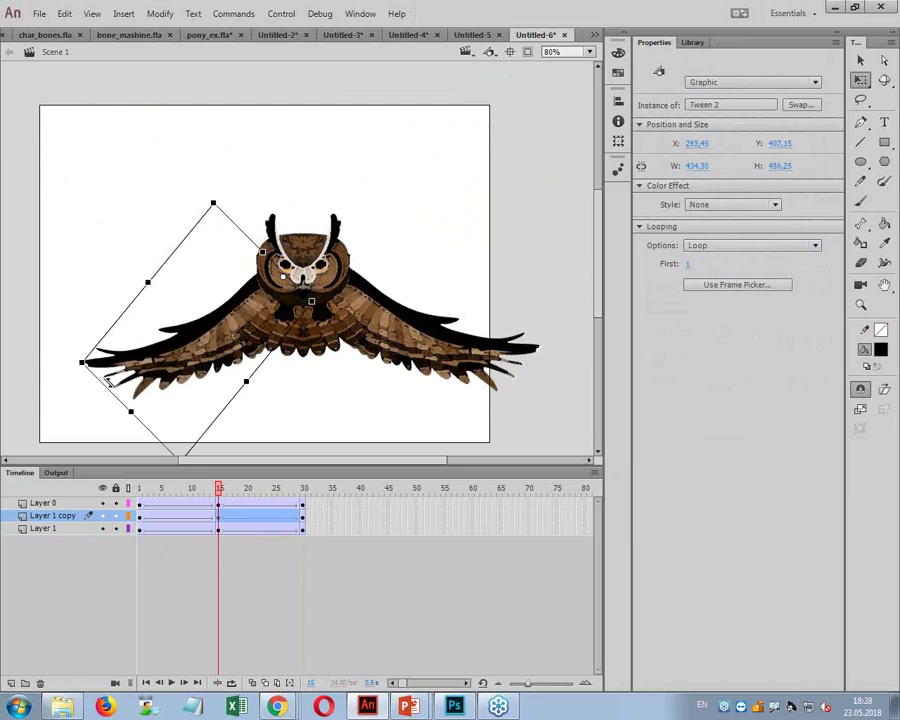
left_click(510, 368)
left_click_drag(515, 375, 513, 379)
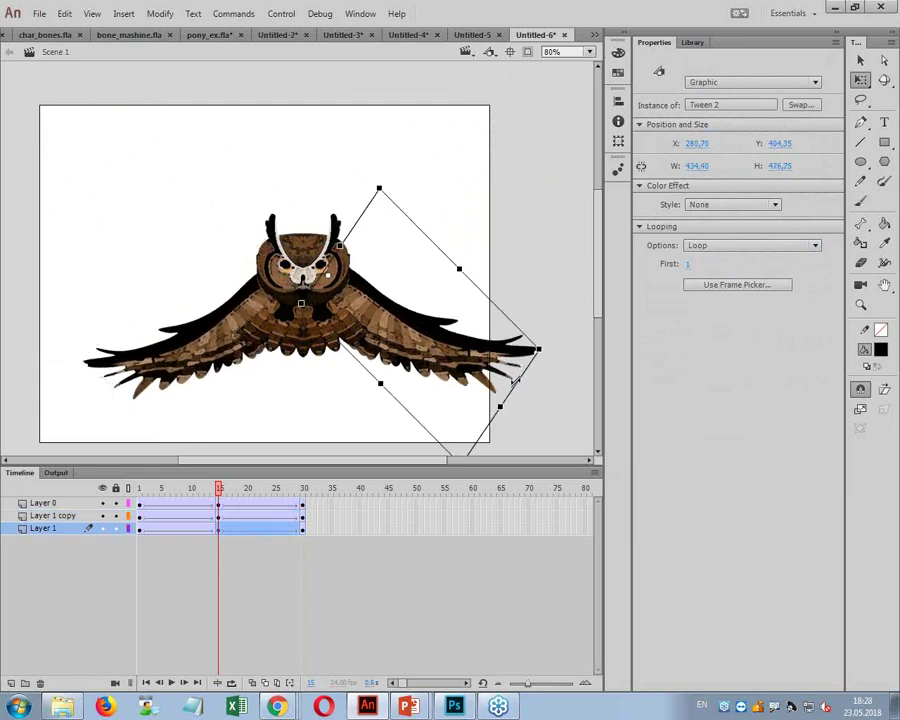
key("Return")
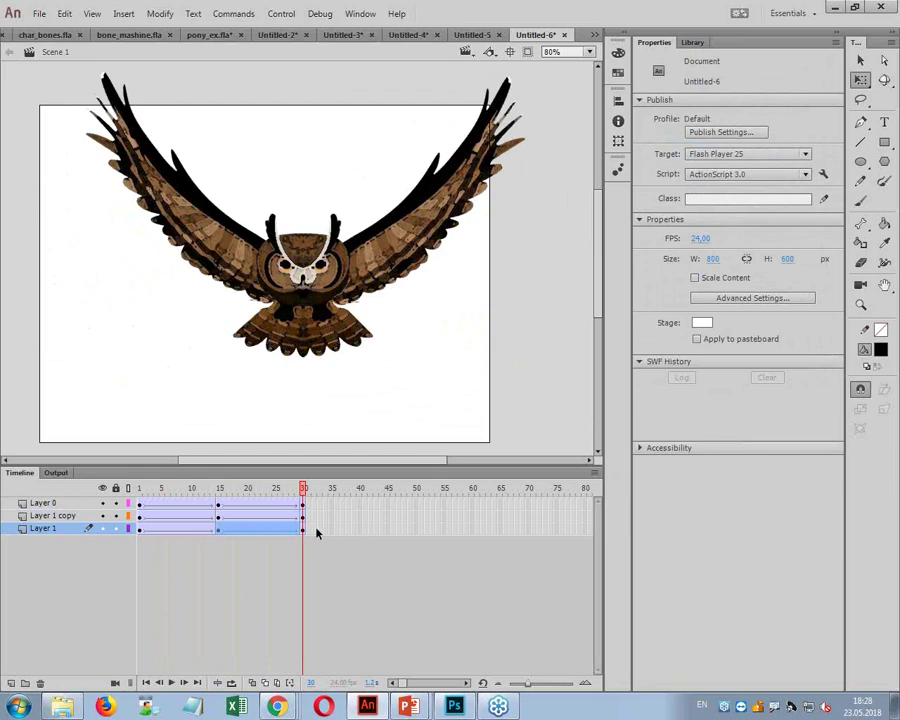
Step: Move the entire owl down in frame 15 to about Y 188, and scrub through the motion
left_click_drag(304, 493, 220, 499)
left_click_drag(58, 145, 571, 449)
left_click_drag(318, 320, 320, 341)
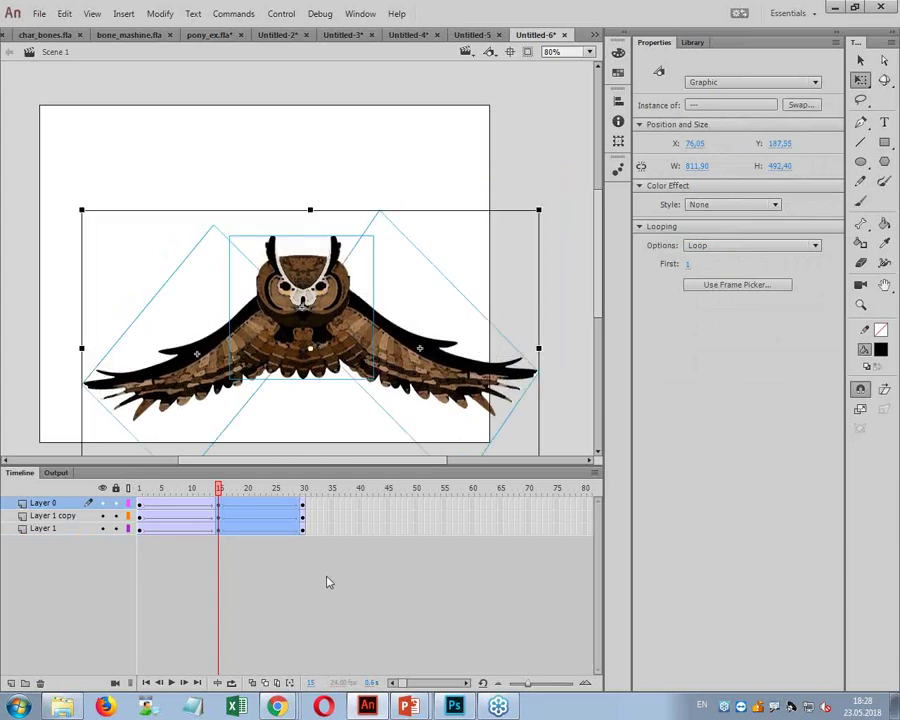
left_click(225, 497)
mouse_move(138, 490)
left_mouse_down()
mouse_move(137, 500)
mouse_move(150, 502)
mouse_move(300, 506)
mouse_move(132, 508)
left_mouse_up()
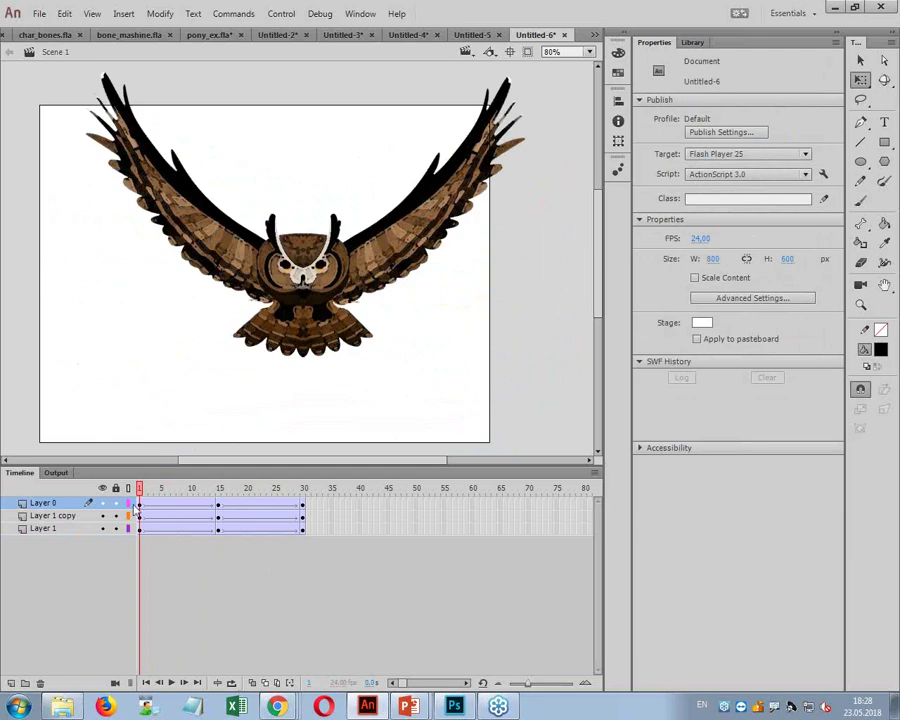
Step: Give both wing layers' first tween, frames 1 to 15, a custom S-shaped ease with a slow start and end
left_click(140, 507)
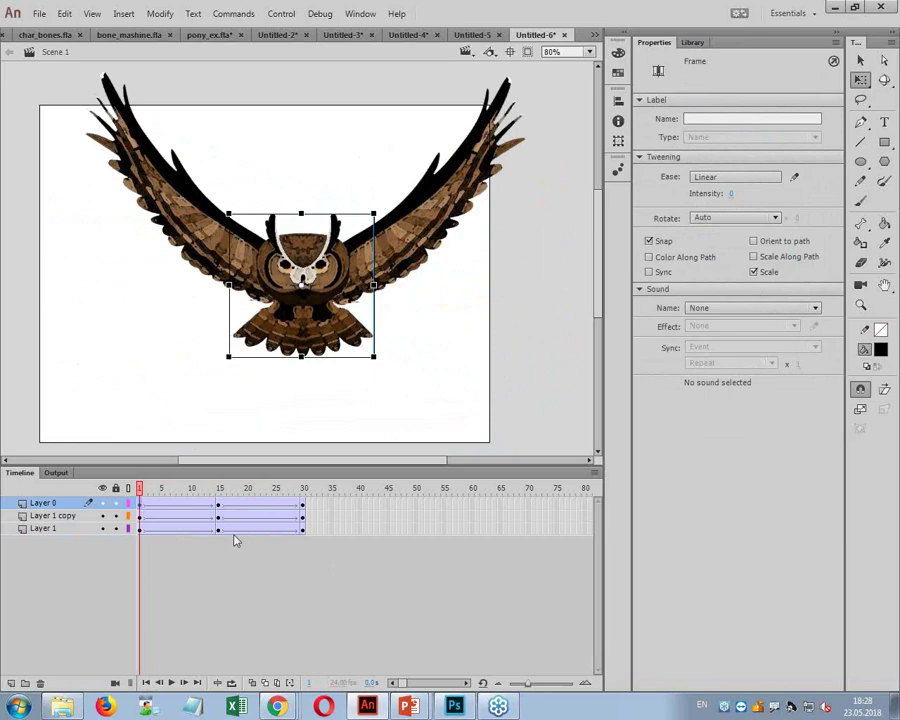
left_click(172, 530)
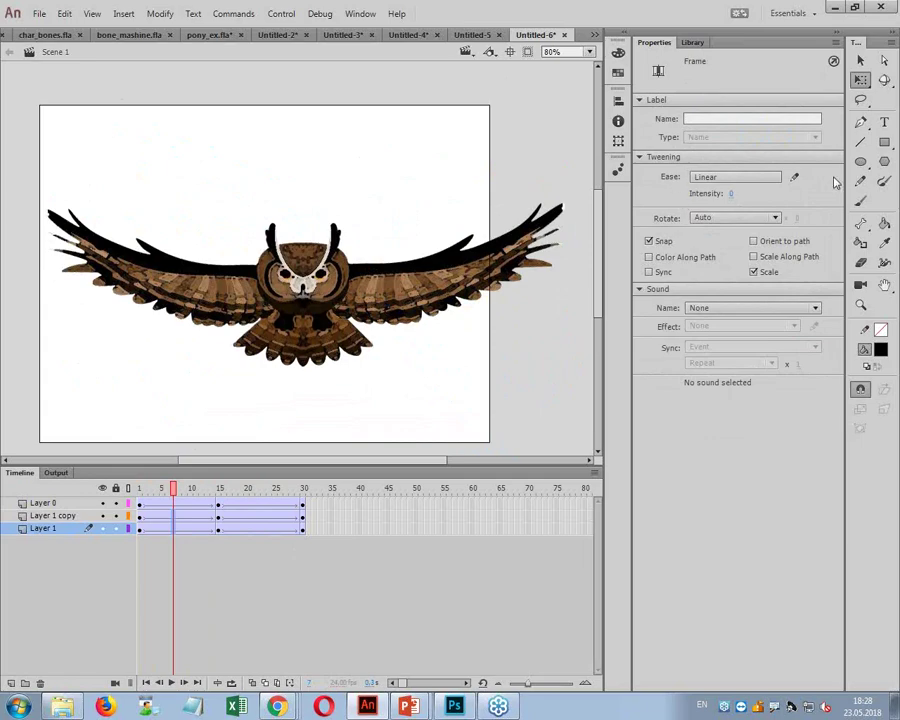
left_click(794, 177)
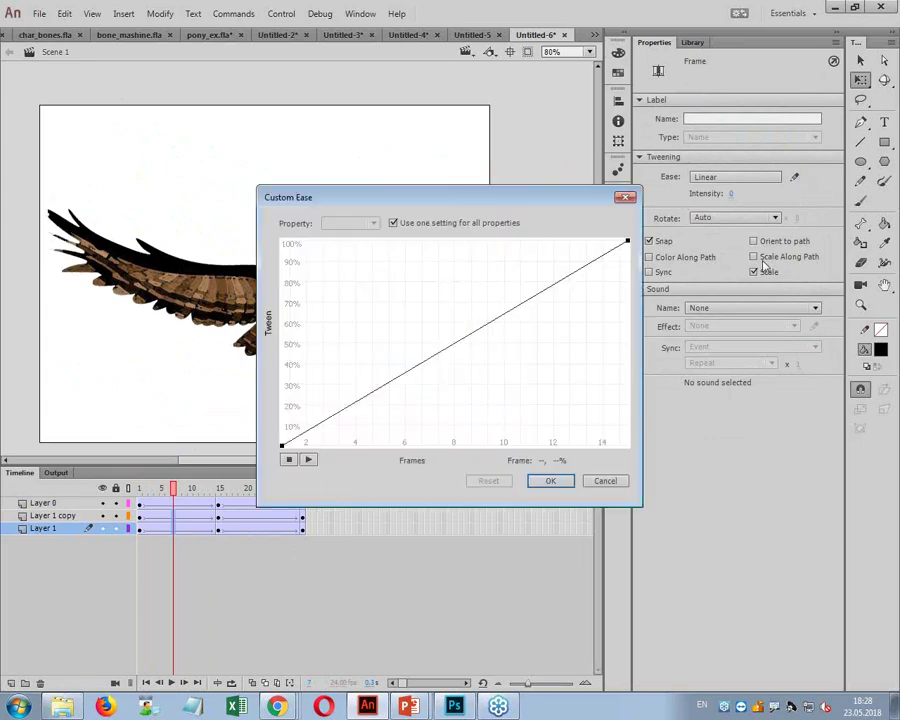
left_click(283, 447)
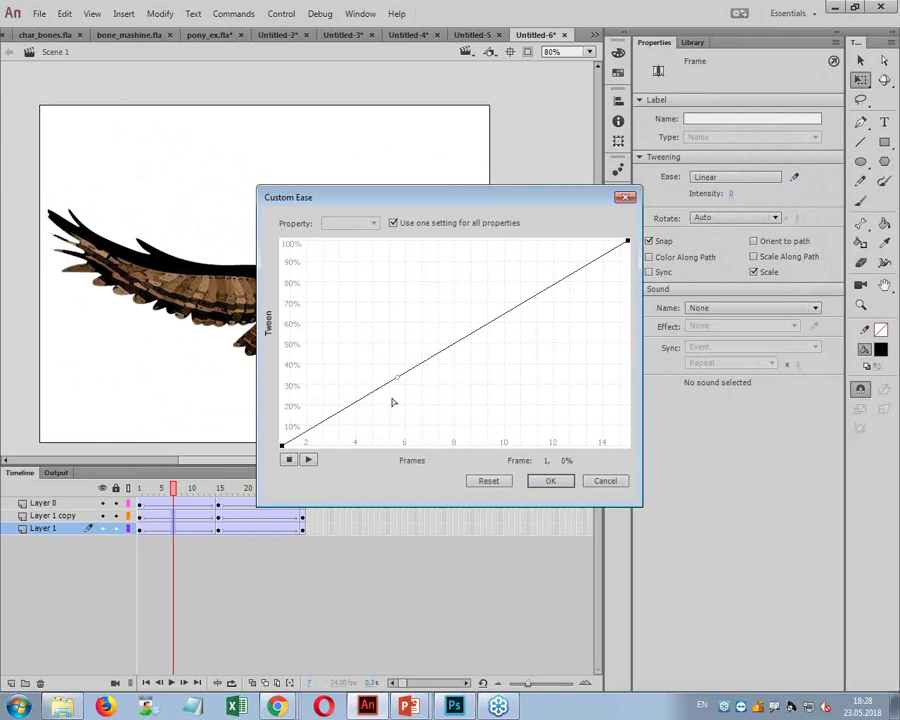
left_click_drag(397, 382, 472, 448)
left_click_drag(630, 243, 492, 243)
left_click(284, 446)
mouse_move(469, 446)
left_mouse_down()
mouse_move(458, 447)
mouse_move(485, 446)
left_mouse_up()
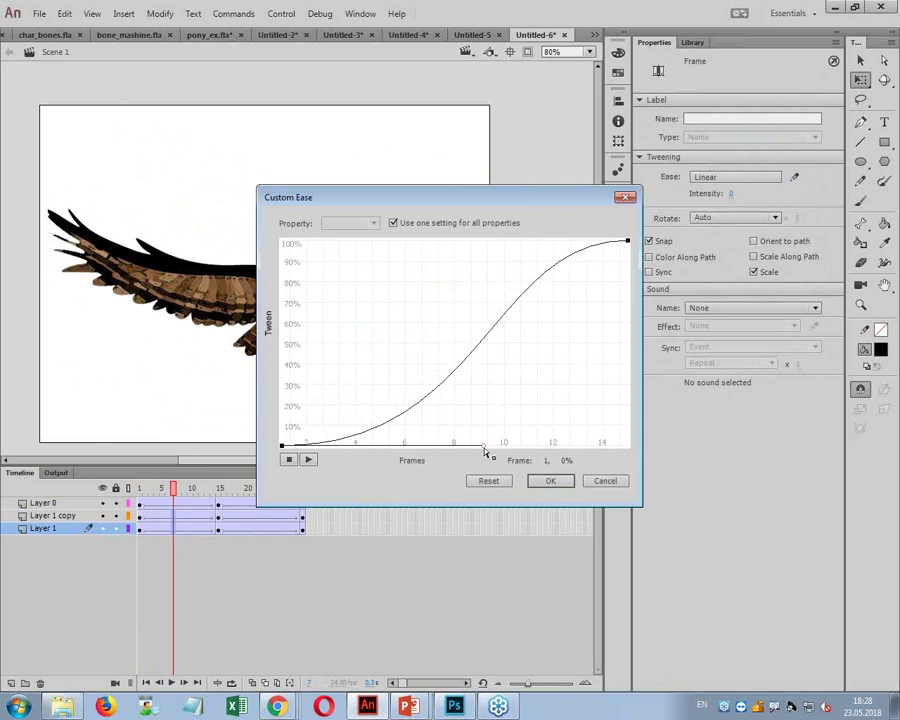
left_click(551, 481)
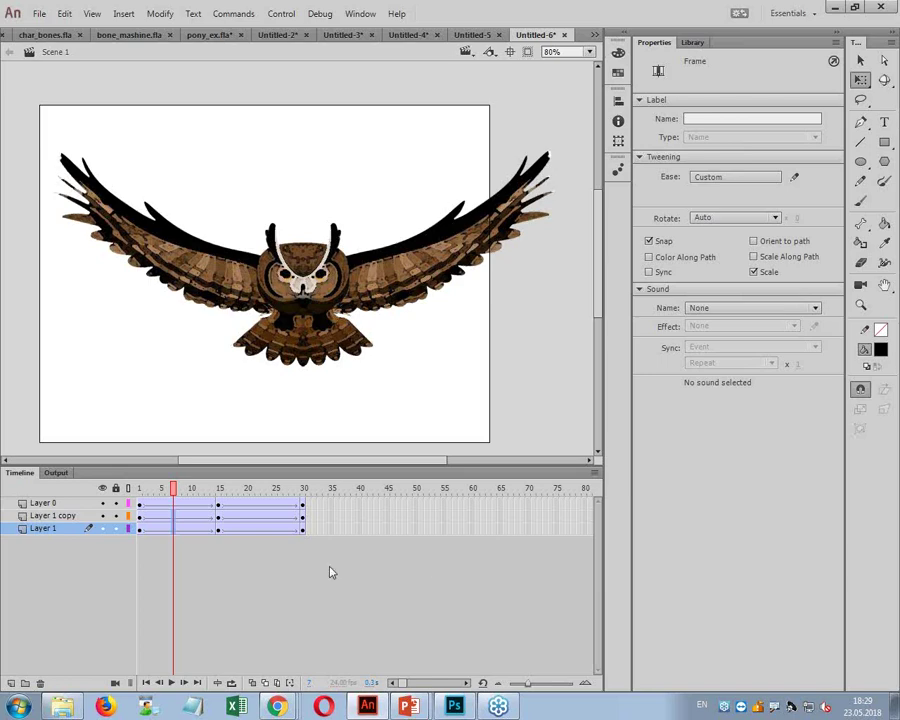
Step: Apply a similar custom S-shaped ease to both wing layers' second tween, frames 15 to 30
left_click_drag(261, 521, 263, 537)
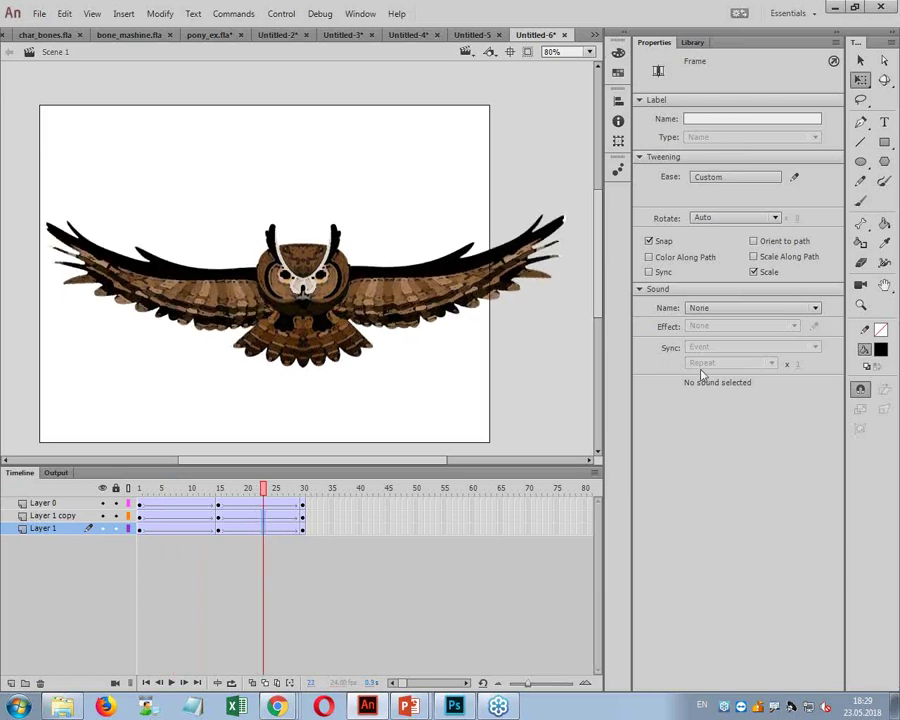
left_click(794, 177)
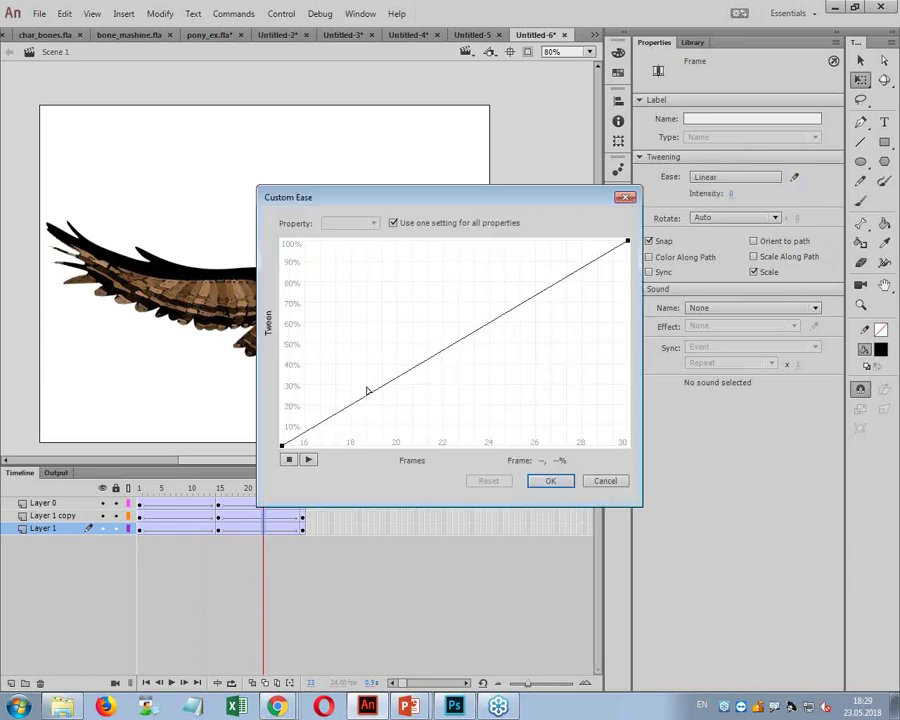
left_click(284, 446)
left_click_drag(405, 387, 443, 449)
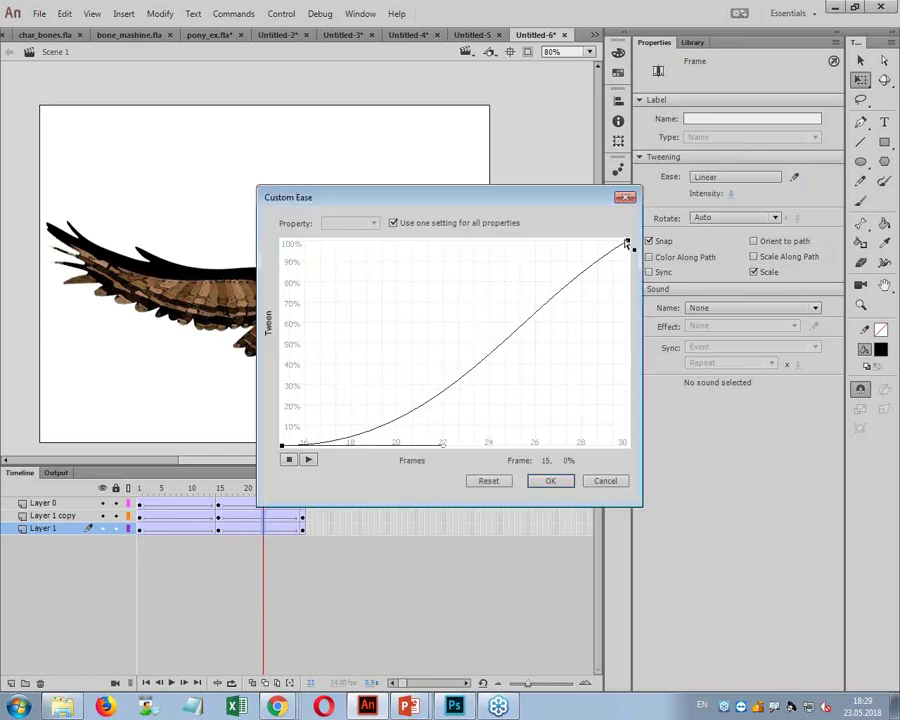
left_click_drag(627, 242, 478, 248)
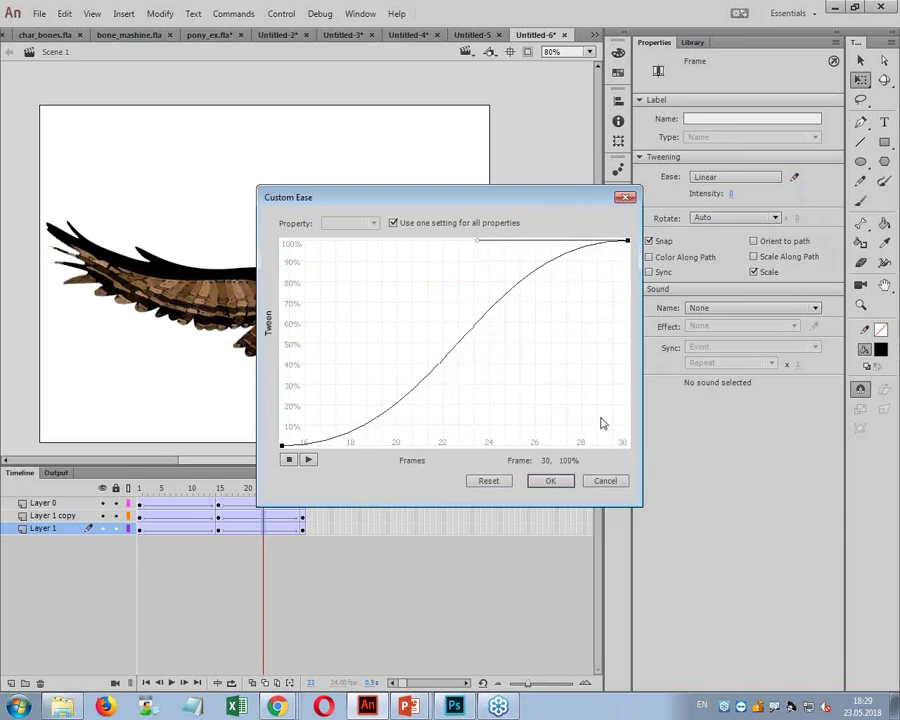
left_click(550, 481)
Step: Play the eased wing flap from frame 1 and return to the start of the timeline
left_click_drag(263, 486, 130, 497)
key("Return")
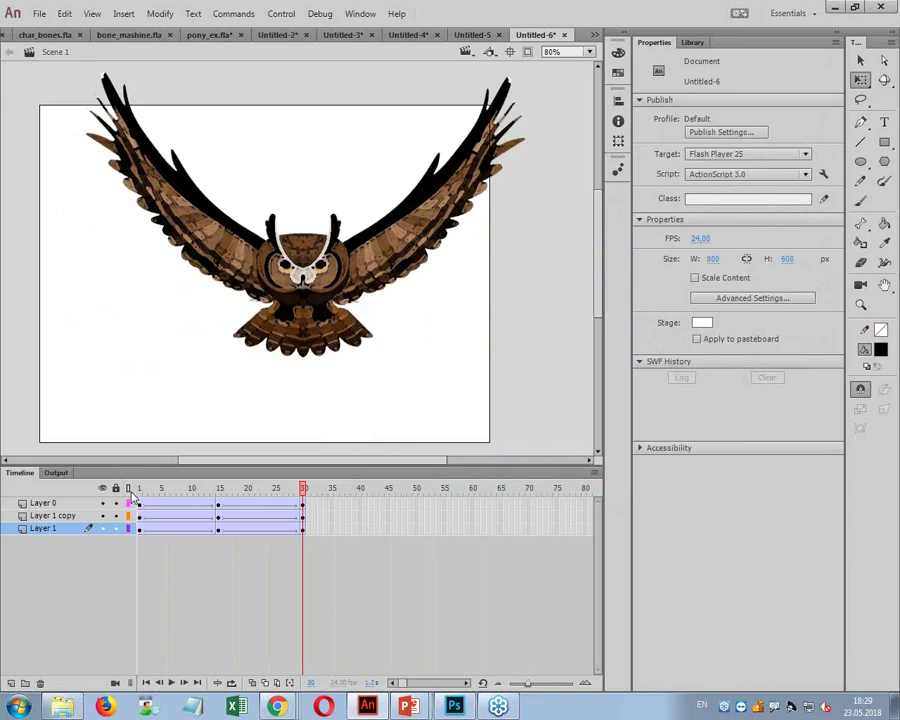
left_click_drag(304, 490, 136, 505)
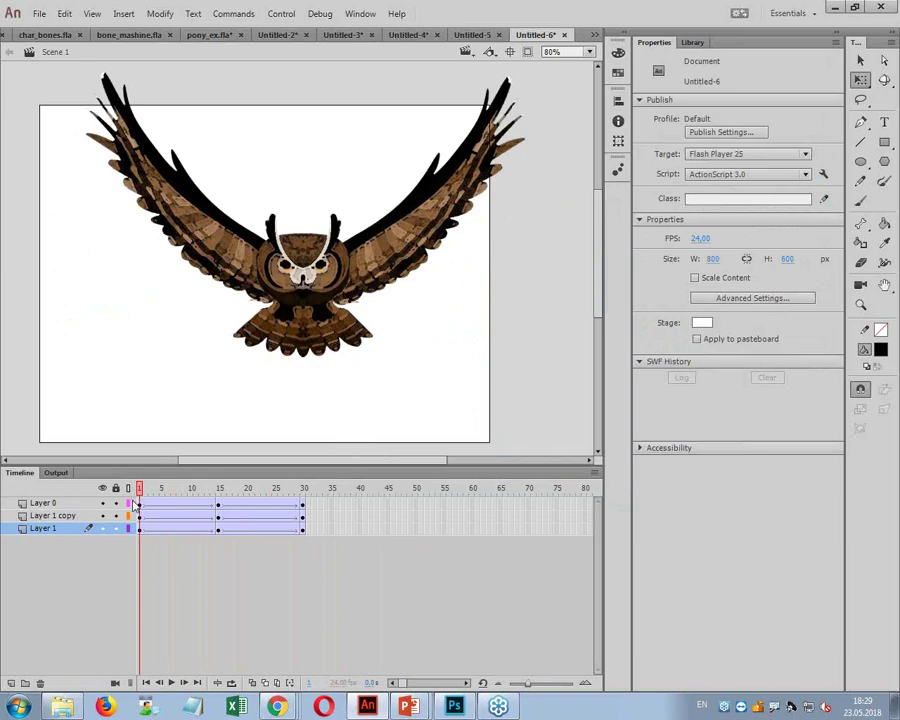
mouse_move(136, 505)
left_mouse_down()
mouse_move(310, 511)
mouse_move(139, 511)
left_mouse_up()
Step: Copy all three owl layers with their tweens
left_click(40, 503)
left_click(38, 529, "shift")
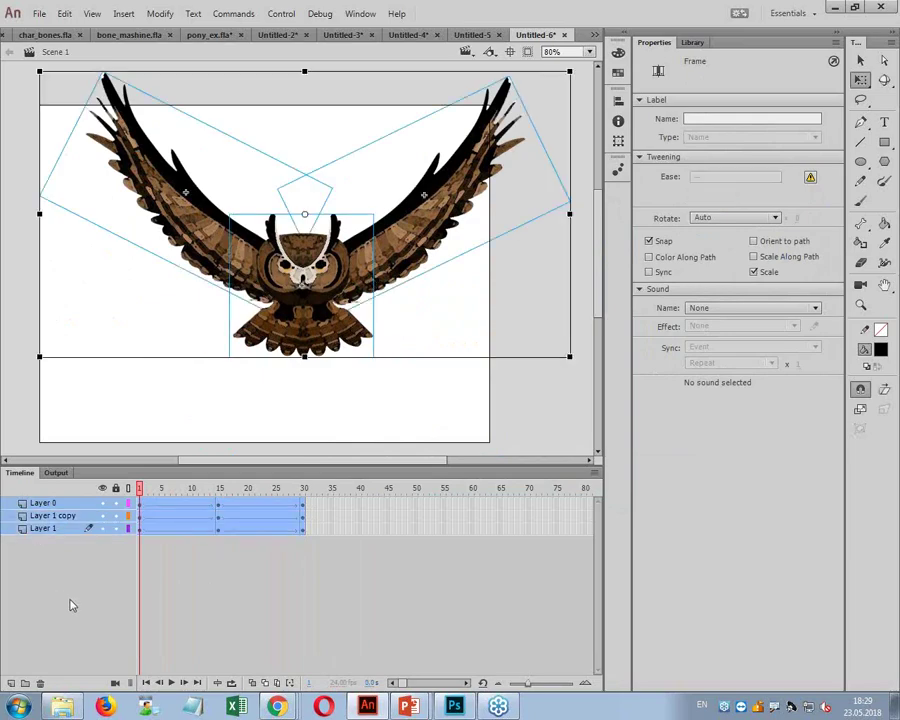
right_click(48, 521)
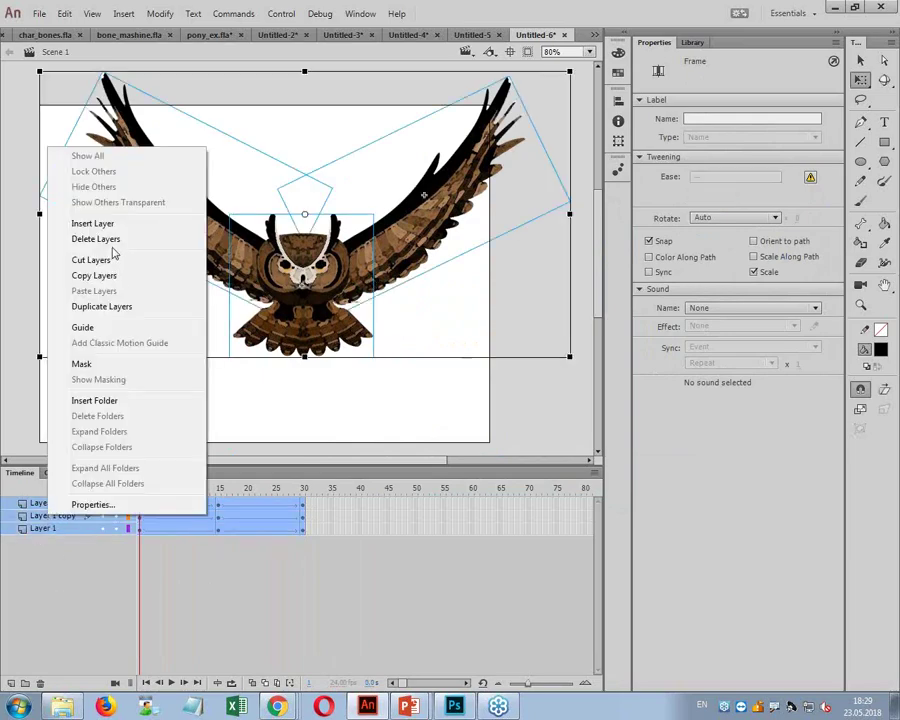
left_click(107, 278)
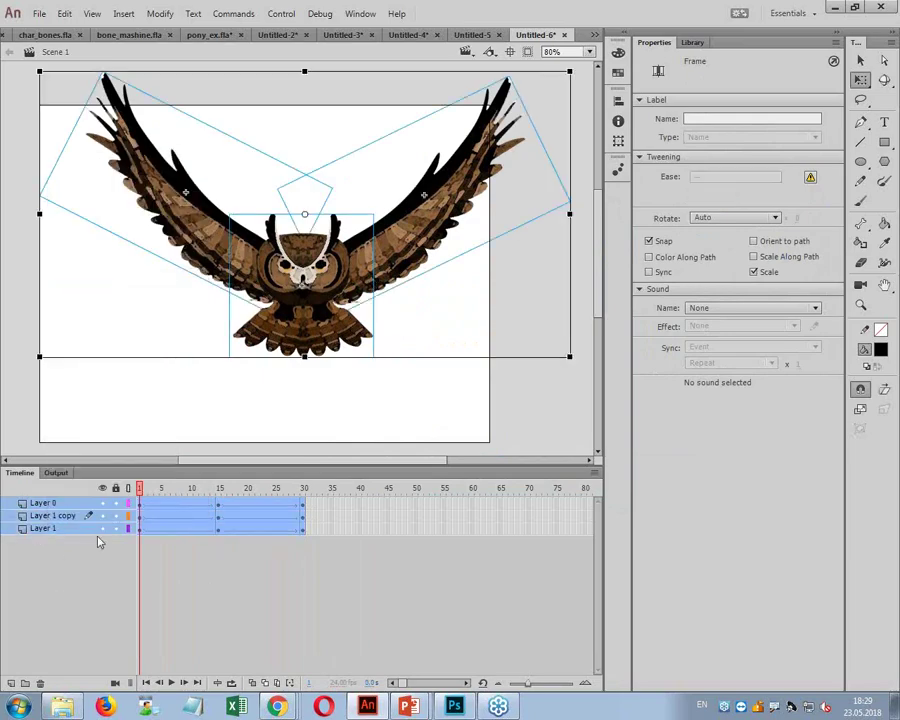
Step: Switch to the forest scene in Untitled-4 and delete Layer 5, which holds the bird animation
left_click(472, 34)
left_click(478, 37)
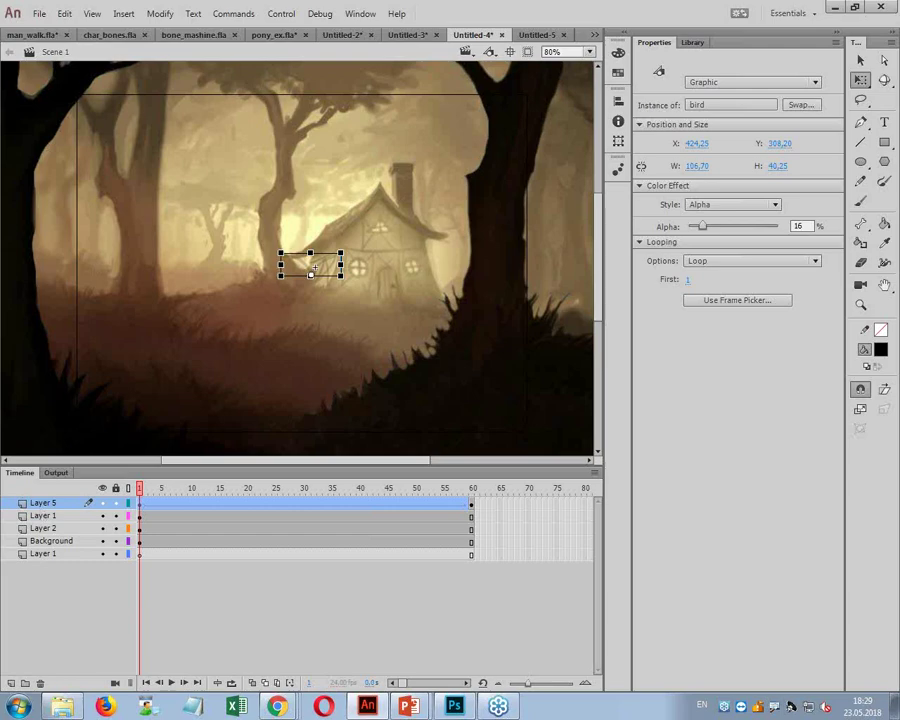
left_click(40, 684)
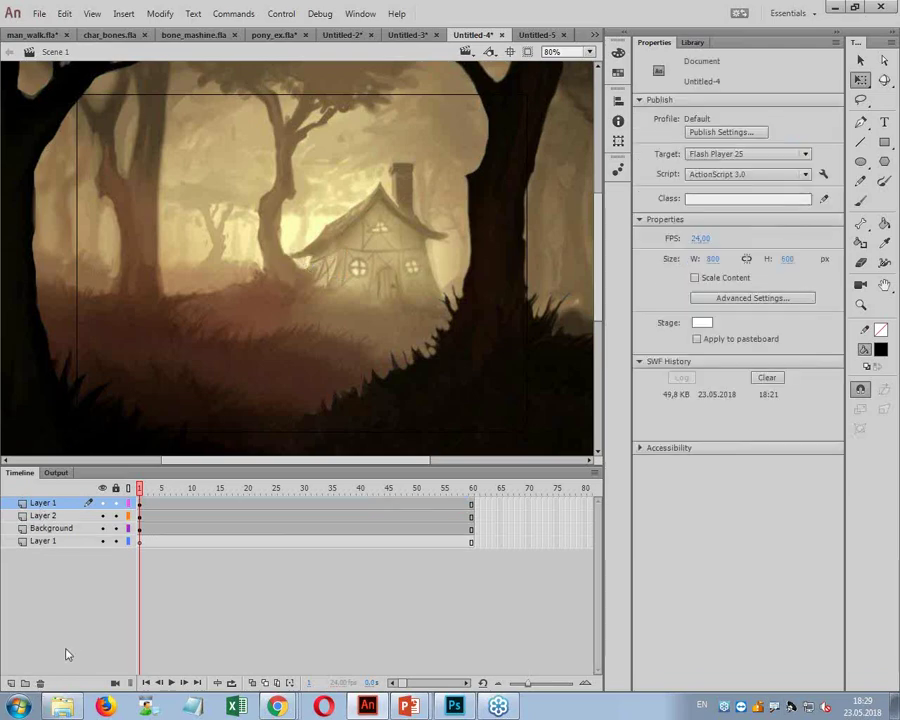
Step: Create a new Graphic symbol named owl
left_click(124, 13)
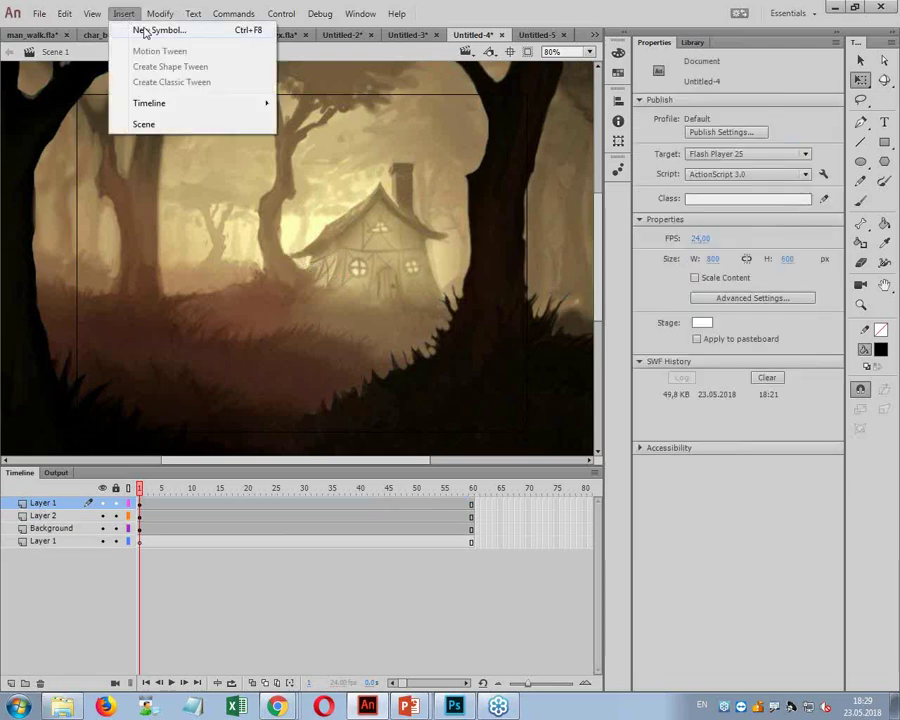
left_click(118, 29)
type("owl")
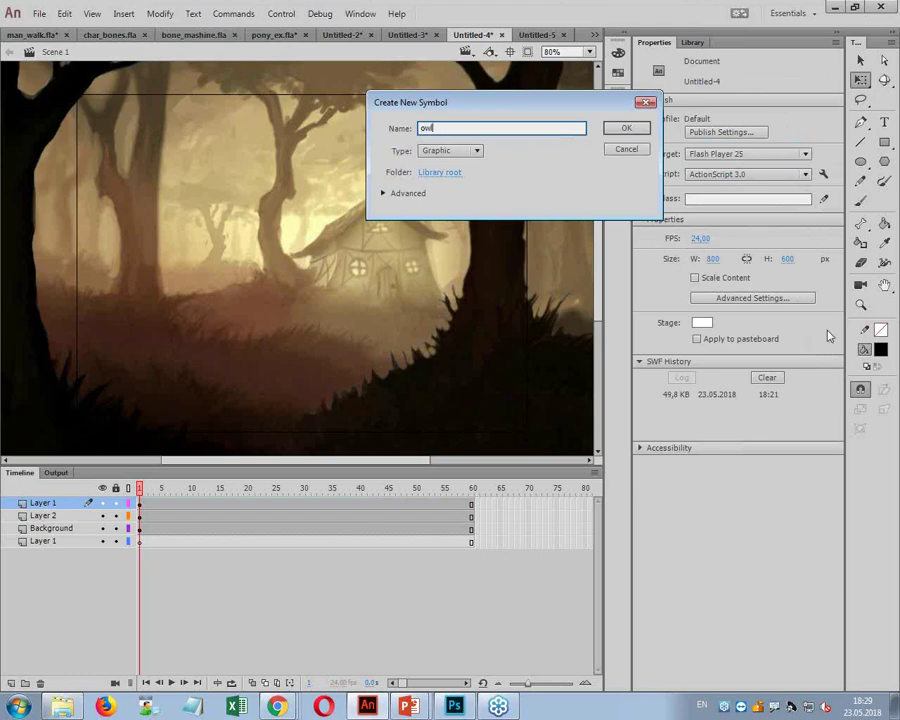
left_click(620, 128)
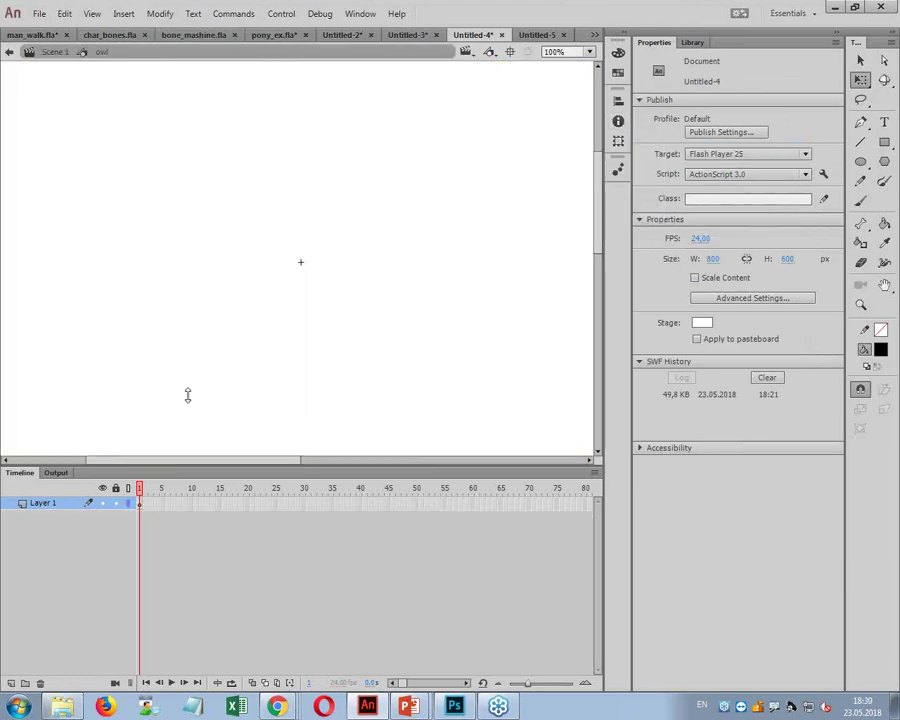
Step: Paste the copied owl layers into the owl symbol, scrub the flap, and delete the empty bottom Layer 1
right_click(50, 502)
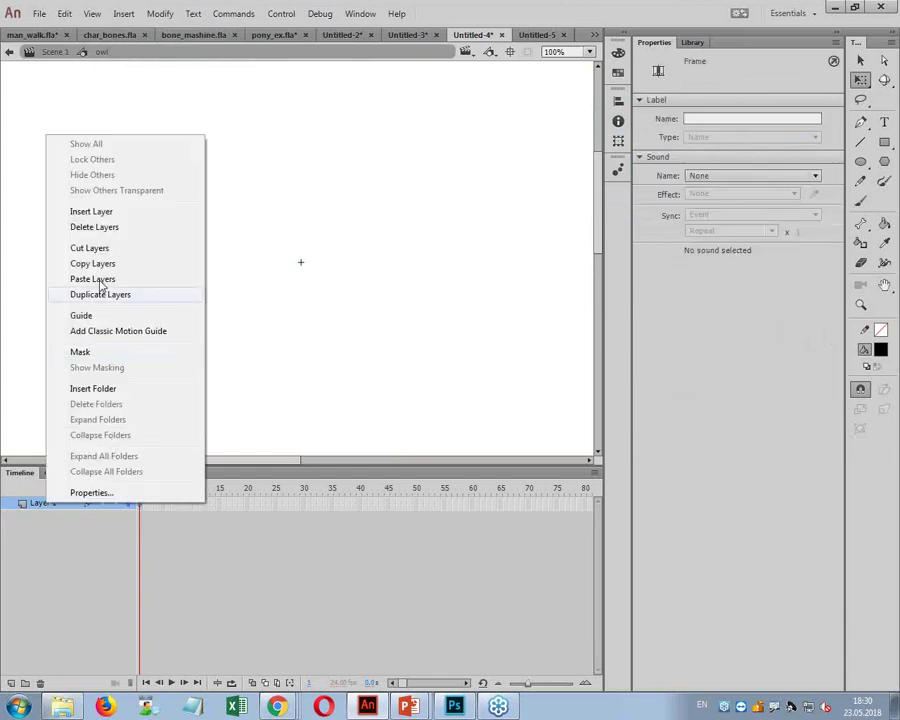
left_click(93, 279)
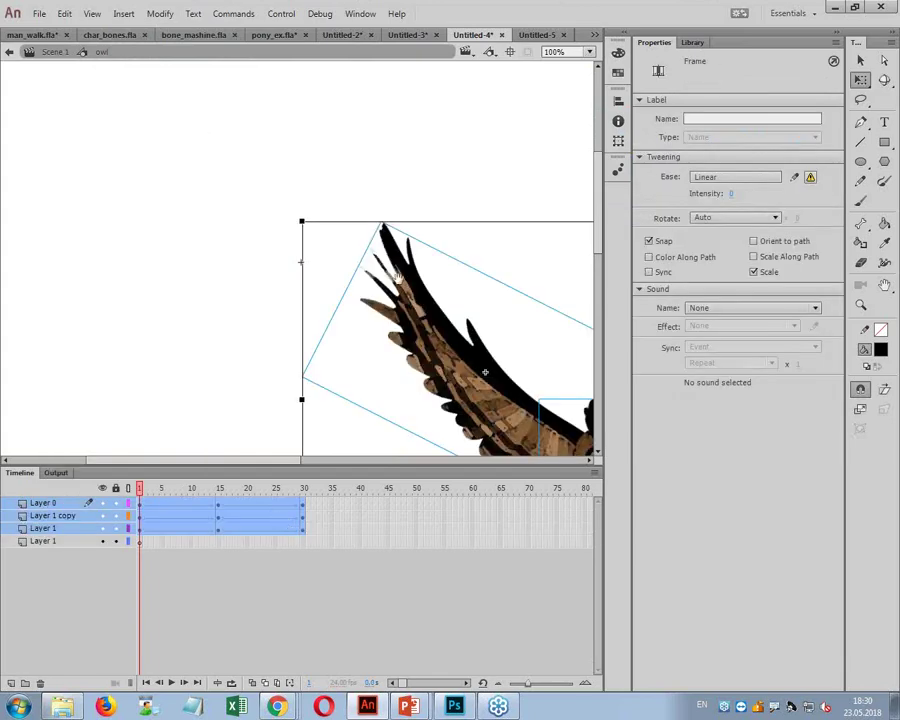
left_click(160, 490)
mouse_move(172, 497)
left_mouse_down()
mouse_move(275, 492)
mouse_move(167, 497)
left_mouse_up()
left_click(40, 683)
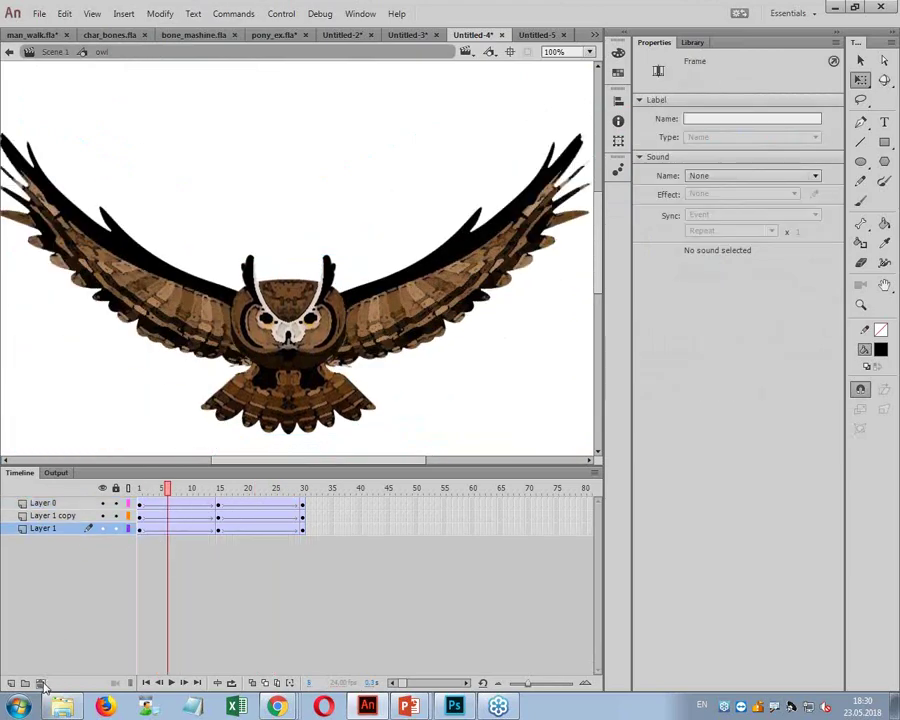
Step: Return to Scene 1, place the owl symbol from the library on the stage, and scale it down in the middle of the forest
left_click(55, 50)
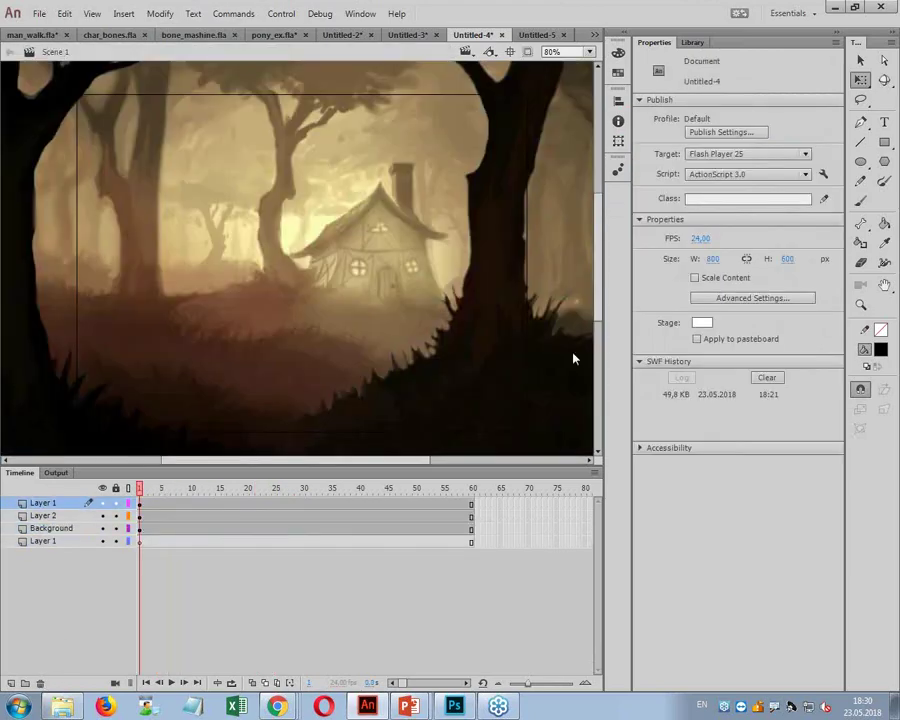
left_click(693, 43)
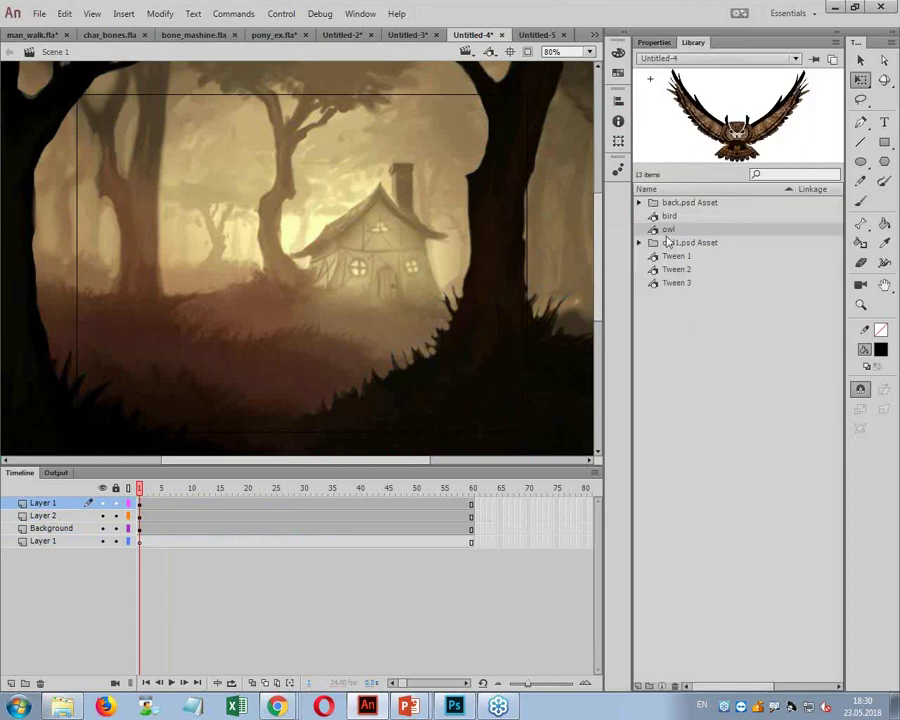
left_click_drag(278, 272, 278, 274)
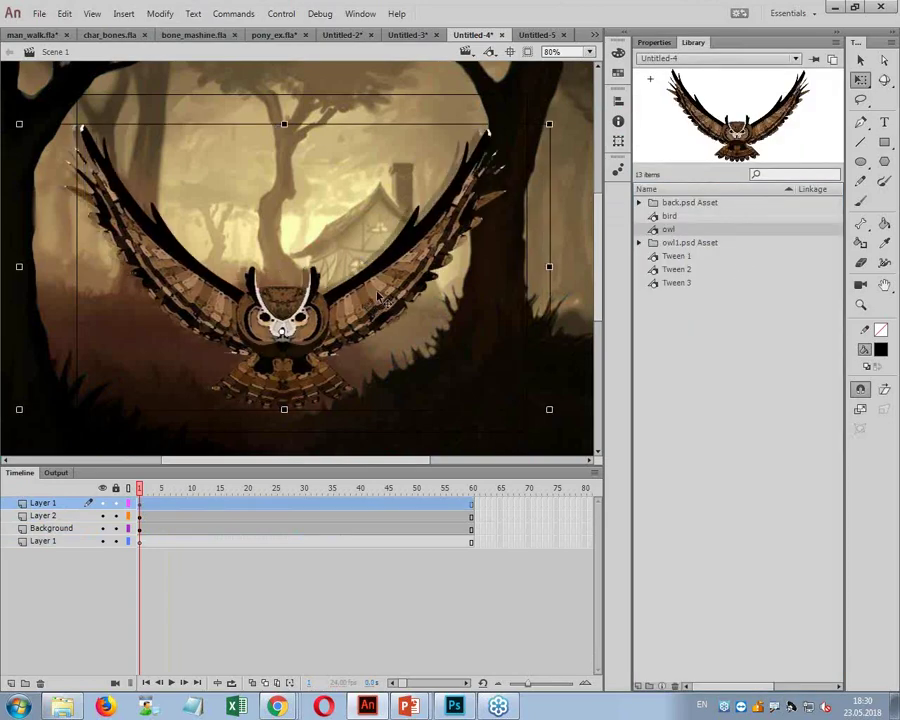
left_click_drag(543, 131, 509, 187)
left_click_drag(490, 330, 490, 313)
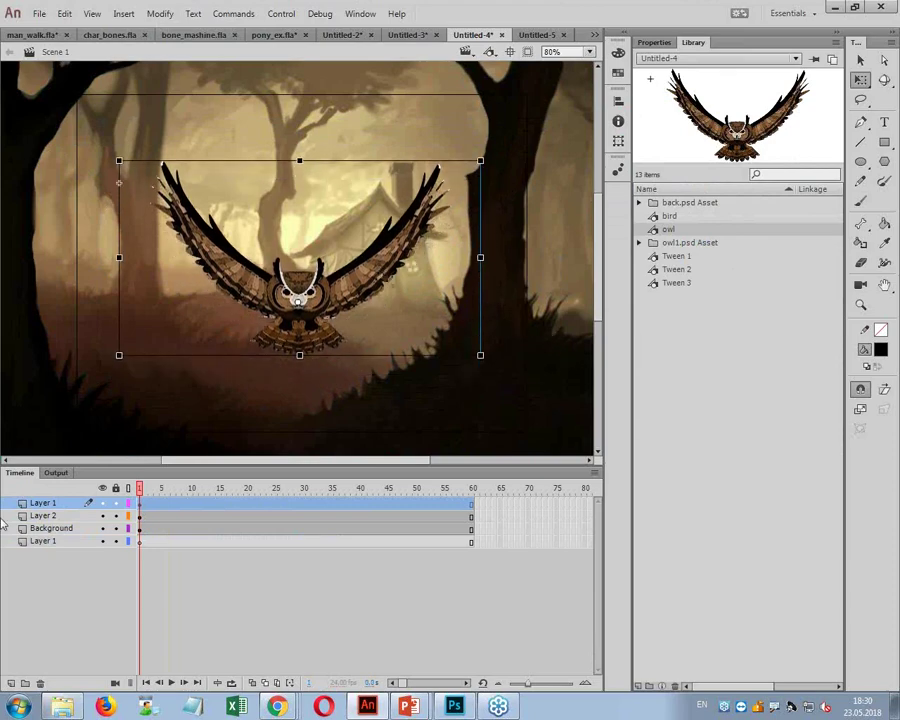
Step: Check which forest artwork Layer 1, Background and Layer 2 hold, and set the stage zoom to 50%
left_click(40, 542)
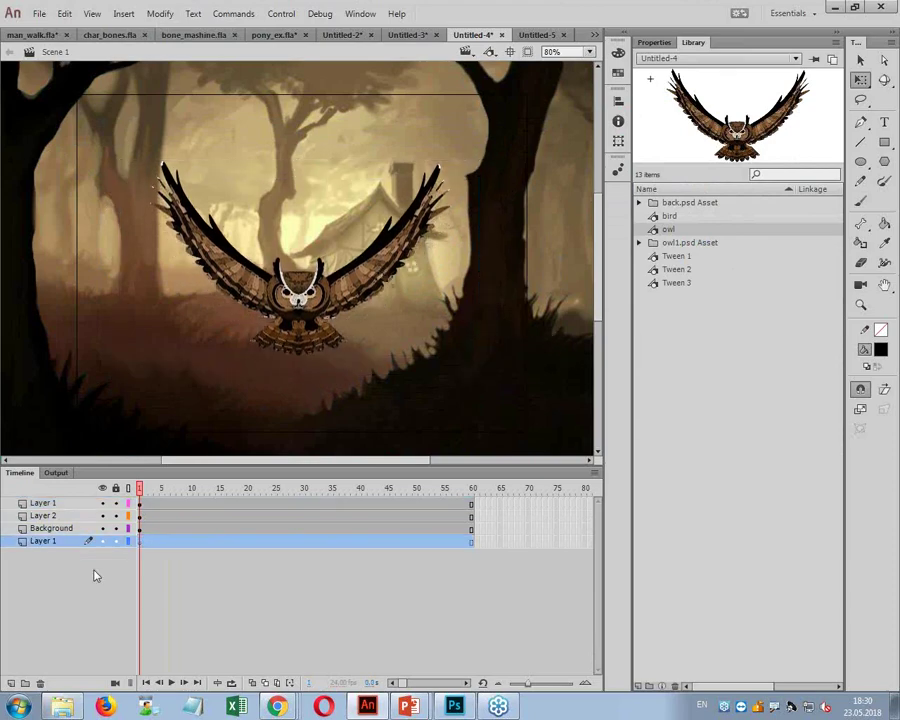
left_click(60, 528)
left_click(55, 516)
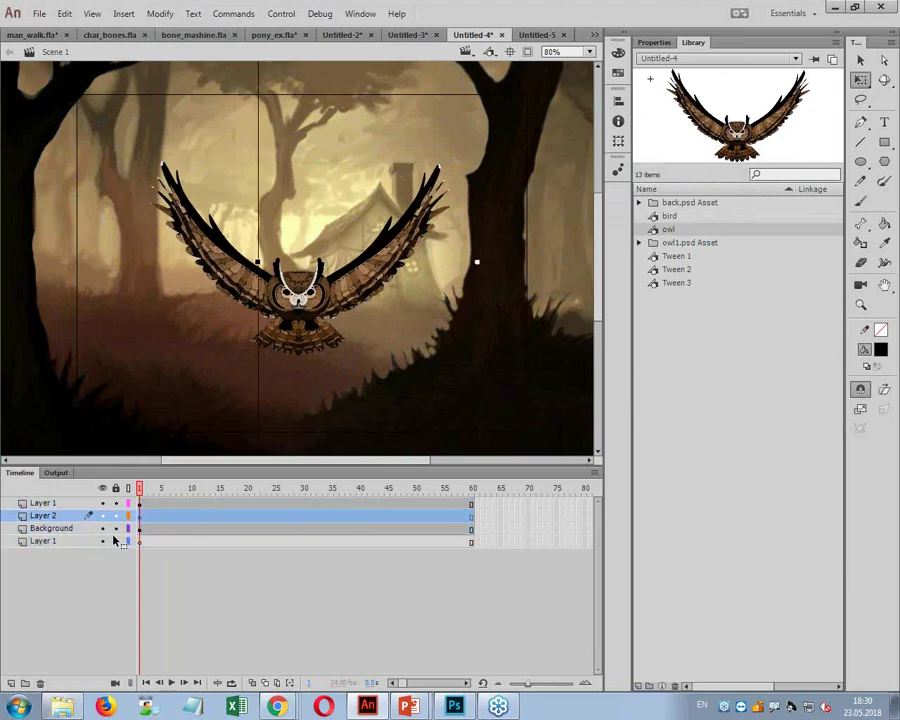
left_click(572, 51)
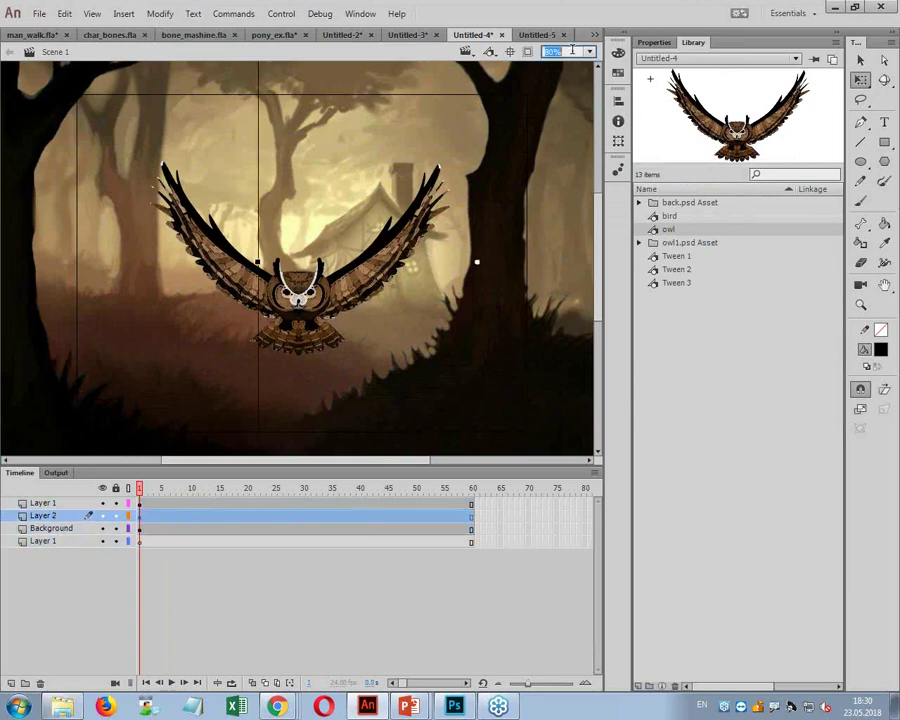
type("50")
key("Return")
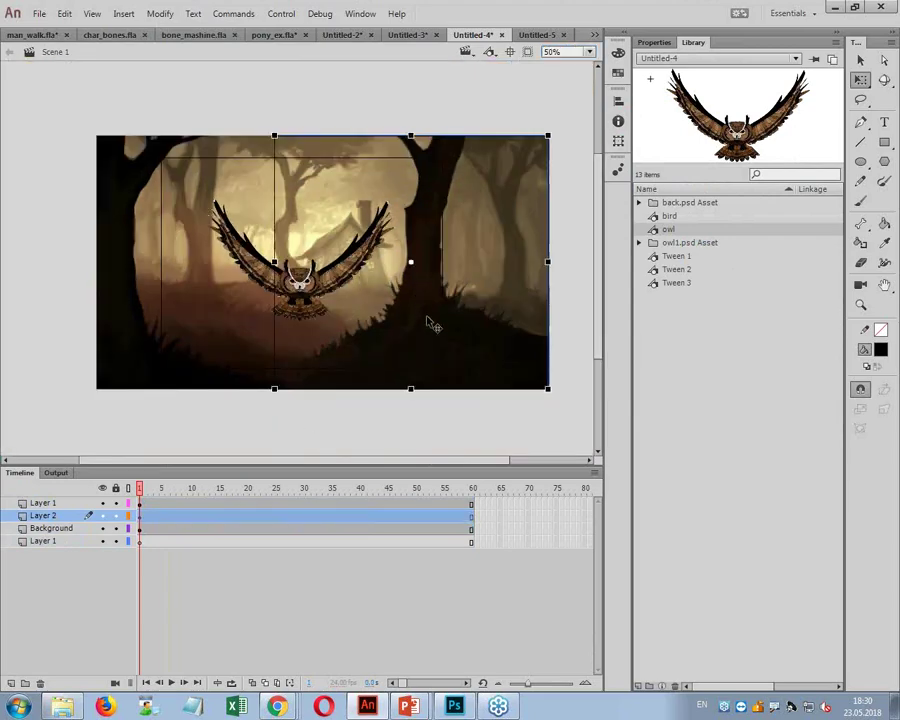
Step: Try shifting the foreground tree layers and the background separately, and undo all of these moves
left_click_drag(445, 325, 512, 353)
key("ctrl+z")
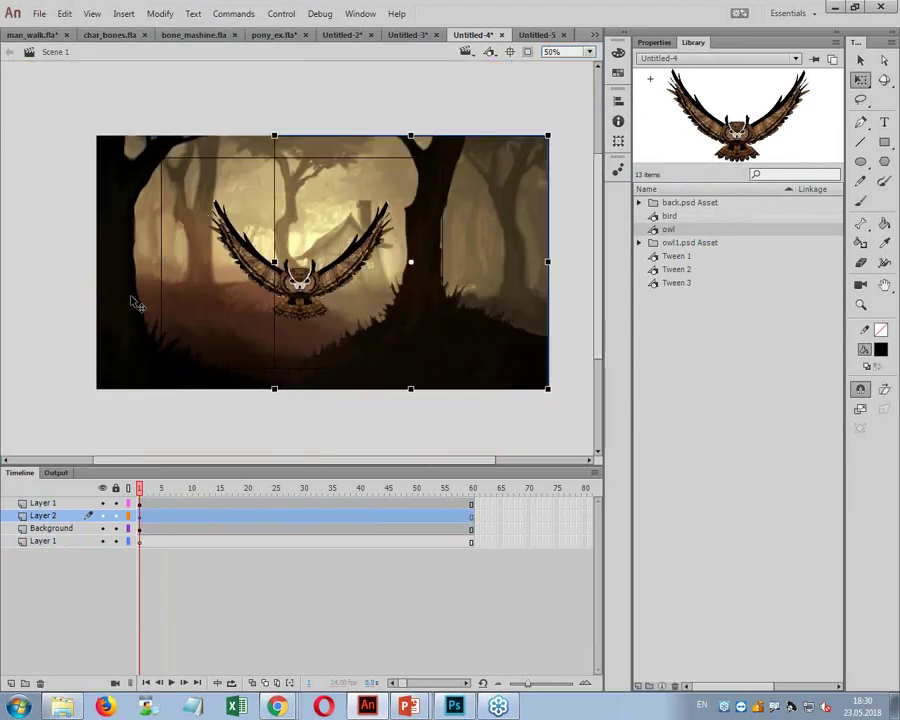
left_click(130, 306)
left_click_drag(130, 306, 88, 304)
key("ctrl+z")
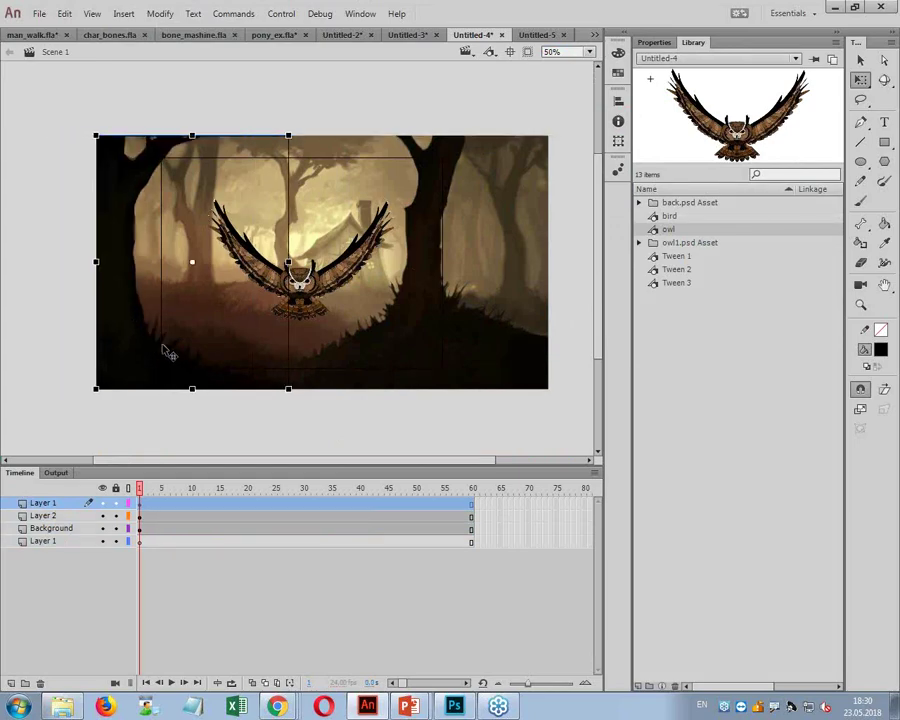
left_click(308, 216)
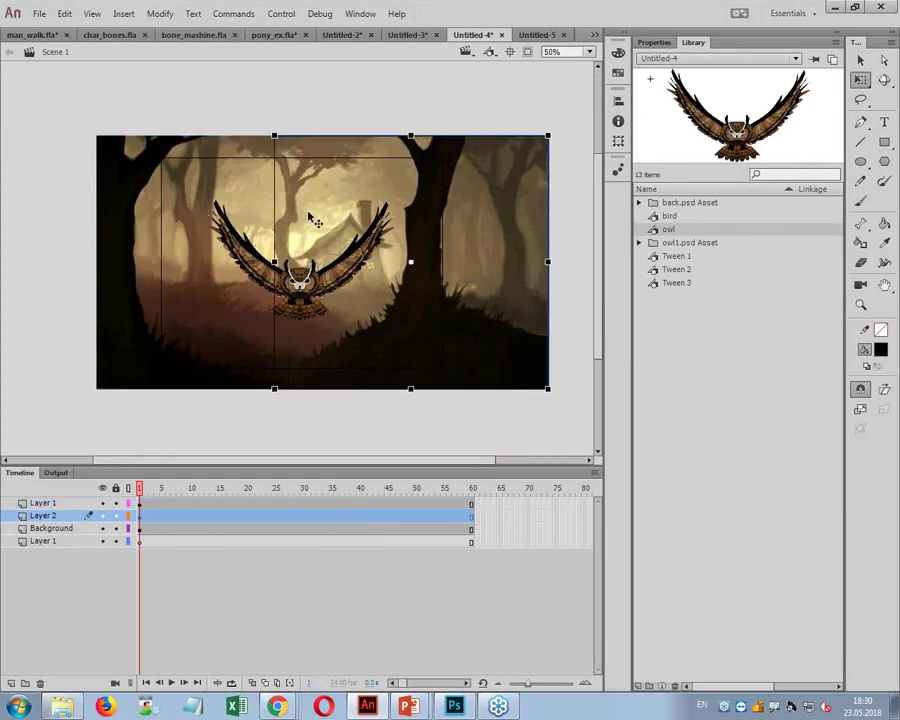
left_click(200, 250)
left_click(122, 302)
left_click_drag(122, 302, 66, 310)
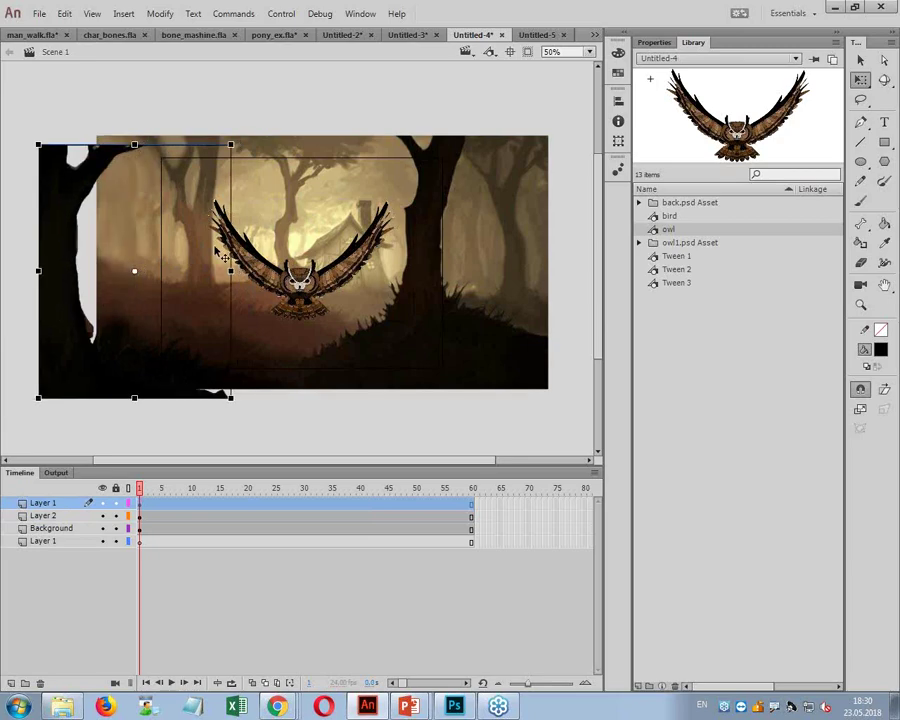
left_click(272, 207)
mouse_move(272, 207)
left_mouse_down()
mouse_move(290, 206)
mouse_move(278, 208)
left_mouse_up()
key("ctrl+z")
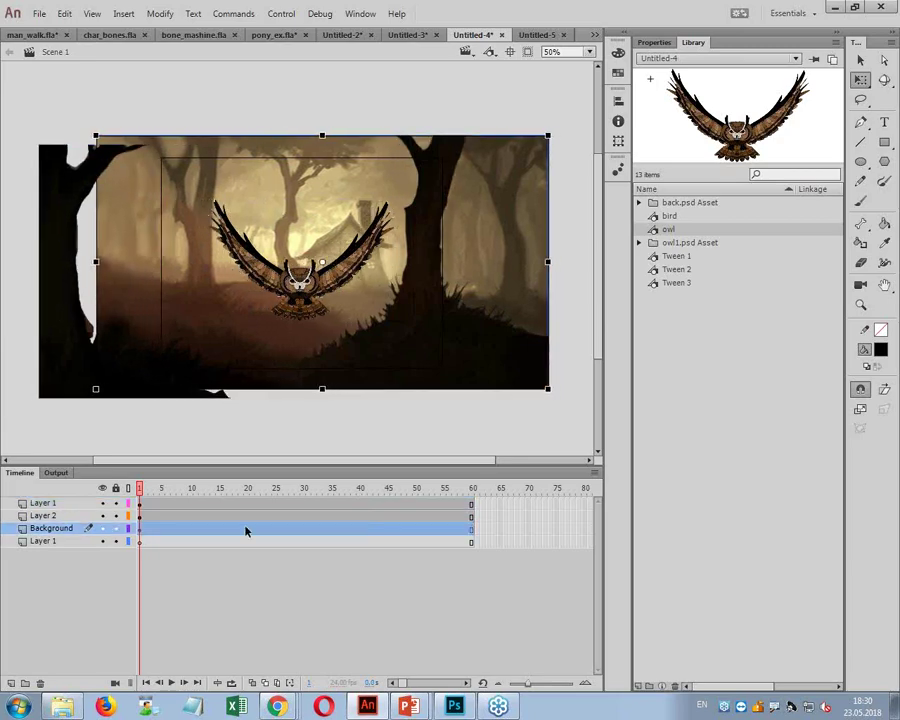
key("ctrl+z")
key("ctrl+z")
key("ctrl+z")
Step: Cut the owl from Layer 1 and paste it in place on a new top layer named Owl
left_click(215, 200)
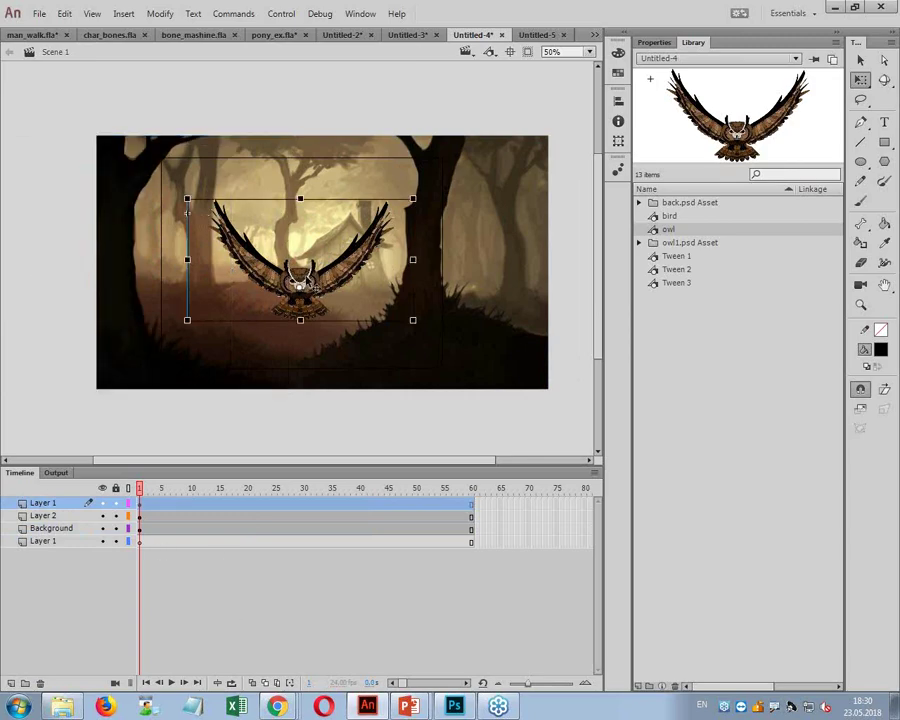
key("Delete")
right_click(15, 500)
left_click(67, 569)
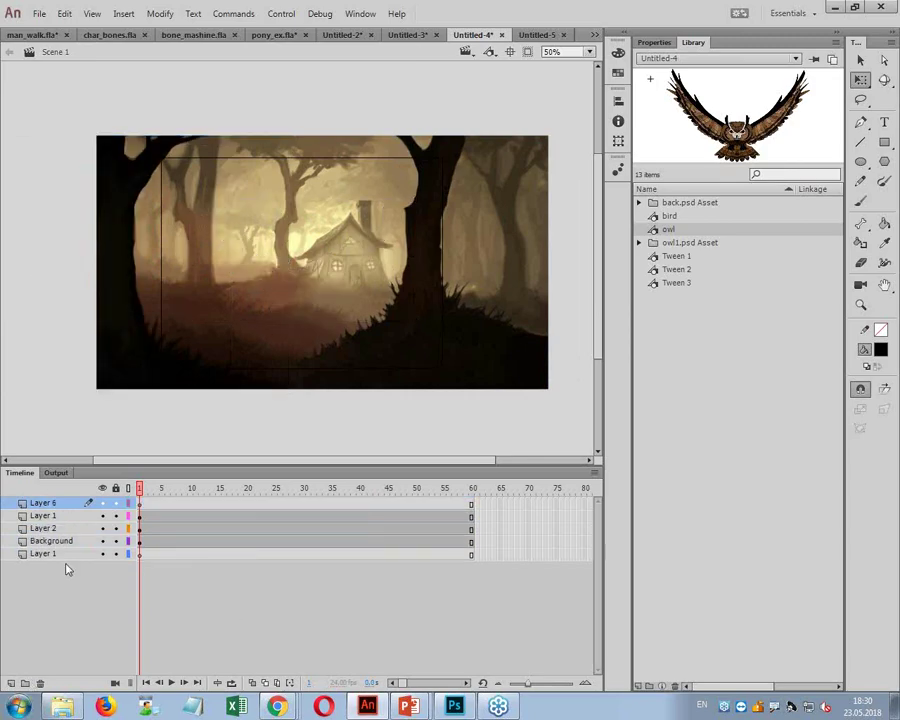
double_click(60, 502)
type("Owl")
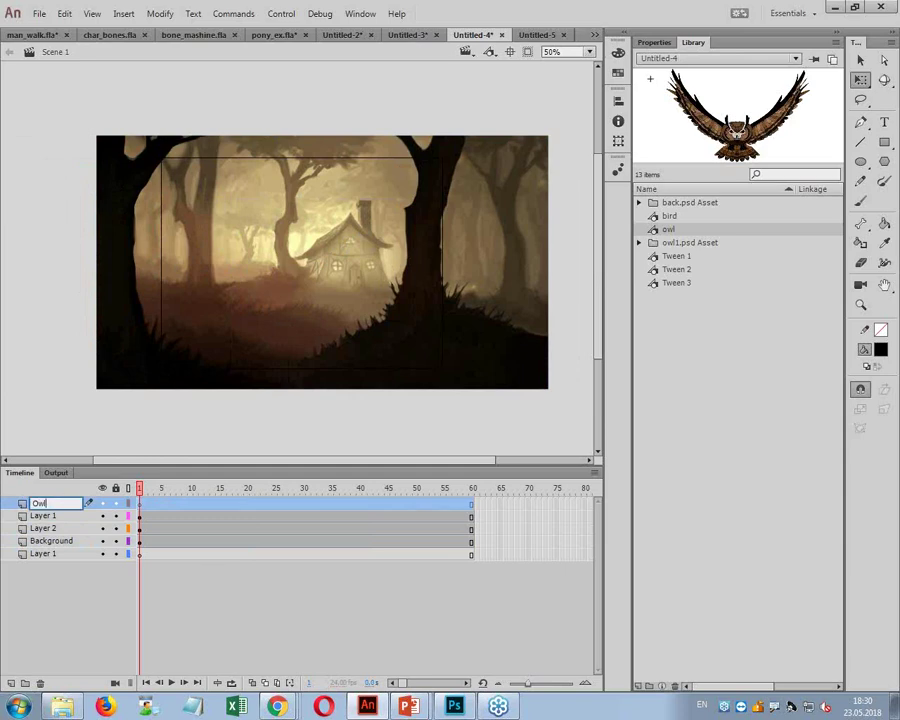
key("Return")
key("ctrl+v")
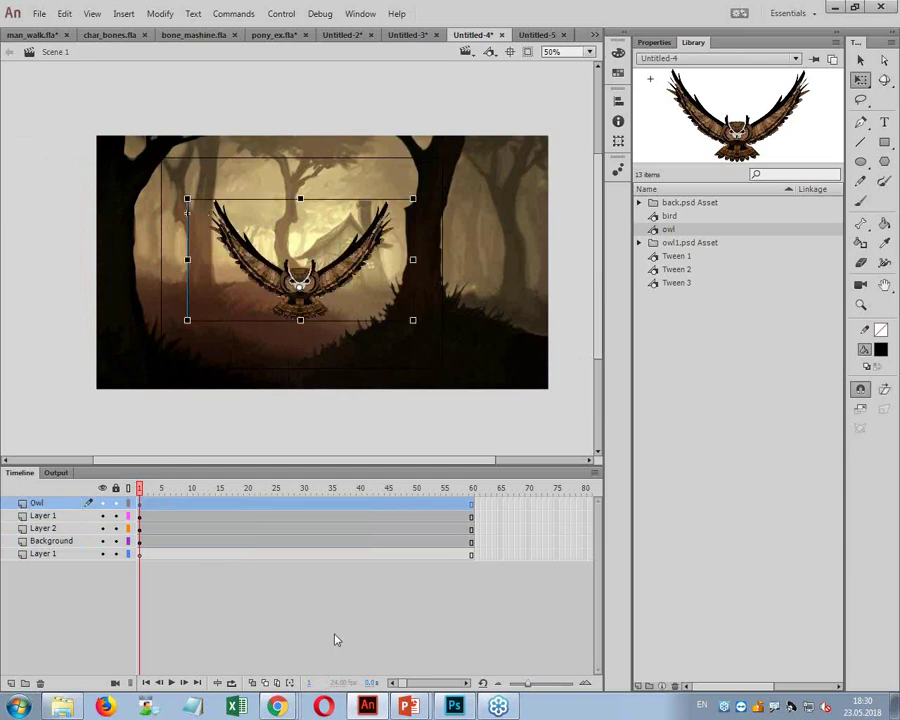
left_click(250, 620)
Step: Create a classic tween on the Background layer and insert its end keyframe at frame 80
left_click(120, 338)
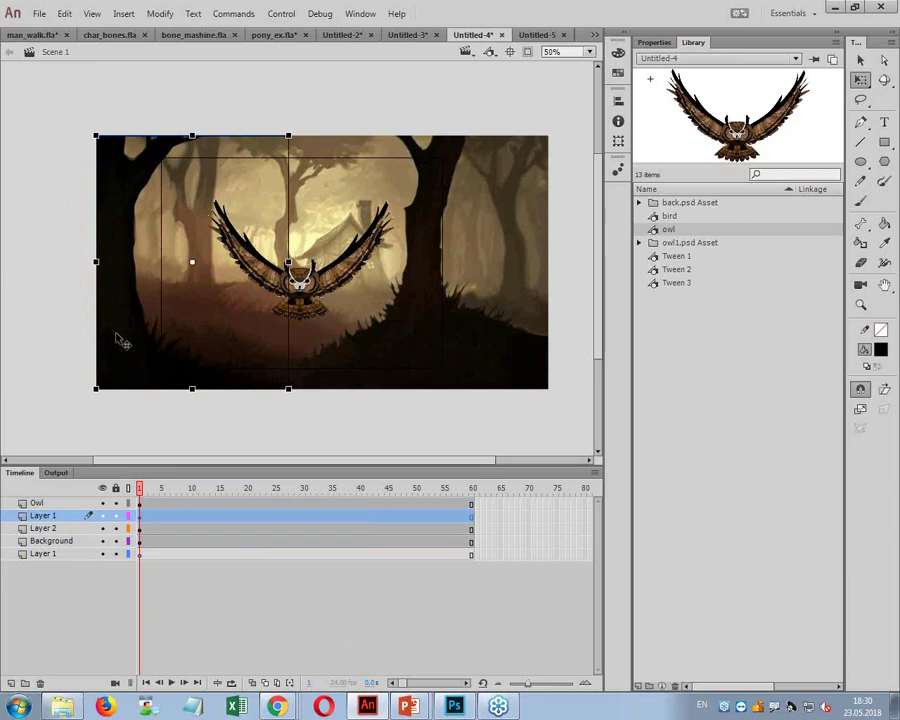
left_click(337, 318)
left_click(66, 541)
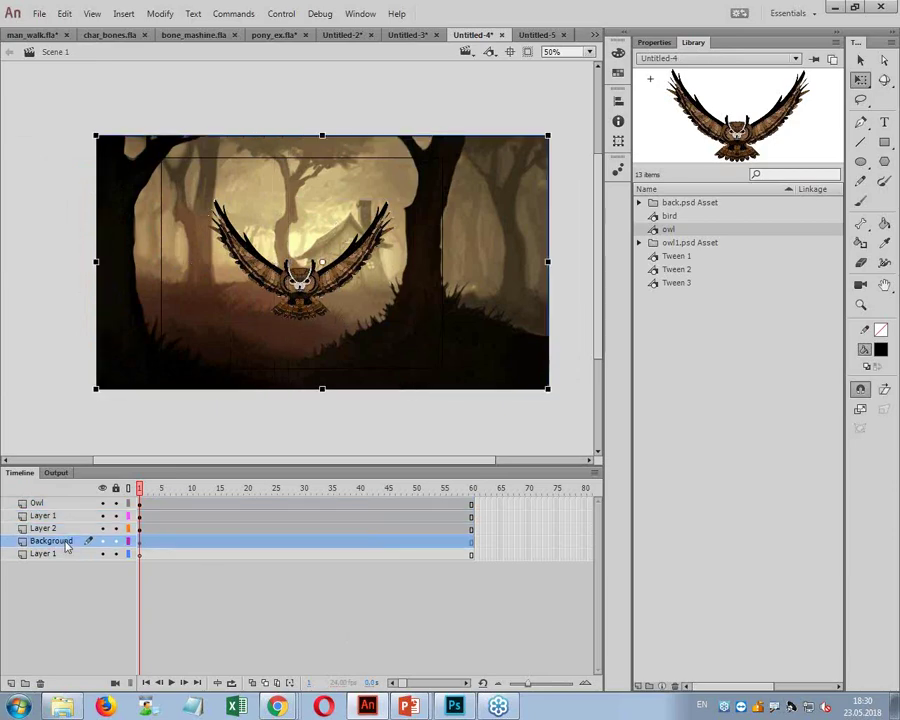
right_click(140, 549)
left_click(210, 177)
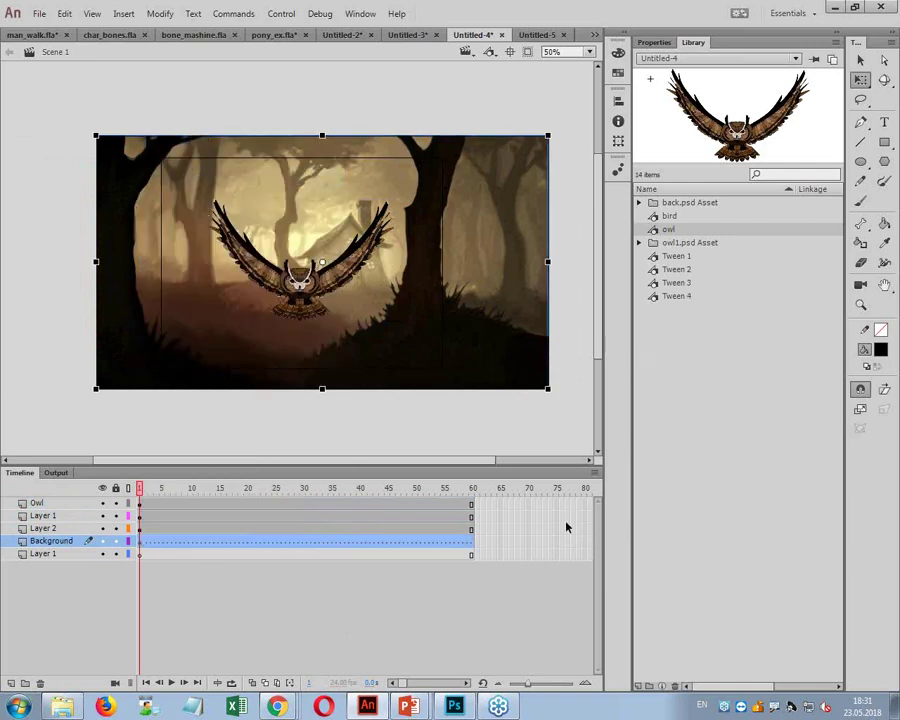
key("End")
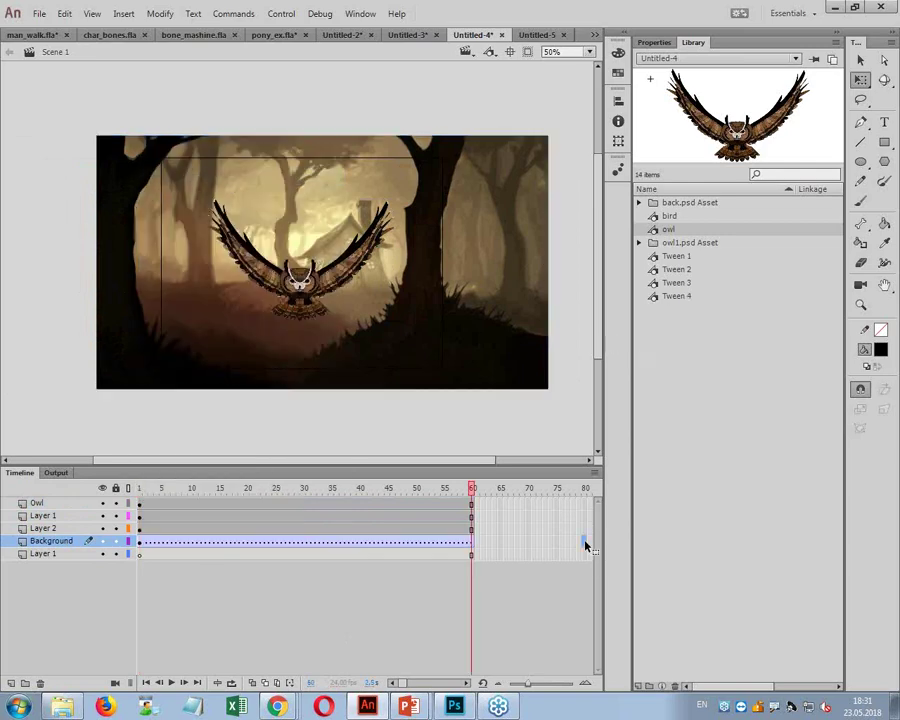
left_click(586, 545)
key("F6")
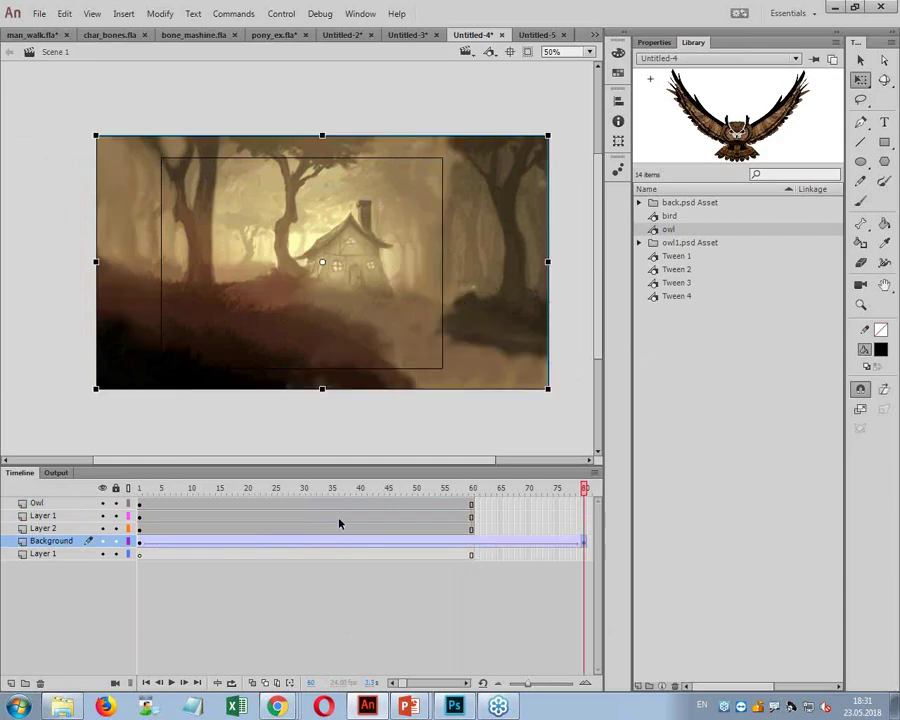
Step: At frame 80, shift the background slightly to the right and scale it down, and scrub back to preview the motion
left_click_drag(484, 330, 505, 333)
left_click_drag(575, 391, 541, 360)
left_click_drag(583, 490, 68, 492)
Step: Shift Layer 2's tree to the right at frame 1, and create a classic tween ending in a keyframe at frame 80
left_click(45, 528)
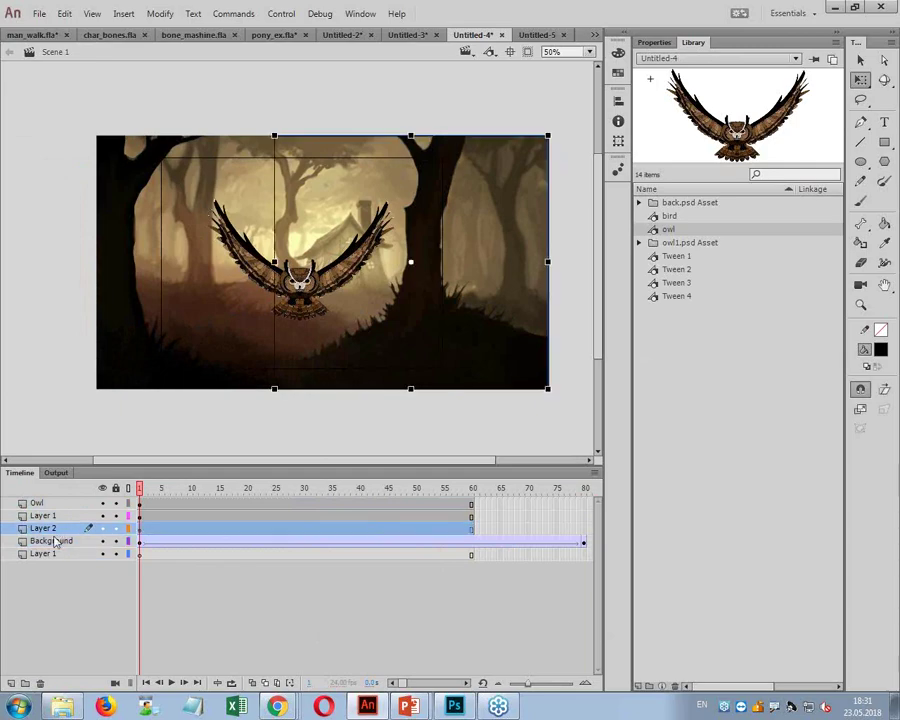
left_click_drag(428, 322, 452, 317)
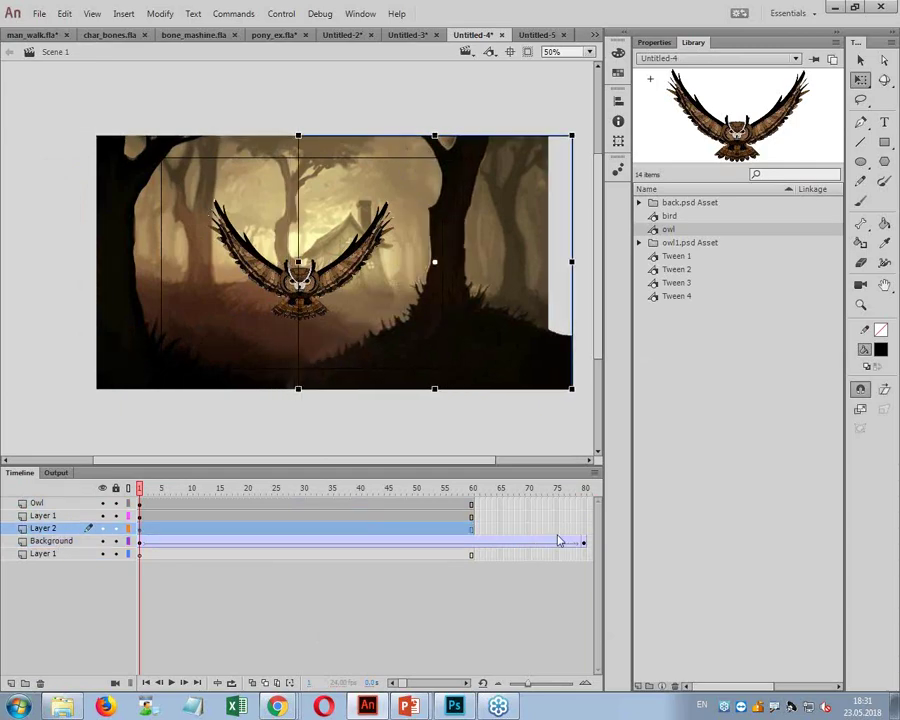
right_click(139, 539)
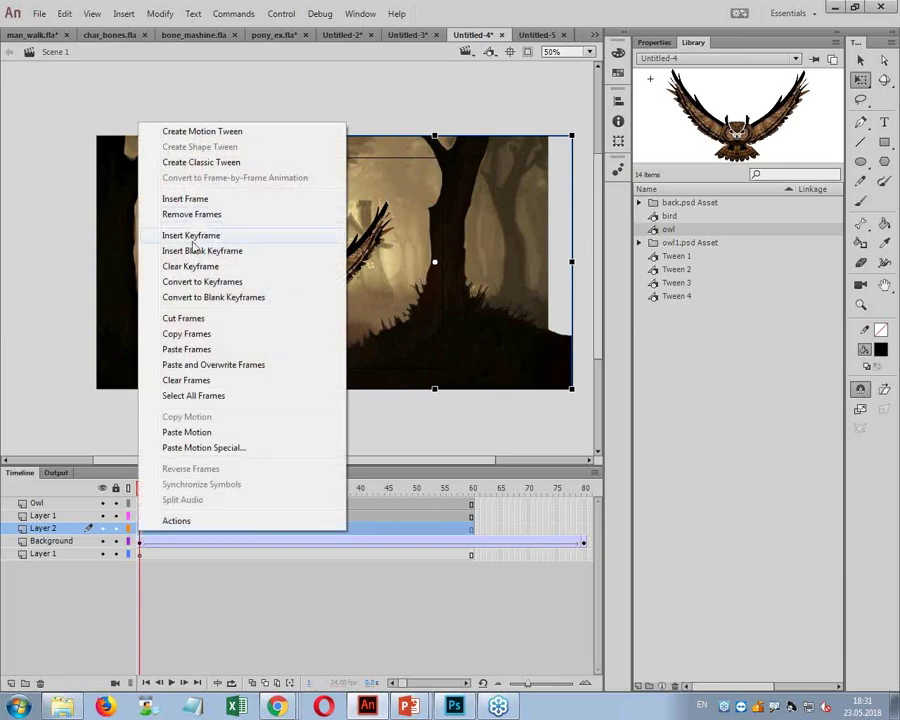
left_click(200, 162)
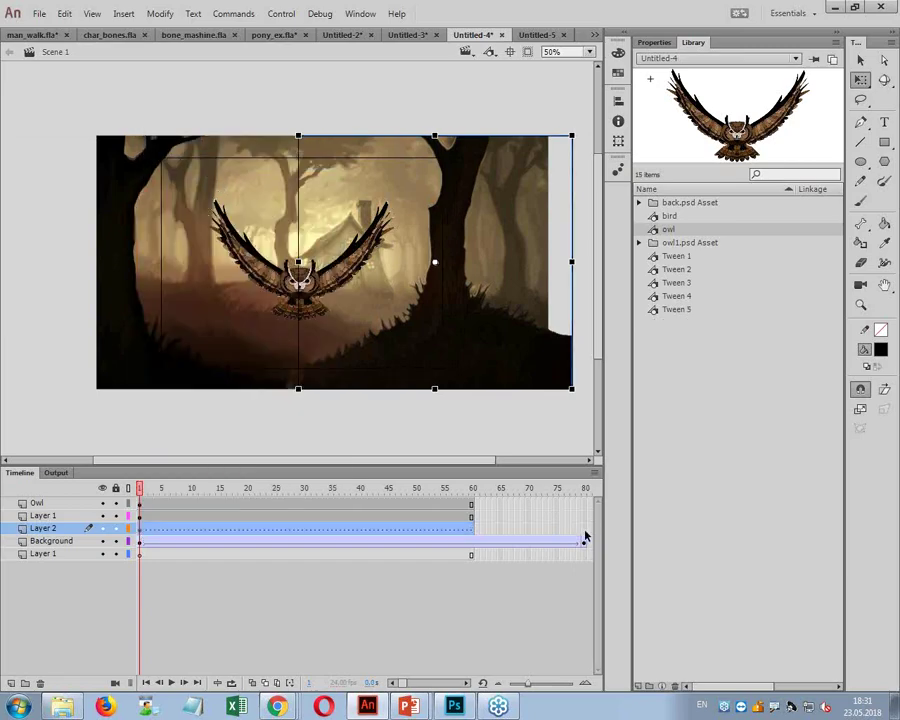
left_click(585, 537)
key("F6")
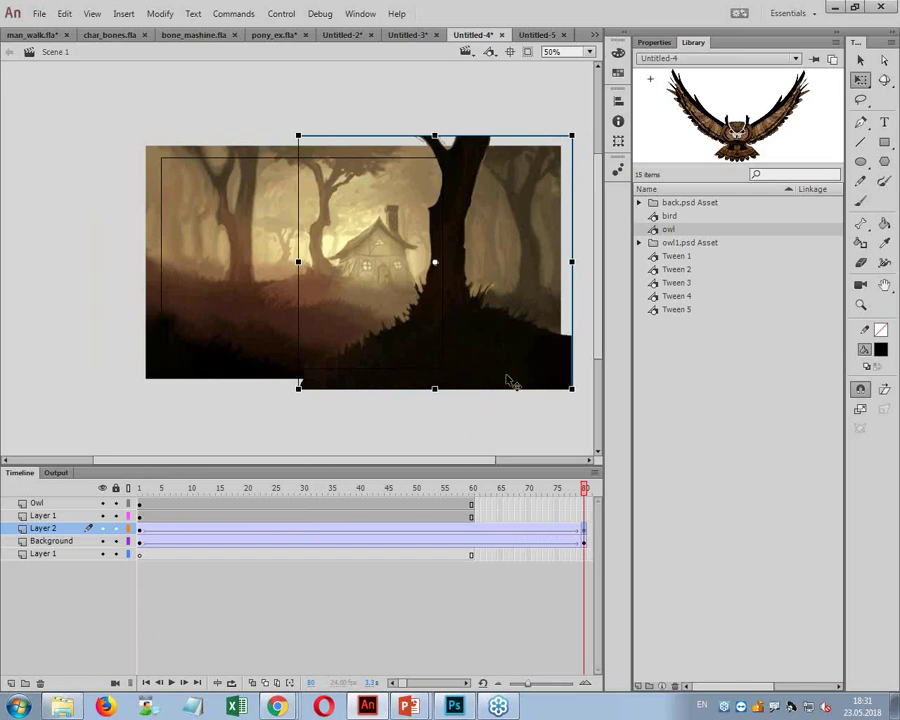
Step: At frame 80, move Layer 2's tree to the left and enlarge it
left_click_drag(515, 374, 482, 366)
left_click_drag(536, 135, 559, 114)
left_click_drag(446, 394, 448, 386)
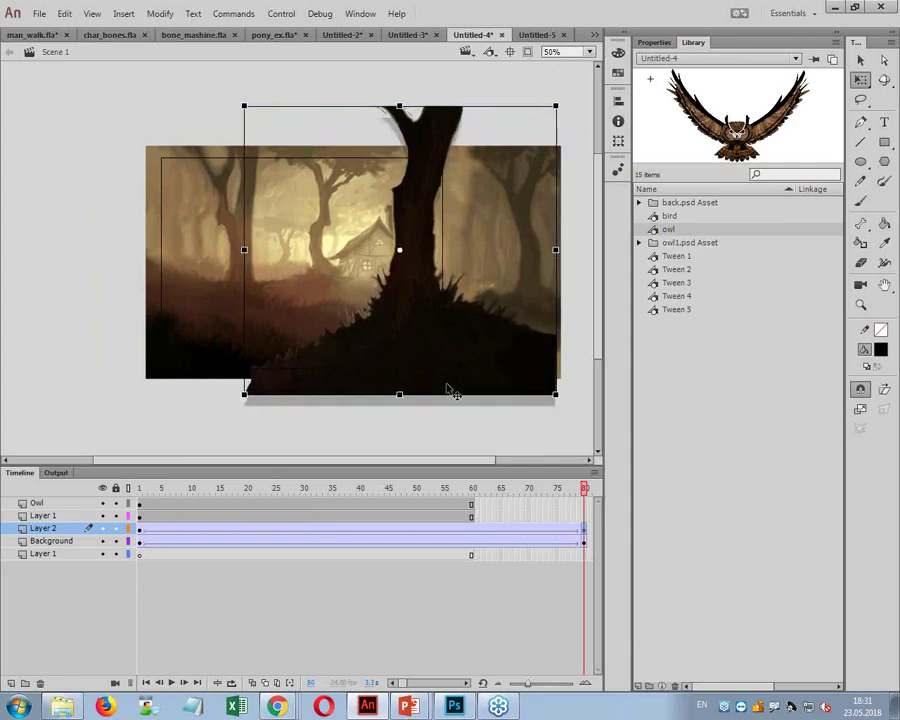
Step: Create a classic tween on the upper Layer 1 with the left tree and insert its end keyframe at frame 80
left_click(48, 516)
left_click(140, 528)
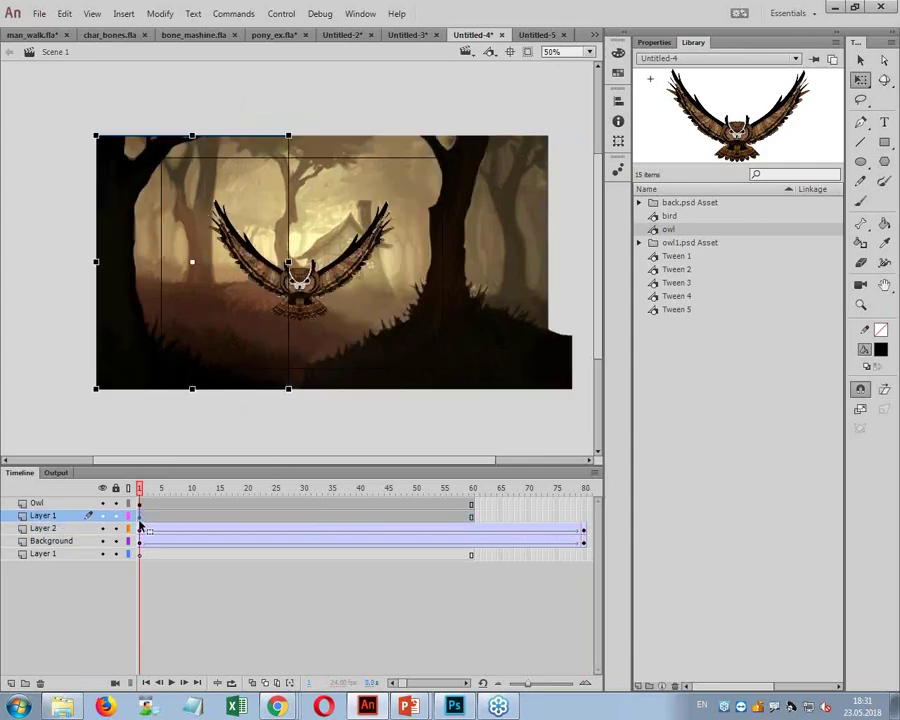
right_click(140, 521)
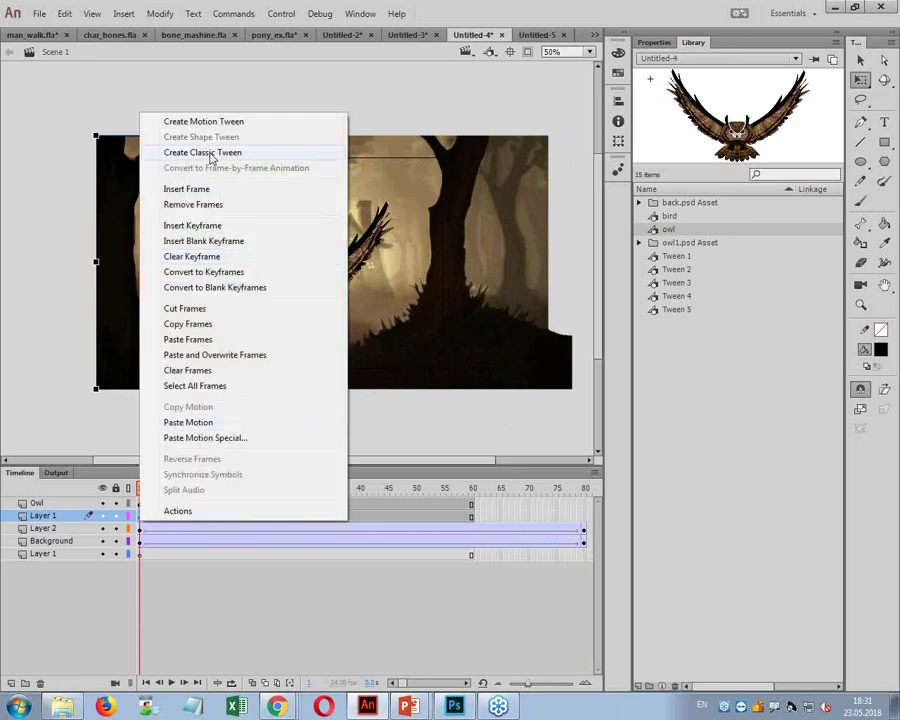
left_click(200, 152)
left_click(585, 518)
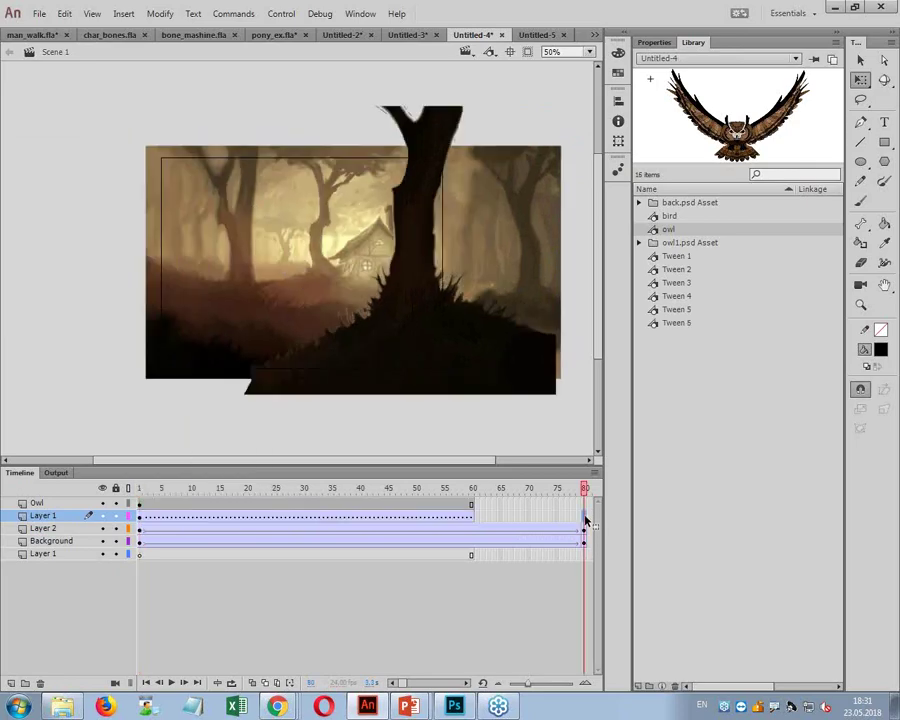
key("F6")
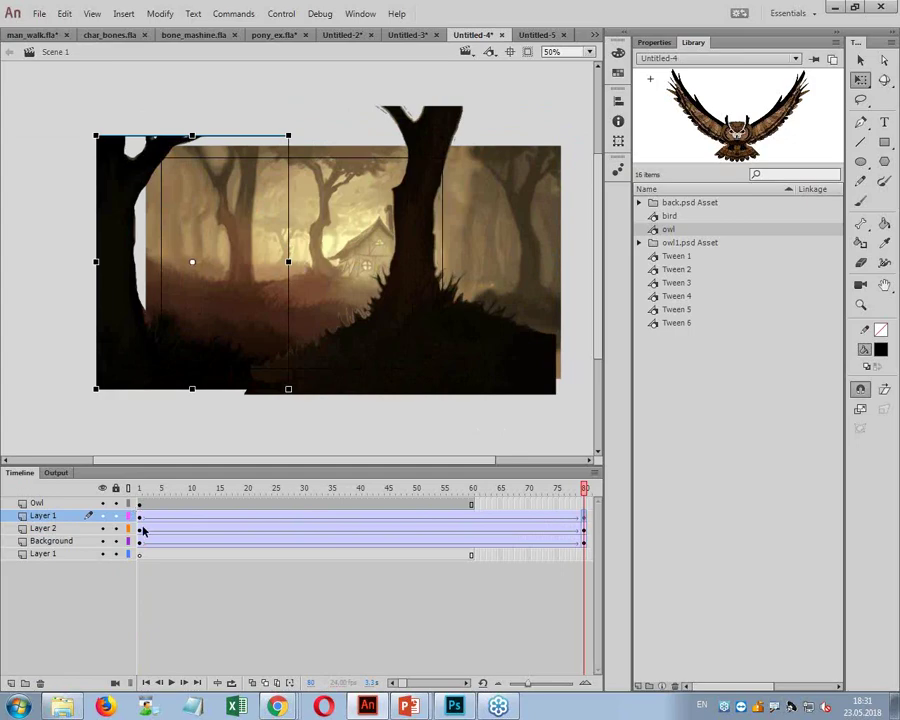
Step: Shift the left tree to the right at frame 1, and move it right and enlarge it at frame 80
left_click(140, 516)
left_click_drag(124, 366, 155, 370)
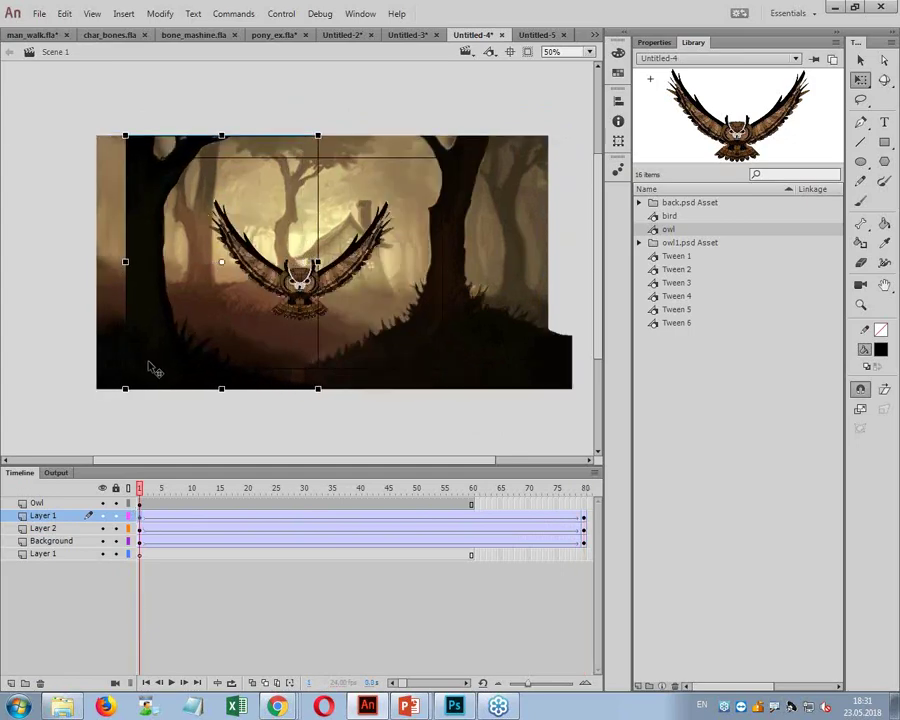
left_click(585, 521)
left_click_drag(130, 354, 180, 356)
left_click_drag(337, 389, 363, 412)
left_click_drag(160, 349, 161, 343)
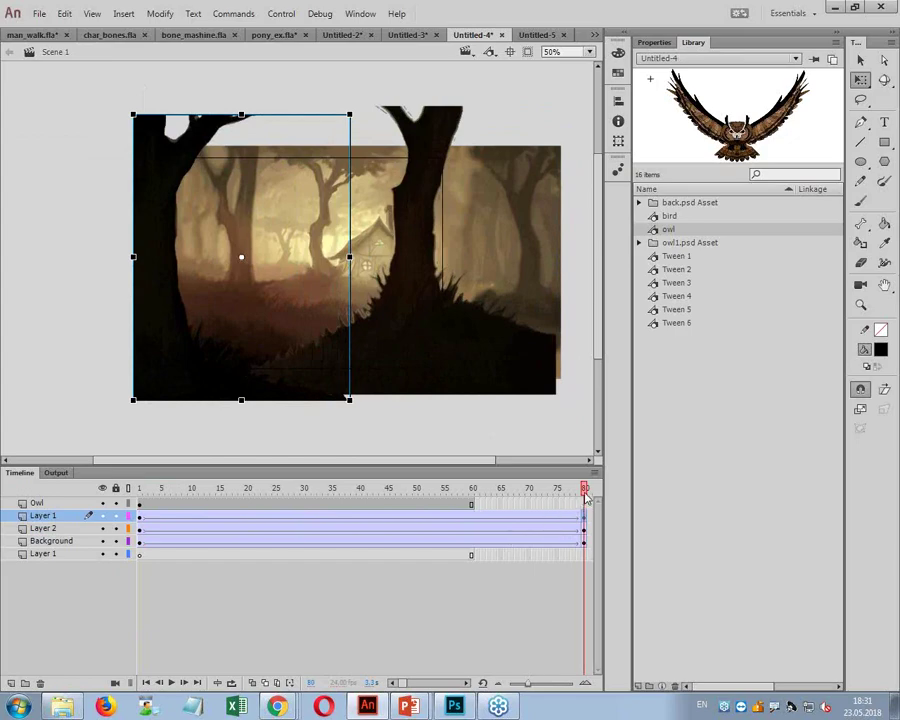
Step: Create a classic tween on the Owl layer, shrink the owl at frame 1, and insert an end keyframe at frame 80
left_click_drag(586, 492, 140, 492)
right_click(142, 503)
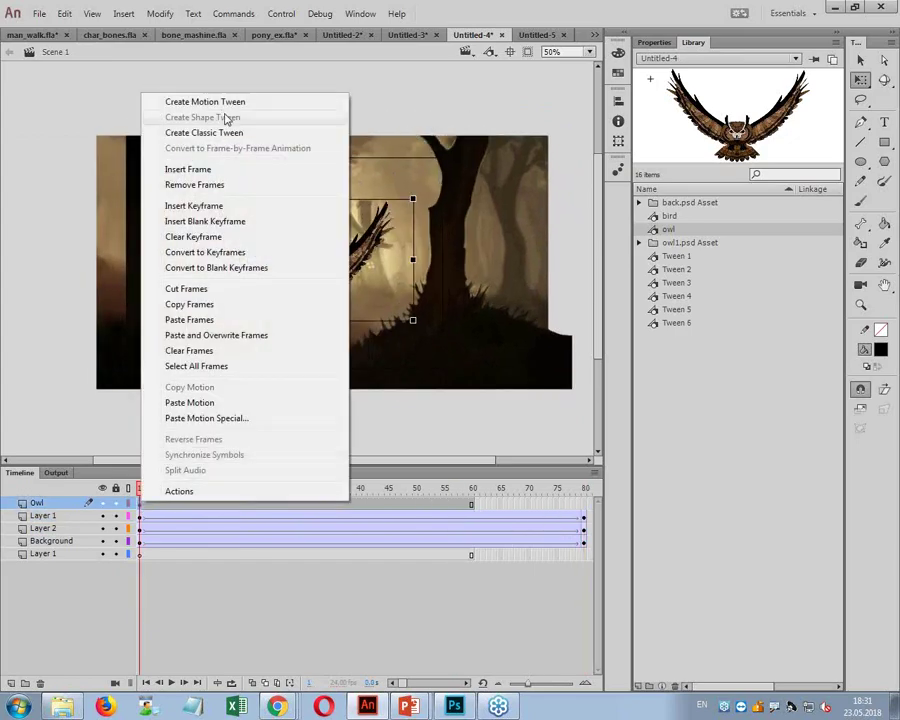
left_click(204, 132)
left_click_drag(414, 199, 378, 227)
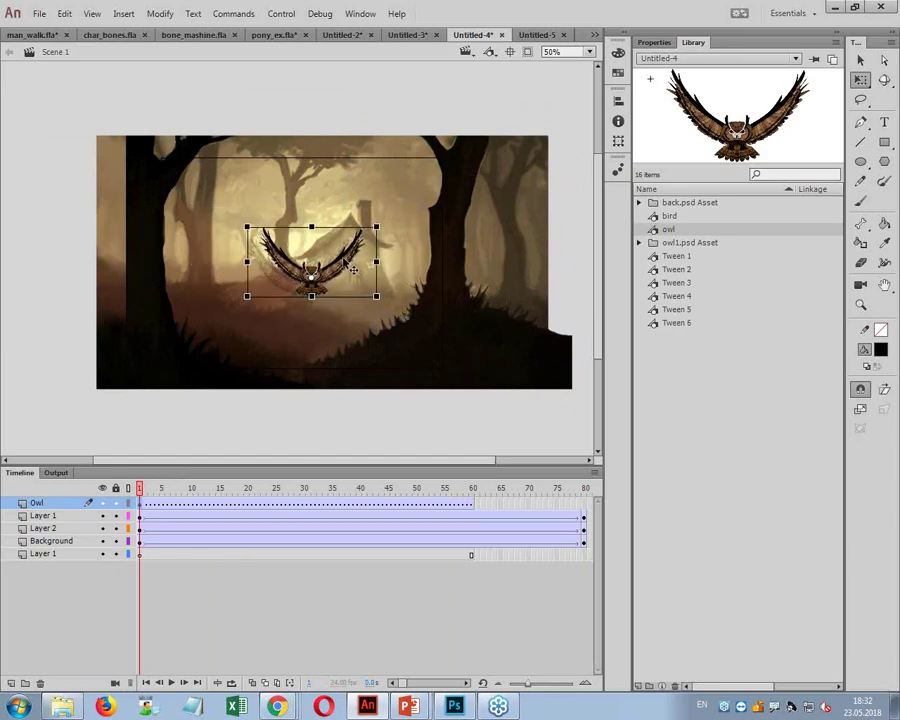
left_click(584, 505)
key("F6")
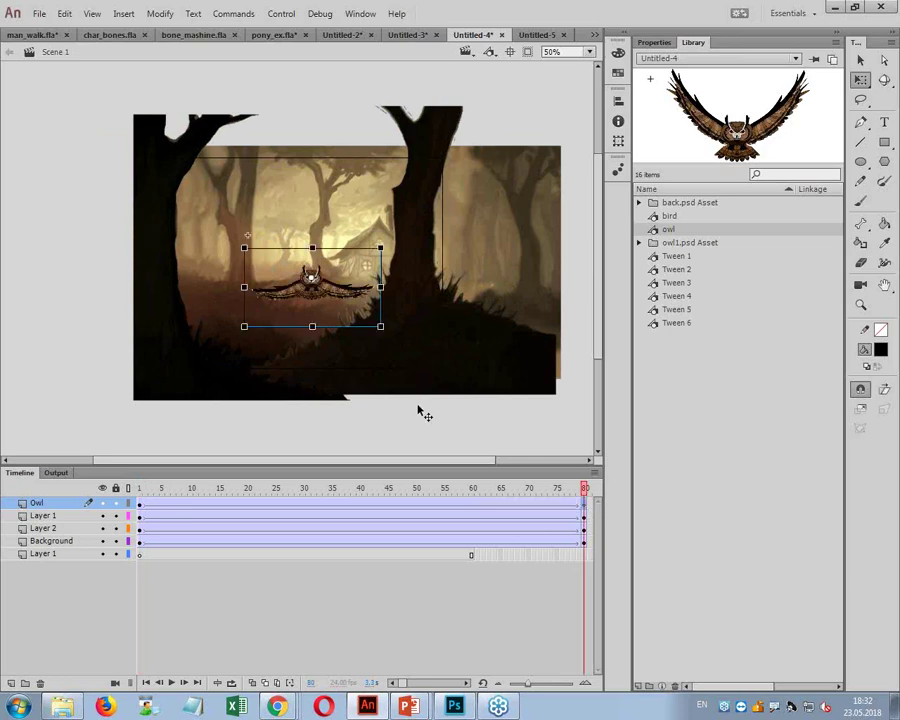
Step: At frame 80, enlarge the owl until its wings extend well beyond both sides of the stage
left_click_drag(381, 327, 472, 394)
left_click_drag(342, 316, 348, 310)
left_click_drag(478, 388, 660, 530)
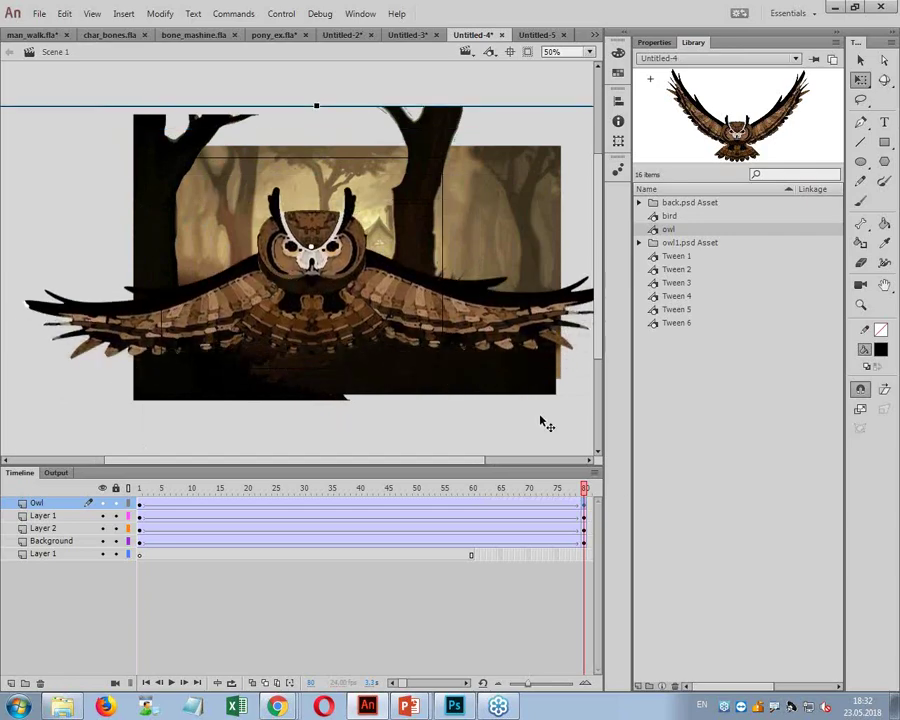
left_click_drag(416, 418, 368, 410)
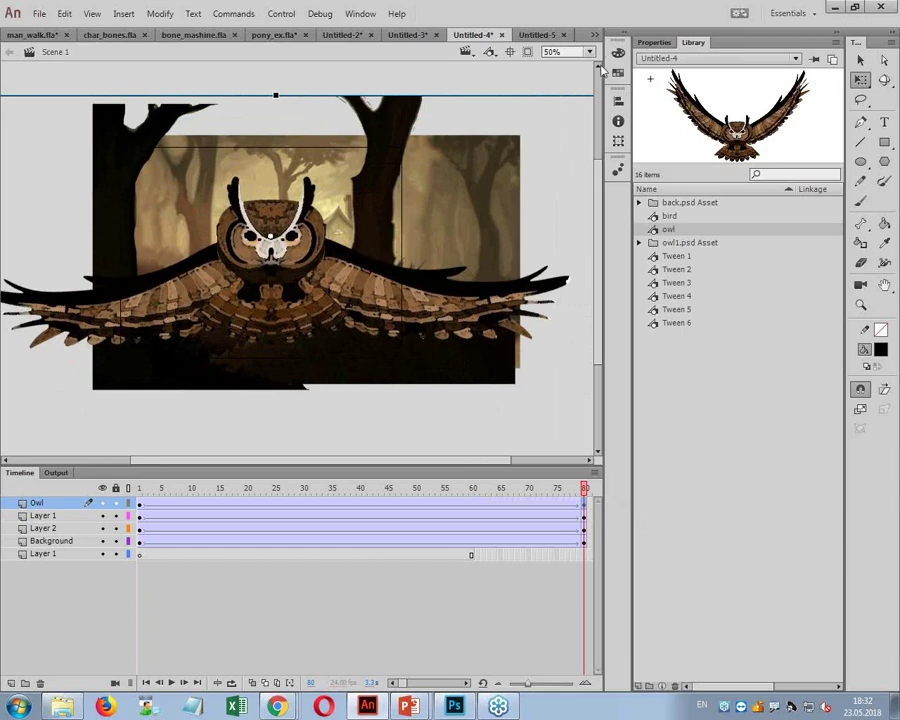
type("40")
key("Return")
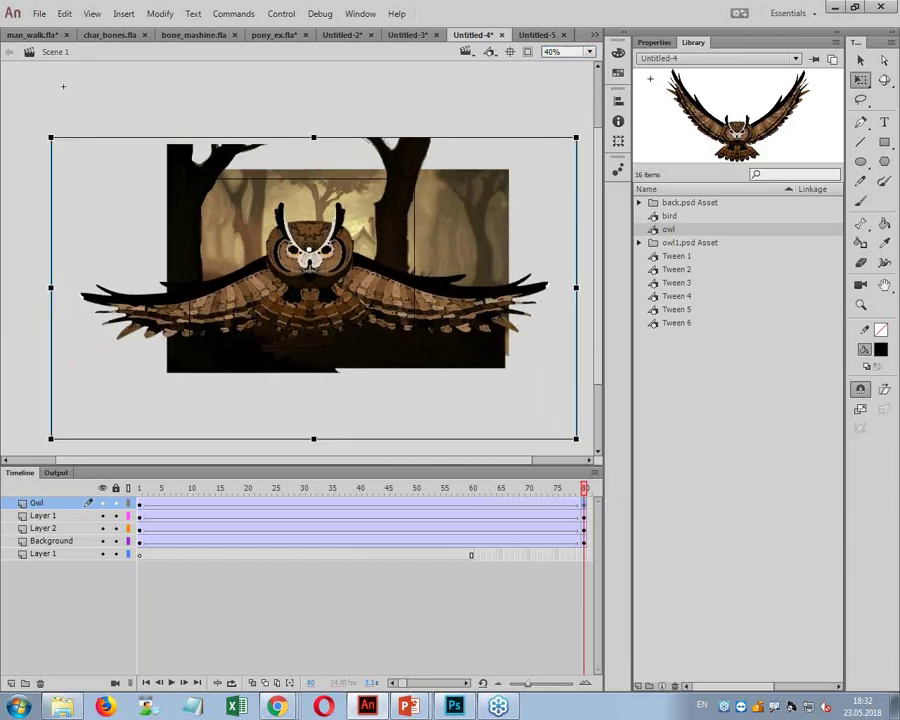
left_click_drag(51, 139, 7, 118)
Step: Play the animation and preview it as a test movie, then close the preview
key("Return")
key("ctrl+Return")
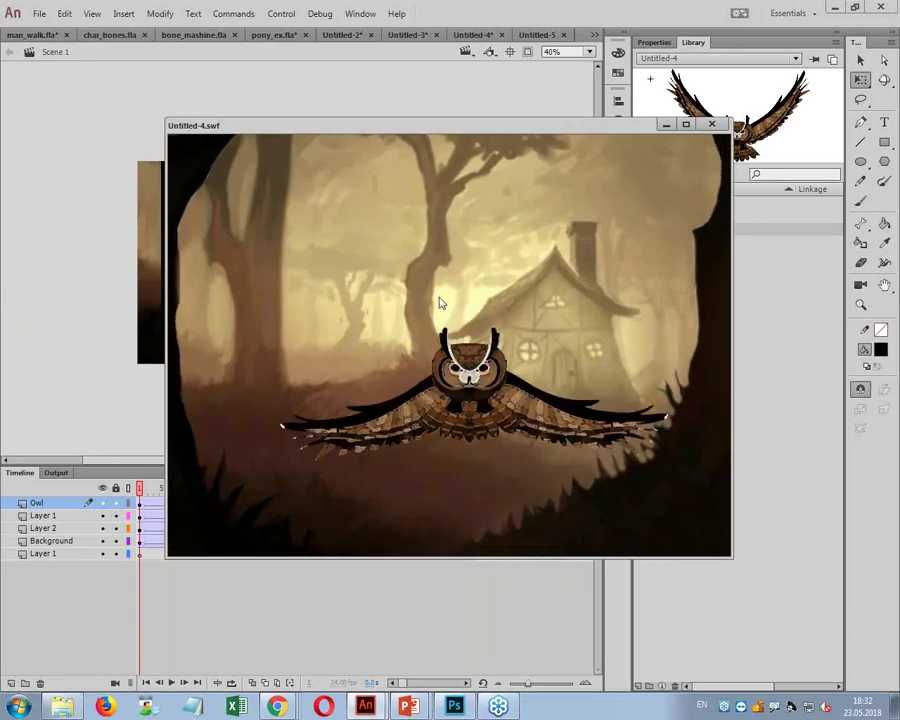
left_click(718, 121)
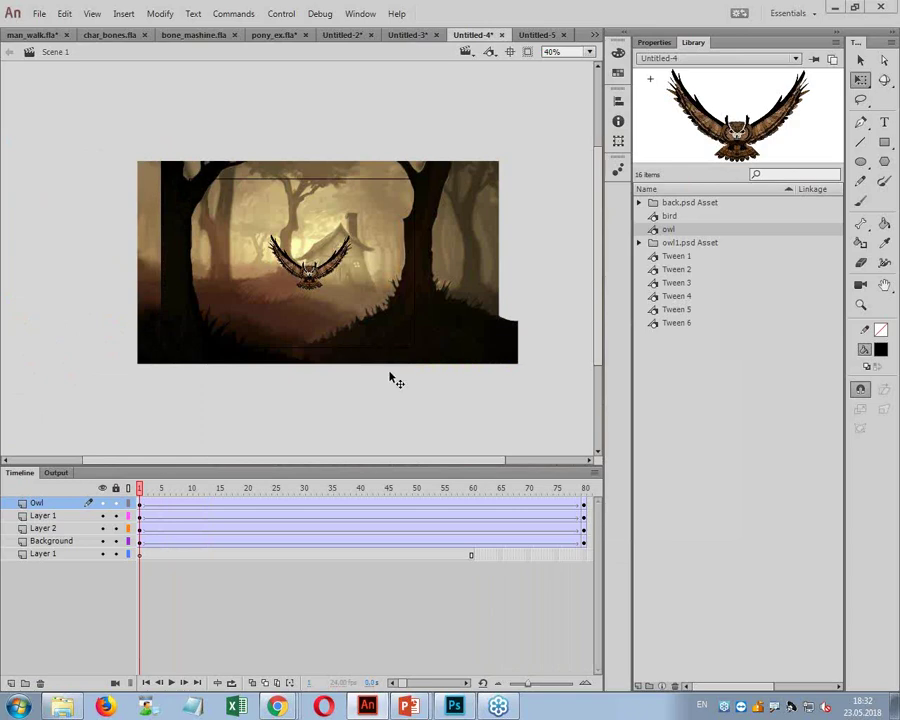
Step: Edit the right tree's symbol in place, scale its artwork down slightly, and return to the scene
left_click(442, 332)
double_click(442, 330)
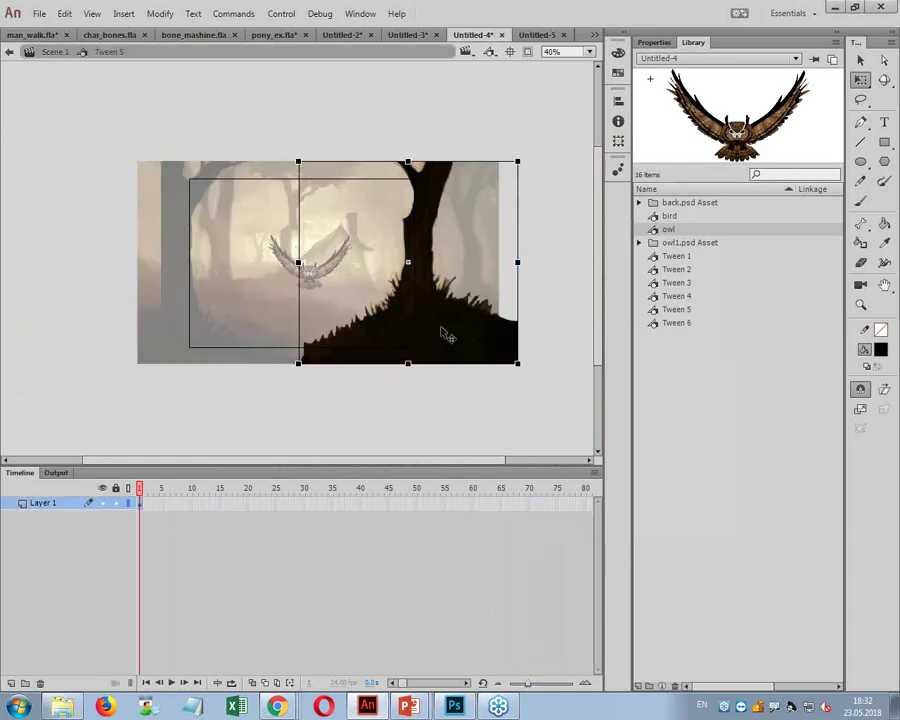
left_click_drag(516, 160, 505, 171)
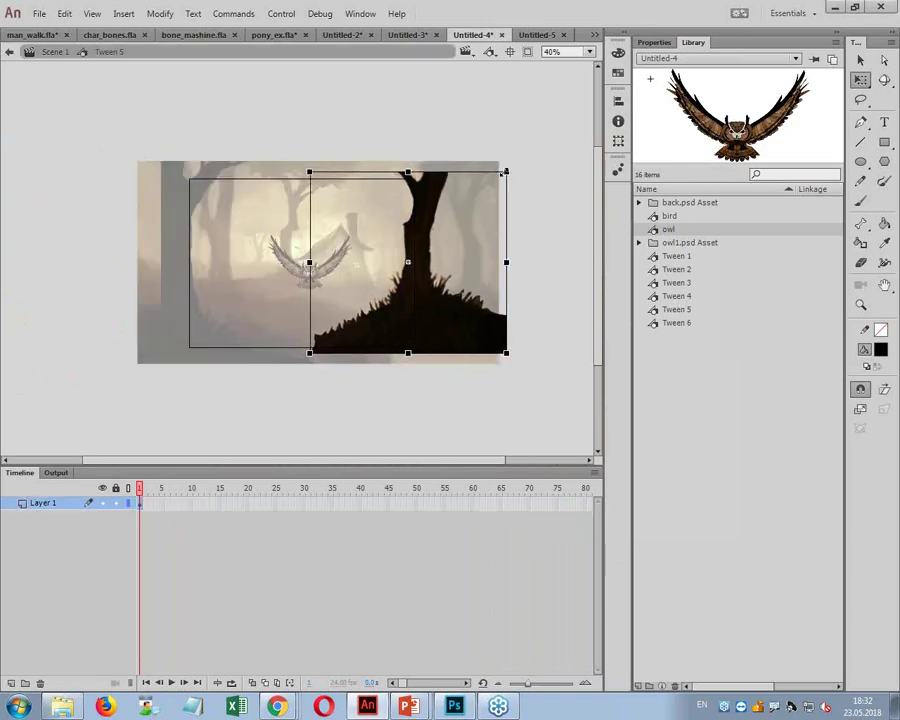
left_click(174, 380)
double_click(174, 380)
Step: Edit the left tree's symbol in place, scale its artwork down slightly, and return to the scene
double_click(150, 200)
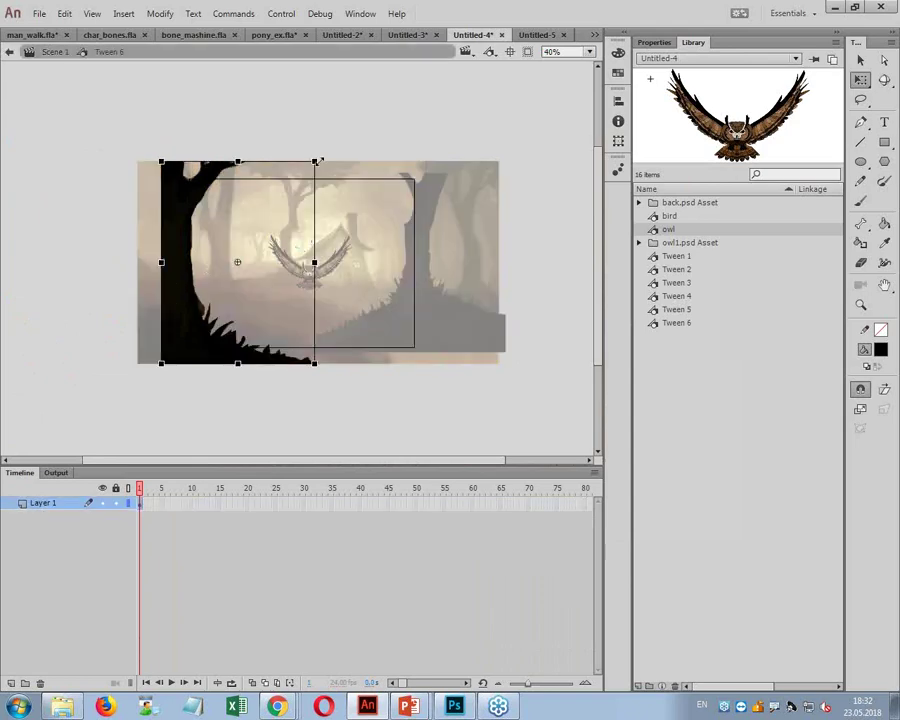
left_click_drag(312, 160, 307, 171)
double_click(230, 386)
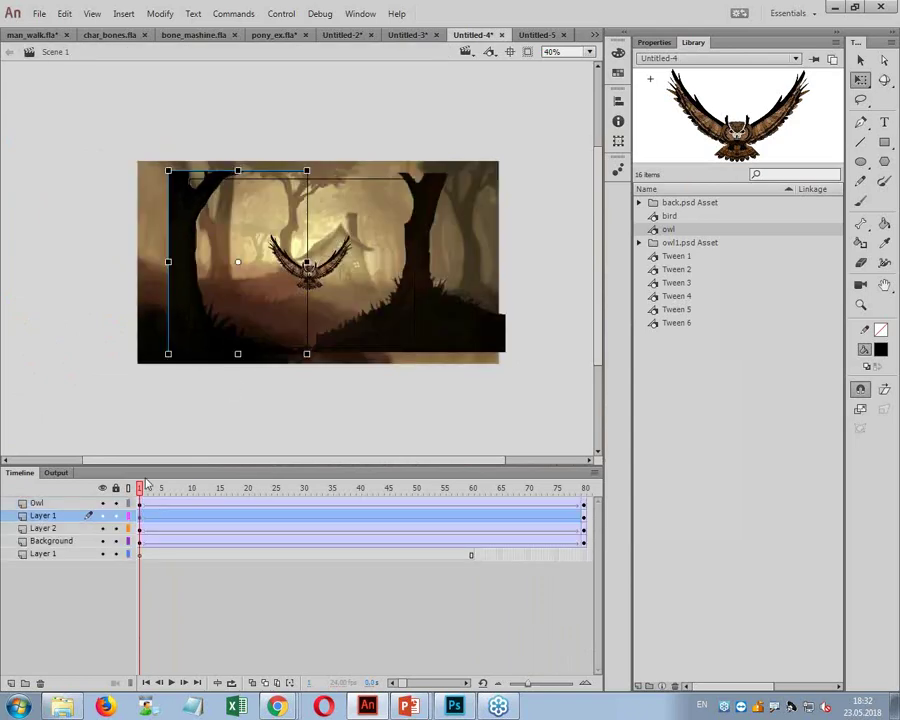
left_click_drag(228, 499, 66, 529)
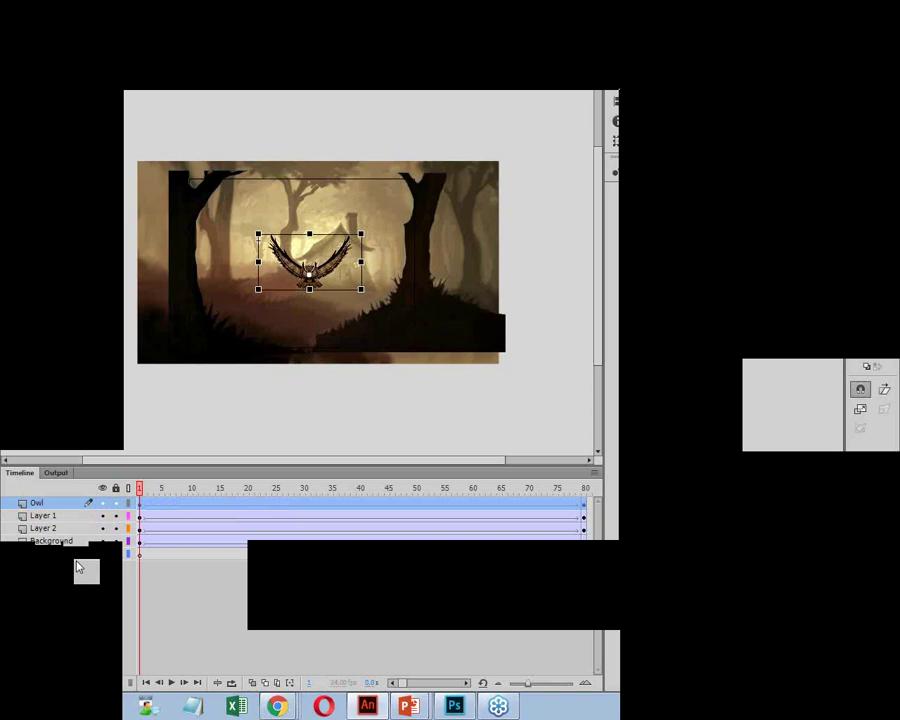
left_click(505, 374)
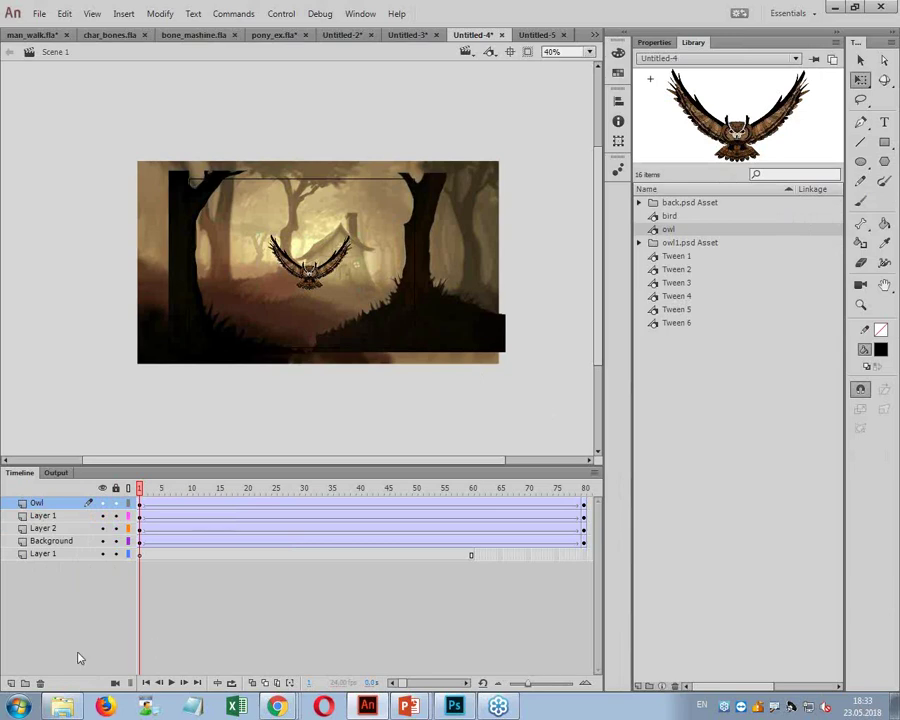
Step: Add a new layer above the Owl layer and name it Tuman
left_click(11, 684)
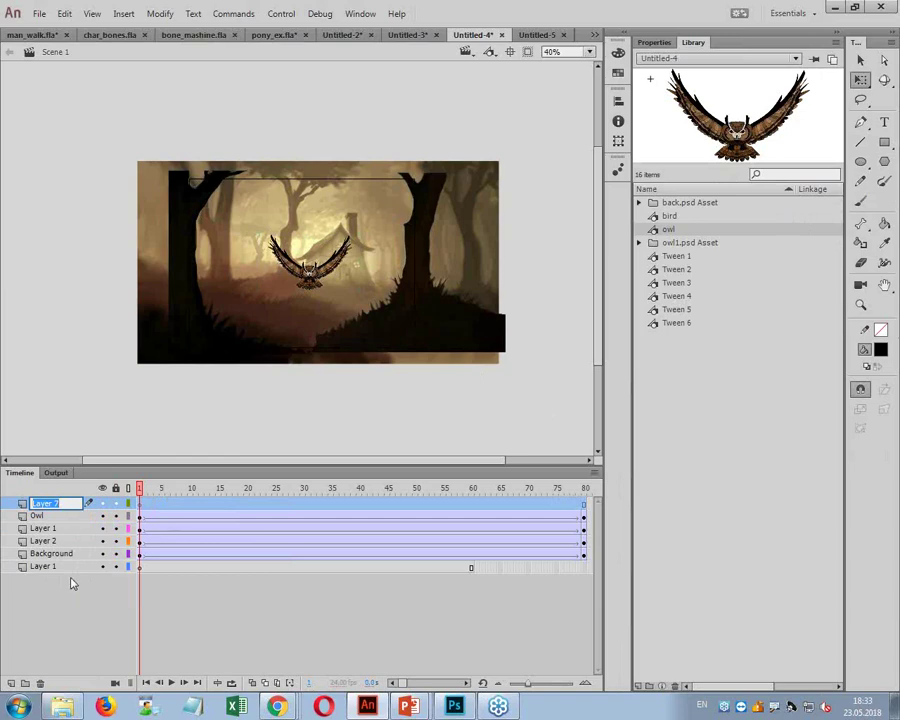
type("Tuman")
key("Return")
Step: With a white Brush at size 67, paint three long wavy horizontal strokes and four scattered dots across the scene on the Tuman layer
key("b")
left_click(655, 42)
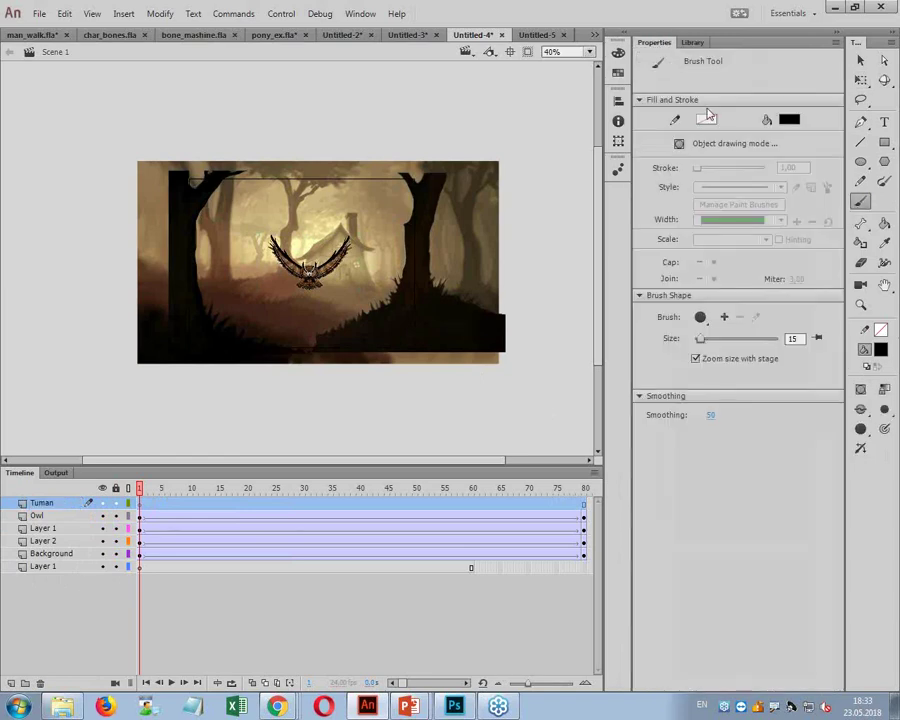
left_click(789, 119)
left_click(584, 211)
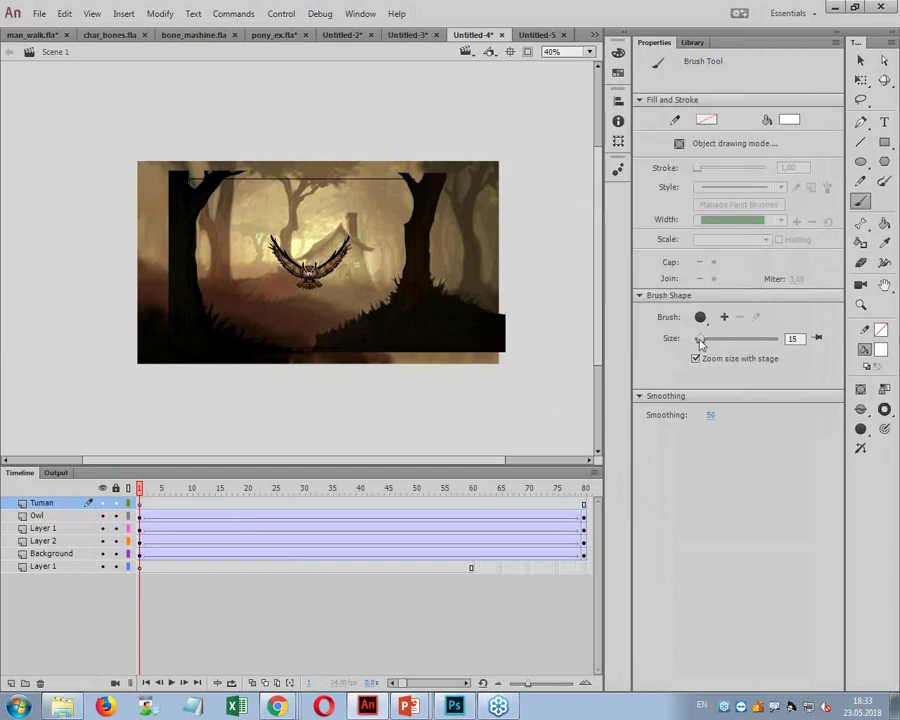
key("bracketright")
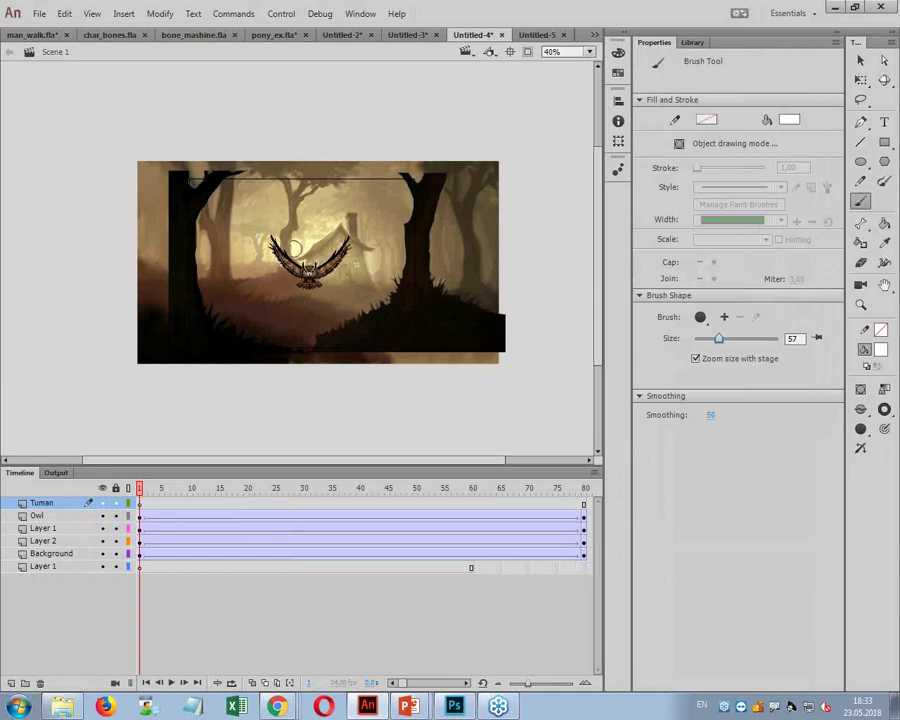
key("bracketright")
key("bracketright")
key("bracketright")
key("bracketright")
mouse_move(135, 220)
left_mouse_down()
mouse_move(303, 212)
mouse_move(468, 183)
left_mouse_up()
mouse_move(148, 268)
left_mouse_down()
mouse_move(257, 258)
mouse_move(478, 265)
left_mouse_up()
mouse_move(450, 335)
left_mouse_down()
mouse_move(228, 320)
mouse_move(163, 332)
left_mouse_up()
left_click(372, 243)
left_click(271, 186)
left_click(228, 292)
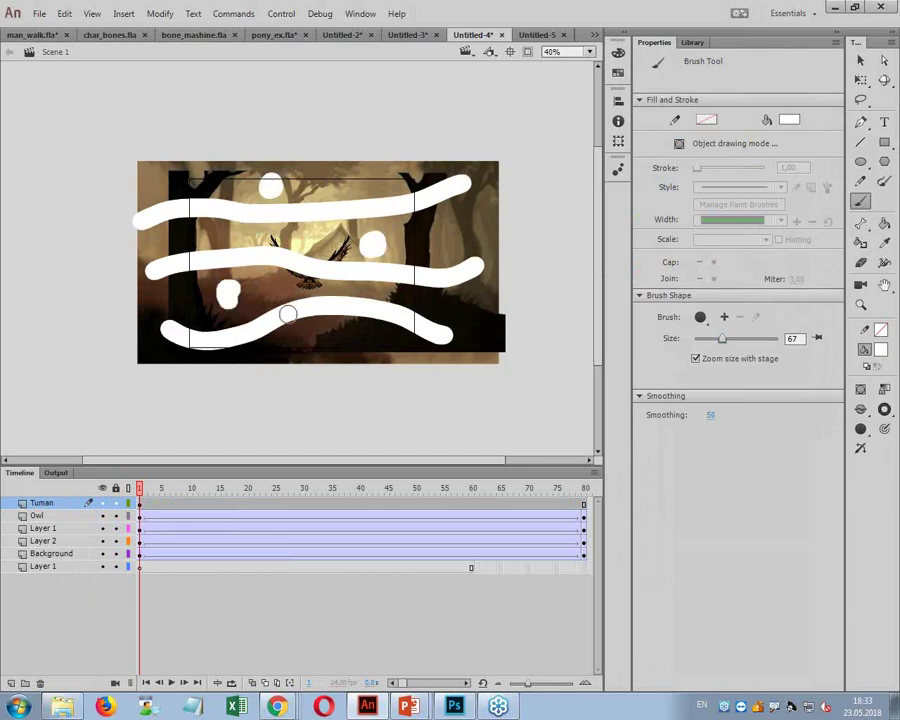
left_click(330, 339)
Step: Reduce the brush size to 38 and paint a few thinner, shorter white strokes in the upper half of the scene
key("bracketleft")
key("bracketleft")
key("bracketleft")
key("bracketleft")
key("bracketleft")
left_click_drag(440, 240, 276, 239)
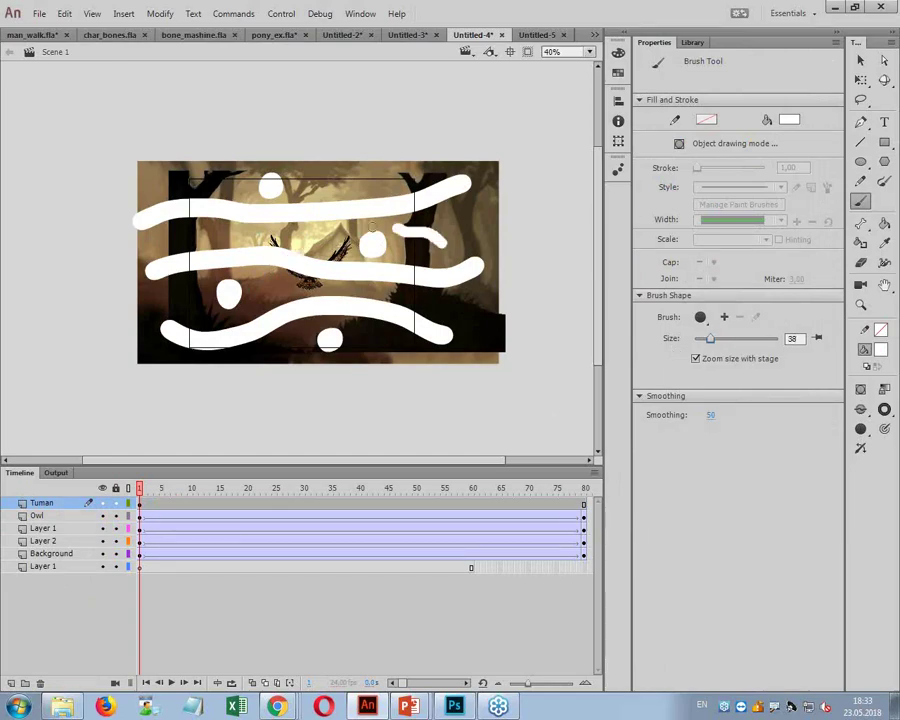
left_click_drag(358, 185, 310, 190)
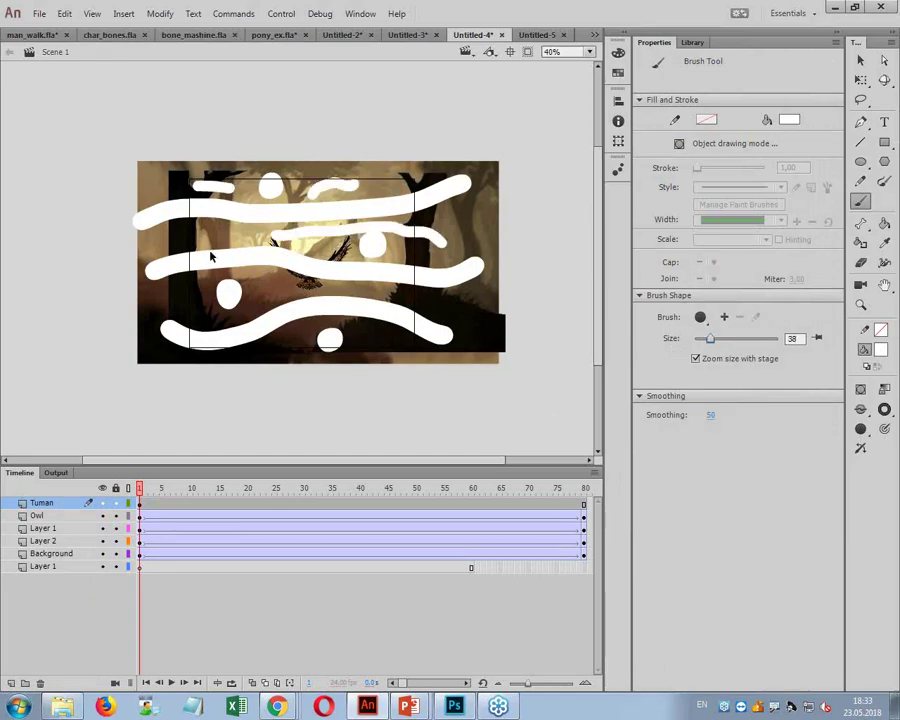
Step: Convert all the white brush strokes on the Tuman layer into a Movie Clip symbol named Symbol 1
left_click(141, 504)
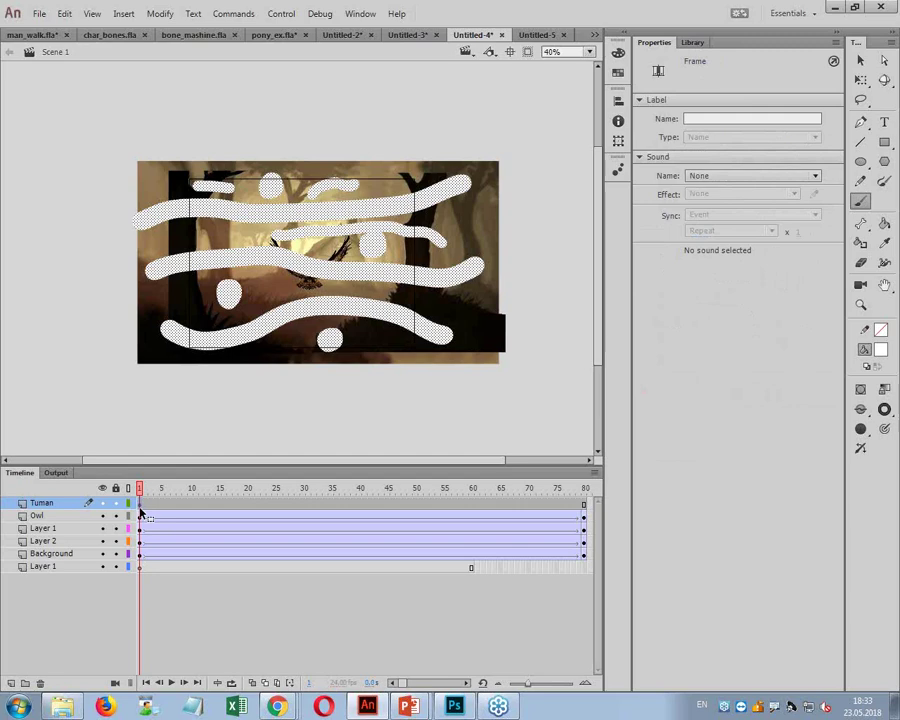
key("F8")
left_click(476, 150)
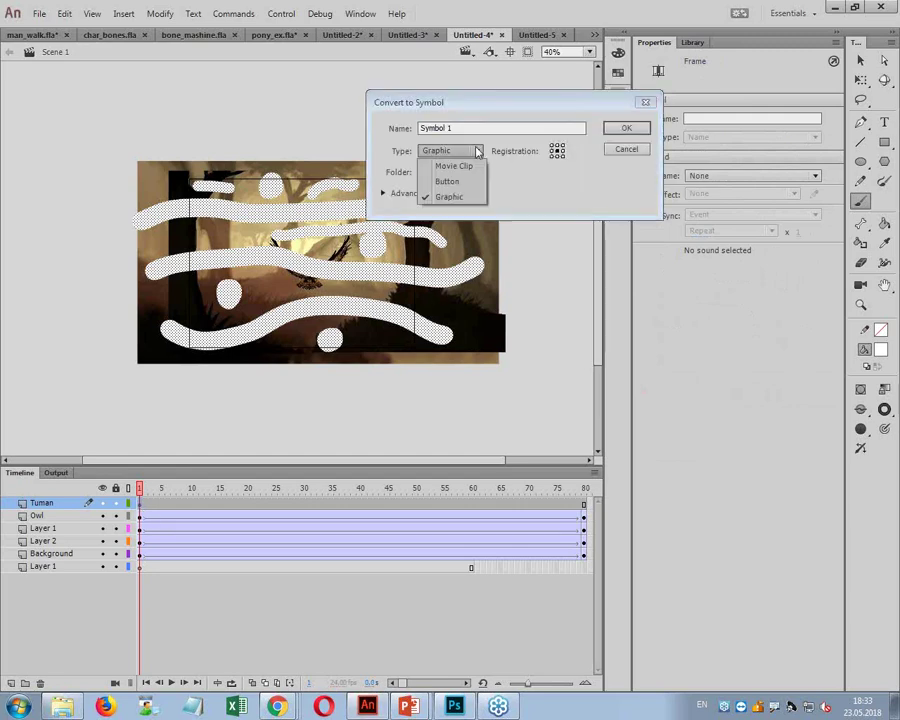
left_click(453, 166)
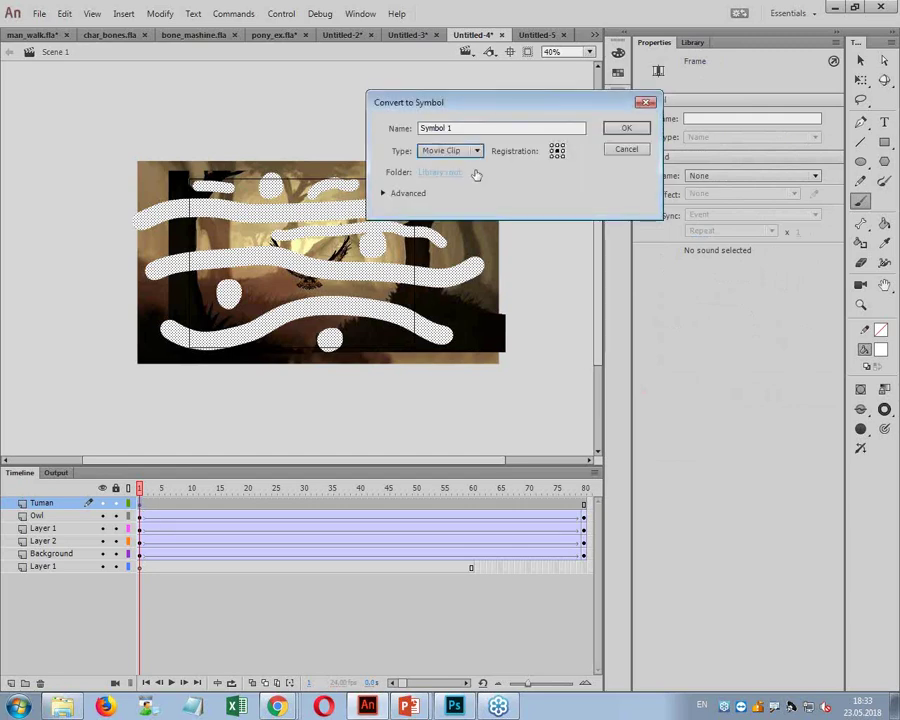
left_click(625, 129)
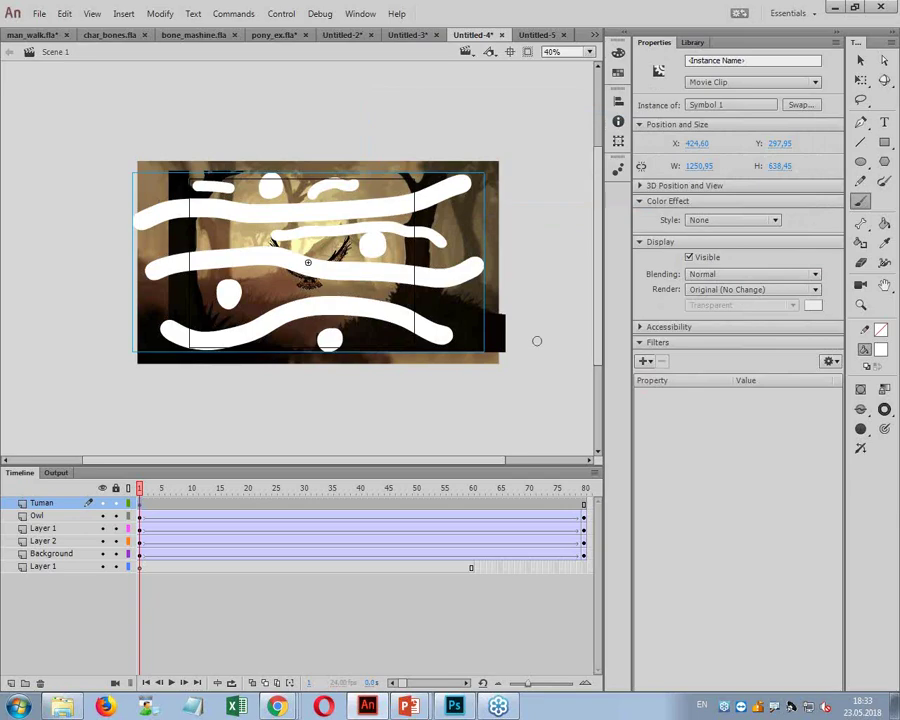
Step: Add a Blur filter to the fog movie clip with Blur X and Blur Y of 200 px
left_click(650, 363)
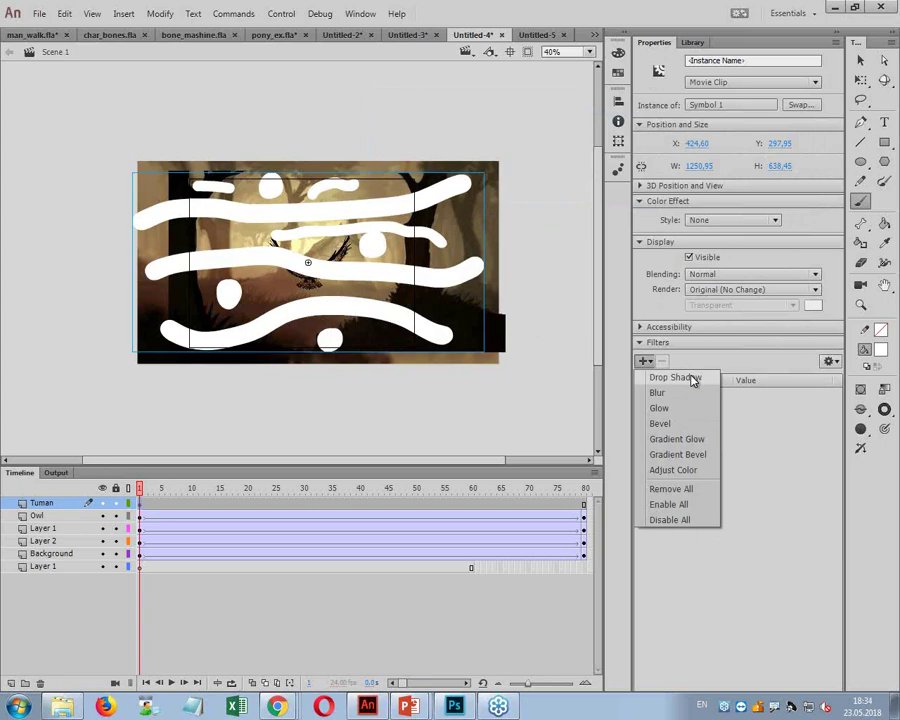
left_click(674, 395)
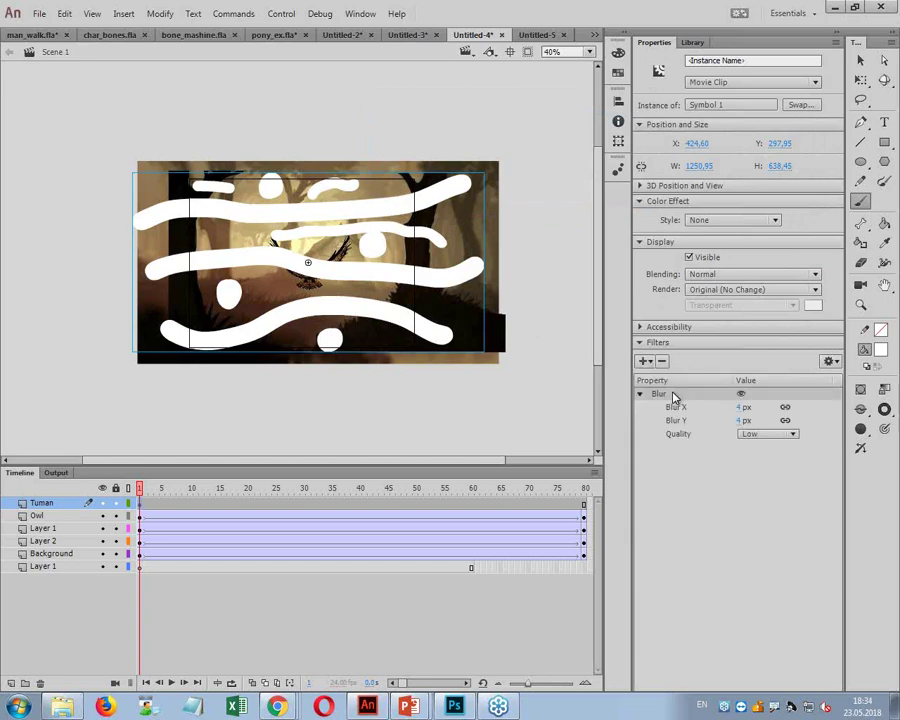
left_click_drag(740, 410, 862, 408)
type("200")
key("Return")
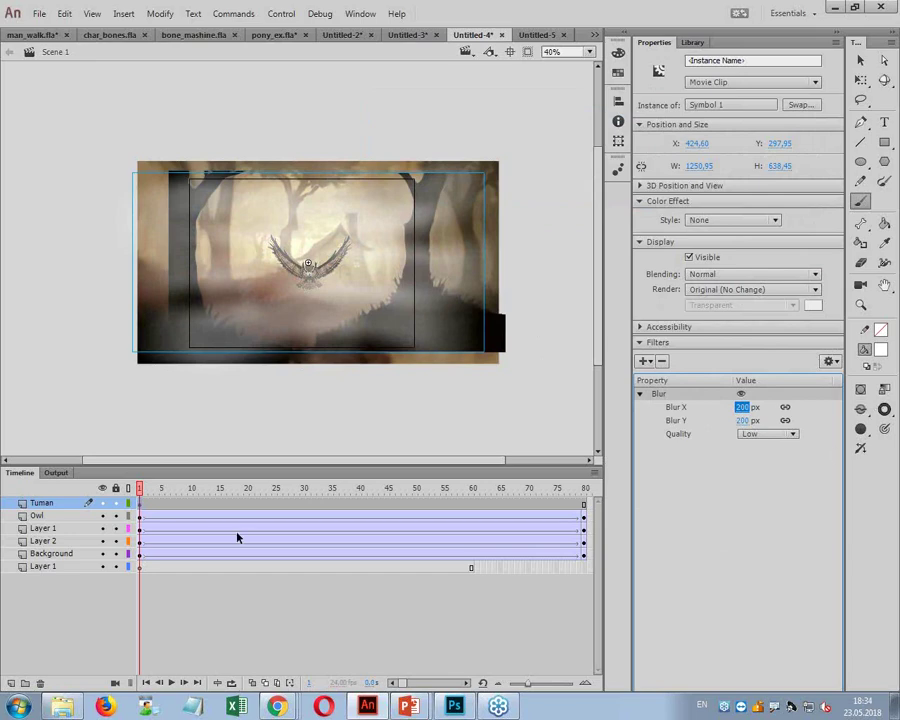
Step: Create a classic tween on the Tuman layer and shift the fog to the left at frame 1
right_click(141, 503)
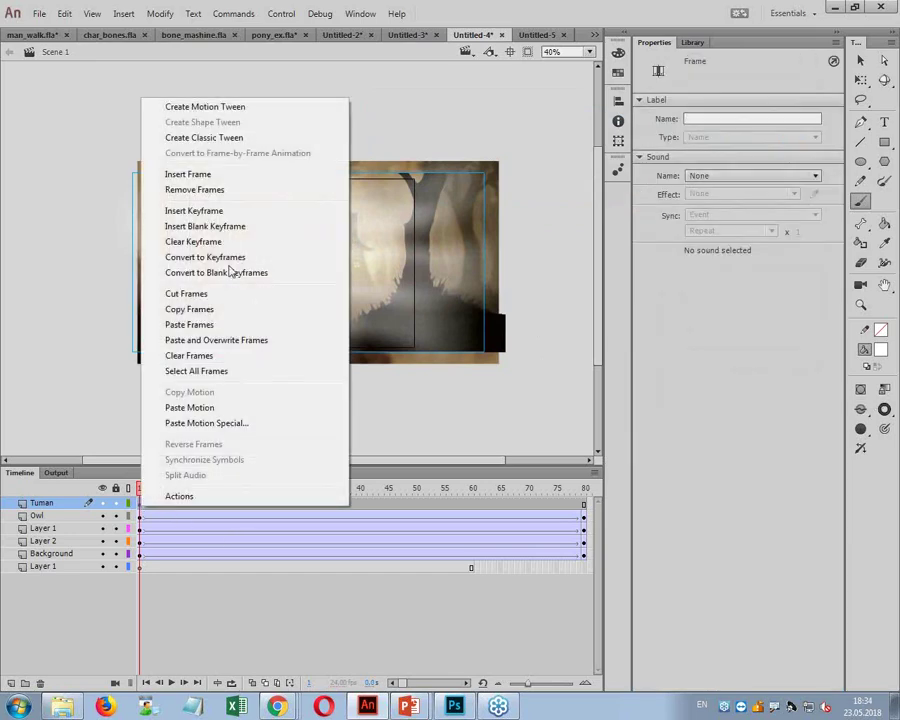
left_click(221, 137)
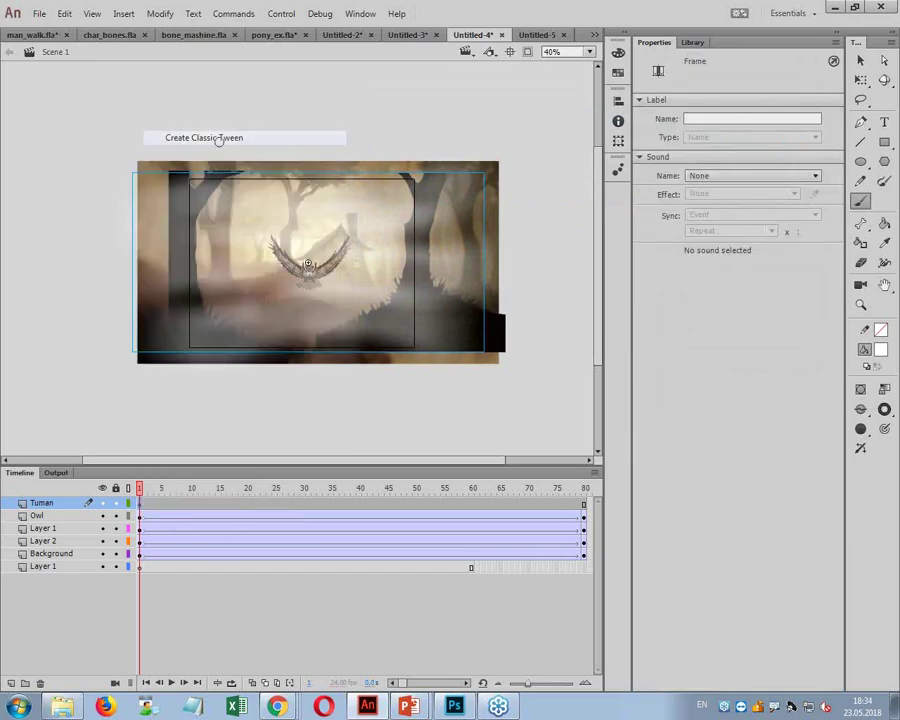
key("v")
left_click(340, 312)
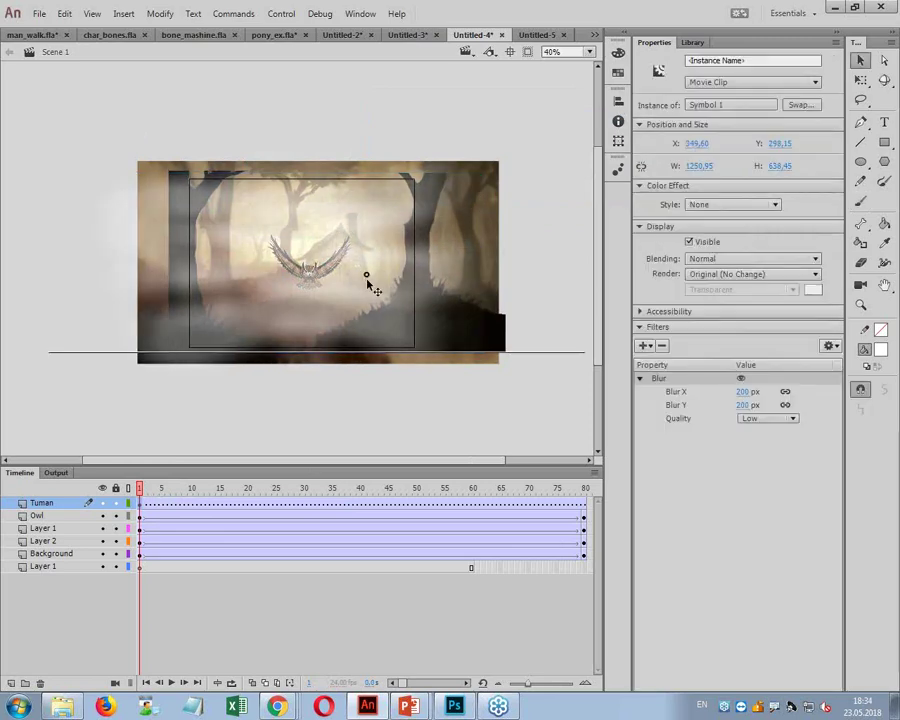
Step: Insert a keyframe on the Tuman layer at frame 80 and move the fog right to an X position of about 512
left_click(585, 507)
left_click(208, 258)
left_click_drag(208, 258, 231, 261)
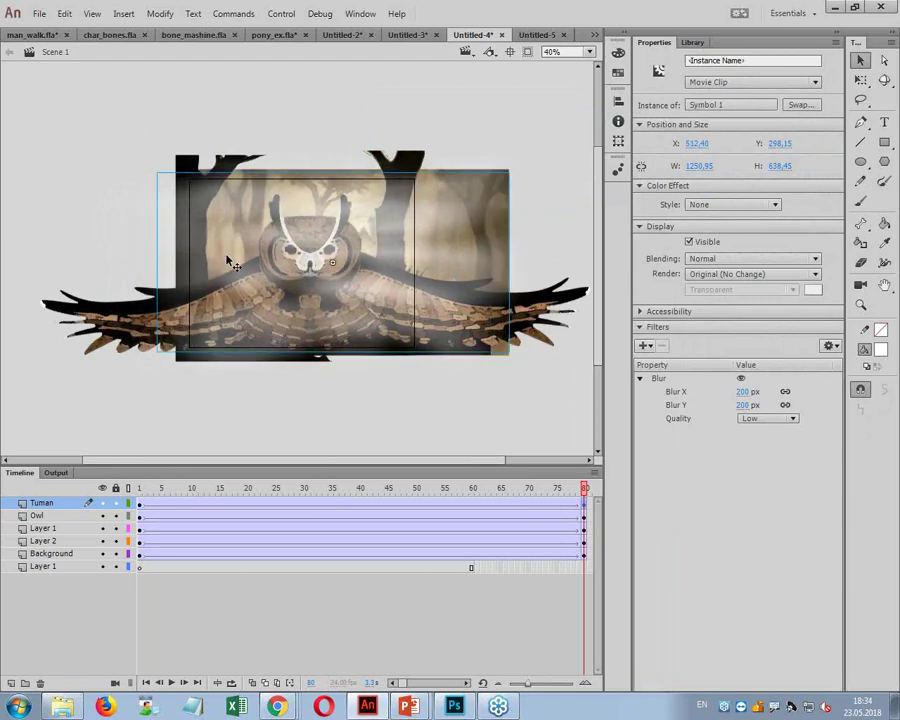
left_click(368, 404)
Step: Preview the foggy animation as a test movie, close it, and return the playhead to frame 1
key("ctrl+Return")
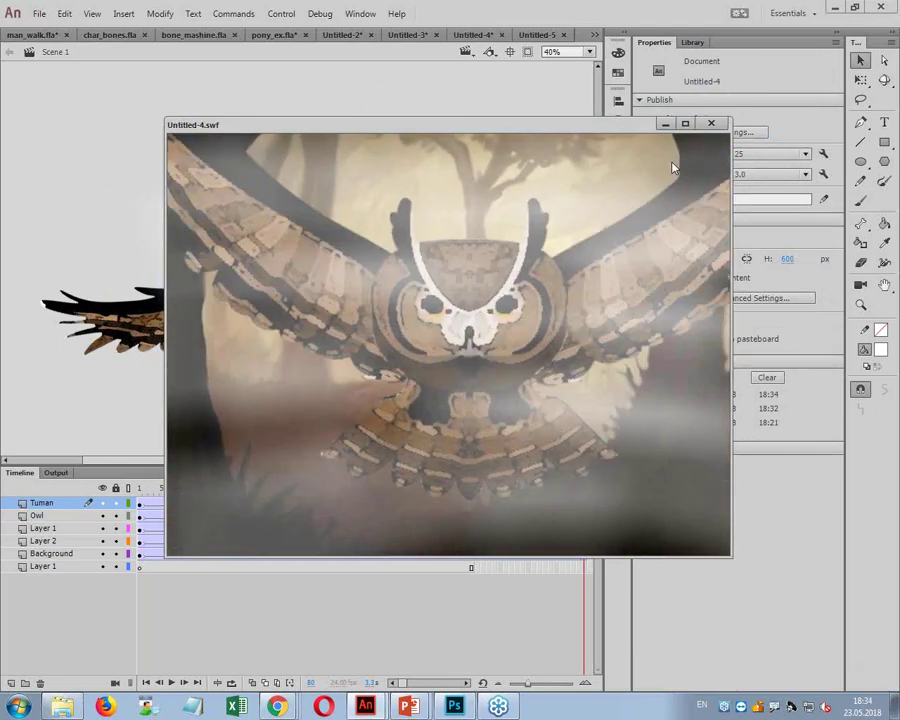
left_click(711, 123)
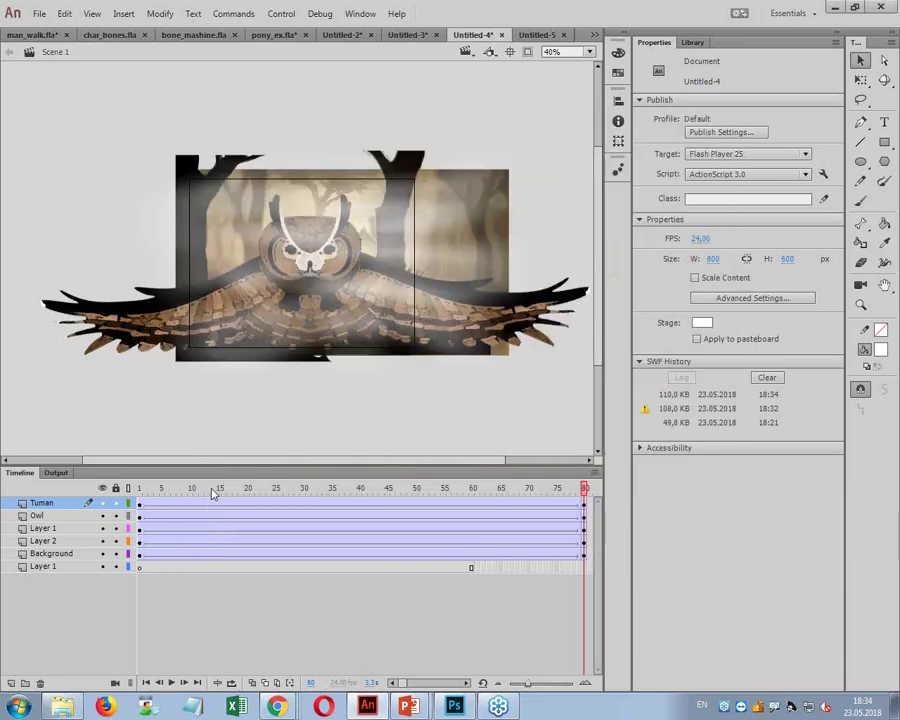
left_click_drag(213, 488, 128, 503)
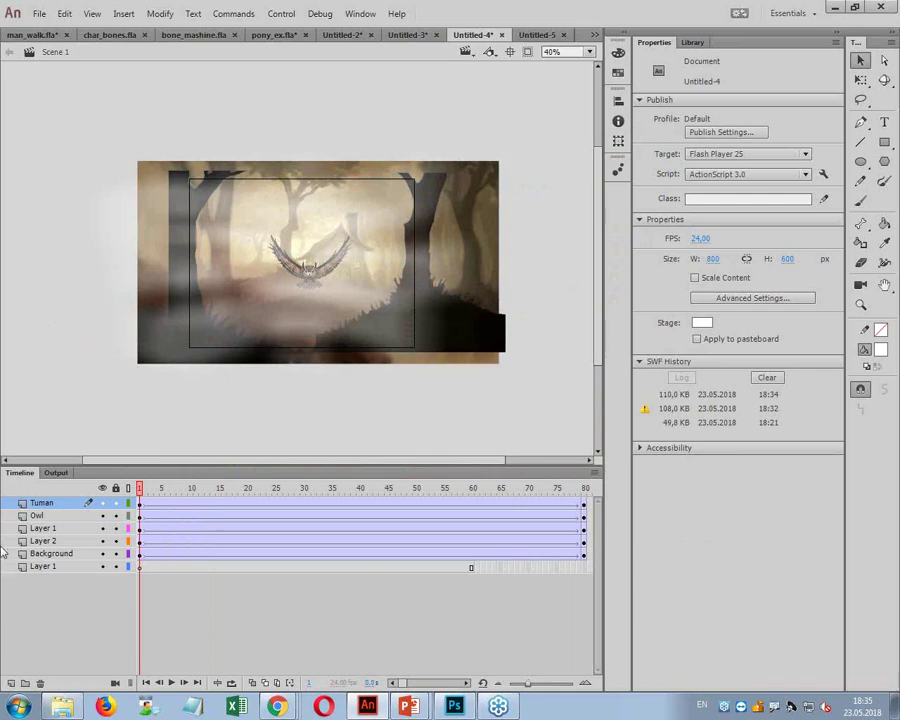
Step: Export the forest animation as the 800 × 600 px video Untitled-4.mov with Adobe Media Encoder conversion turned off
left_click(38, 14)
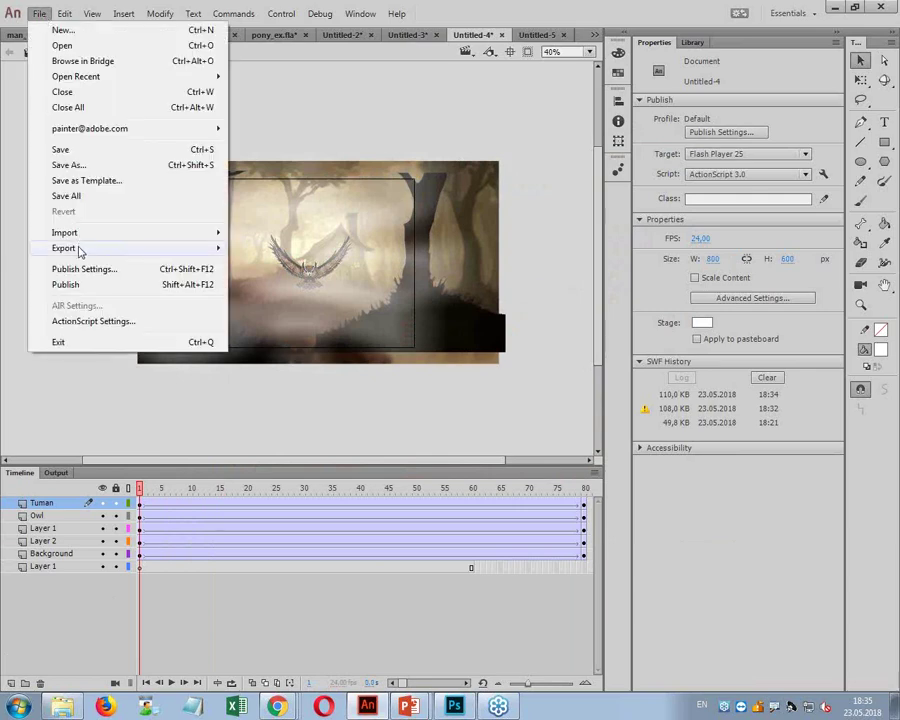
mouse_move(85, 249)
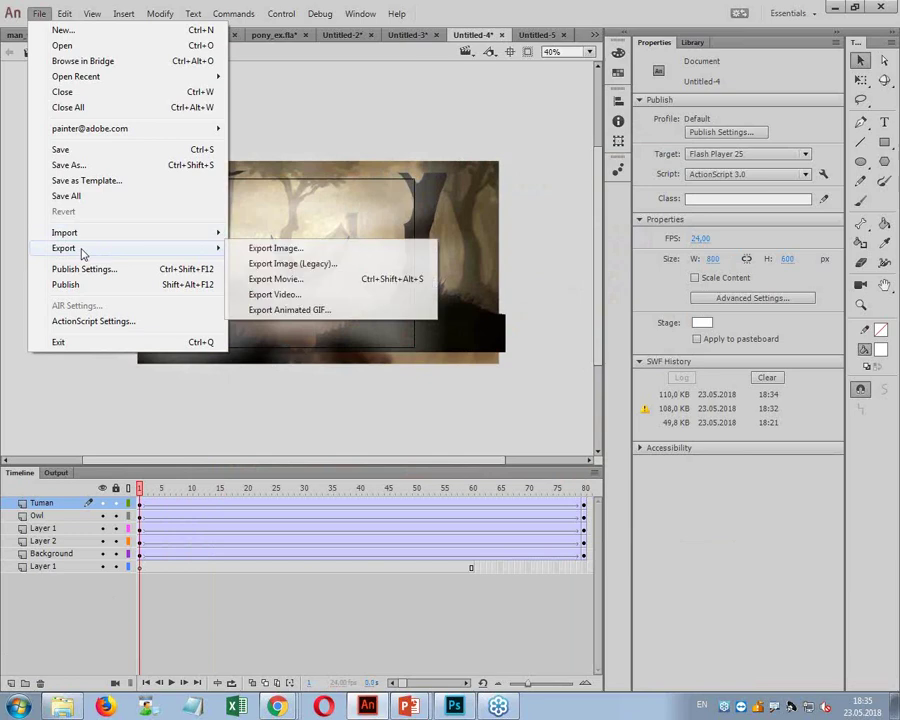
left_click(314, 297)
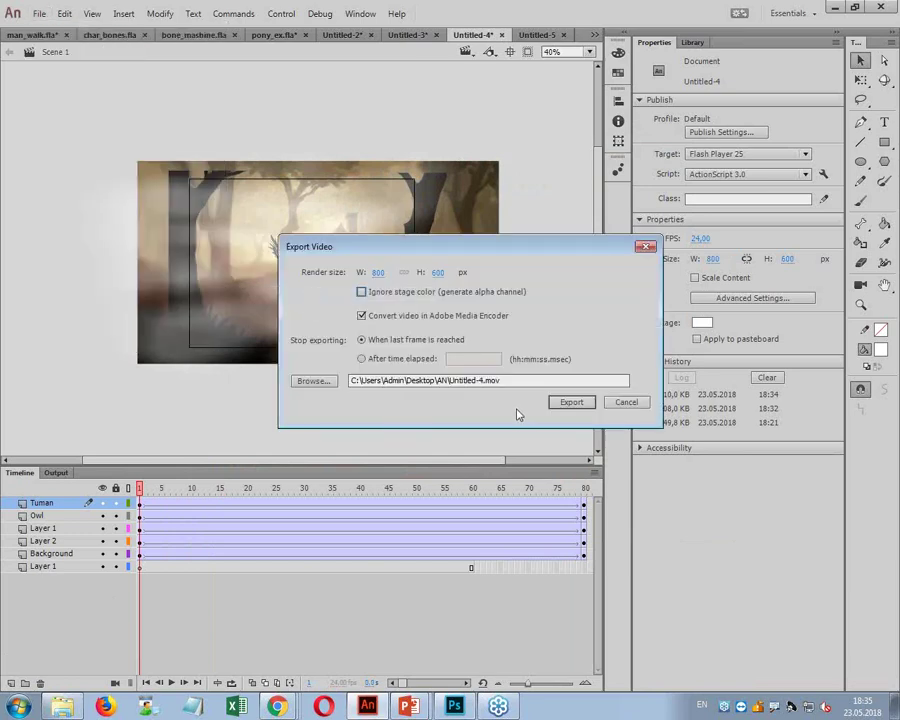
left_click(414, 315)
left_click(568, 403)
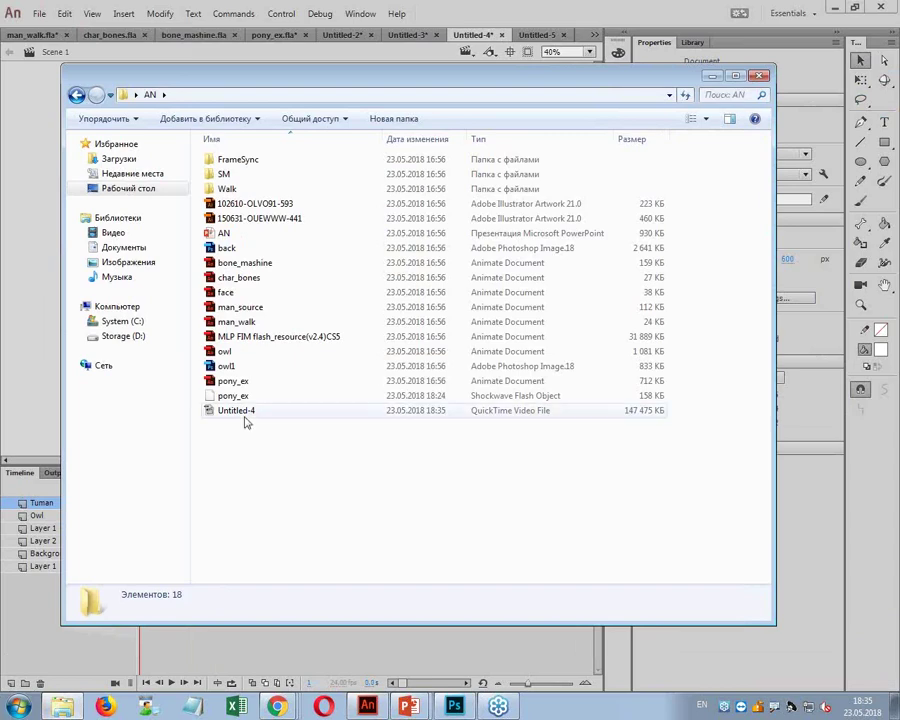
Step: Play the exported Untitled-4 video from the AN folder, then close the player and put the folder window away
left_click(244, 414)
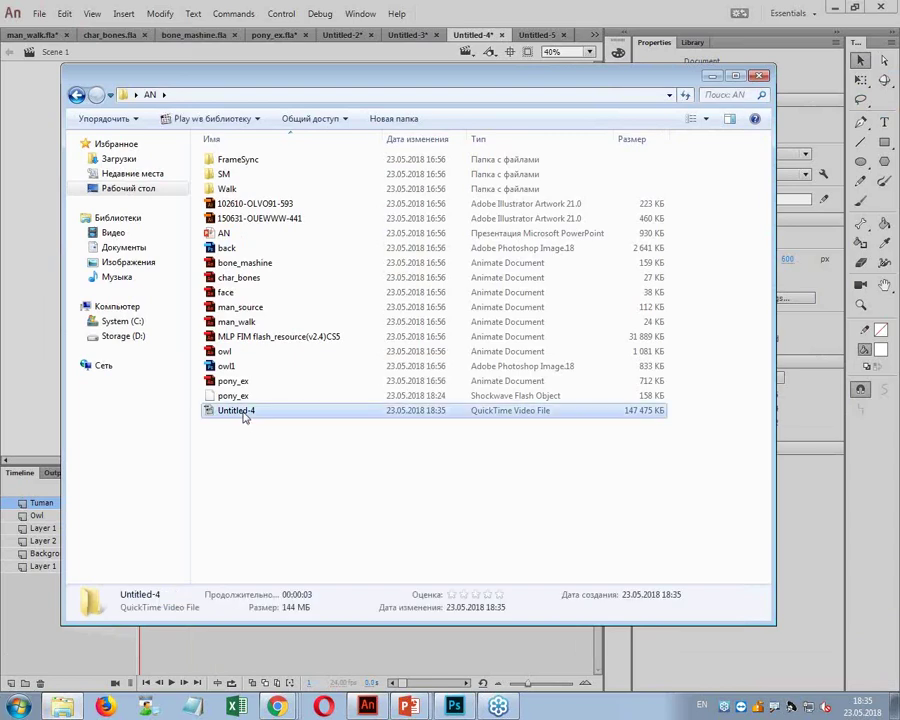
double_click(240, 414)
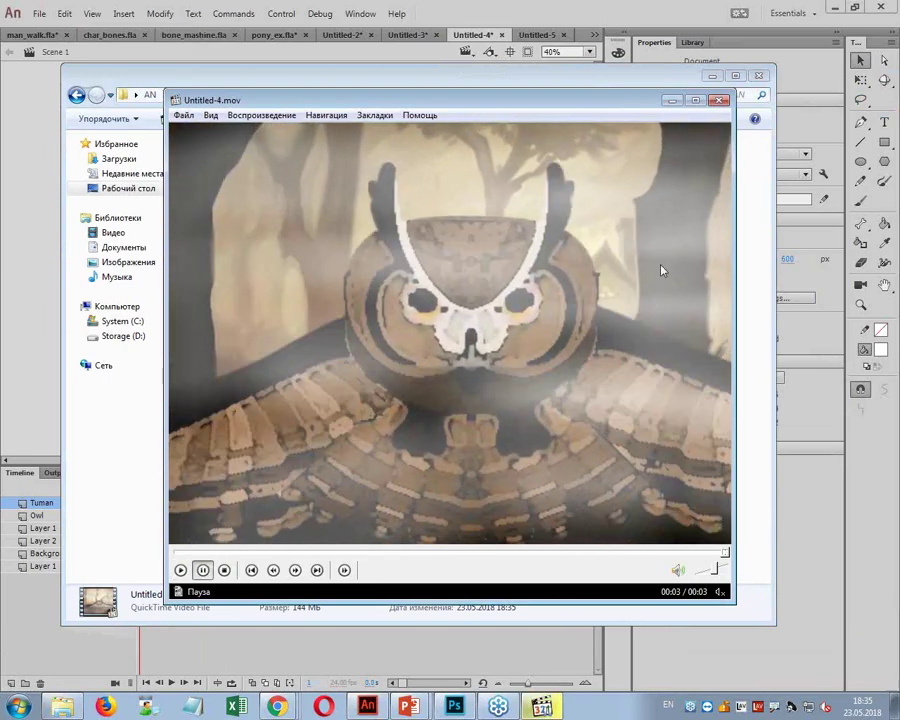
left_click(718, 99)
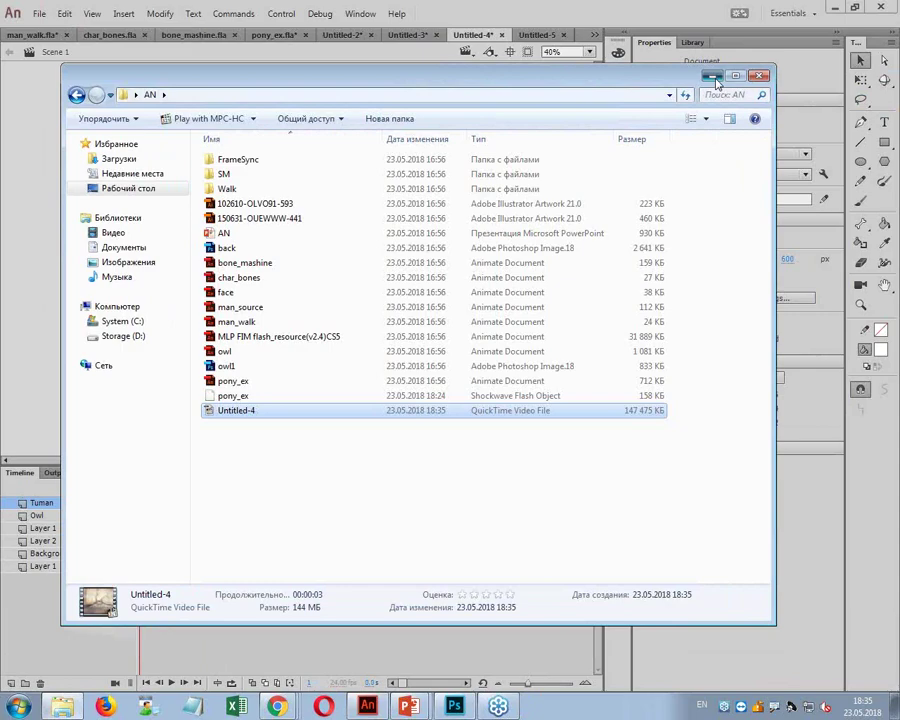
left_click(713, 78)
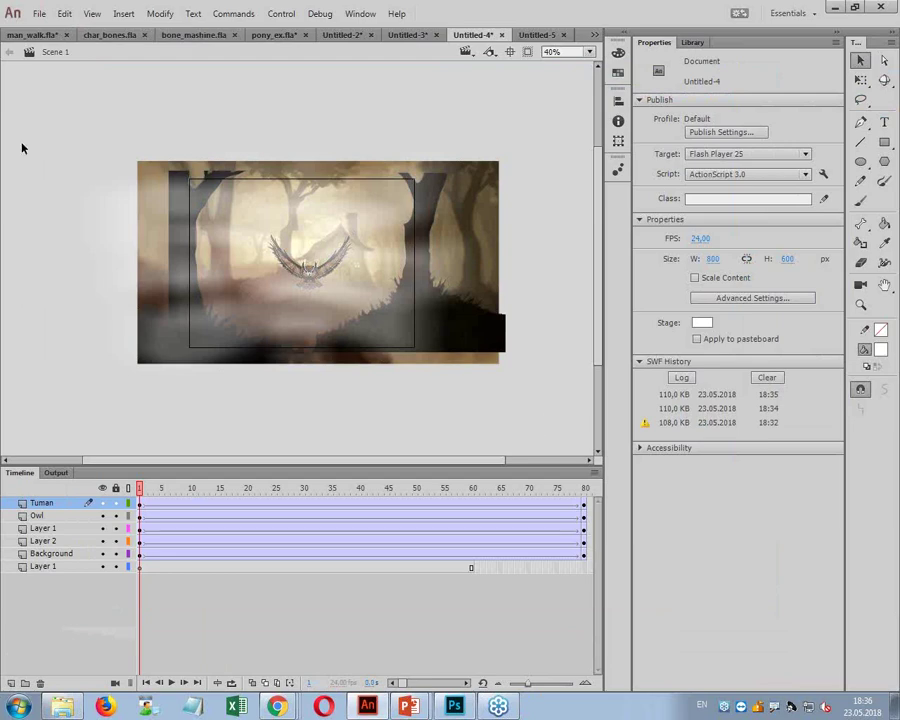
Step: Switch to the man_walk.fla document and shift the whole character right to the middle of the stage
left_click(30, 35)
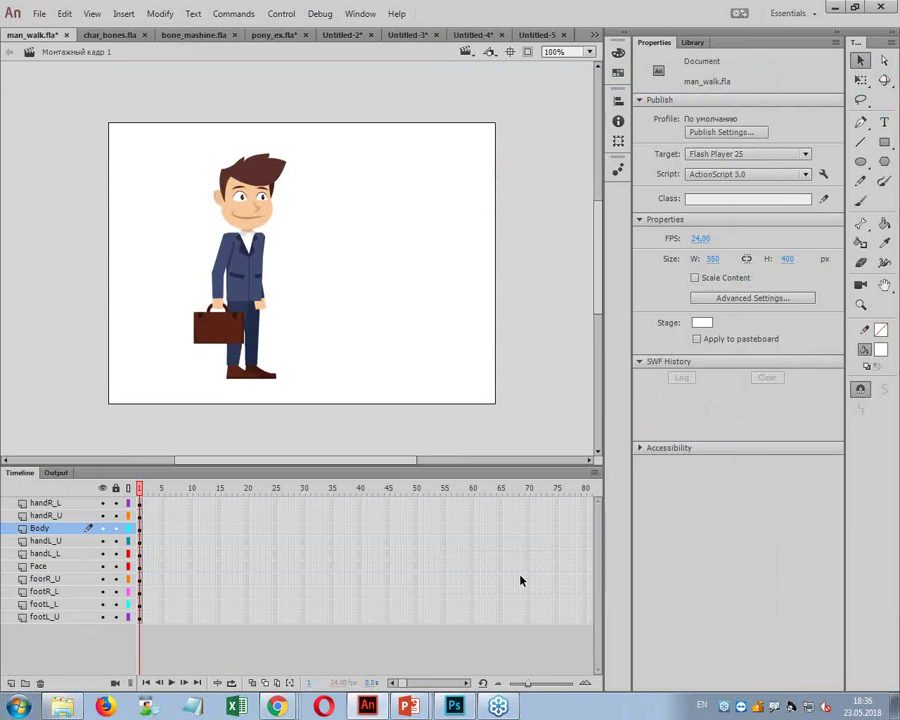
left_click_drag(160, 137, 318, 275)
left_click(390, 313)
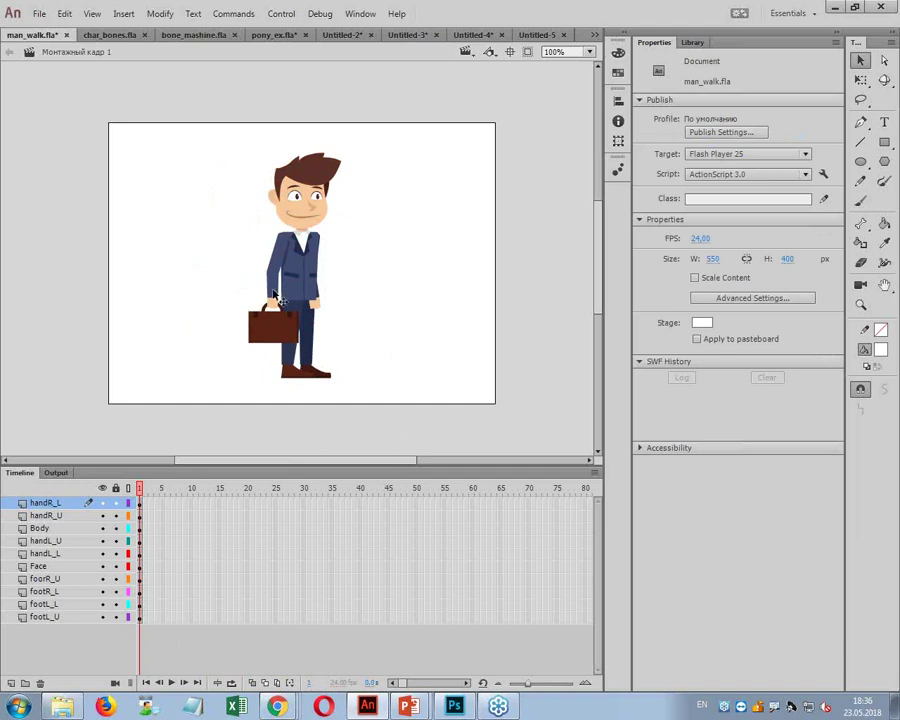
Step: Convert the briefcase forearm on handR_L and the upper arm on handR_U into separate movie clip symbols
left_click(276, 334)
key("F8")
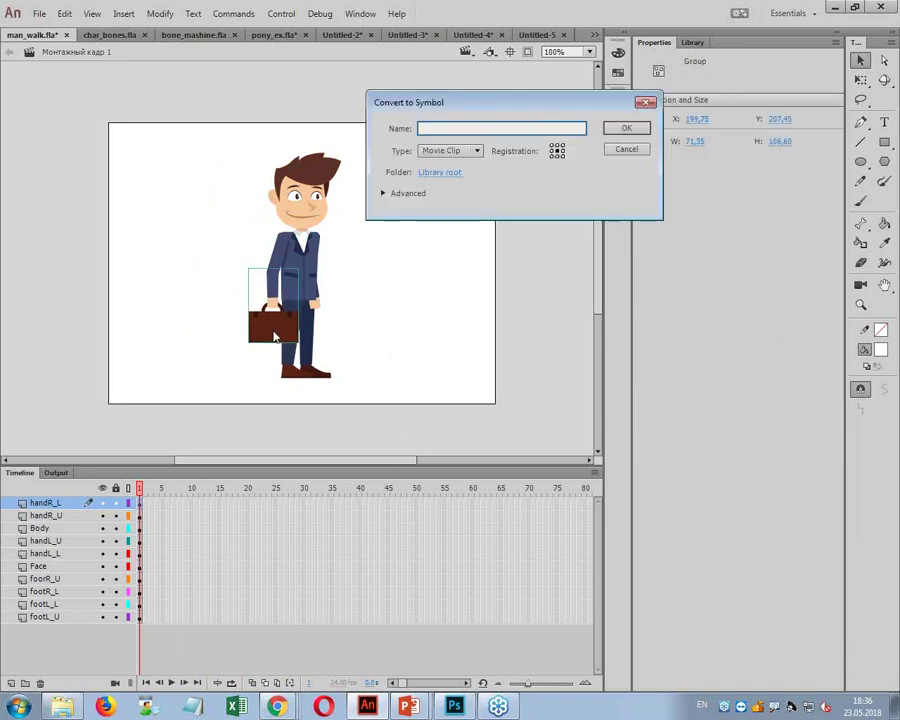
left_click(626, 128)
left_click(296, 292)
key("F8")
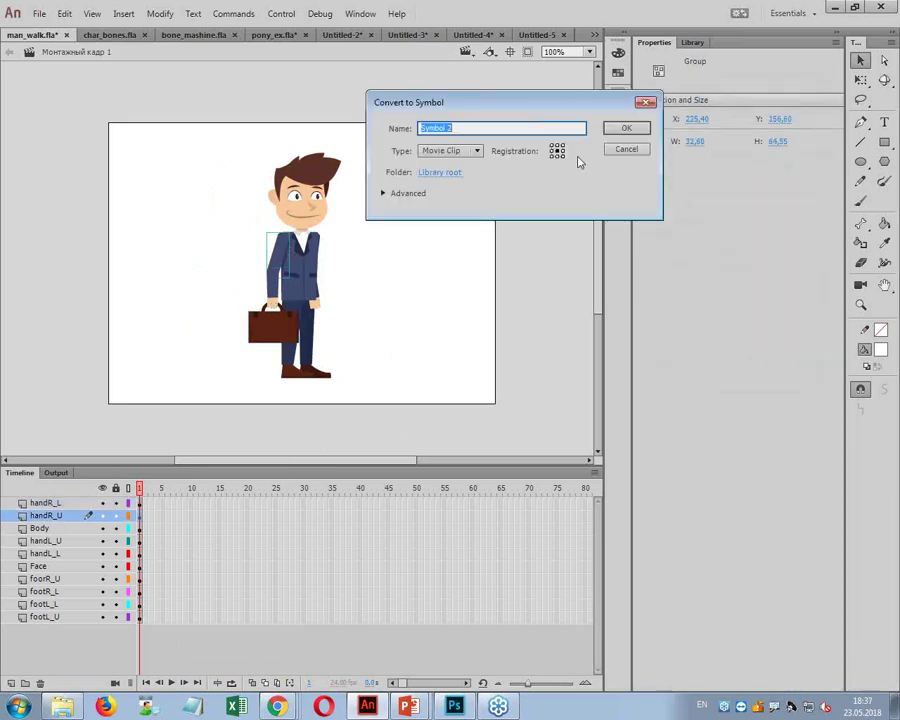
left_click(622, 128)
Step: Convert the mouth group on the Face layer into a movie clip symbol
left_click(305, 215)
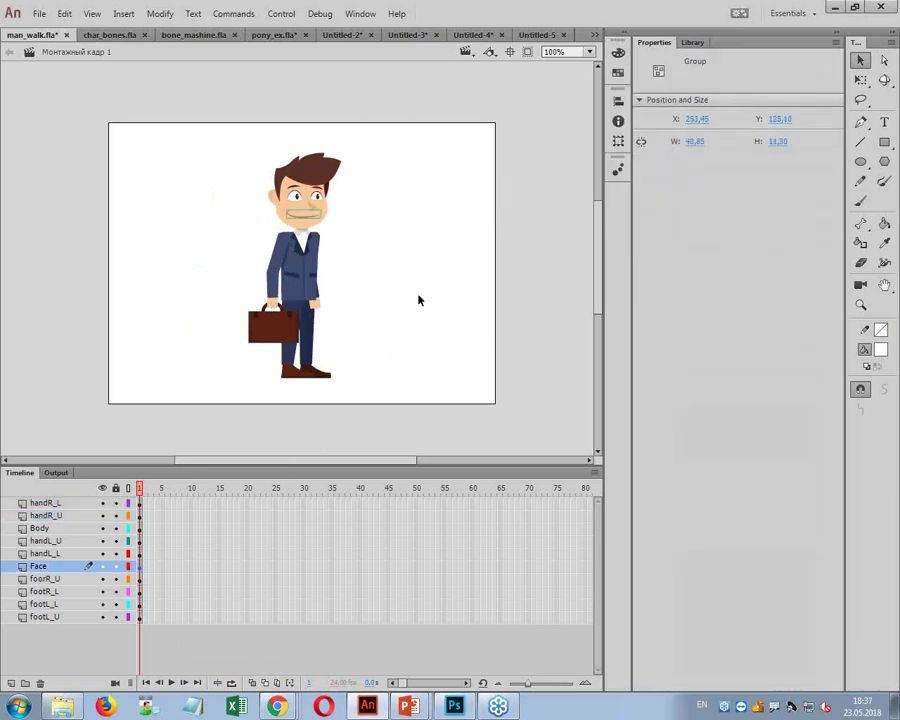
key("F8")
left_click(620, 129)
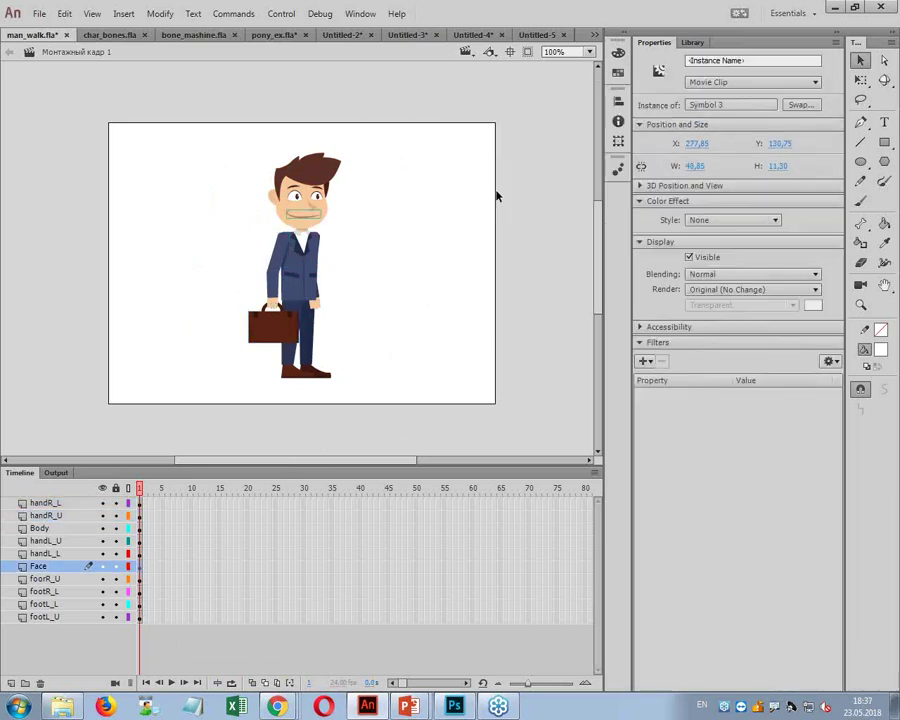
Step: Convert all the artwork on the Face layer into a single movie clip symbol
left_click(318, 200)
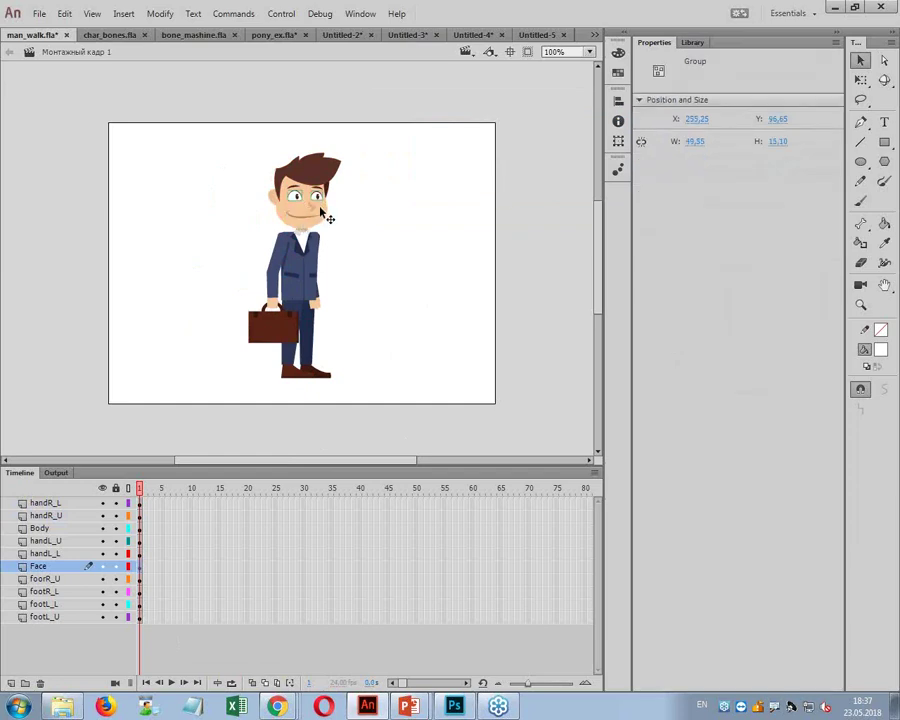
left_click(330, 218)
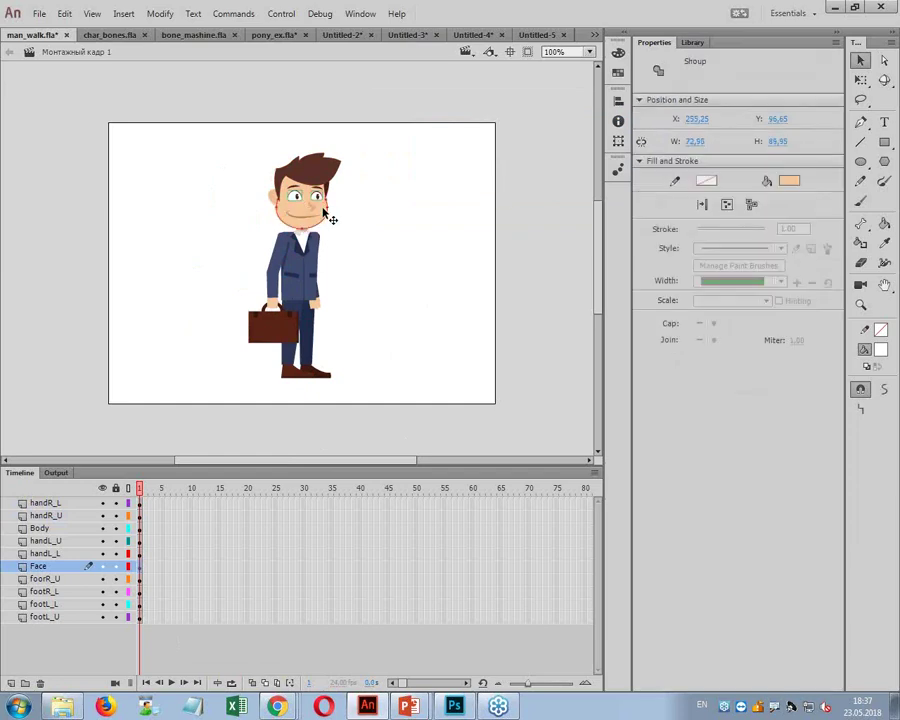
left_click(140, 566)
key("F8")
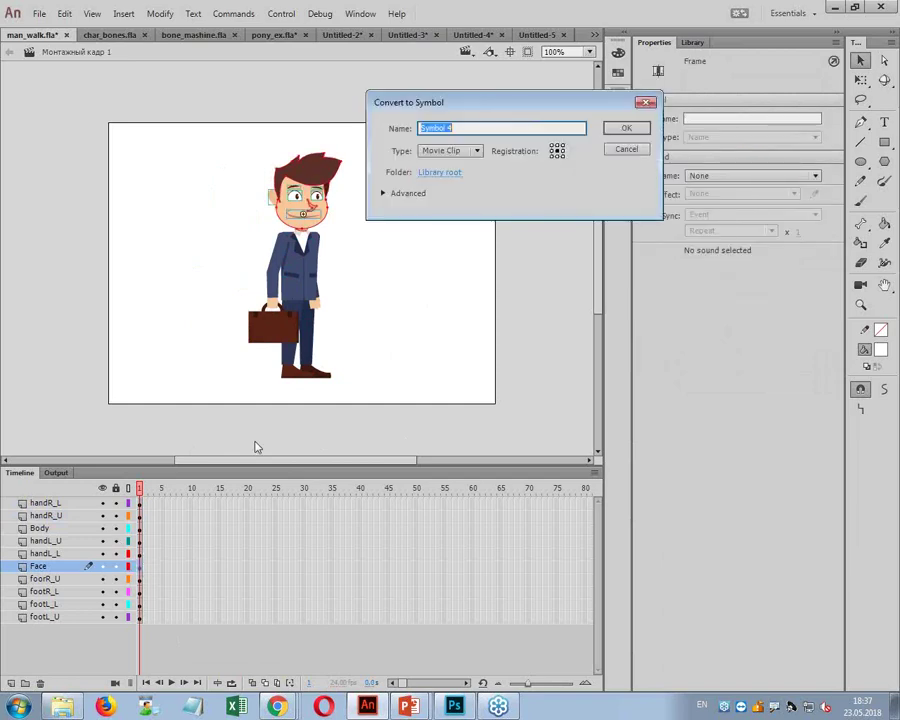
left_click(626, 127)
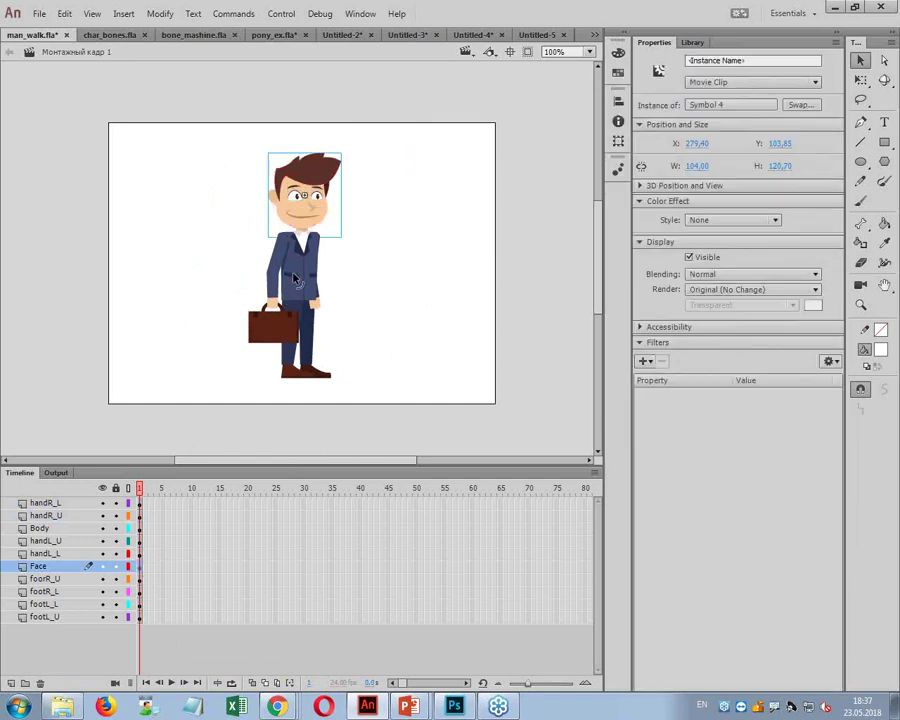
Step: Convert the right leg parts on the foorR_U and footR_L layers into separate movie clip symbols
left_click(140, 579)
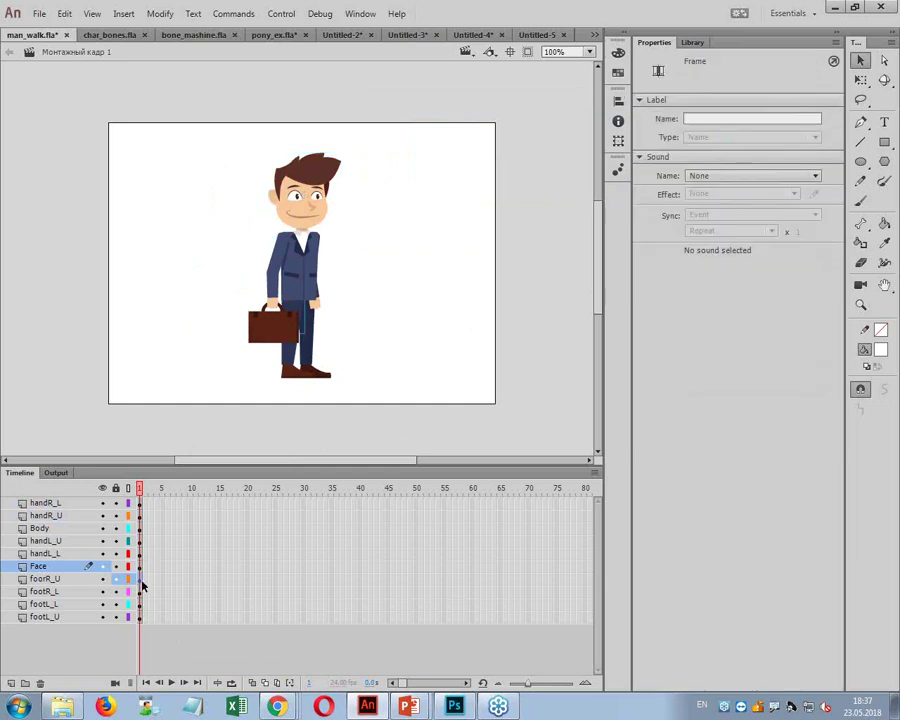
key("F8")
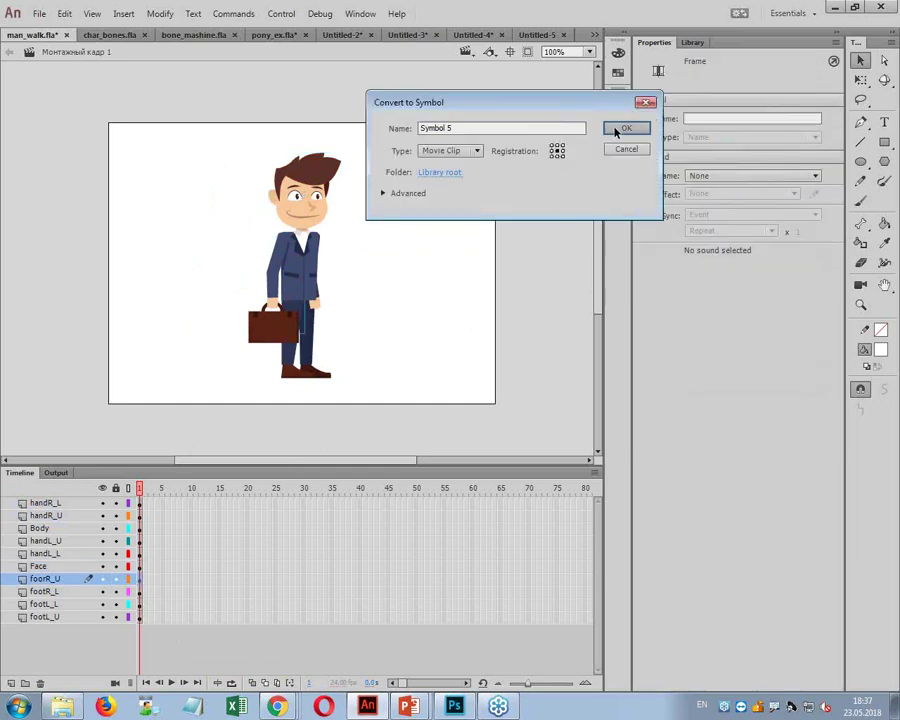
left_click(617, 130)
left_click(140, 592)
key("F8")
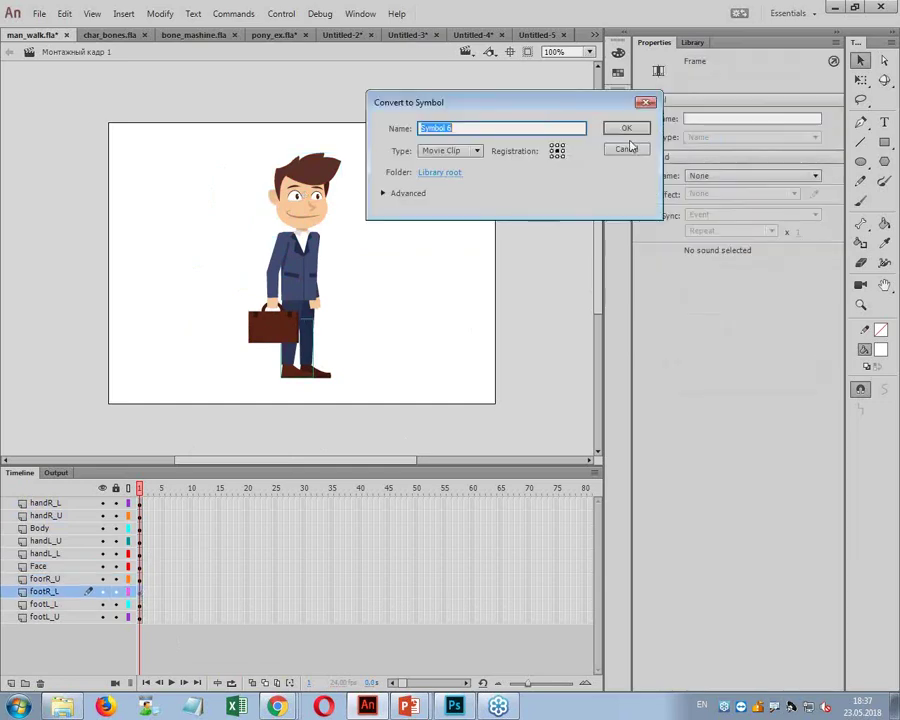
left_click(620, 128)
Step: Convert the left leg parts on the footL_L and footL_U layers into separate movie clip symbols
left_click(140, 605)
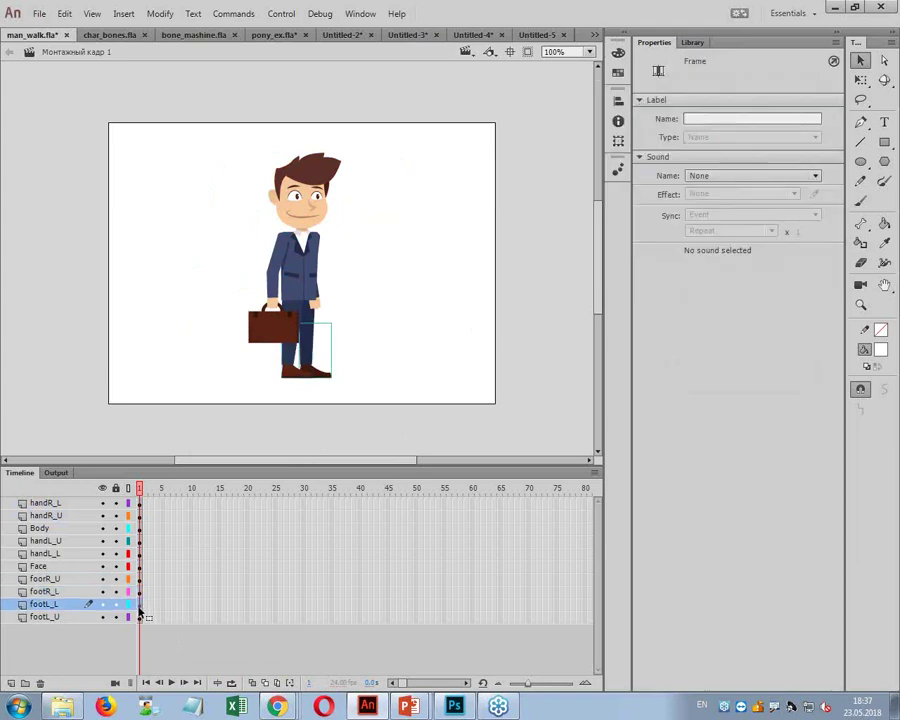
key("F8")
left_click(626, 128)
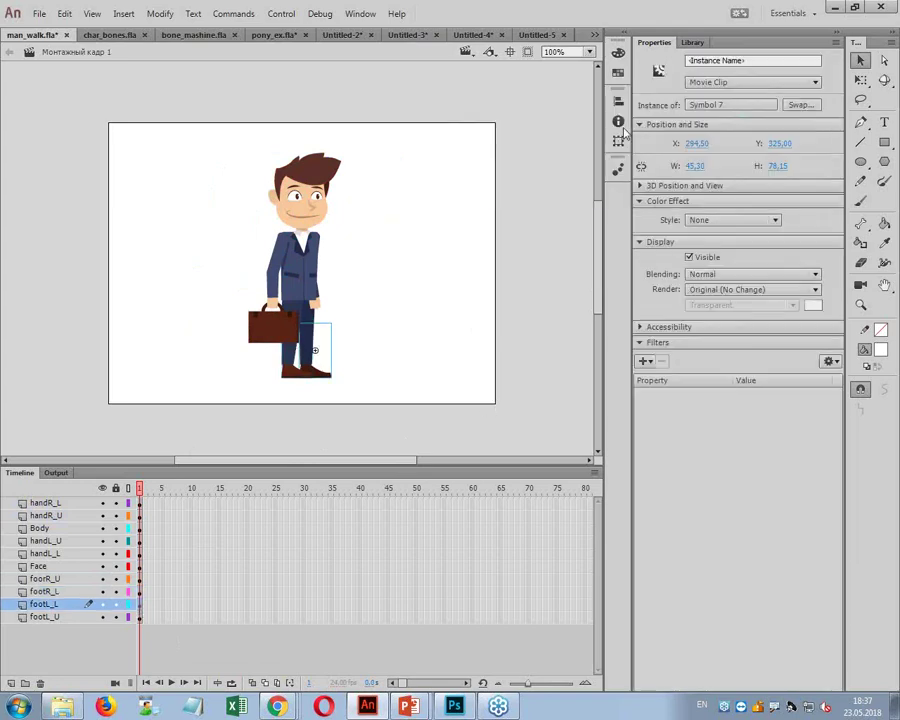
left_click(140, 617)
key("F8")
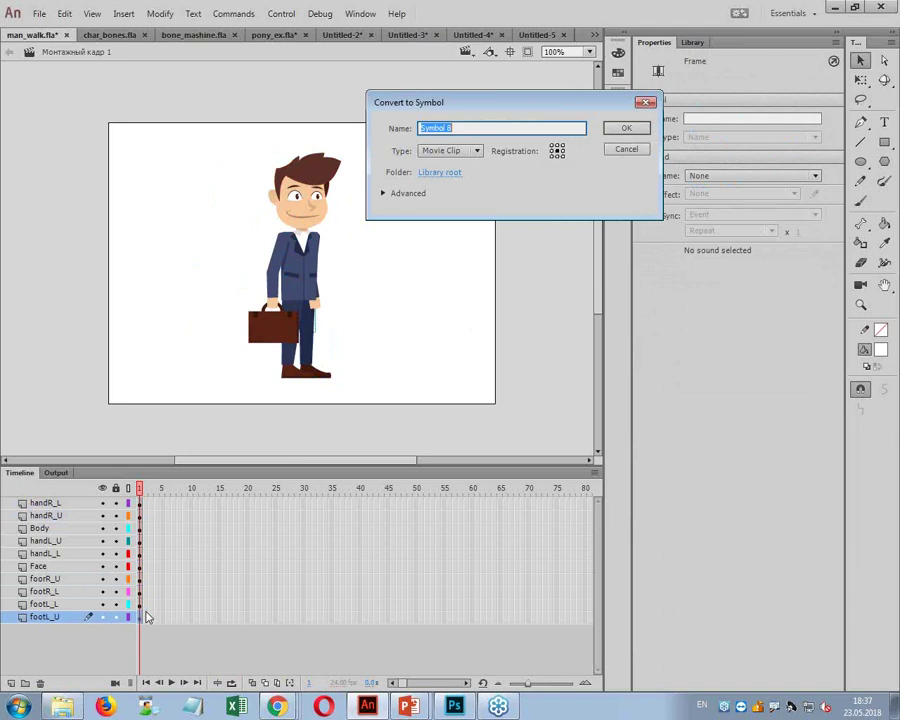
left_click(622, 130)
Step: Check the handR_L and handR_U layers, and convert the torso artwork on the Body layer into a movie clip symbol
left_click(142, 504)
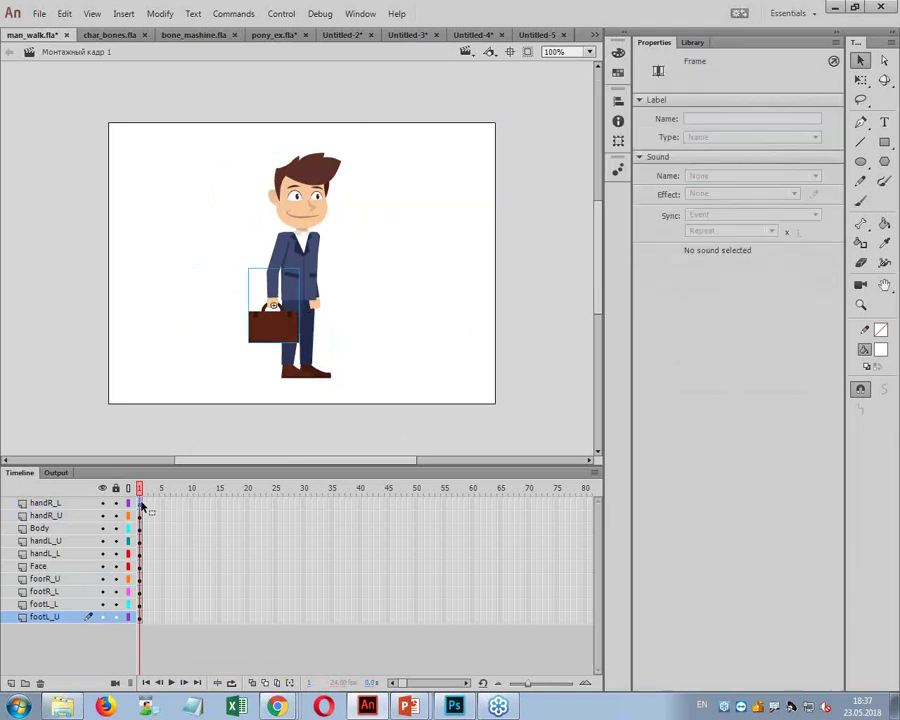
left_click(142, 515)
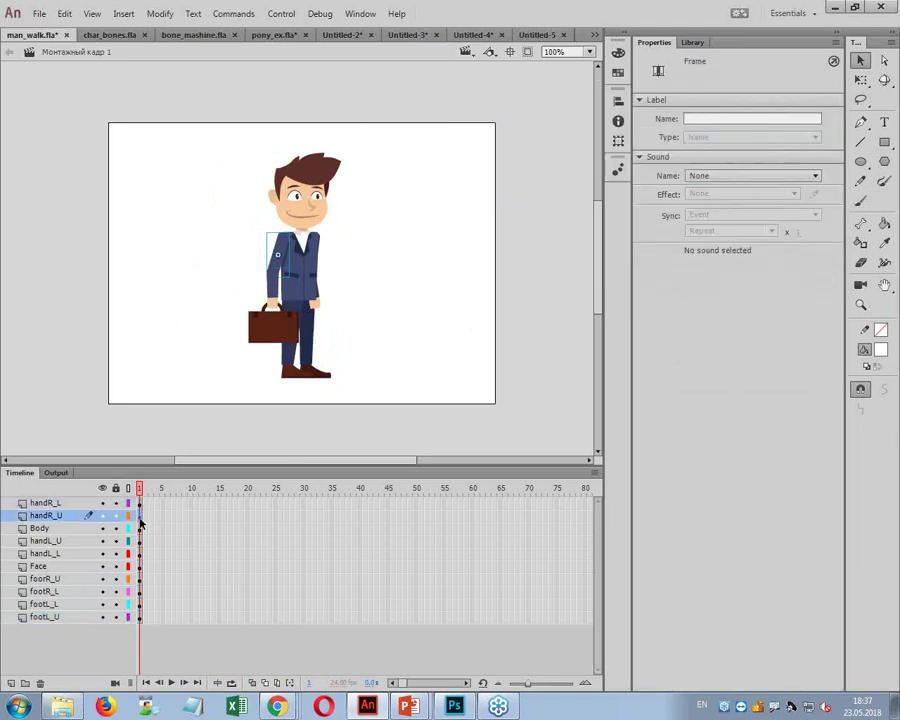
left_click(141, 525)
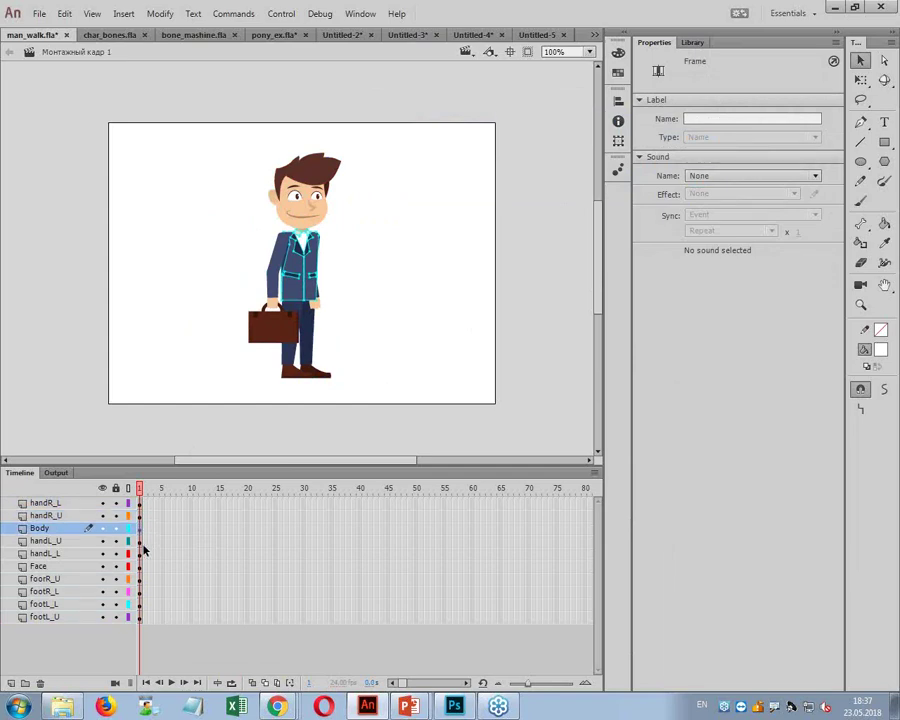
key("F8")
left_click(622, 127)
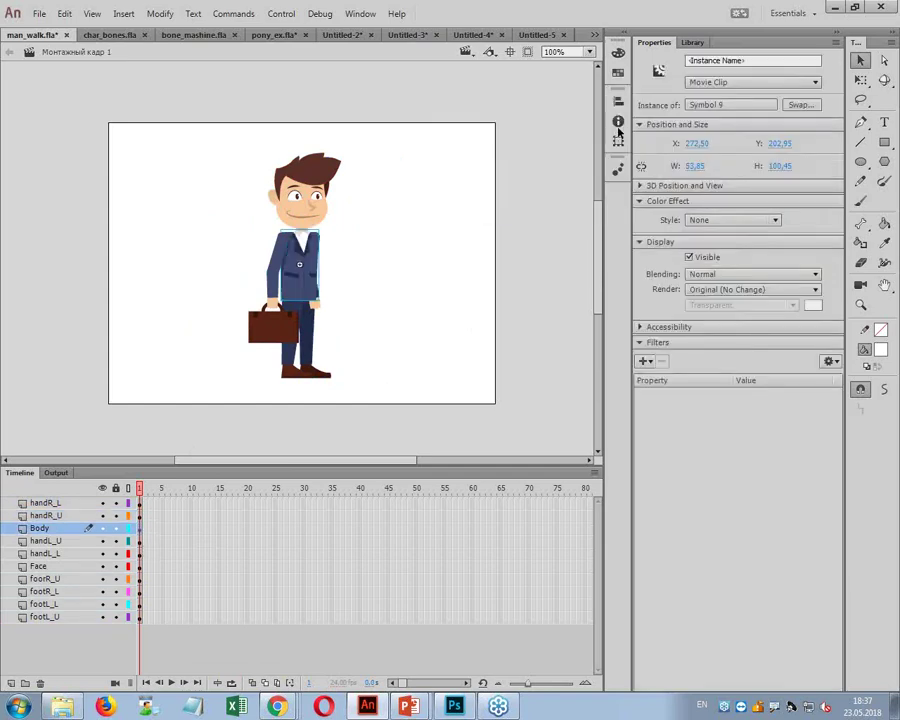
Step: Convert the left arm parts on the handL_U and handL_L layers into separate movie clip symbols
left_click(144, 541)
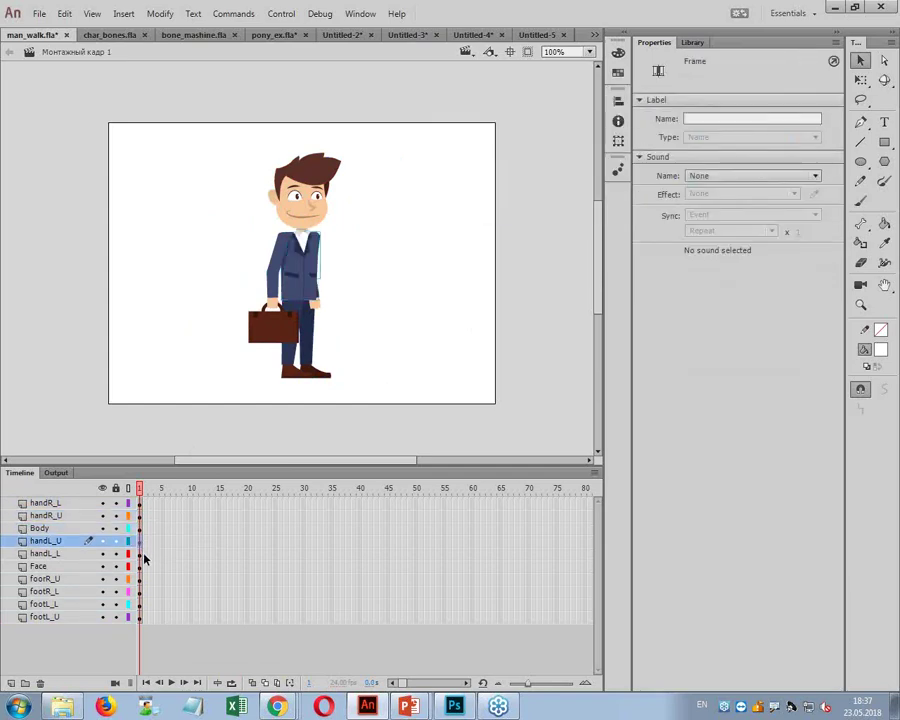
key("F8")
left_click(628, 126)
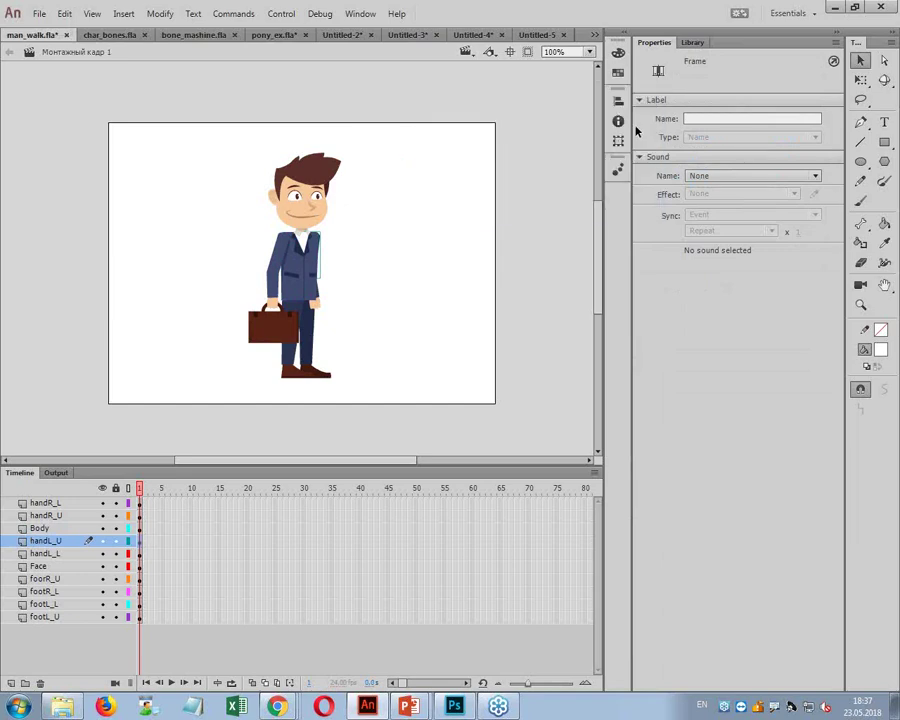
left_click(140, 556)
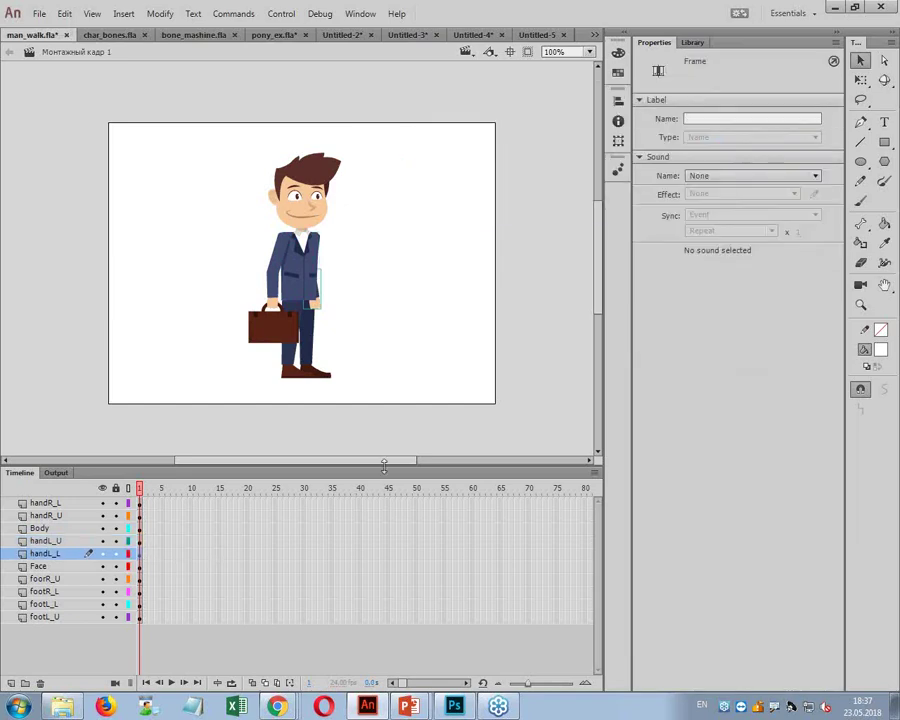
left_click(325, 316)
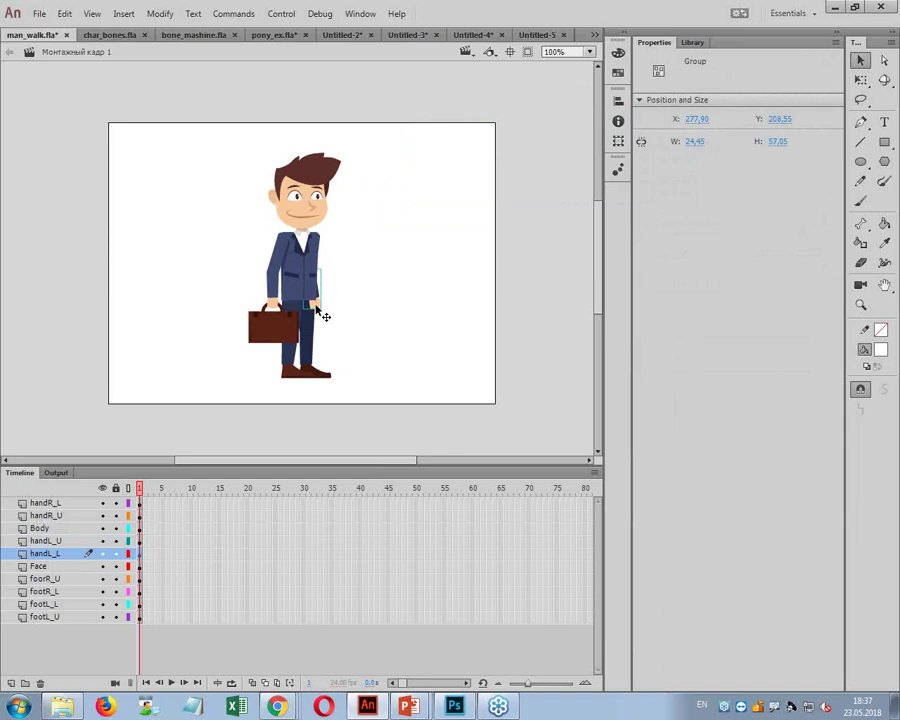
key("F8")
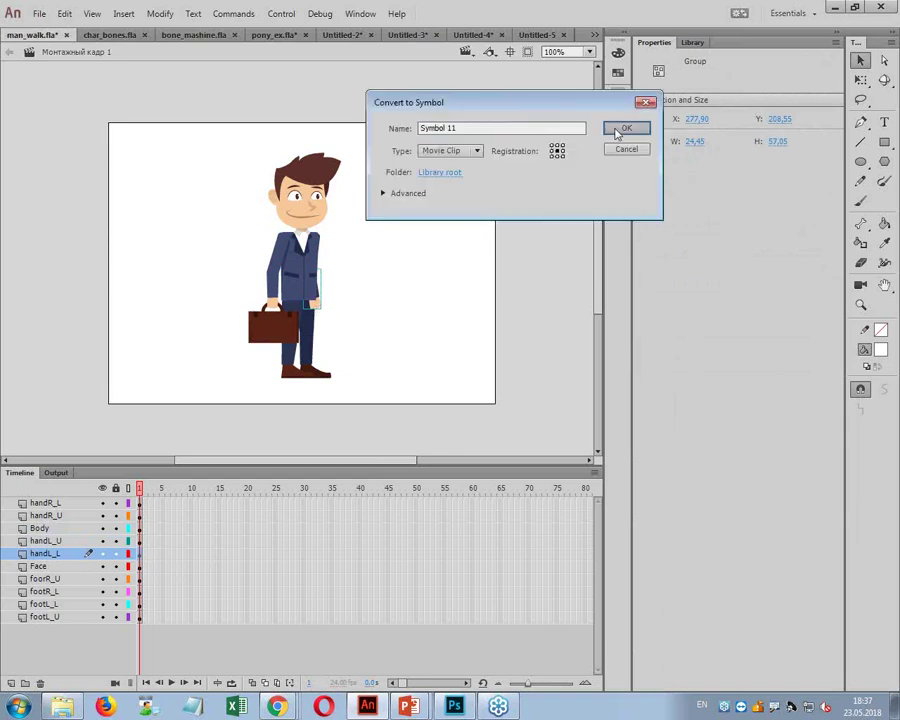
left_click(626, 126)
Step: Move the transformation point of the head on the Face layer to the base of the neck
left_click(140, 568)
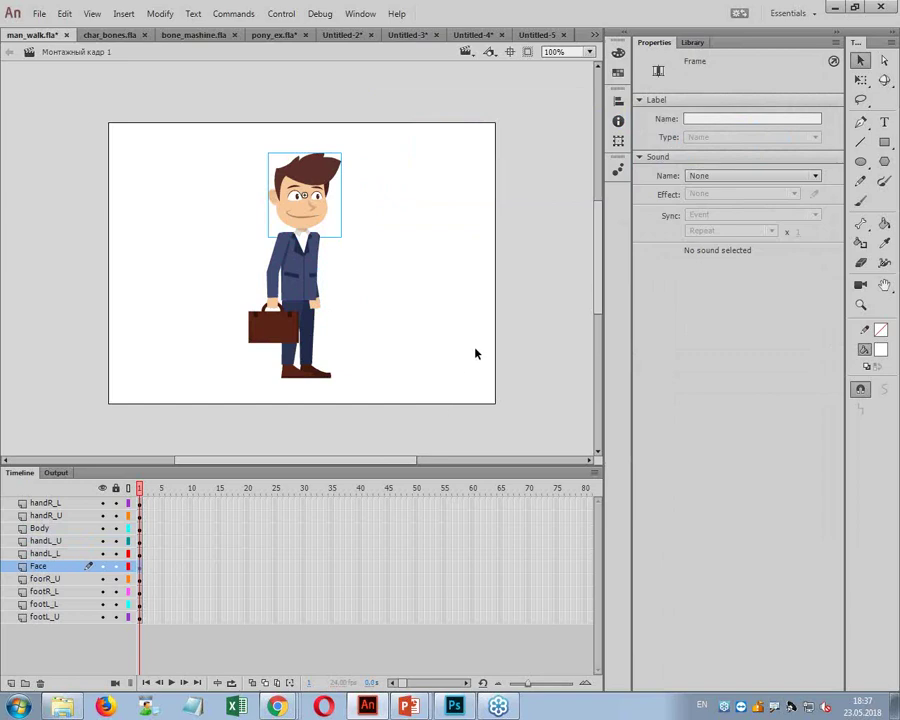
left_click(860, 80)
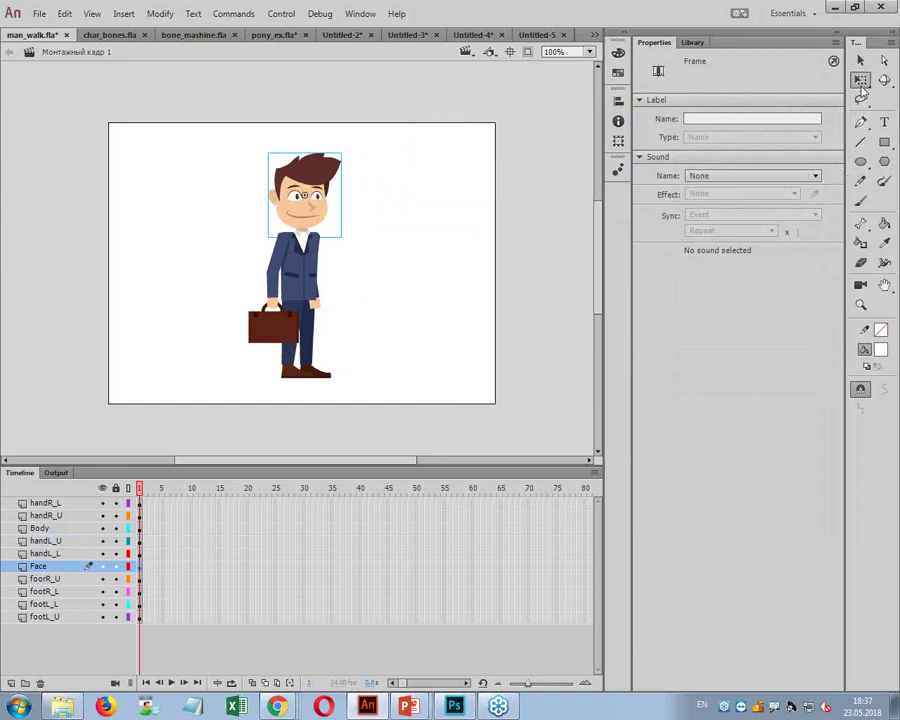
left_click(560, 51)
type("1")
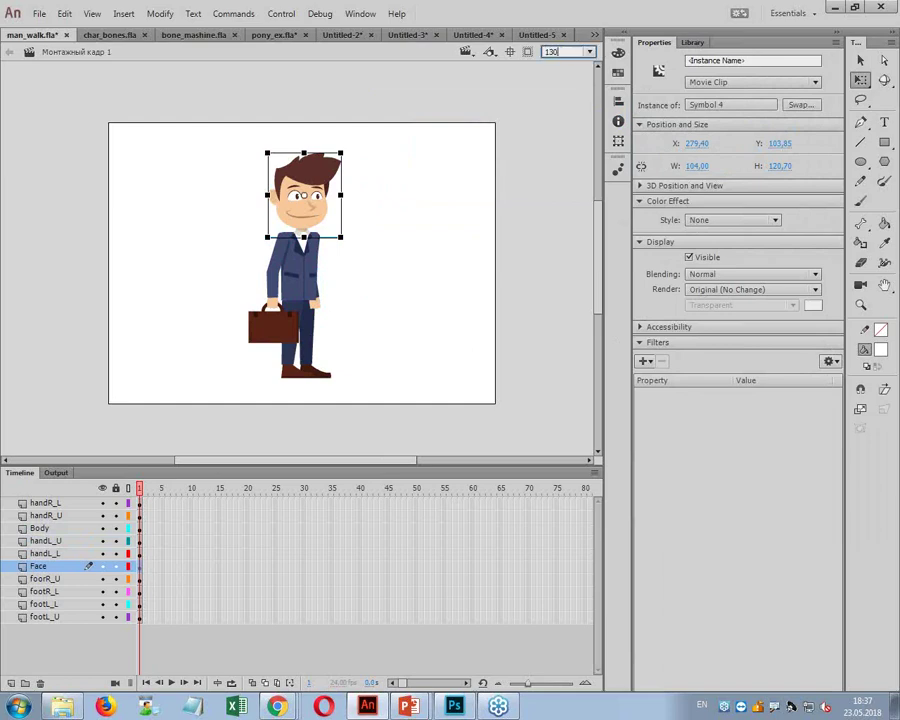
type("30")
key("Return")
left_click_drag(420, 324, 438, 204)
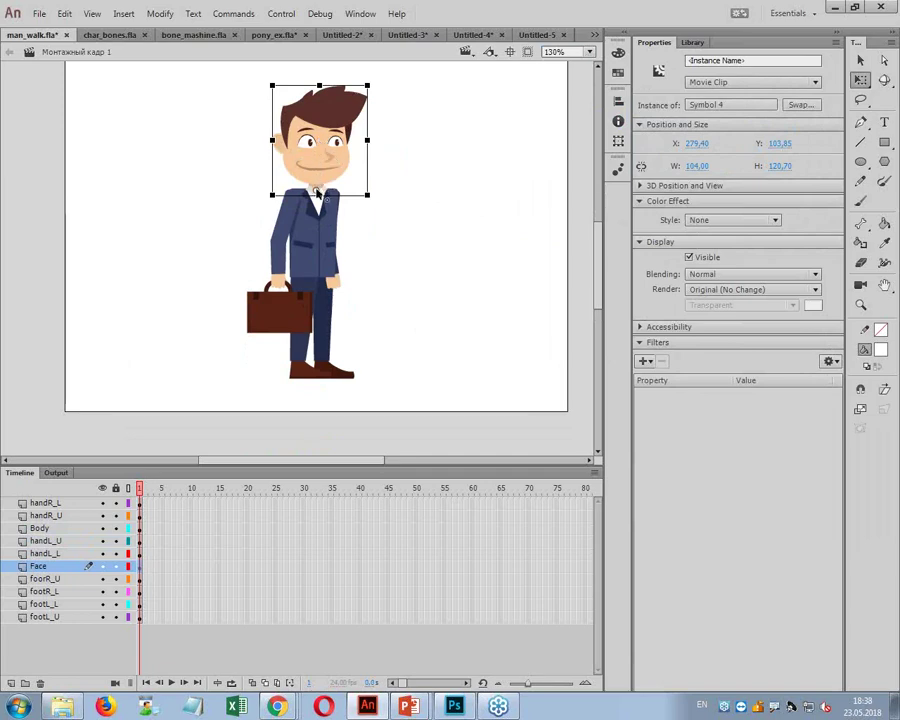
mouse_move(376, 86)
left_mouse_down()
mouse_move(402, 96)
mouse_move(392, 106)
mouse_move(366, 103)
left_mouse_up()
Step: Move the transformation points of the right arm parts: handR_L to the elbow and handR_U to the shoulder
left_click(280, 258)
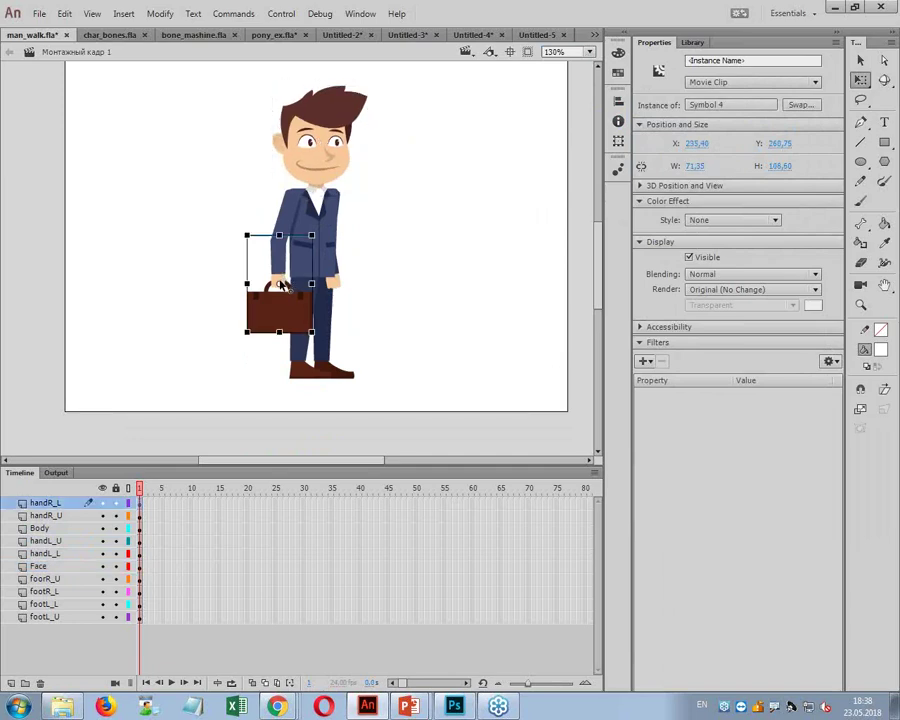
left_click(284, 222)
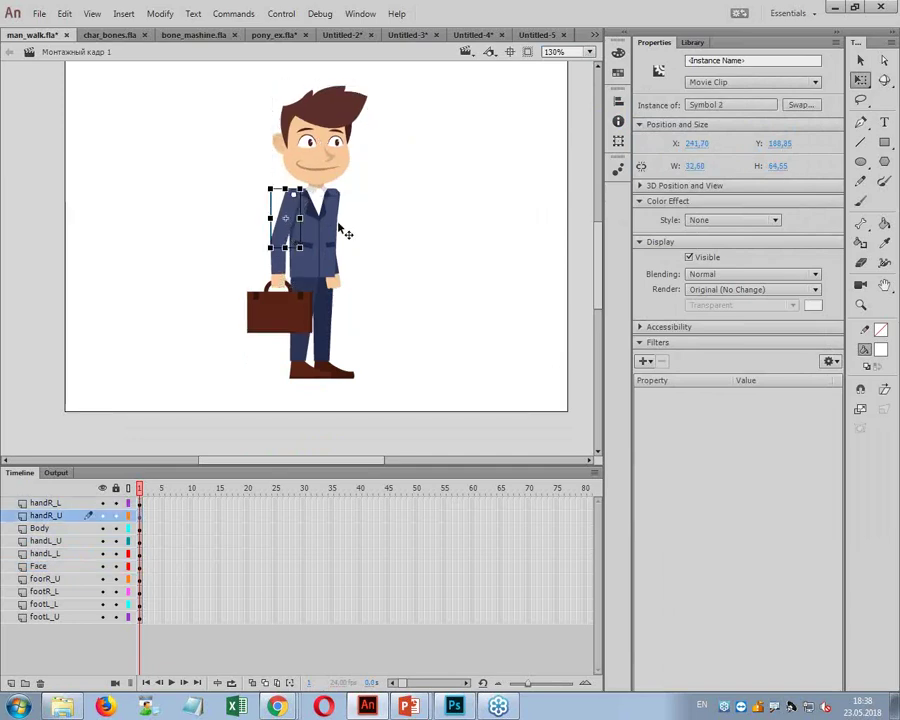
left_click(322, 232)
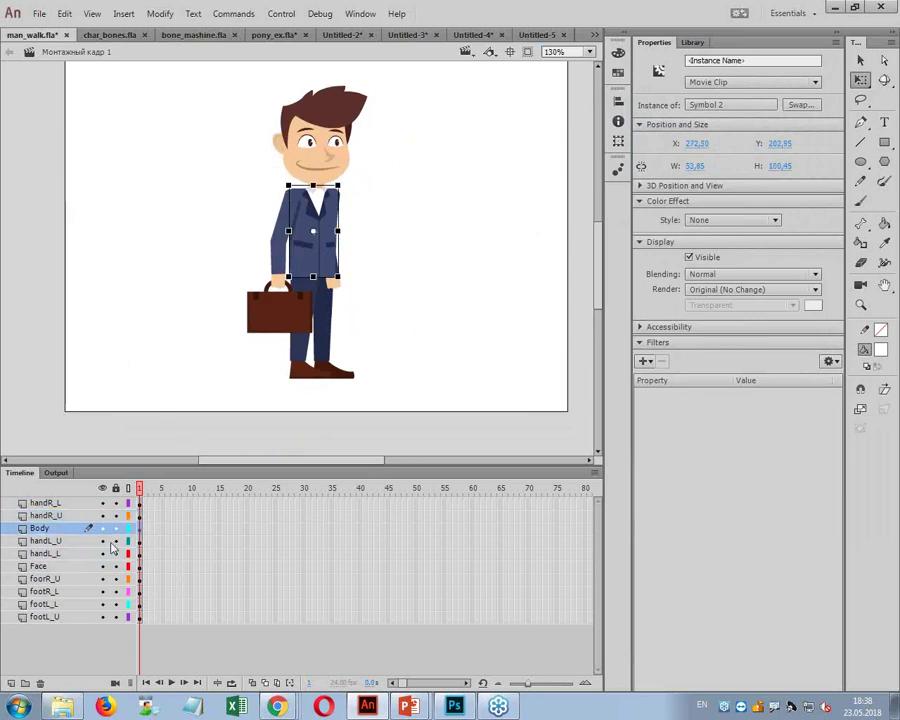
Step: Display all layers as outlines to reach the left arm parts hidden behind the torso
left_click(128, 488)
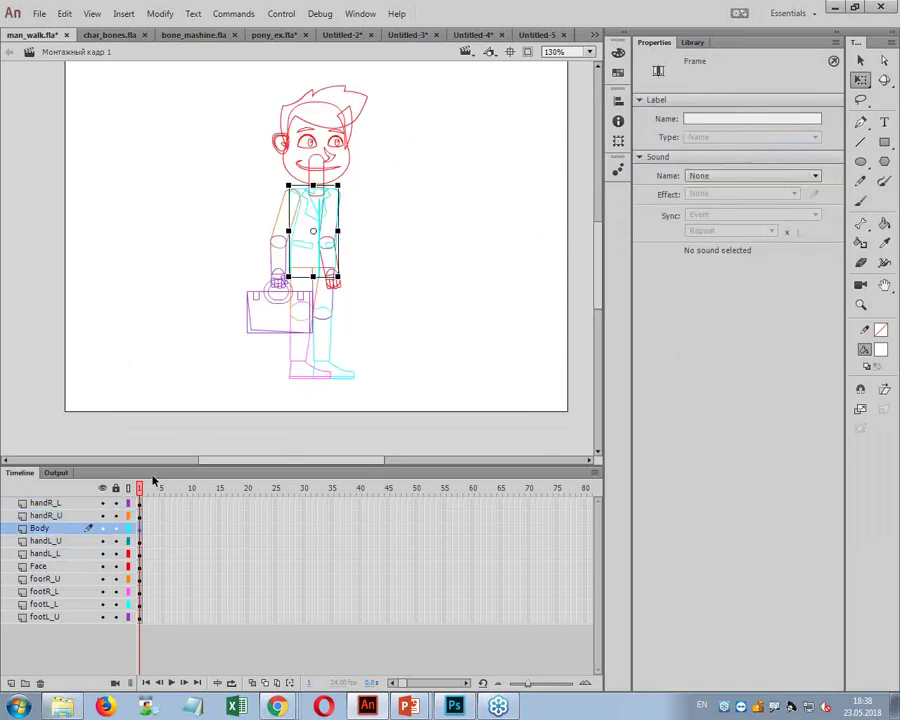
left_click(333, 255)
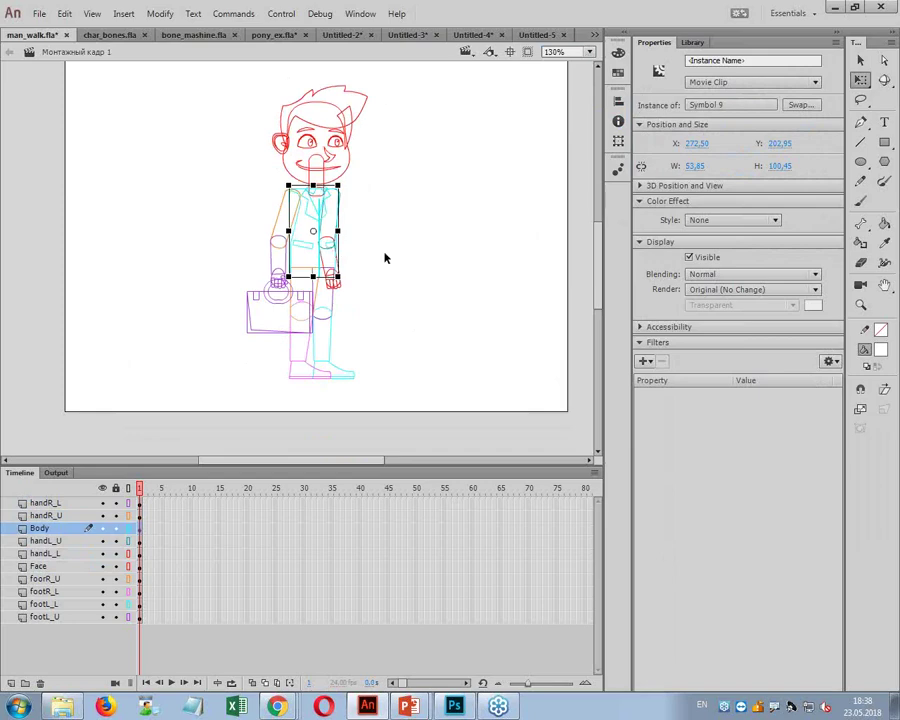
left_click(333, 257)
left_click(331, 256)
Step: Move the transformation points of the left arm parts: handL_U to the shoulder and handL_L to the elbow
scroll(388, 227, "up", 3)
scroll(388, 227, "down", 3)
left_click(861, 306)
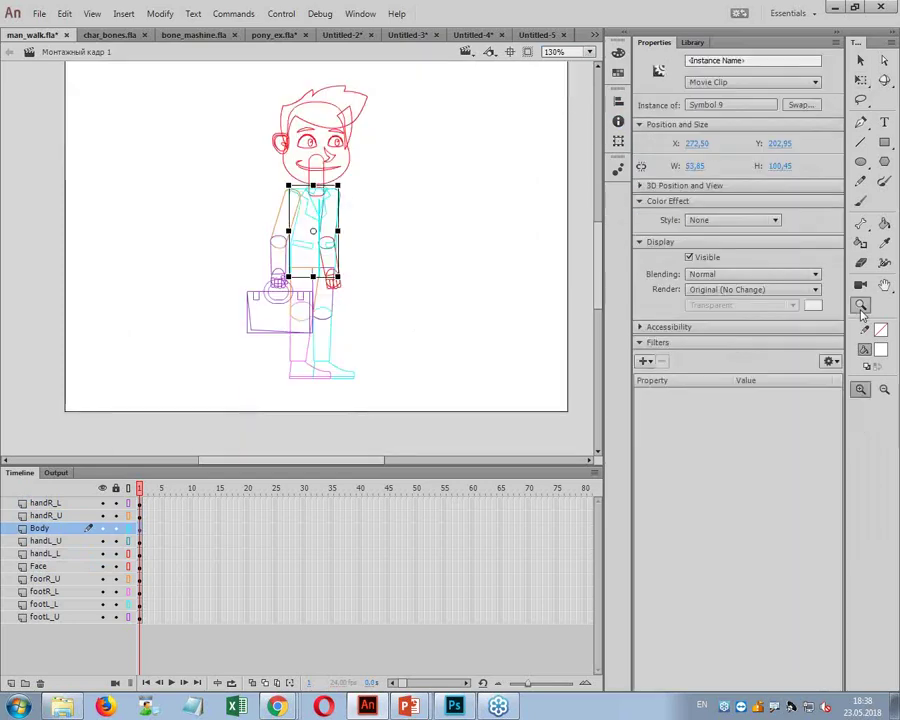
left_click_drag(278, 176, 410, 314)
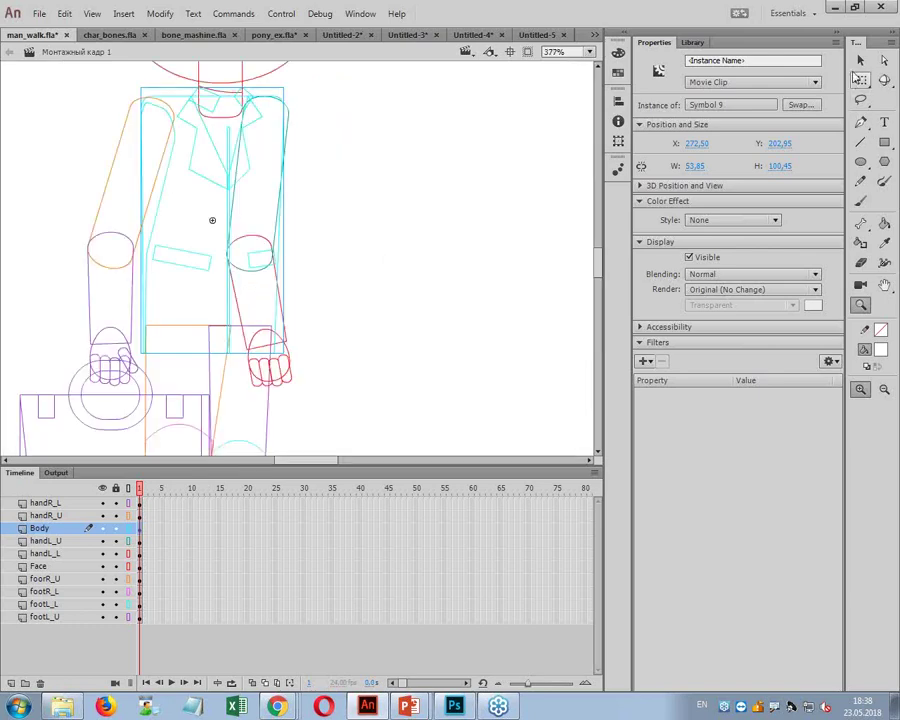
left_click(860, 60)
left_click(290, 129)
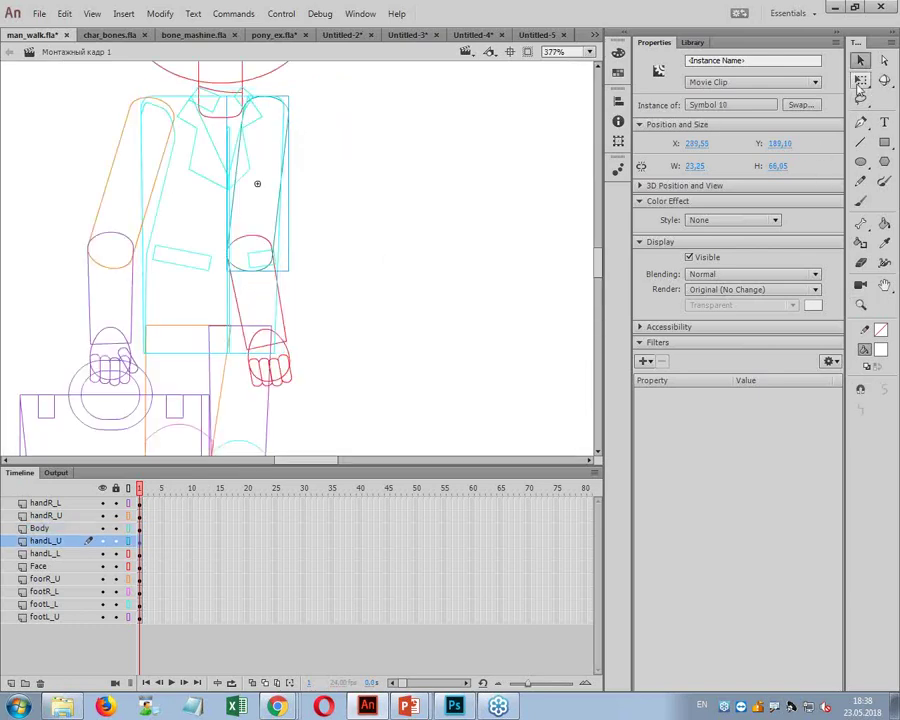
key("q")
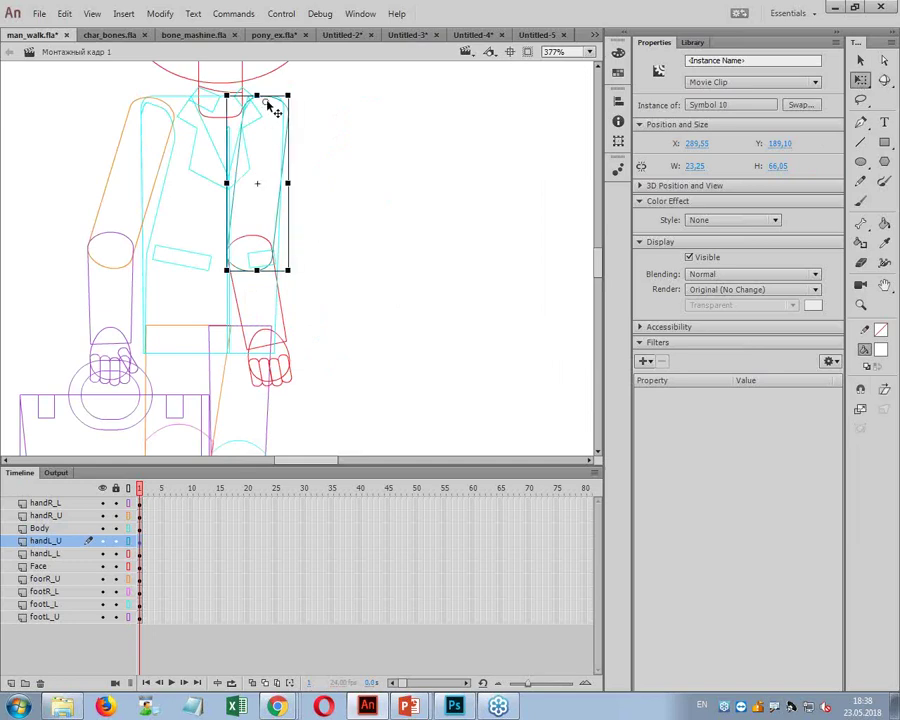
left_click(276, 310)
left_click_drag(258, 310, 250, 254)
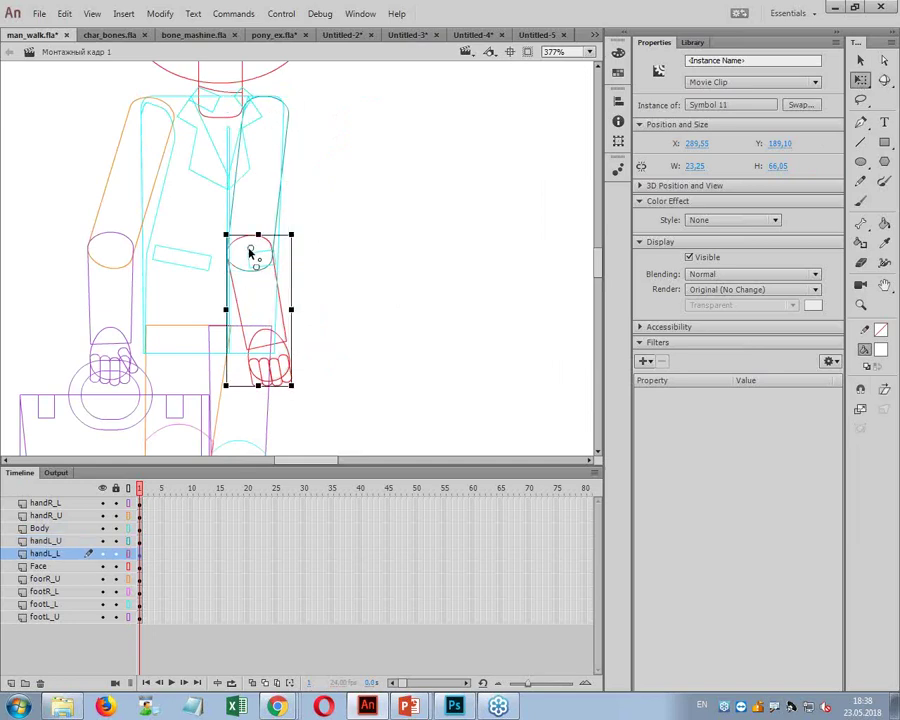
Step: Move the transformation points of both upper legs to the hips and of both lower legs to the knees
scroll(408, 340, "down", 5)
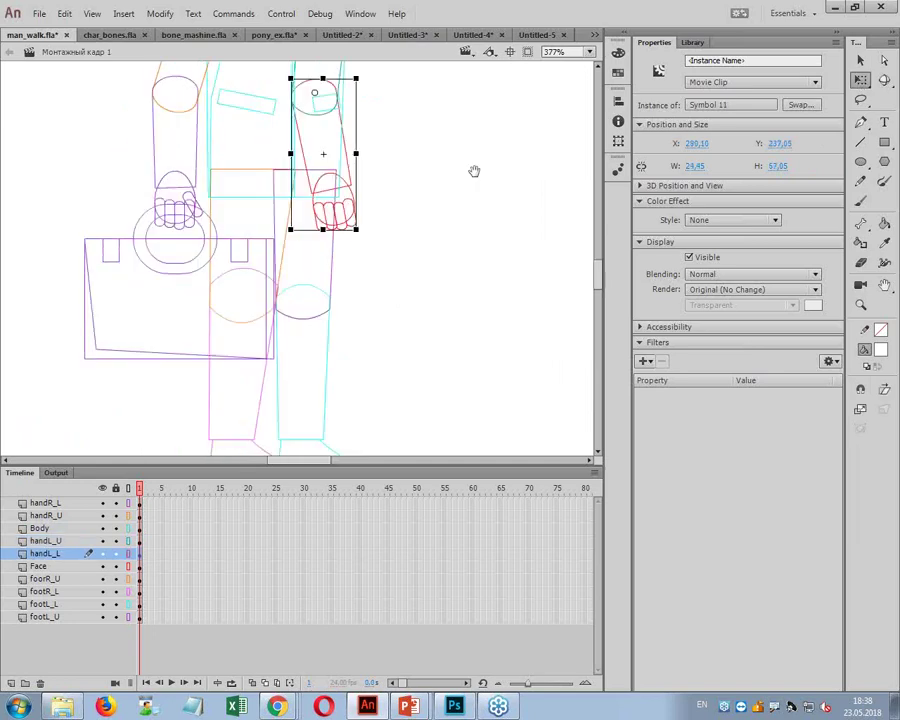
left_click(339, 277)
left_click_drag(315, 233, 314, 165)
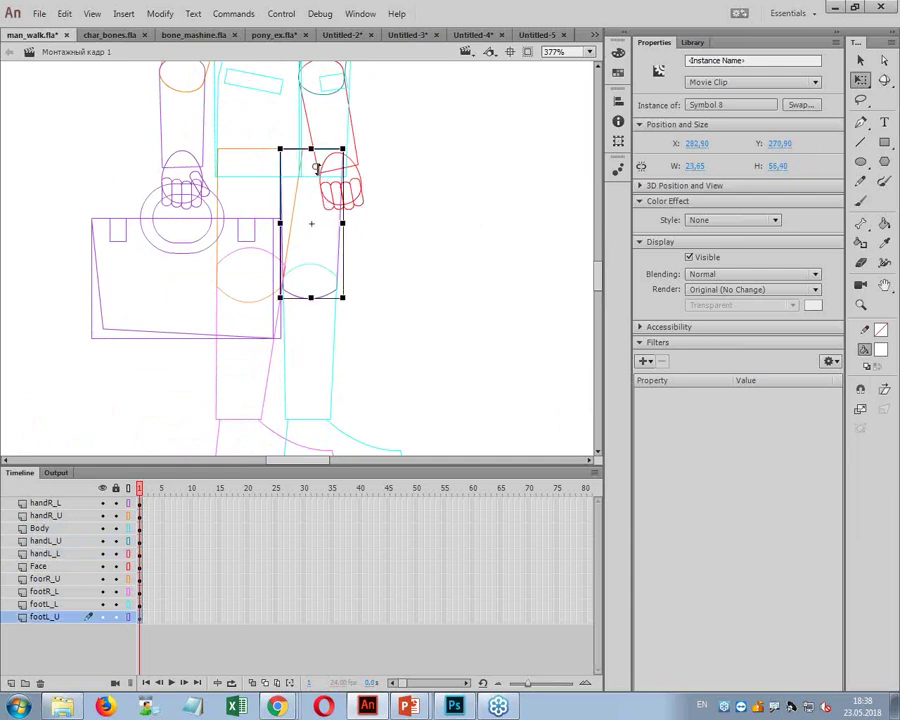
left_click(240, 299)
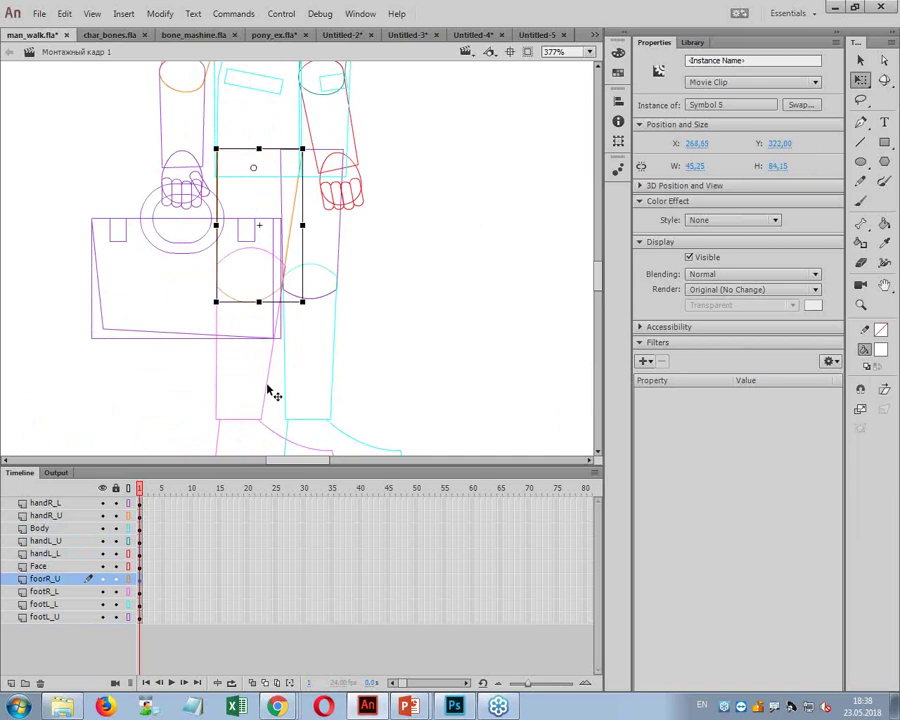
left_click(270, 380)
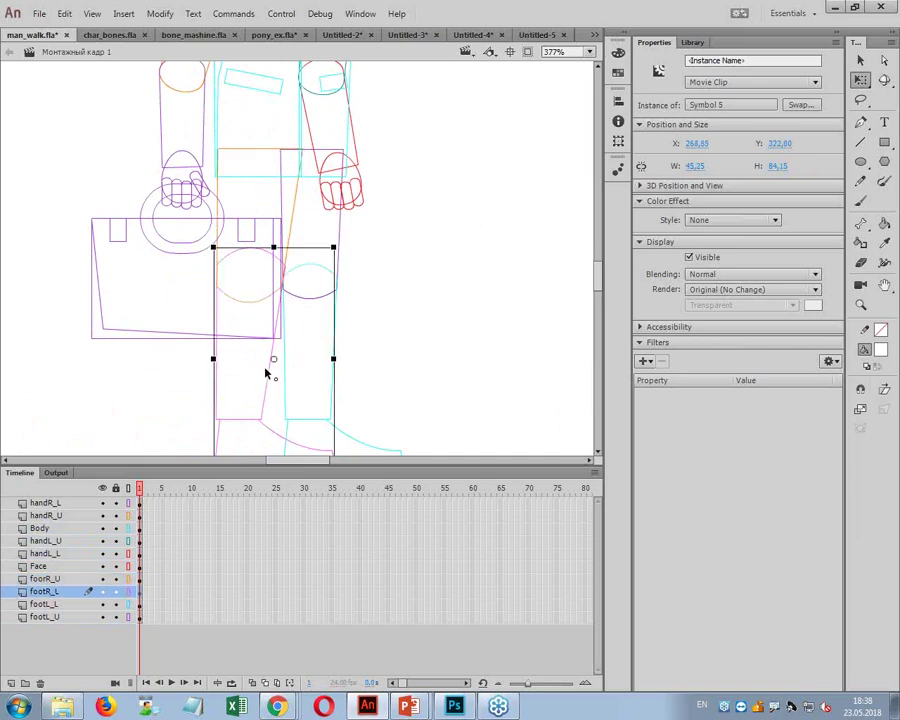
left_click(319, 378)
left_click_drag(342, 368, 310, 281)
Step: Turn off the outline display for all layers and set the stage zoom to 100%
left_click(128, 488)
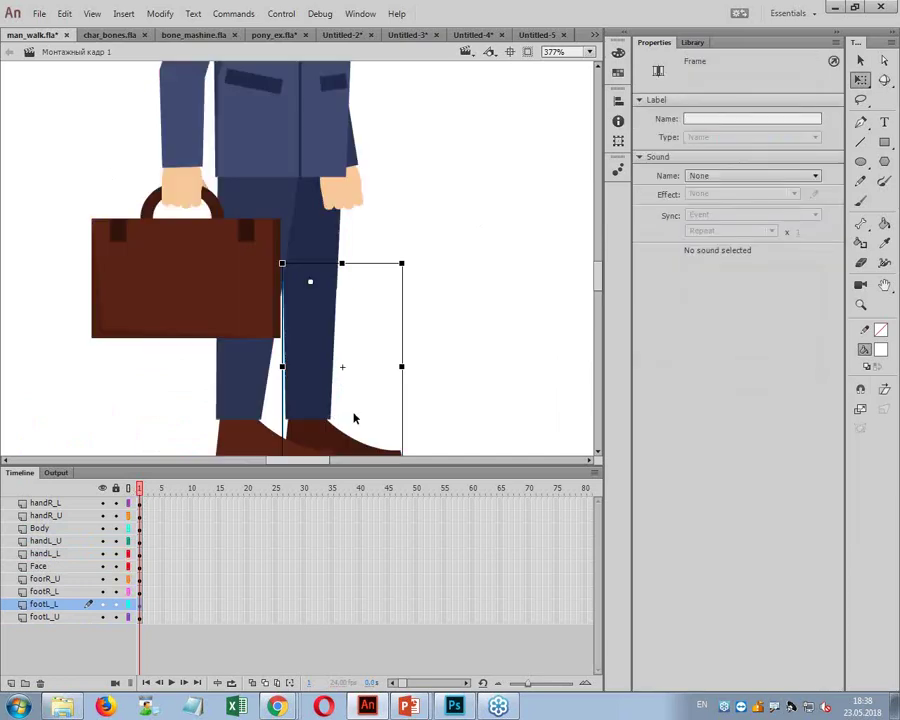
left_click_drag(448, 305, 446, 268)
left_click_drag(424, 219, 559, 252)
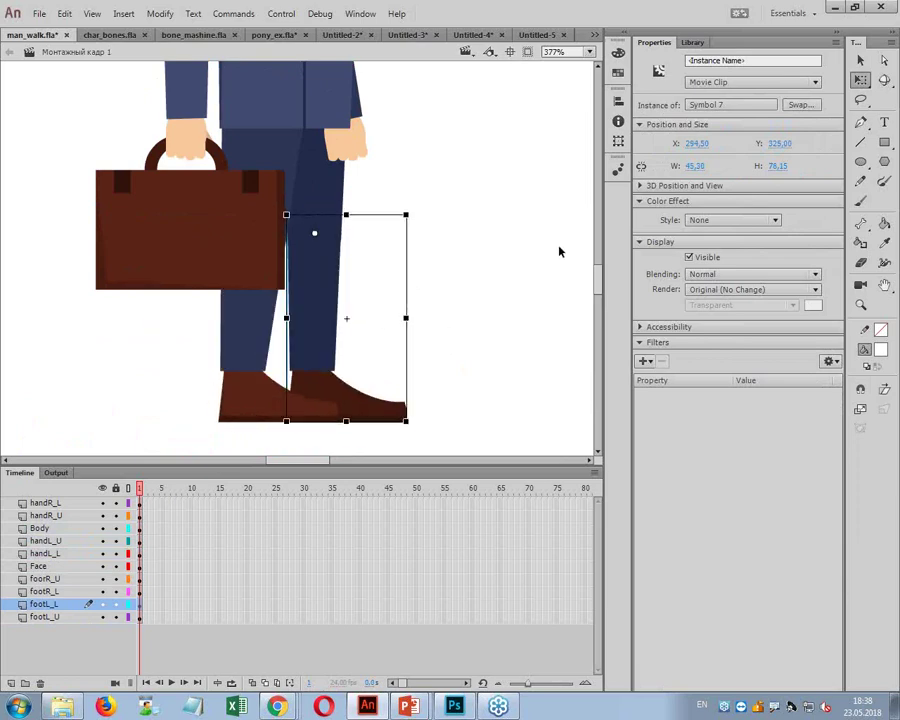
left_click(566, 51)
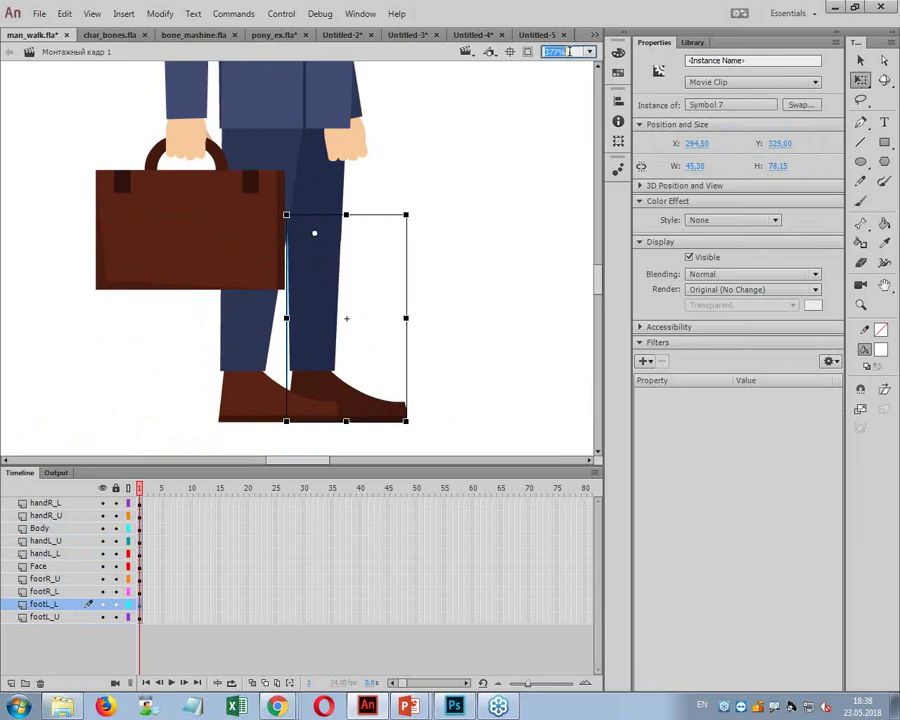
type("100")
key("Return")
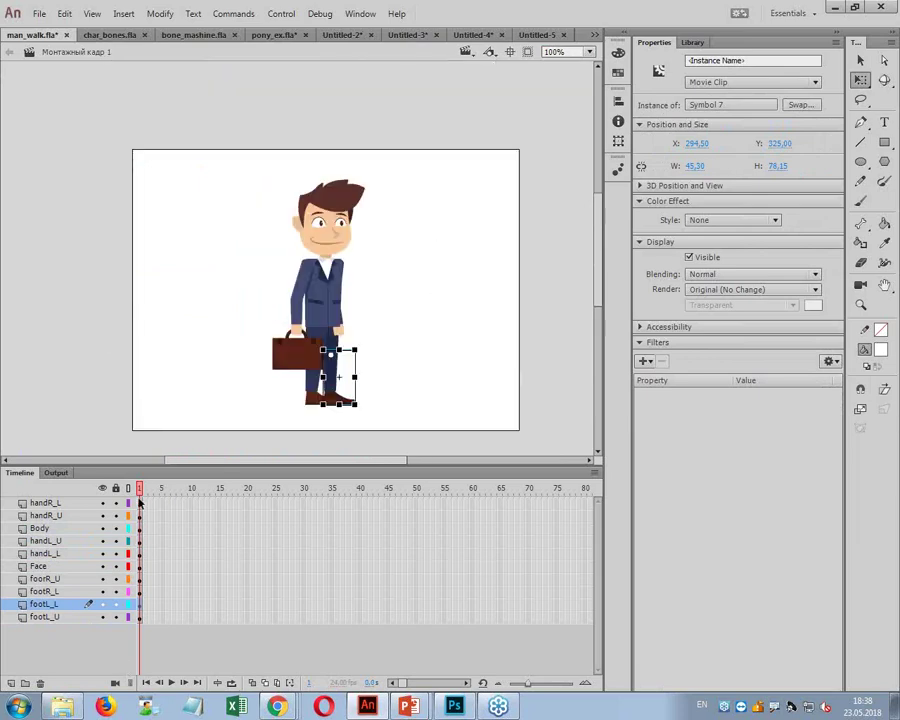
Step: Select frame 1 on all layers from handR_L to footL_U
left_click_drag(140, 503, 140, 578)
left_click_drag(136, 624, 140, 620)
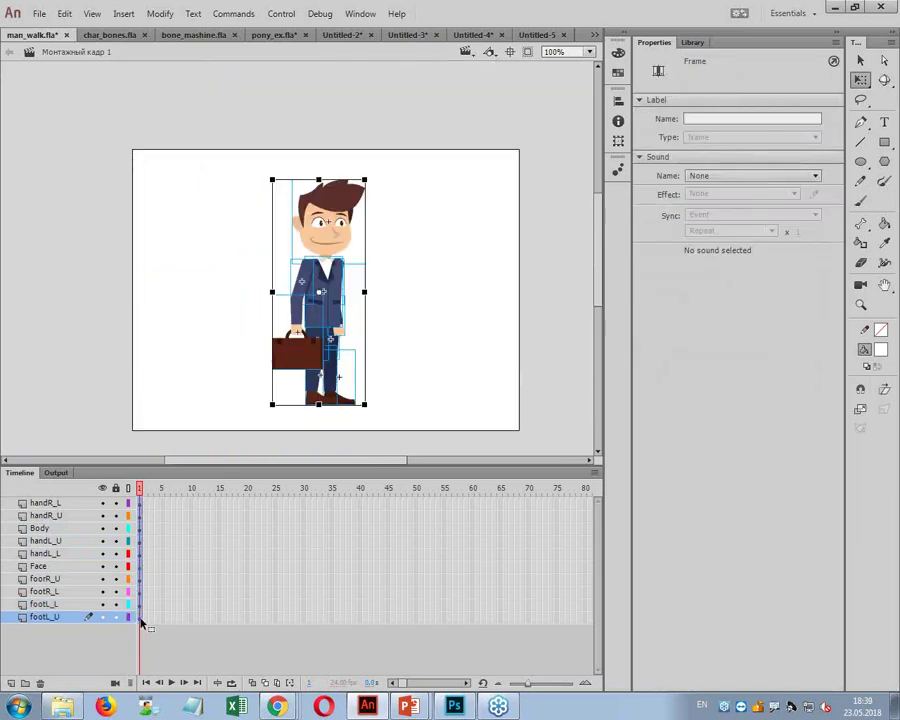
Step: Create a classic tween on frame 1 of all the character's body-part layers
right_click(140, 620)
left_click(210, 250)
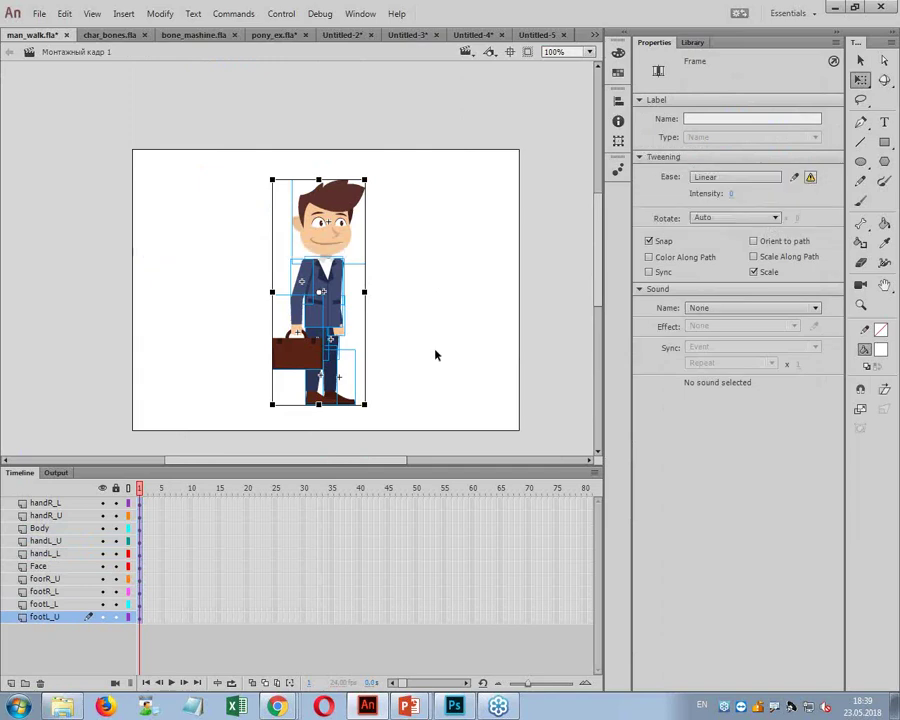
left_click(350, 364)
Step: On frame 1, swing the right arm backward from the shoulder and rotate the forearm with the briefcase about the elbow
left_click(300, 282)
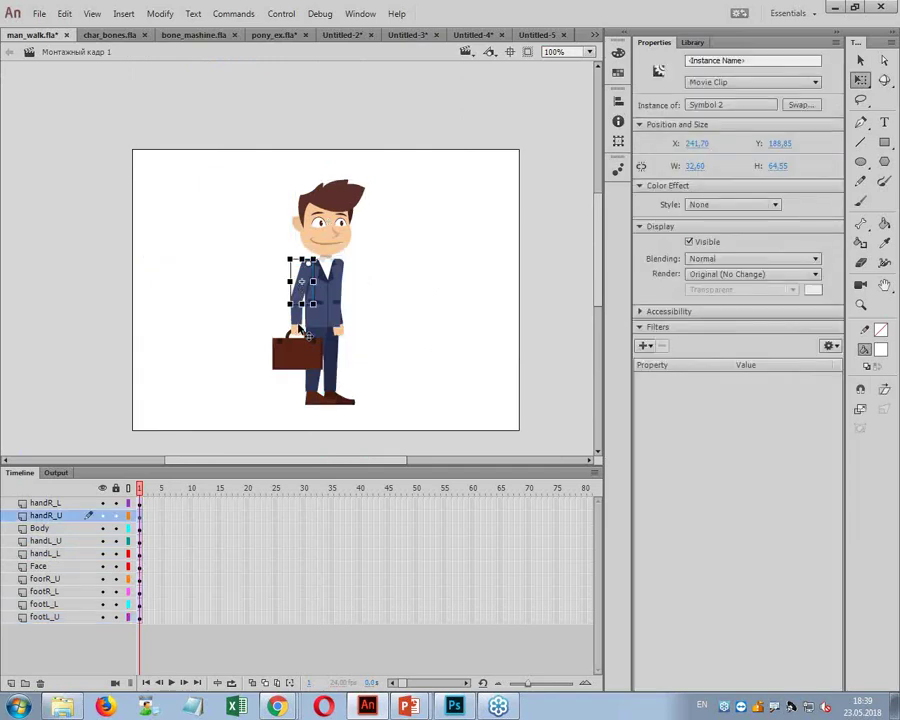
left_click(297, 316)
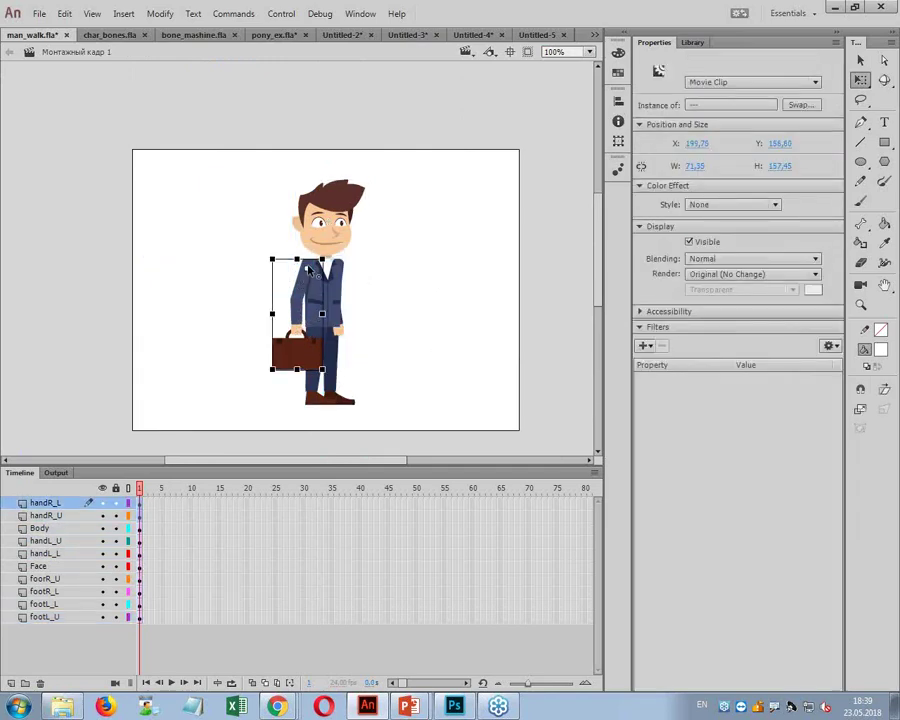
left_click(530, 314)
left_click_drag(303, 281, 298, 328)
left_click(298, 328)
left_click_drag(322, 372, 296, 377)
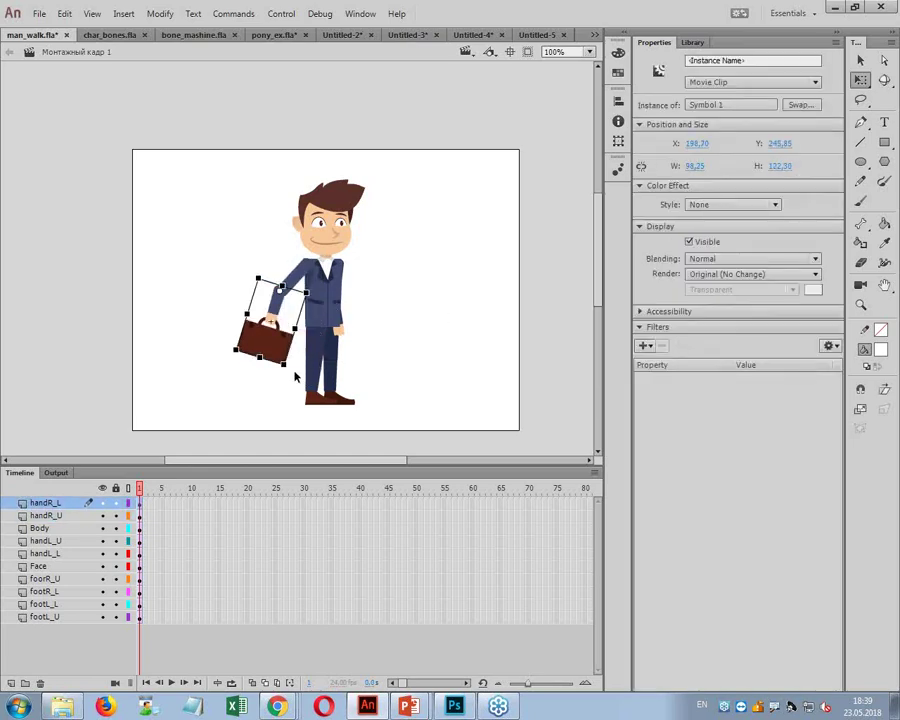
Step: Pose the legs in a stride on frame 1, with the right leg swung back and bent and the left leg stepped slightly forward
left_click(318, 345)
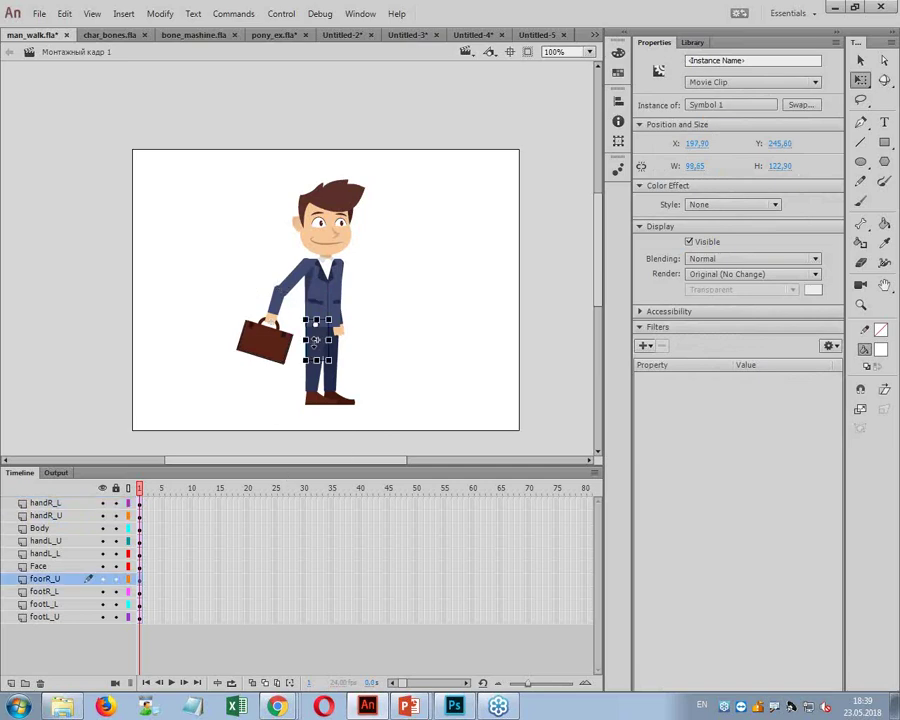
left_click_drag(345, 372, 328, 388)
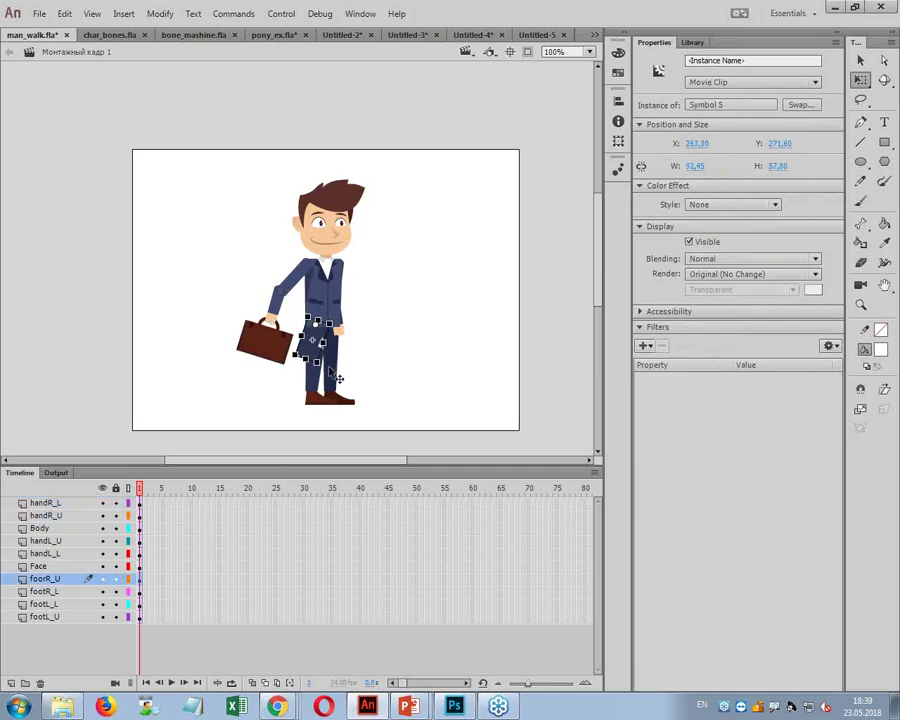
left_click(313, 390)
left_click(313, 392)
left_click_drag(303, 405, 306, 421)
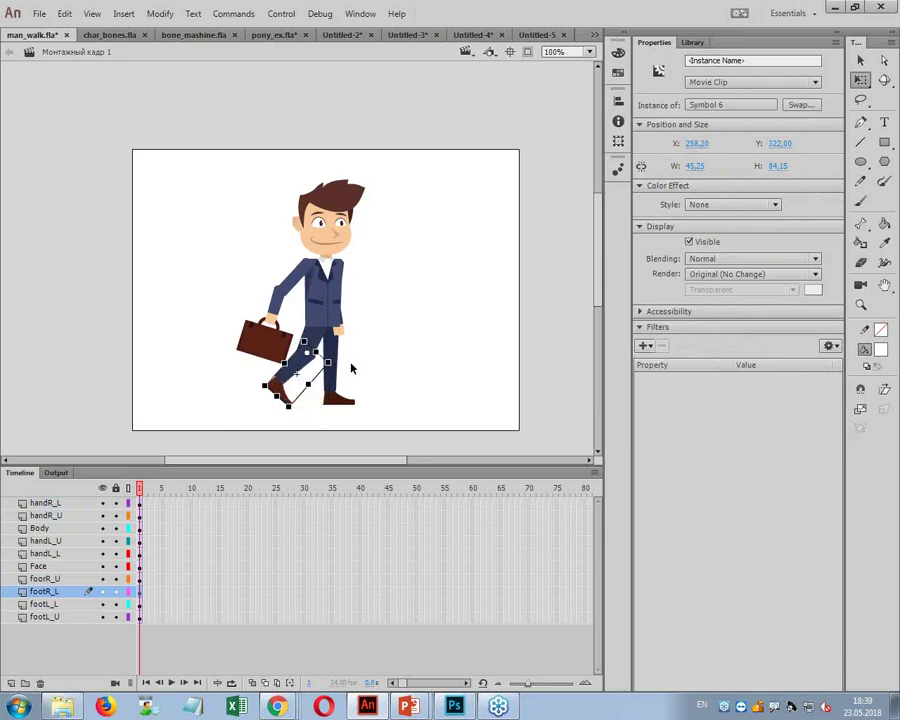
left_click_drag(270, 385, 296, 371)
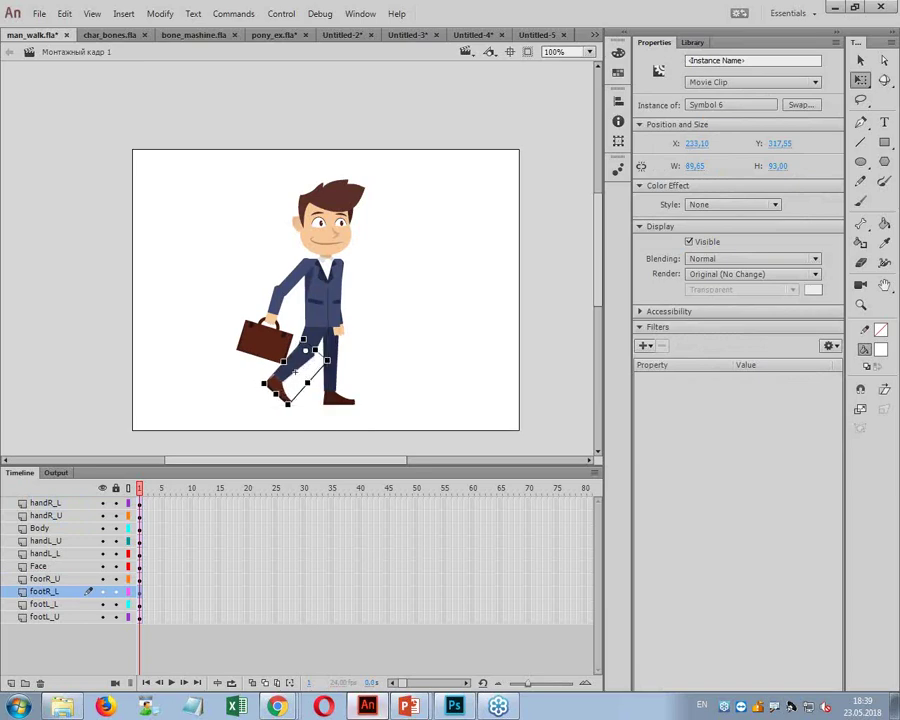
left_click(339, 342)
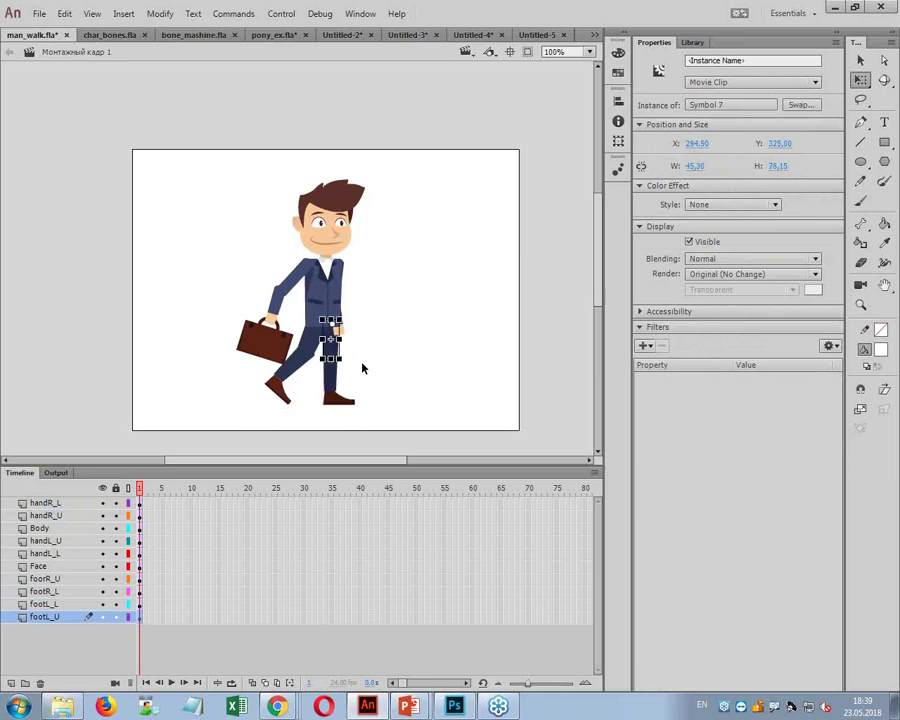
mouse_move(338, 385)
left_mouse_down()
mouse_move(351, 390)
mouse_move(349, 375)
left_mouse_up()
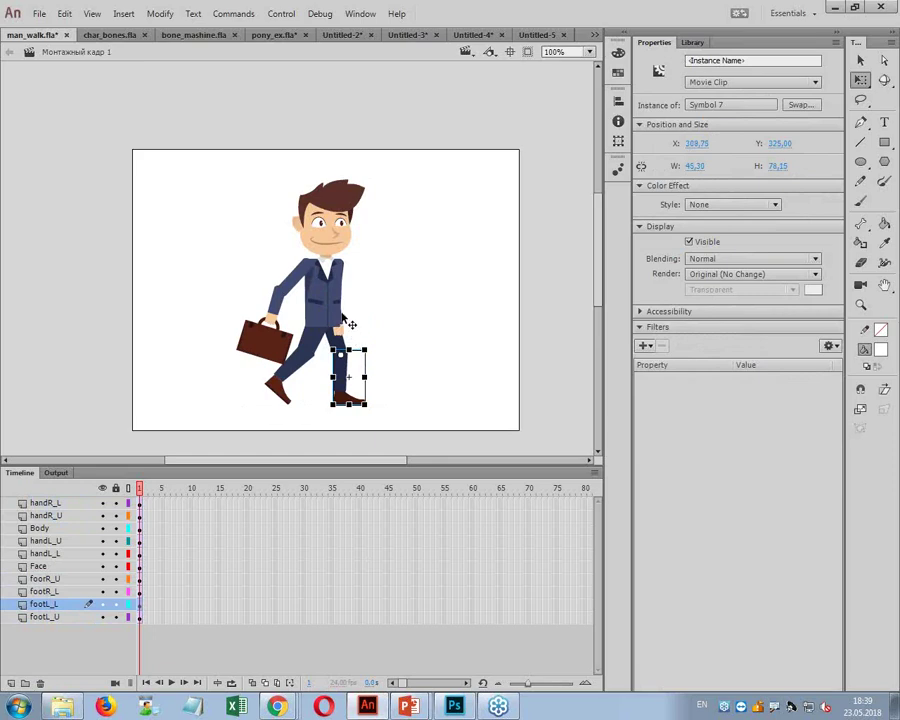
Step: Show all layers as outlines and swing the left upper arm forward, with the forearm attached at the elbow and rotated forward
left_click(127, 604, "shift")
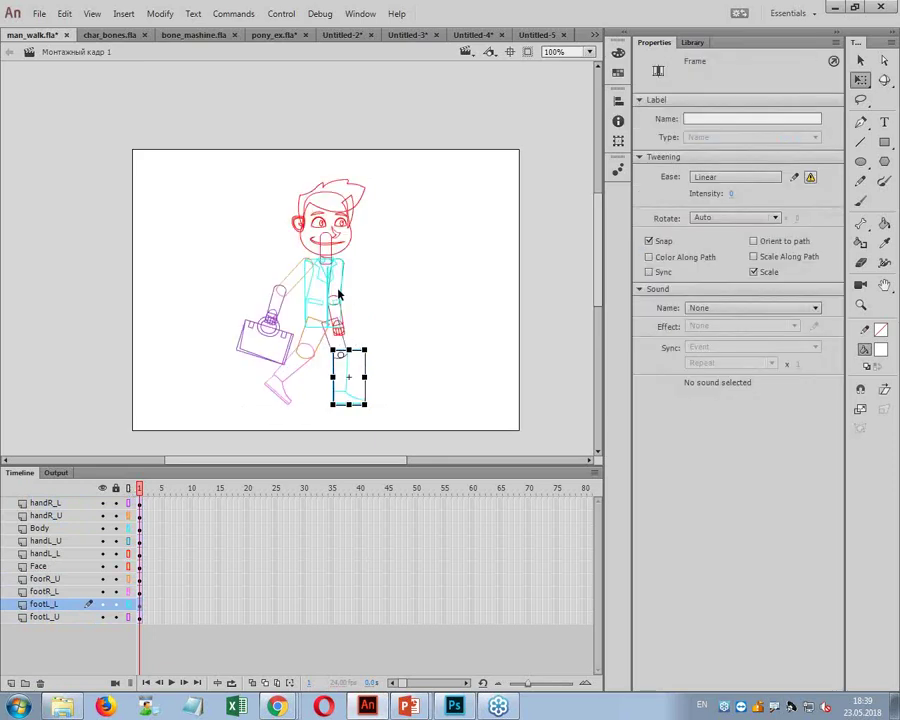
left_click(343, 262)
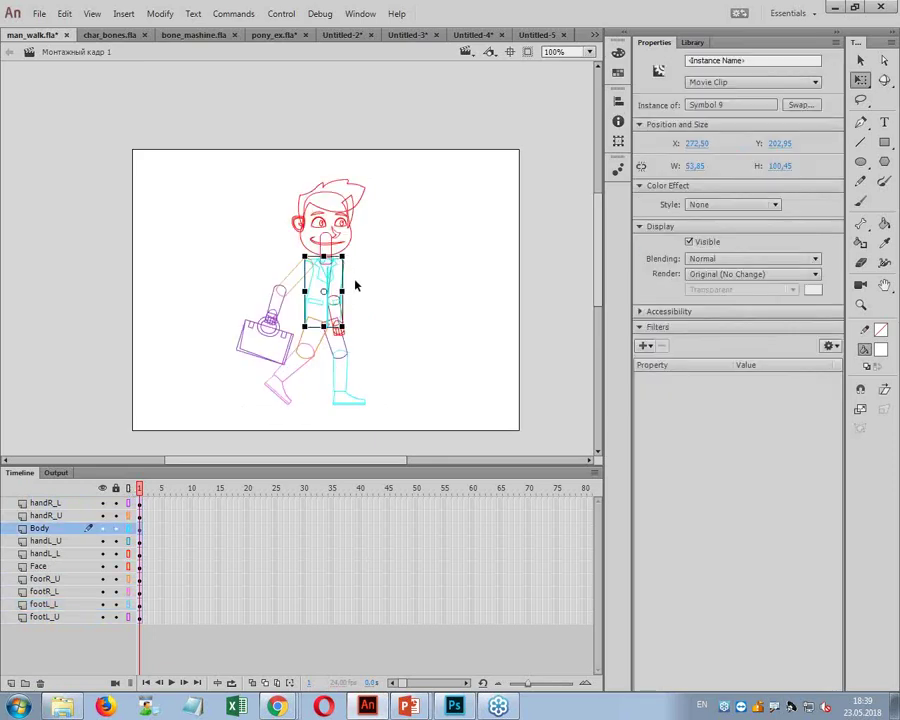
left_click(859, 305)
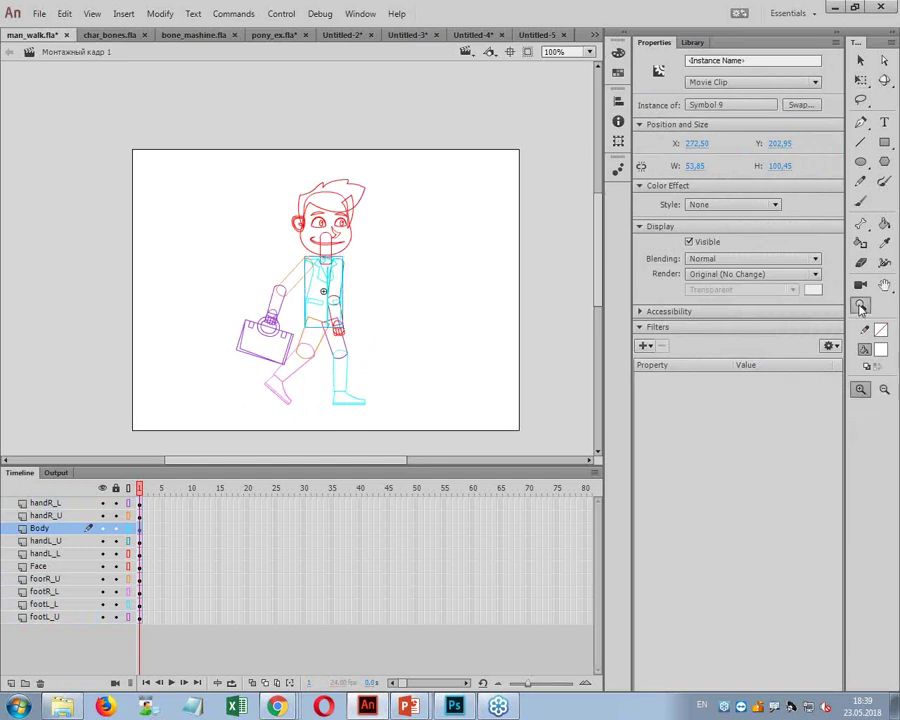
left_click_drag(305, 253, 392, 344)
left_click(861, 61)
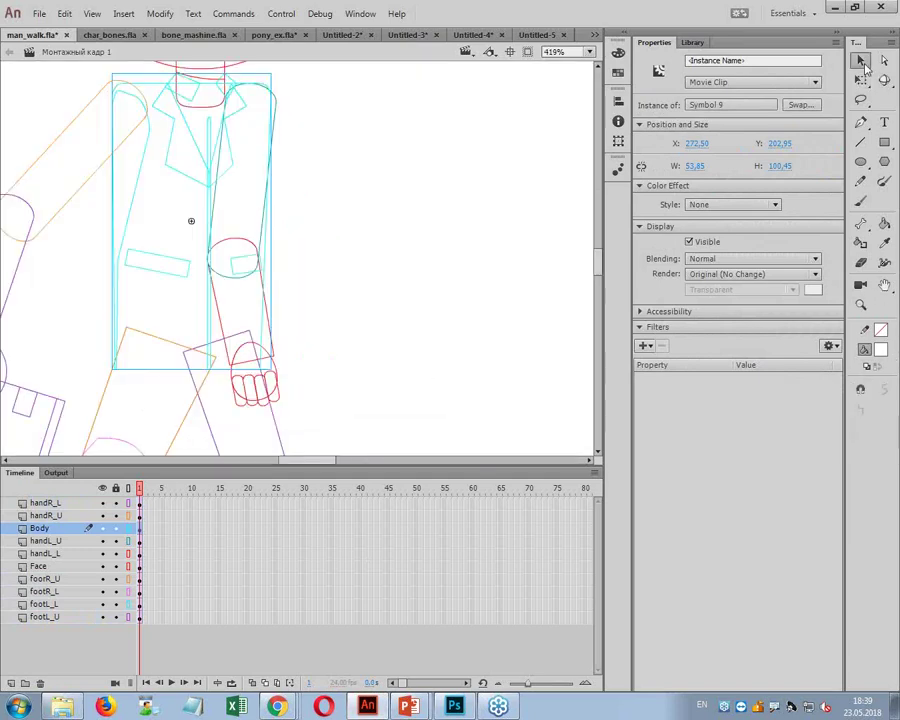
left_click(275, 118)
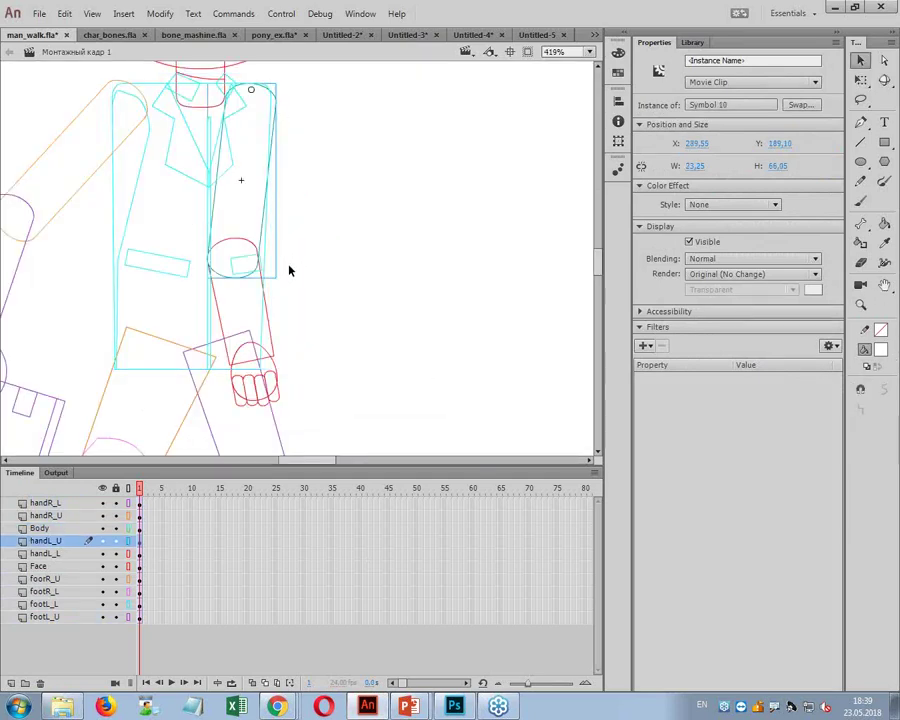
key("q")
left_click_drag(290, 280, 375, 255)
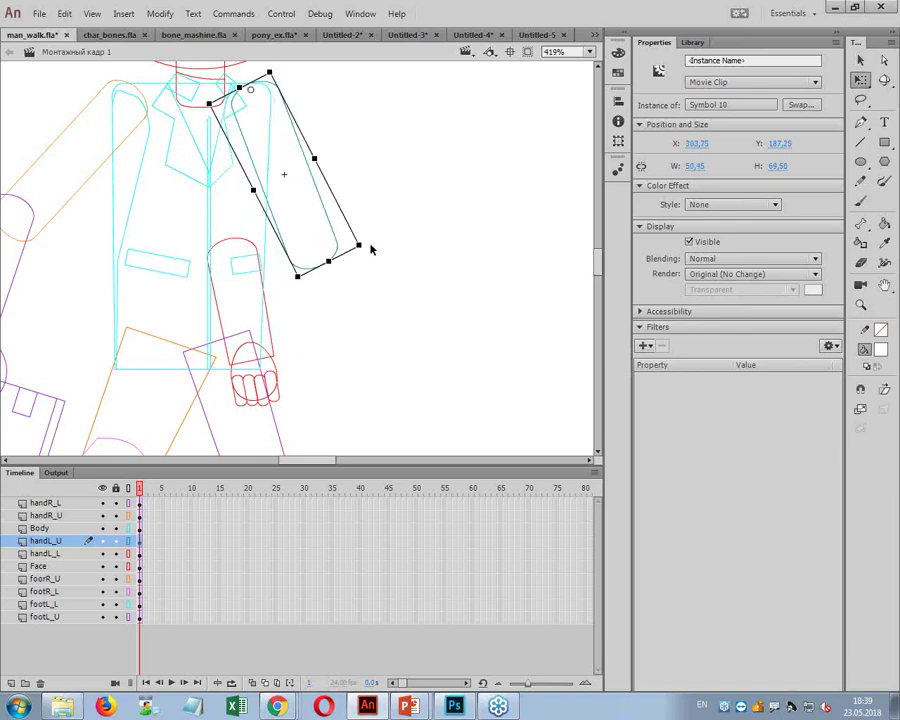
left_click_drag(274, 344, 358, 342)
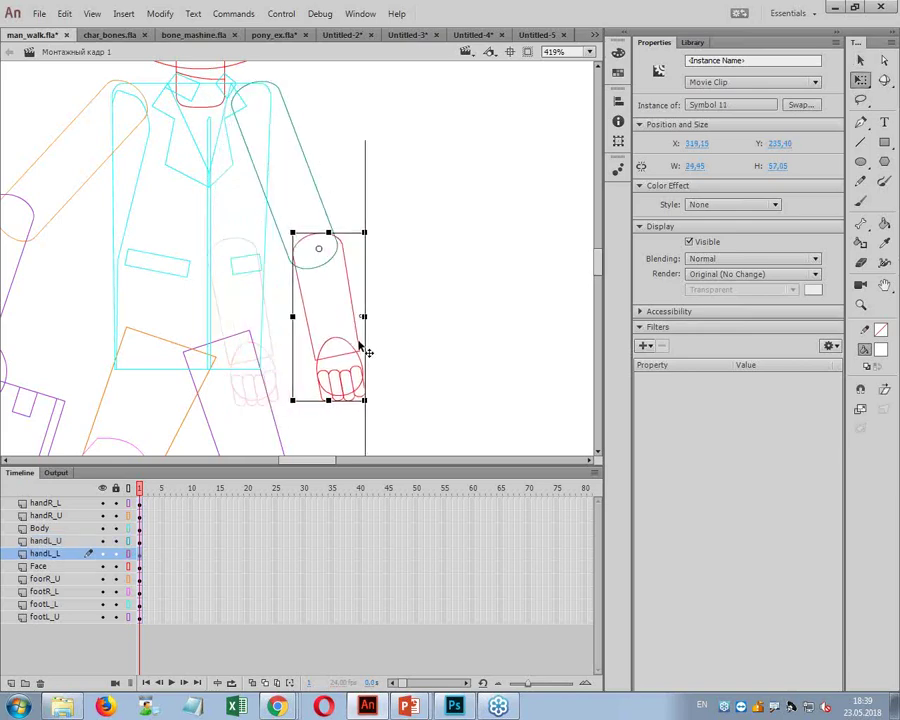
left_click_drag(392, 408, 478, 352)
left_click_drag(384, 277, 378, 281)
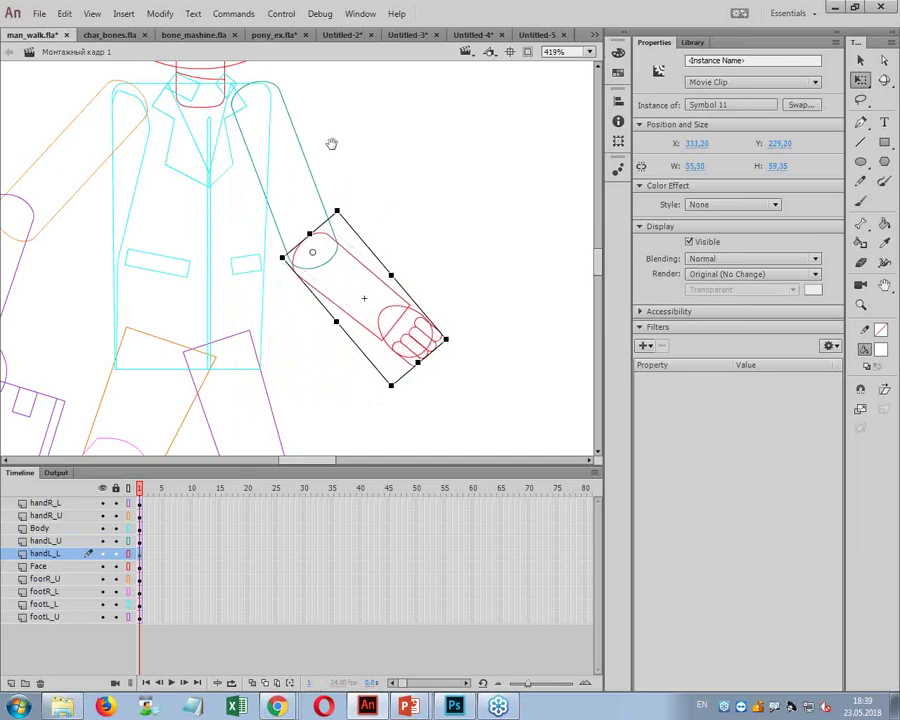
Step: Tilt the head forward about the neck and restore the filled display of all layers
left_click_drag(331, 143, 440, 276)
left_click(394, 188)
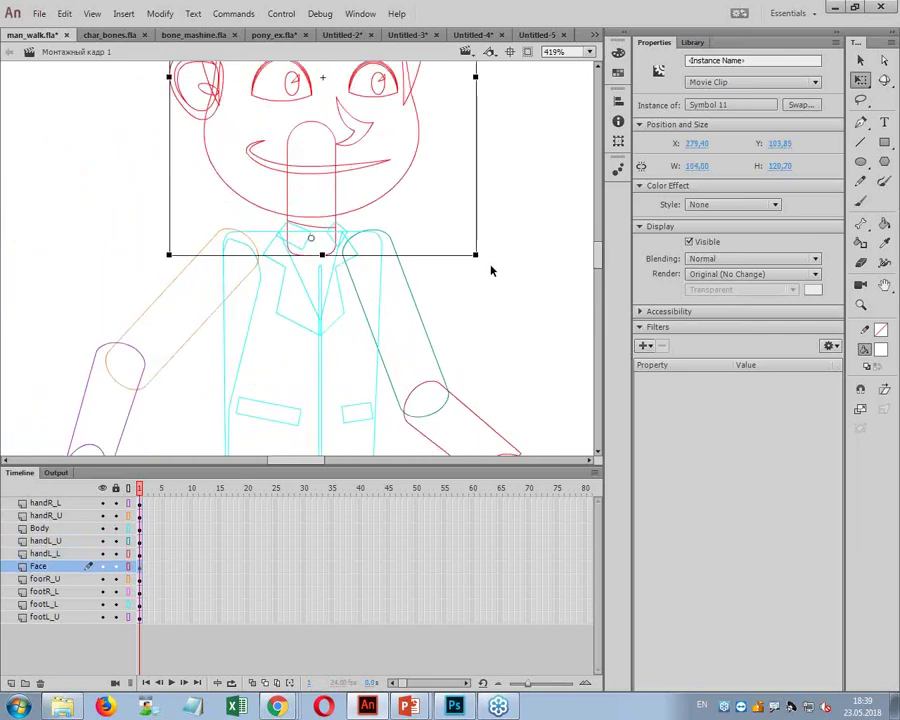
left_click_drag(490, 268, 490, 297)
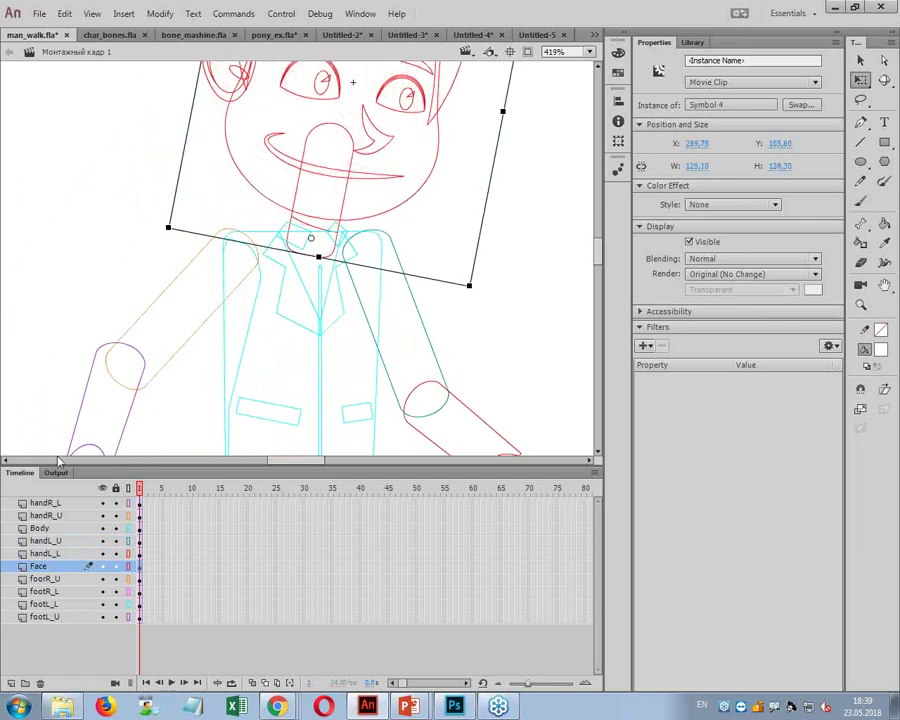
left_click(128, 488)
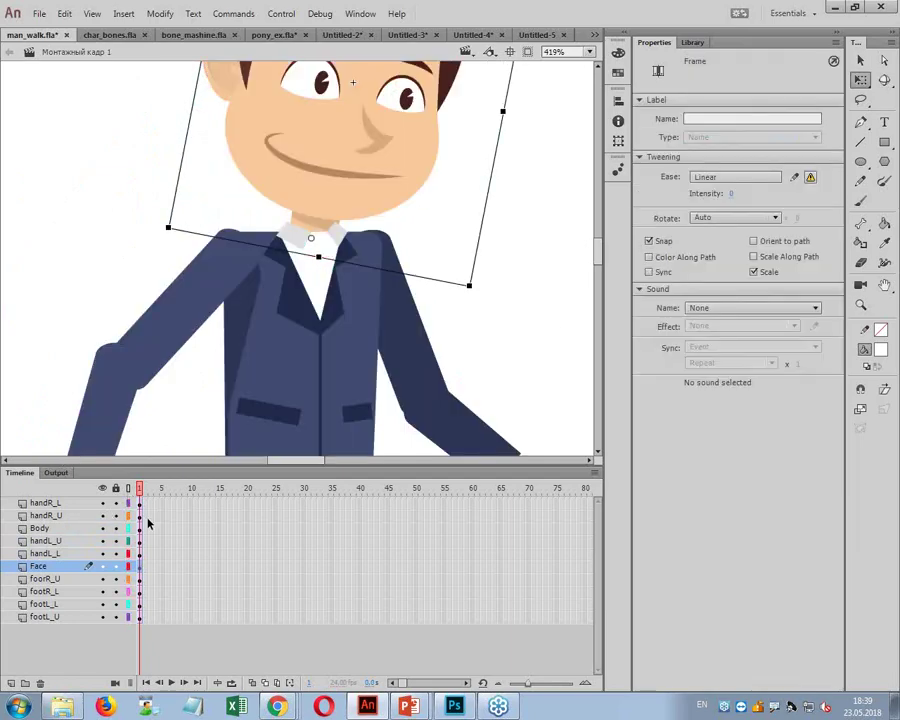
key("ctrl+1")
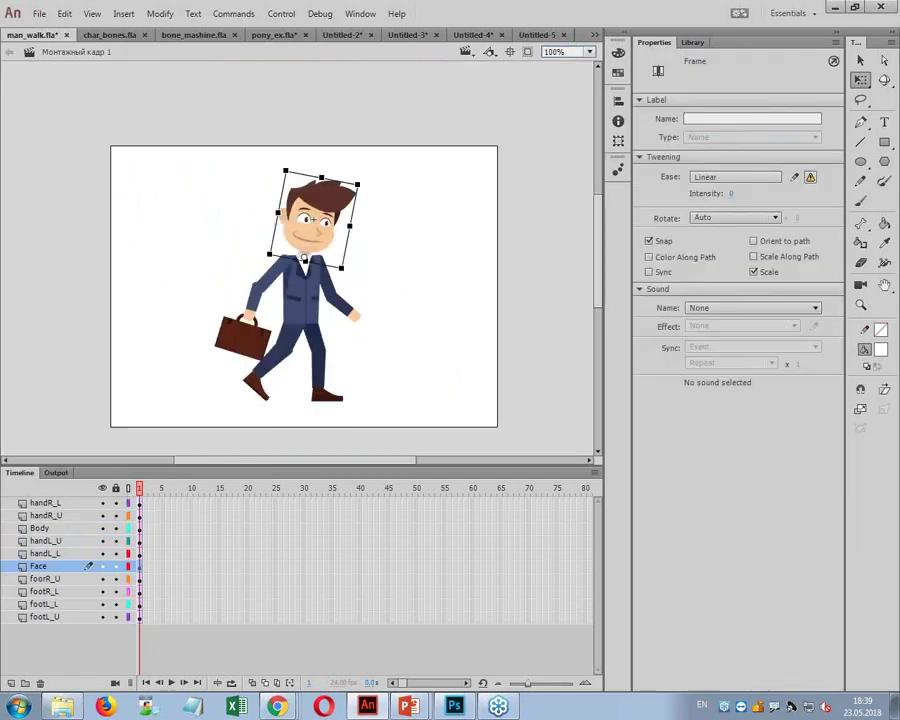
left_click(440, 360)
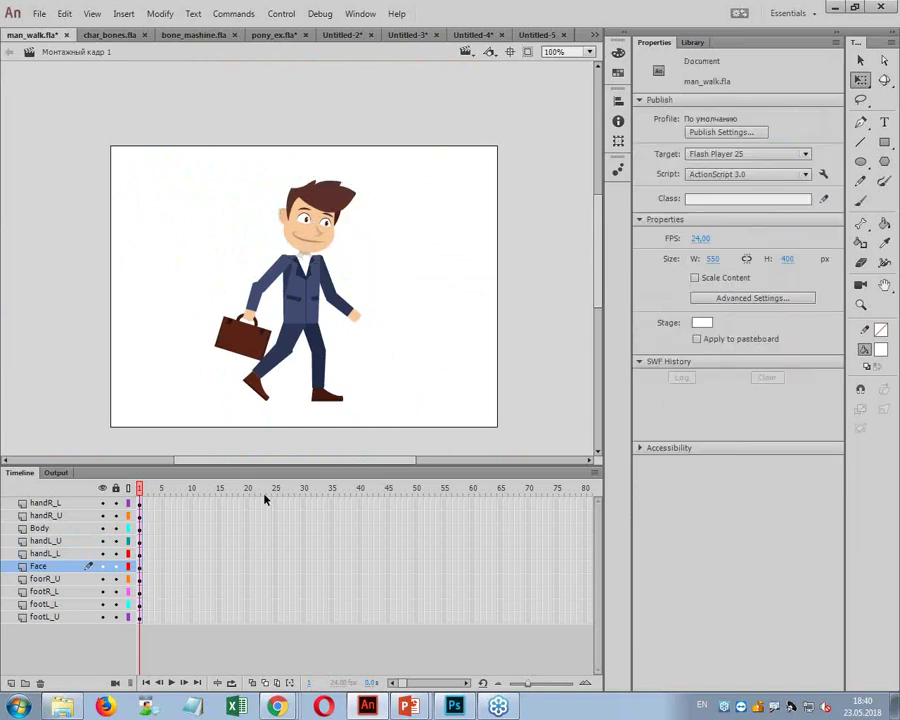
Step: Insert keyframes on all layers at frame 30 and at frame 15
left_click_drag(304, 503, 304, 627)
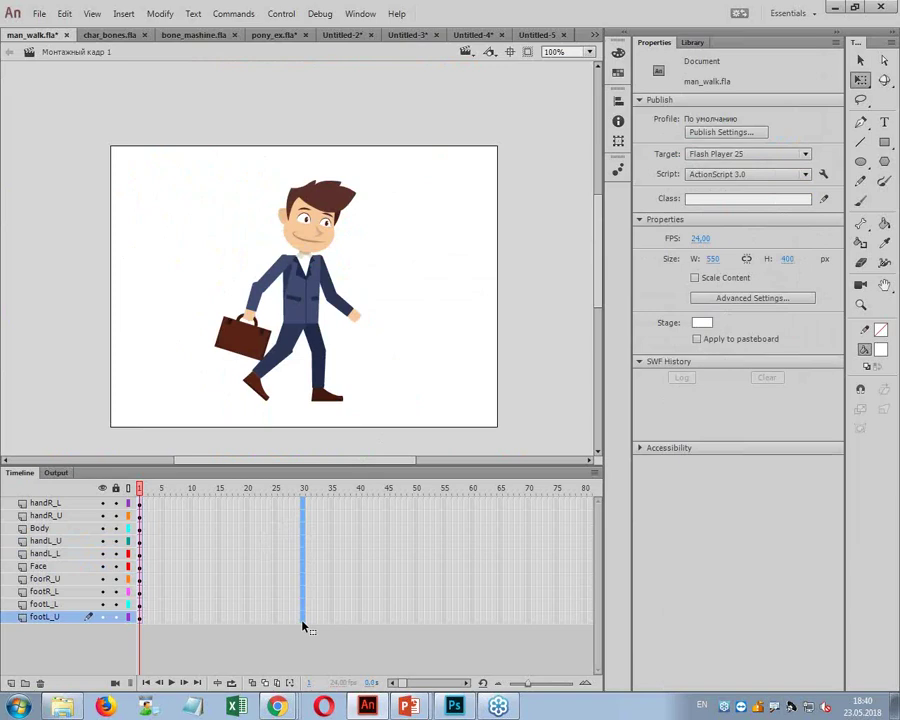
key("F6")
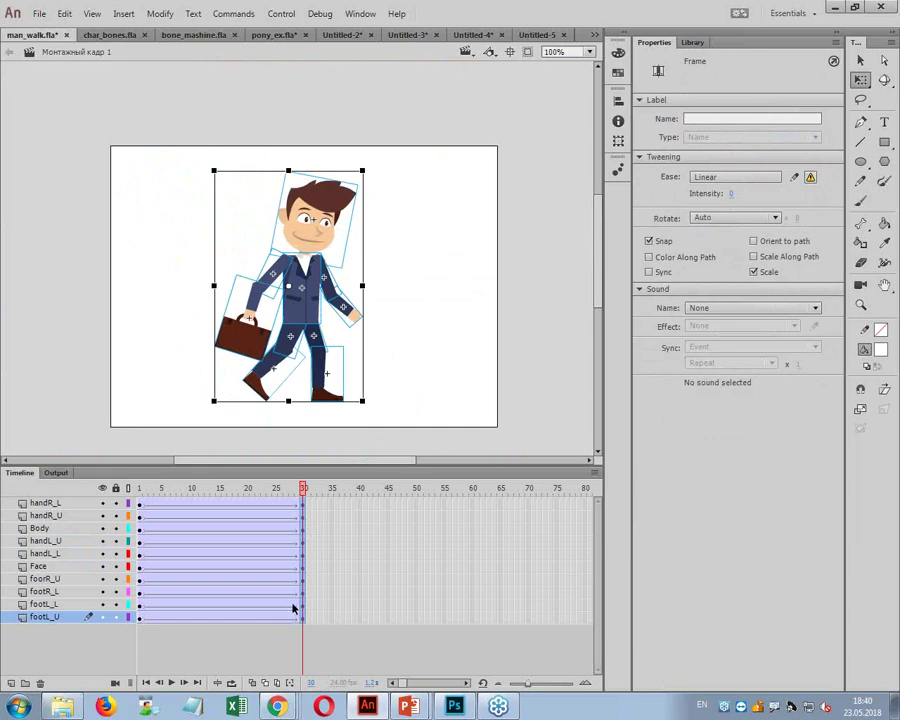
left_click_drag(294, 498, 222, 500)
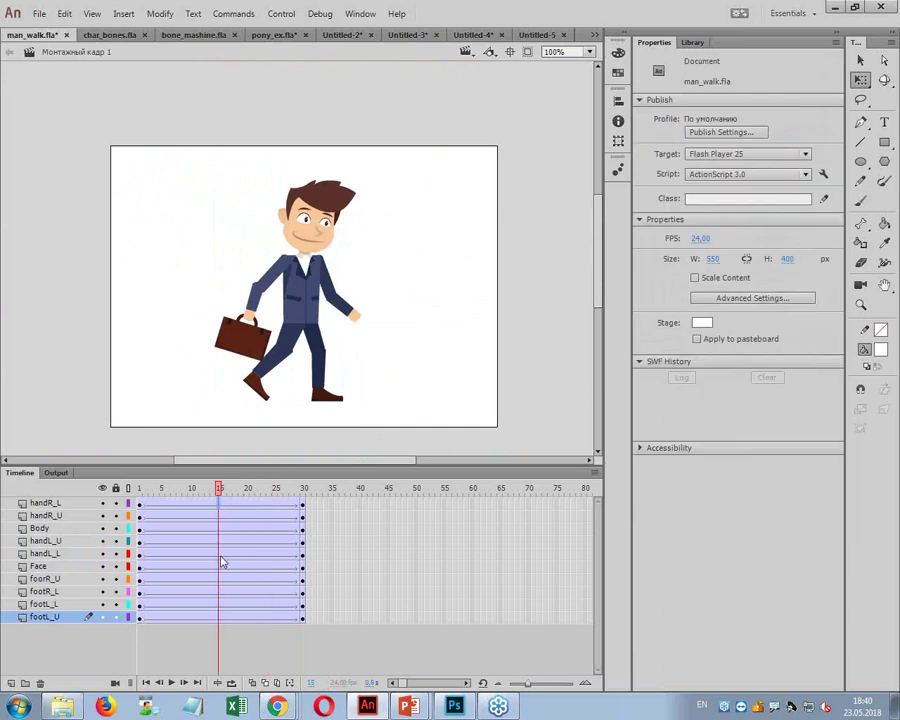
left_click_drag(222, 562, 218, 622)
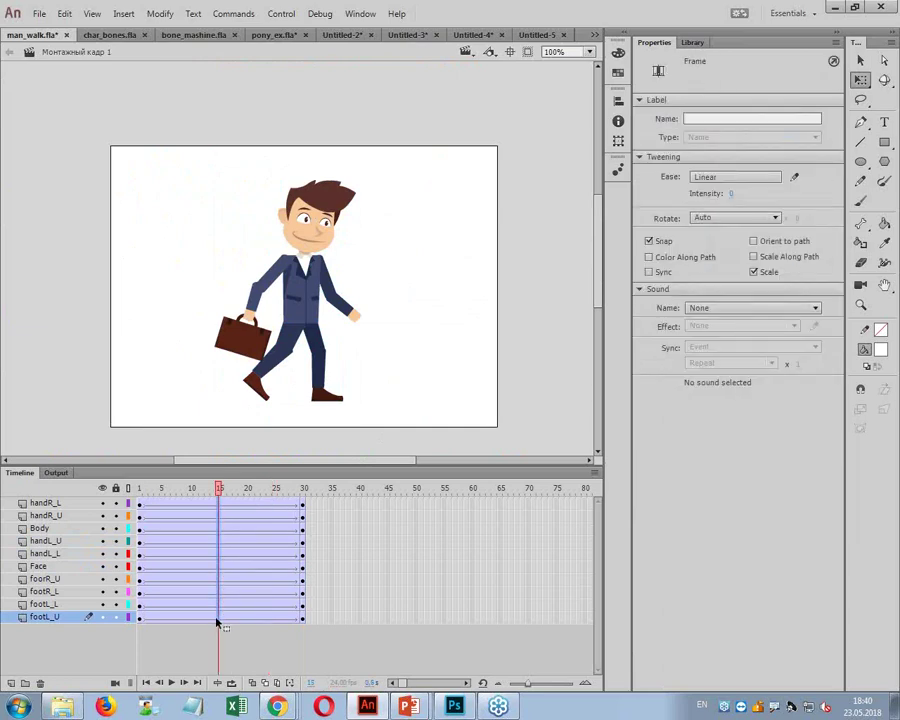
key("ctrl+a")
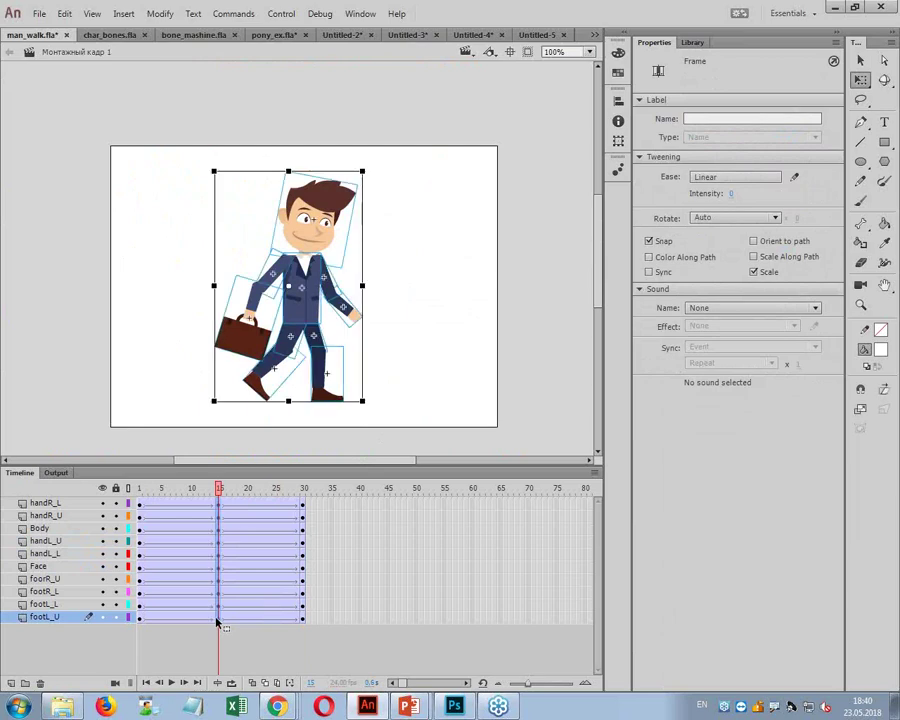
left_click(382, 376)
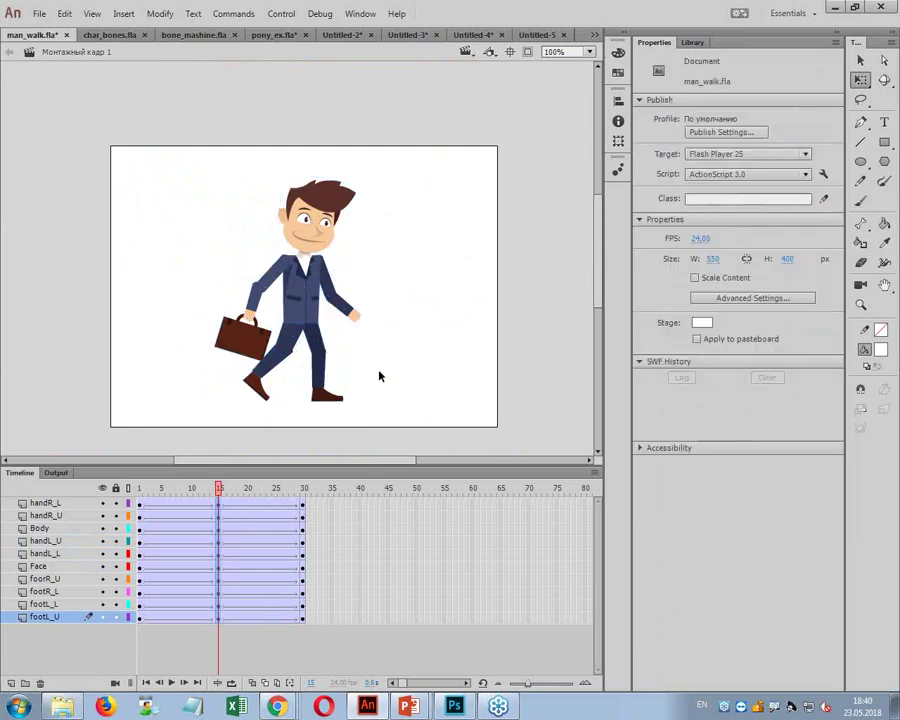
Step: On frame 15, swing the right upper arm forward and reattach the briefcase forearm at the elbow, rotated forward
left_click(272, 270)
left_click_drag(290, 315, 309, 297)
left_click(250, 315)
left_click_drag(250, 315, 303, 314)
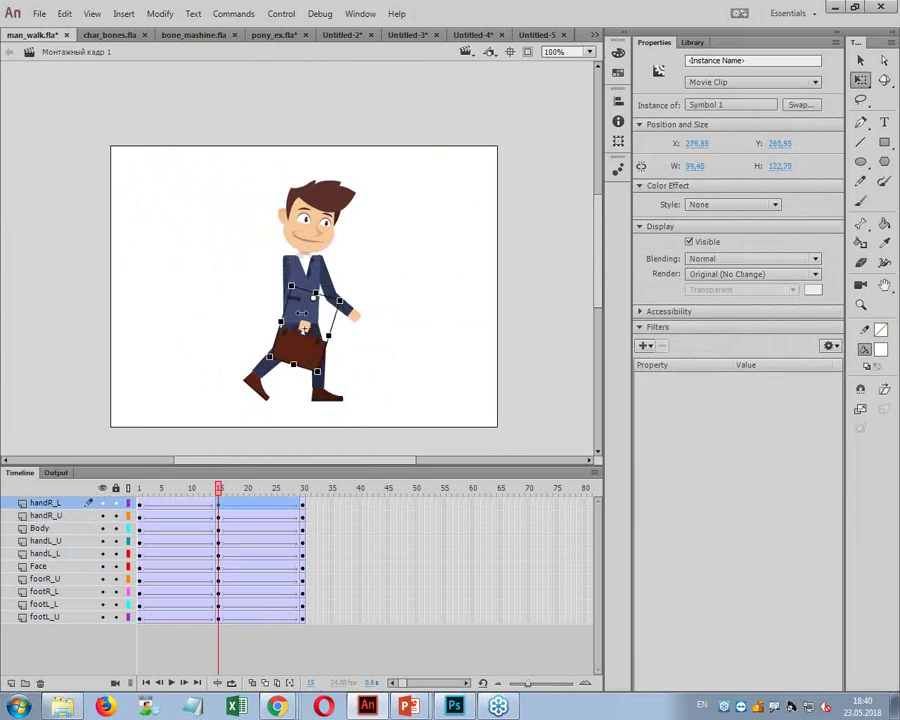
left_click_drag(331, 381, 390, 318)
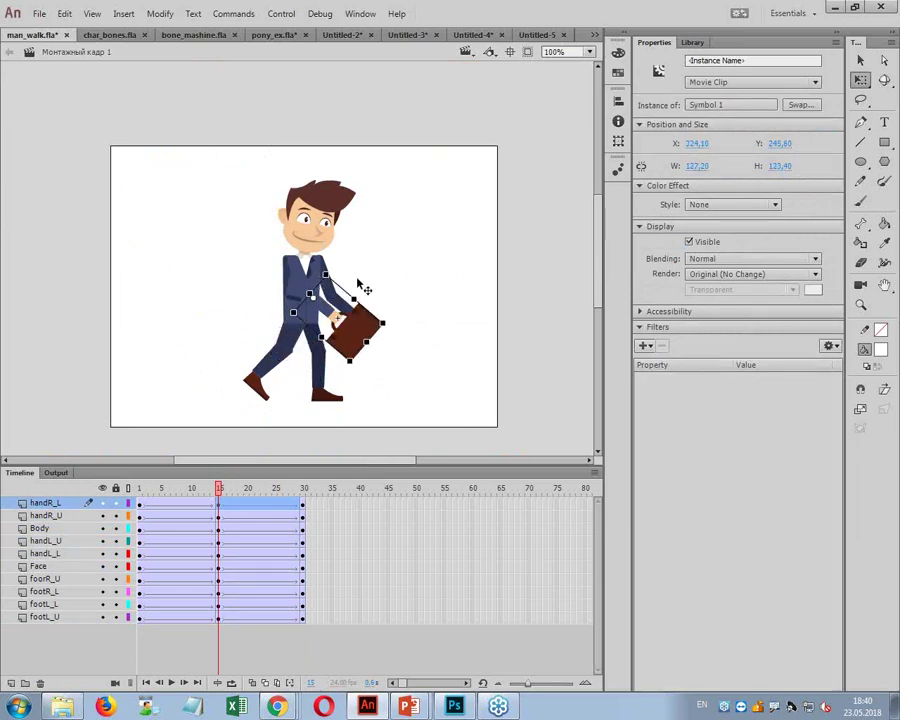
Step: Show all layers as outlines and, on frame 15, swing the left upper arm backward with the forearm reattached and rotated at the elbow
left_click(128, 488)
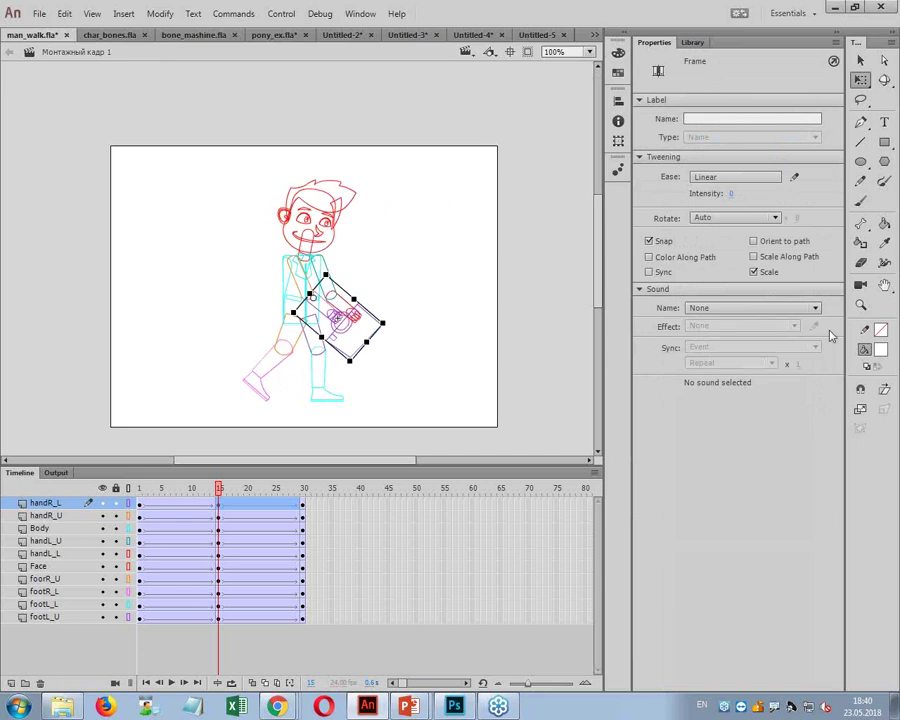
left_click(862, 308)
left_click_drag(211, 187, 406, 364)
left_click(862, 62)
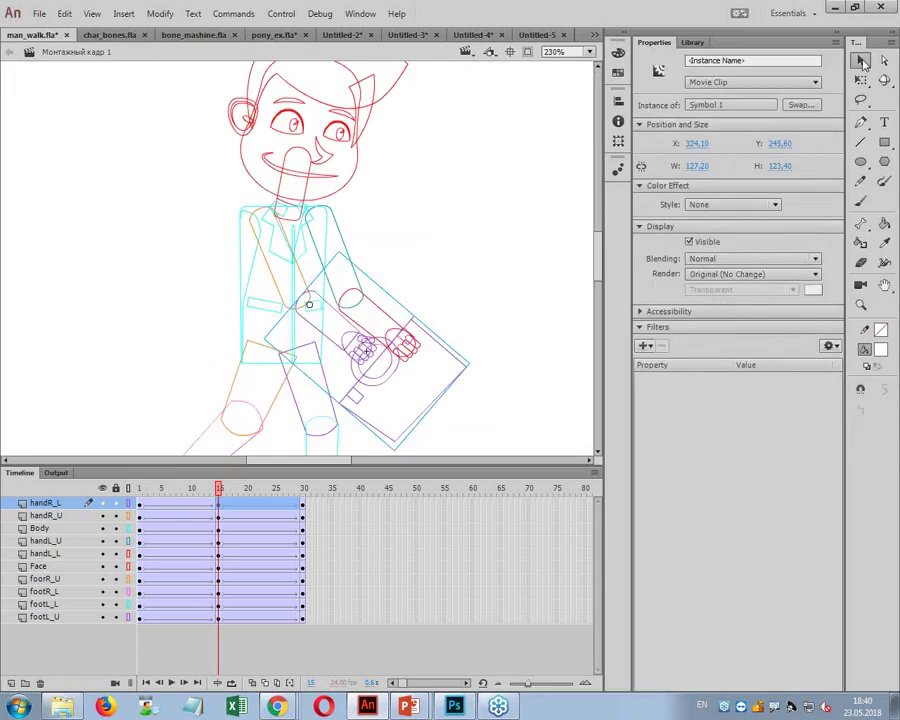
left_click(344, 242)
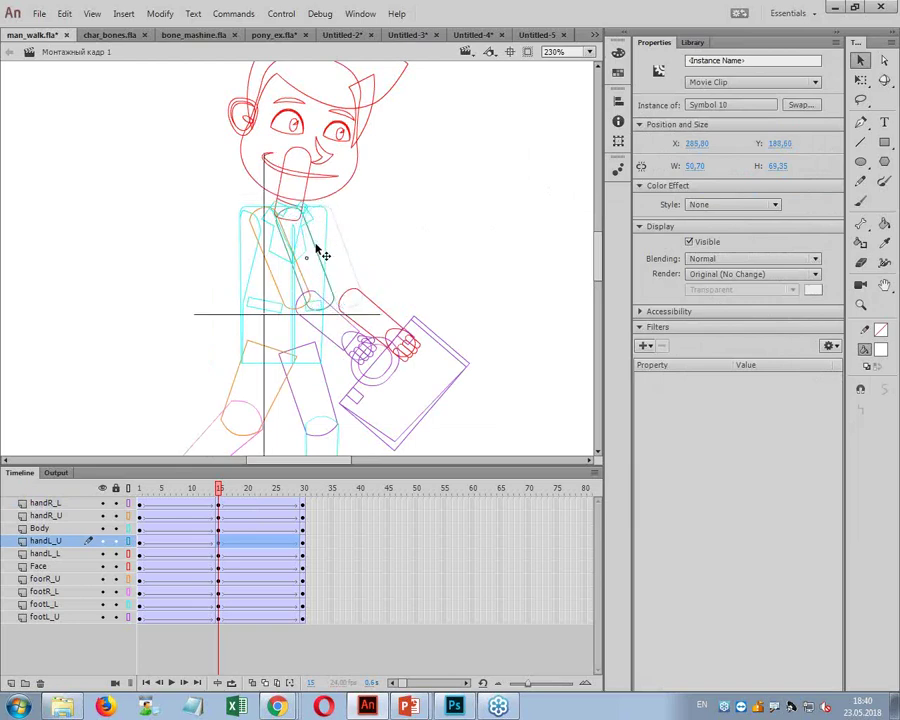
key("q")
left_click_drag(335, 332, 245, 337)
left_click(380, 319)
left_click_drag(379, 312, 261, 299)
left_click_drag(308, 340, 241, 374)
left_click_drag(486, 220, 479, 132)
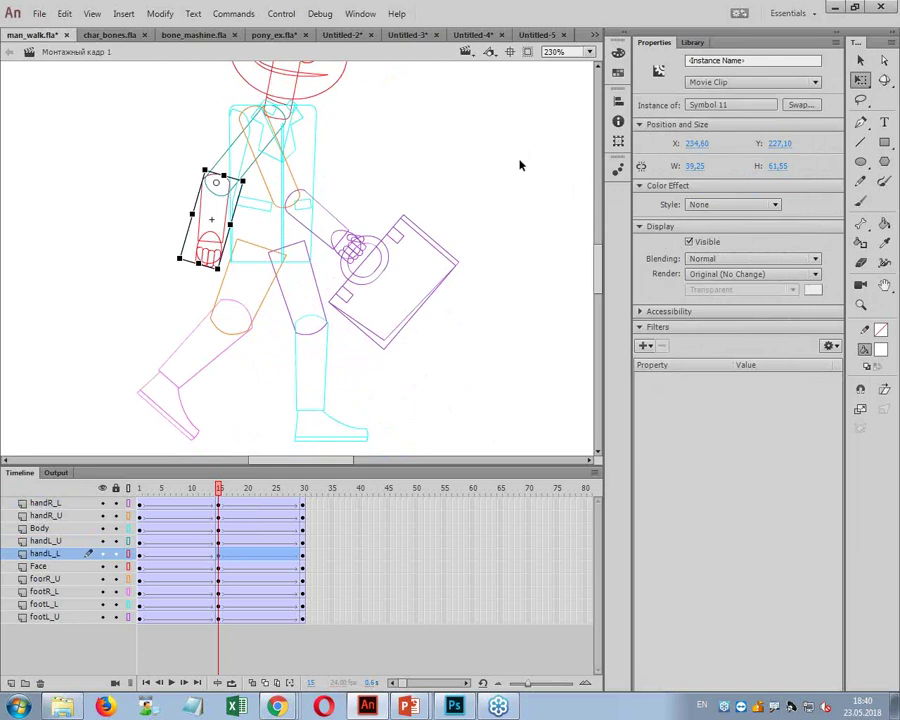
Step: Restore the filled display of all layers and, on frame 15, swing the left thigh backward about the hip
left_click(325, 312)
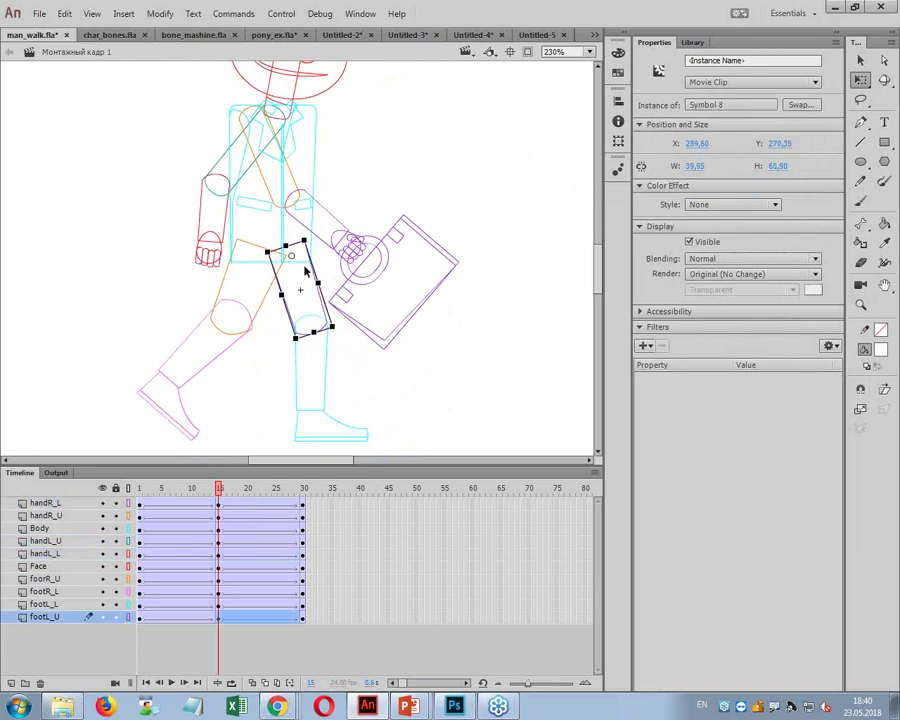
left_click(127, 487)
left_click_drag(298, 300, 278, 299)
left_click_drag(317, 335, 258, 377)
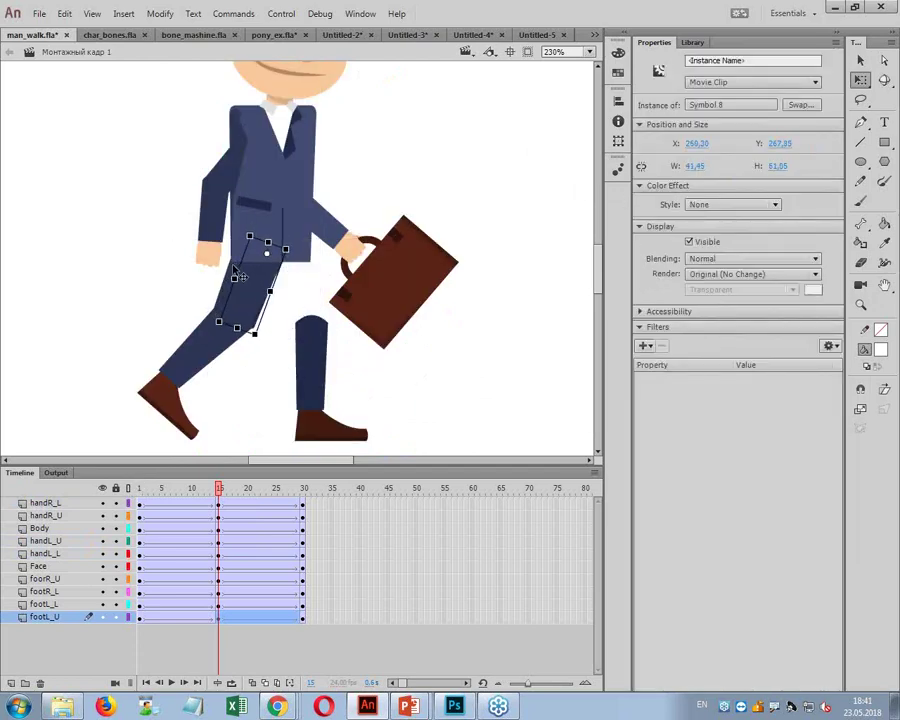
Step: On frame 15, swing the right thigh forward and reattach the right lower leg at the knee, rotated forward
left_click(257, 288)
left_click_drag(257, 288, 279, 287)
left_click_drag(298, 338, 373, 346)
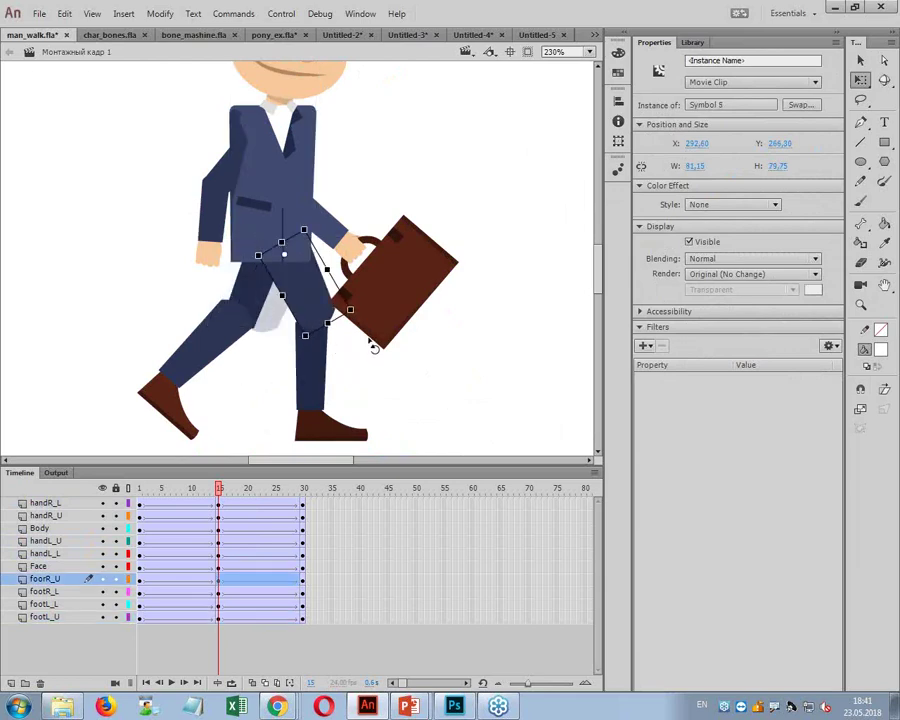
left_click(238, 344)
left_click_drag(238, 344, 312, 352)
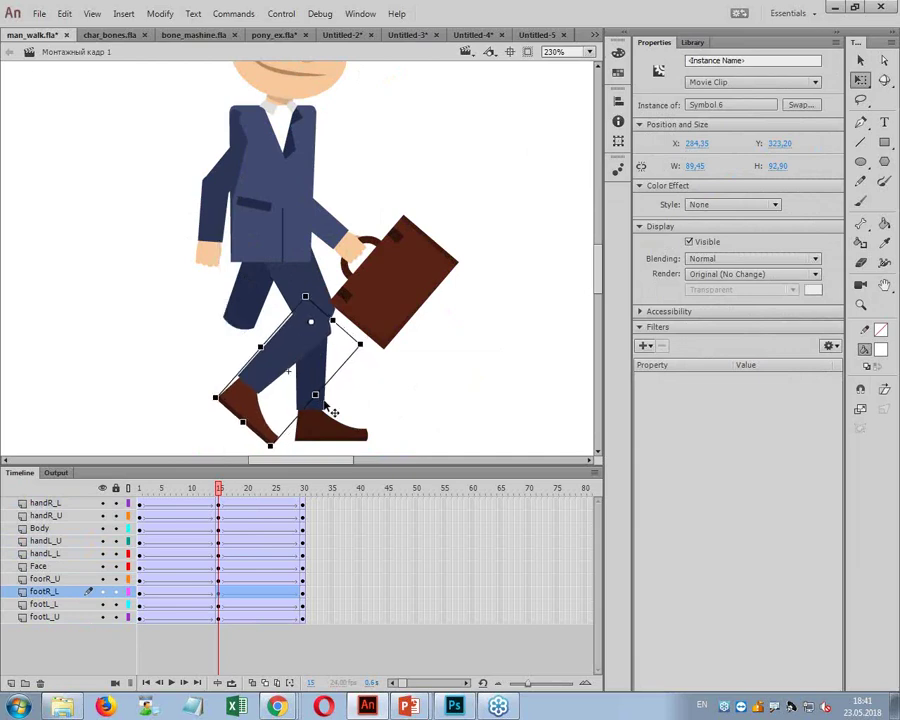
left_click_drag(287, 442, 430, 435)
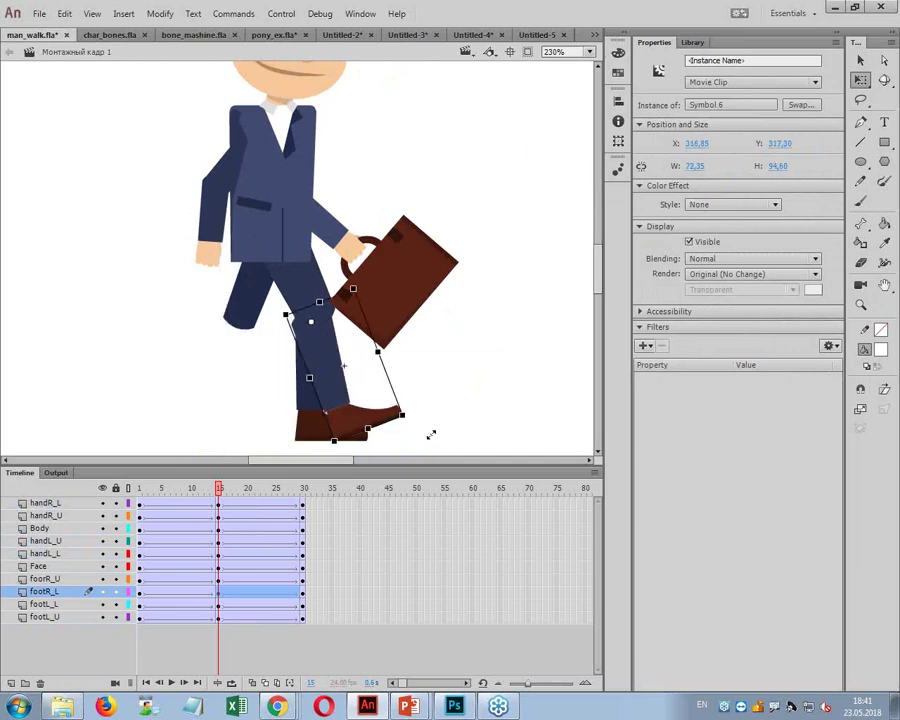
Step: On frame 15, reattach the left lower leg to the rear thigh's knee and rotate it backward
left_click(310, 420)
left_click_drag(310, 420, 245, 410)
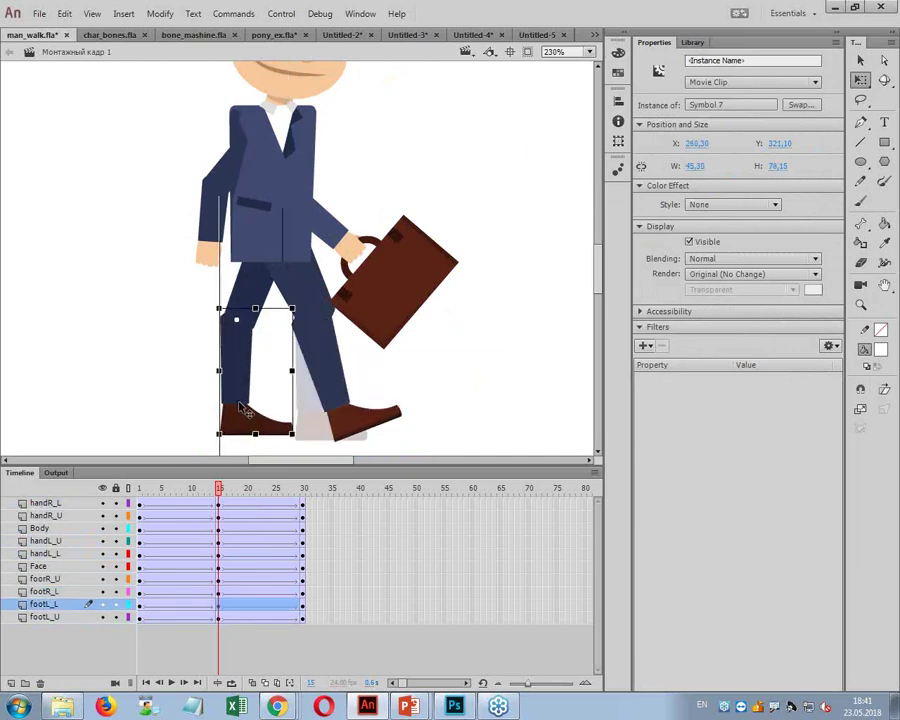
left_click_drag(307, 438, 240, 436)
Step: On frame 15, shift the left arm closer to the torso and skew the torso so its shoulders lean forward
left_click(232, 178)
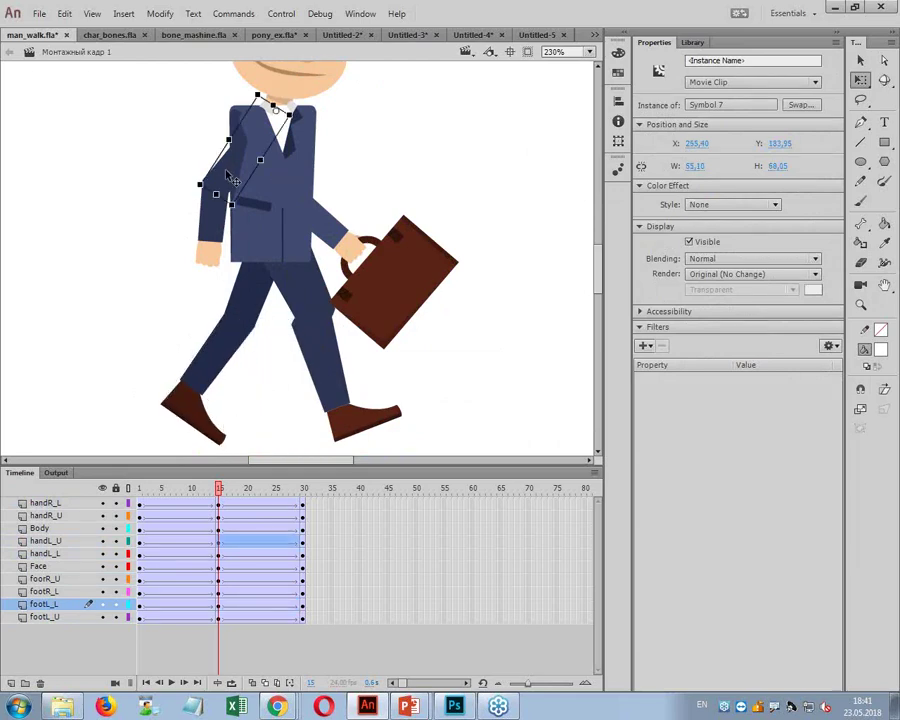
left_click_drag(232, 178, 233, 222)
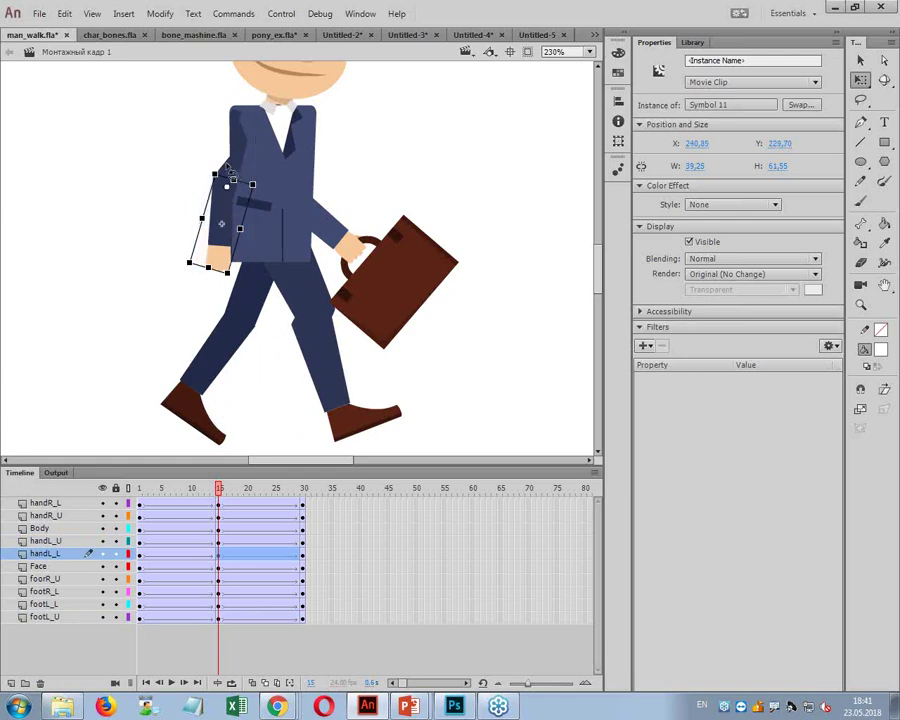
left_click(310, 157)
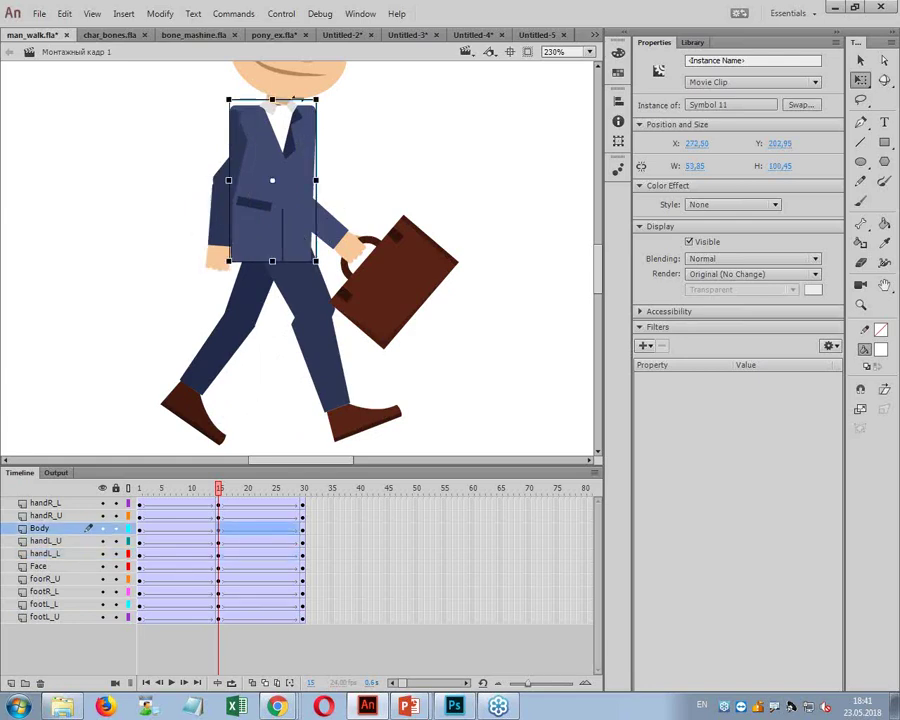
left_click_drag(303, 160, 312, 171)
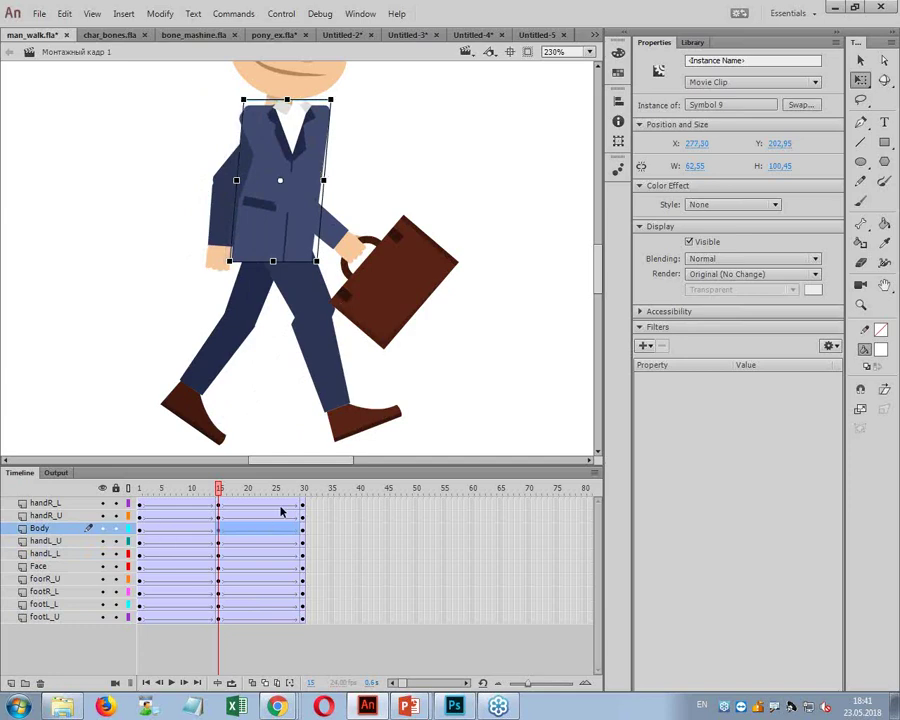
Step: Select all body parts on frame 15 and skew the whole figure slightly forward
left_click_drag(222, 507, 217, 622)
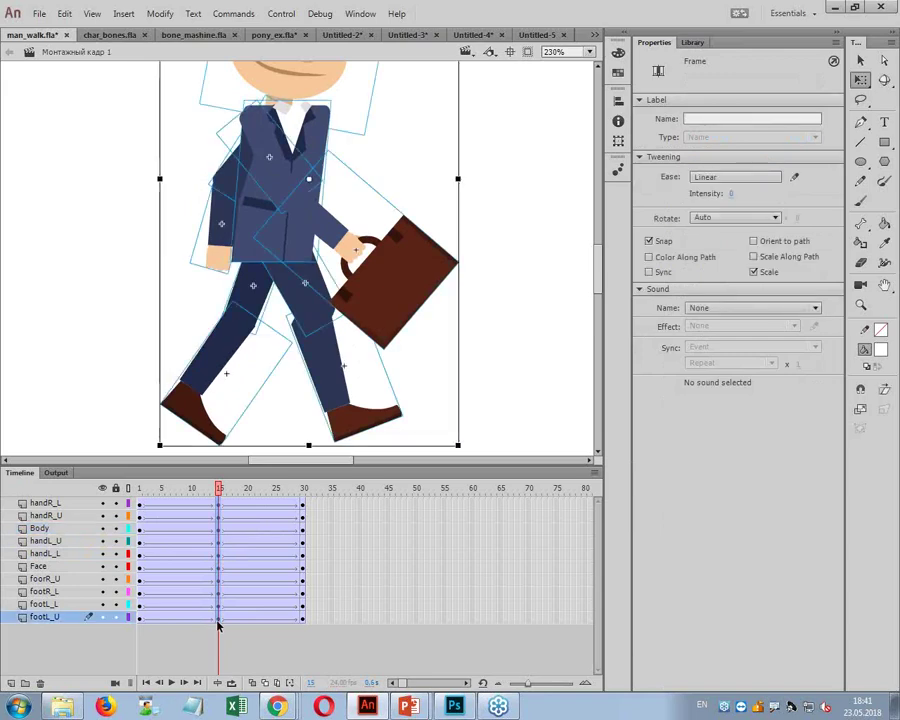
left_click(303, 446)
scroll(526, 266, "up", 3)
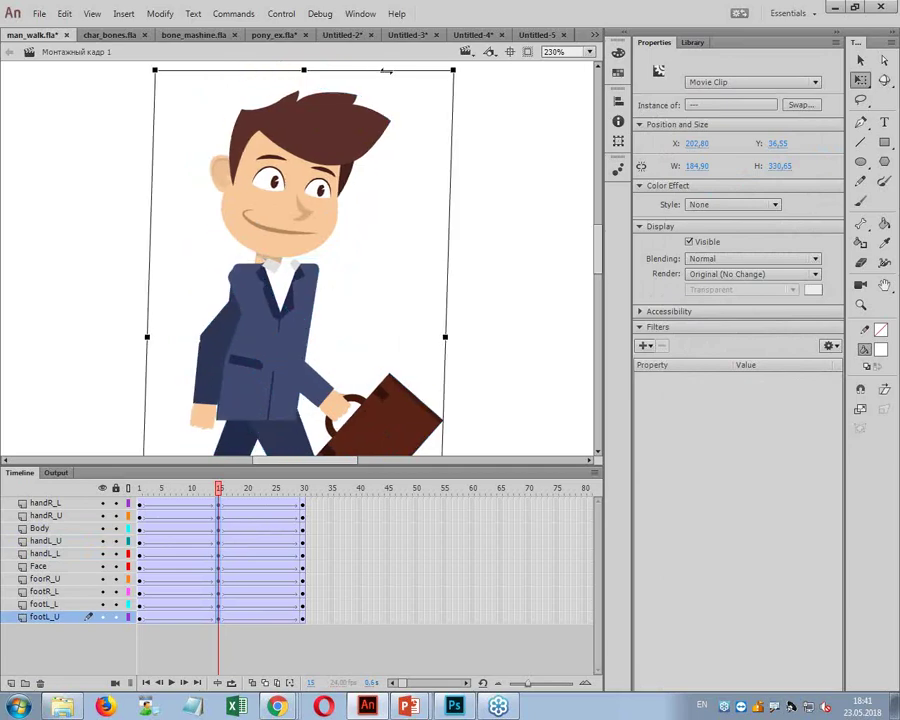
left_click(386, 74)
Step: On frame 15, move the head back onto the collar and tilt it backward about the neck
left_click_drag(283, 206, 316, 228)
left_click(440, 280)
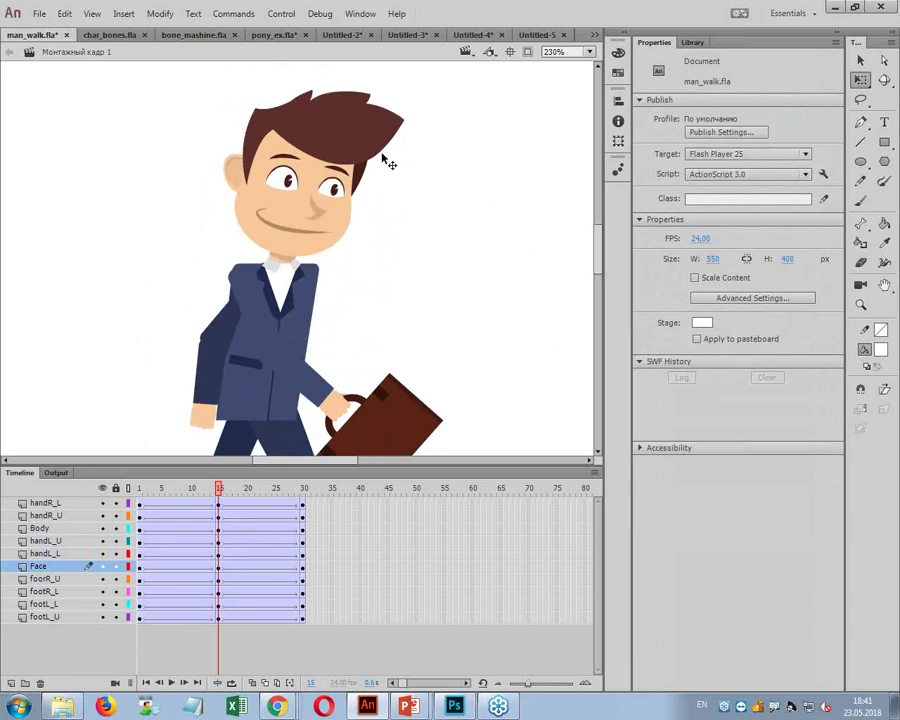
left_click(386, 158)
left_click_drag(416, 109, 390, 90)
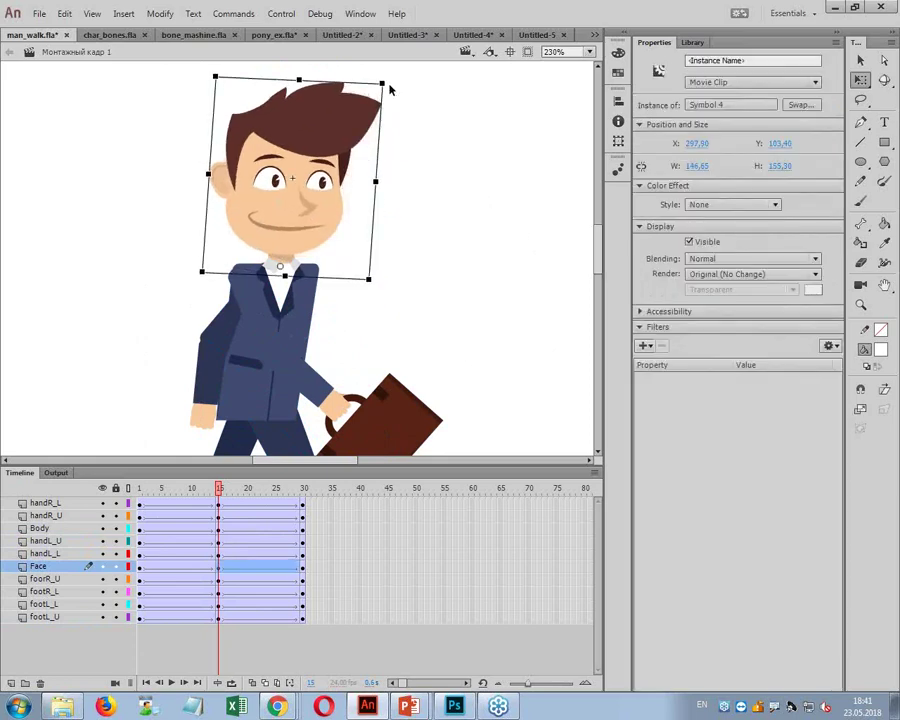
Step: Insert keyframes on all layers at frame 8
left_click_drag(220, 490, 292, 490)
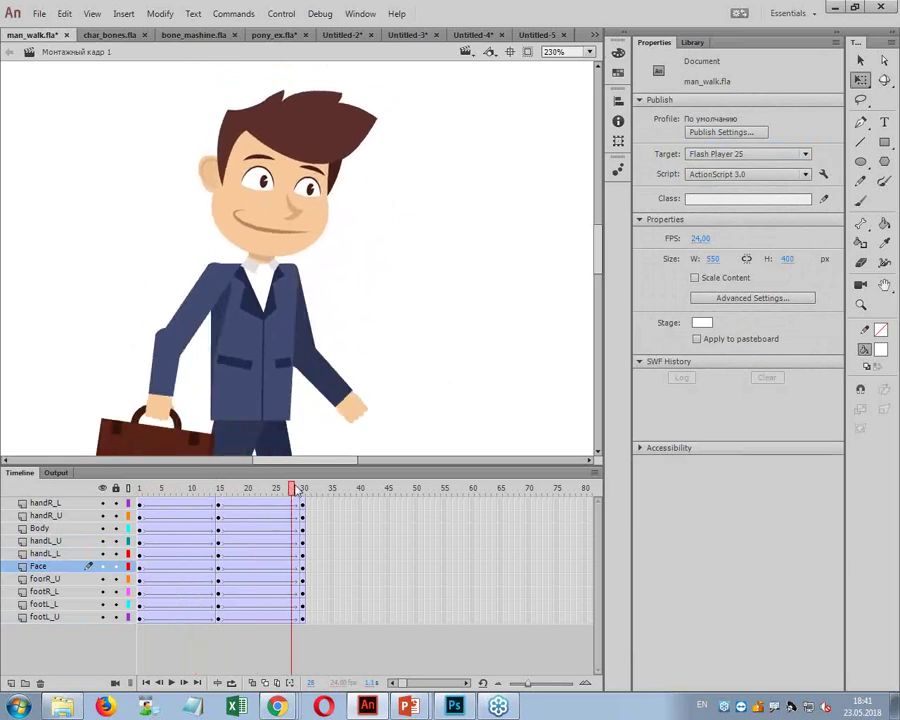
left_click_drag(389, 280, 409, 200)
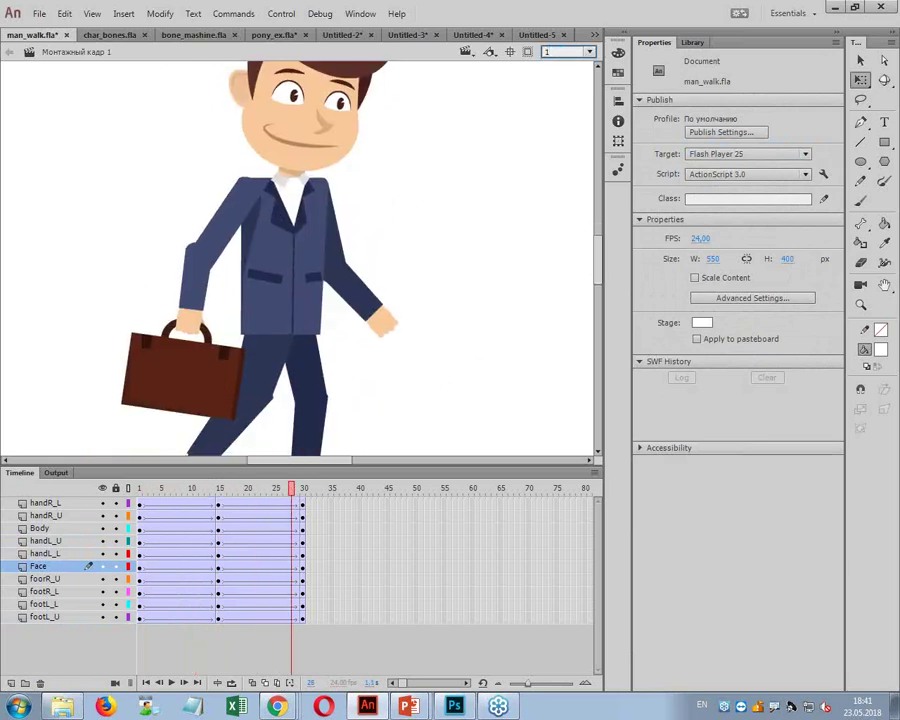
key("ctrl+1")
left_click_drag(250, 488, 187, 519)
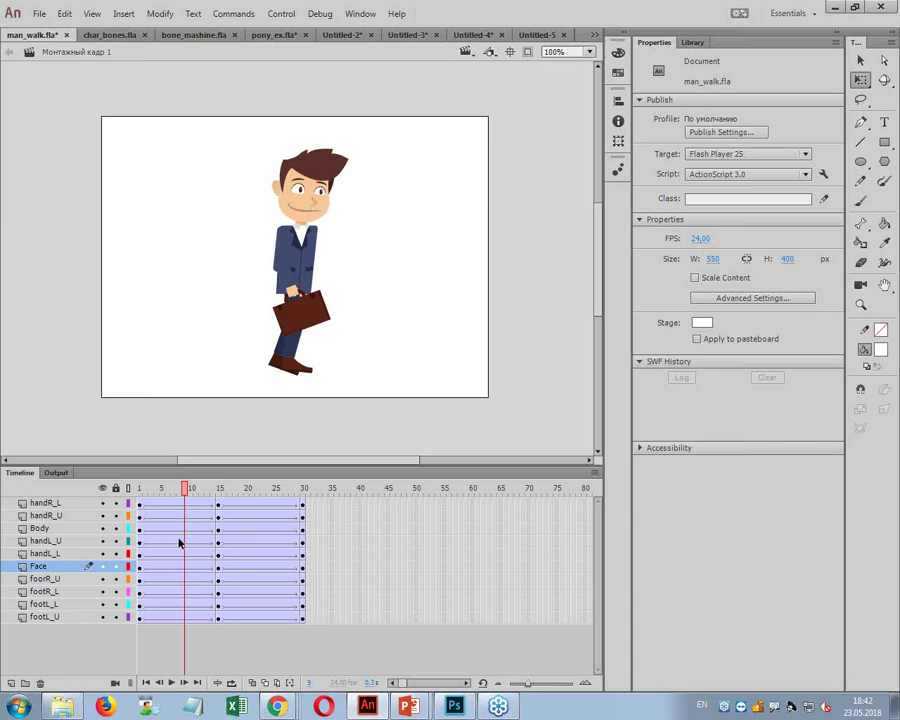
left_click_drag(183, 510, 180, 627)
left_click(346, 368)
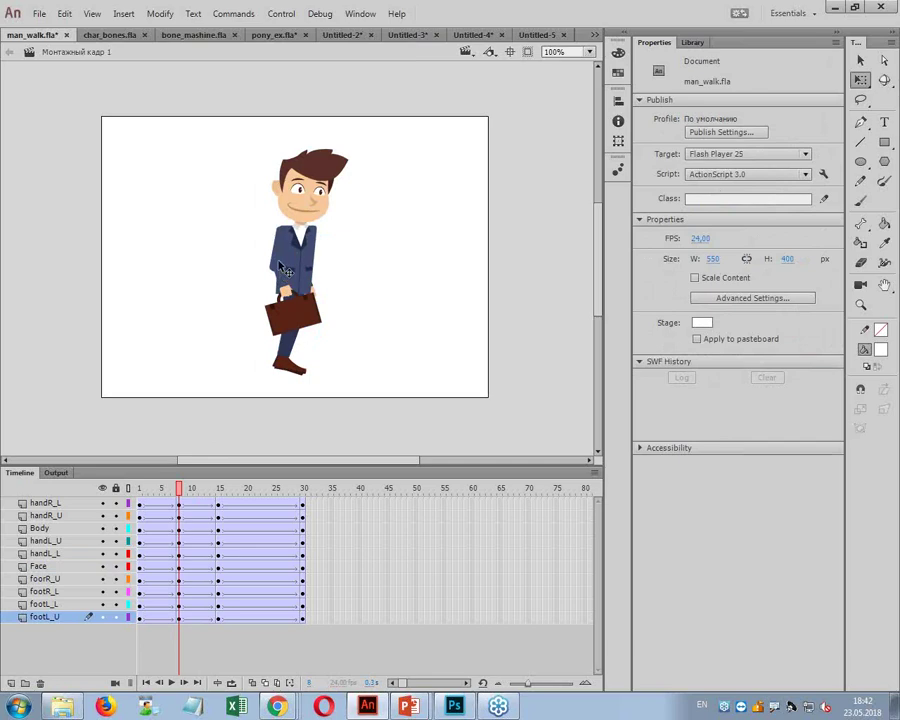
Step: On frame 8, rotate the briefcase forearm slightly and reattach it at the elbow
left_click(297, 300)
left_click(335, 305)
left_click(297, 314)
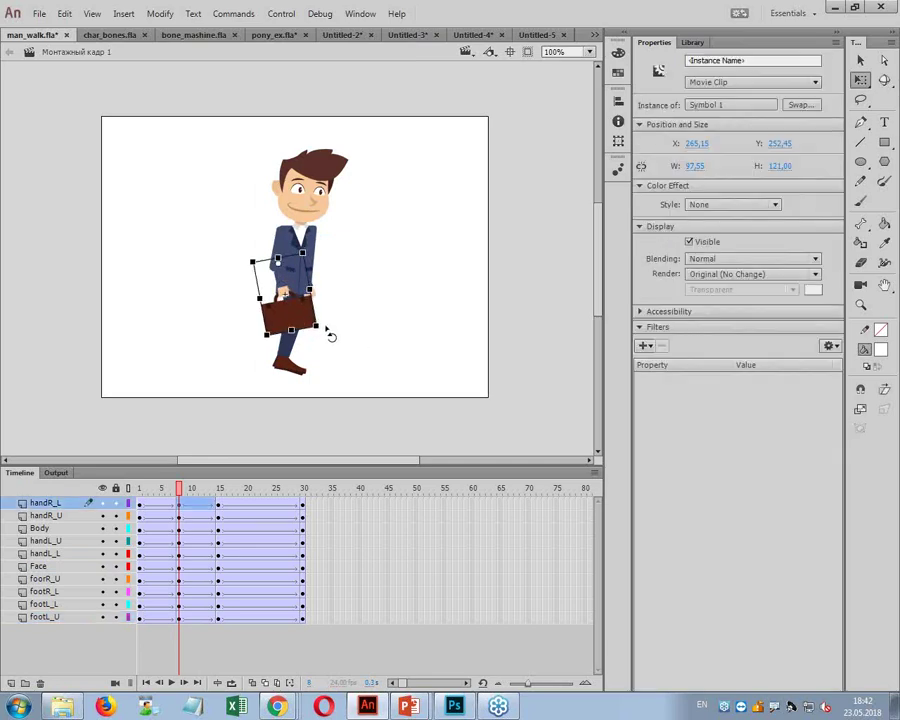
left_click_drag(328, 333, 287, 291)
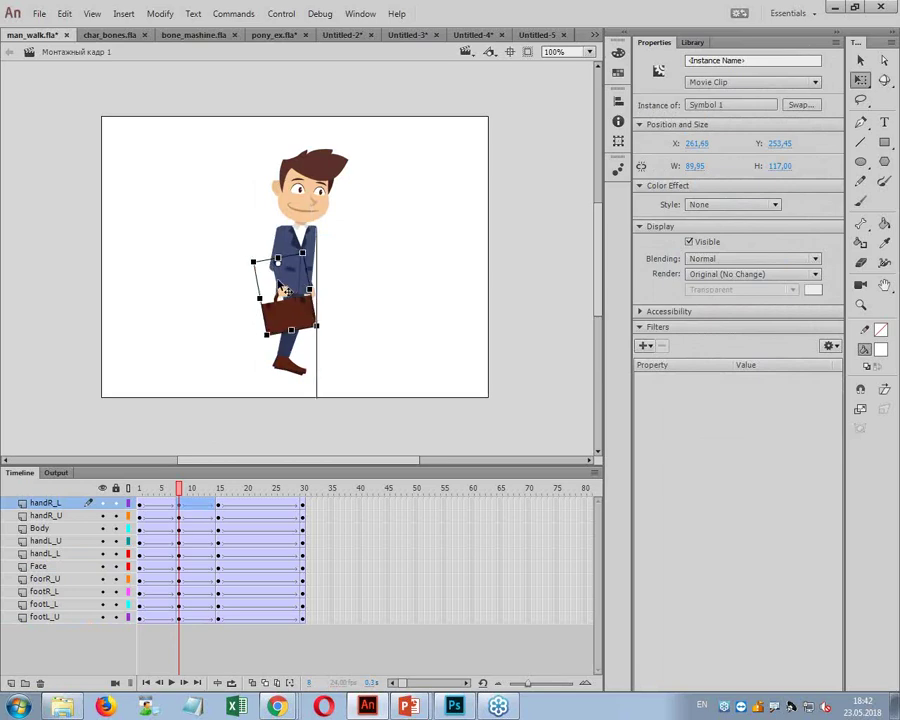
Step: Realign the briefcase forearm with the upper arm's elbow on frames 1 and 8
left_click(167, 489)
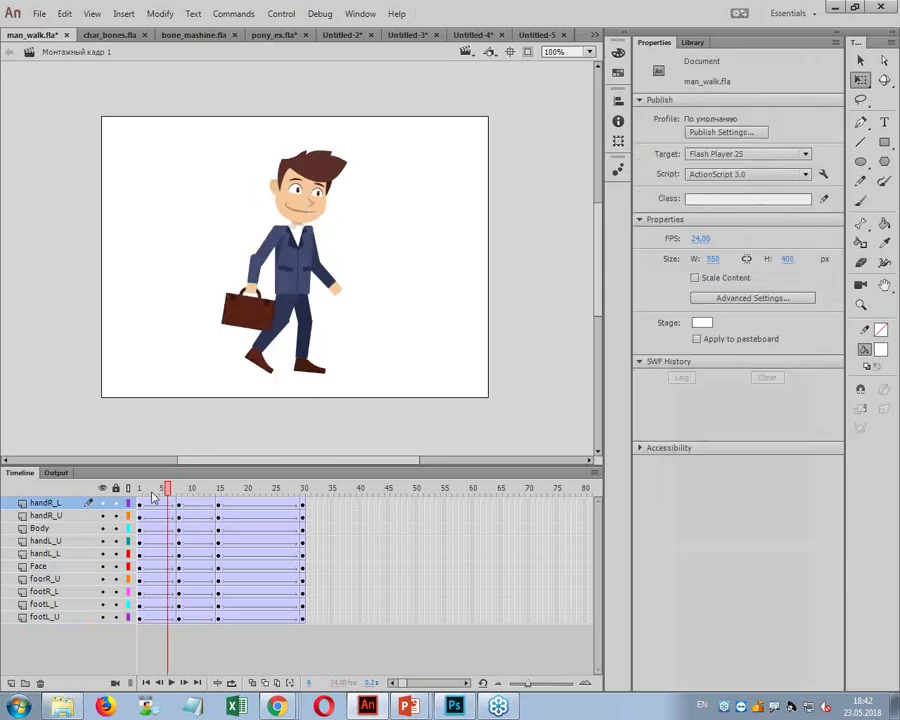
left_click(140, 503)
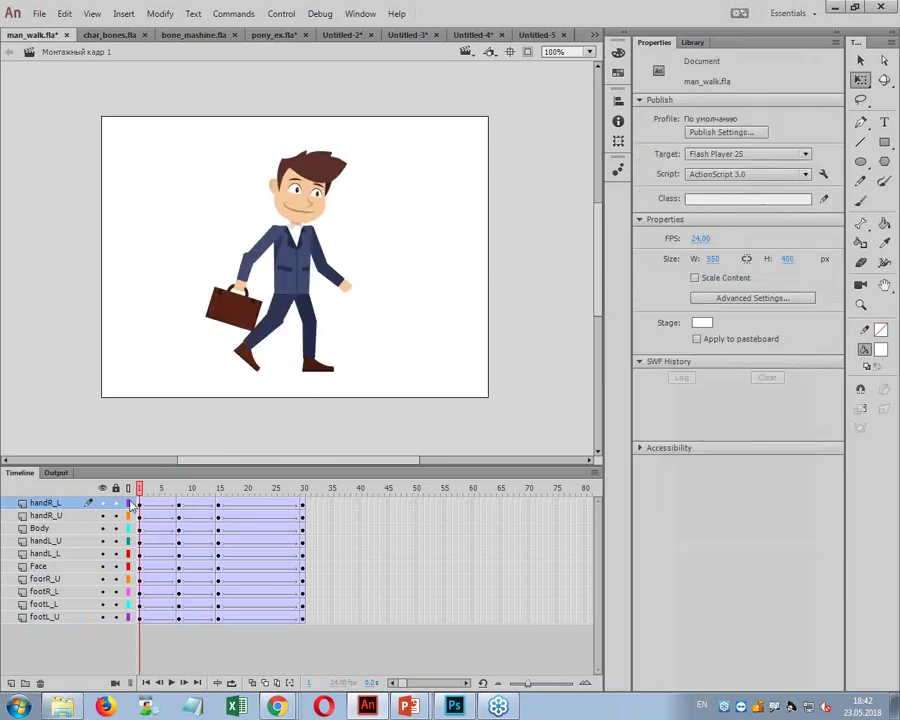
left_click(243, 292)
left_click_drag(257, 291, 243, 287)
key("z")
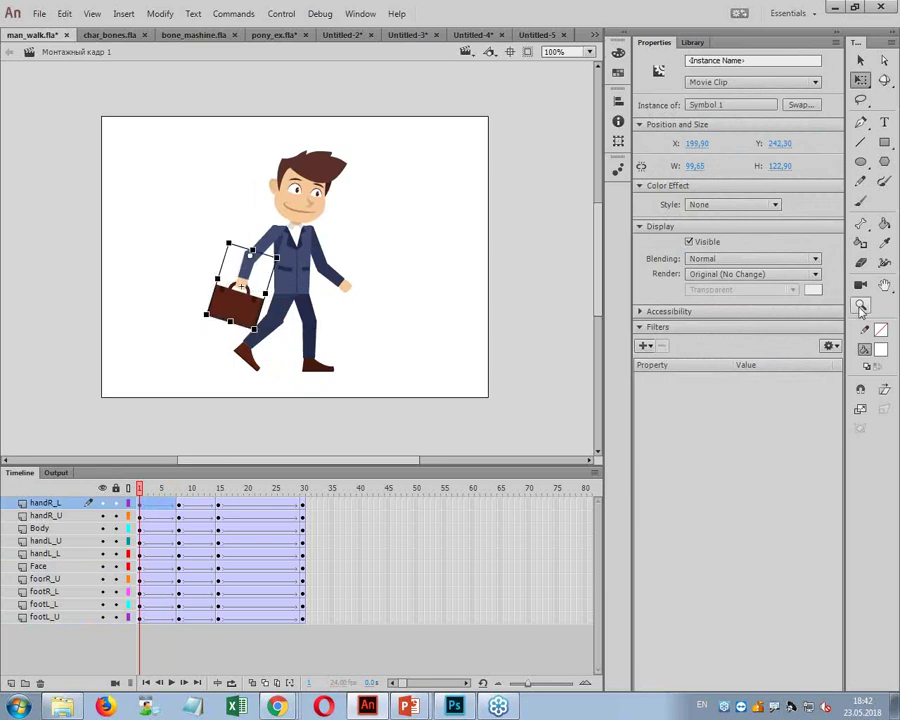
left_click(330, 345)
key("v")
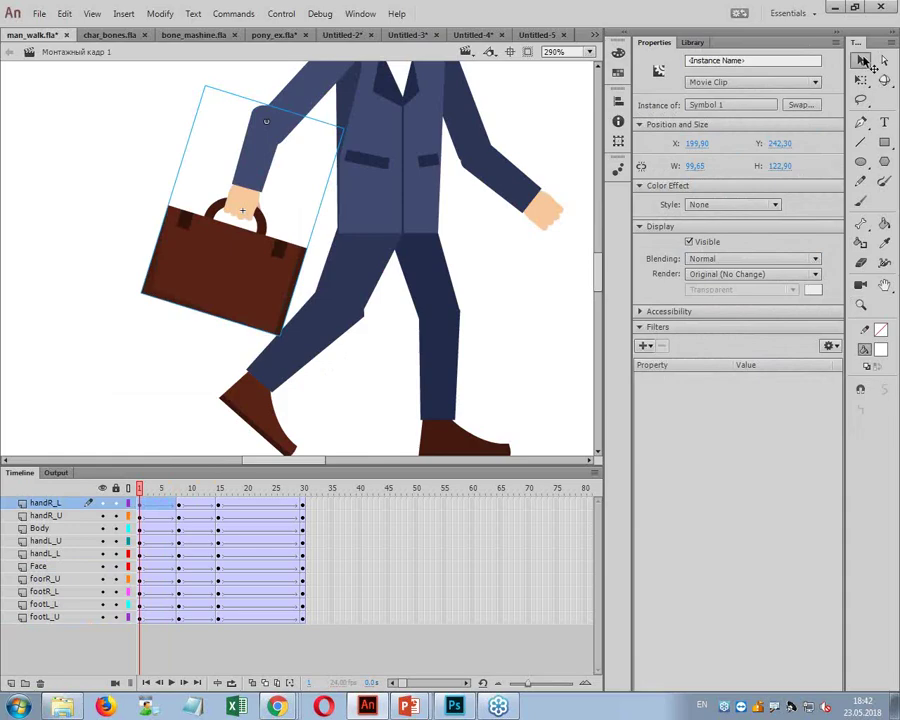
left_click_drag(262, 170, 268, 188)
left_click_drag(150, 501, 181, 506)
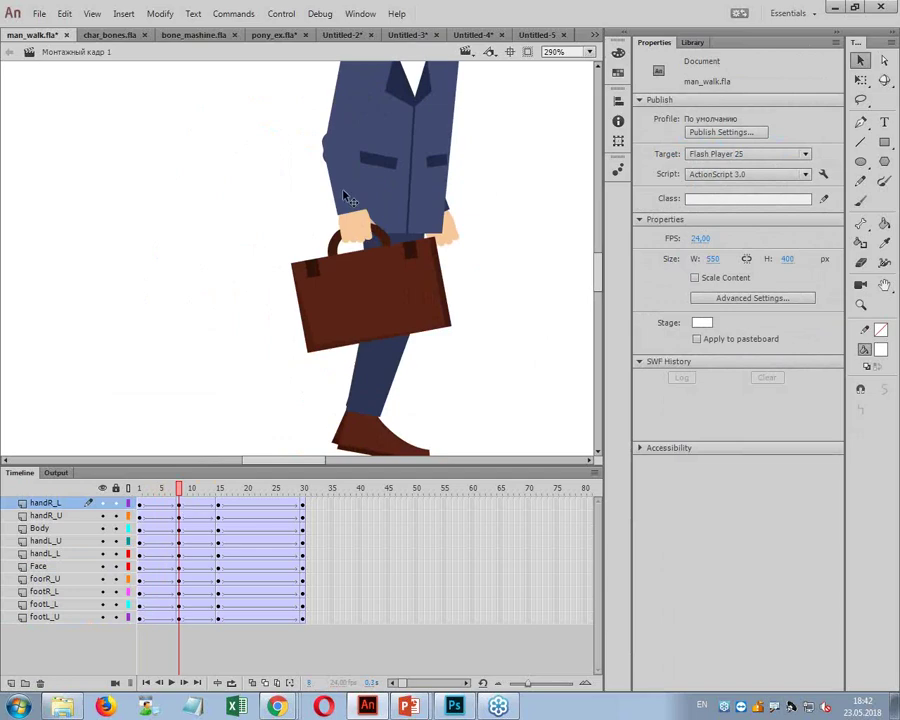
left_click_drag(345, 195, 345, 207)
Step: Return the playhead to frame 1 and copy all character layers from handR_L to footL_U
left_click_drag(180, 493, 303, 503)
left_click(578, 53)
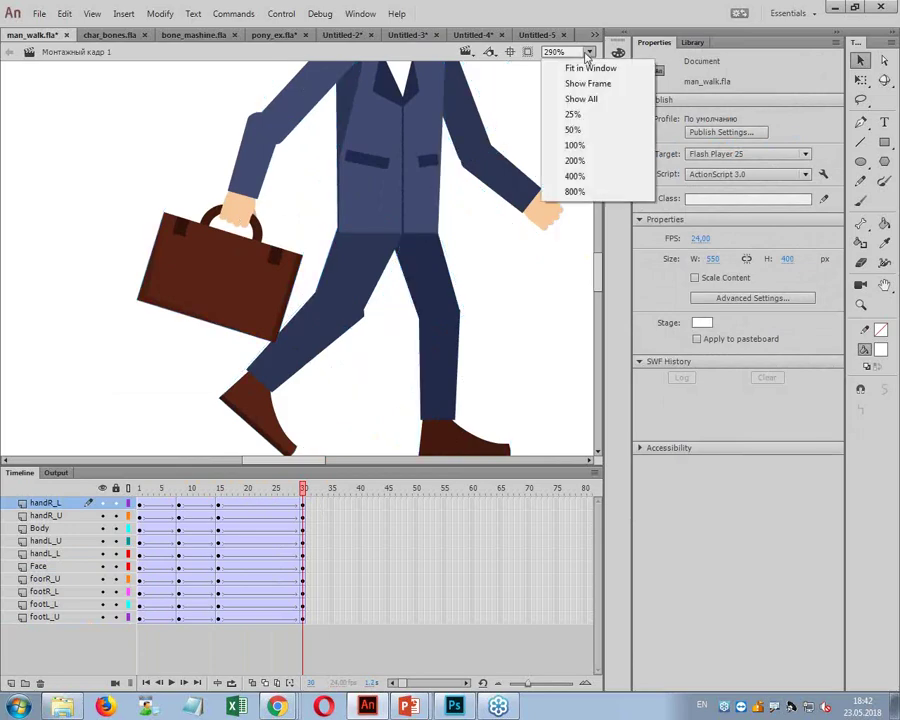
left_click(584, 145)
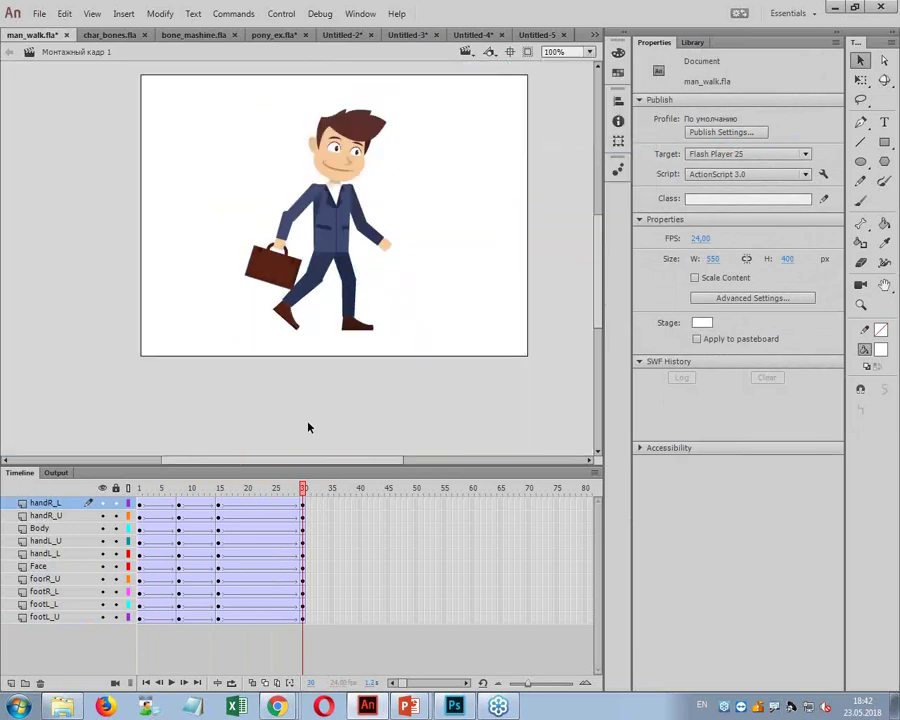
left_click_drag(304, 495, 127, 503)
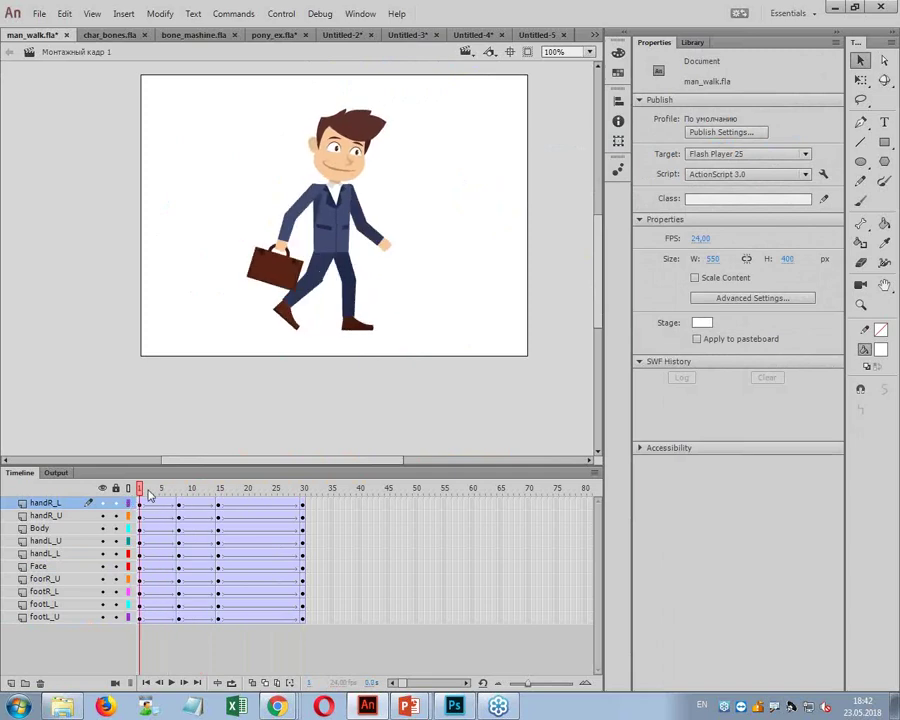
mouse_move(139, 493)
left_mouse_down()
mouse_move(302, 506)
mouse_move(128, 505)
left_mouse_up()
left_click(46, 616, "shift")
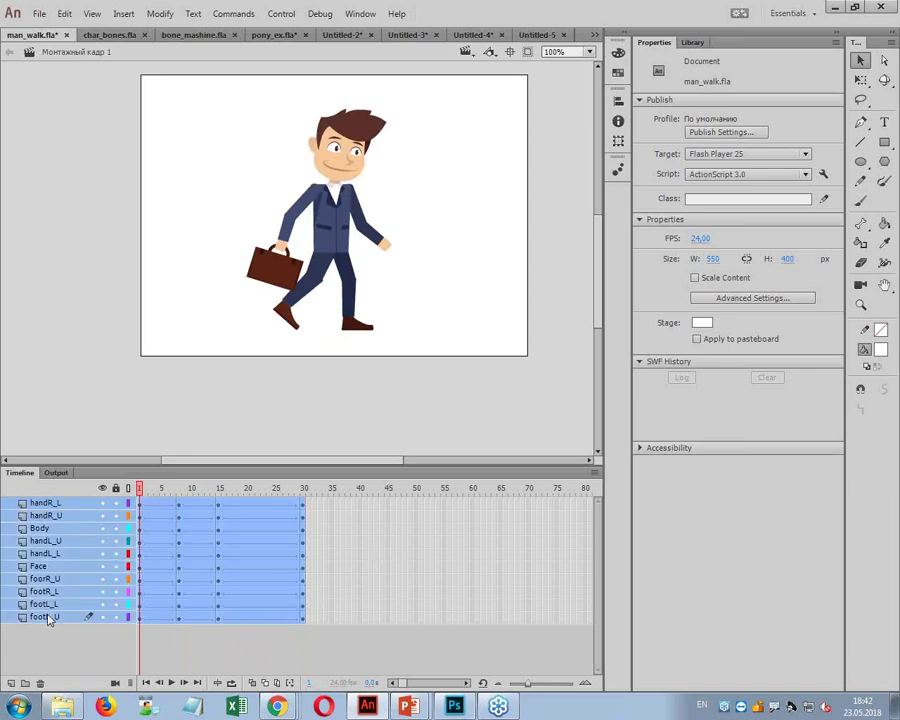
right_click(44, 541)
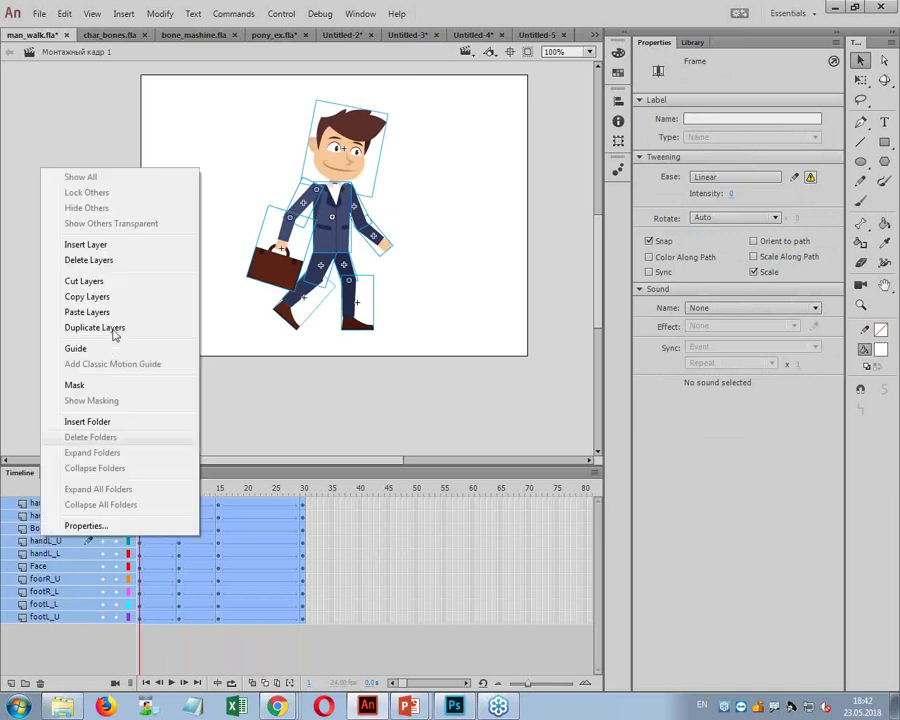
left_click(87, 297)
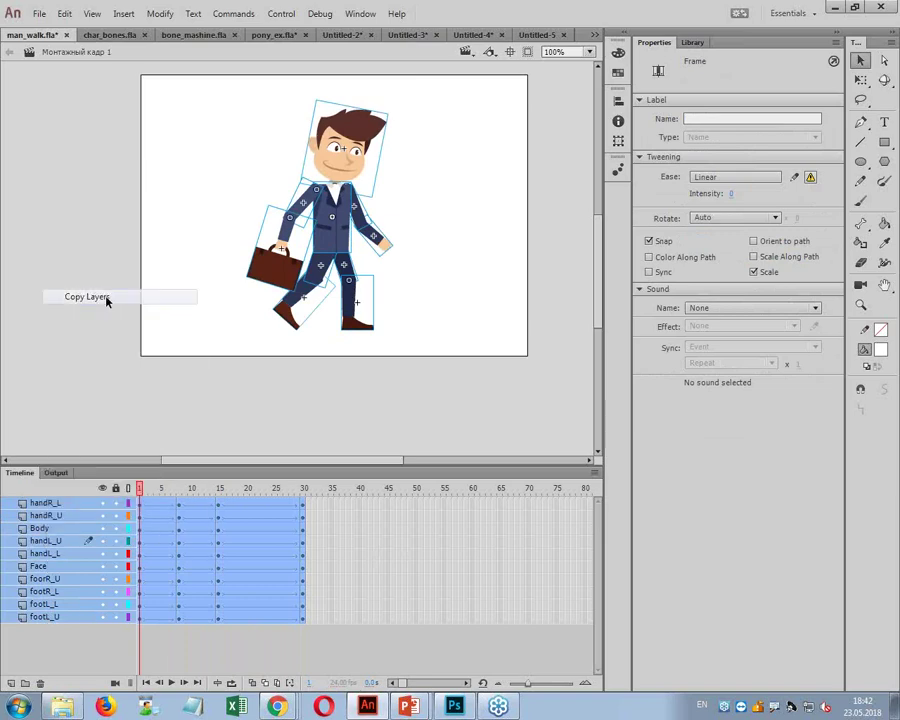
Step: Switch to the forest scene in Untitled-4 and insert a new layer named Char directly below the Owl layer
left_click(527, 40)
left_click(485, 36)
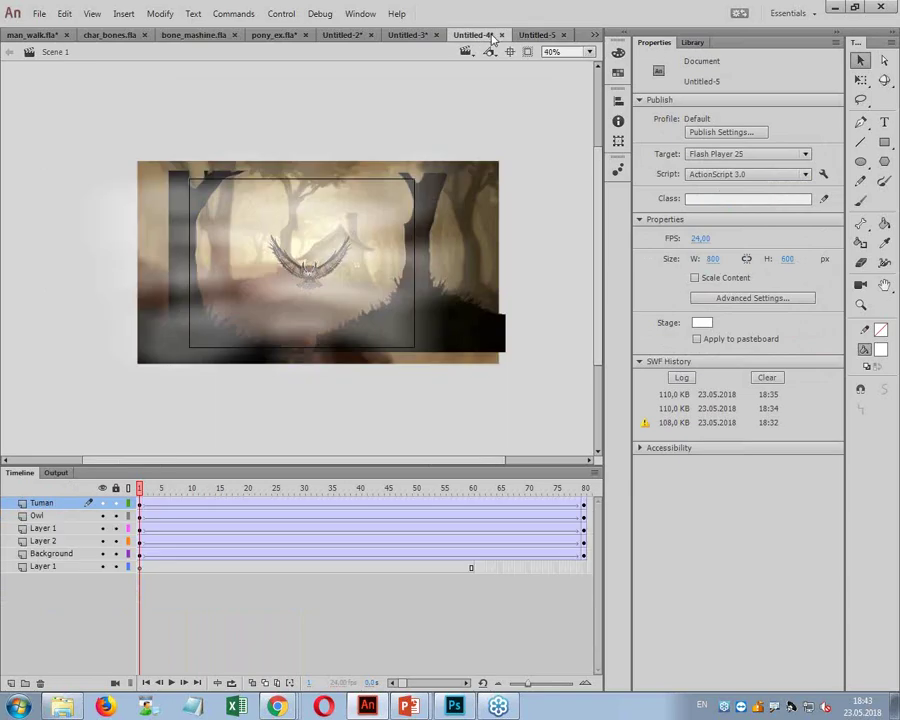
left_click(45, 528)
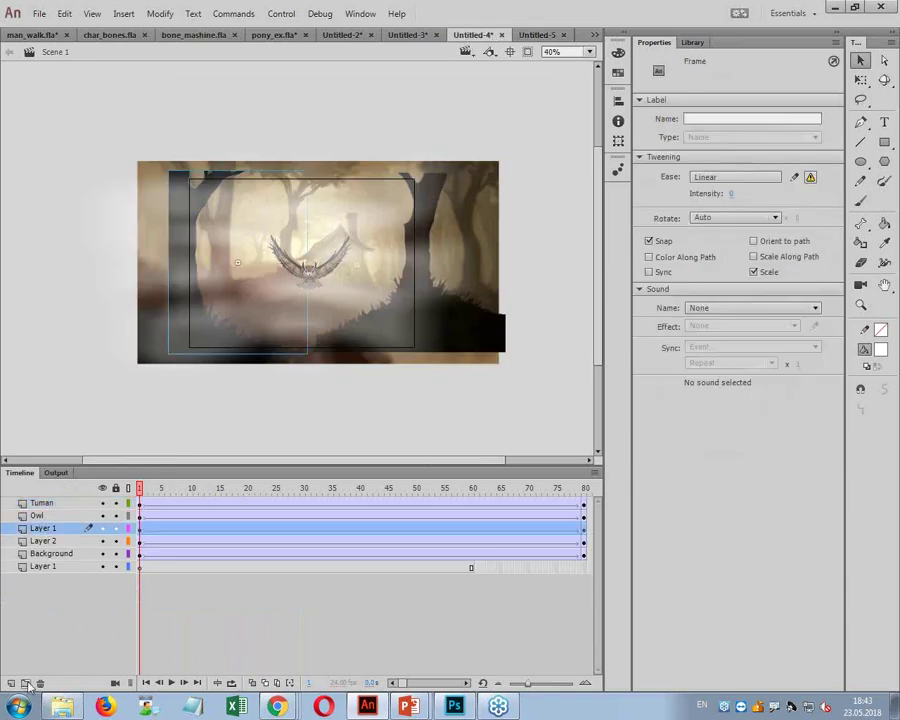
right_click(45, 528)
left_click(90, 585)
double_click(45, 528)
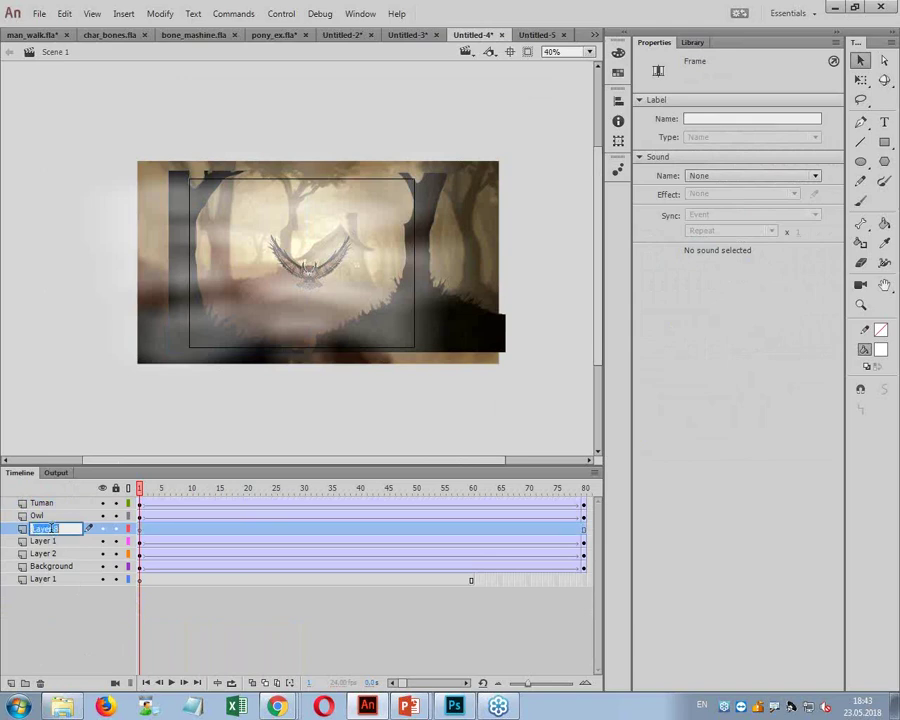
type("Char")
key("Return")
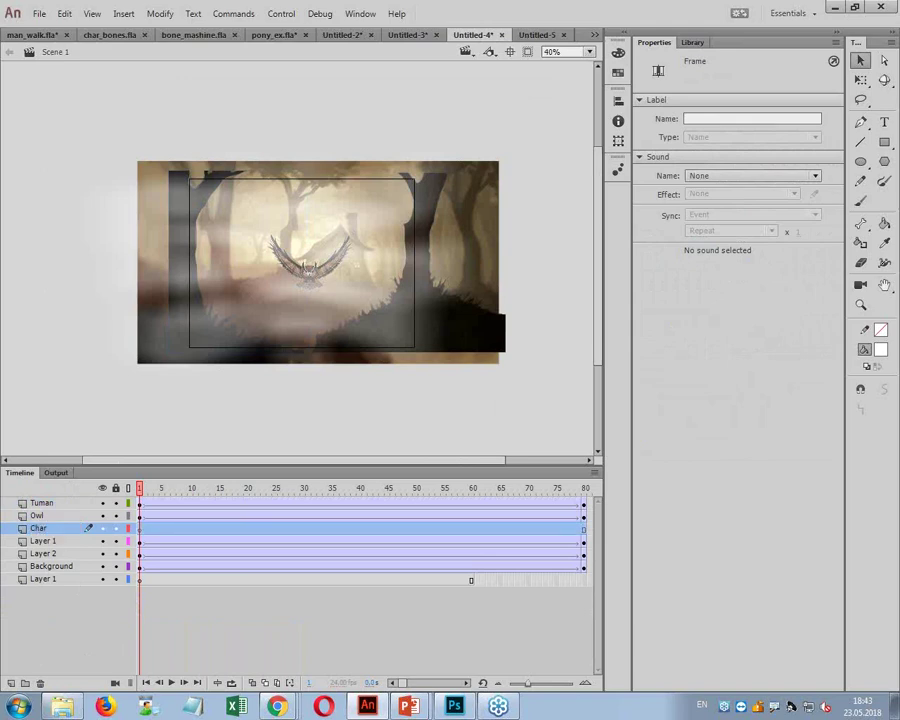
Step: Create a new empty movie clip symbol named man
left_click(123, 14)
left_click(146, 31)
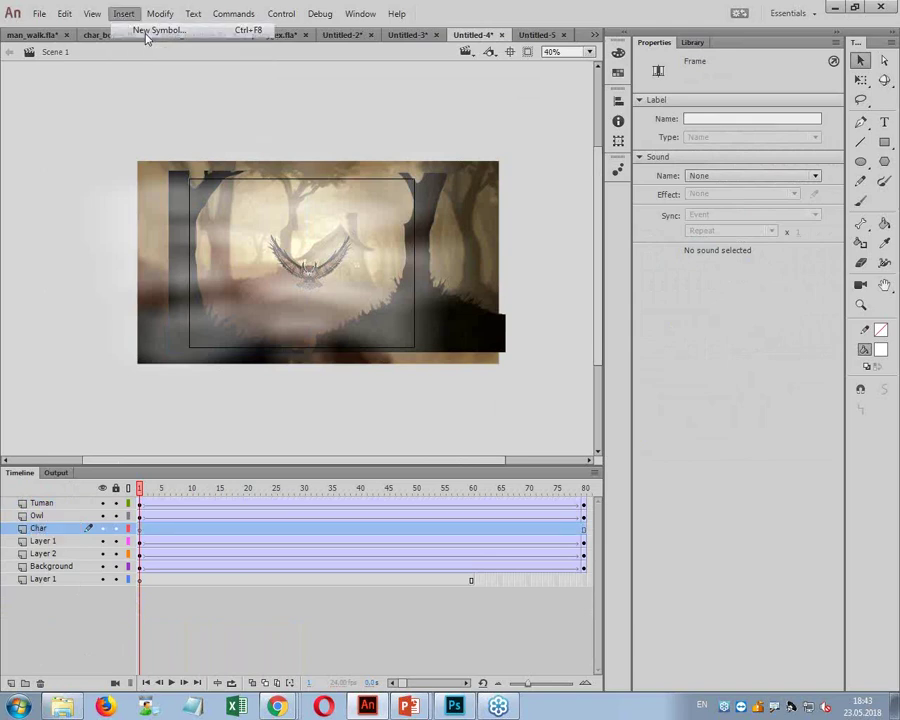
type("an")
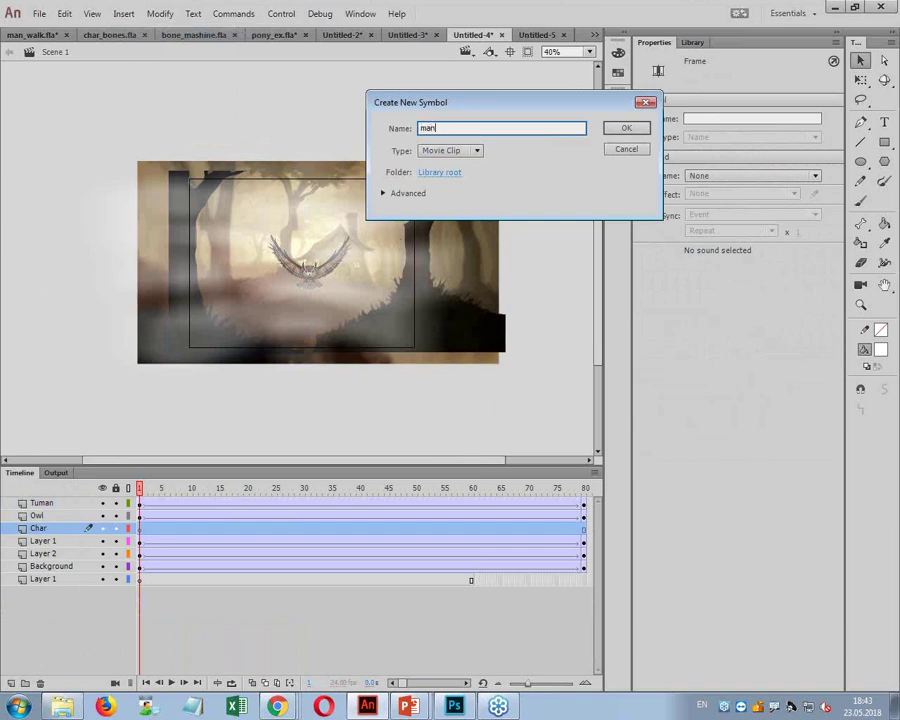
key("Return")
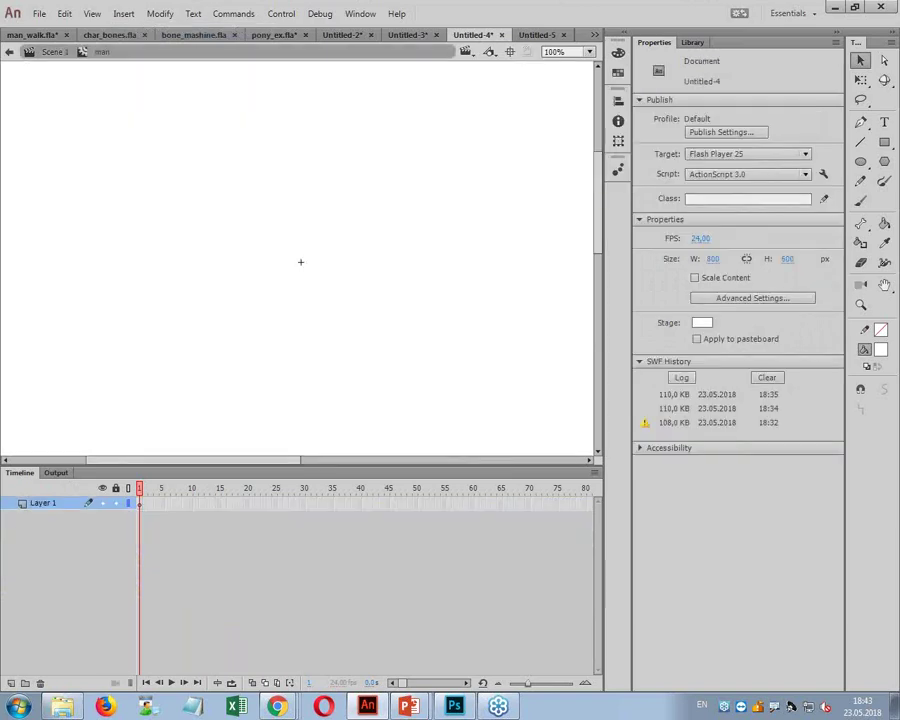
Step: Paste the copied character layers into the man symbol, putting duplicate library items into a folder
right_click(56, 503)
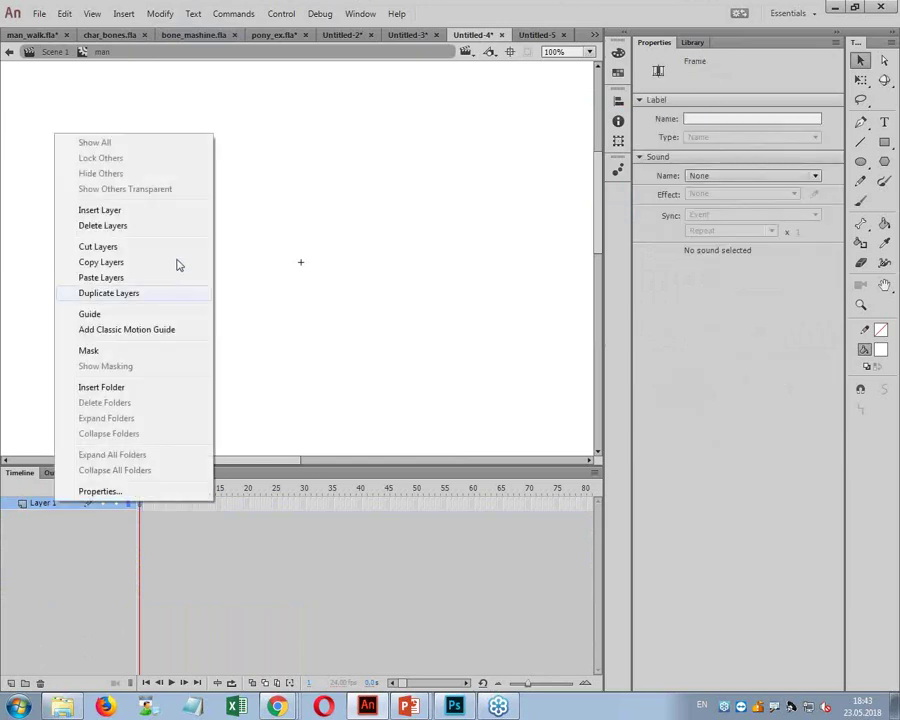
left_click(110, 277)
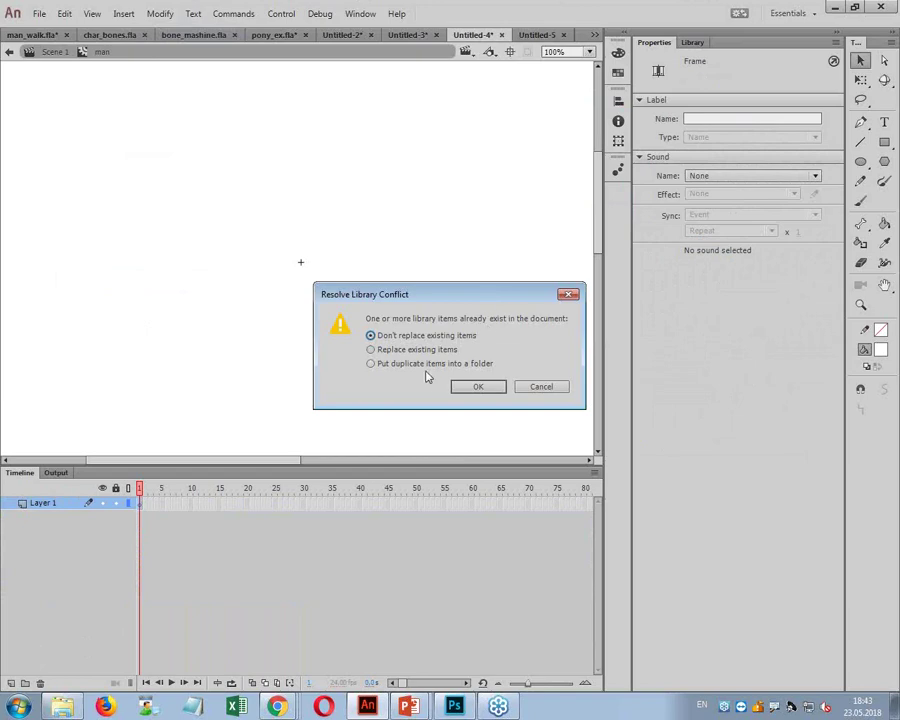
left_click(424, 364)
left_click(476, 386)
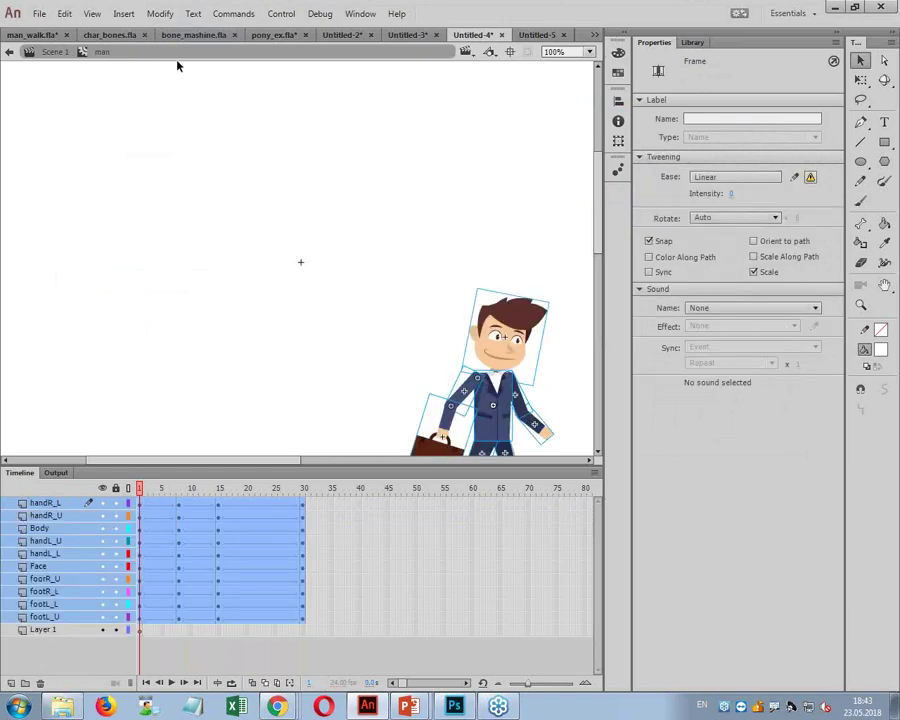
Step: Return to Scene 1 and place an instance of the man symbol on the Char layer, near the middle of the stage
left_click(48, 51)
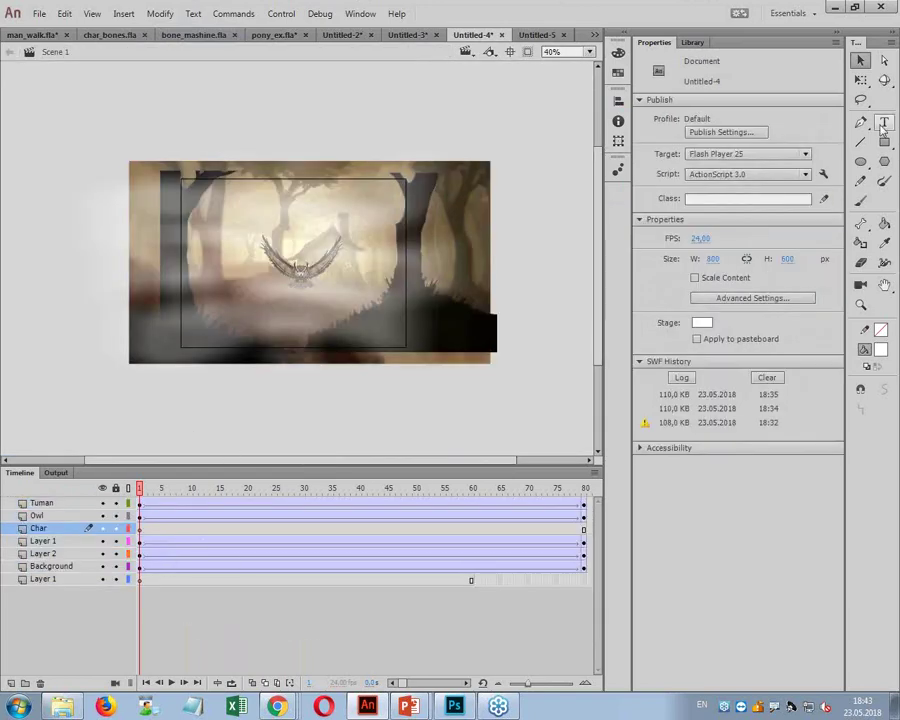
left_click(697, 43)
left_click_drag(668, 243, 308, 341)
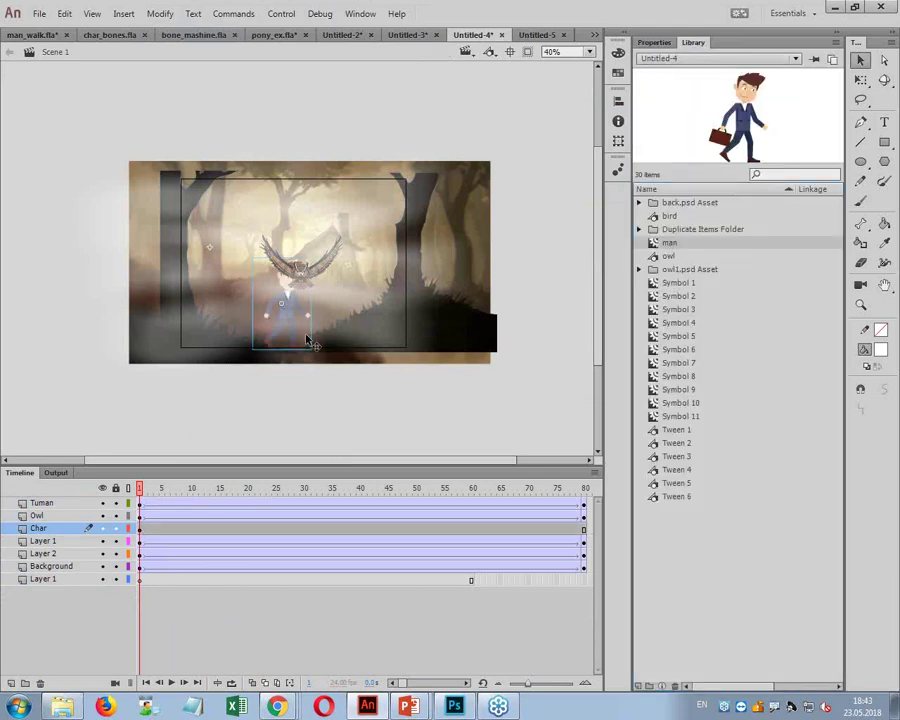
Step: Try moving the Tuman layer directly above the Background layer
left_click(268, 302)
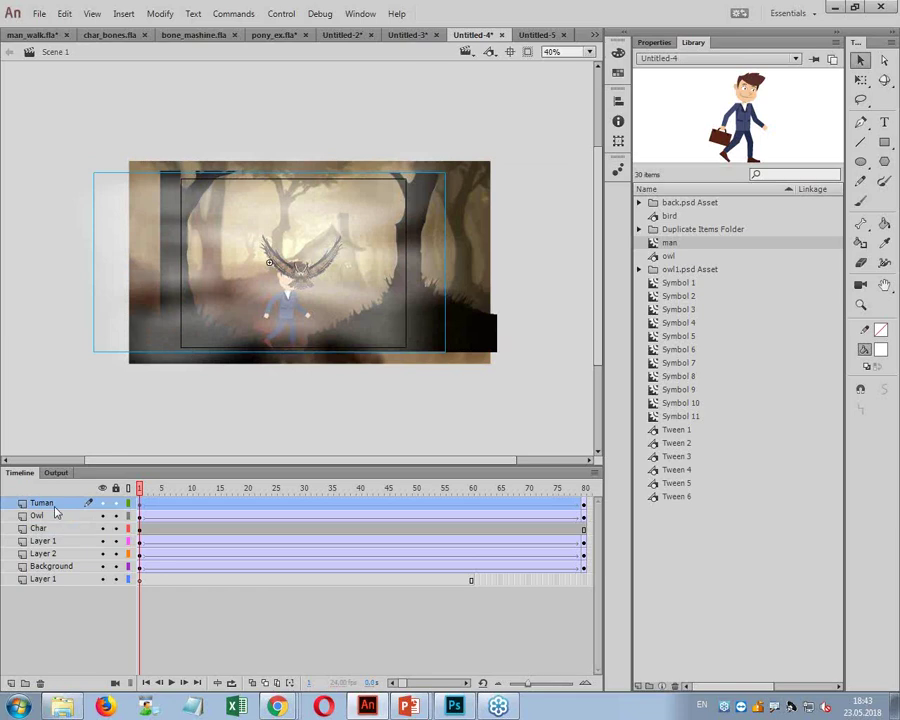
left_click_drag(41, 503, 55, 566)
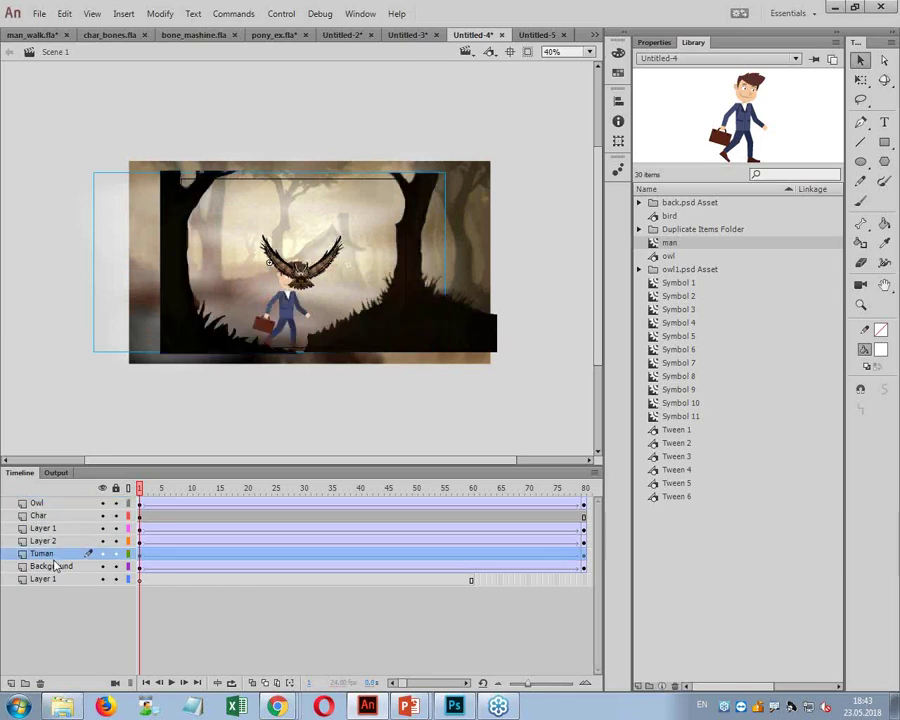
left_click(309, 385)
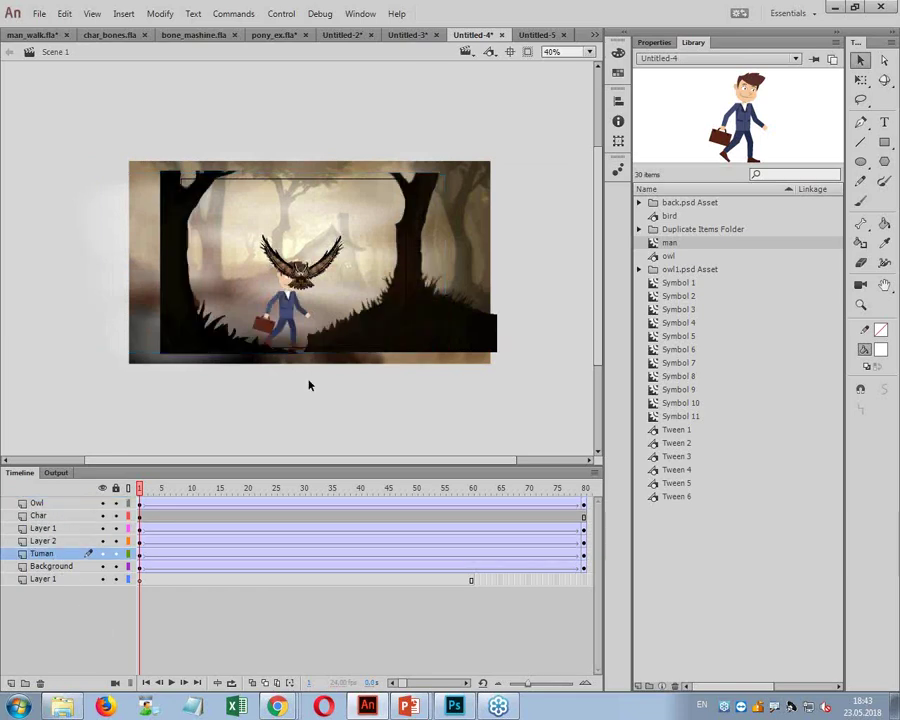
left_click(45, 553)
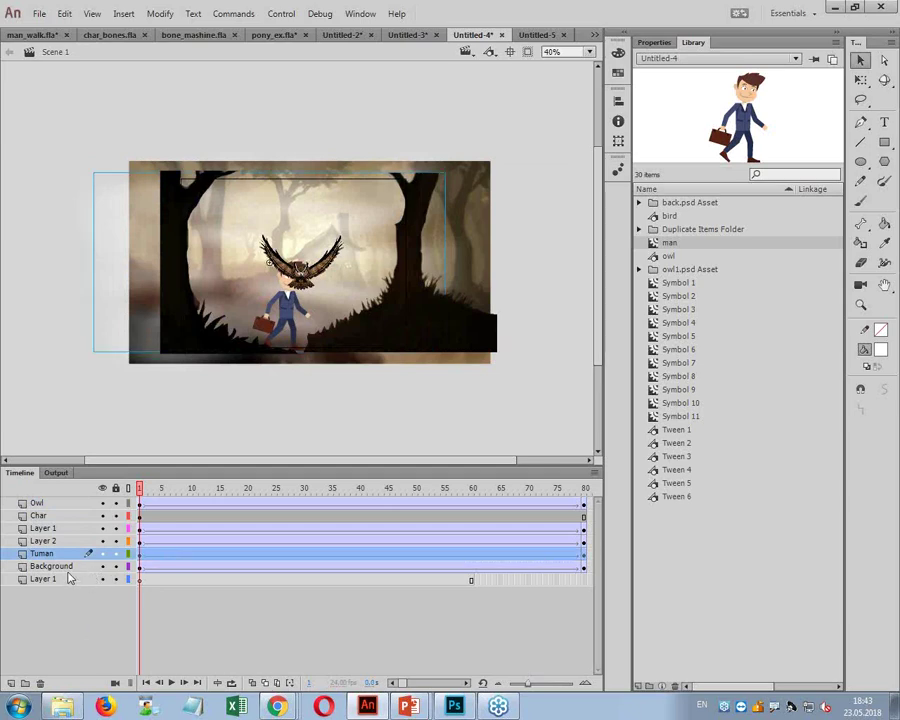
mouse_move(60, 555)
left_mouse_down()
mouse_move(62, 500)
mouse_move(72, 561)
left_mouse_up()
Step: Move the Char layer directly above Background, below Layer 2, and select its first keyframe
left_click(55, 518)
left_click(243, 311)
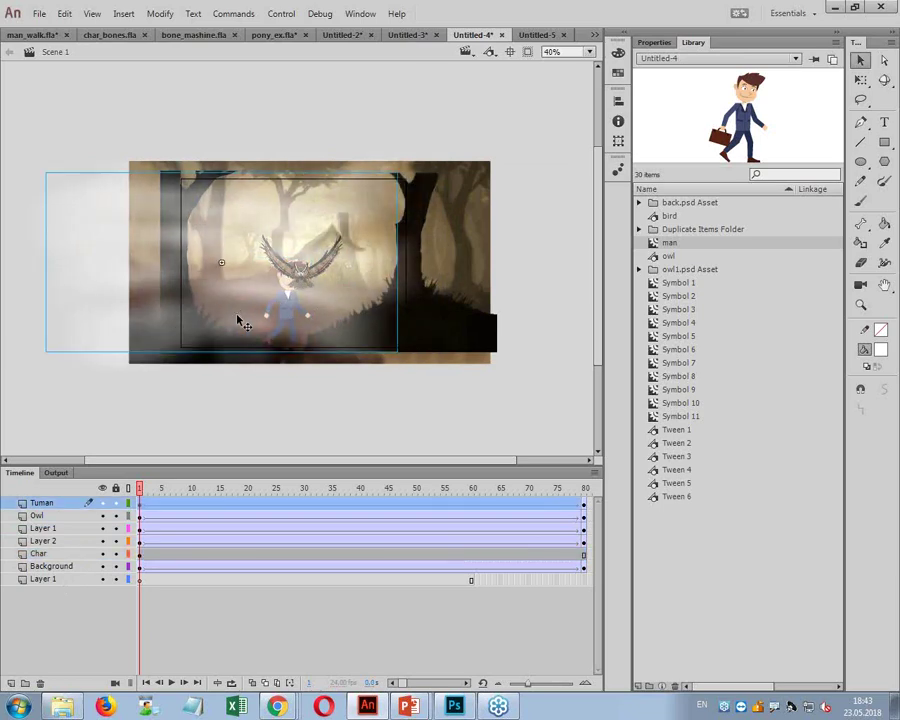
left_click(139, 553)
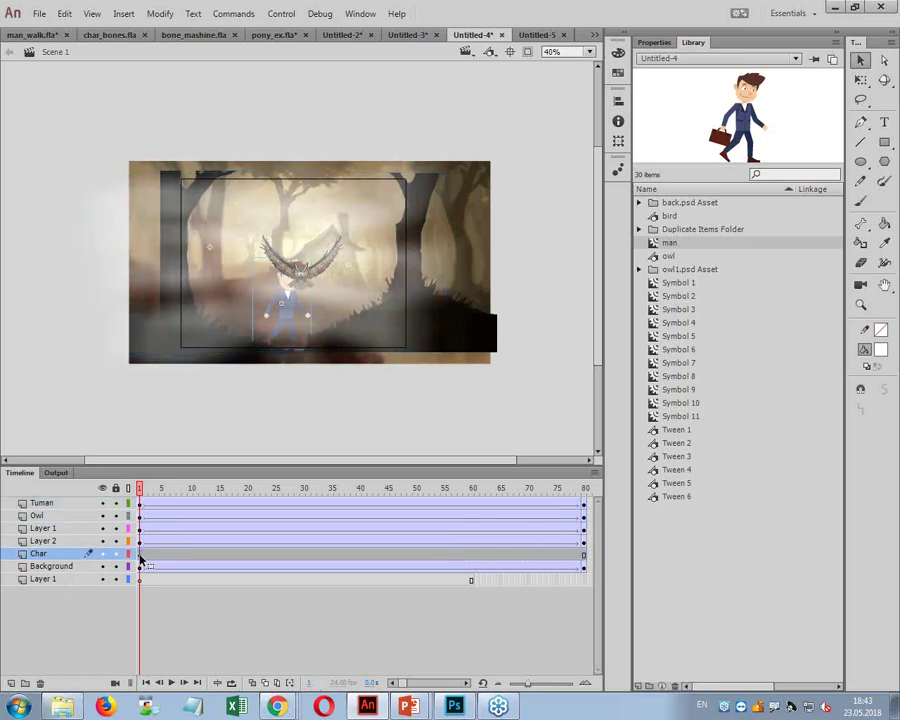
Step: Lock every layer except Char and move the man to the left side of the stage on frame 1
left_click(115, 503)
left_click(290, 320)
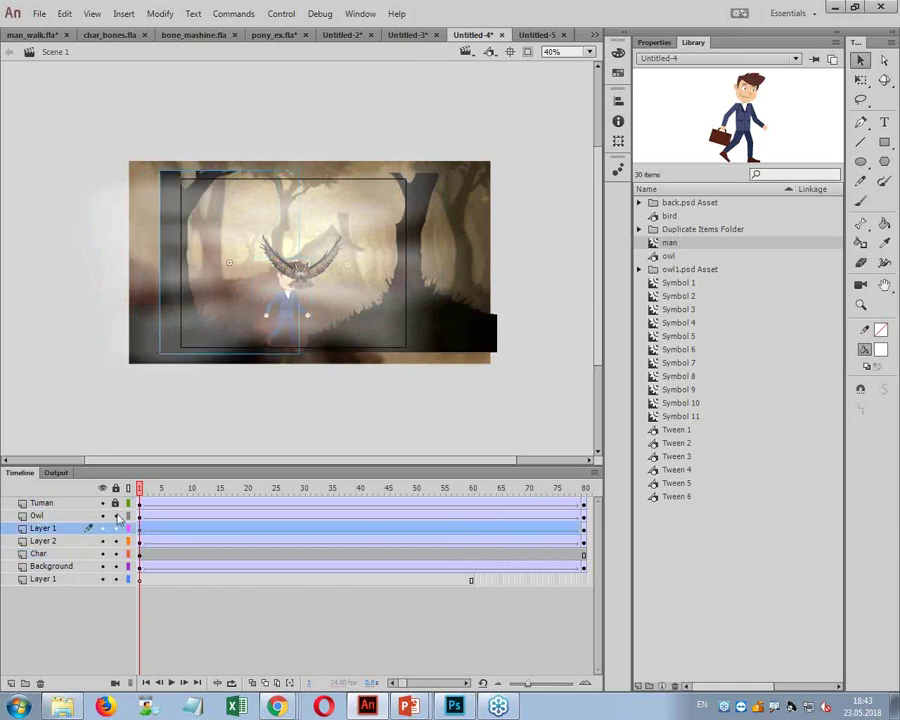
left_click_drag(116, 516, 115, 579)
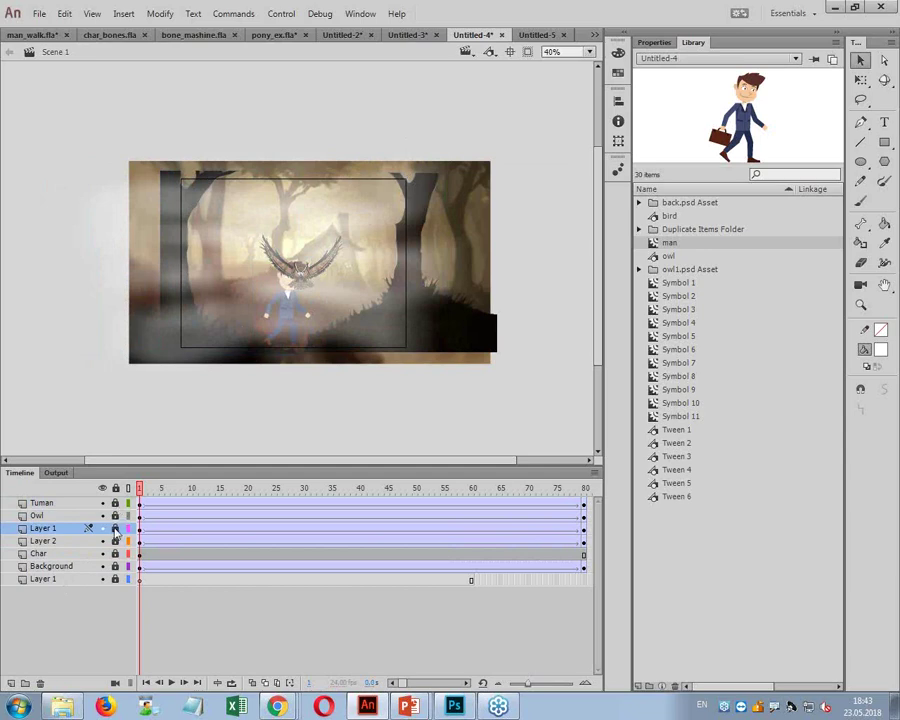
left_click(115, 553)
left_click_drag(290, 320, 212, 320)
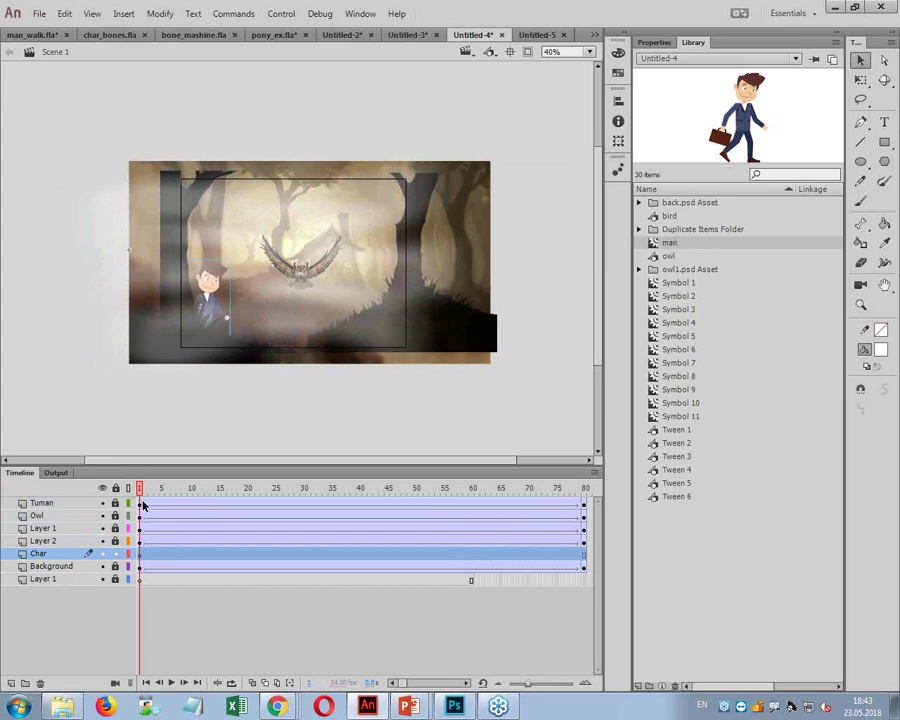
Step: Create a classic tween on the Char layer and add its end keyframe at frame 80
right_click(140, 558)
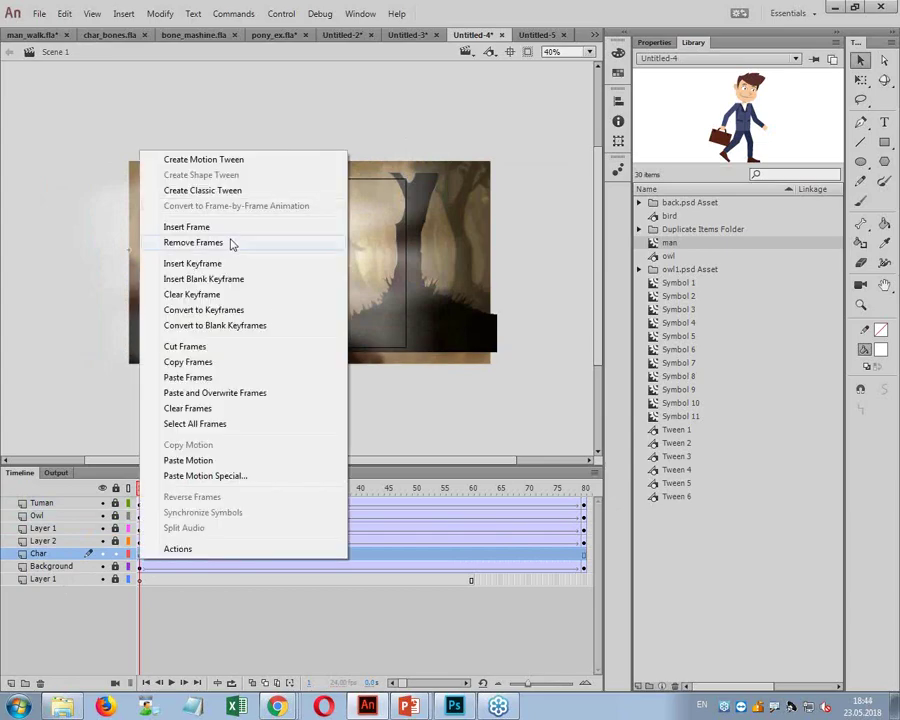
left_click(203, 190)
left_click_drag(140, 488, 584, 522)
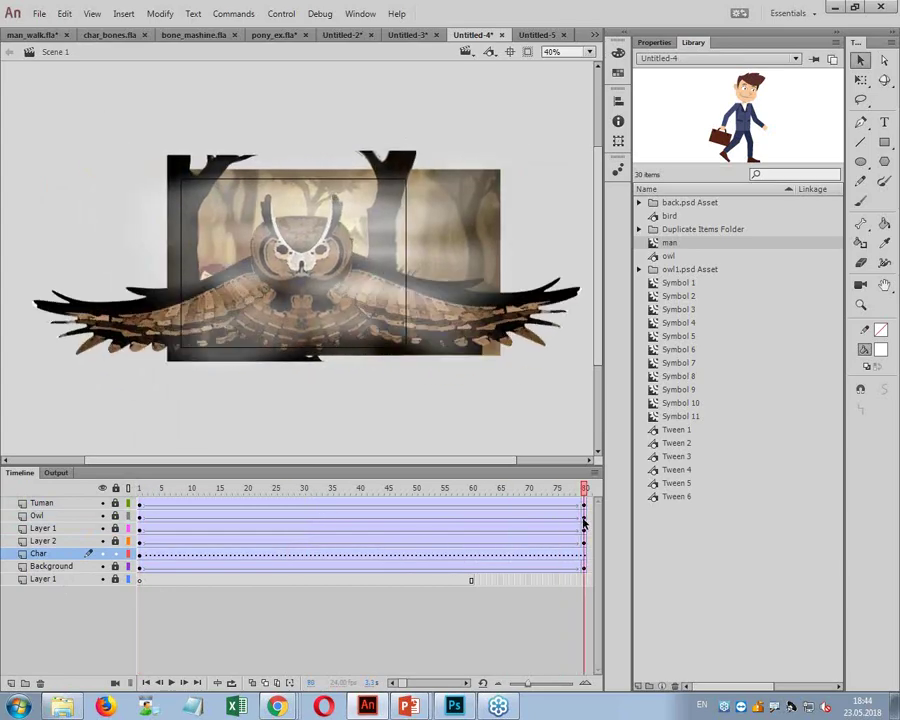
left_click(584, 562)
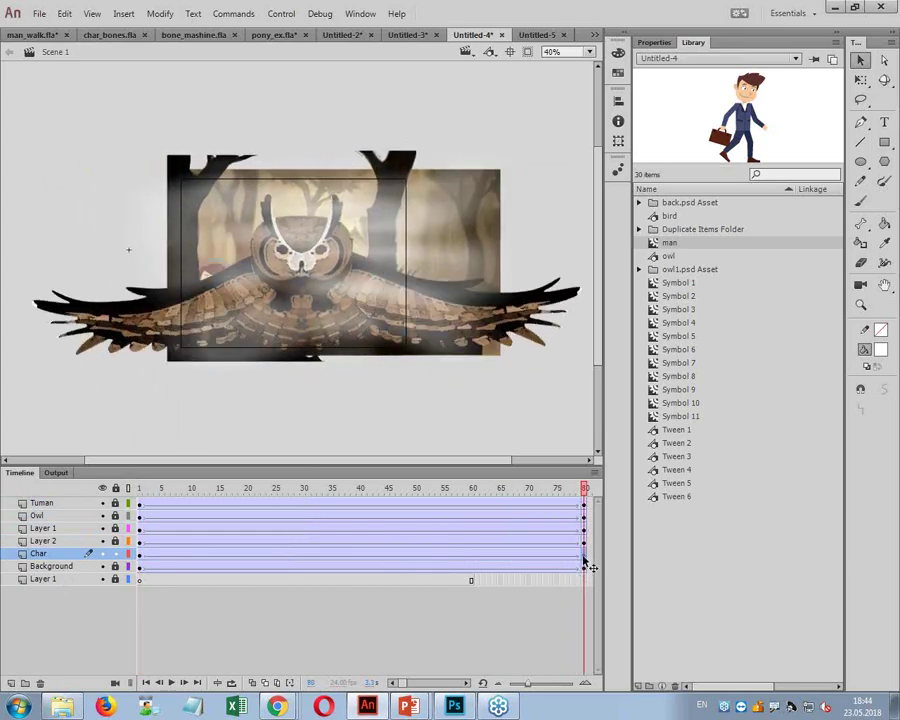
Step: On frame 80, move the man to the right side of the stage and scale him up slightly
left_click_drag(226, 275, 390, 270)
key("q")
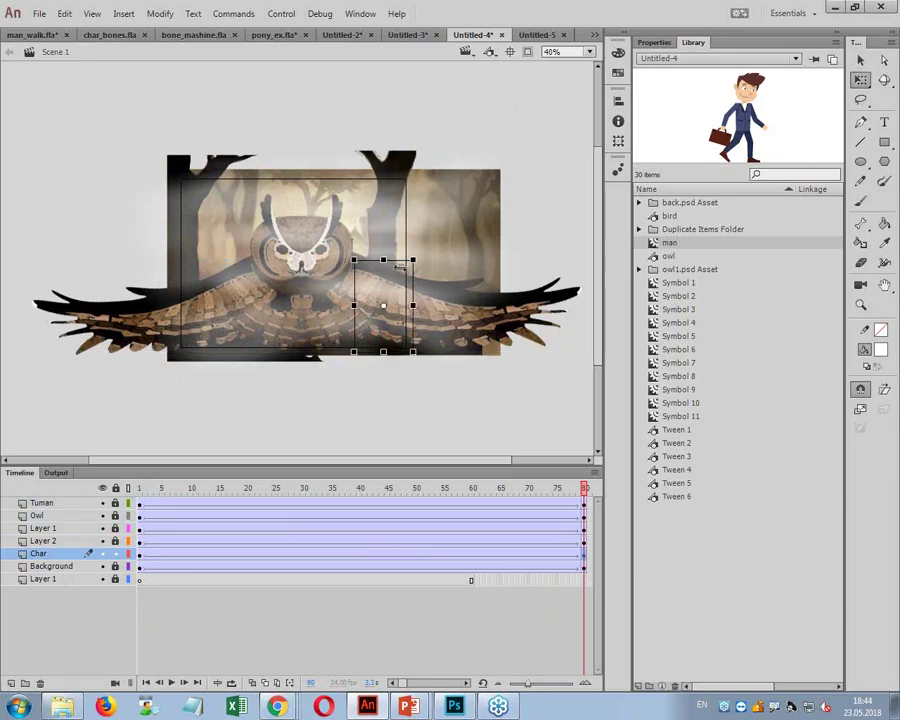
left_click_drag(354, 259, 342, 247)
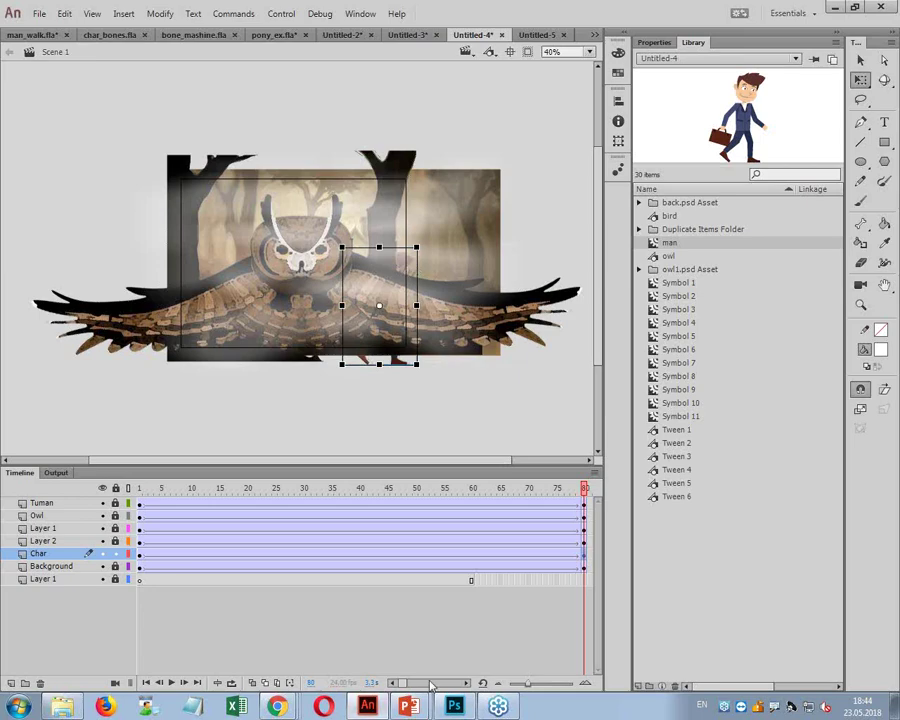
Step: Preview the forest scene as a test movie and close the preview
key("ctrl+Return")
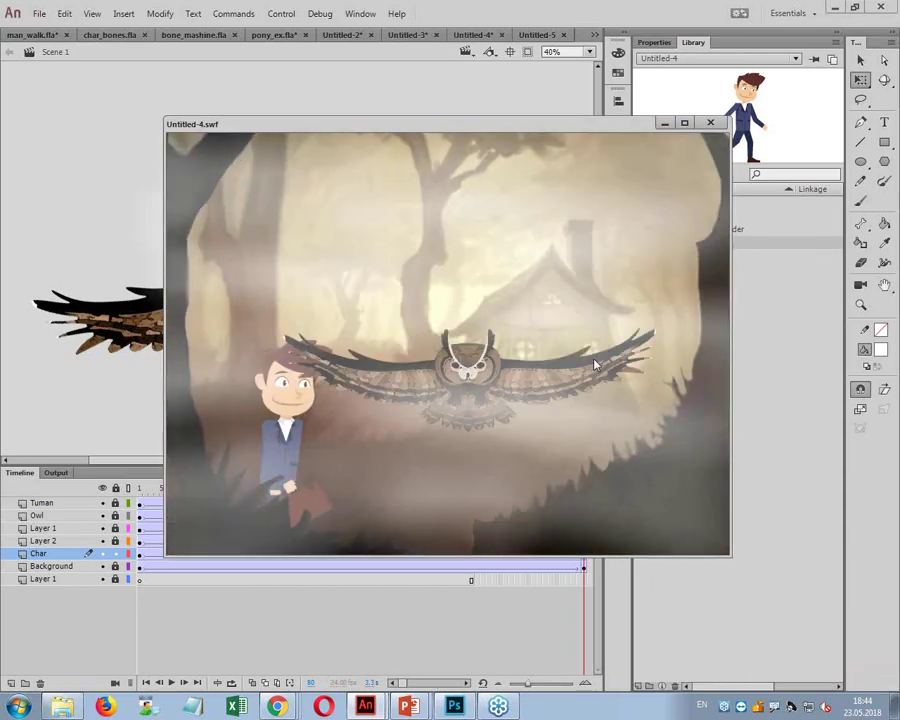
left_click(710, 123)
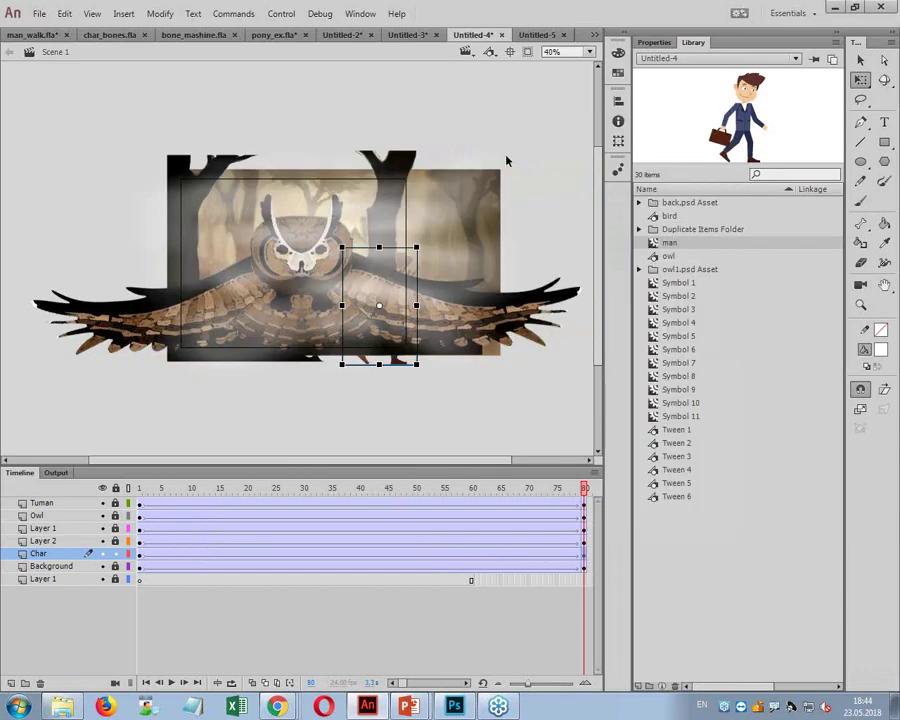
Step: Switch to the owl document Untitled-6 and scrub through its wing animation
left_click(536, 36)
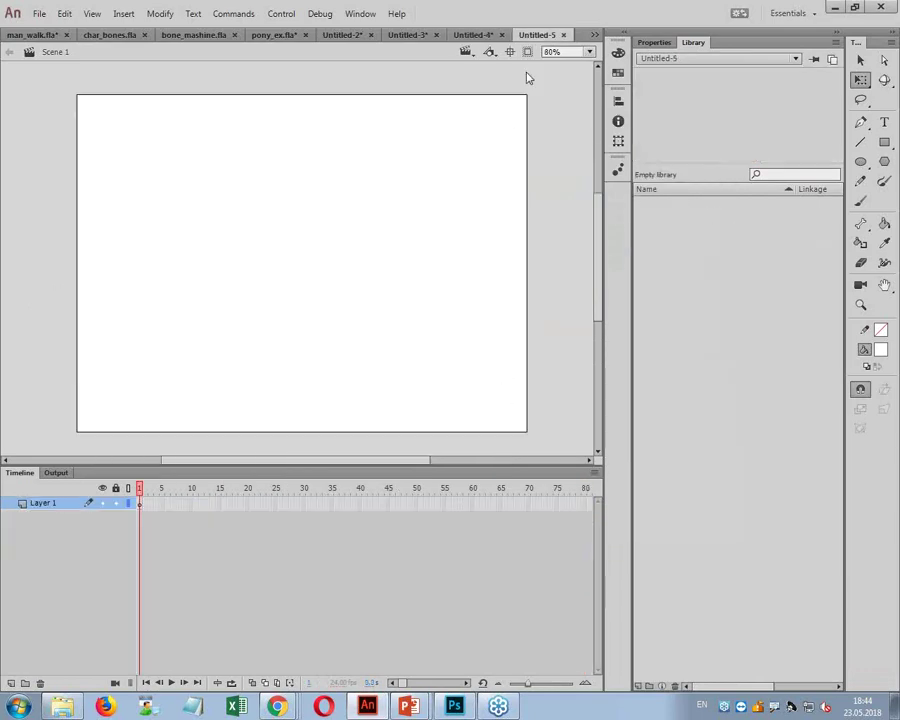
left_click(594, 35)
left_click(644, 179)
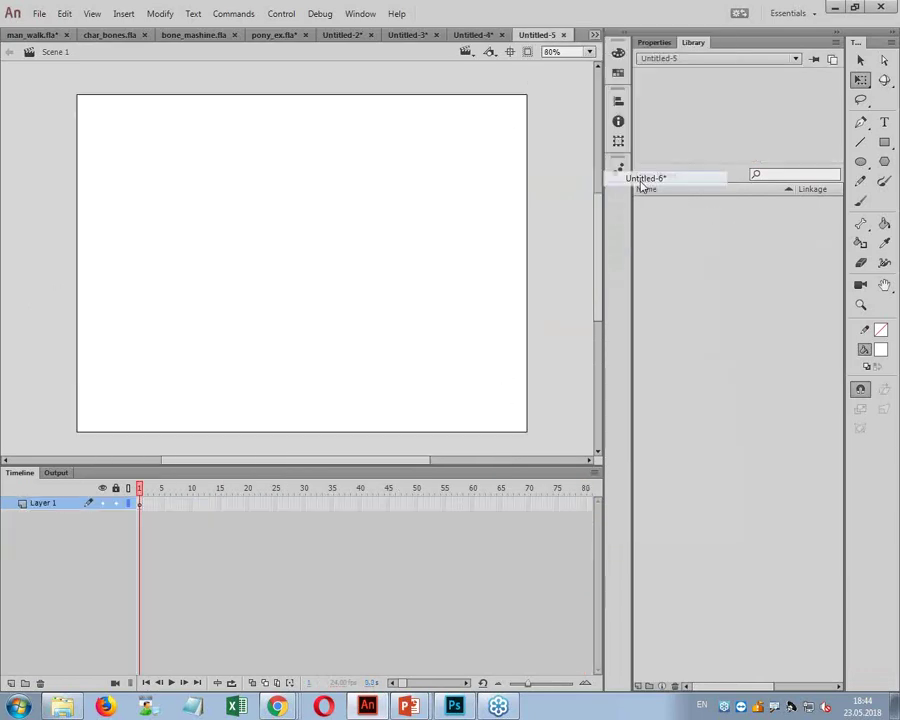
mouse_move(142, 492)
left_mouse_down()
mouse_move(262, 490)
mouse_move(140, 504)
left_mouse_up()
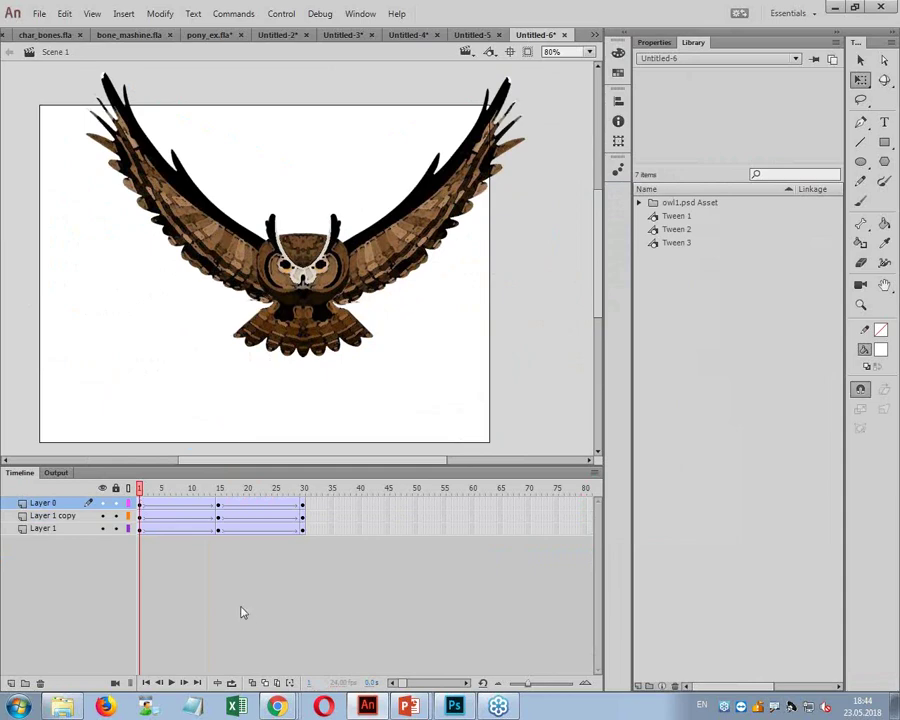
Step: In Untitled-4's man symbol, rotate the briefcase side's upper arm backward on frame 1 and reattach the forearm at the elbow
left_click(410, 35)
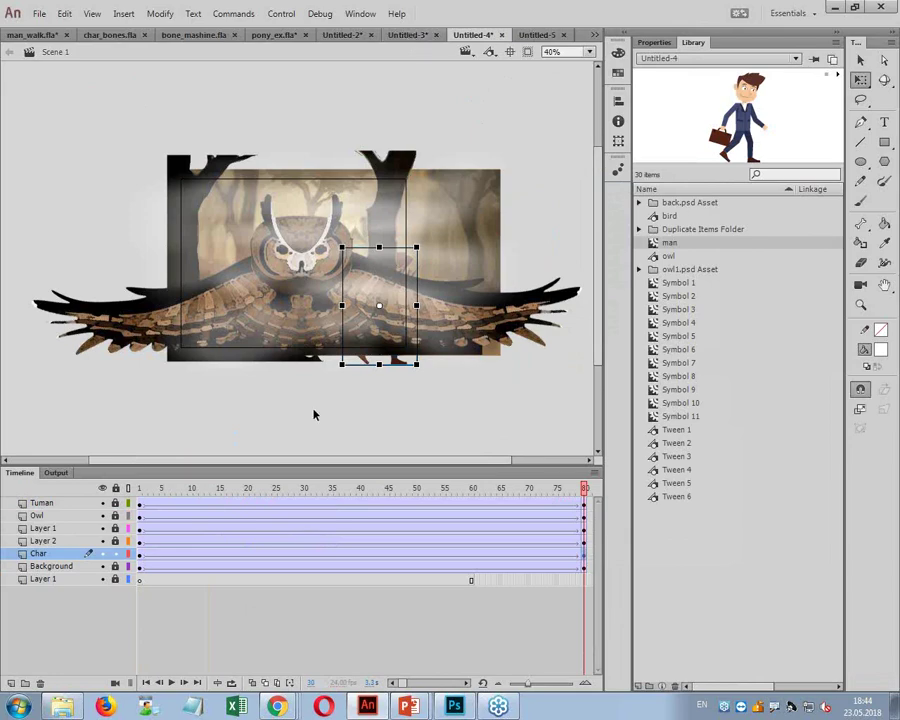
double_click(657, 245)
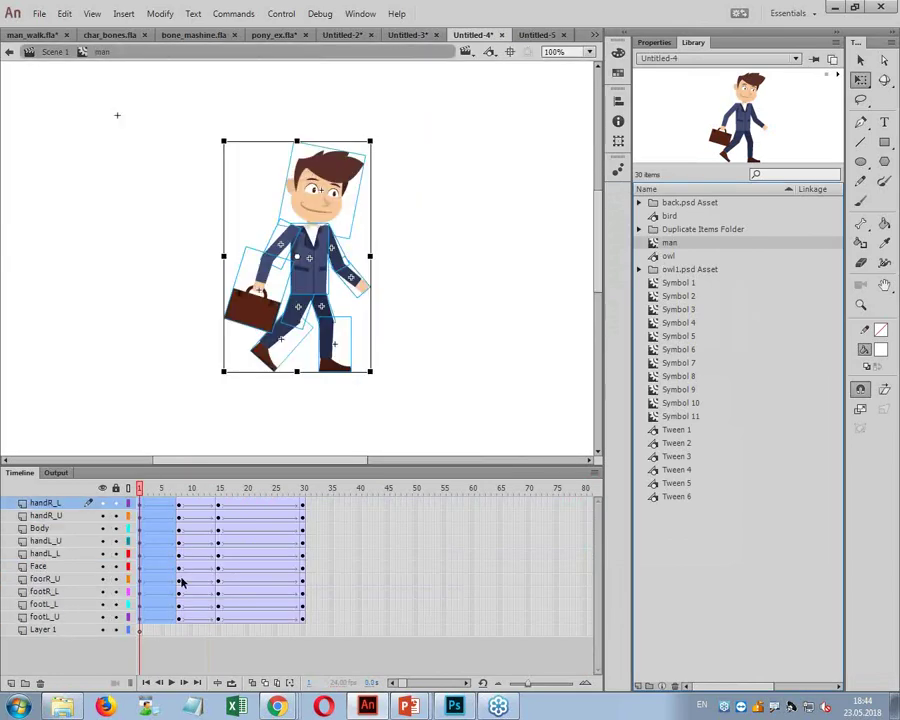
left_click(255, 440)
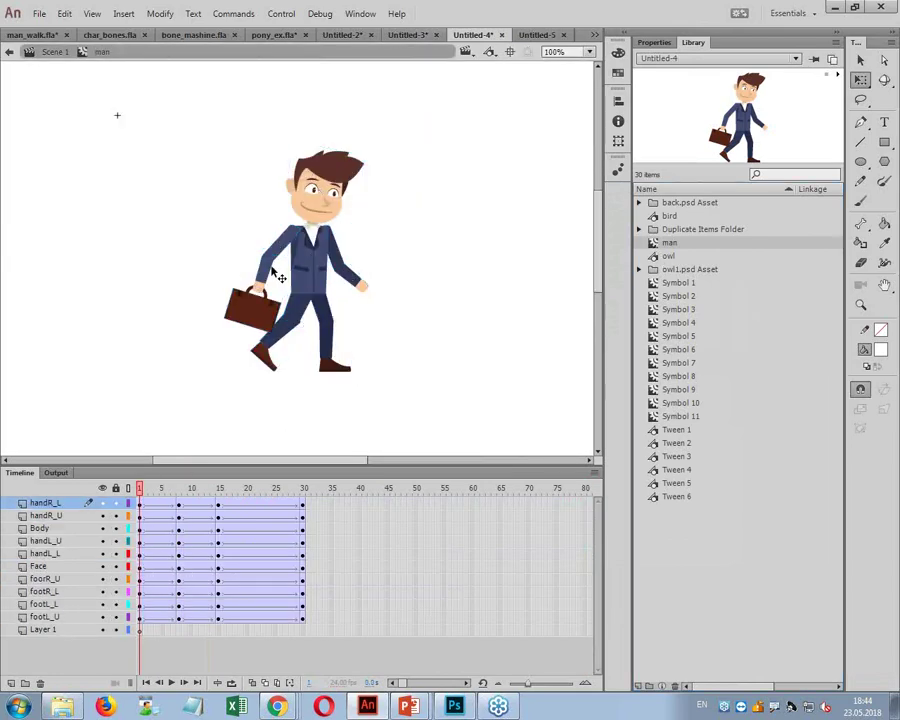
left_click(287, 276)
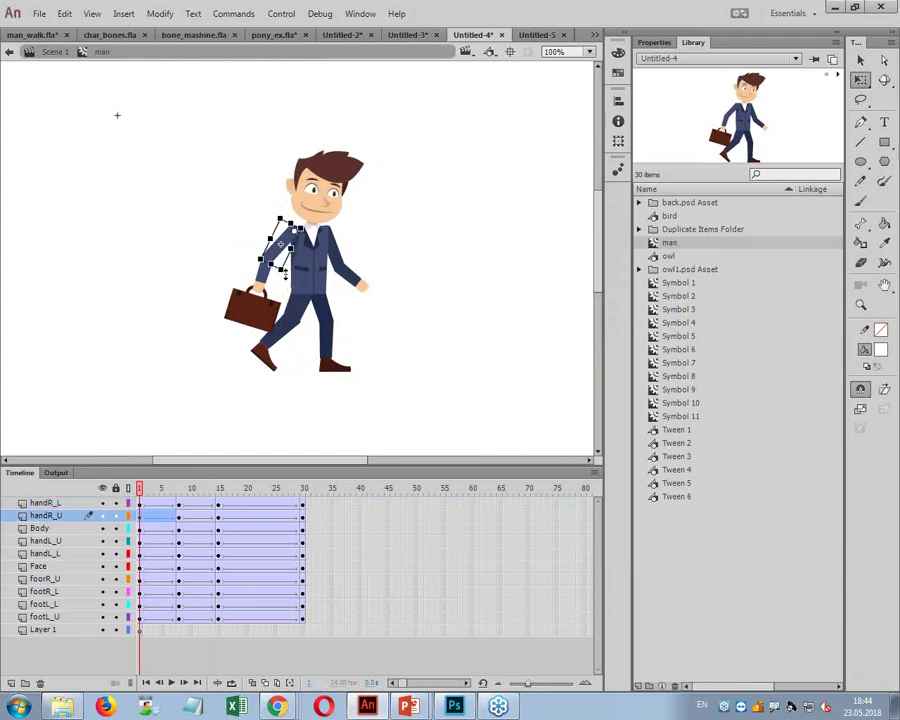
left_click_drag(292, 286, 263, 286)
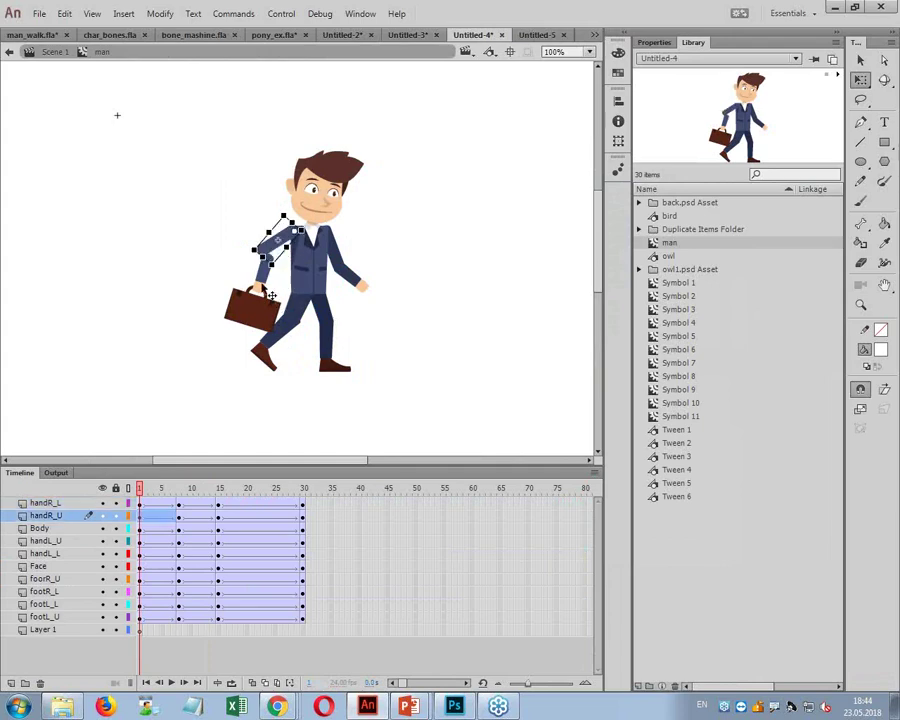
left_click(275, 305)
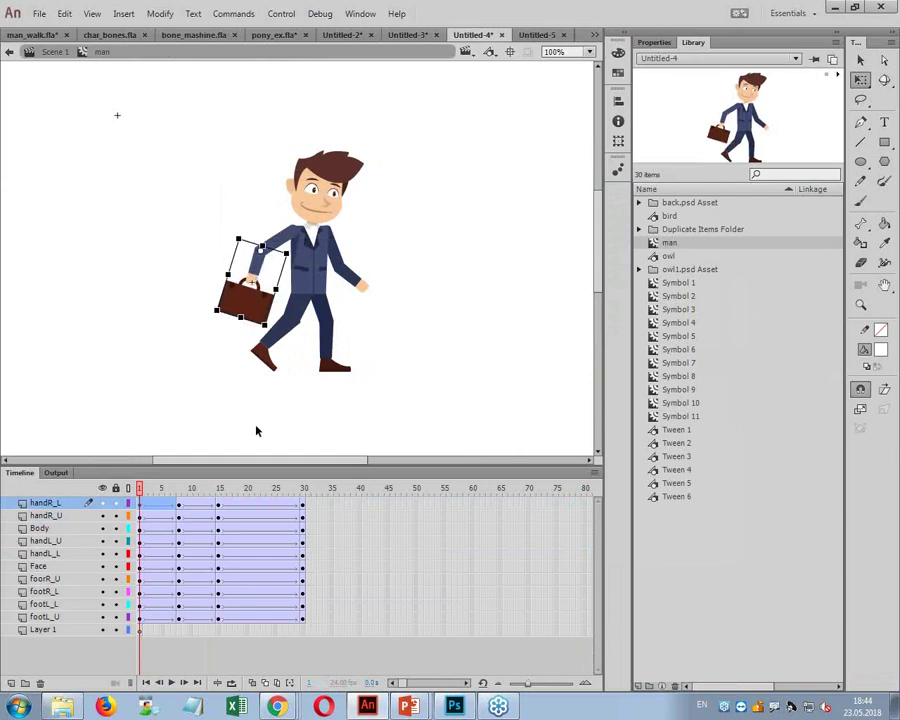
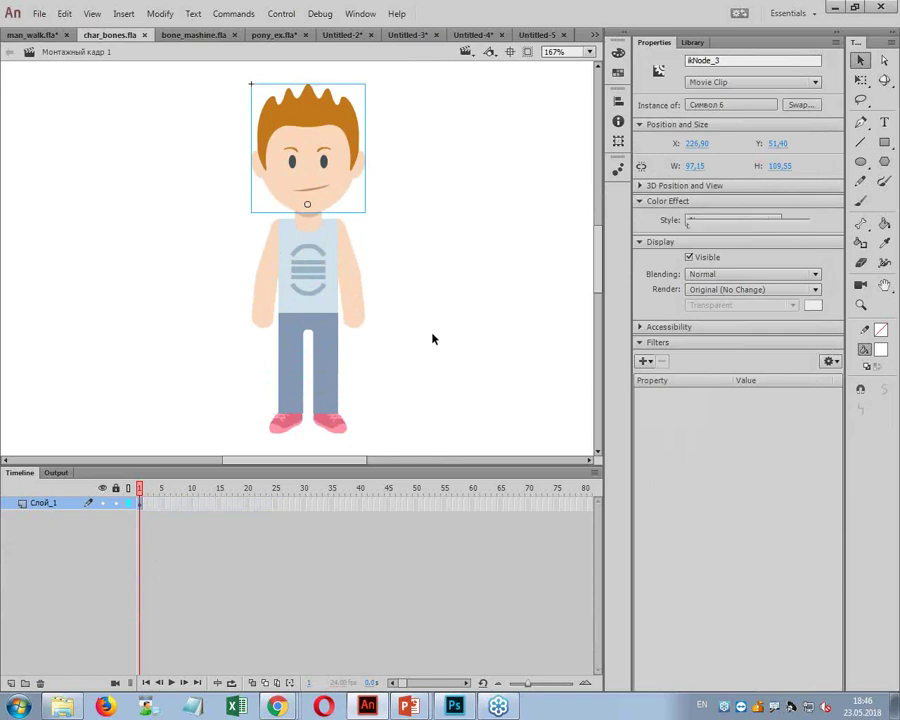
Step: Deselect the boy's head in char_bones.fla
left_click(455, 357)
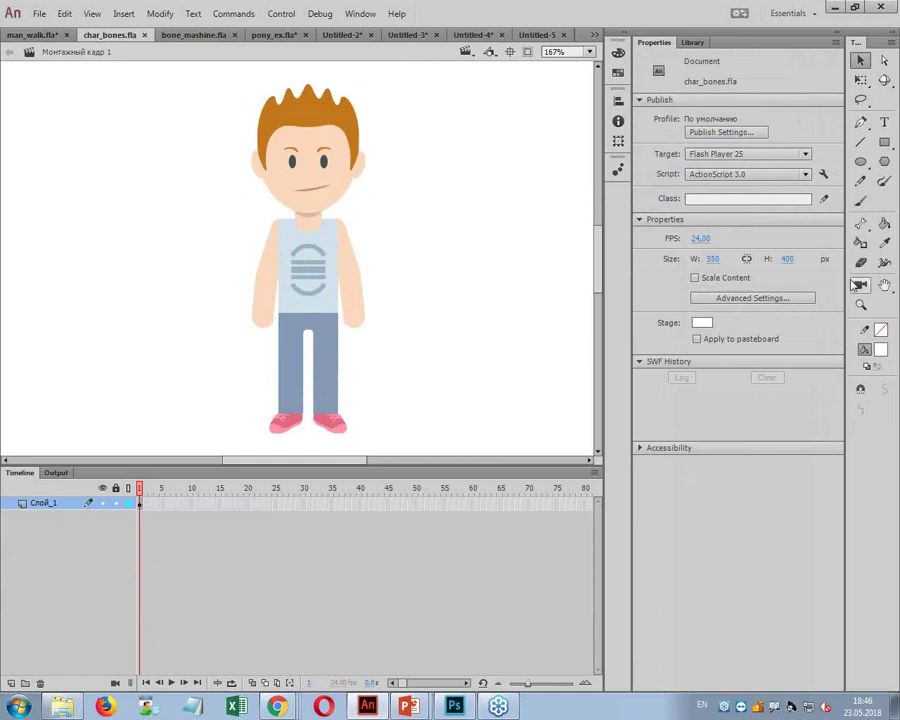
Step: Create a bone chain from the boy's lower torso through the neck to the head, using the Bone tool with snapping on
left_click(864, 228)
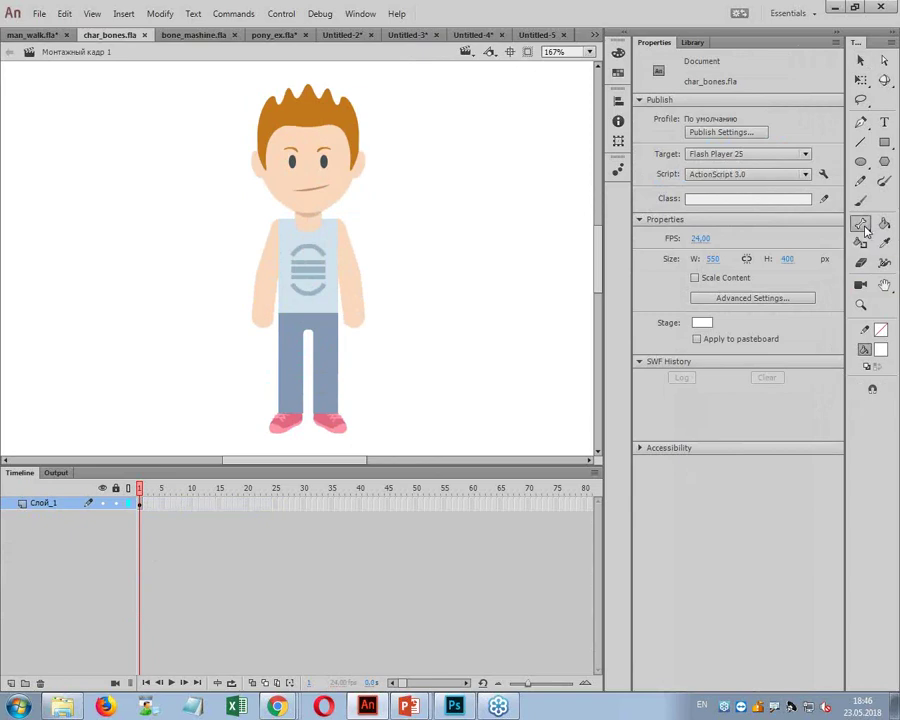
left_click(872, 390)
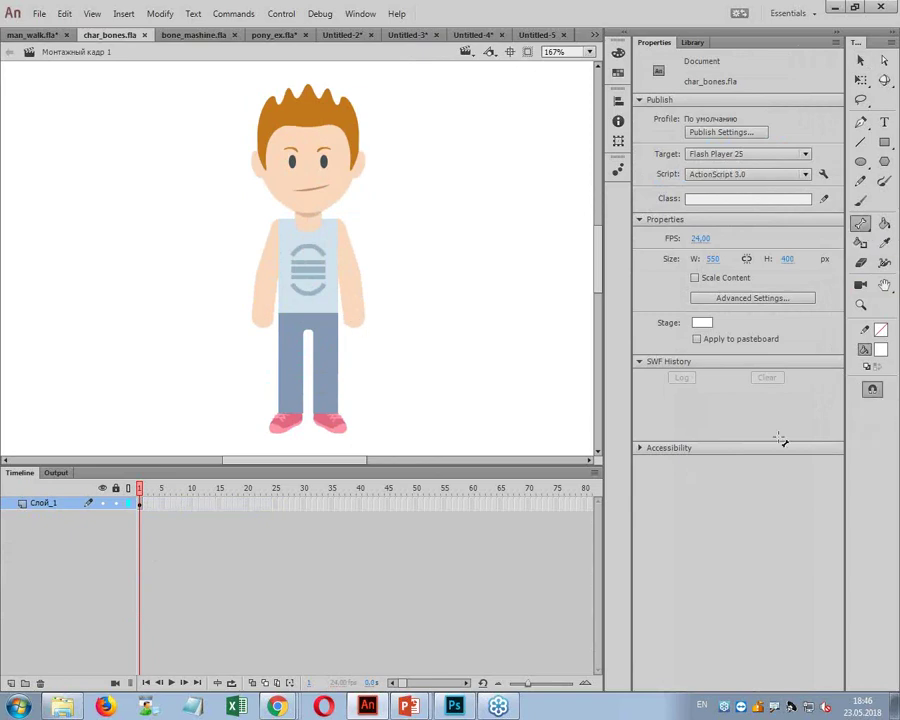
left_click(312, 300)
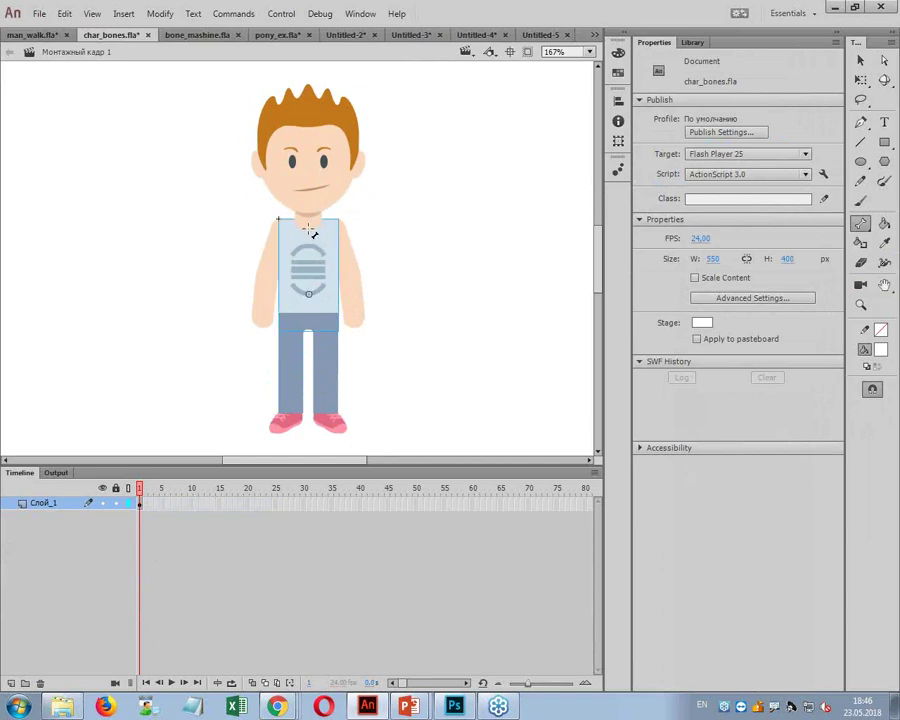
left_click_drag(312, 230, 308, 180)
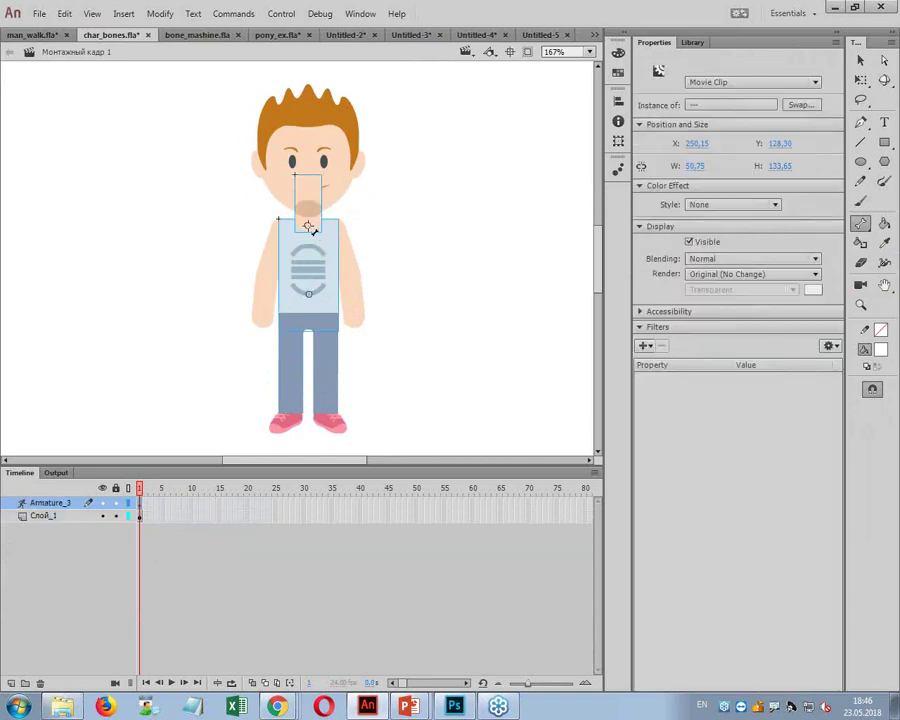
left_click_drag(309, 210, 307, 160)
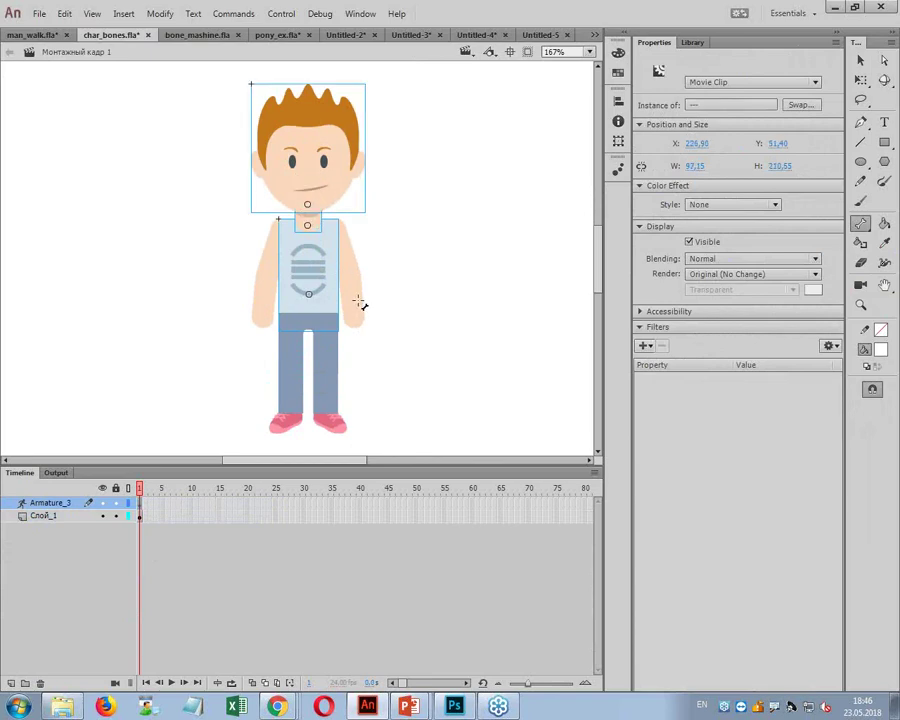
left_click(860, 60)
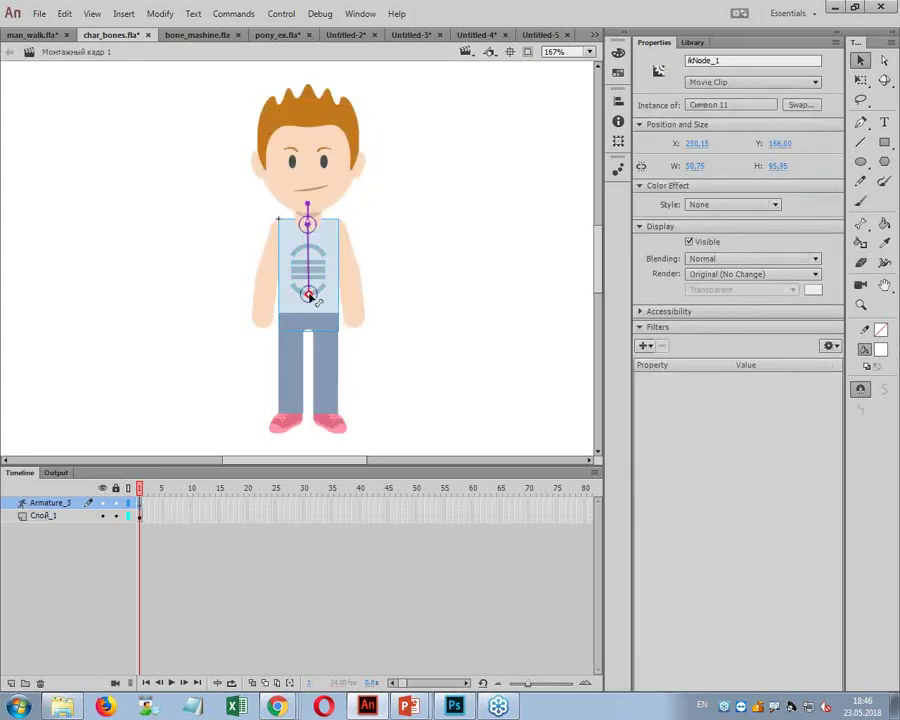
Step: Extend the armature from the torso's root joint with bone chains through both arms to the hands and both legs to the feet
key("m")
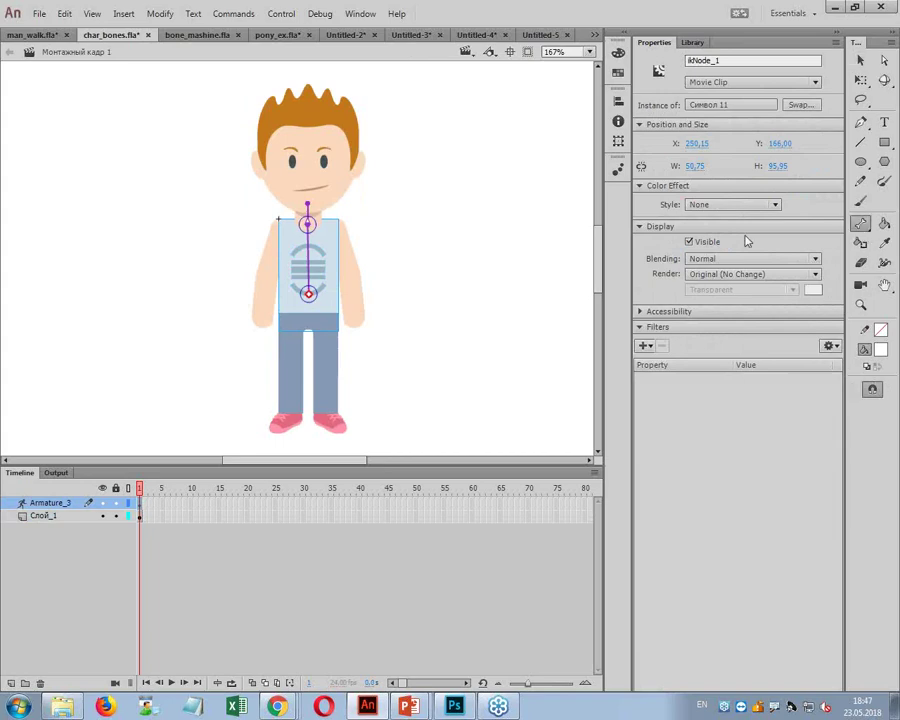
left_click_drag(308, 294, 326, 330)
left_click_drag(326, 330, 325, 412)
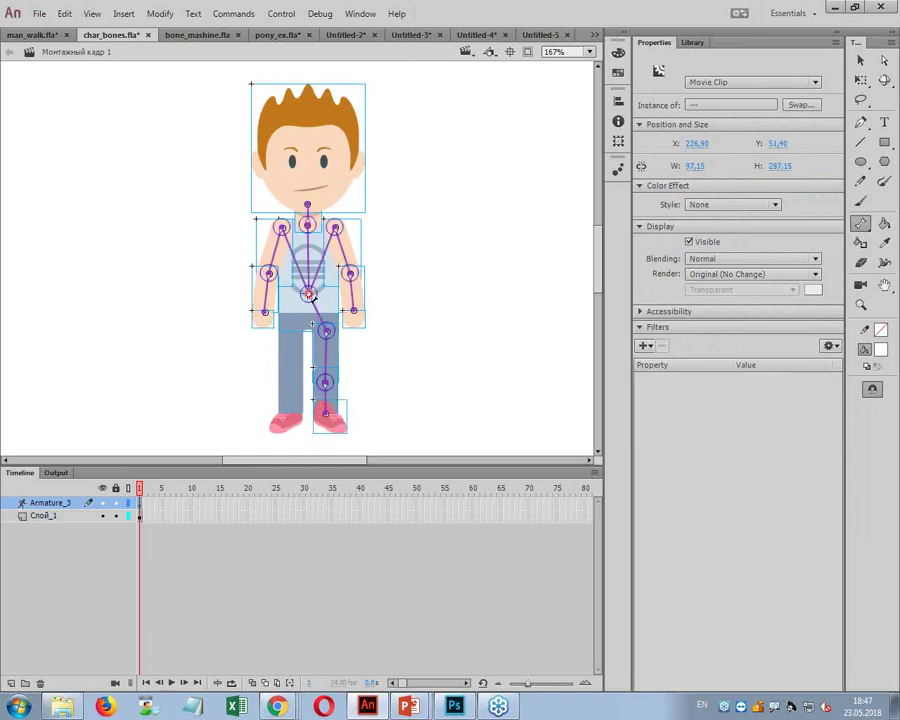
left_click_drag(311, 296, 297, 338)
left_click_drag(297, 338, 290, 412)
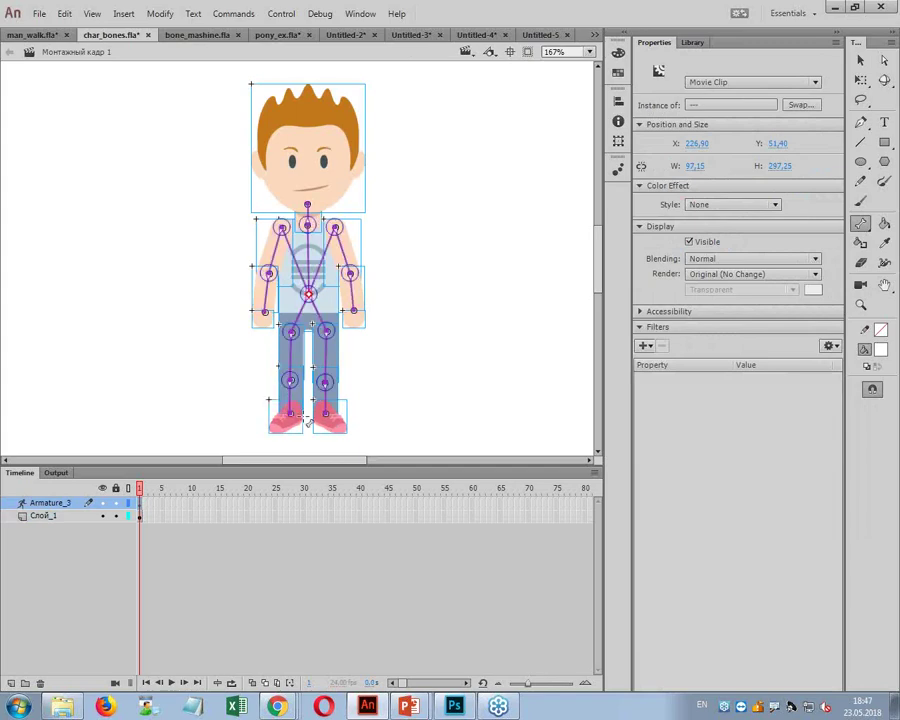
Step: Send both shoes to the back so they sit behind the trouser legs, and clear the selection
key("v")
left_click(358, 418)
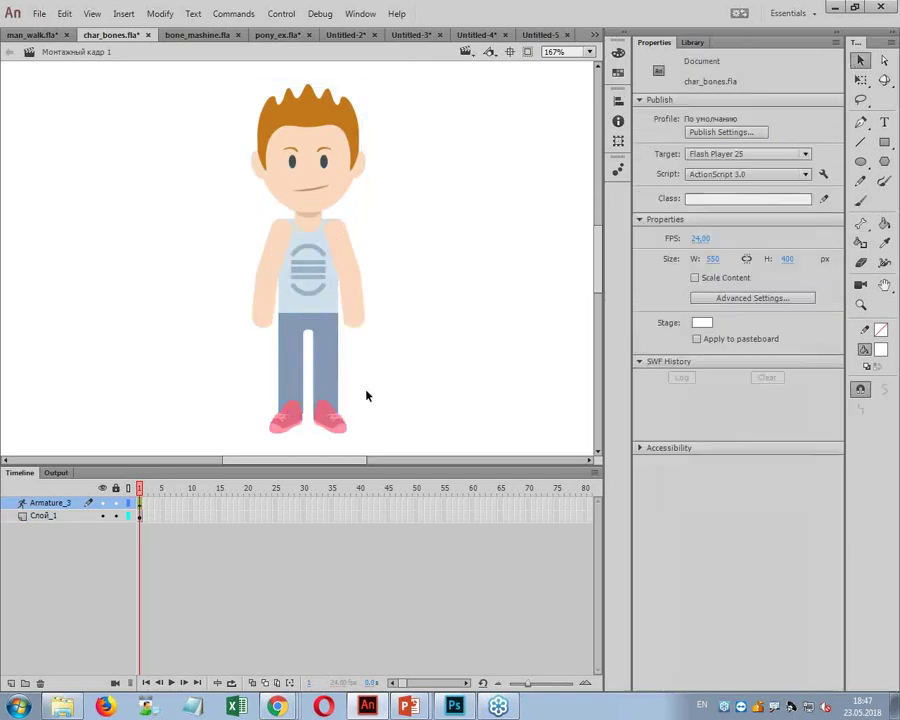
left_click(337, 427)
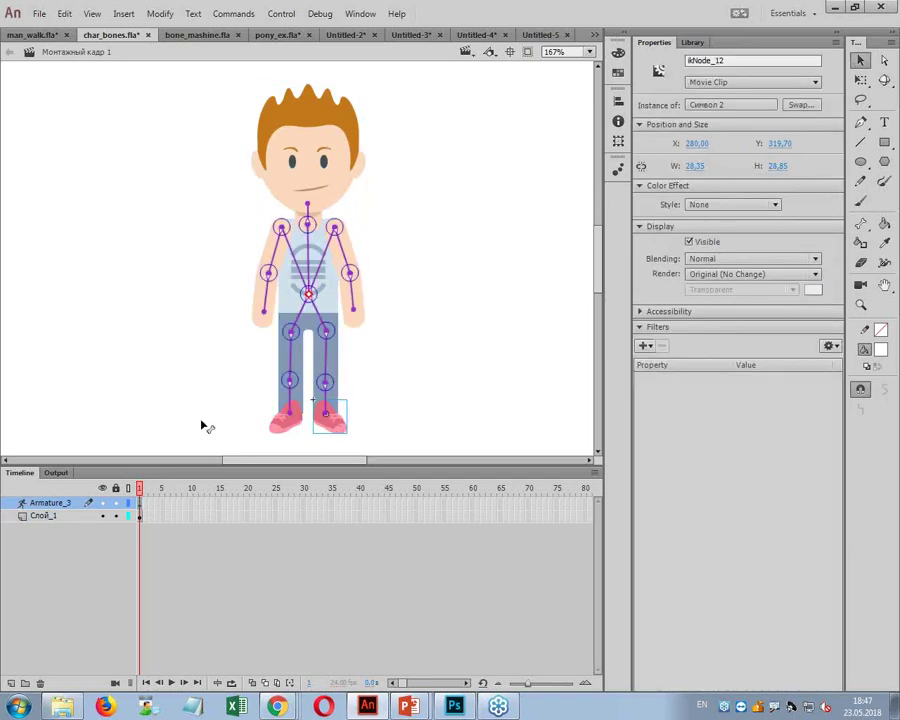
left_click(284, 424, "shift")
right_click(328, 431)
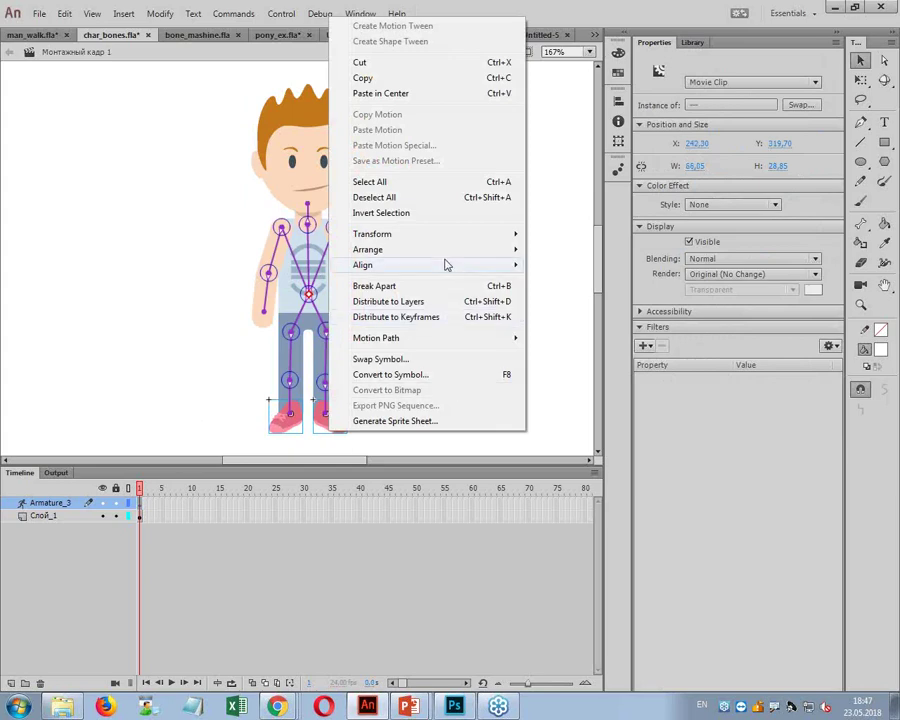
mouse_move(446, 252)
left_click(578, 298)
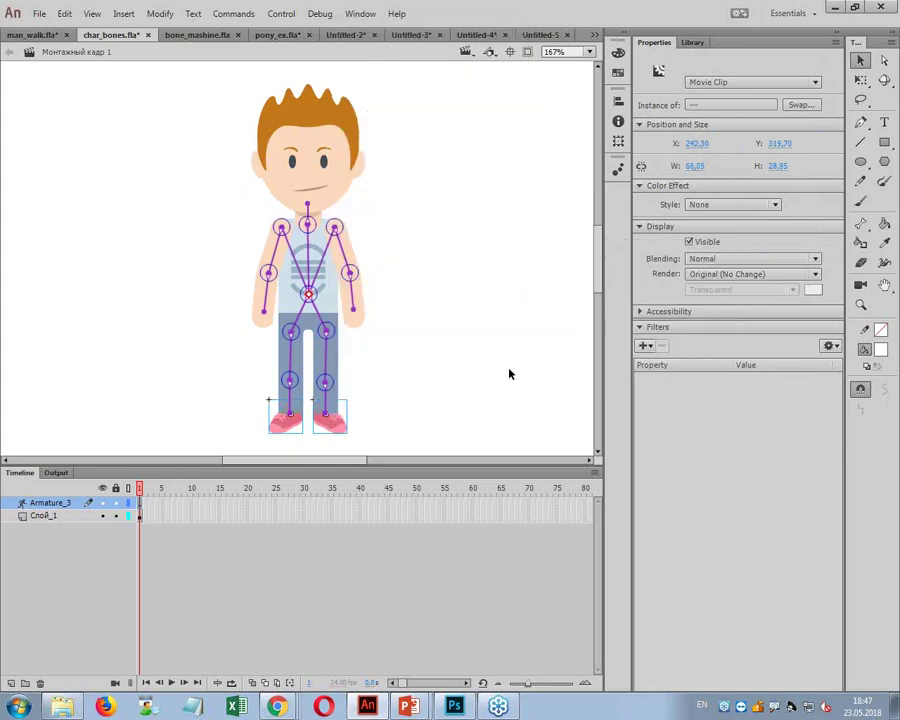
left_click(478, 408)
Step: Try posing the arm by pulling the hand up and away from the body, and undo the move
left_click(331, 293)
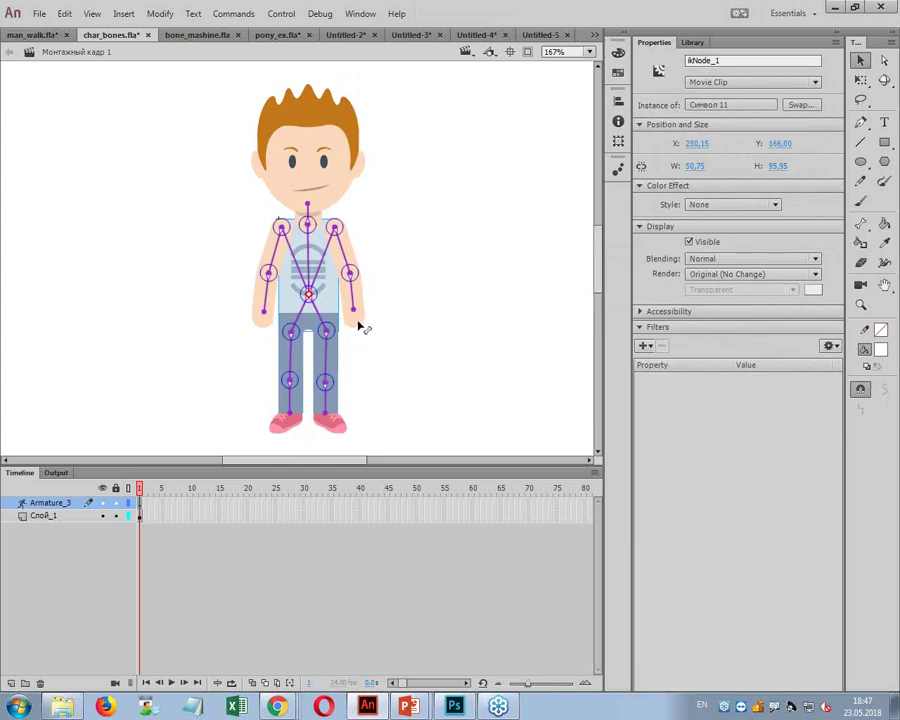
left_click_drag(360, 327, 492, 193)
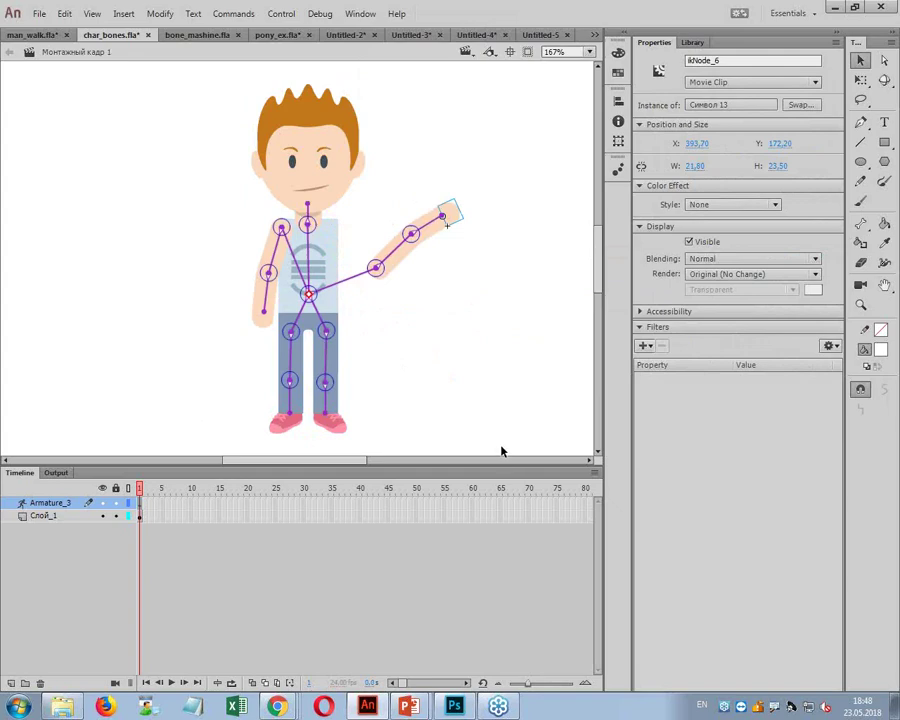
key("ctrl+z")
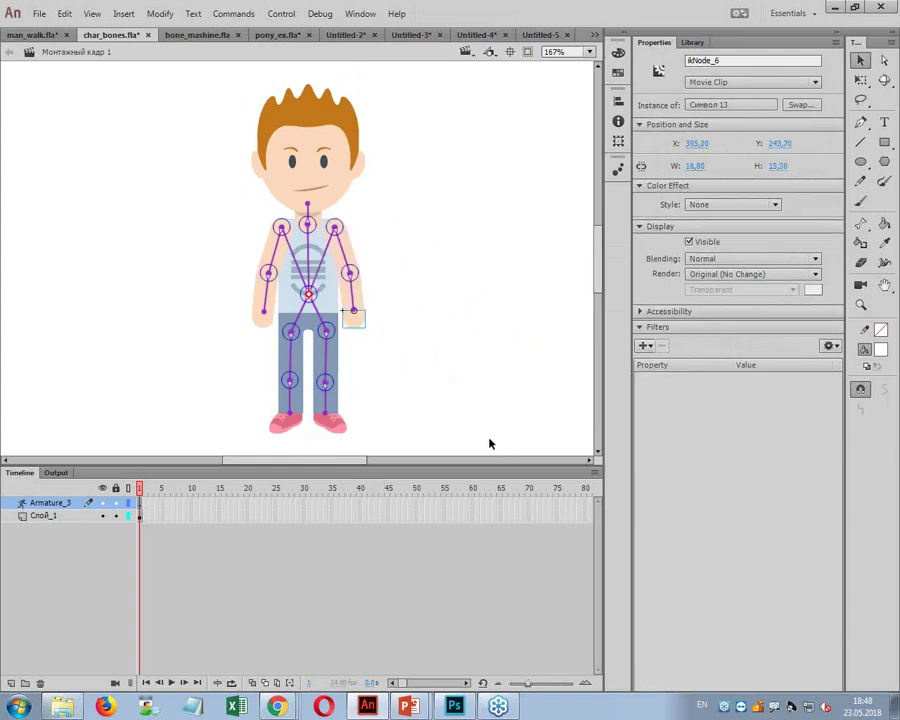
Step: Disable joint rotation on the bone from the torso's root to the shoulder, and test the rig by pulling a limb and the head
left_click(325, 265)
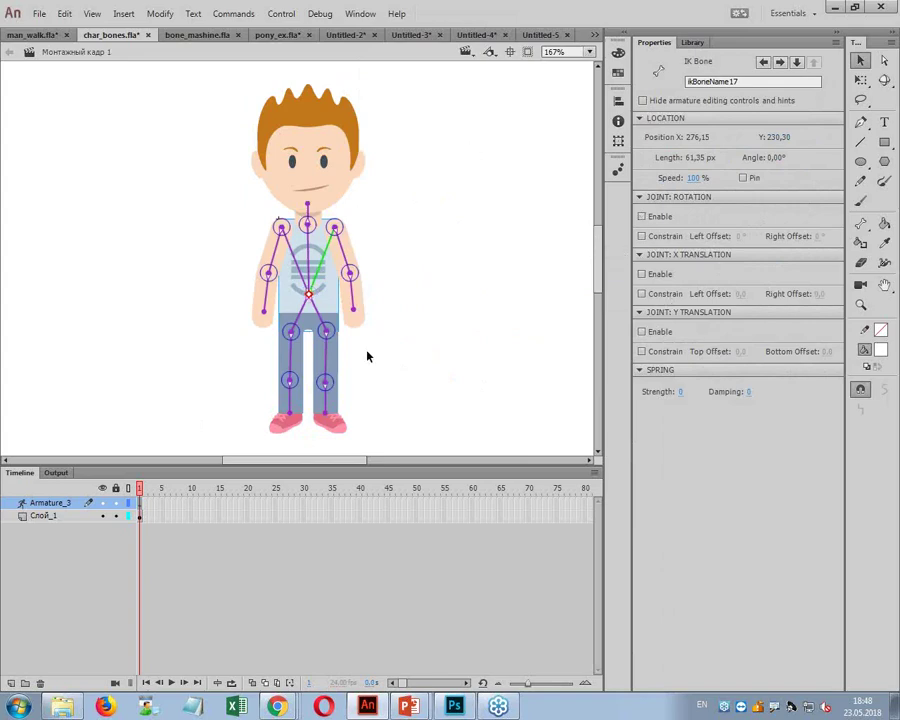
left_click_drag(365, 332, 335, 435)
left_click_drag(320, 150, 352, 150)
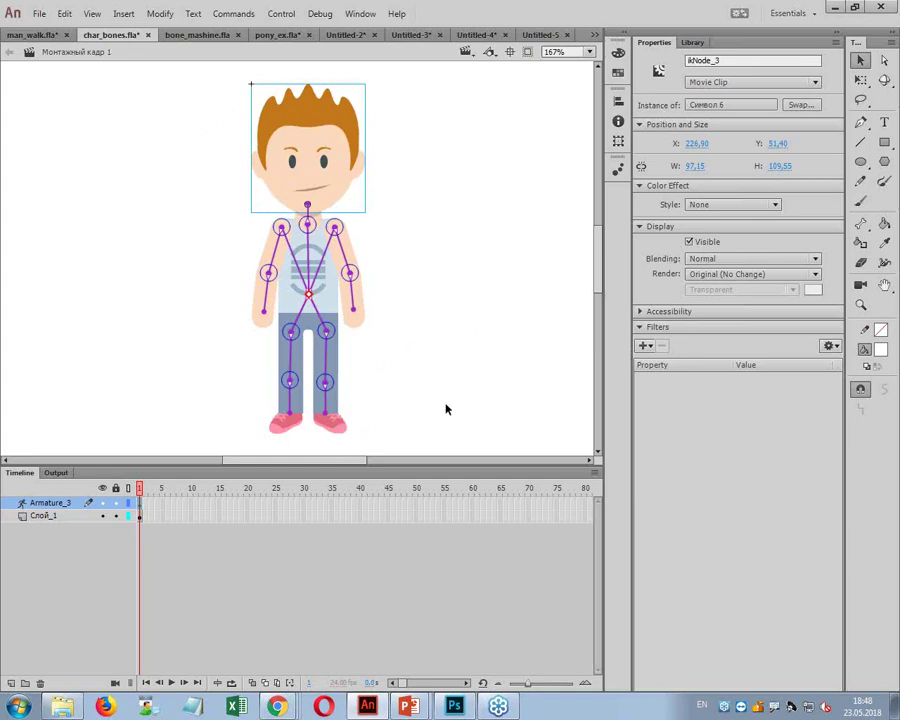
Step: Enable the rotation constraint on the shin bone of the leg that bends outward, test the knee bend and undo the test poses
left_click_drag(331, 410, 358, 389)
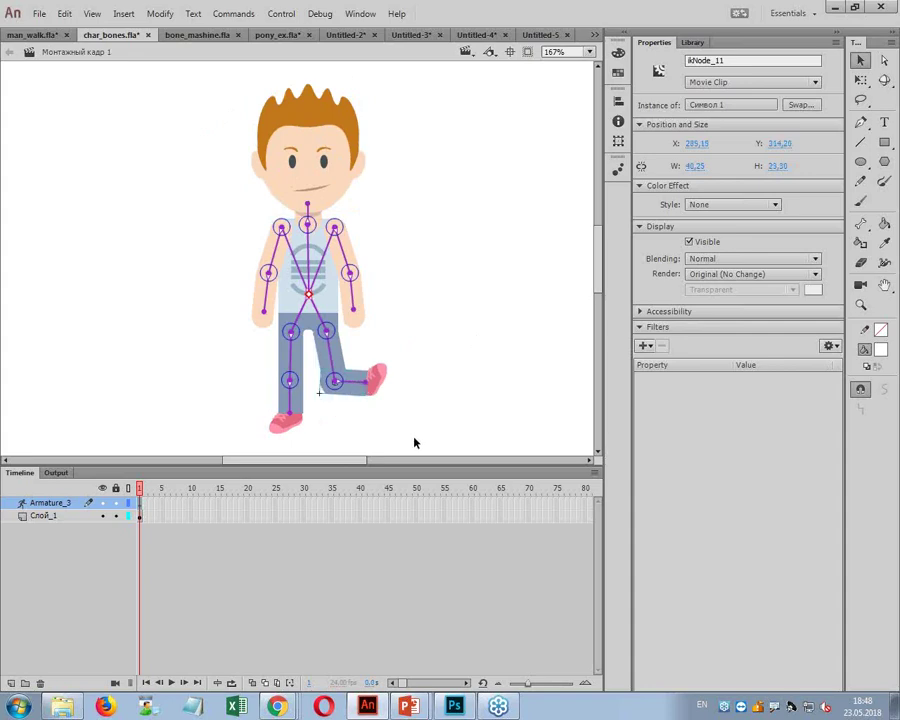
key("ctrl+z")
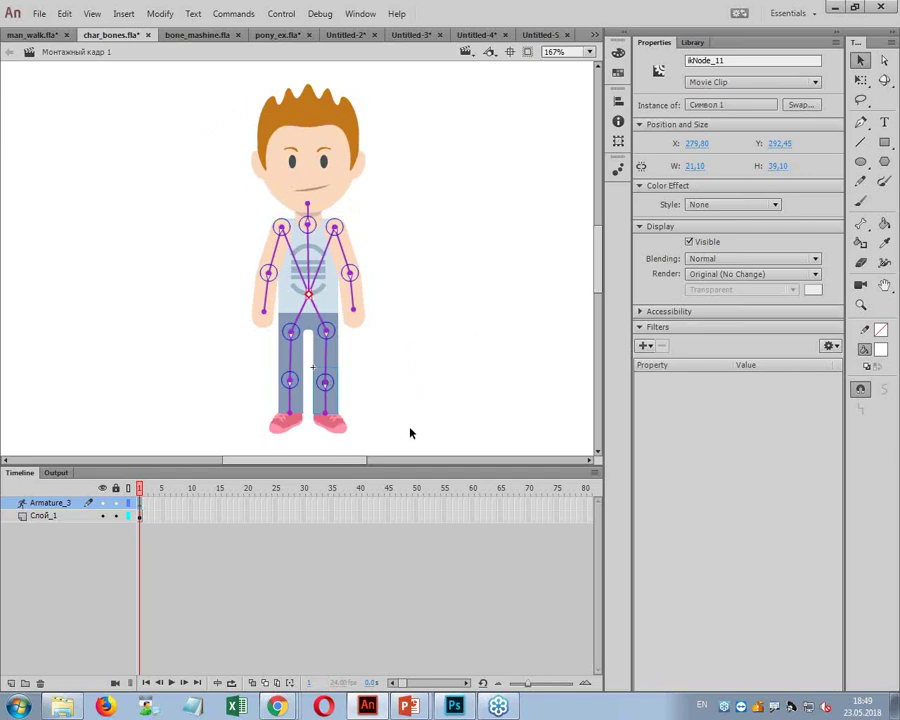
left_click(325, 400)
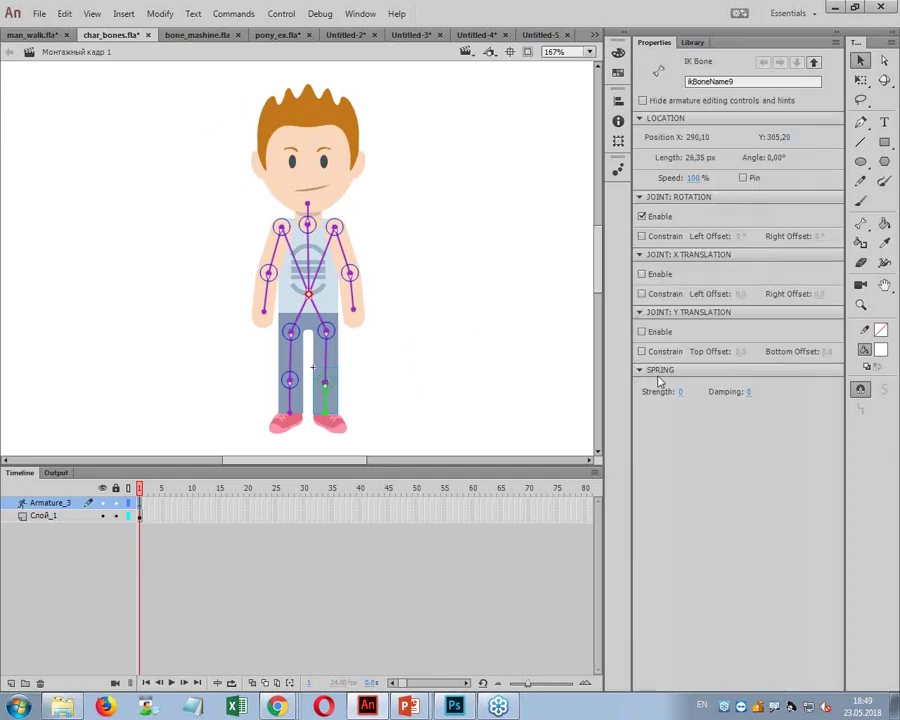
left_click(653, 237)
mouse_move(345, 428)
left_mouse_down()
mouse_move(336, 420)
mouse_move(356, 410)
left_mouse_up()
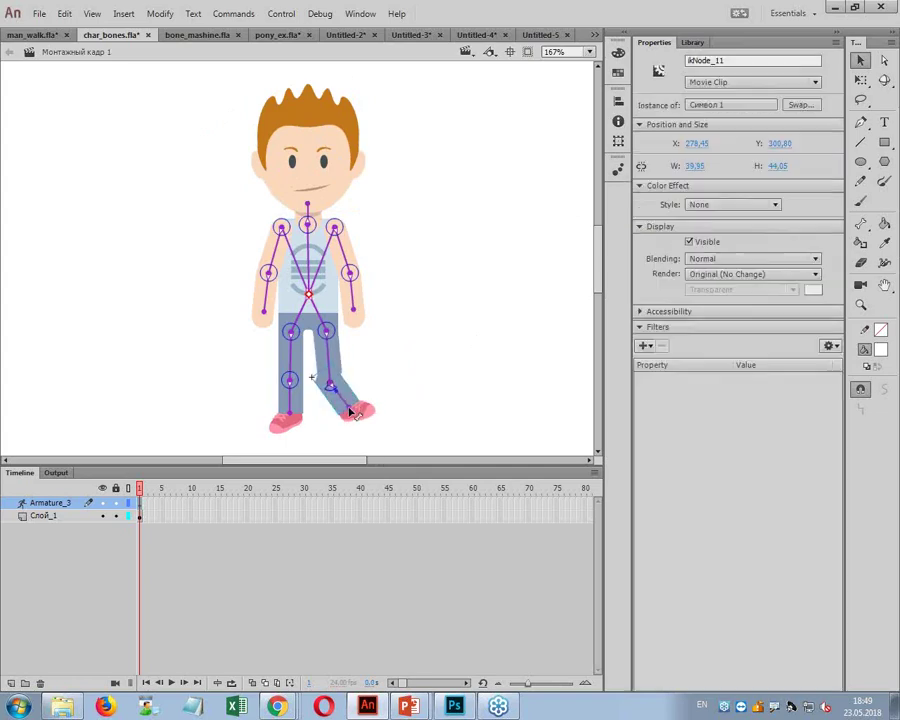
key("ctrl+z")
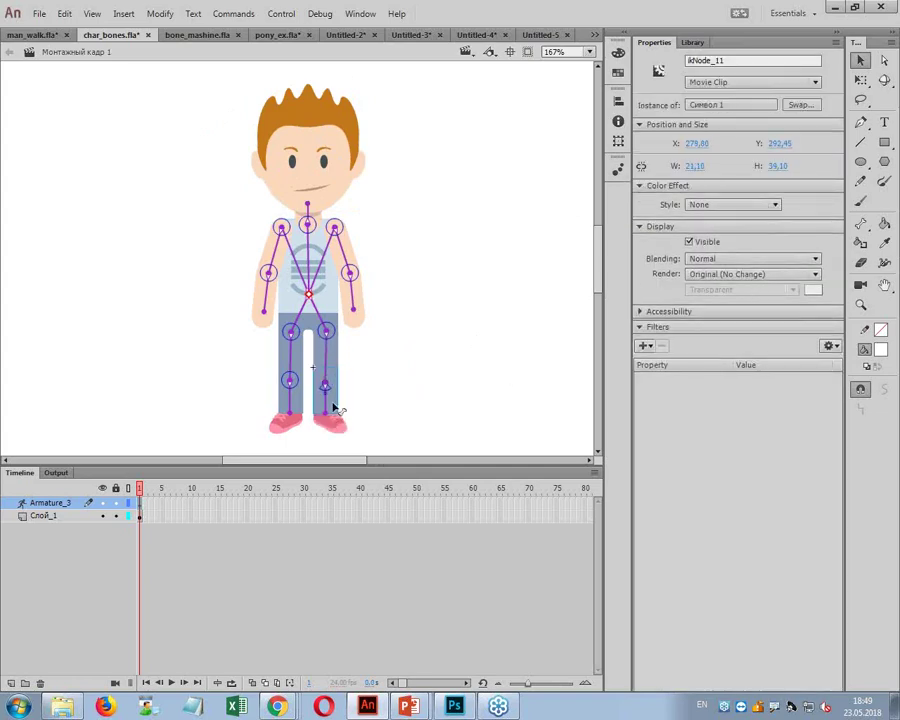
Step: Set the shin bone's rotation constraint to a left offset of -6° and a right offset of 75°
left_click(325, 405)
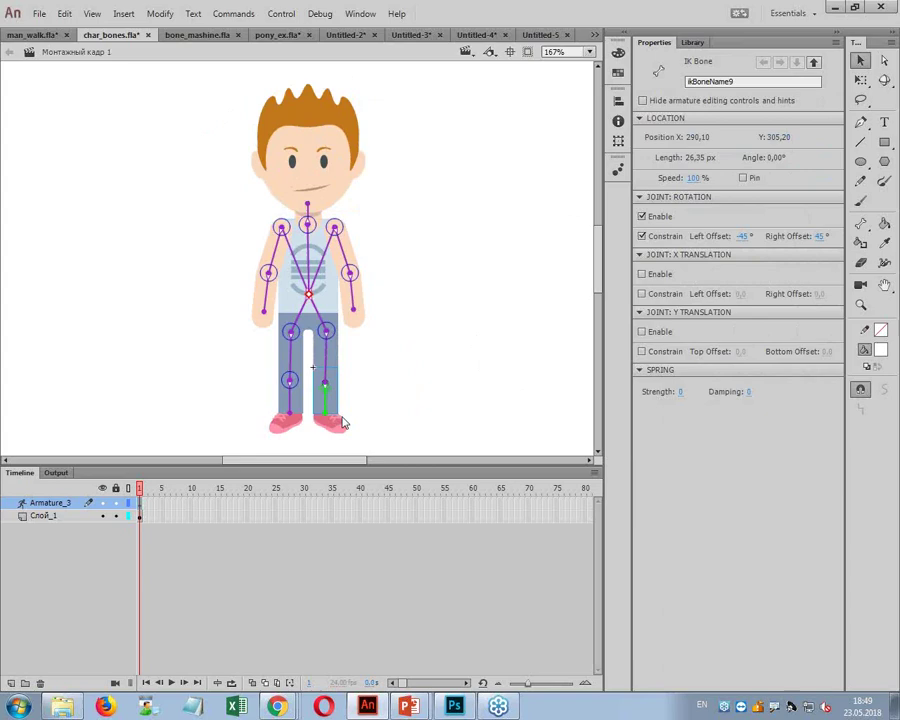
left_click(816, 236)
type("5")
key("Return")
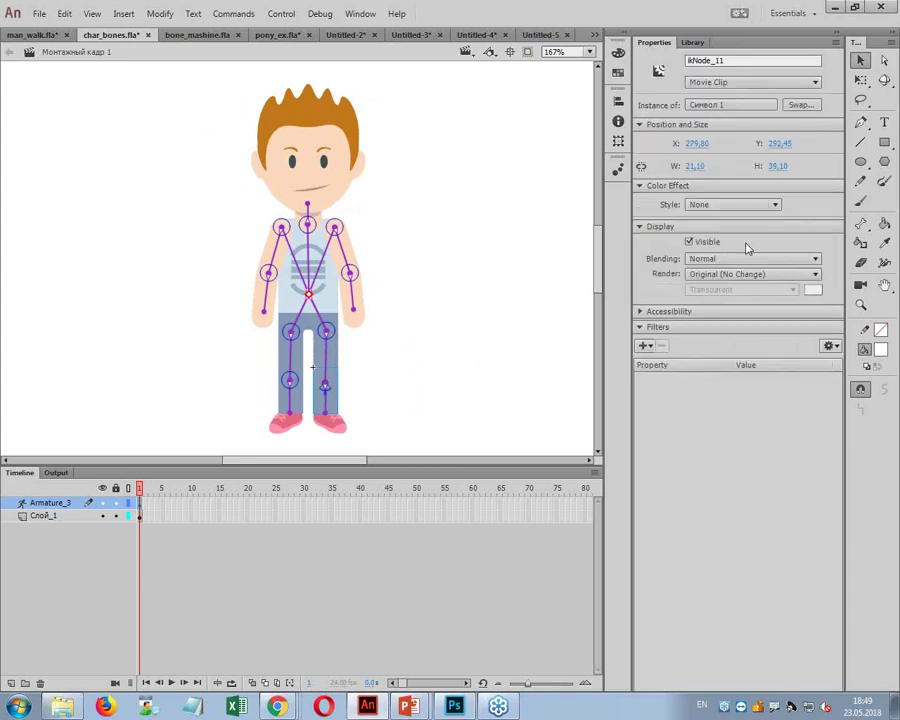
left_click(325, 406)
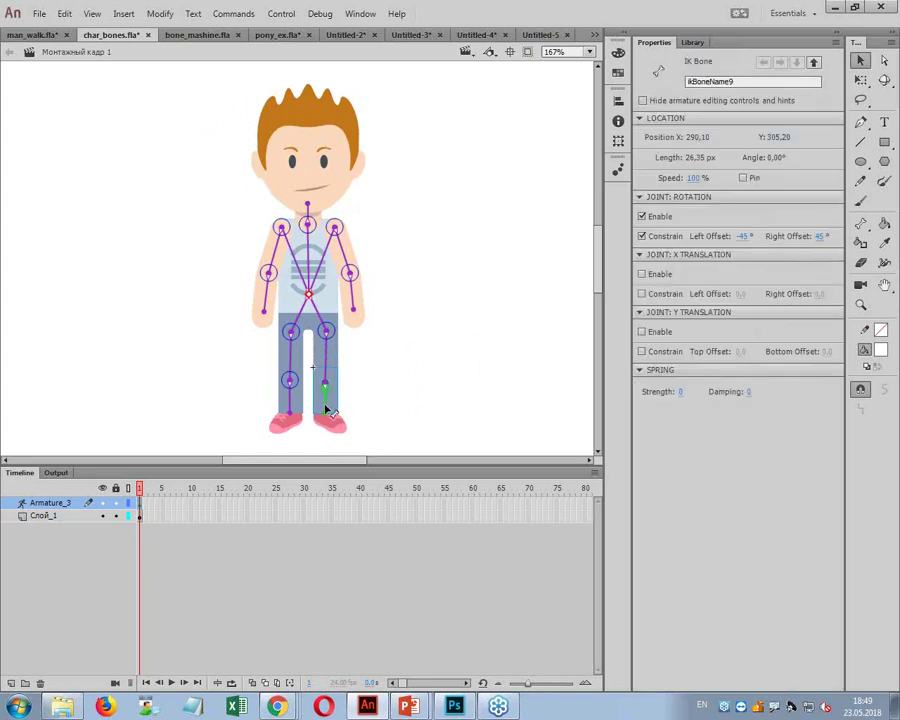
left_click(744, 238)
type("-4")
left_click(820, 236)
type("73")
Step: Bend the constrained leg at the knee to check its limits, and pose it with the shin upright and the foot stepped outward
left_click(861, 305)
left_click_drag(325, 380, 397, 422)
left_click(861, 60)
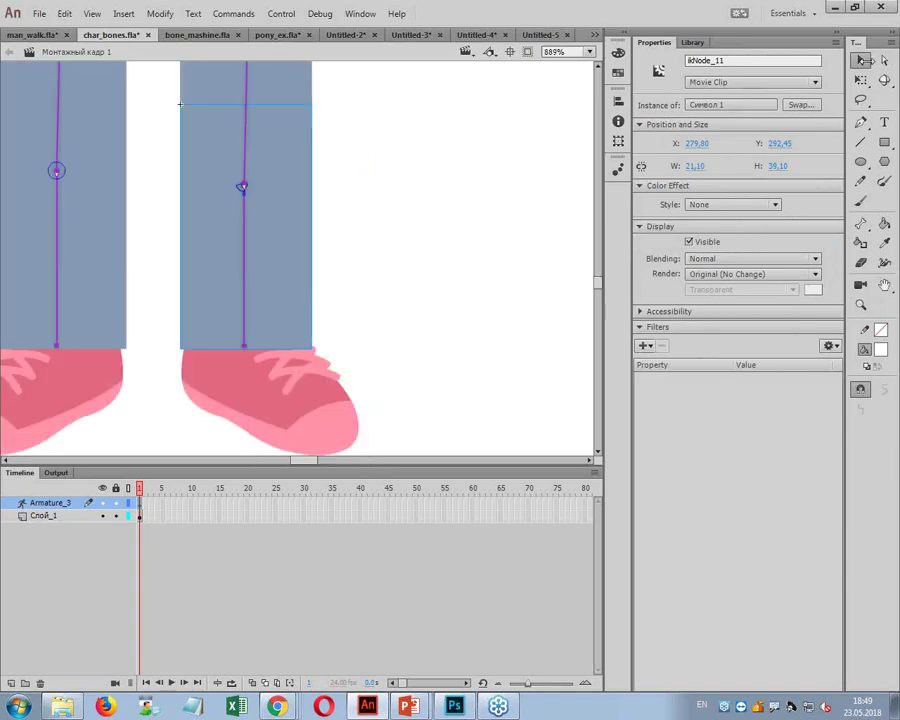
left_click(246, 243)
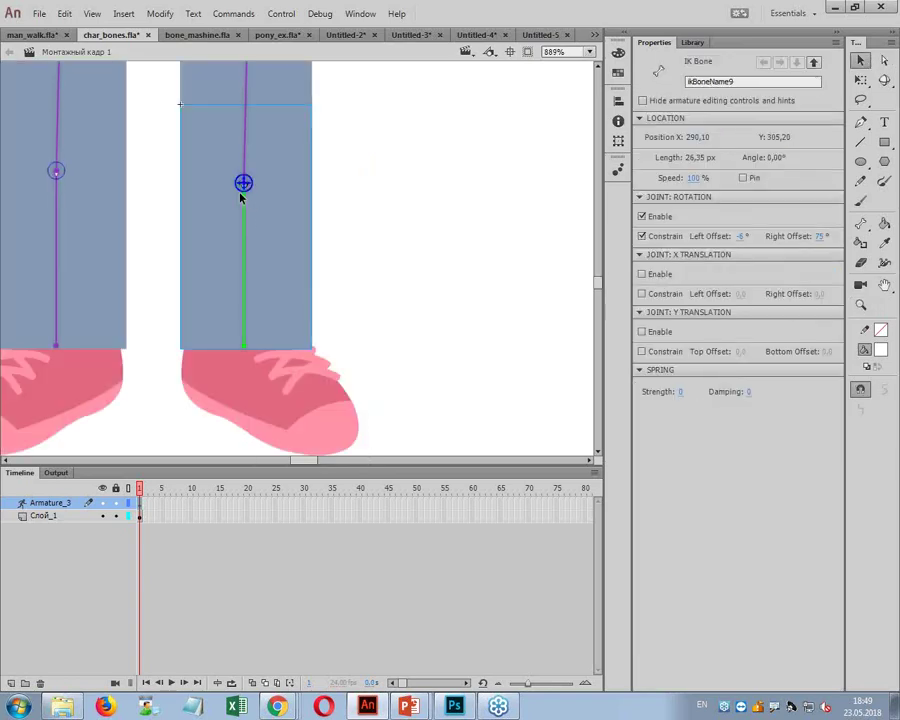
left_click_drag(295, 336, 322, 278)
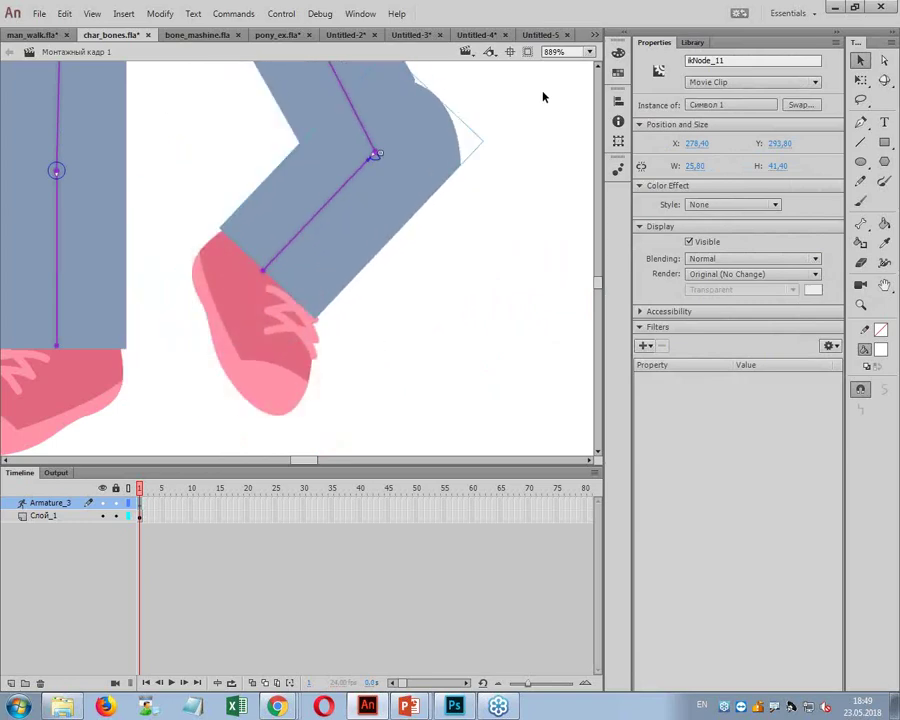
left_click(564, 53)
type("100")
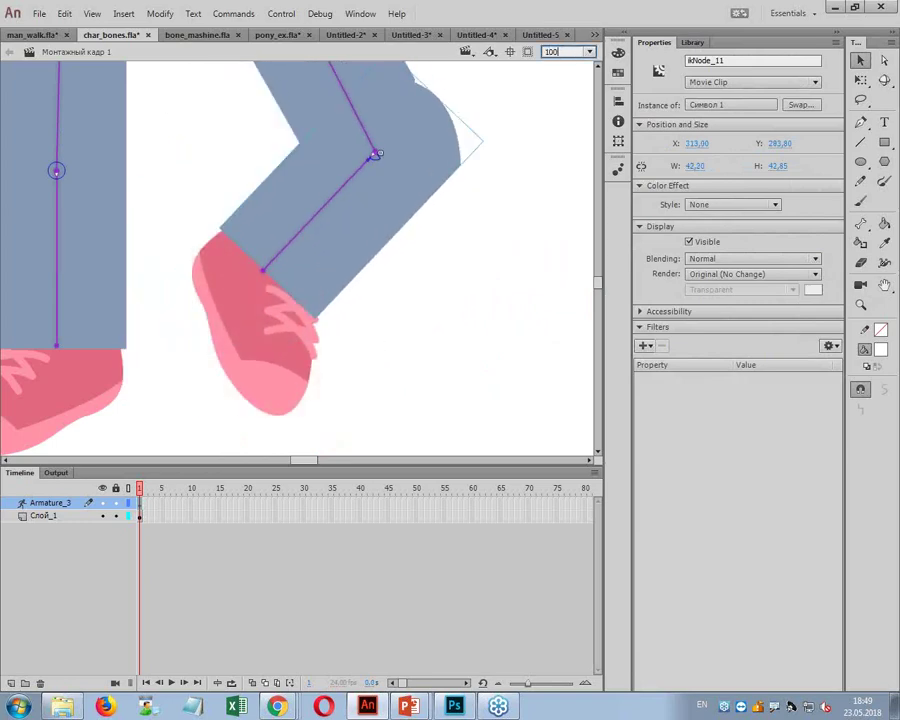
key("Return")
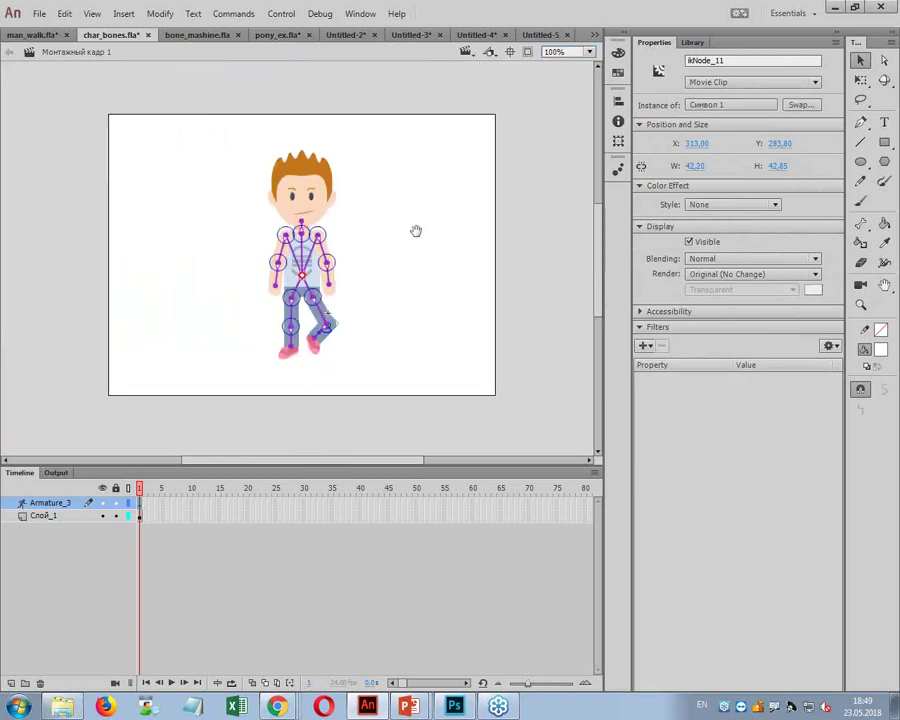
left_click(564, 53)
type("200")
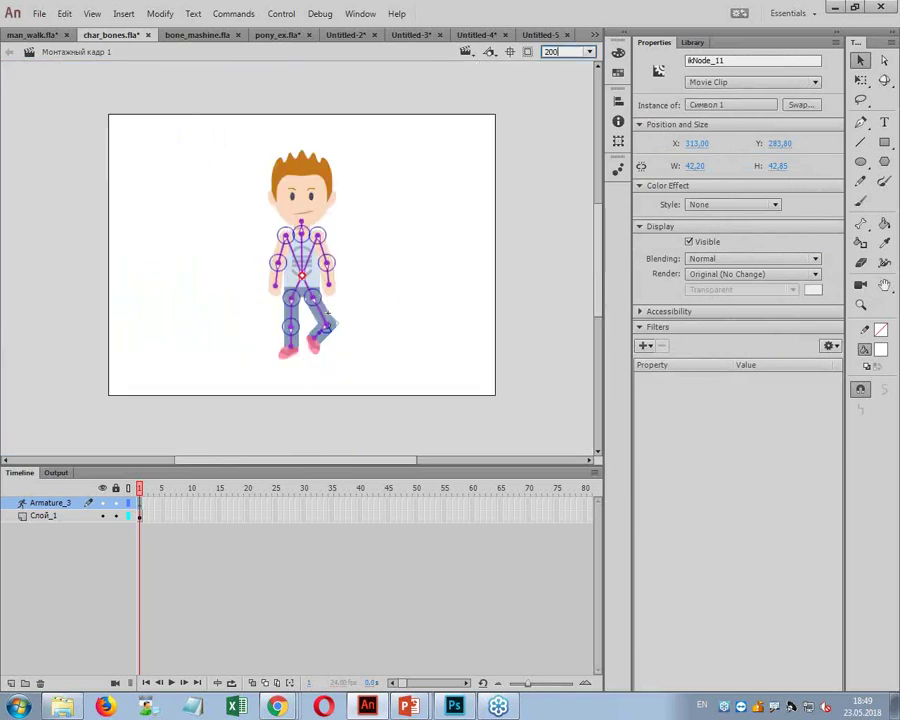
key("Return")
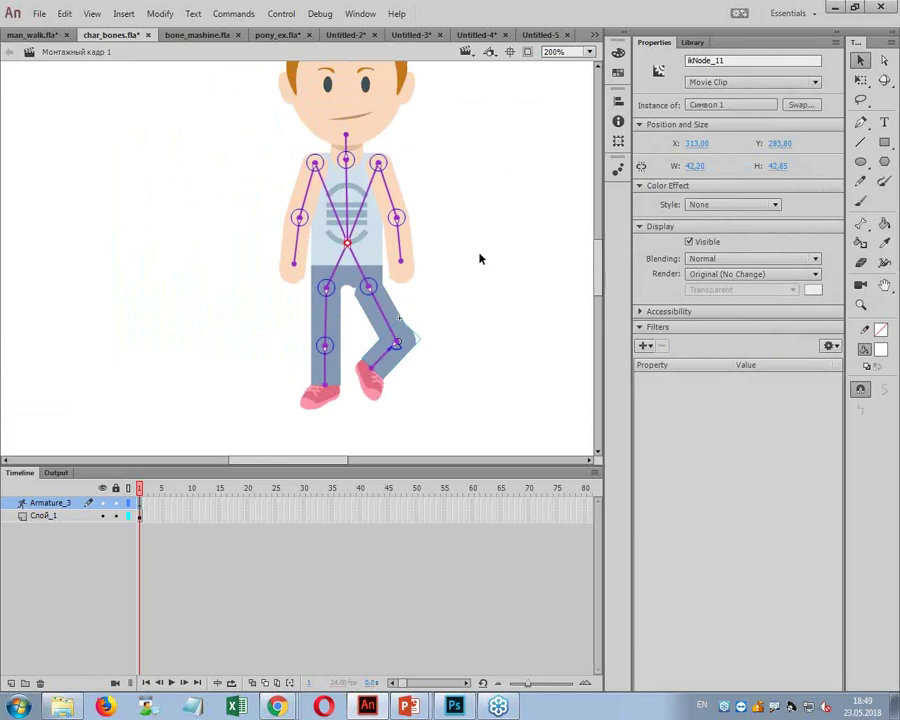
left_click_drag(370, 392, 402, 388)
Step: Constrain the rotation of the other leg's shin bone with a right offset of 6°, adjust its left offset and test the knee
left_click(316, 392)
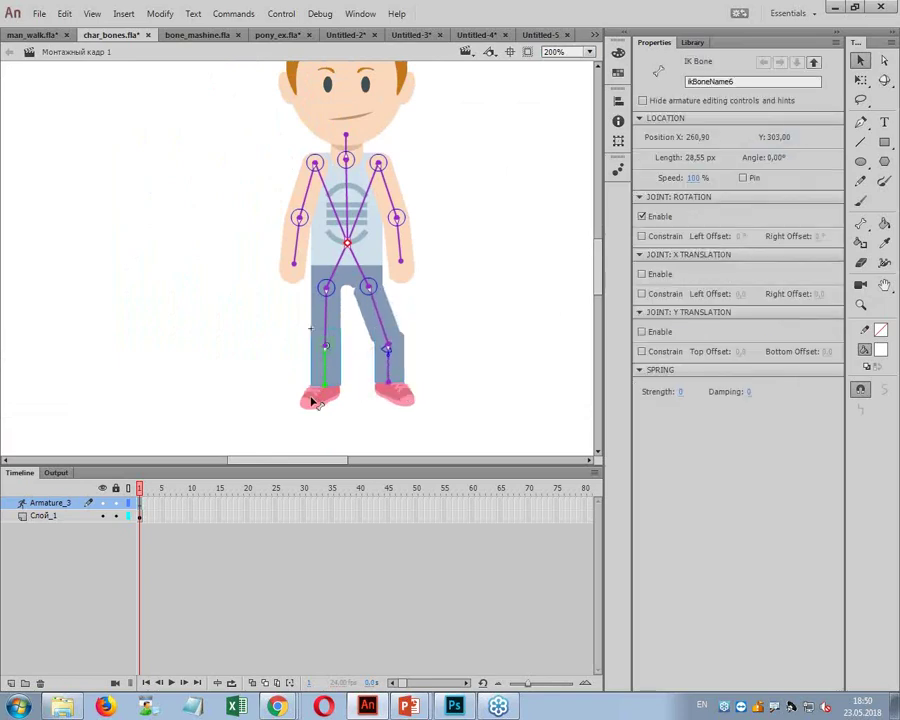
left_click(642, 236)
left_click(819, 236)
type("6")
left_click(745, 236)
mouse_move(322, 362)
left_mouse_down()
mouse_move(273, 356)
mouse_move(371, 367)
mouse_move(281, 377)
mouse_move(325, 375)
left_mouse_up()
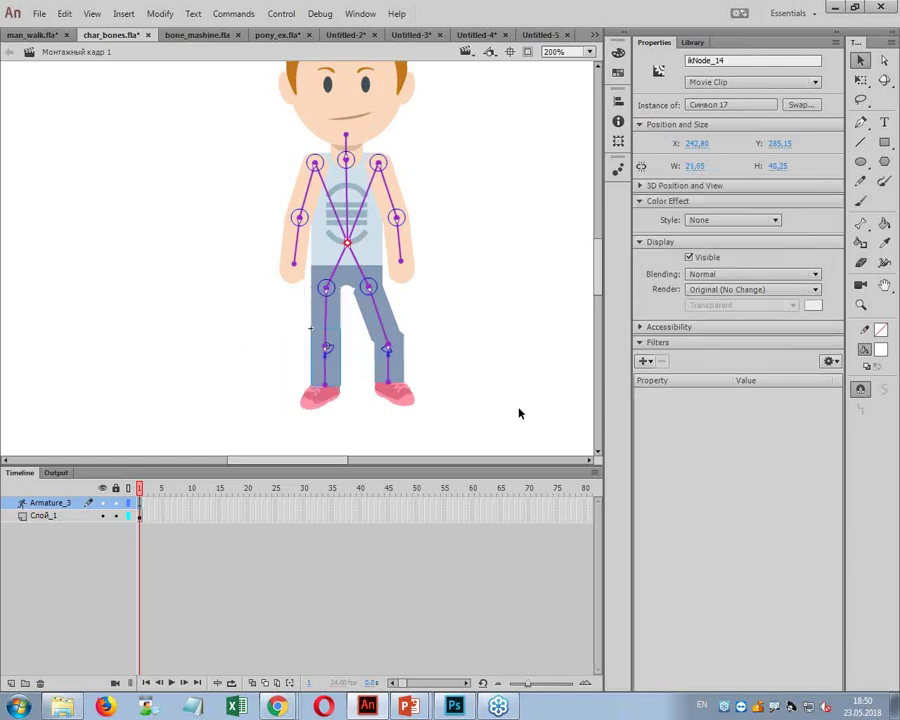
Step: Bring the outward-stepped leg back under the body and extend the armature layer to frame 80
left_click_drag(392, 379, 376, 394)
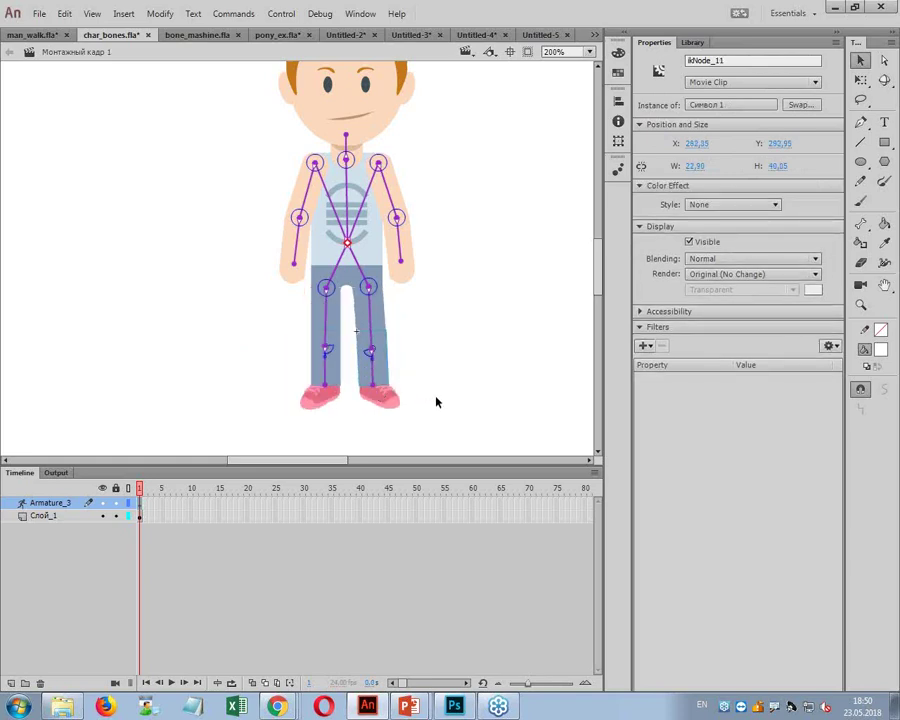
scroll(444, 317, "up", 2)
scroll(406, 283, "right", 2)
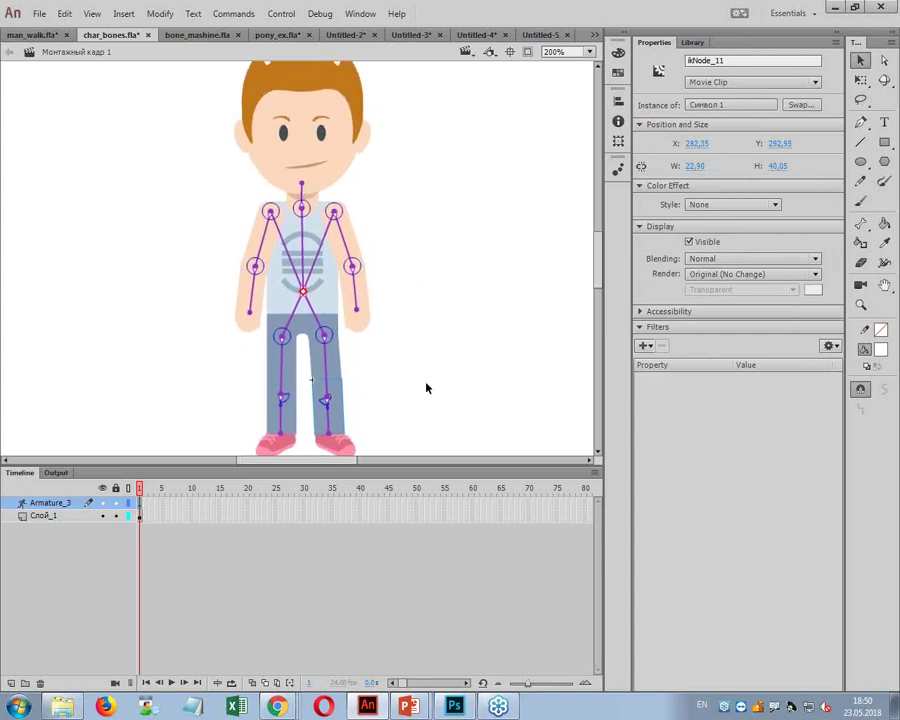
right_click(139, 503)
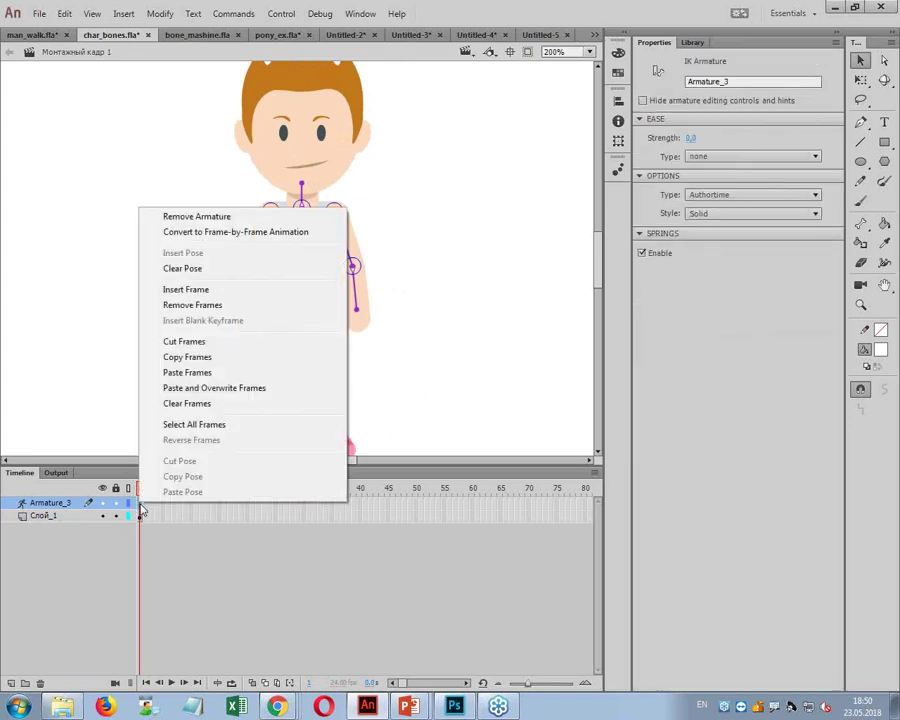
left_click(535, 545)
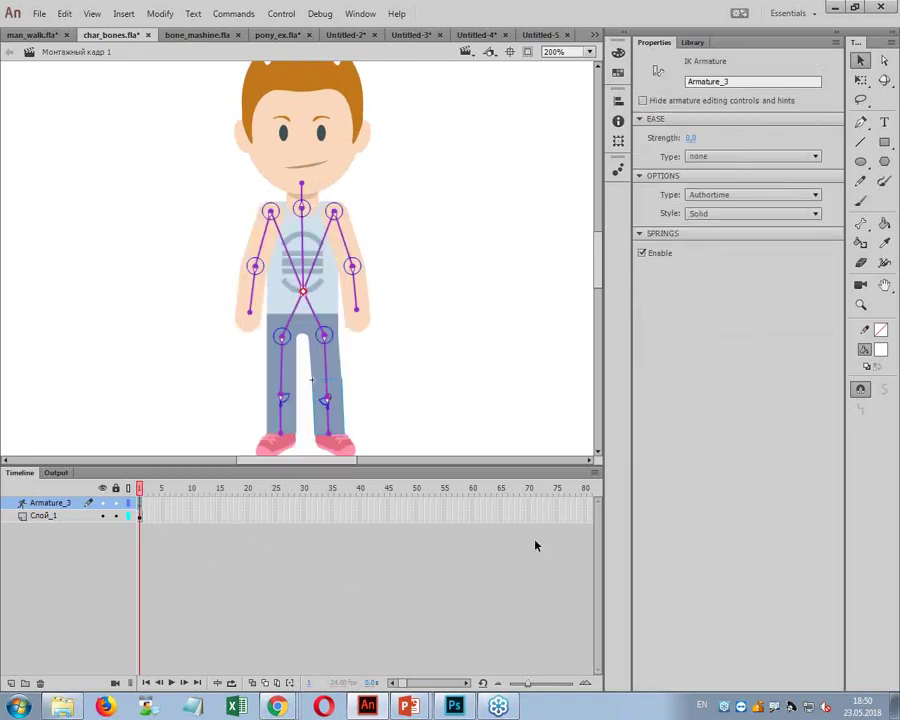
left_click(585, 510)
key("F5")
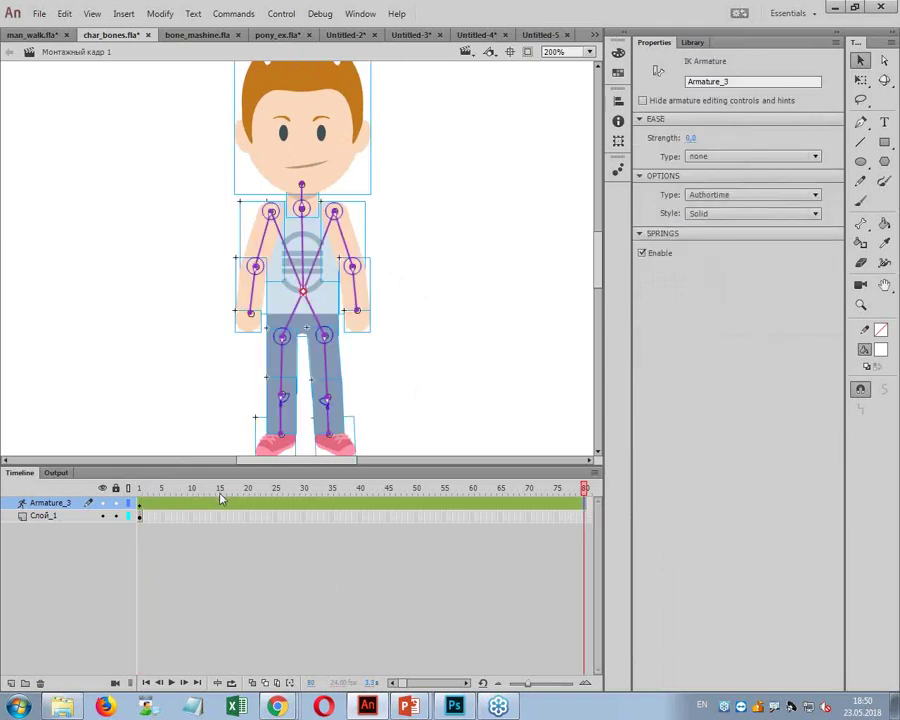
Step: Pose the arm bent out to the side at frame 20 and raised into a wave beside the head at frame 36
left_click(250, 497)
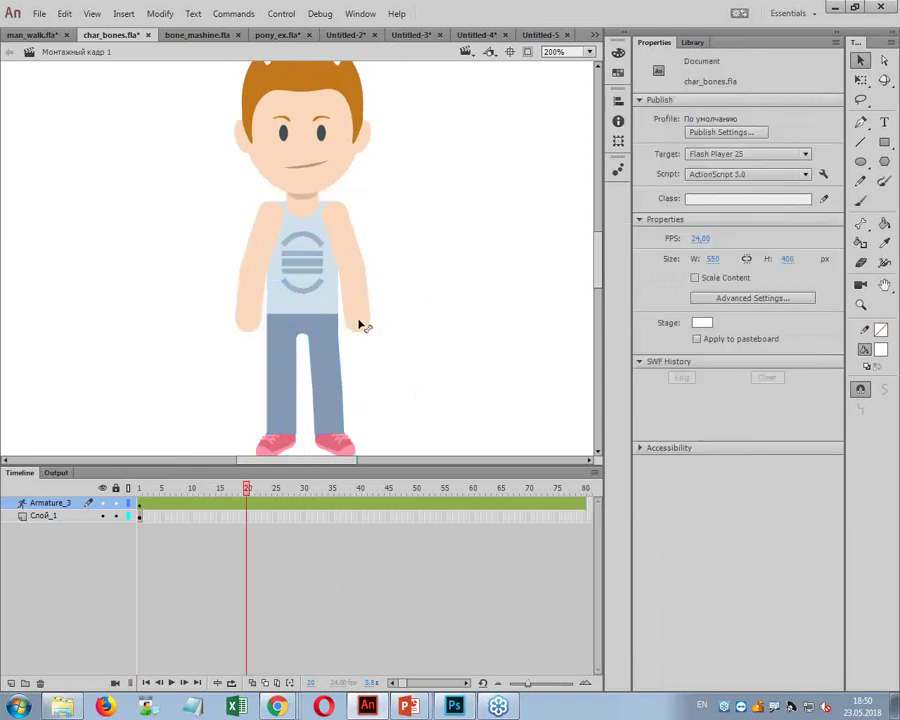
left_click_drag(378, 325, 436, 260)
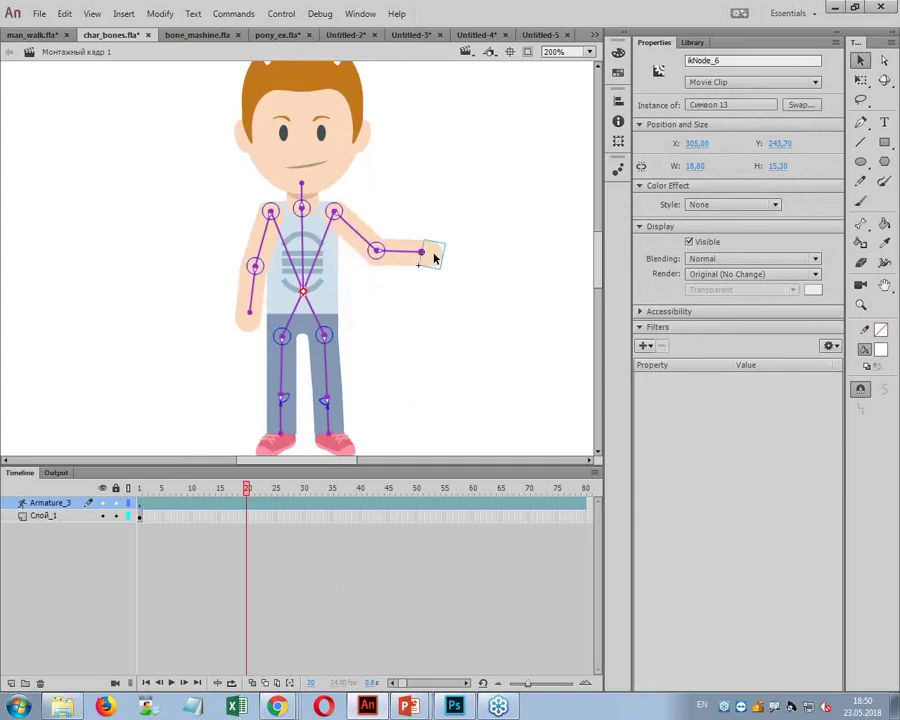
left_click(338, 494)
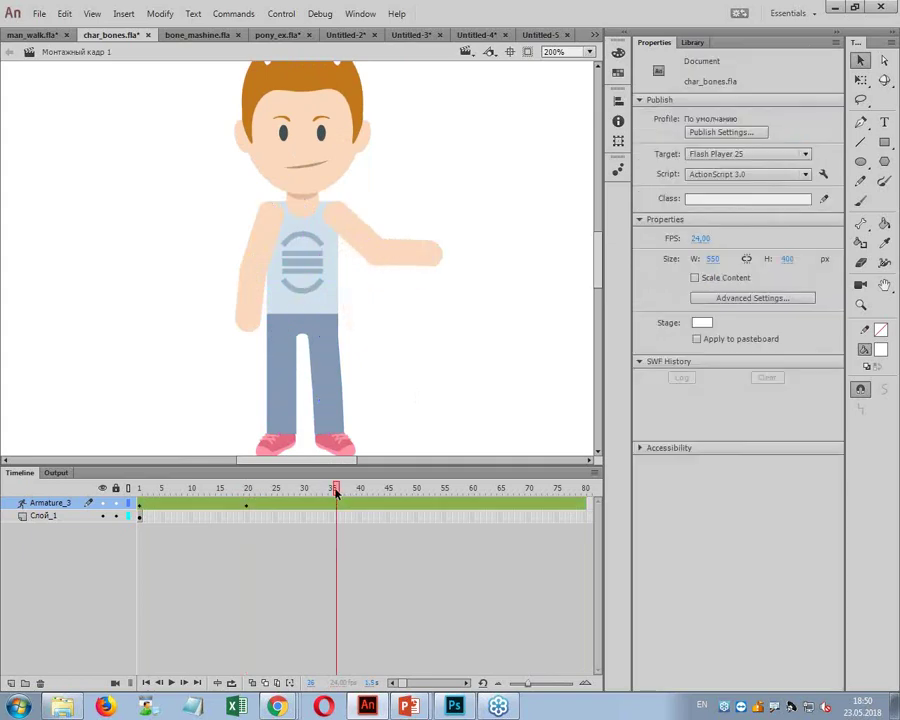
left_click_drag(444, 232, 430, 152)
Step: At frame 36, tilt the head towards the raised arm, shift the lowered hand inward and slightly bend the knee below the waving arm
left_click_drag(350, 157, 354, 161)
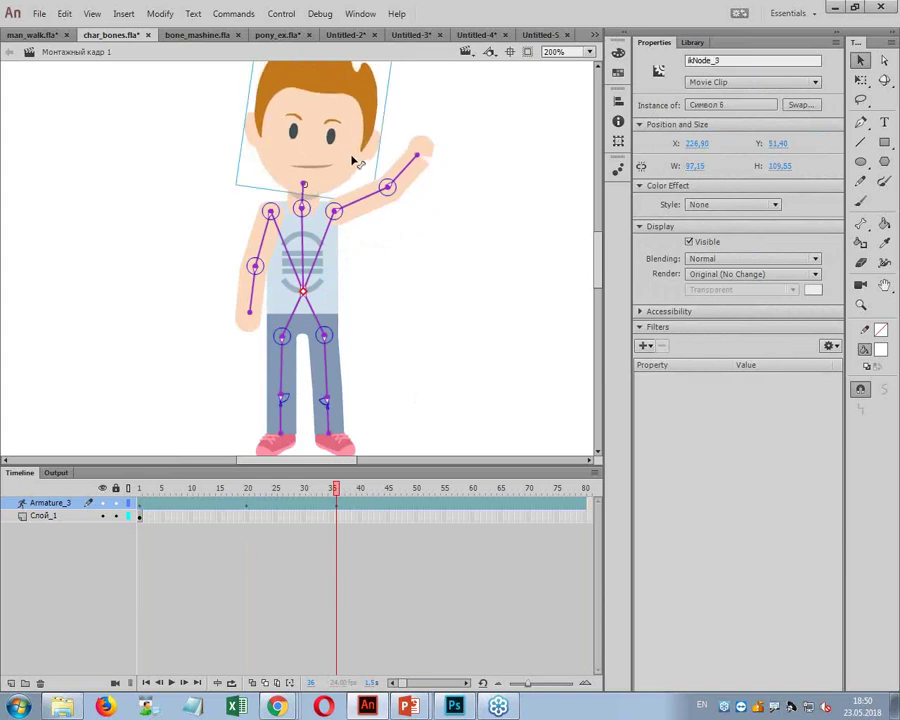
left_click_drag(255, 335, 261, 334)
left_click_drag(345, 439, 339, 445)
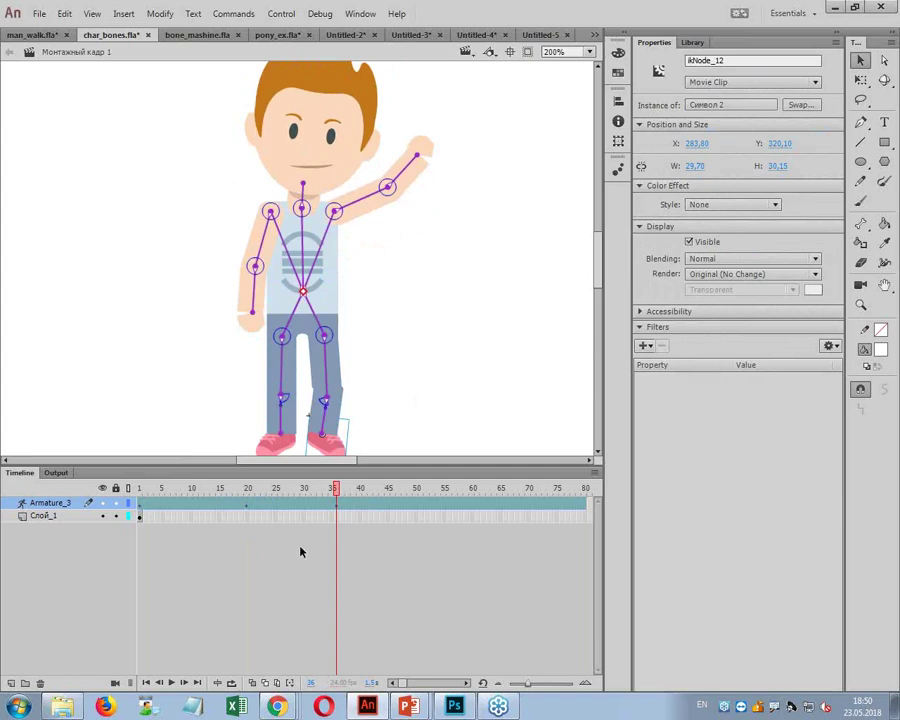
Step: Build the back-and-forth wave of the raised arm with poses at frames 50, 58 and 63
left_click_drag(338, 497, 414, 500)
left_click_drag(424, 151, 404, 149)
left_click(463, 497)
left_click(489, 497)
Step: At frame 58, straighten the bent leg, bend the other knee, level the head and move the lowered hand closer to the body
left_click_drag(489, 492, 462, 502)
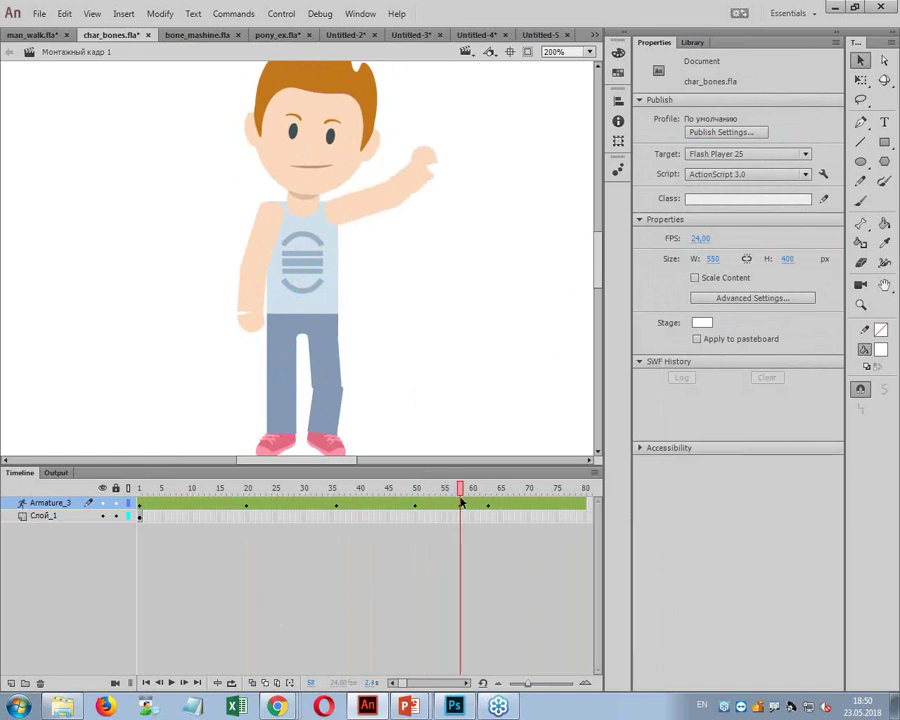
left_click(328, 447)
mouse_move(280, 452)
left_mouse_down()
mouse_move(272, 444)
mouse_move(292, 449)
mouse_move(272, 446)
mouse_move(297, 427)
mouse_move(287, 445)
left_mouse_up()
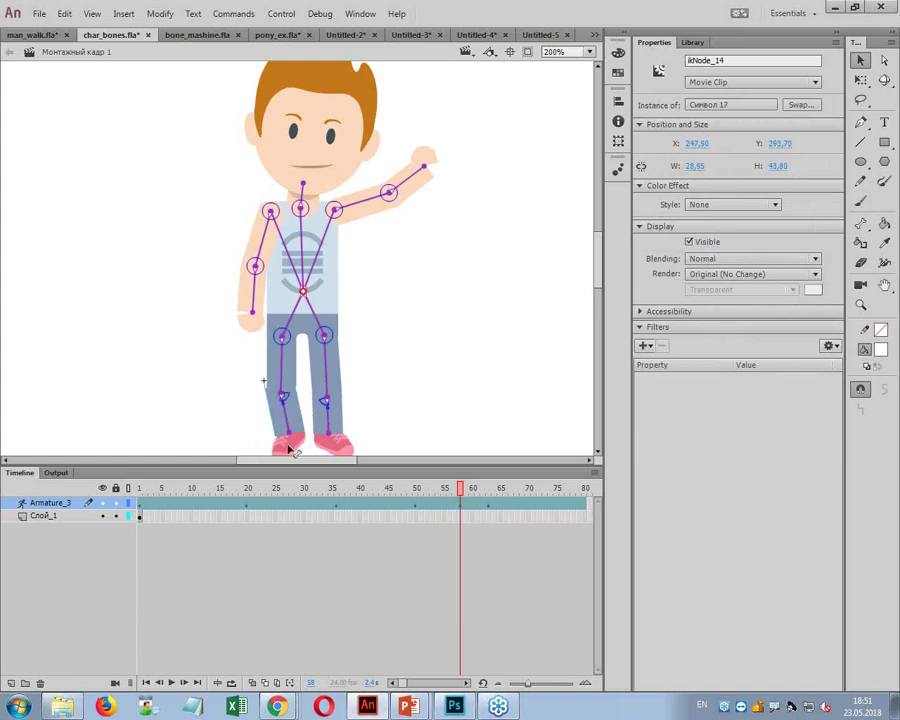
mouse_move(321, 151)
left_mouse_down()
mouse_move(340, 134)
mouse_move(333, 132)
left_mouse_up()
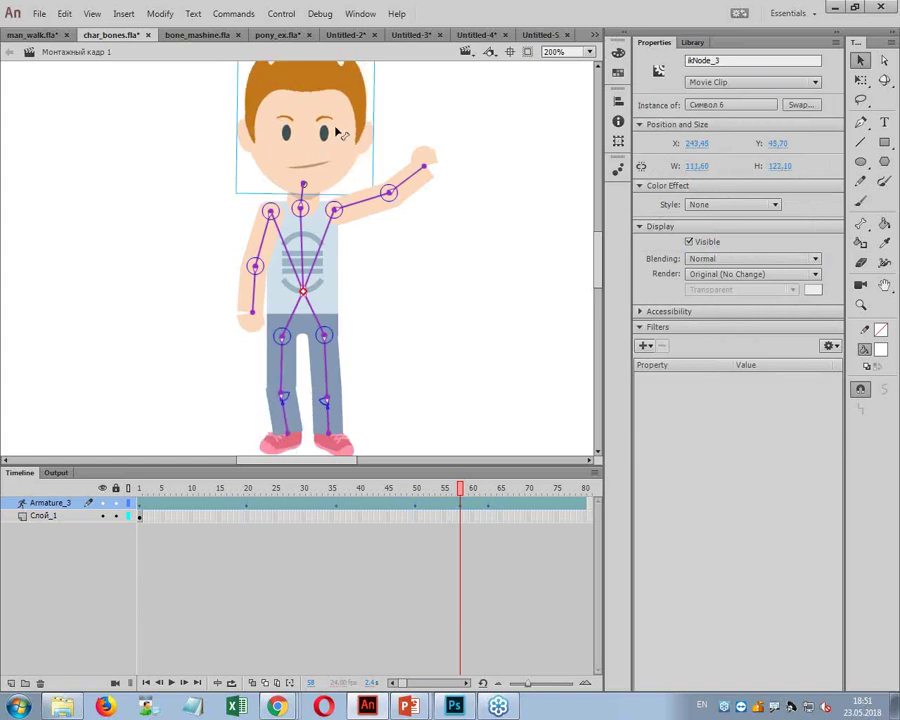
mouse_move(258, 330)
left_mouse_down()
mouse_move(246, 326)
mouse_move(264, 340)
left_mouse_up()
Step: Copy the standing pose from frame 1 to frame 80 and play the animation
left_click_drag(461, 494, 585, 502)
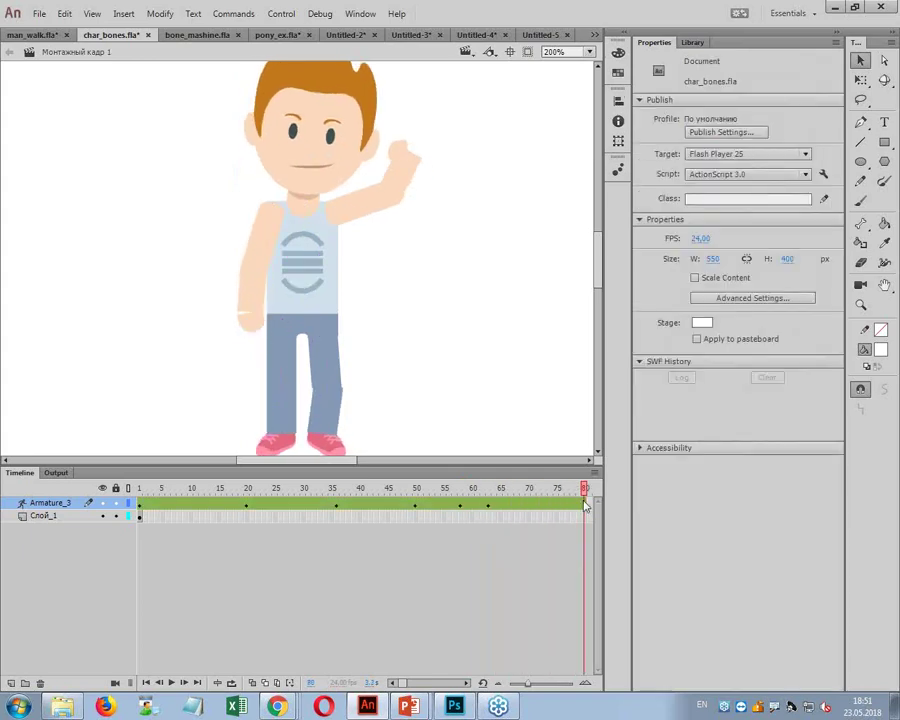
left_click(141, 504)
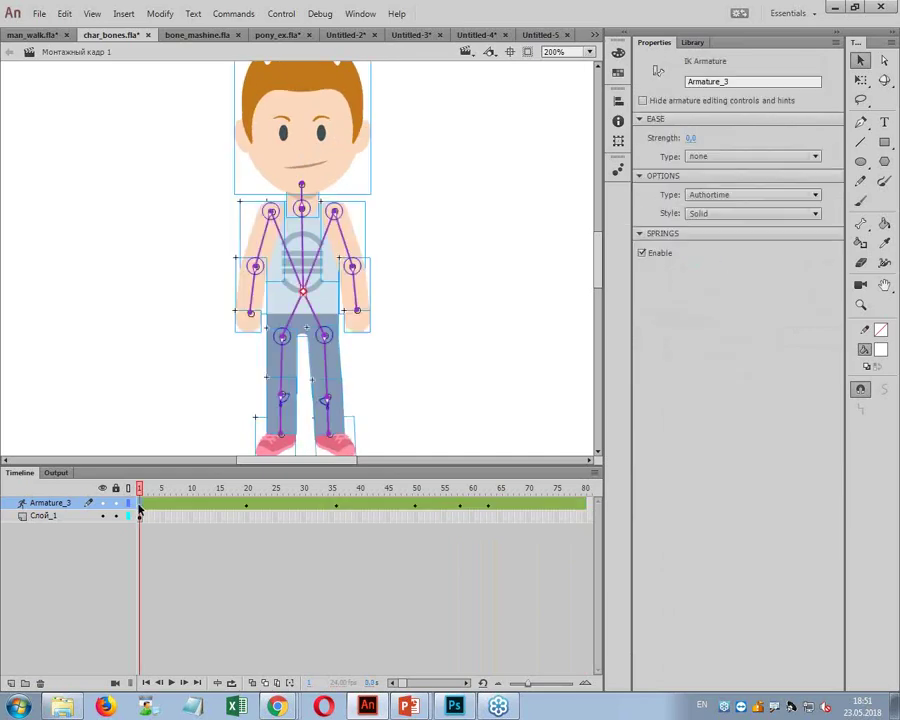
left_click(585, 507)
left_click(416, 350)
key("Return")
Step: At frame 50, straighten the waving hand in line with its forearm
left_click(141, 488)
left_click_drag(141, 488, 418, 490)
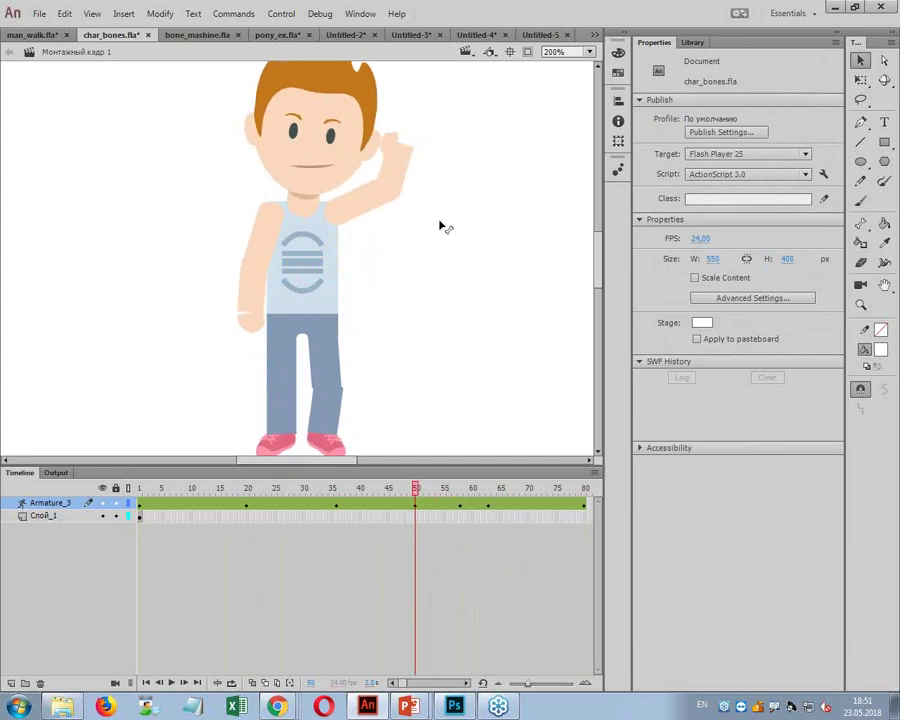
left_click(396, 141)
left_click_drag(398, 141, 416, 146)
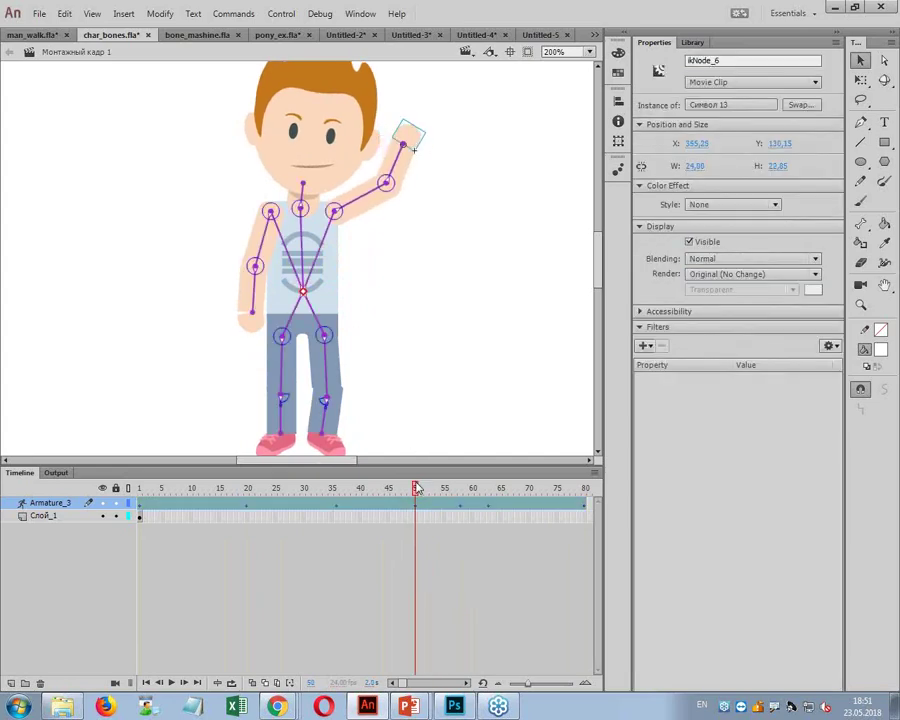
Step: Adjust the waving hand and forearm at frames 58 and 63 so the wrist lines up and the elbow bends
left_click_drag(418, 488, 460, 496)
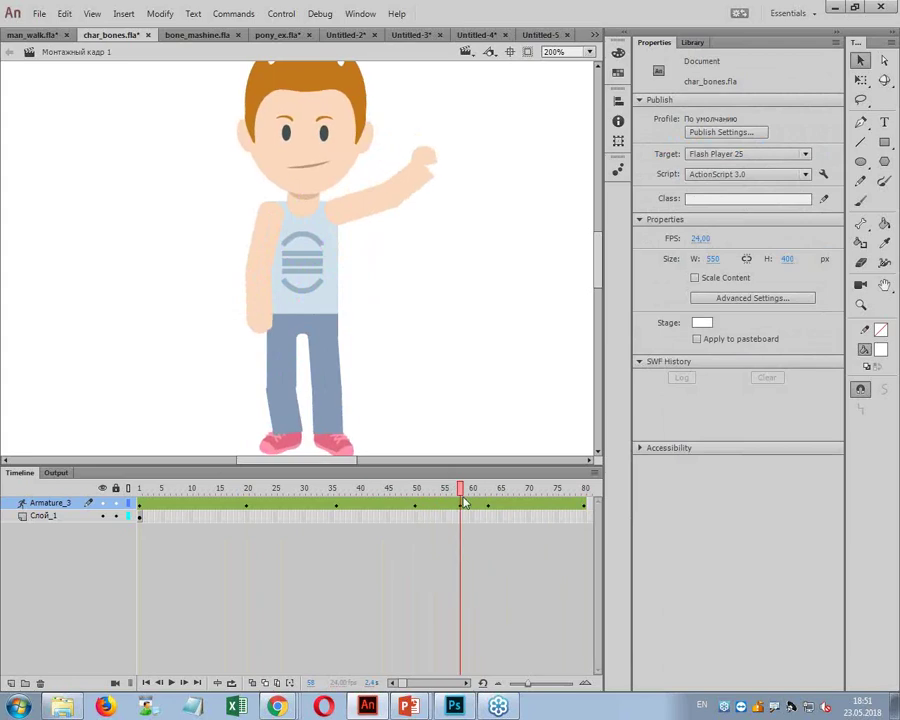
left_click(436, 162)
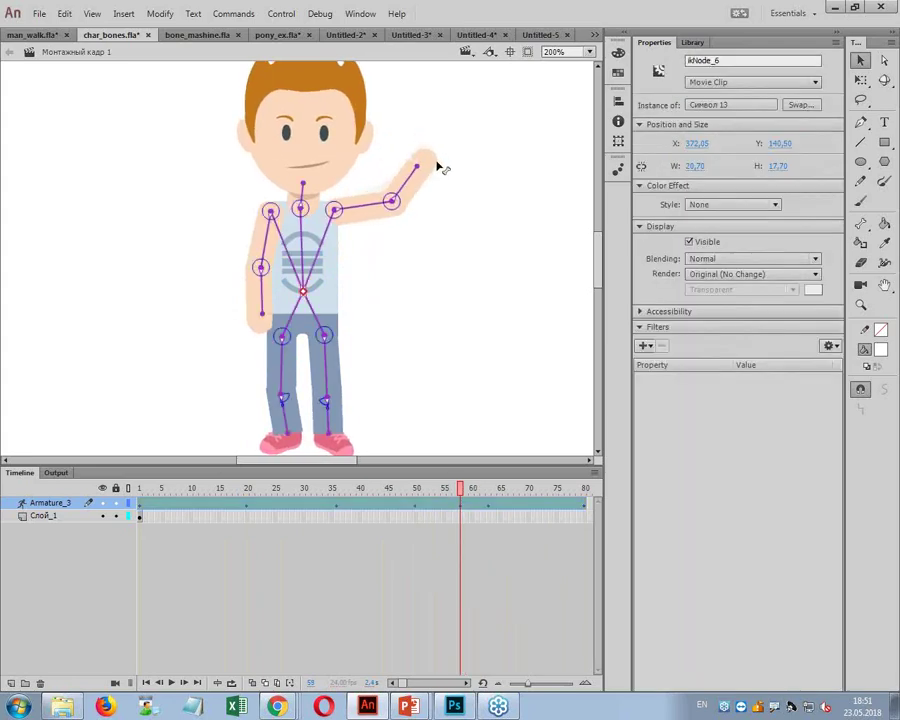
left_click(436, 166)
left_click_drag(463, 489, 489, 500)
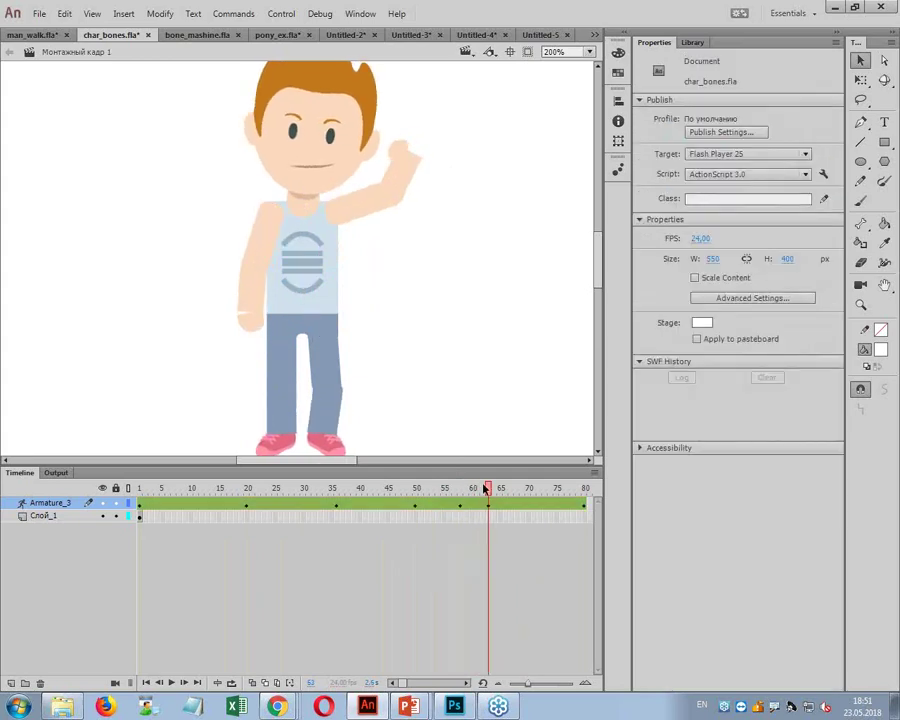
left_click(410, 148)
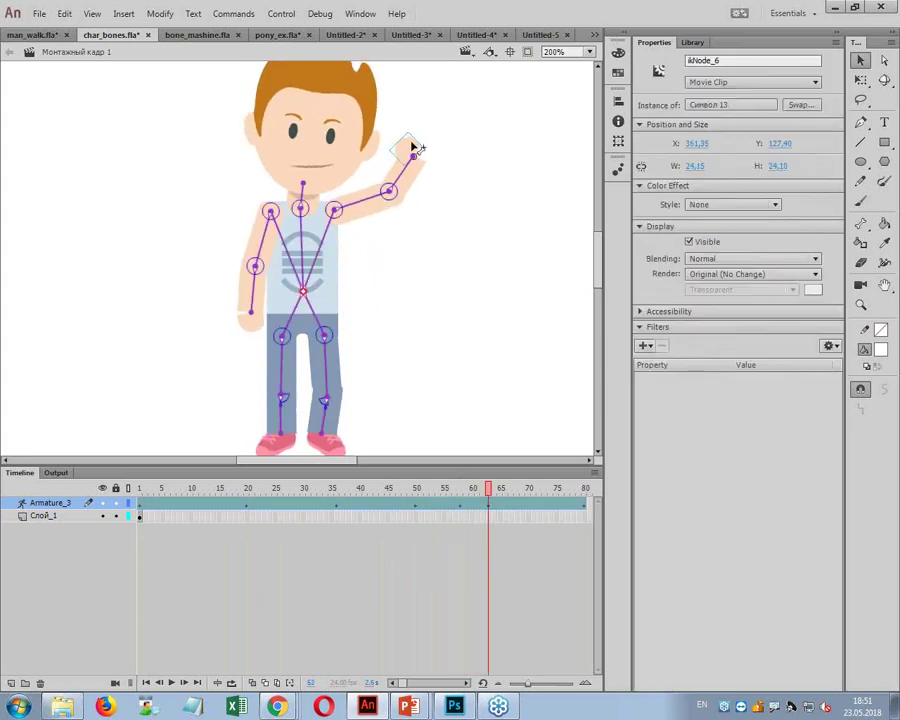
mouse_move(421, 151)
left_mouse_down()
mouse_move(424, 163)
mouse_move(410, 169)
left_mouse_up()
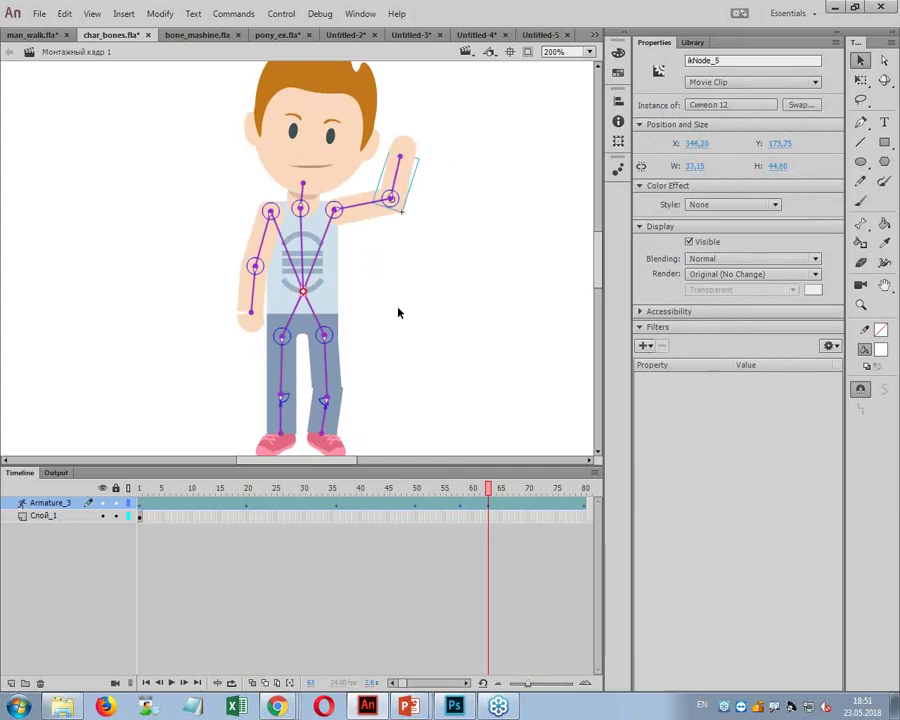
Step: Open the shin symbol of the bent leg for editing in place and break its group apart into a shape
left_click_drag(372, 390, 384, 302)
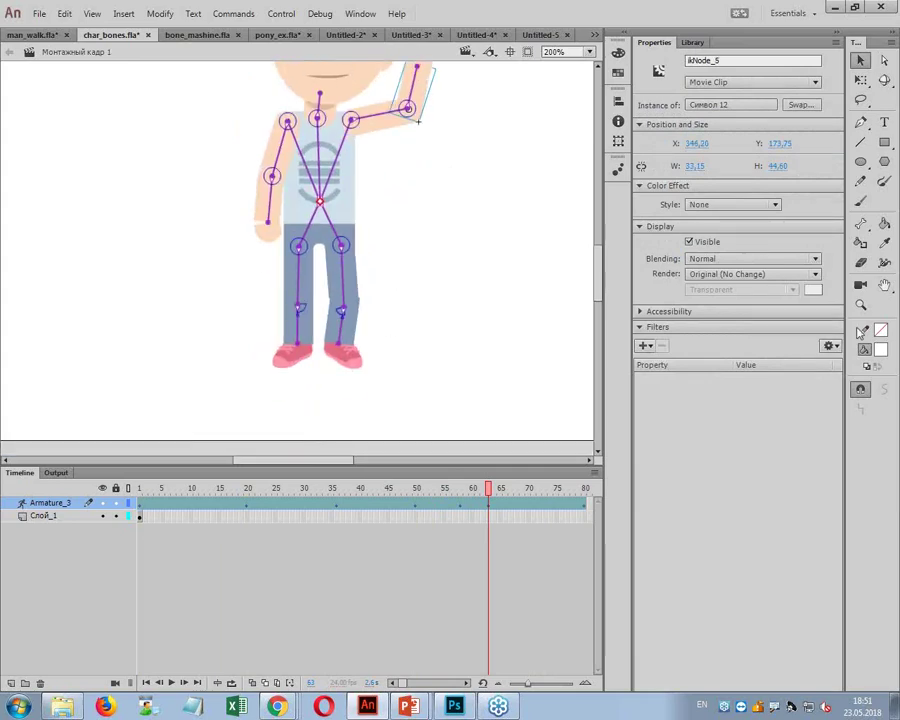
left_click(860, 305)
left_click_drag(296, 270, 402, 375)
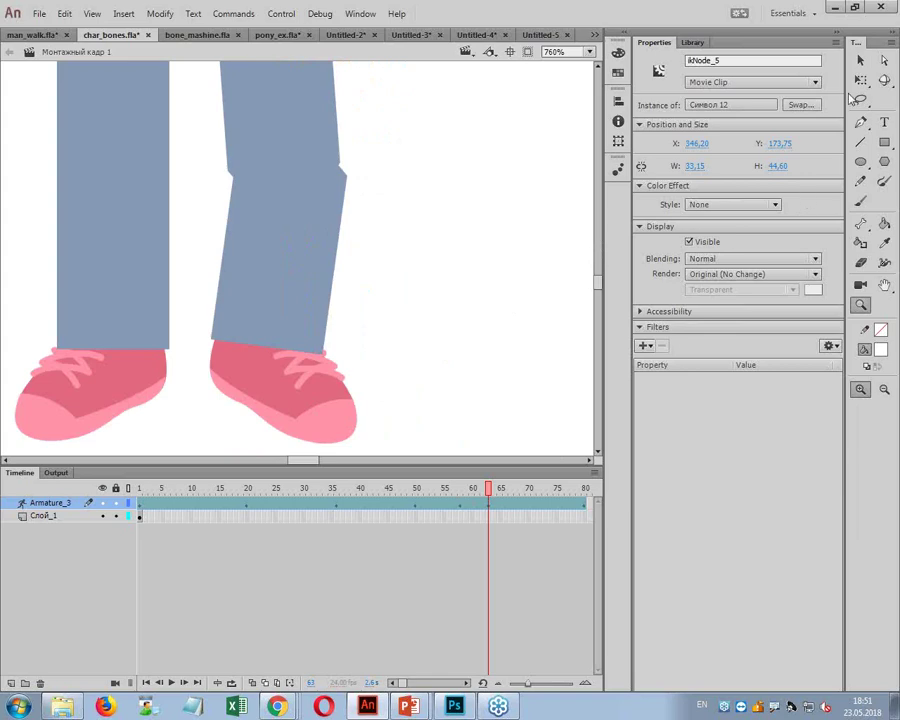
left_click(861, 63)
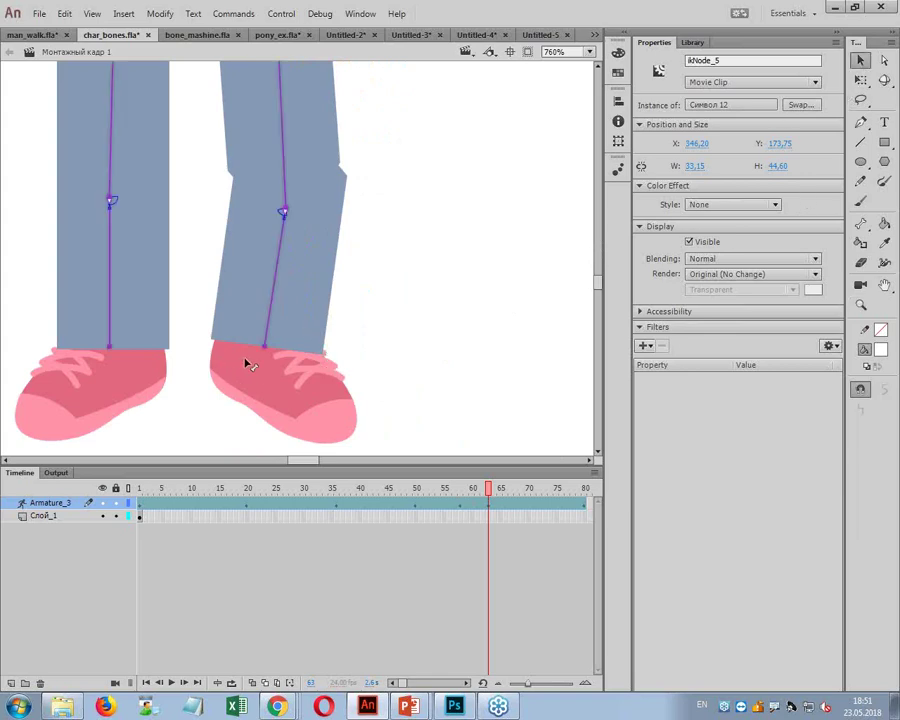
left_click(300, 320)
double_click(300, 320)
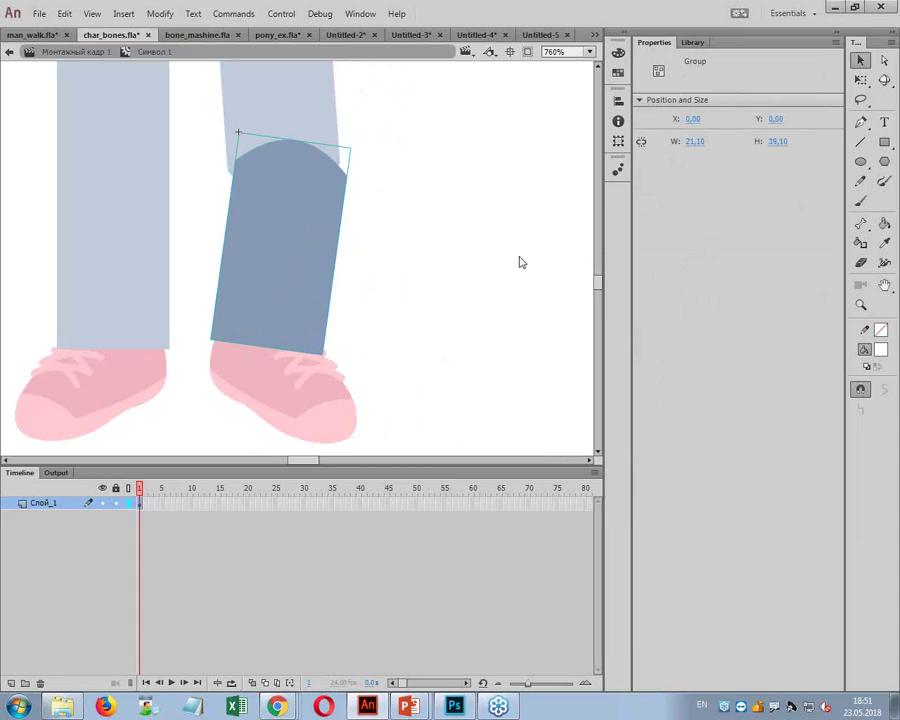
key("ctrl+b")
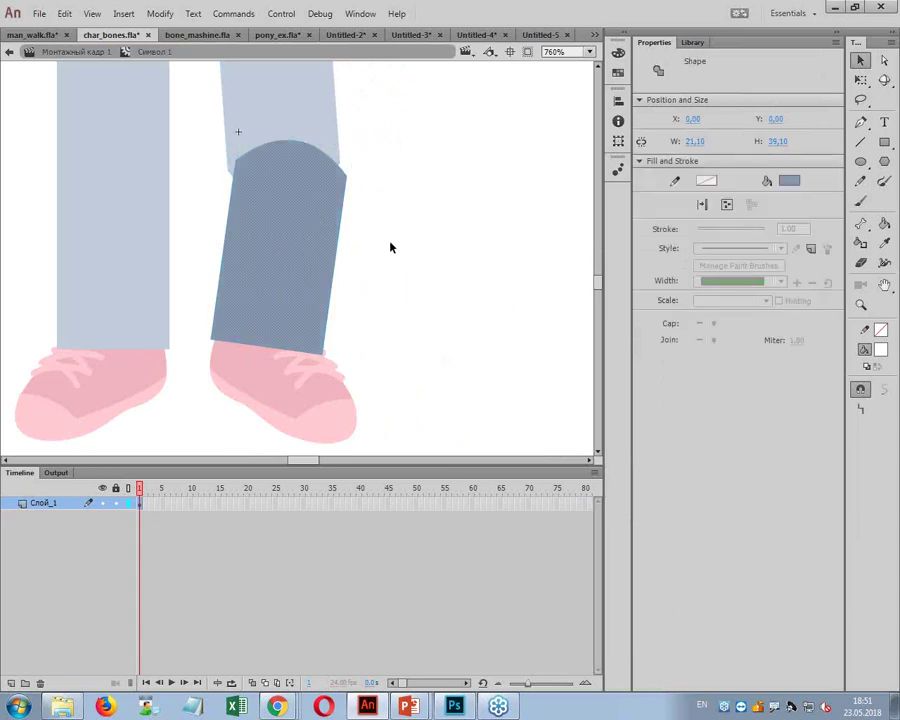
Step: Move the shin shape's upper corner points to line up with the thigh at the knee, and return to the main scene
key("a")
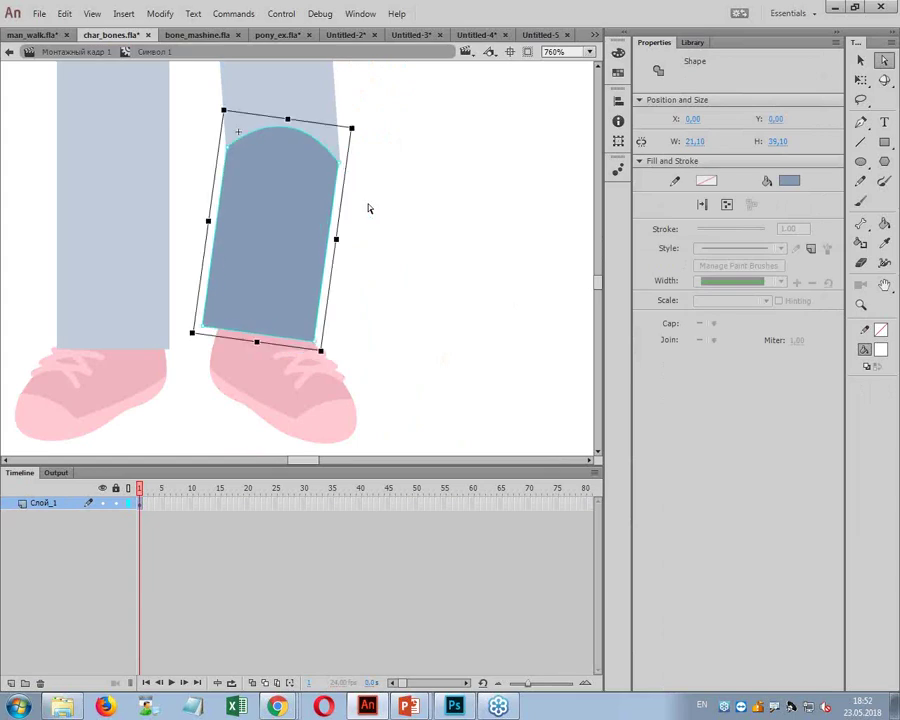
left_click(367, 206)
left_click_drag(350, 188, 336, 160)
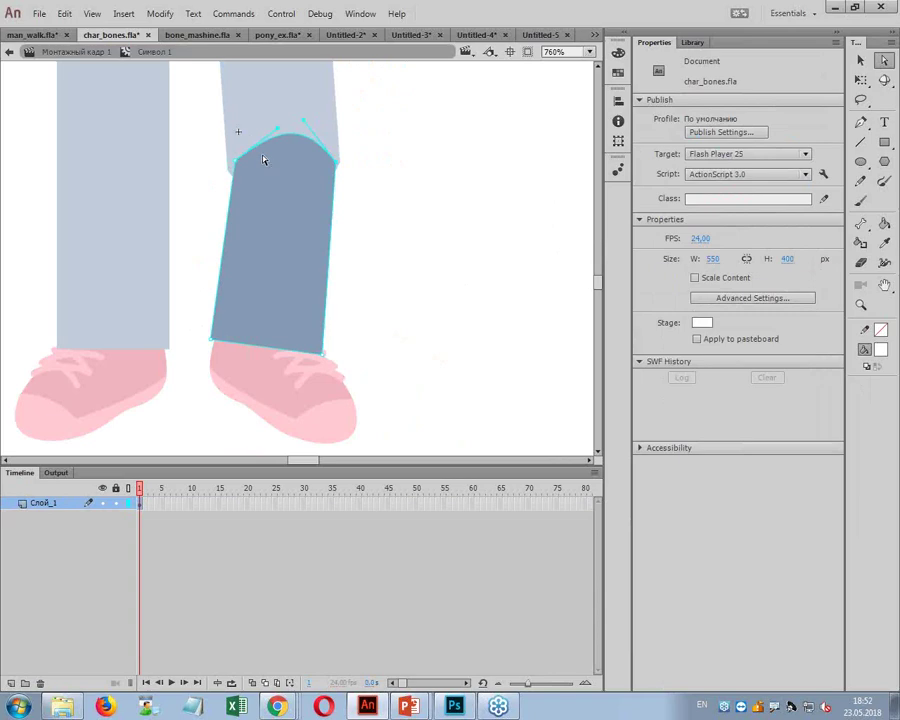
left_click_drag(238, 166, 226, 164)
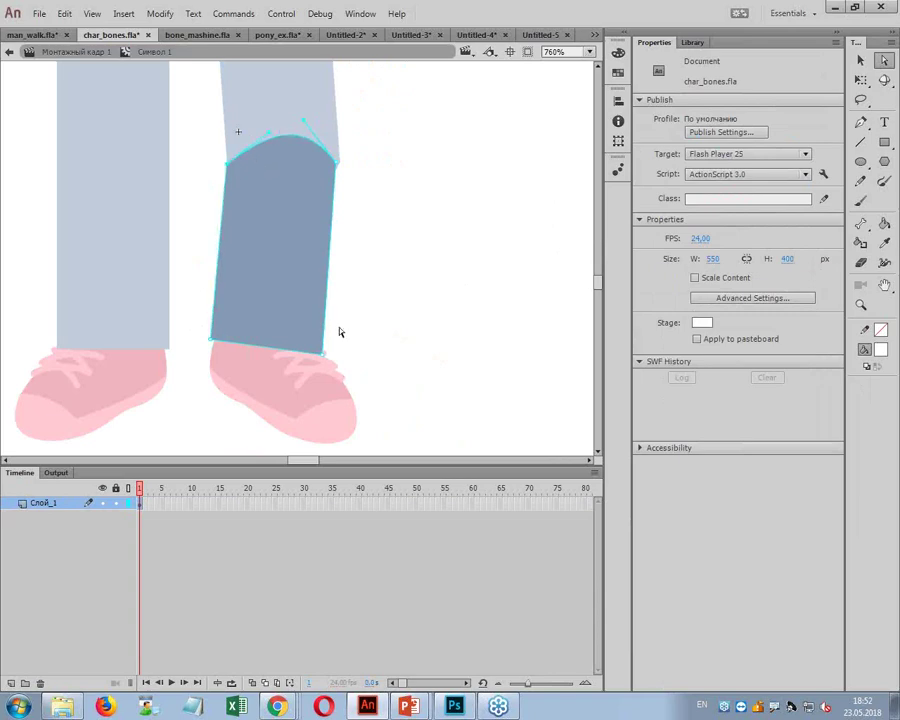
left_click_drag(333, 168, 340, 167)
left_click_drag(343, 168, 345, 170)
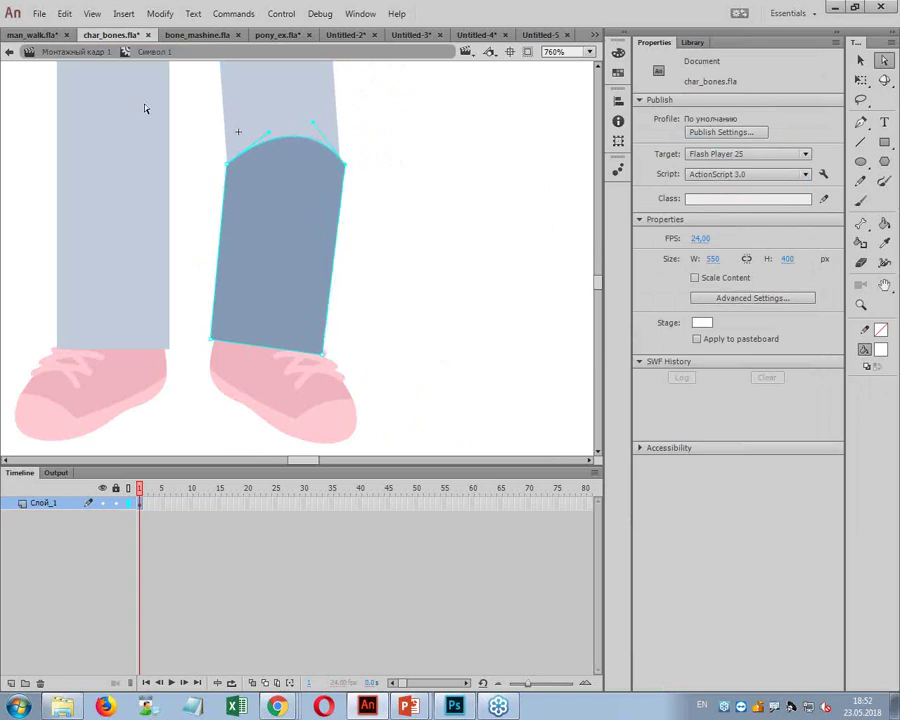
left_click(62, 51)
Step: Check the reshaped knee at 100% zoom, play the animation from frame 1 and select the armature layer
mouse_move(350, 502)
left_mouse_down()
mouse_move(336, 500)
mouse_move(358, 500)
left_mouse_up()
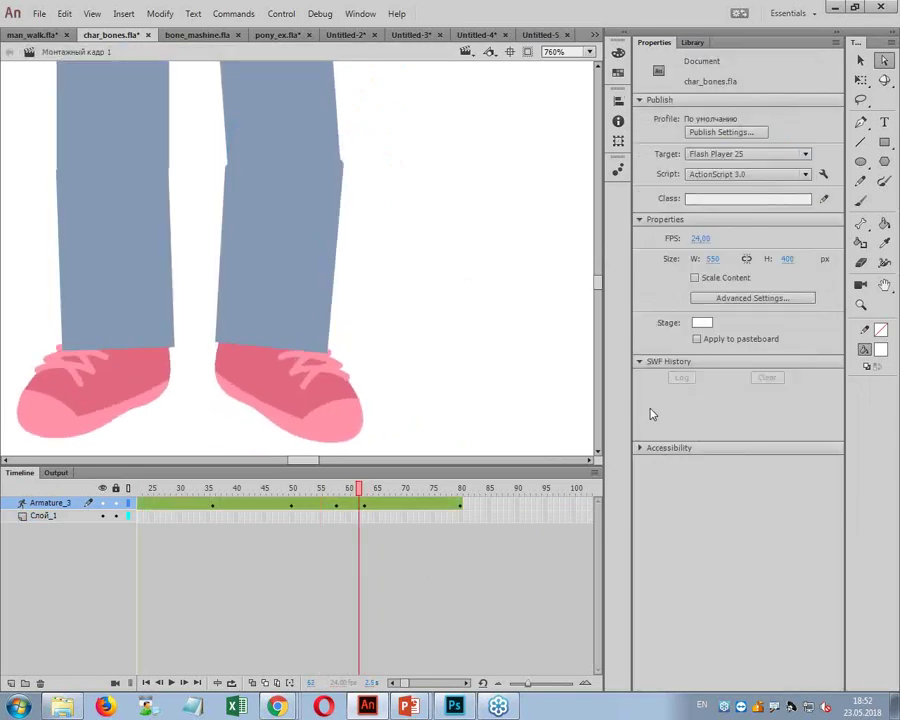
left_click(569, 51)
type("100")
key("Return")
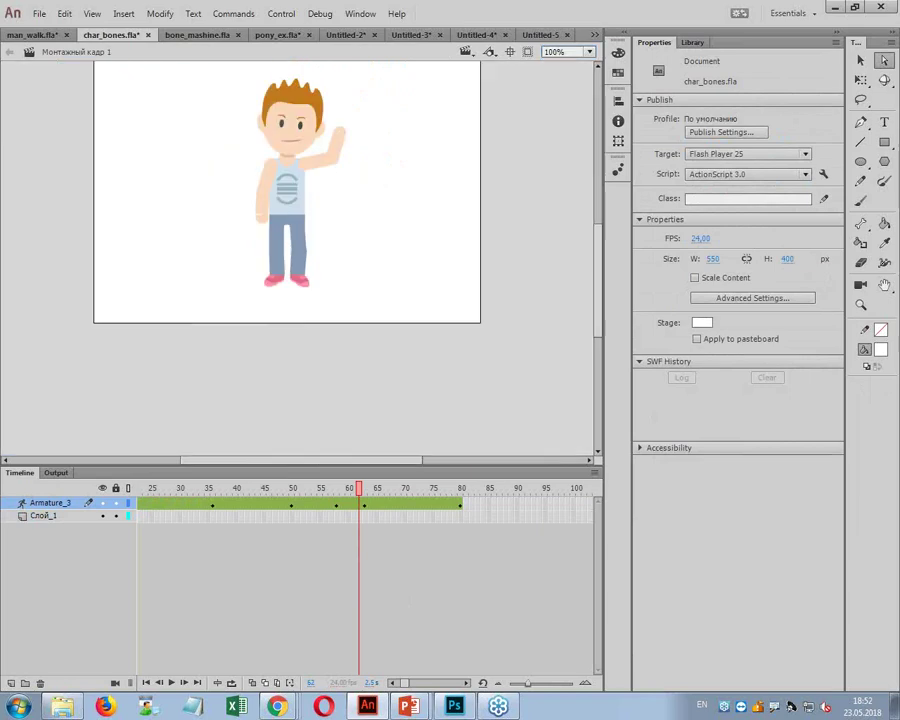
left_click_drag(340, 487, 4, 505)
key("Return")
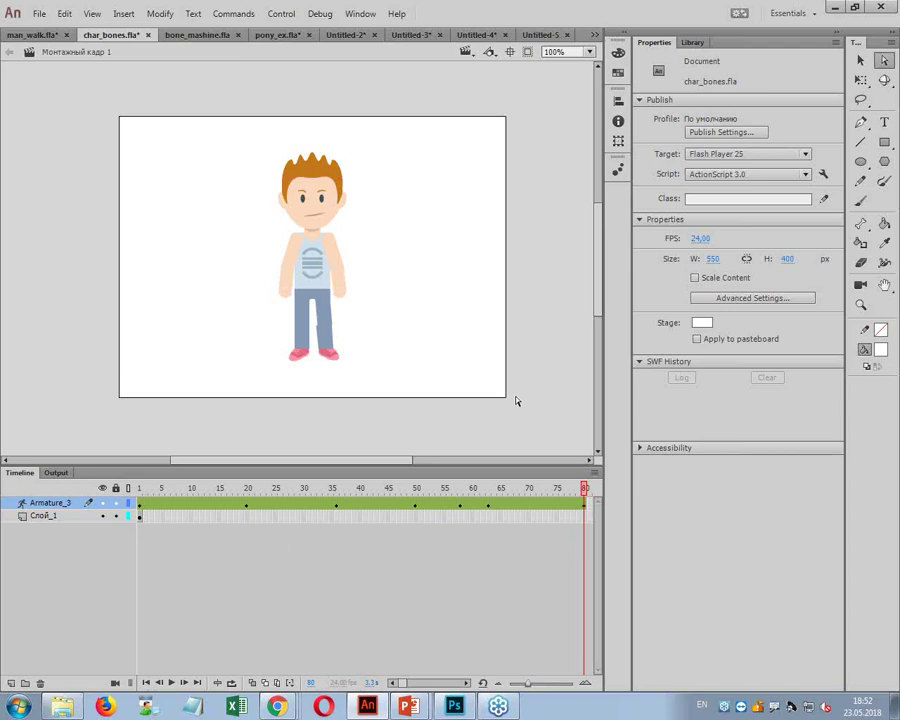
left_click(48, 508)
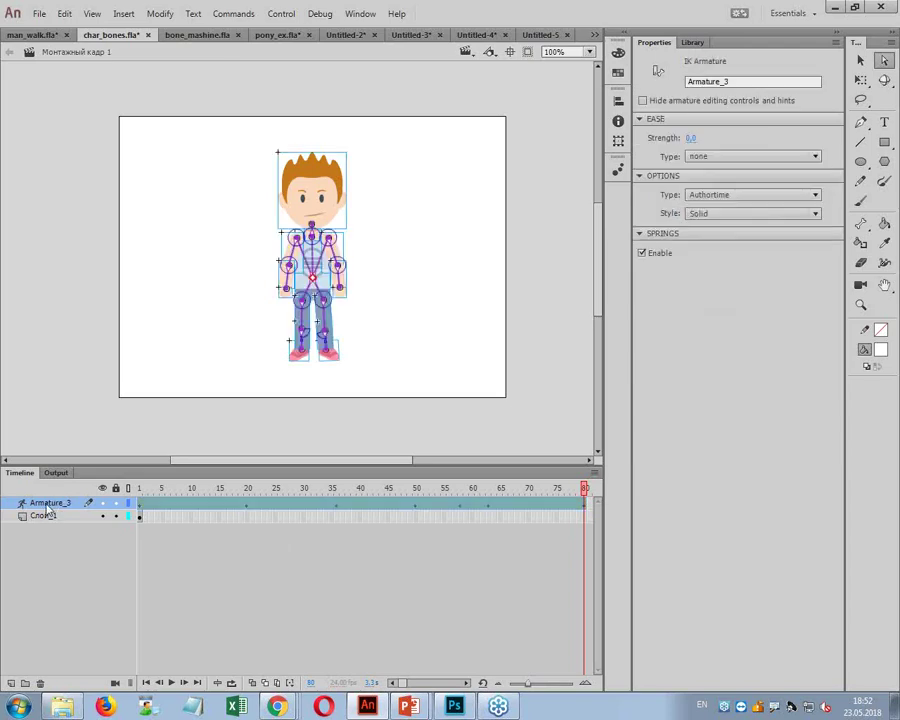
Step: Copy the Armature_3 layer of char_bones.fla and switch to the Untitled-4 document
right_click(47, 508)
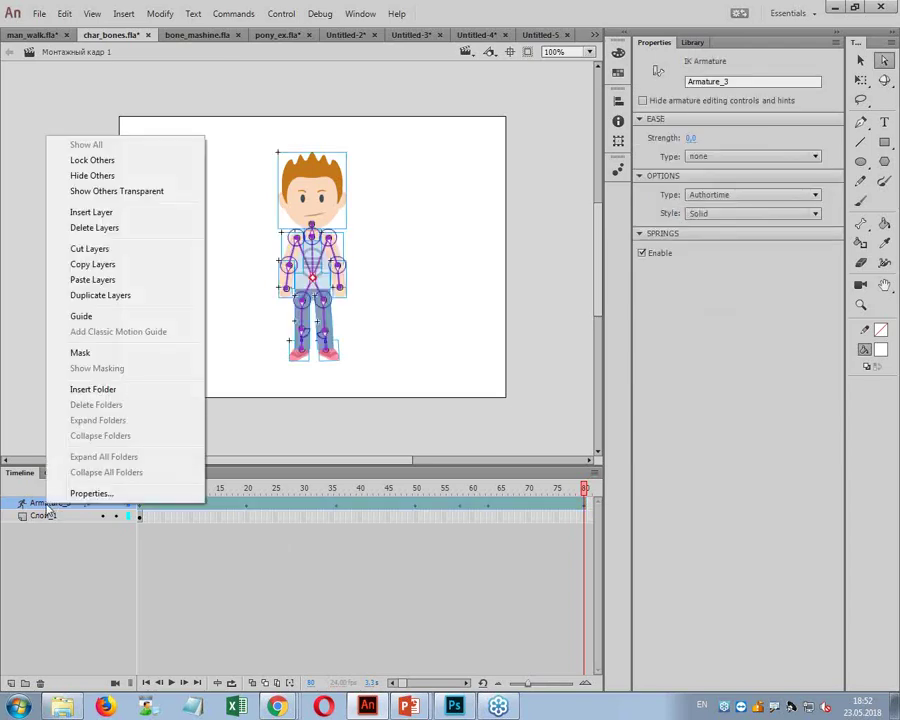
left_click(98, 265)
left_click(540, 35)
left_click(478, 35)
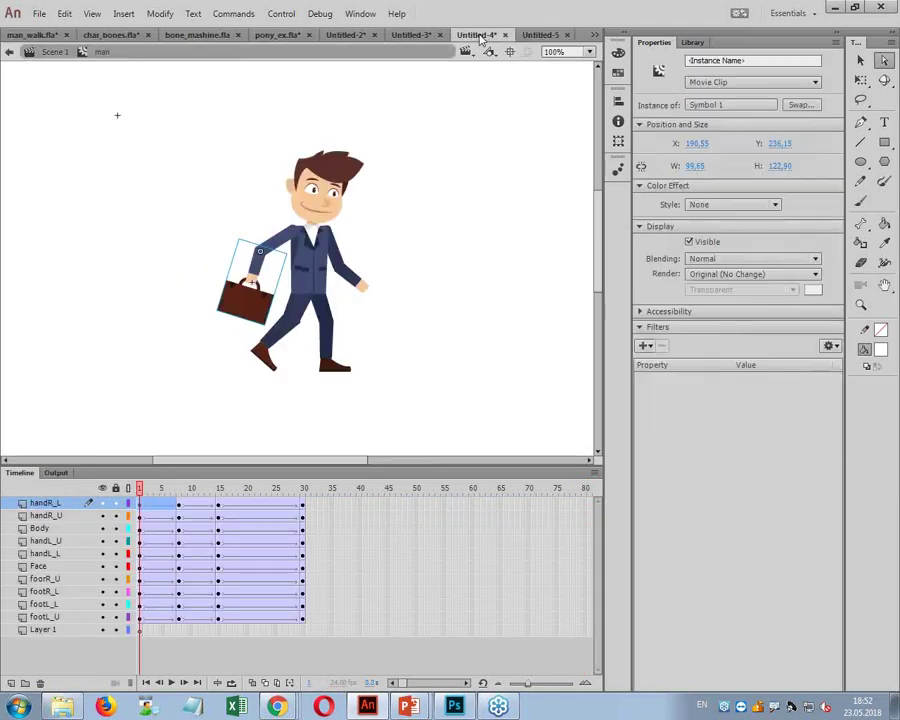
Step: Look through the other open untitled documents for the target scene and return to Untitled-4
left_click(415, 35)
left_click(343, 35)
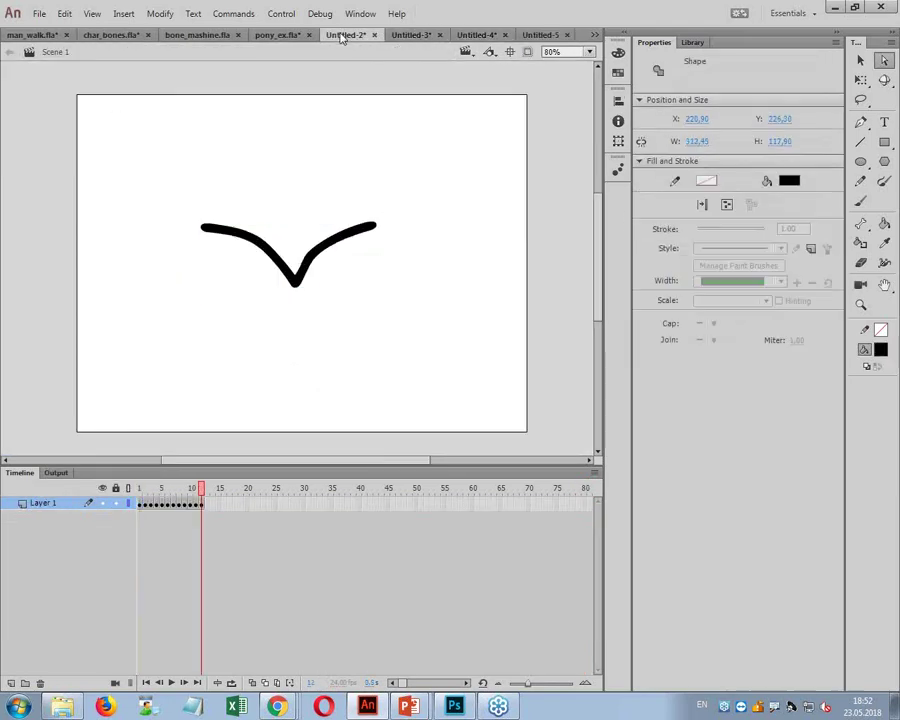
left_click(540, 35)
left_click(594, 35)
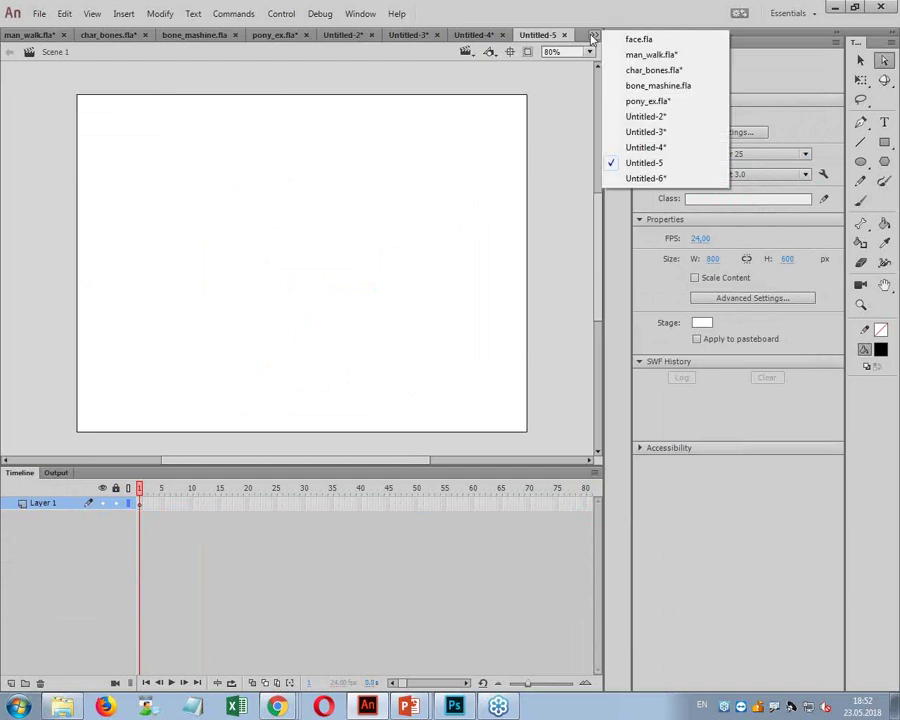
left_click(643, 179)
left_click(594, 35)
left_click(640, 132)
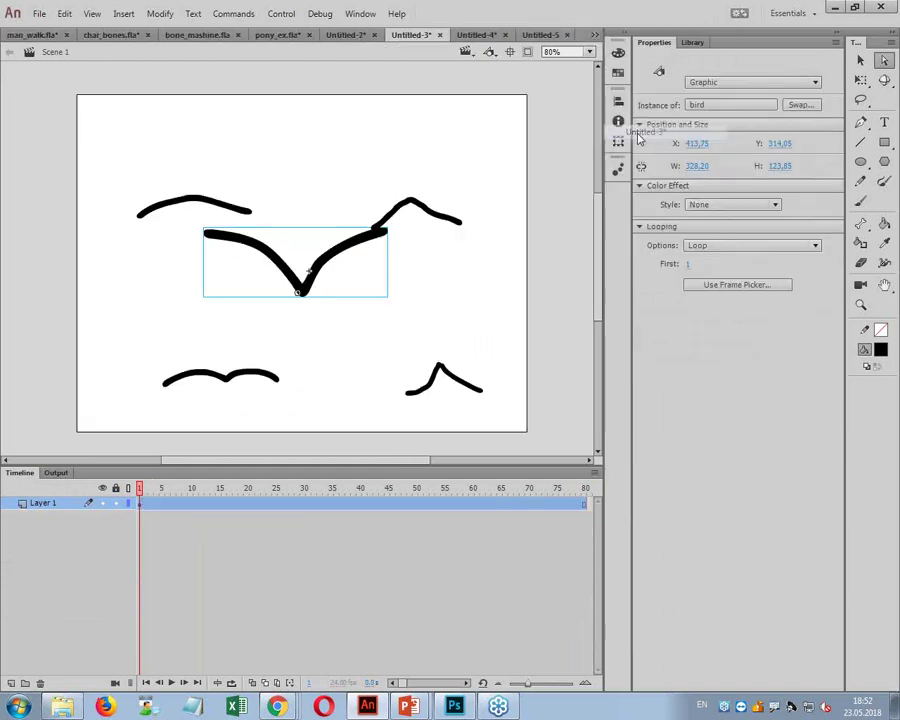
left_click(594, 35)
left_click(641, 117)
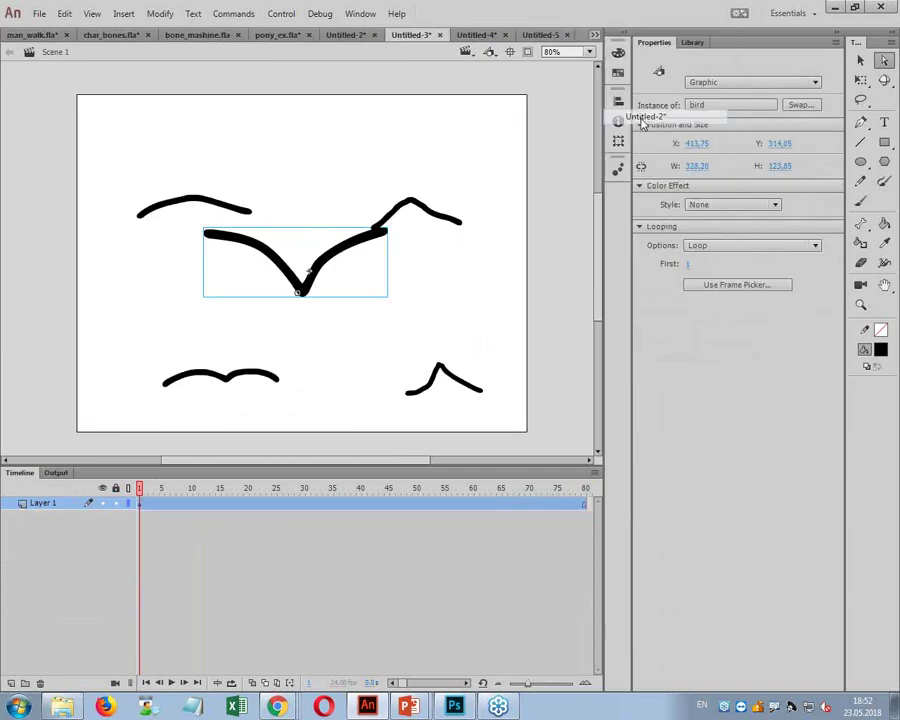
left_click(594, 35)
left_click(640, 147)
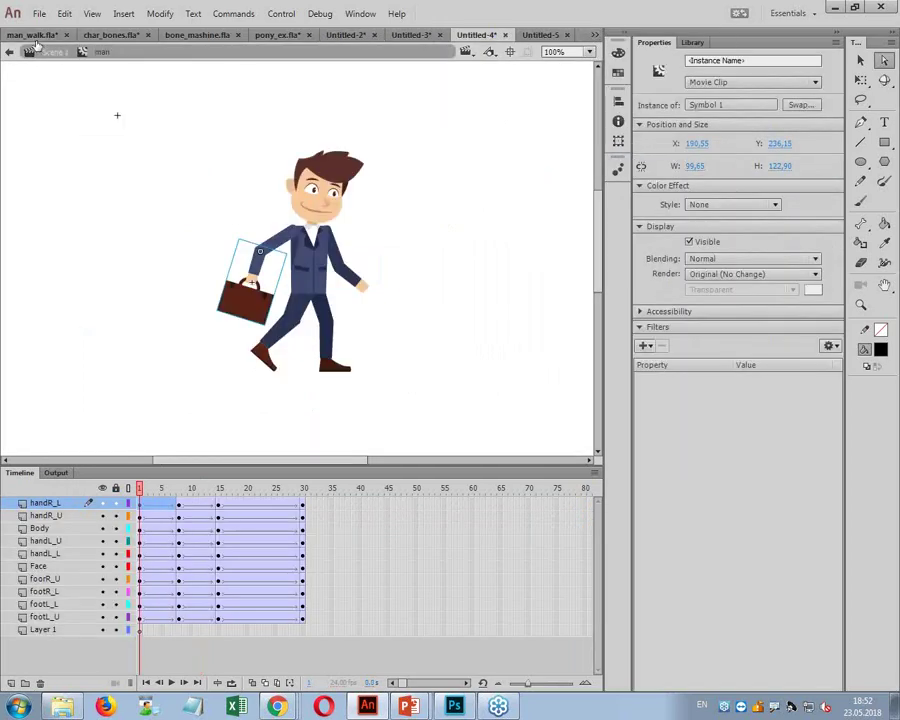
Step: Return to Scene 1, try pasting the copied armature layer directly above the Char layer, and undo the paste
double_click(284, 312)
key("shift+comma")
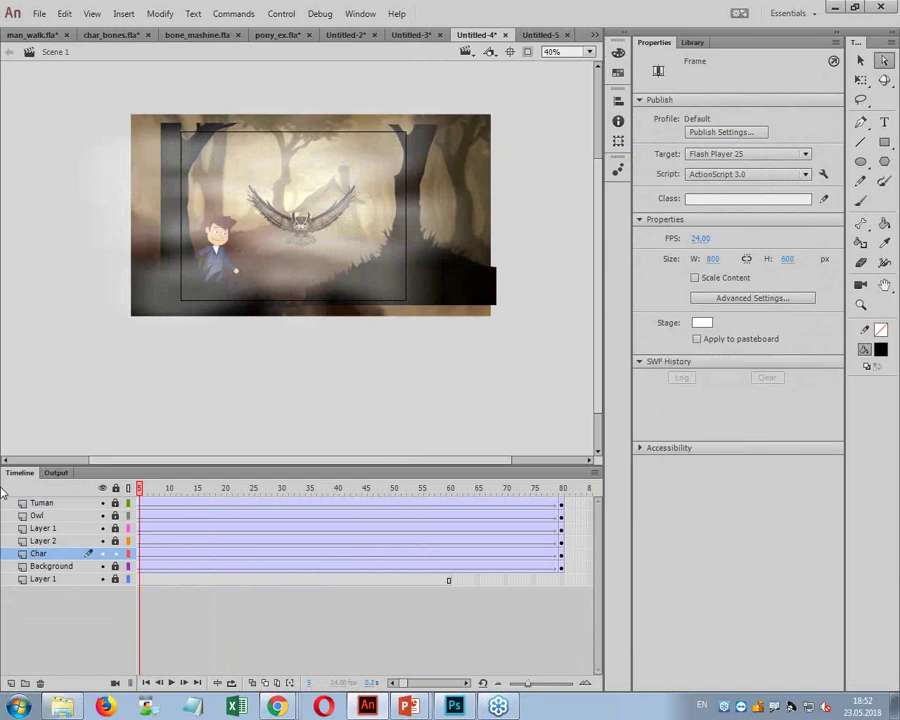
right_click(38, 554)
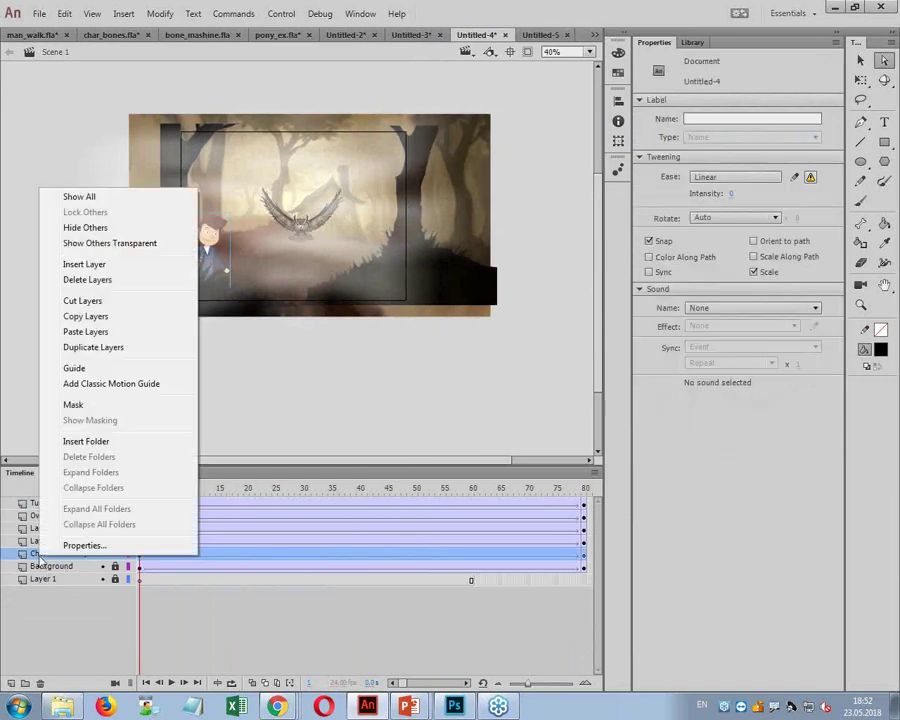
left_click(86, 332)
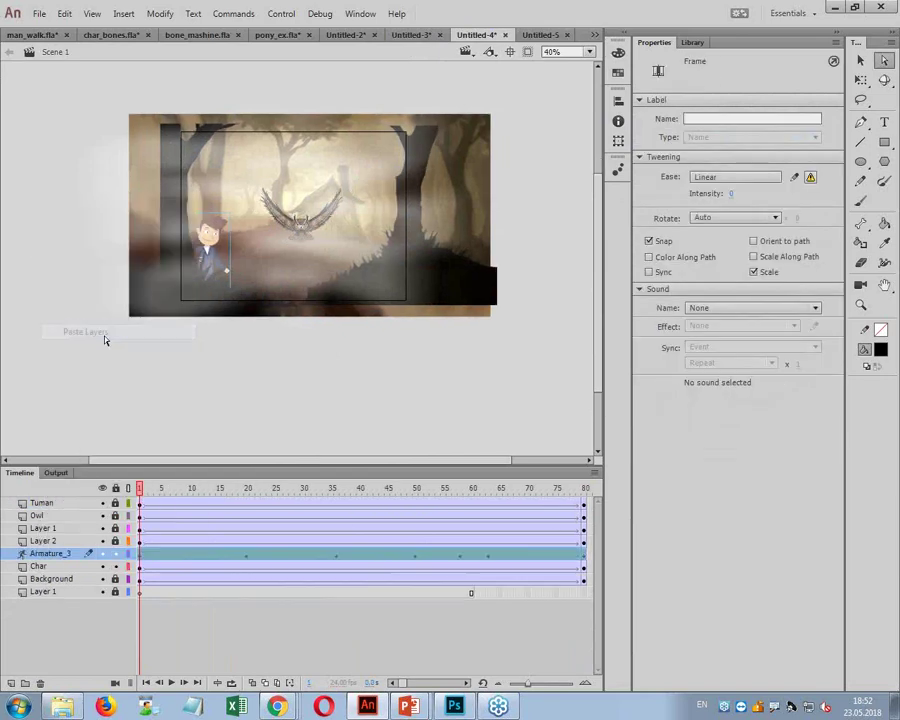
mouse_move(277, 706)
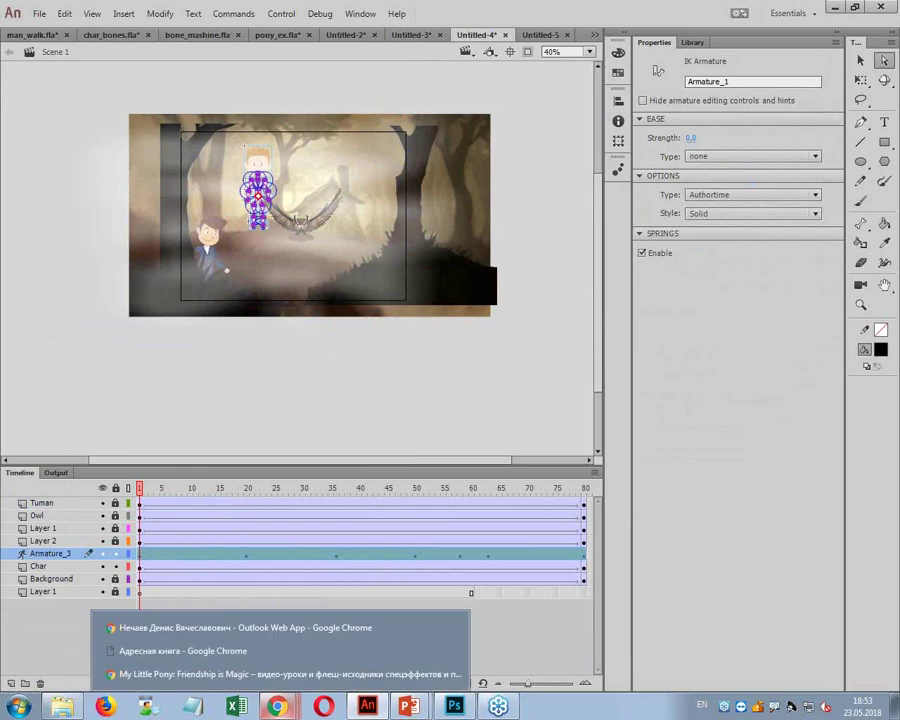
key("ctrl+z")
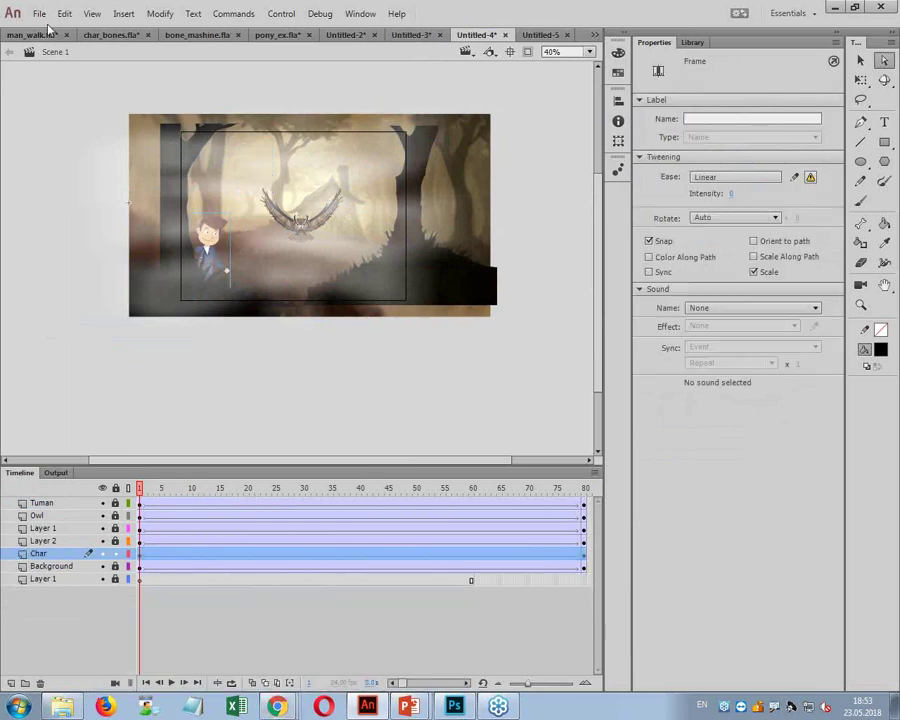
Step: Create a movie clip symbol named man2, paste the copied armature layer into it and return to Scene 1
left_click(123, 14)
left_click(160, 29)
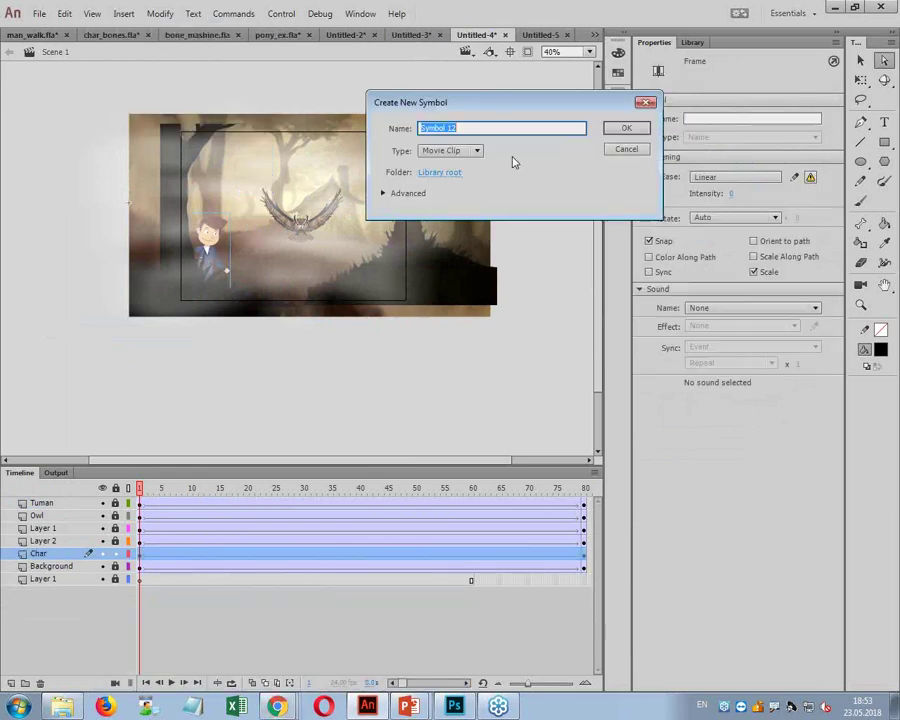
type("man2")
key("Return")
right_click(41, 502)
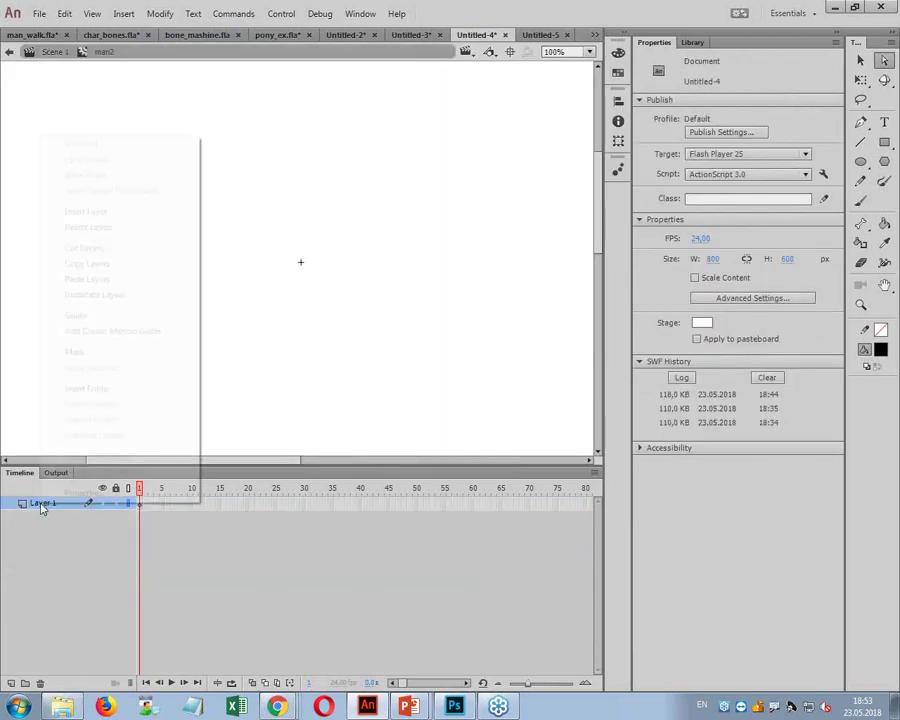
left_click(97, 281)
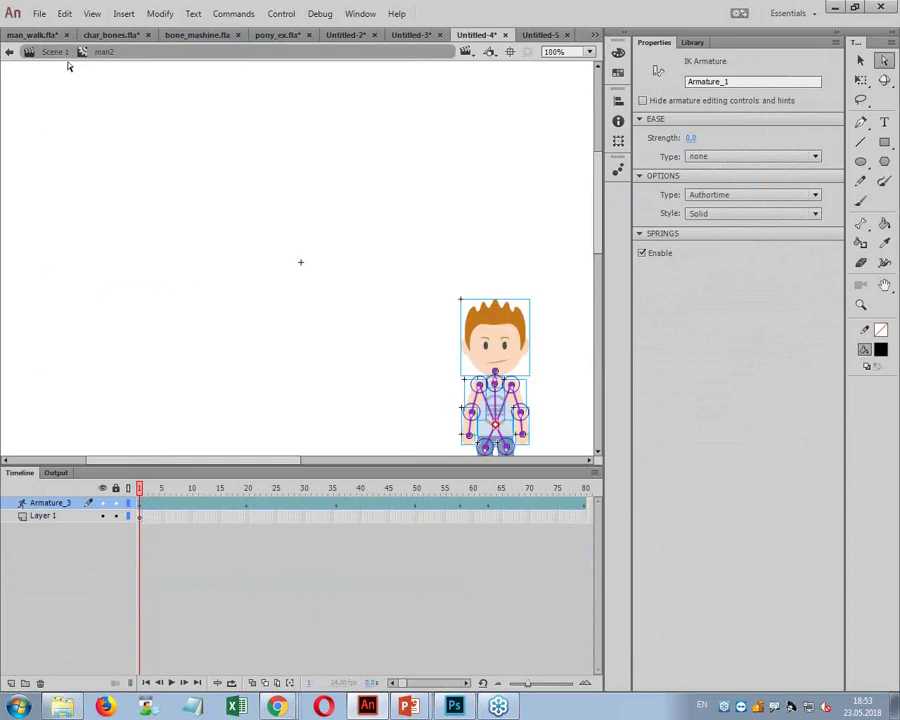
left_click(55, 51)
Step: Place the man2 symbol from the library near the stage's right edge on the Char layer, without reordering the layers
left_click(693, 43)
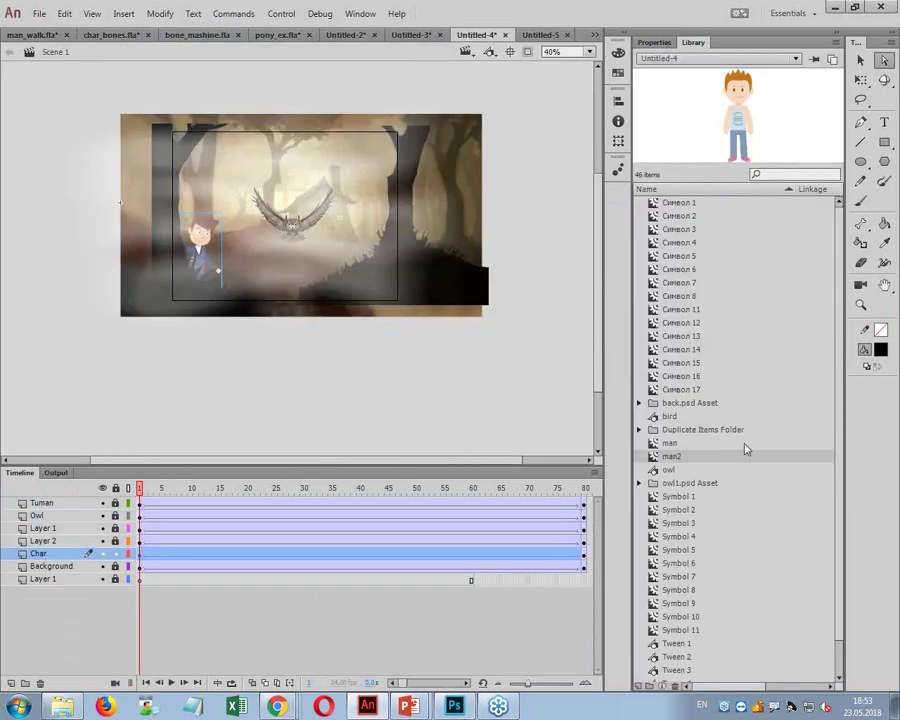
left_click_drag(680, 458, 372, 276)
left_click(255, 429)
left_click_drag(74, 553, 56, 512)
key("ctrl+z")
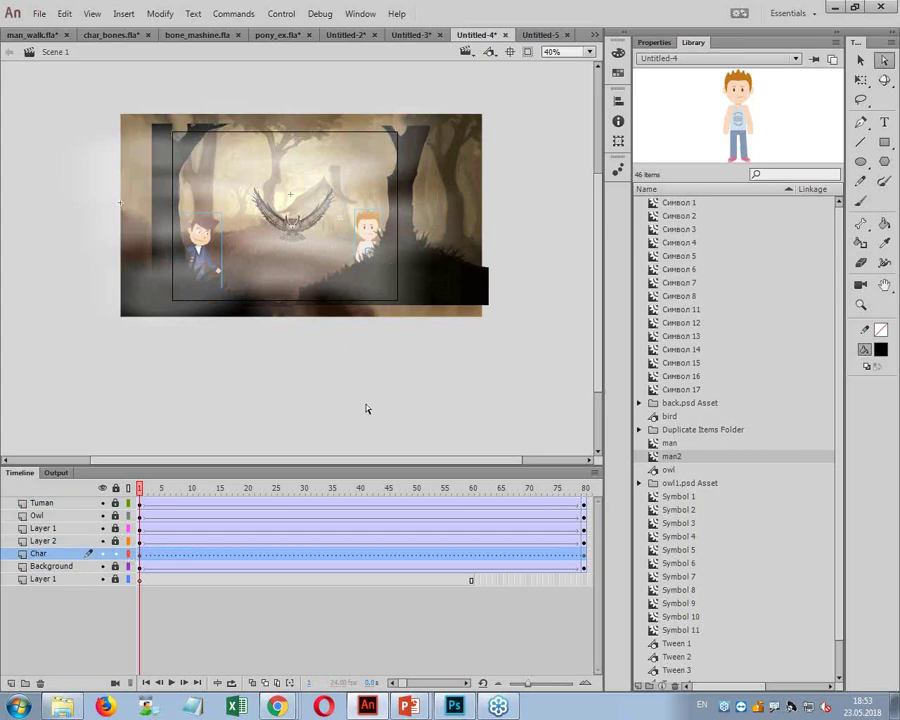
Step: Cut the man2 instance and paste it onto a new layer placed between the Tuman and Owl layers
left_click(368, 237)
key("ctrl+x")
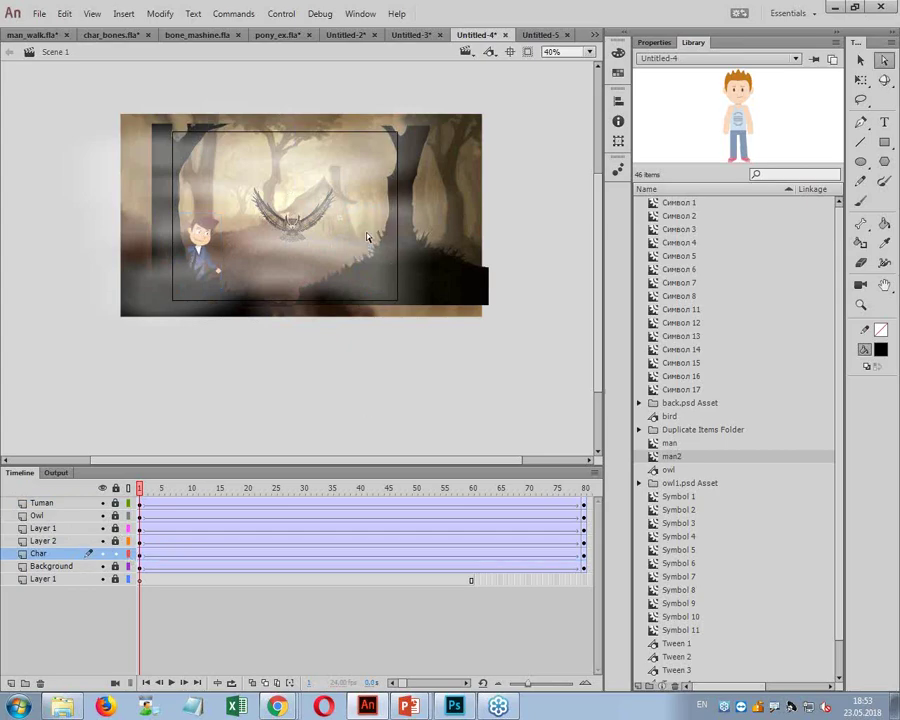
left_click(10, 683)
left_click_drag(40, 555, 52, 515)
key("ctrl+v")
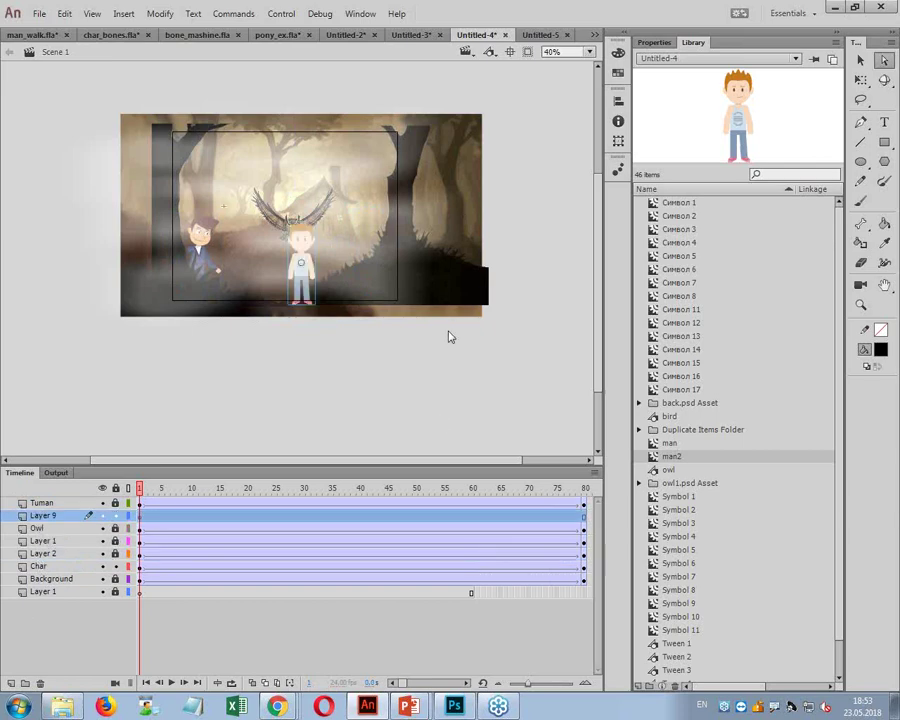
Step: Move the boy to the stage's right edge and test the movie
key("v")
left_click_drag(313, 288, 384, 286)
key("ctrl+Return")
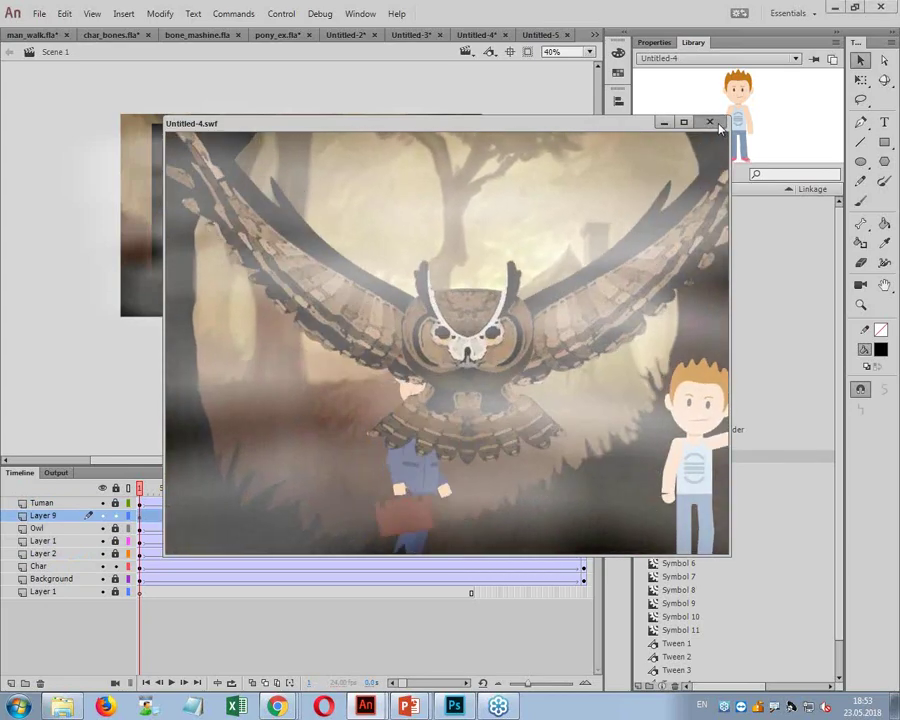
Step: Switch to the DragonBones website in the browser, examine the feature overview on its Animation page, and return to Animate
left_click(505, 86)
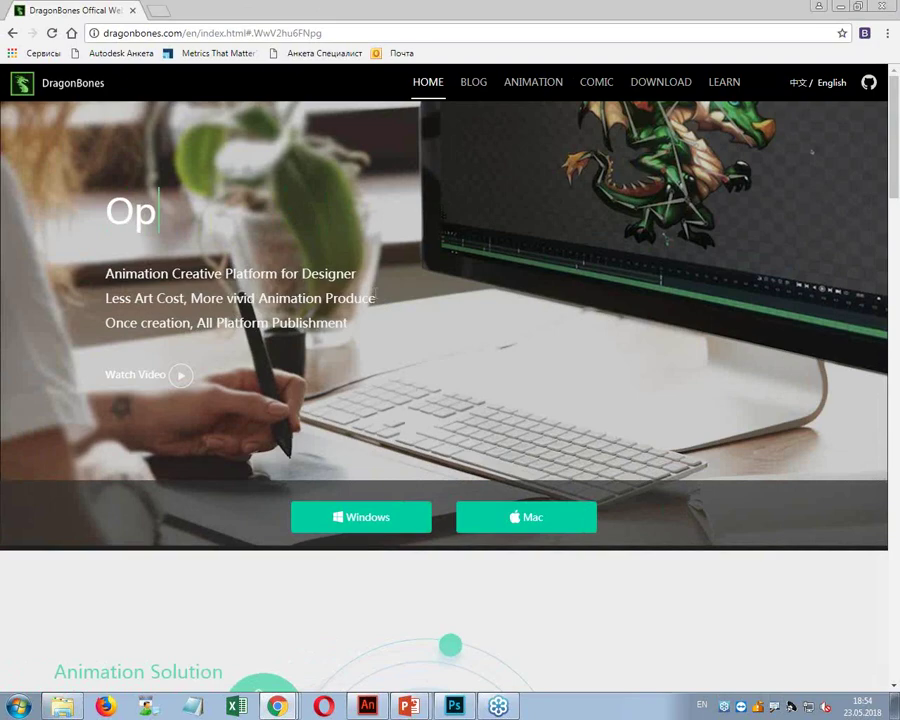
left_click(530, 83)
scroll(427, 325, "down", 9)
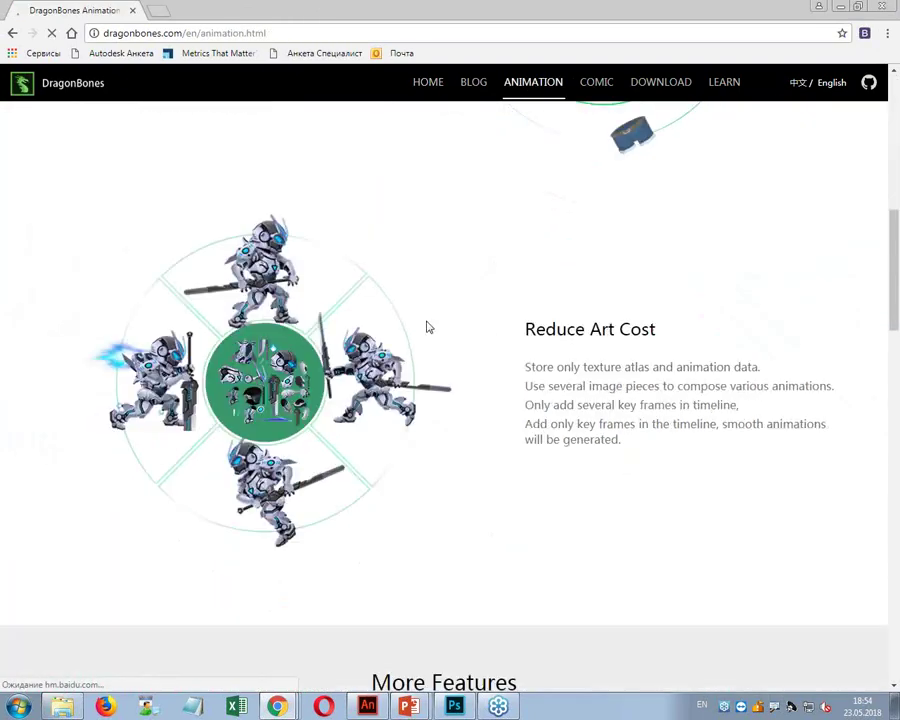
scroll(427, 325, "down", 4)
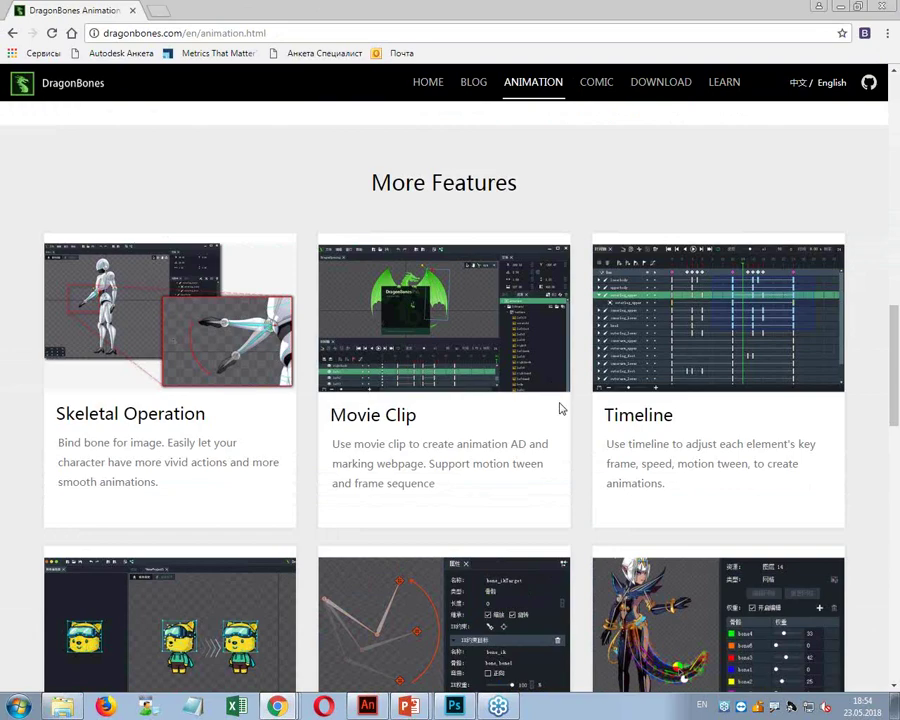
scroll(558, 406, "down", 3)
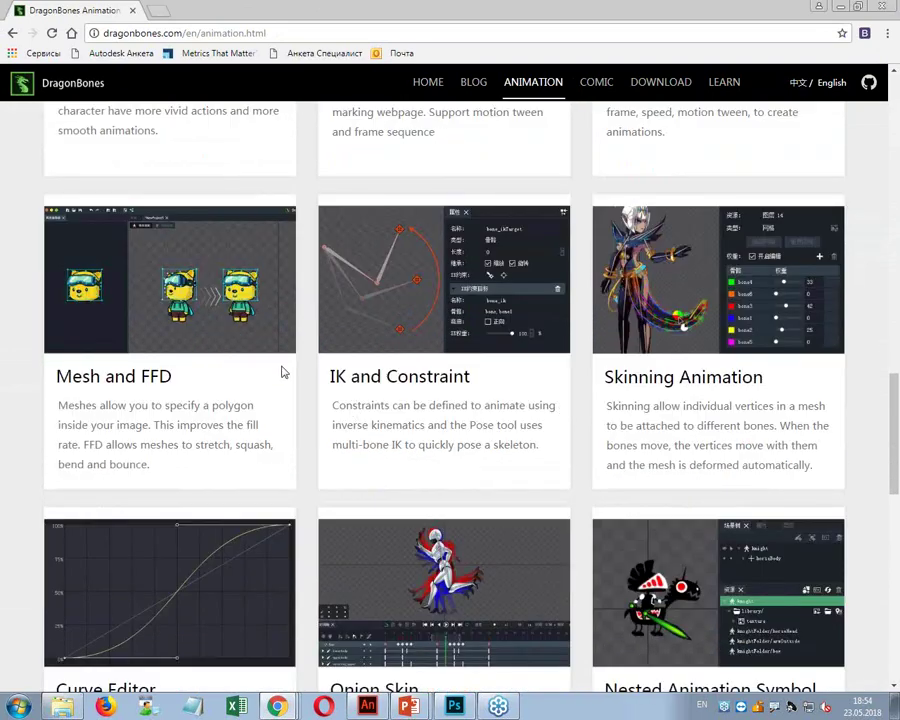
scroll(420, 365, "down", 2)
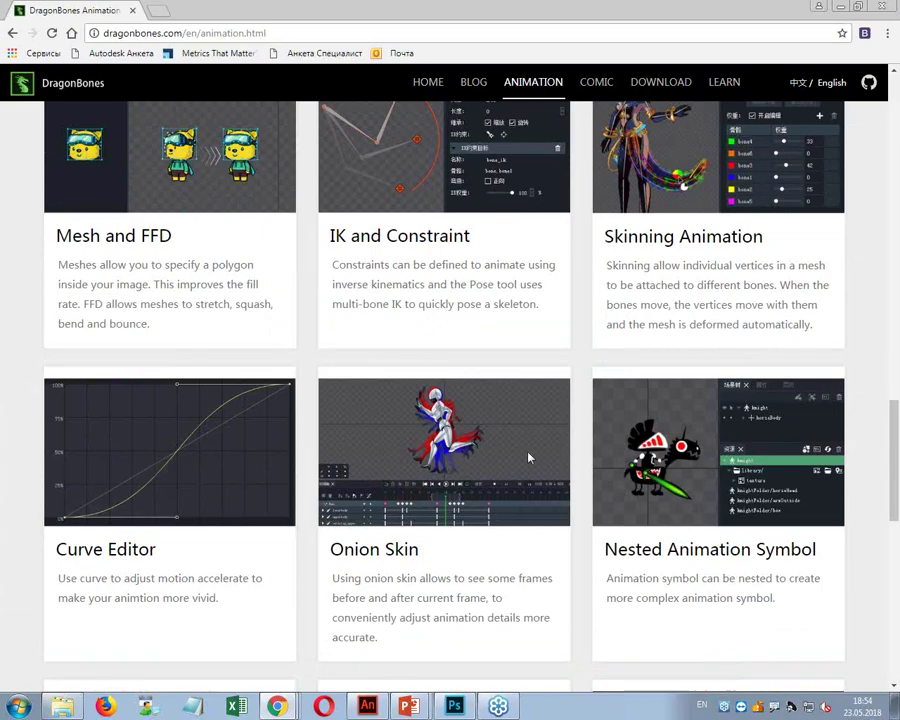
scroll(478, 426, "down", 2)
scroll(476, 422, "up", 8)
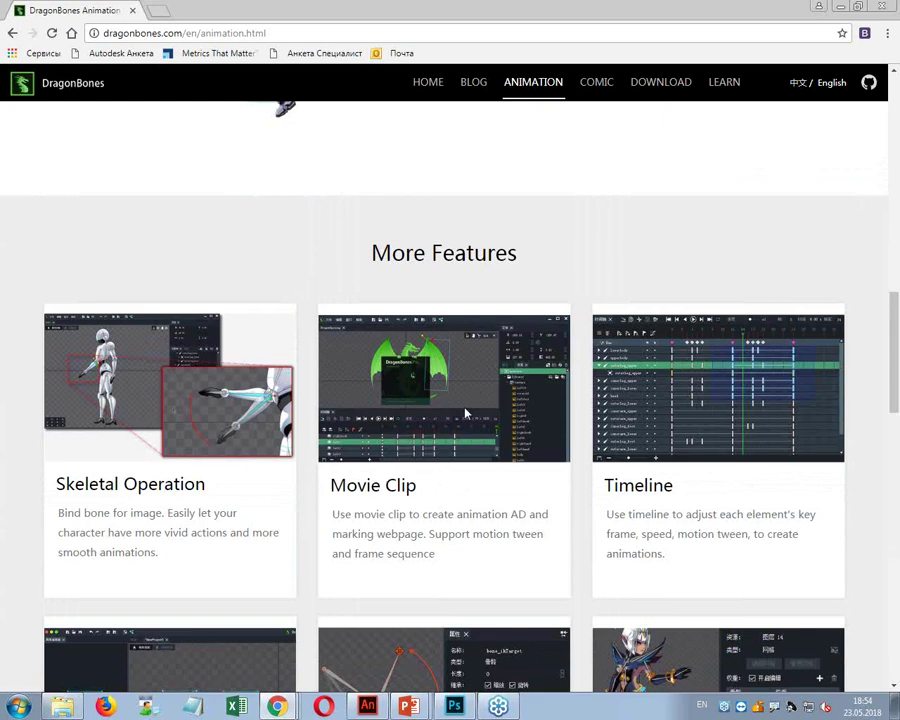
scroll(450, 380, "up", 2)
scroll(436, 338, "up", 2)
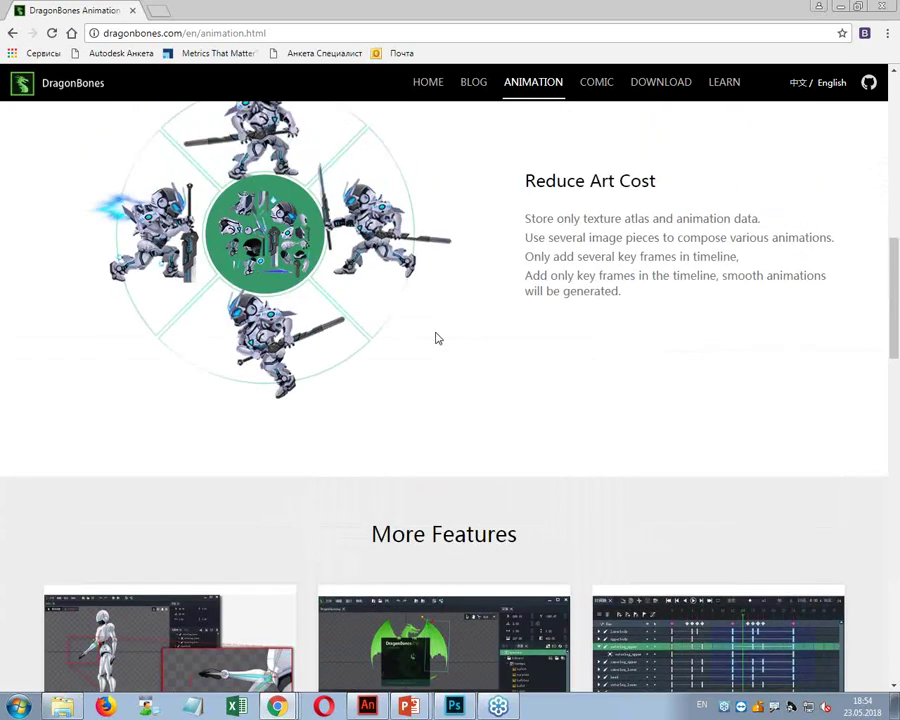
left_click(840, 10)
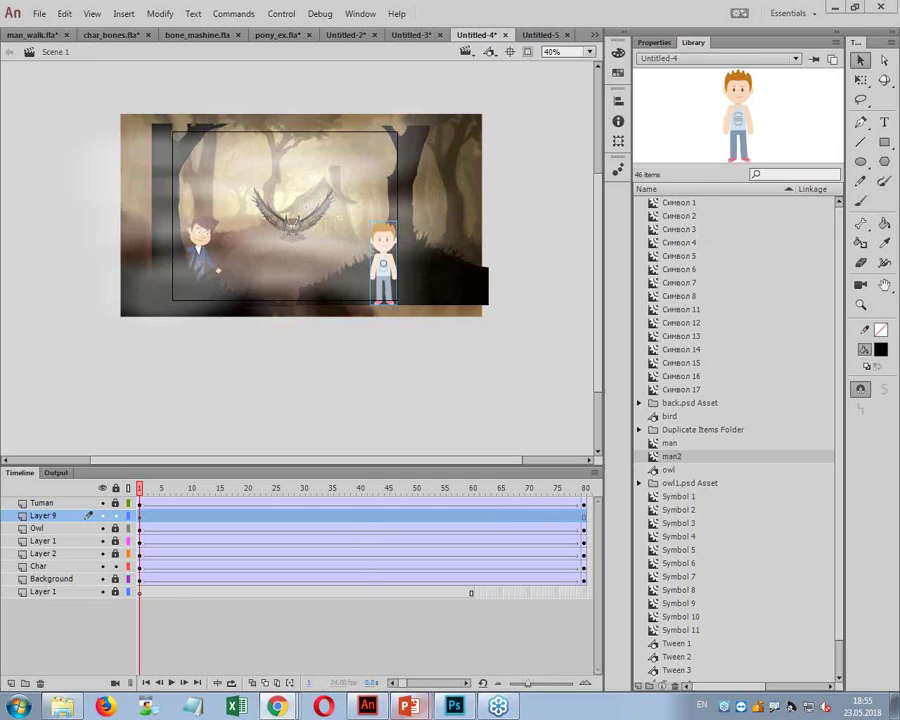
Step: Open the face.fla document and examine how its face is split into ear, eye and eyebrow pieces
mouse_move(408, 706)
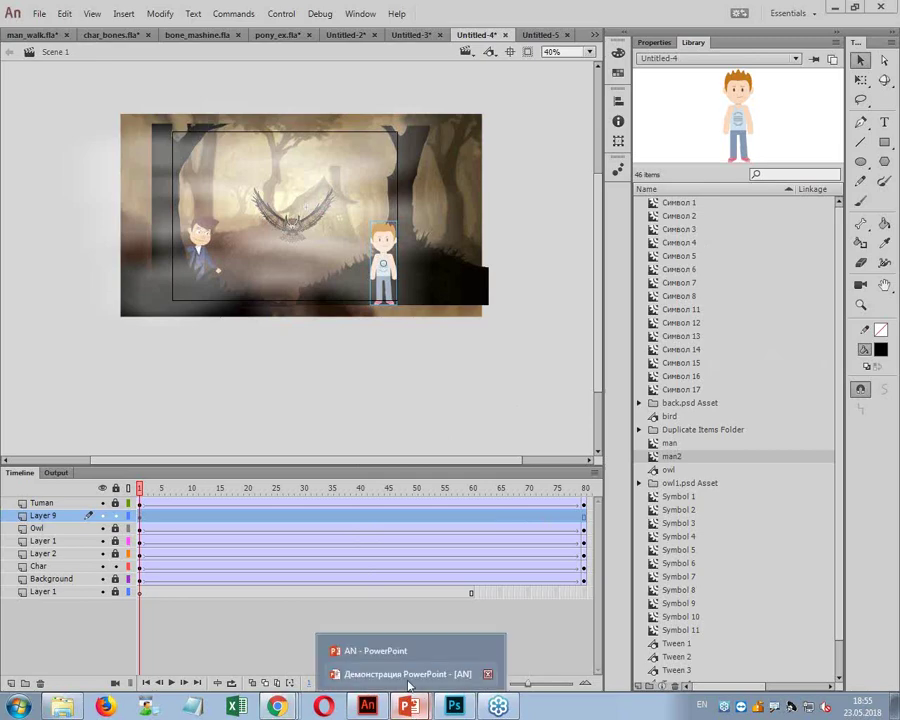
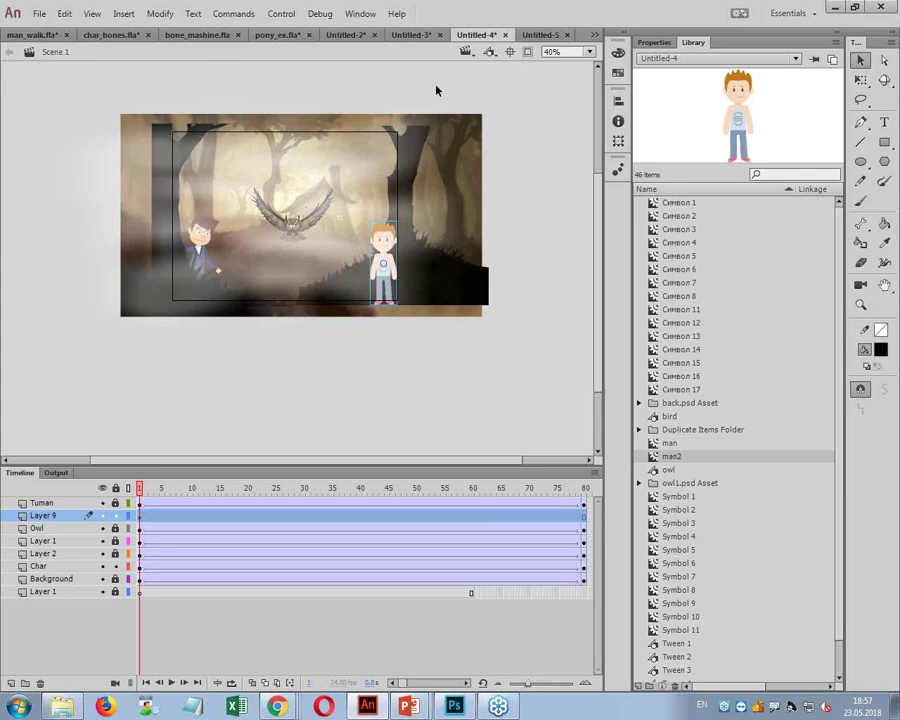
left_click(594, 35)
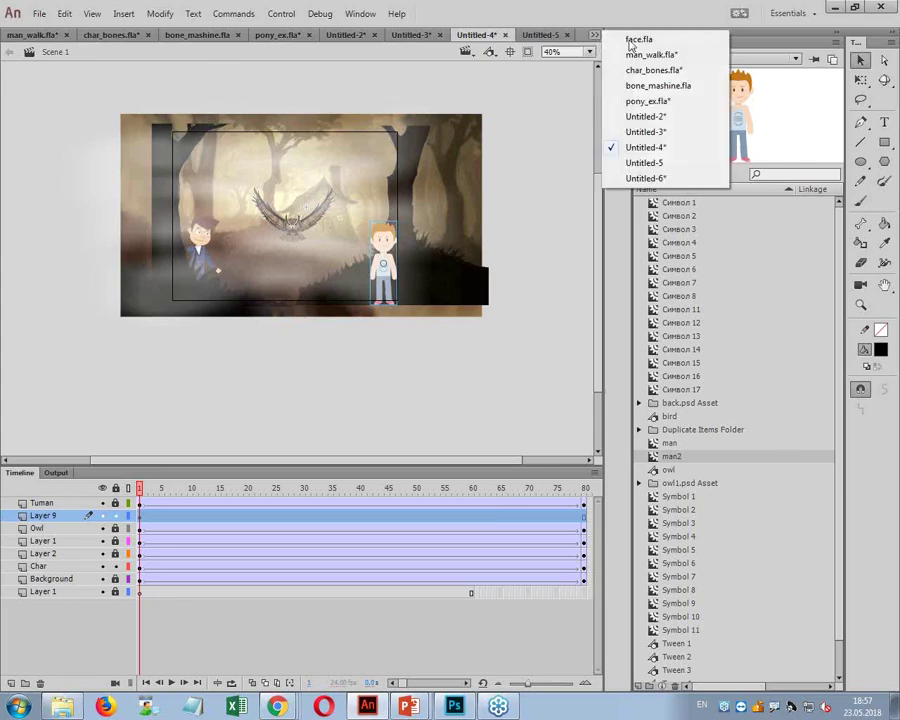
left_click(638, 39)
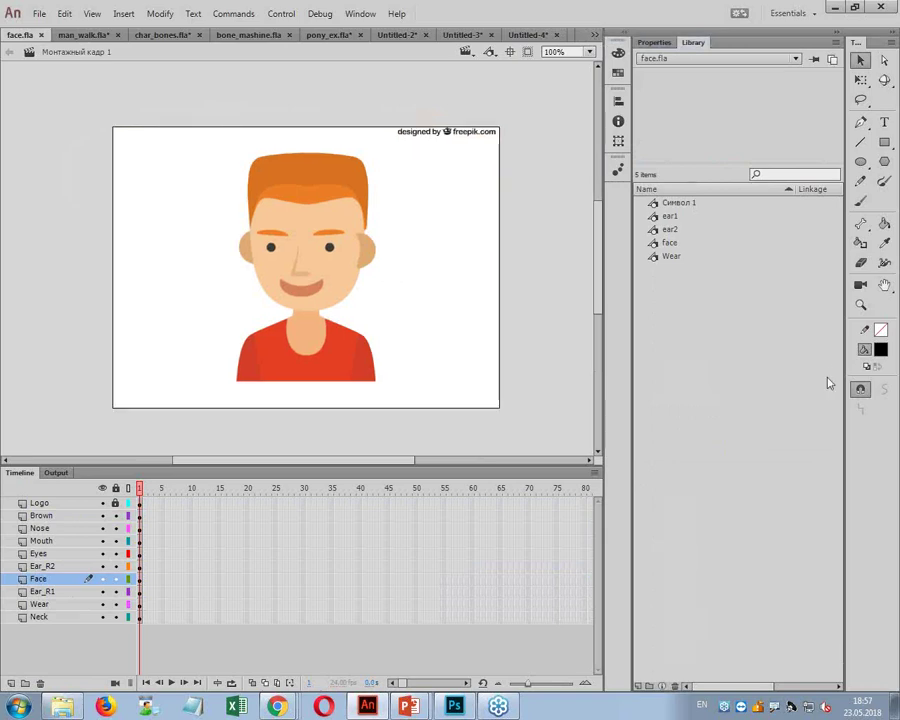
left_click(860, 305)
left_click_drag(183, 157, 434, 382)
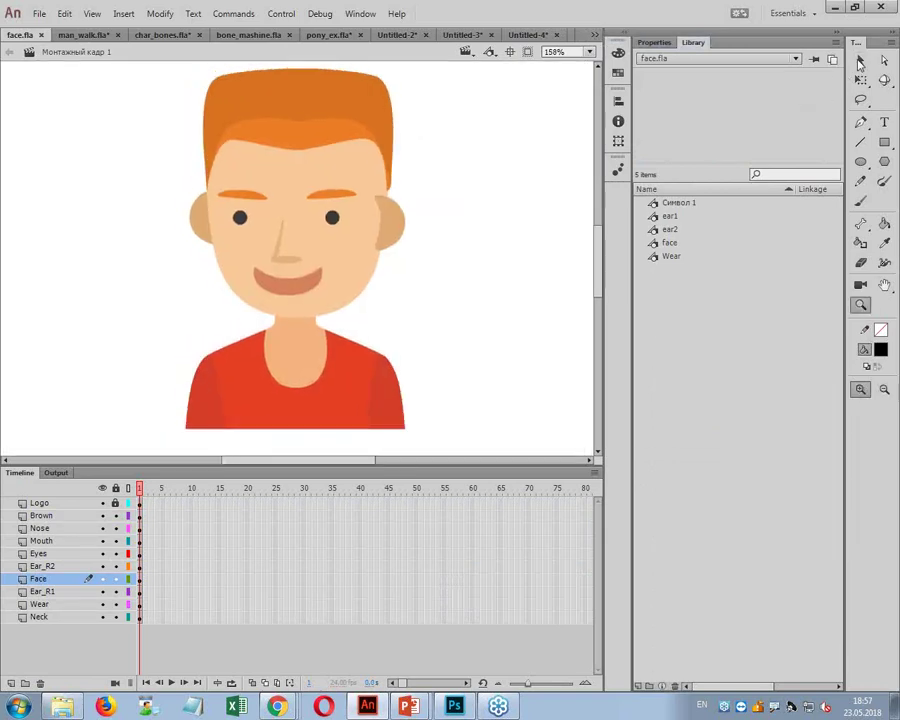
left_click(860, 59)
left_click(205, 230)
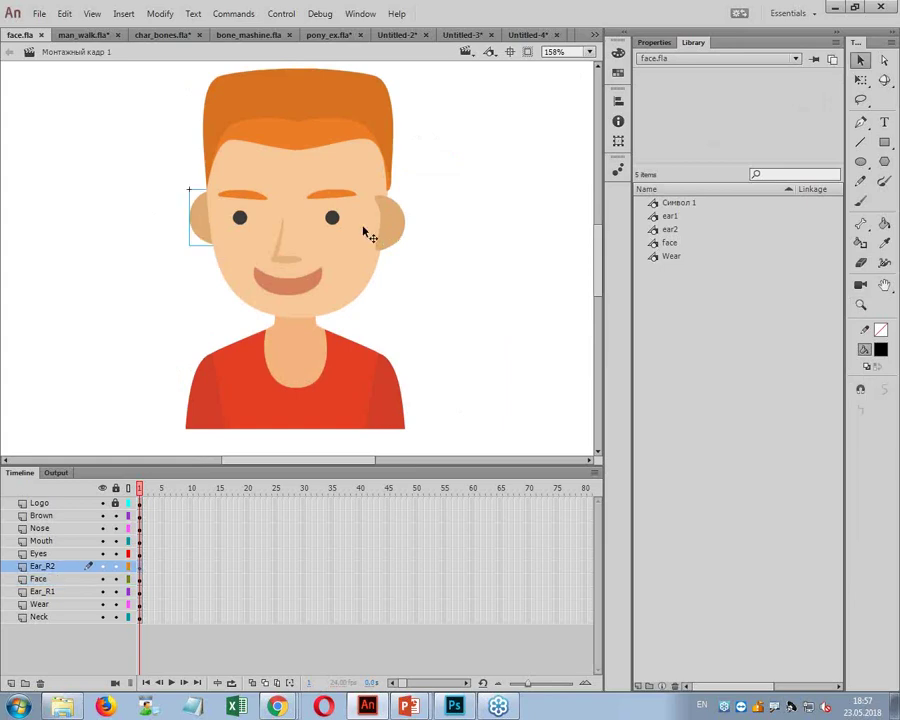
left_click(336, 220)
left_click(333, 199)
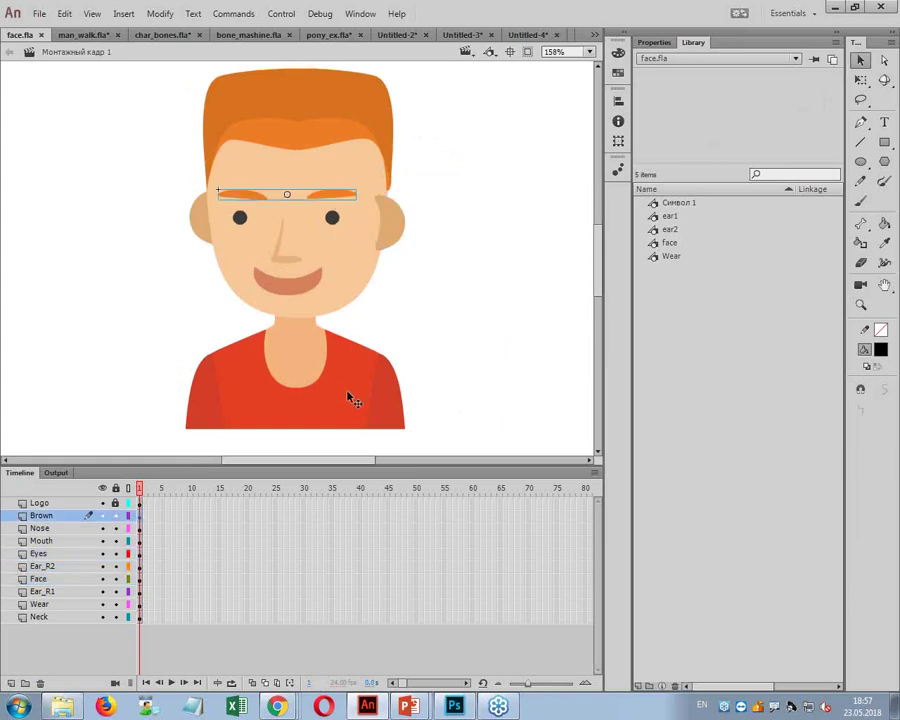
Step: Enlarge both ears with Free Transform, making ear1 about 33 × 61 px and ear2 about 40 × 63 px
left_click(654, 42)
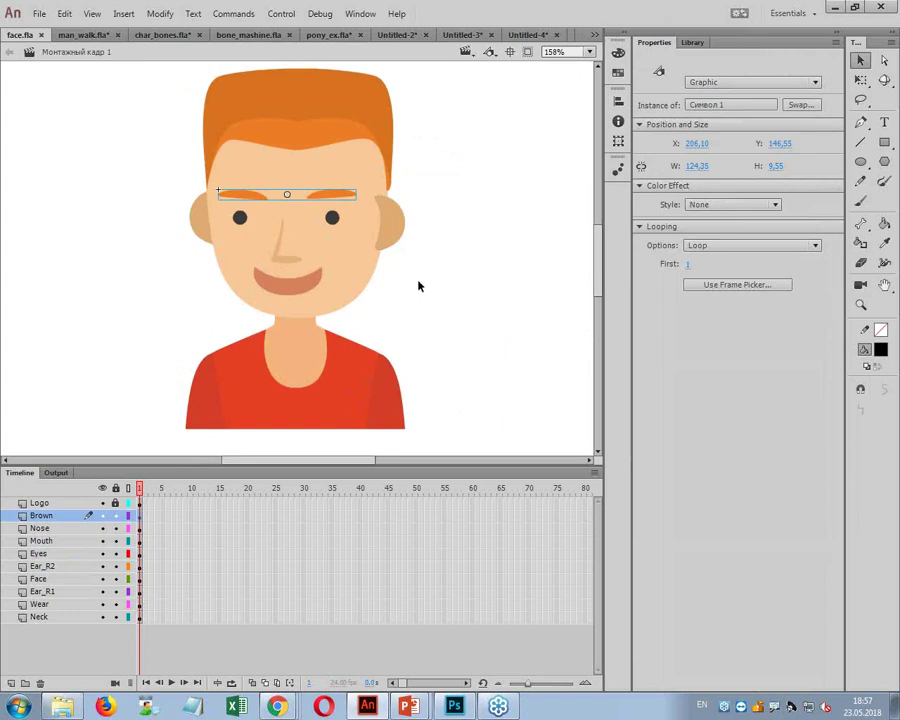
left_click(397, 234)
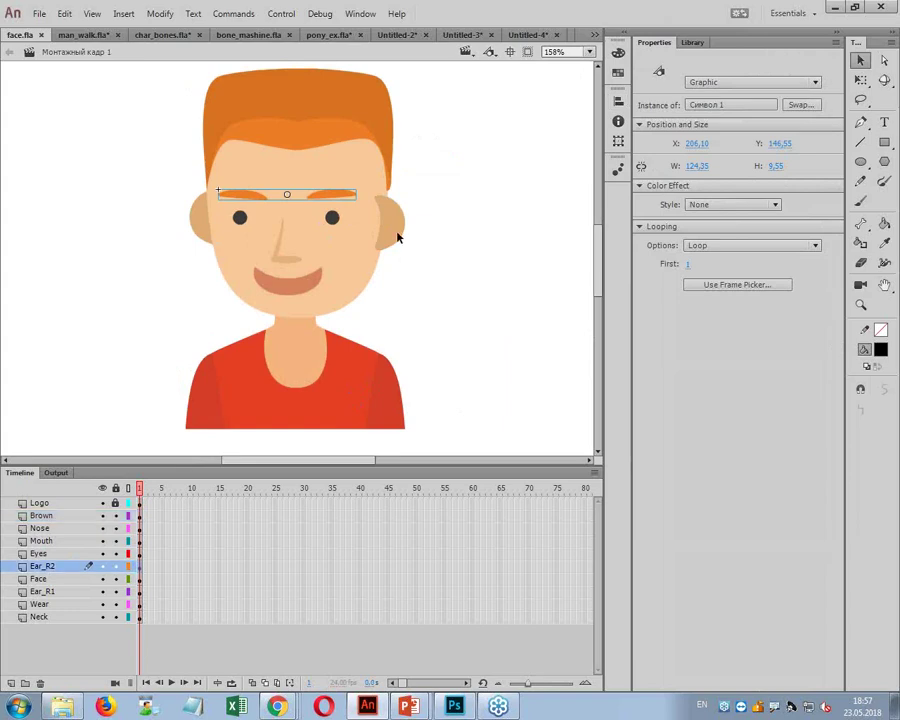
key("q")
left_click_drag(374, 251, 394, 245)
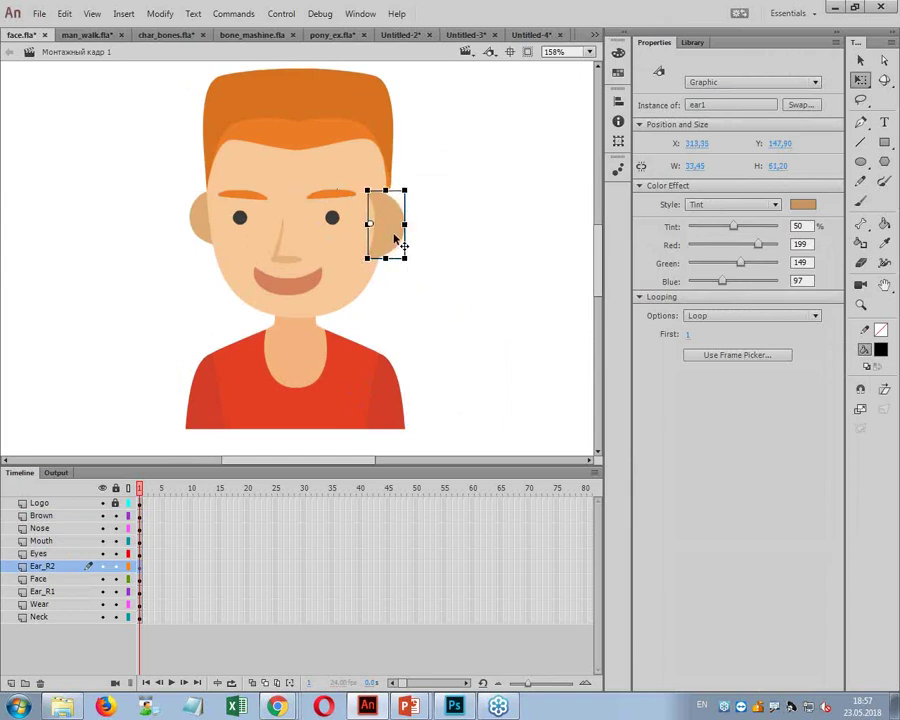
left_click(205, 231)
left_click_drag(225, 245, 205, 243)
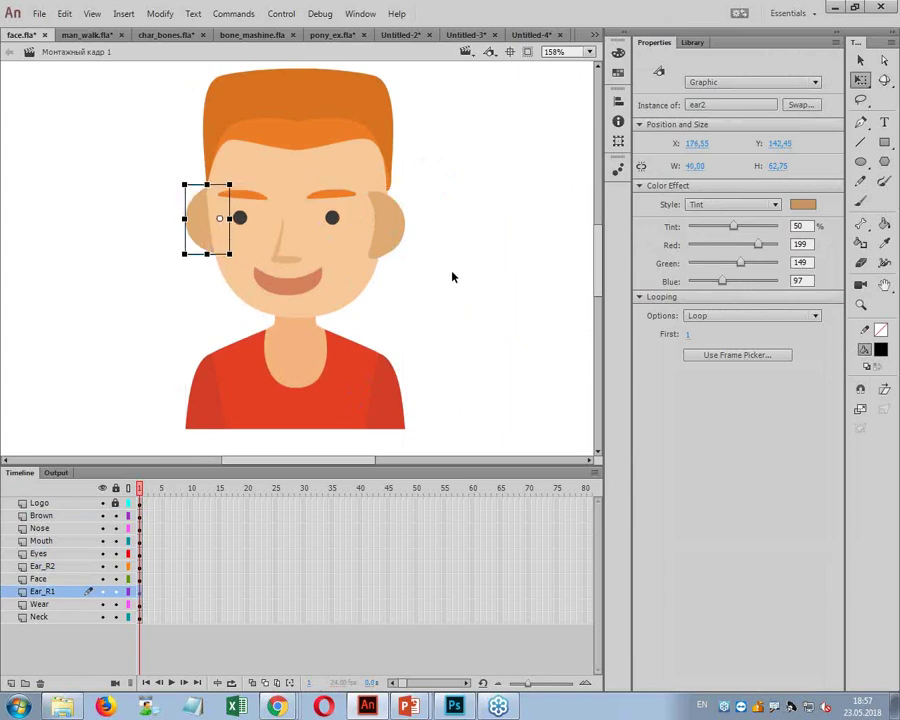
left_click(398, 248)
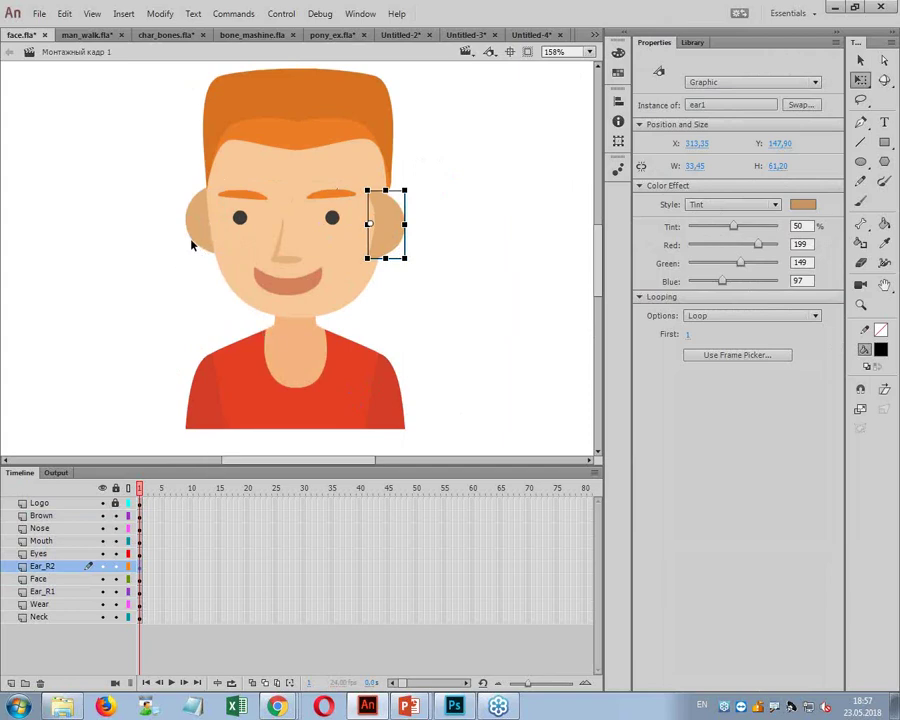
Step: Create classic tweens on frame 1 of all layers from Logo down to Neck
left_click_drag(140, 508, 140, 617)
right_click(140, 617)
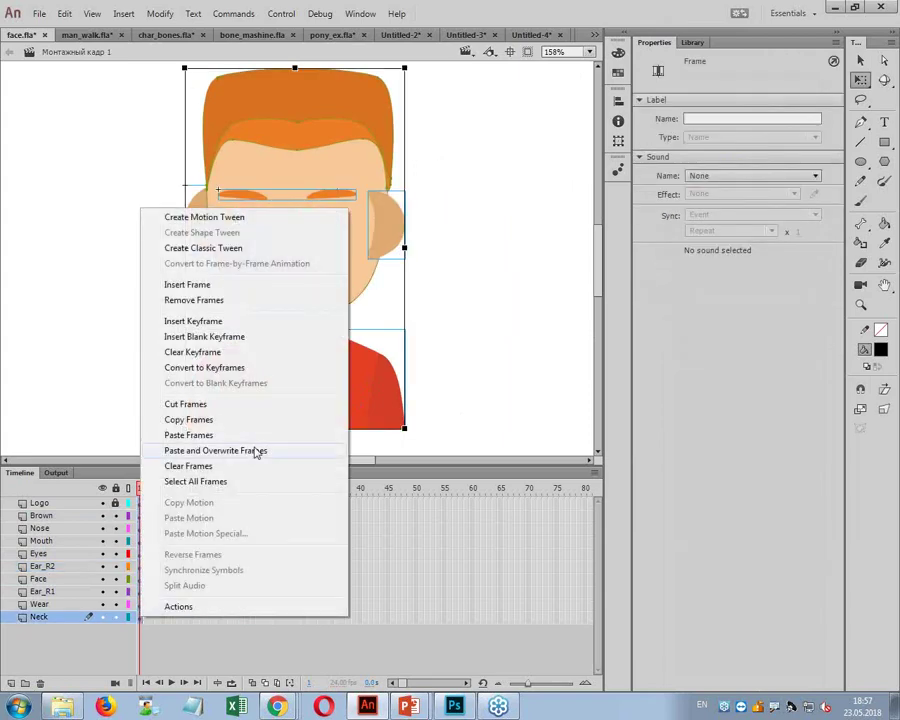
left_click(224, 249)
left_click(399, 336)
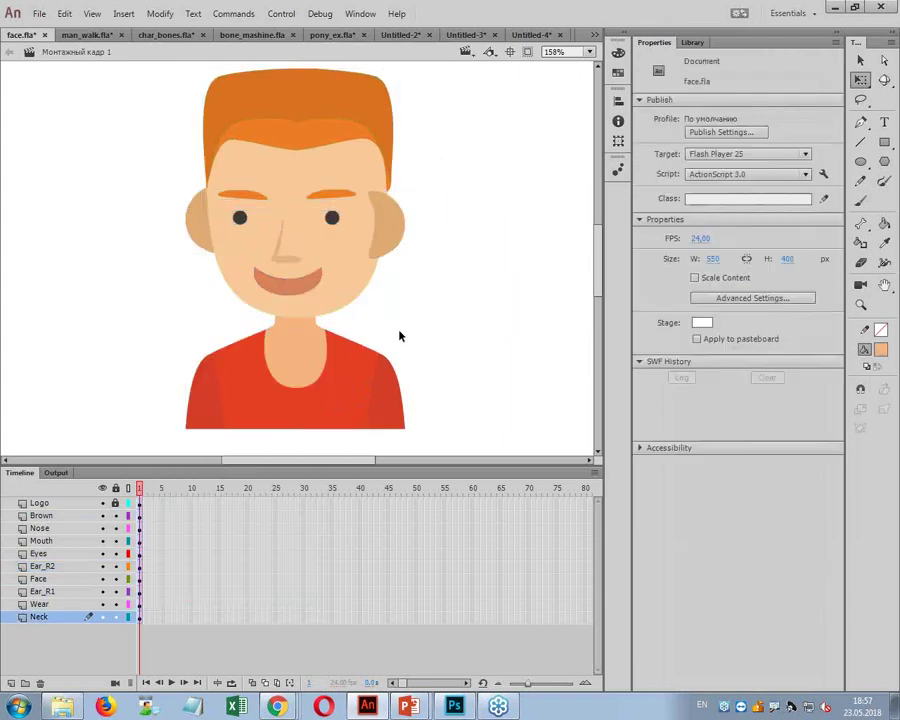
Step: Shift the eyebrows, eyes, nose and mouth together slightly left and up in frame 1, to about X 202.30, Y 145.30
left_click(242, 194)
left_click(240, 218, "shift")
left_click(286, 255, "shift")
left_click(304, 292, "shift")
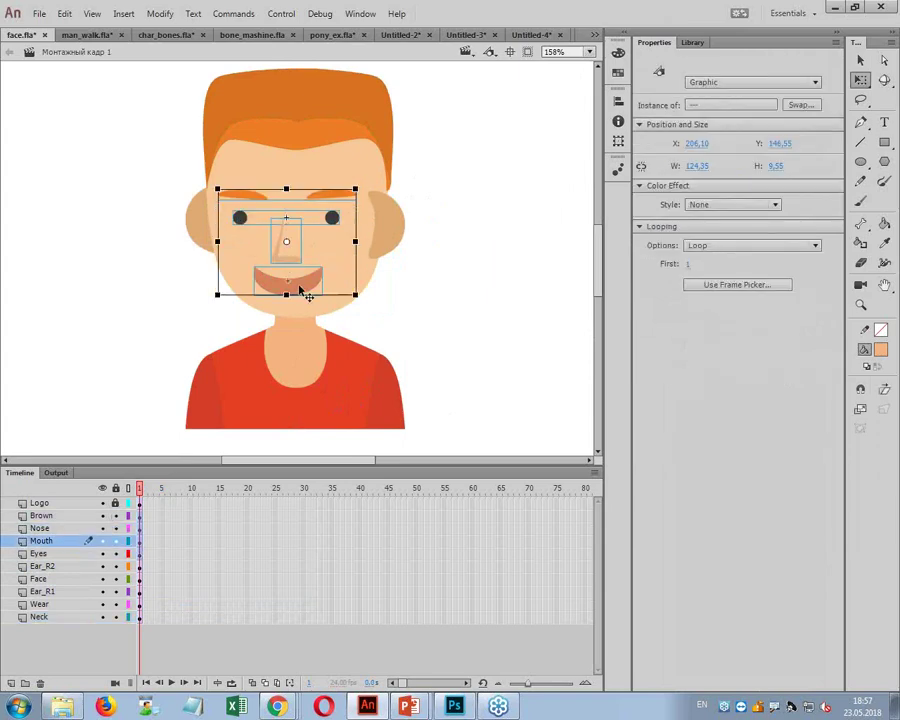
left_click_drag(294, 294, 296, 291)
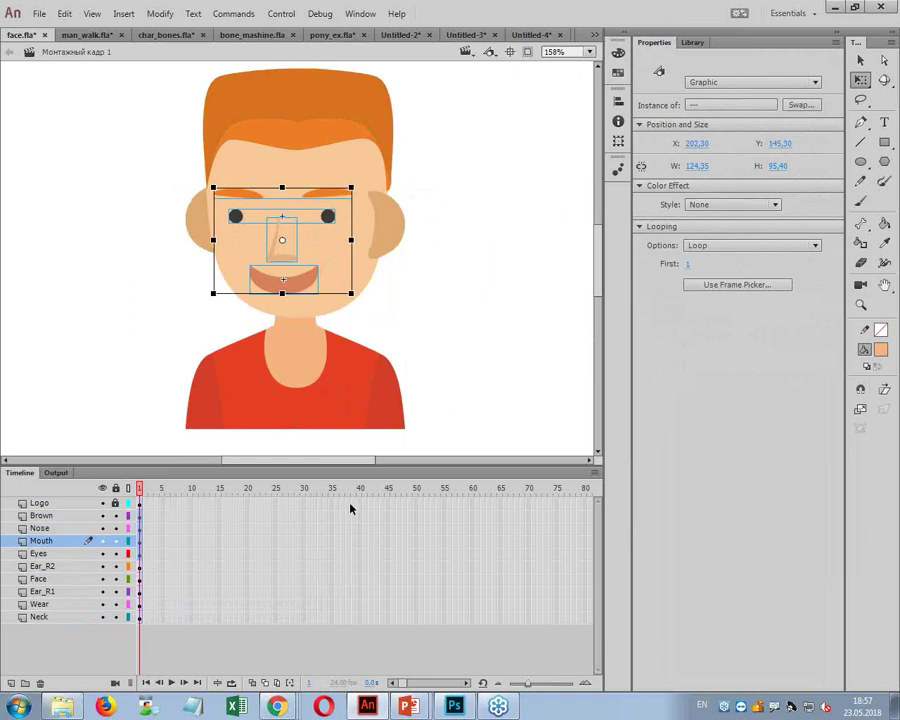
Step: Insert keyframes at frame 40 on all layers
left_click_drag(360, 503, 365, 625)
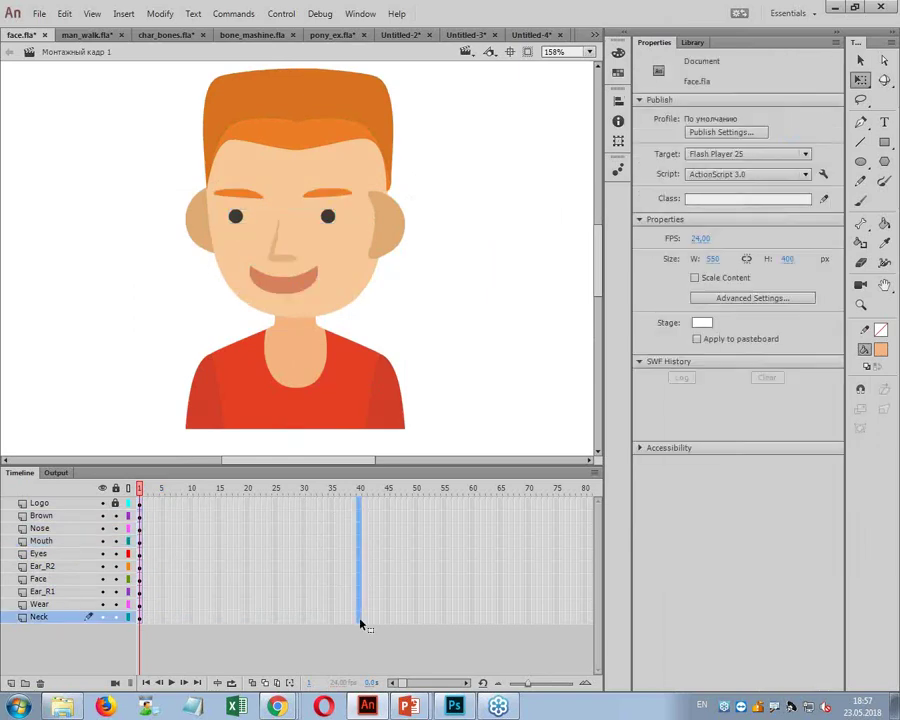
key("F6")
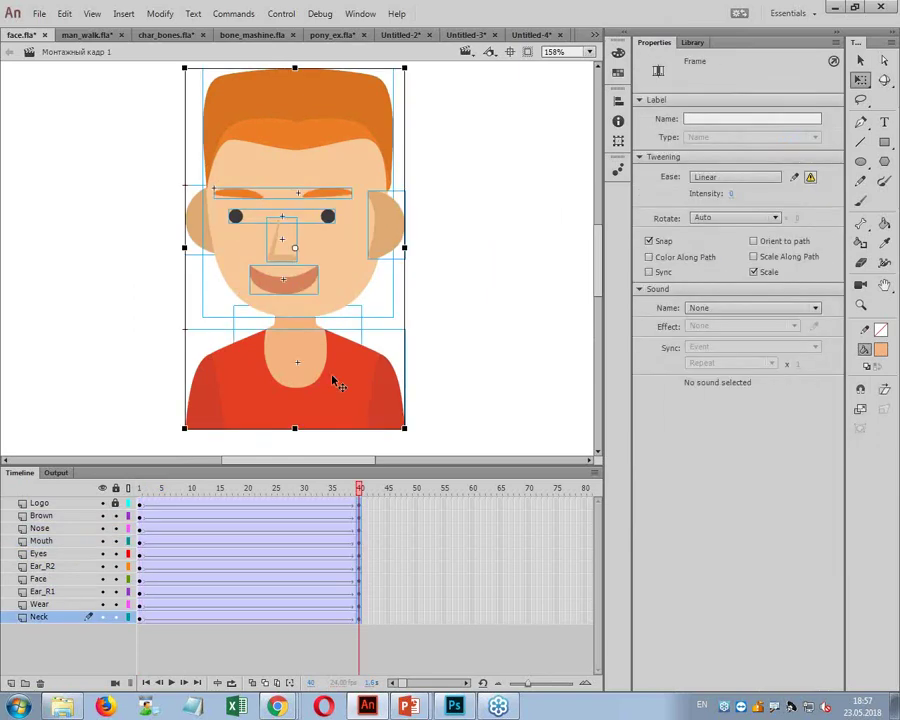
left_click(442, 297)
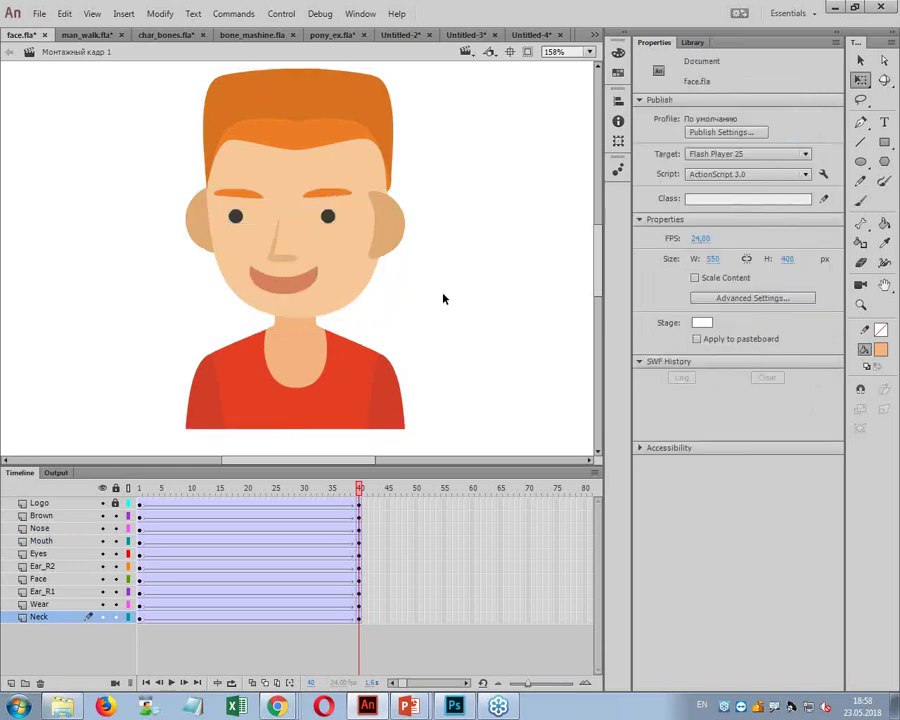
Step: Move the eyebrows, eyes, nose and mouth right in frame 40, and shift both ears slightly right
left_click(333, 219)
left_click(284, 258, "shift")
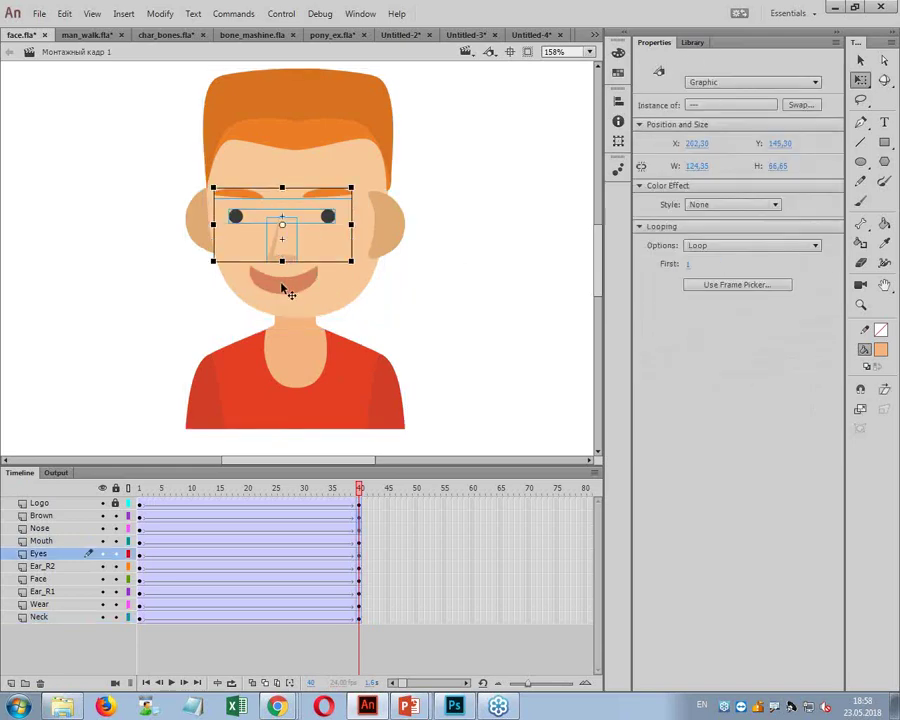
left_click(290, 289, "shift")
left_click_drag(304, 287, 331, 289)
left_click(401, 239)
left_click_drag(397, 238, 407, 240)
left_click_drag(199, 230, 208, 236)
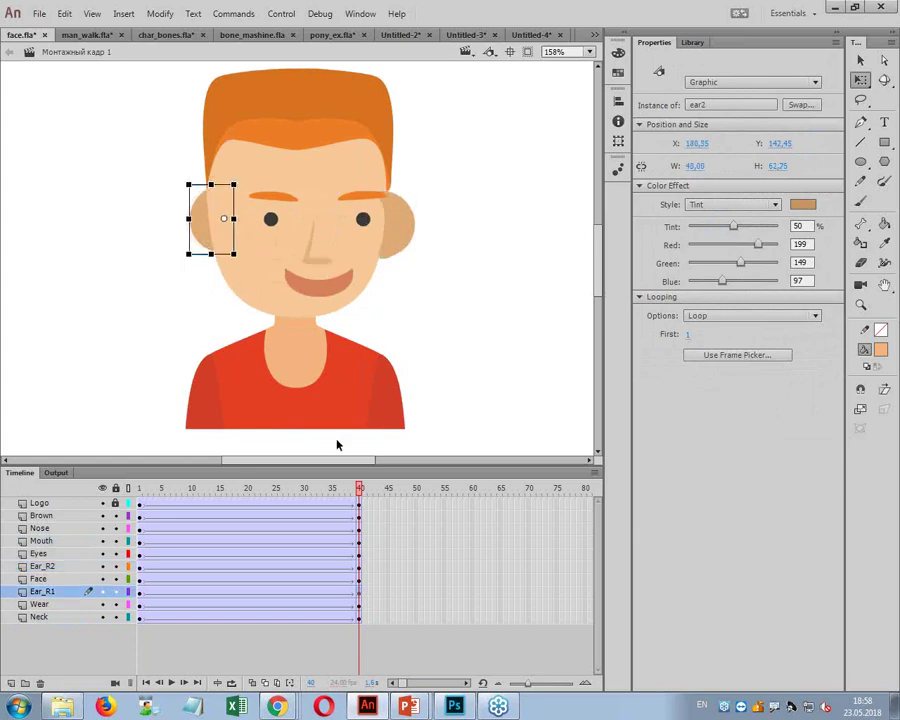
Step: Adjust the Ear_R1 ear's position in frame 1 and scrub to frame 40 to preview the head turn
key("Home")
left_click_drag(201, 234, 210, 222)
left_click(146, 490)
left_click_drag(146, 490, 363, 493)
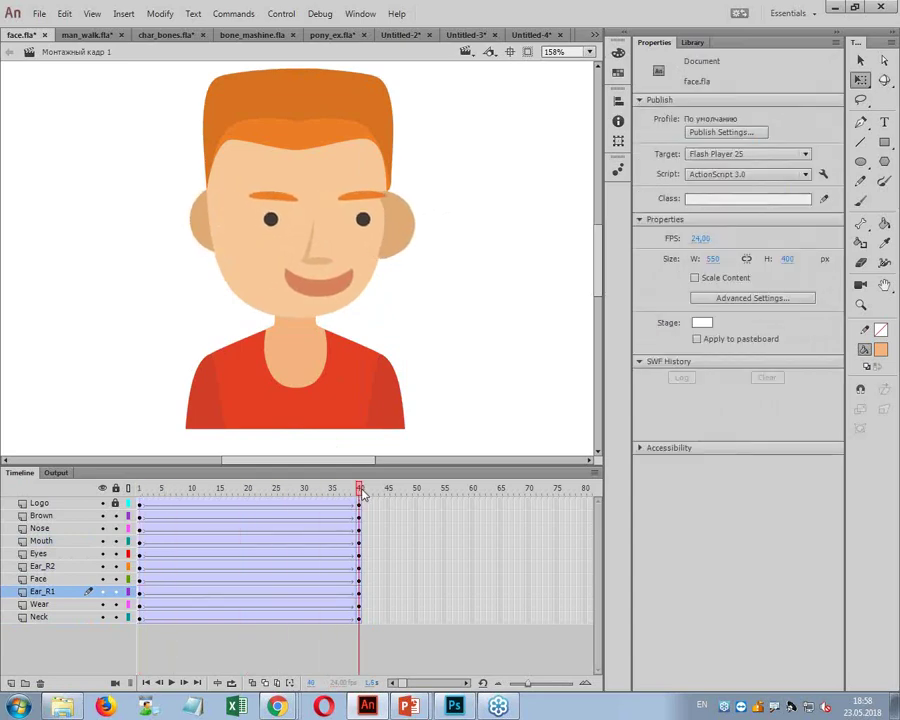
Step: Open the Face layer's head symbol for editing and create a shape tween with an end keyframe at frame 40
key("shift+comma")
left_click(338, 151)
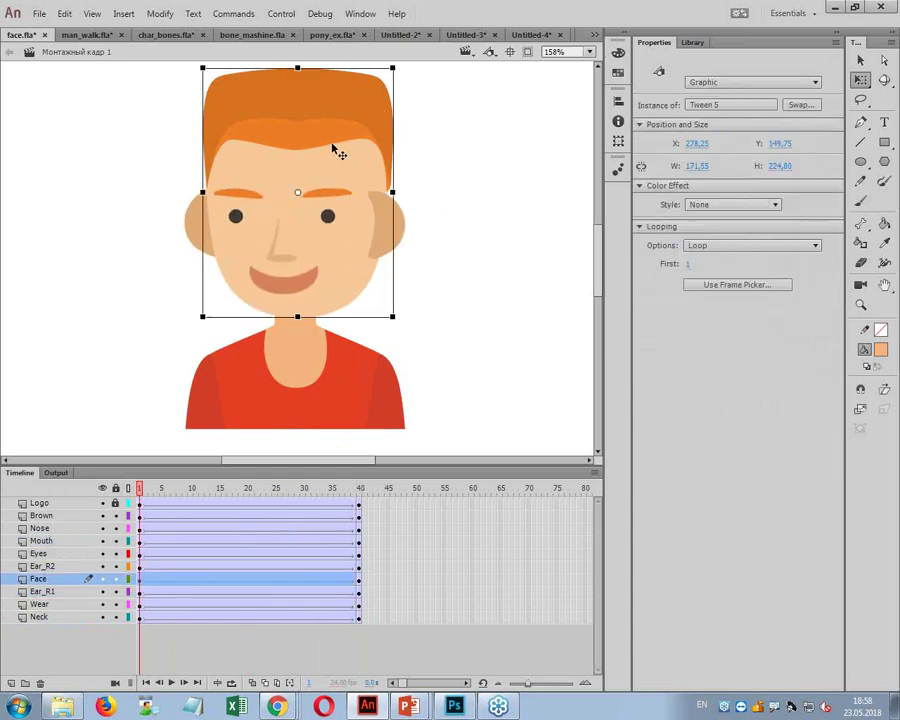
key("v")
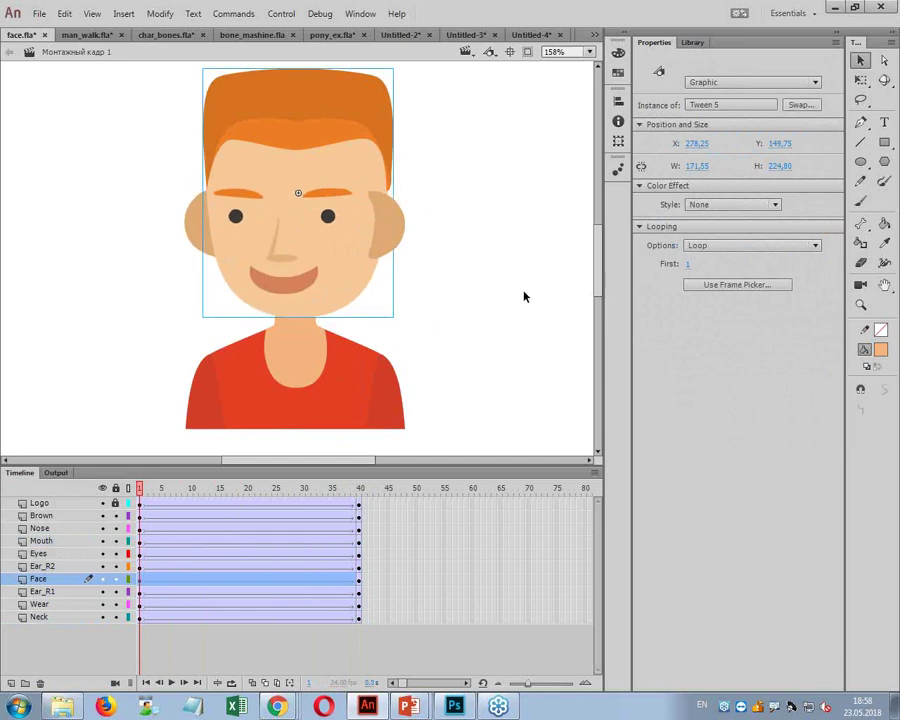
double_click(350, 136)
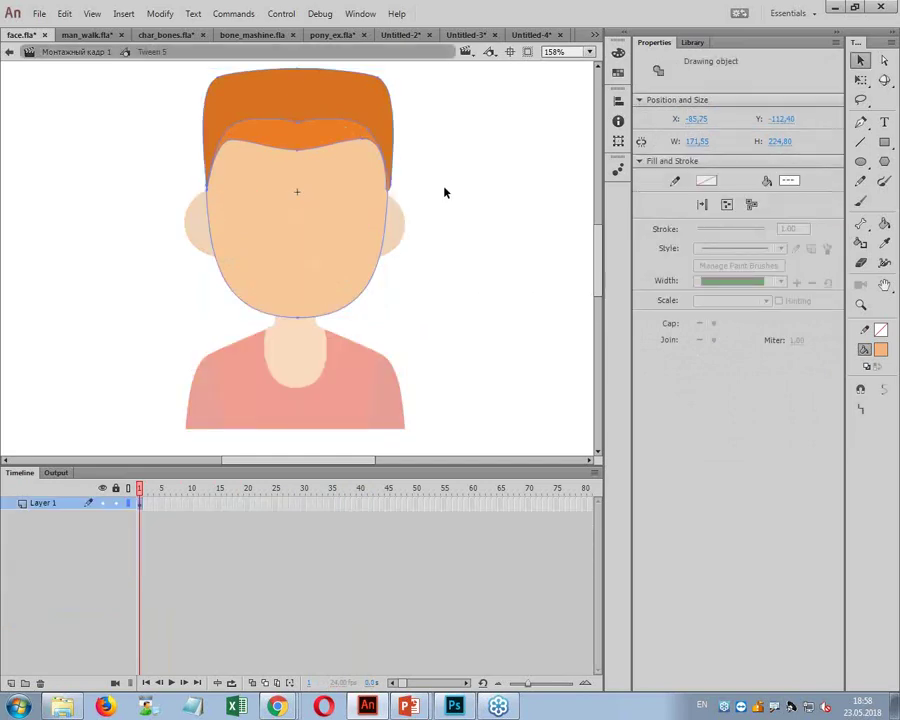
left_click(253, 434)
right_click(142, 507)
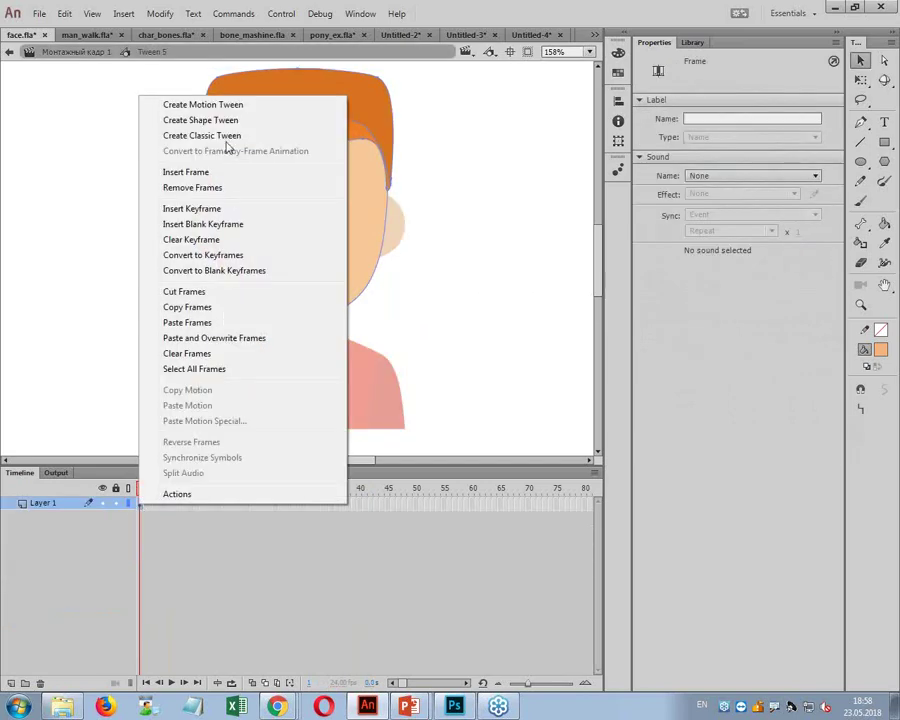
left_click(170, 119)
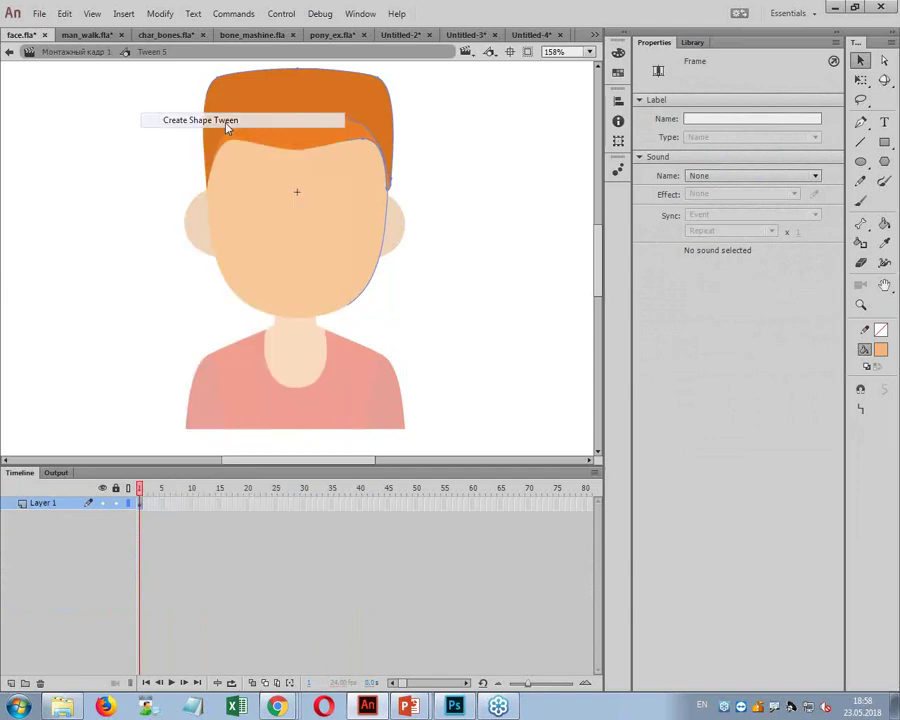
left_click(358, 503)
key("F6")
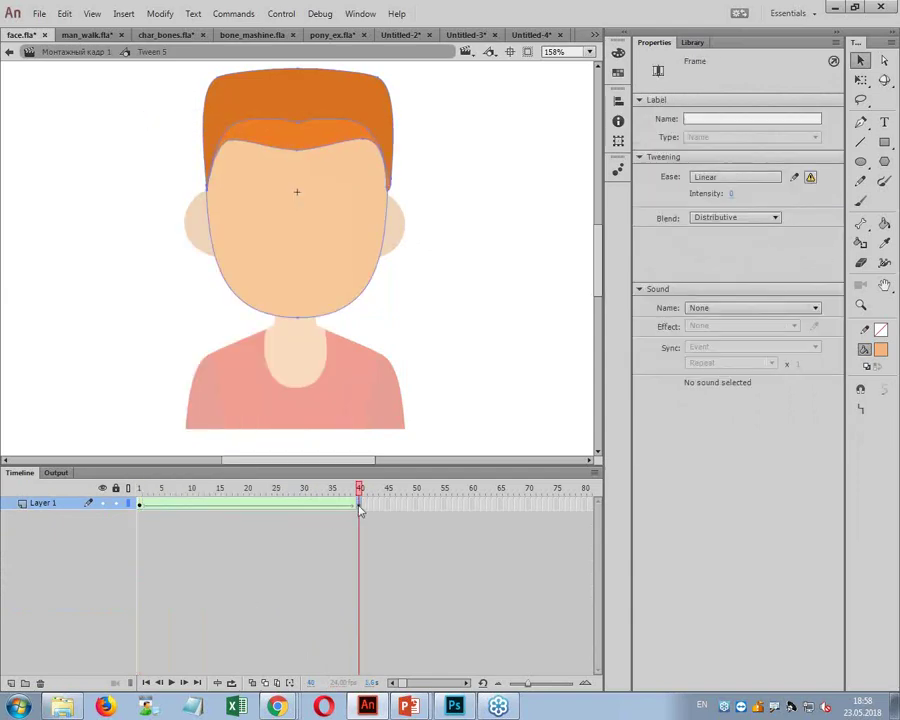
Step: Reshape the hair fringe in frame 1 with the Subselection tool, shifting its central anchor points to the left
left_click(884, 61)
left_click(455, 206)
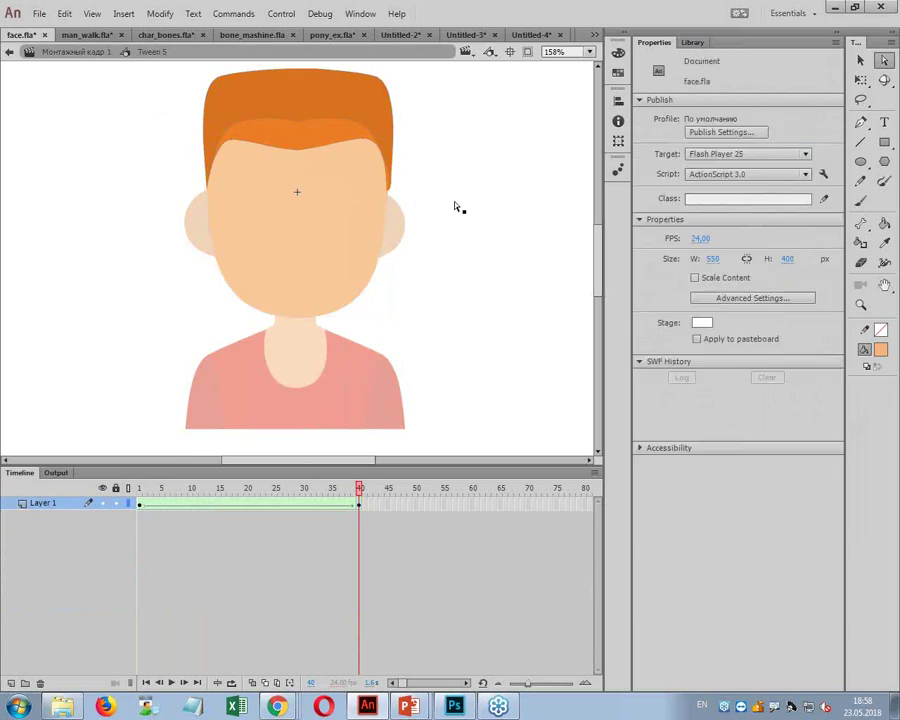
left_click(141, 489)
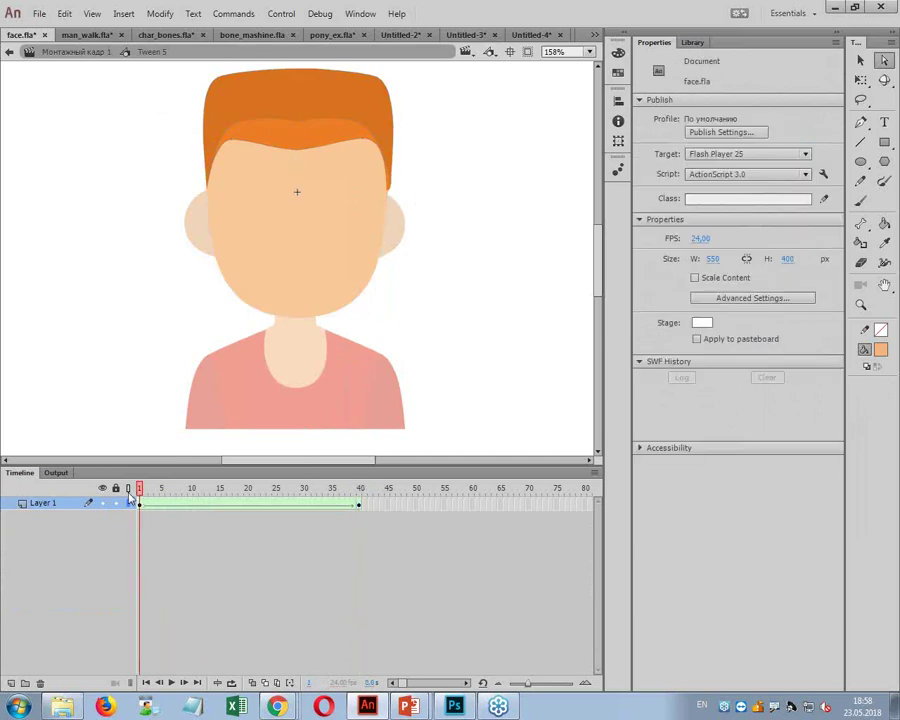
left_click(301, 136)
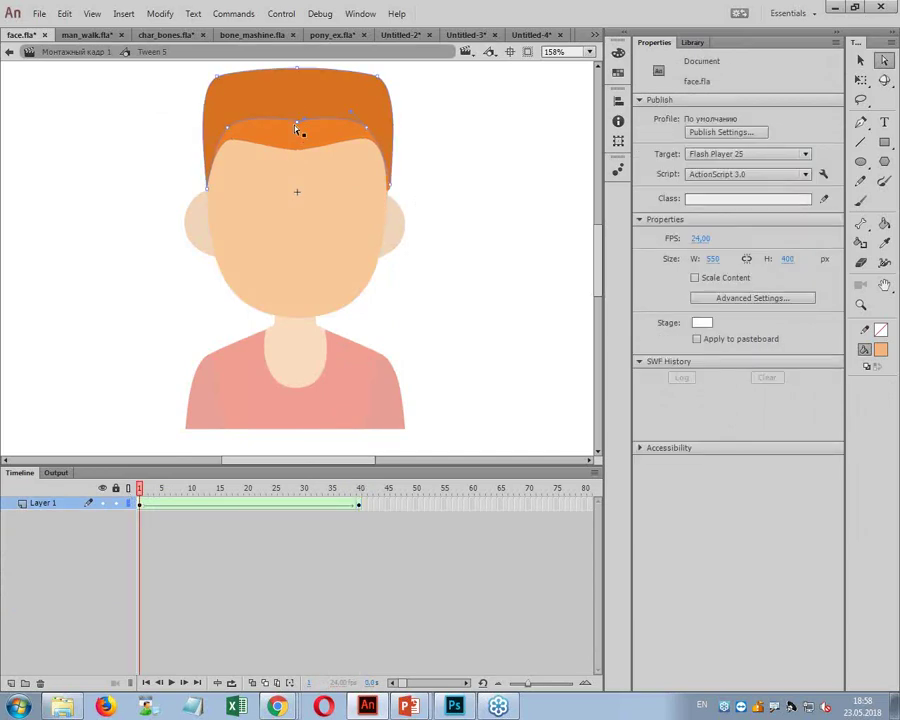
left_click(298, 155)
left_click(296, 150)
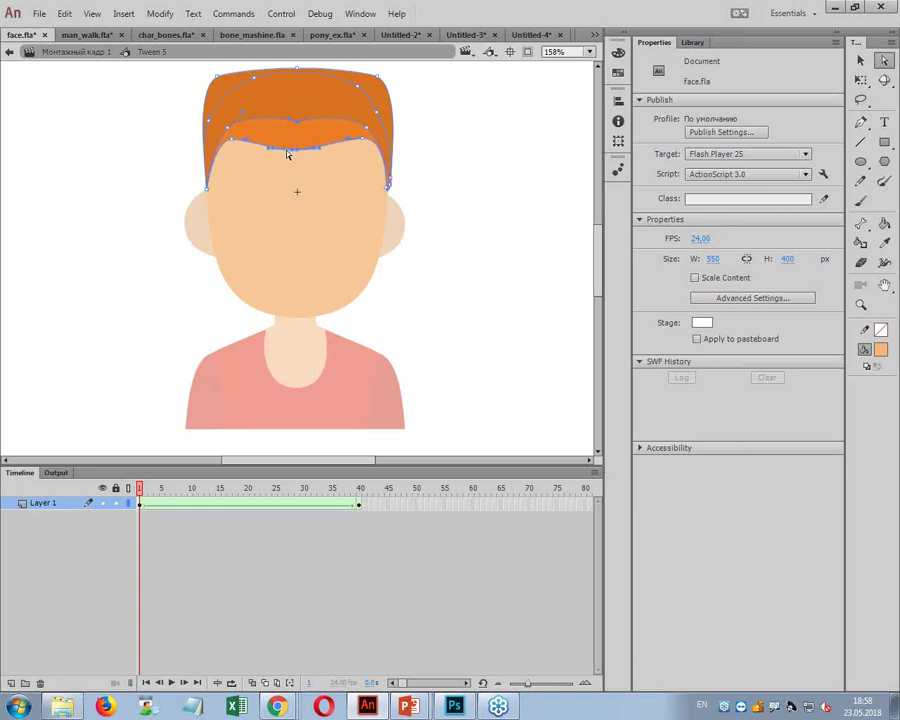
left_click(296, 122)
left_click_drag(301, 155, 283, 137)
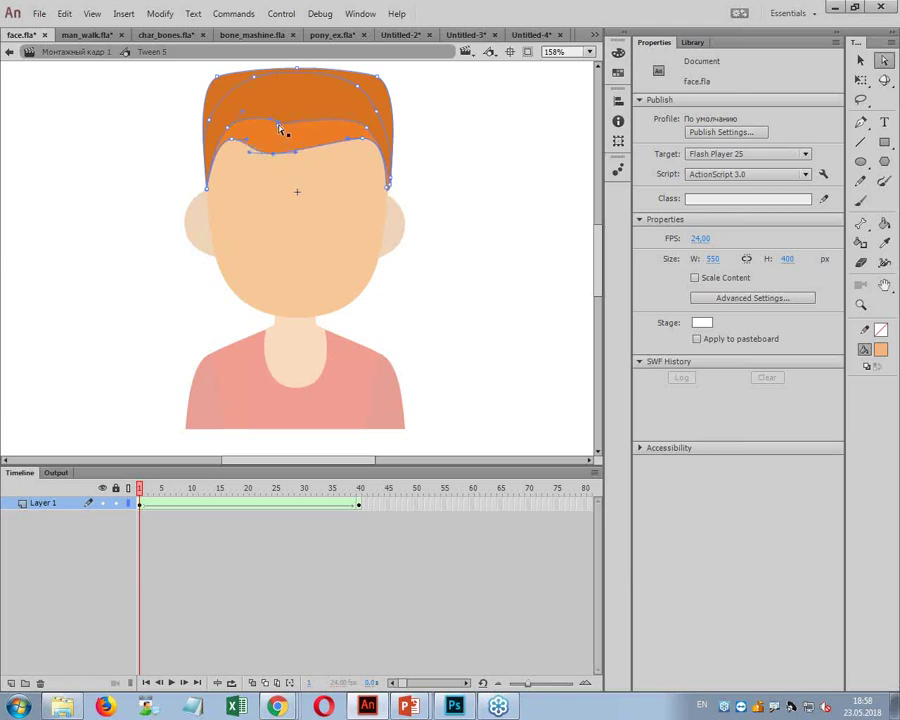
left_click(449, 228)
Step: Shift the fringe's central anchor points to the right in frame 40 and scrub through the hair's shape tween
left_click_drag(141, 488, 363, 503)
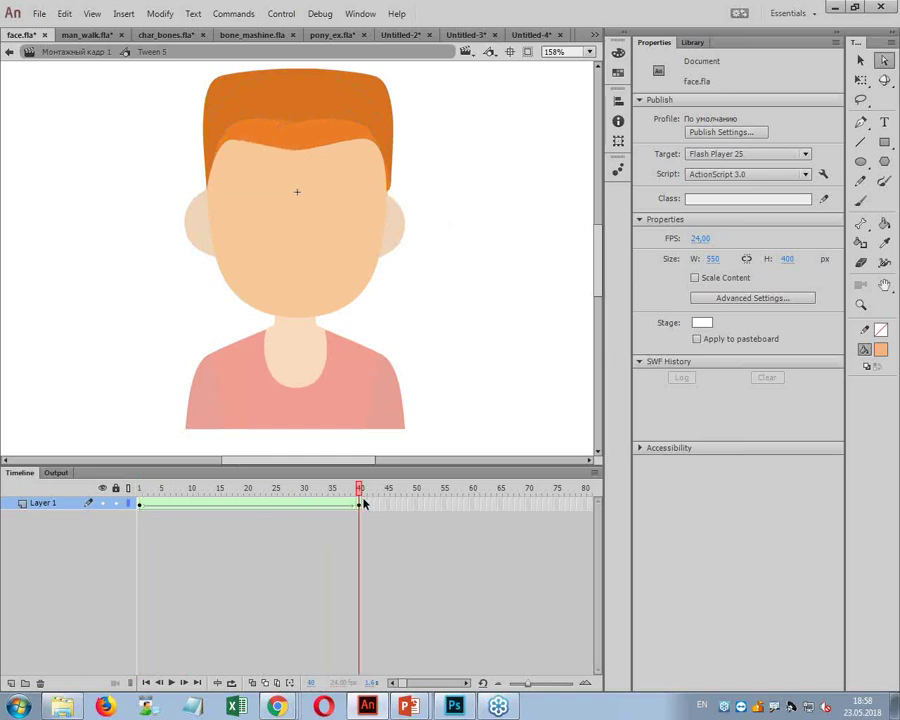
left_click(306, 130)
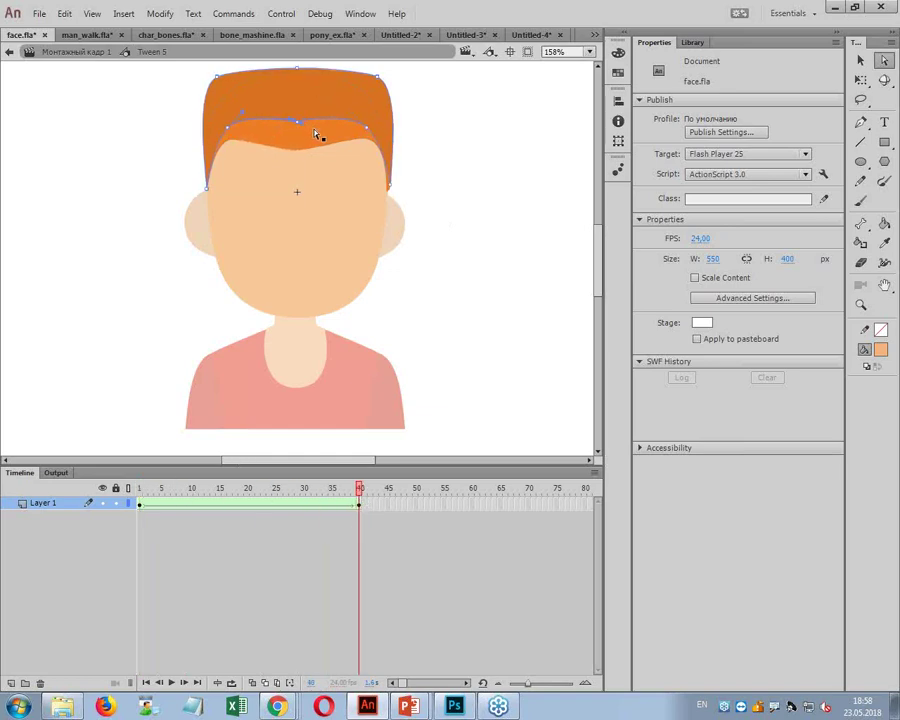
left_click_drag(311, 130, 318, 162)
left_click(440, 414)
mouse_move(359, 488)
left_mouse_down()
mouse_move(128, 494)
mouse_move(360, 498)
left_mouse_up()
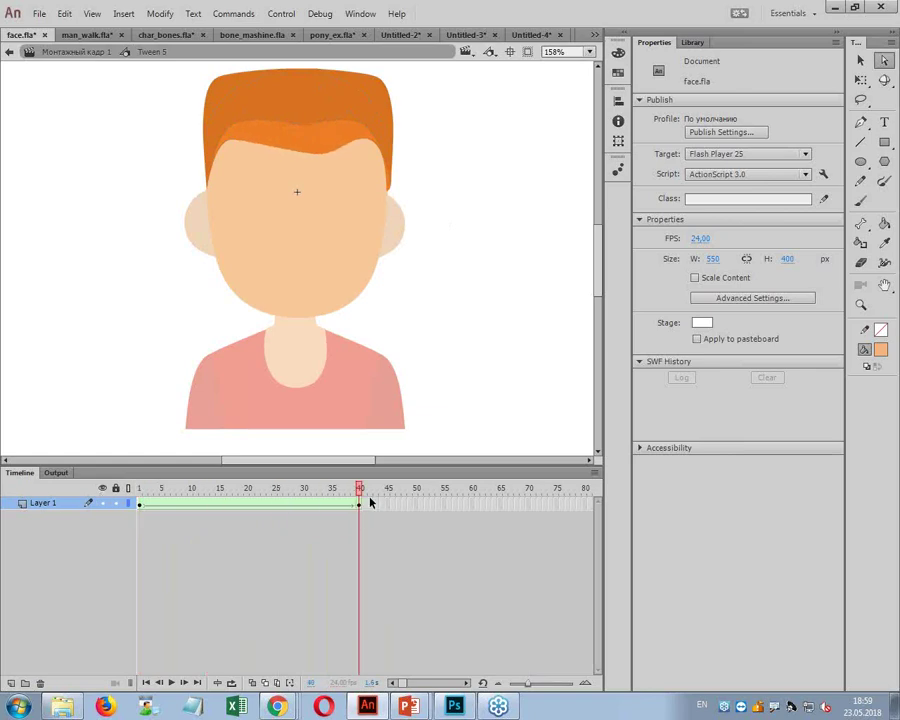
Step: Return to the main scene, test the face movie and close the preview
left_click(62, 53)
key("ctrl+Return")
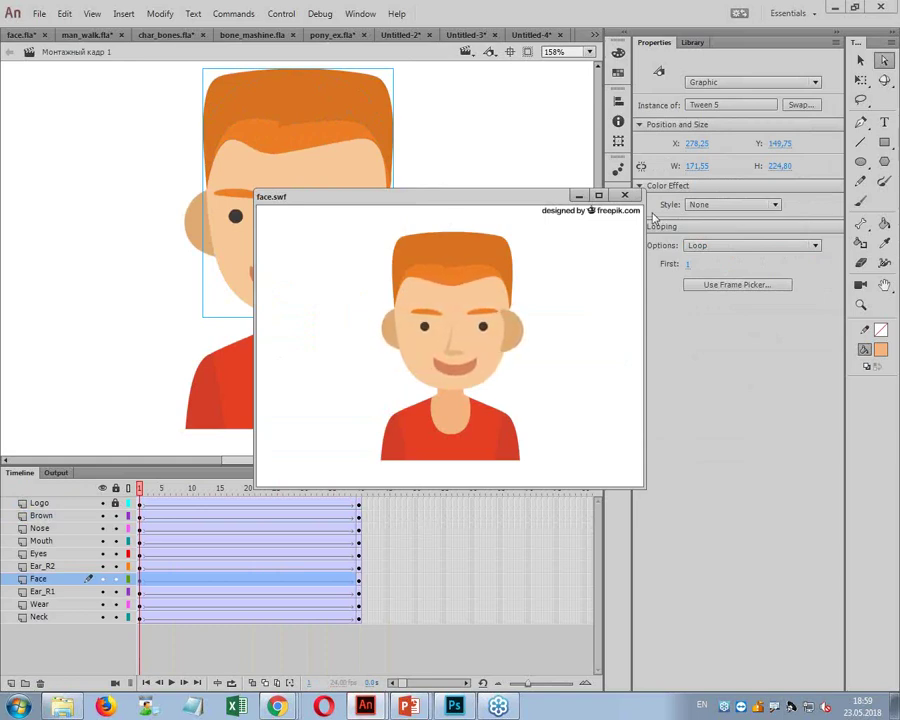
key("ctrl+w")
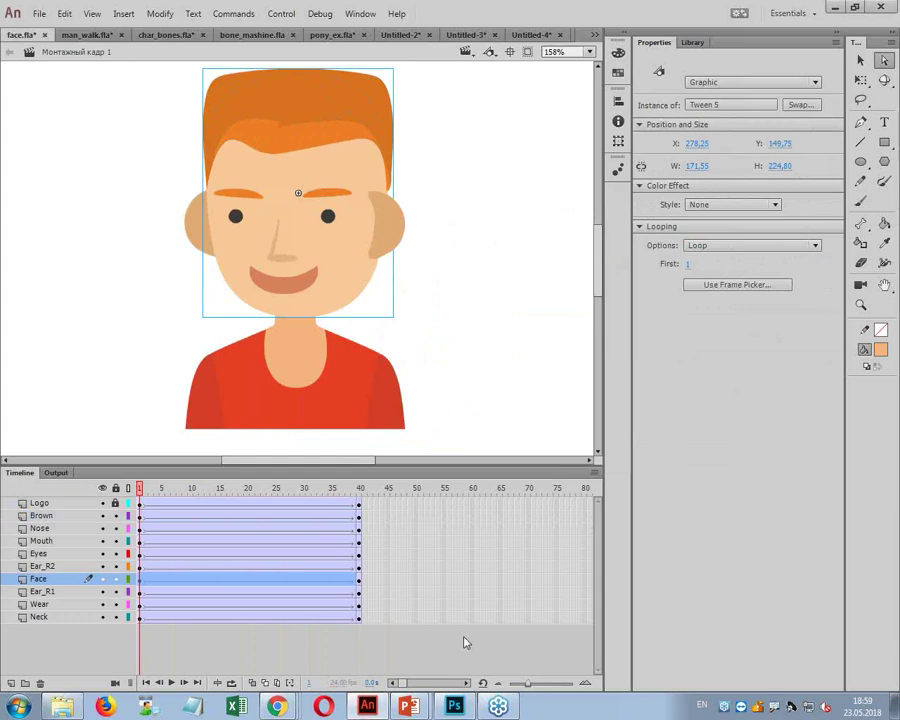
Step: Add a new layer between the Face and Ear_R1 layers
left_click_drag(500, 466, 502, 453)
left_click(44, 578)
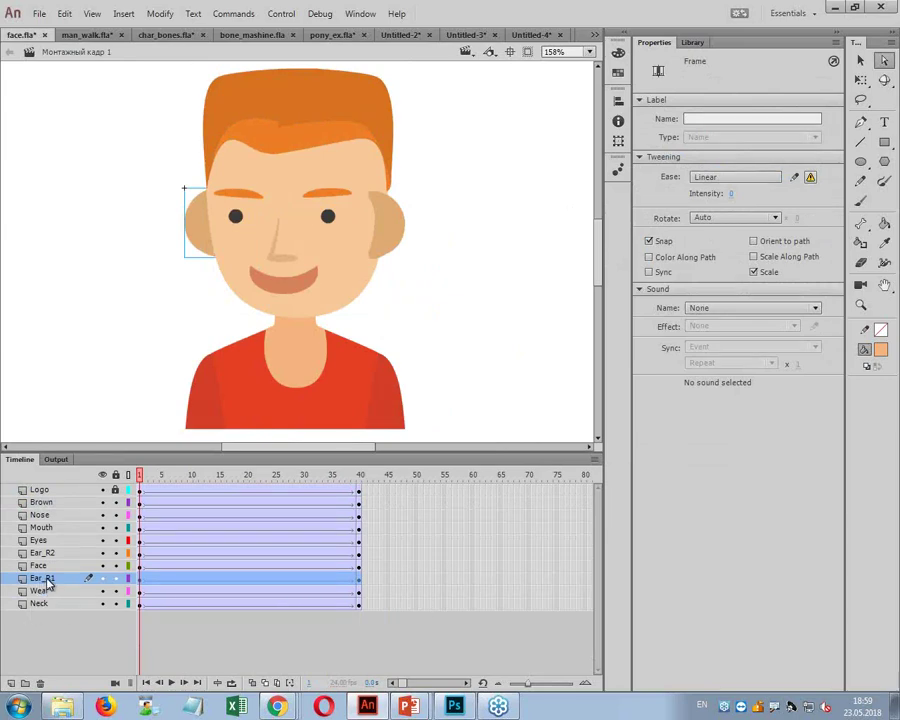
mouse_move(46, 582)
left_mouse_down()
mouse_move(45, 563)
mouse_move(47, 578)
left_mouse_up()
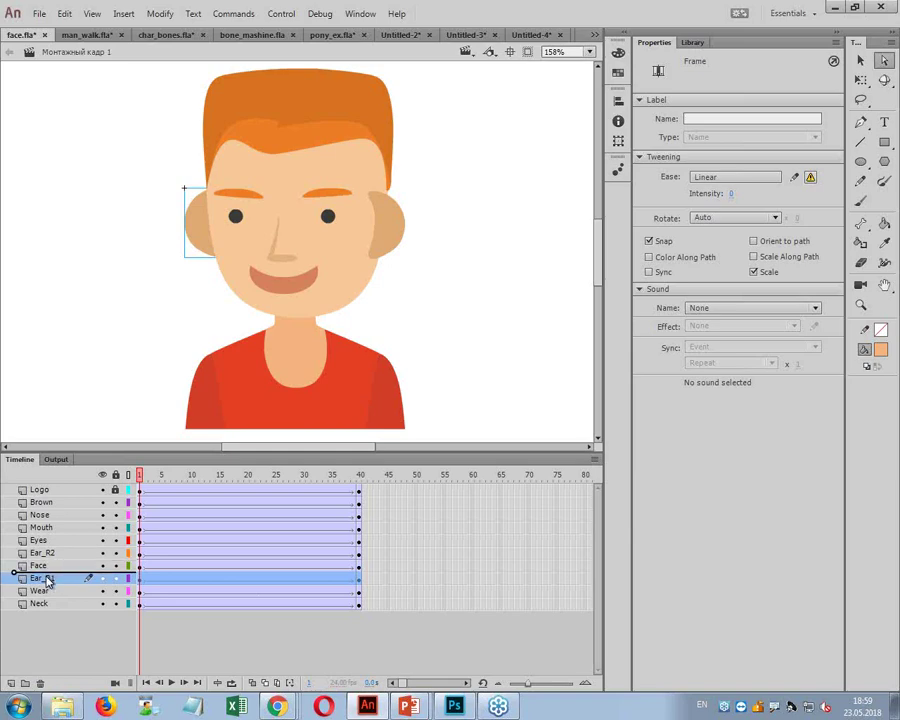
left_click_drag(47, 580, 46, 579)
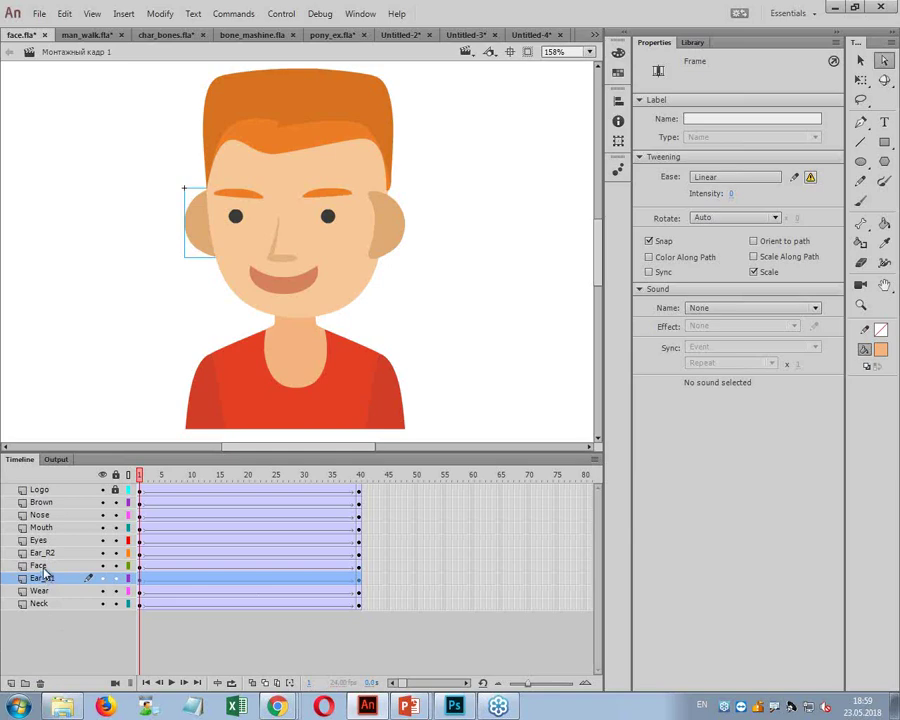
left_click(10, 683)
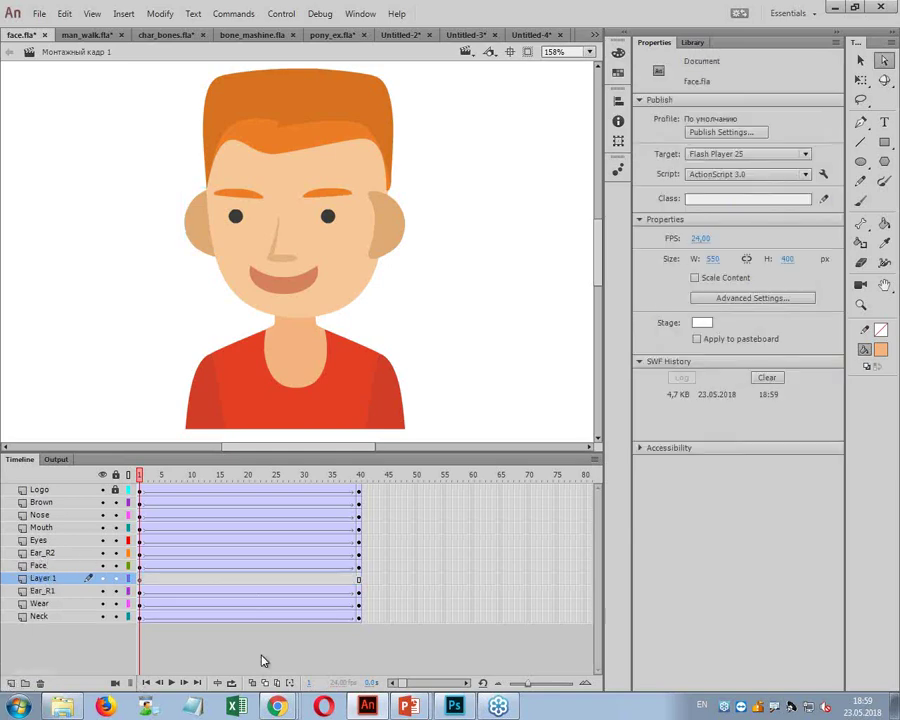
Step: Copy the Ear_R1 keyframe at frame 40 into the new empty layer and place that layer above Face
left_click(359, 591)
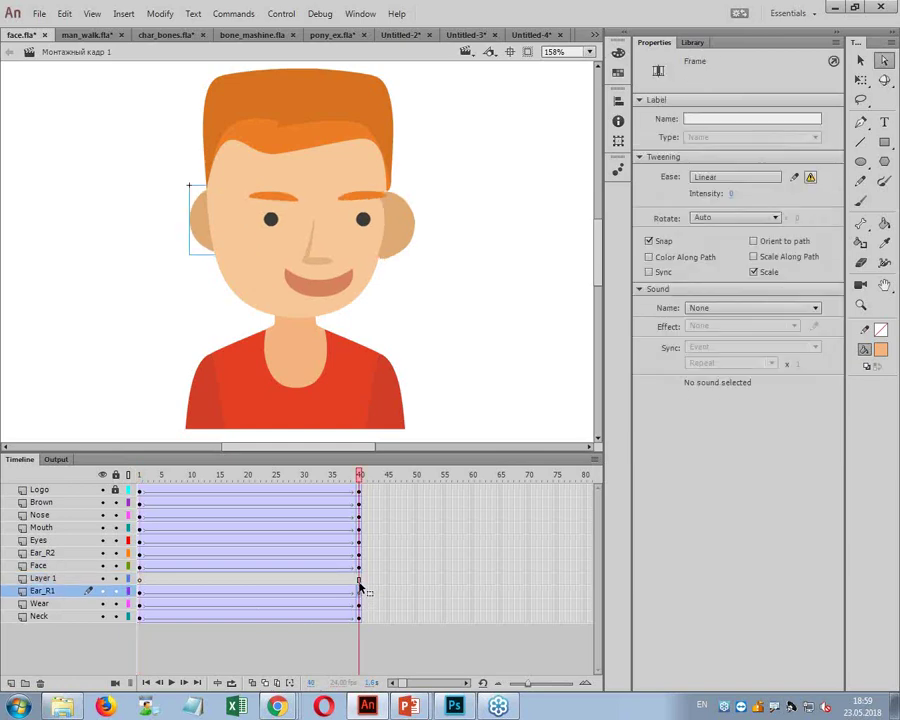
left_click_drag(359, 589, 360, 588)
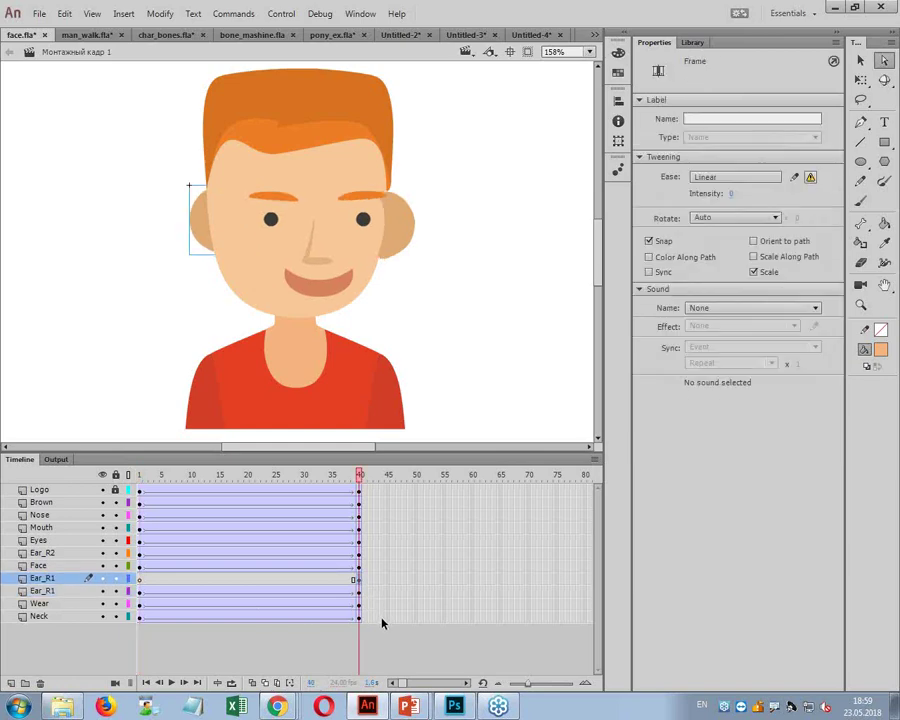
left_click(55, 578)
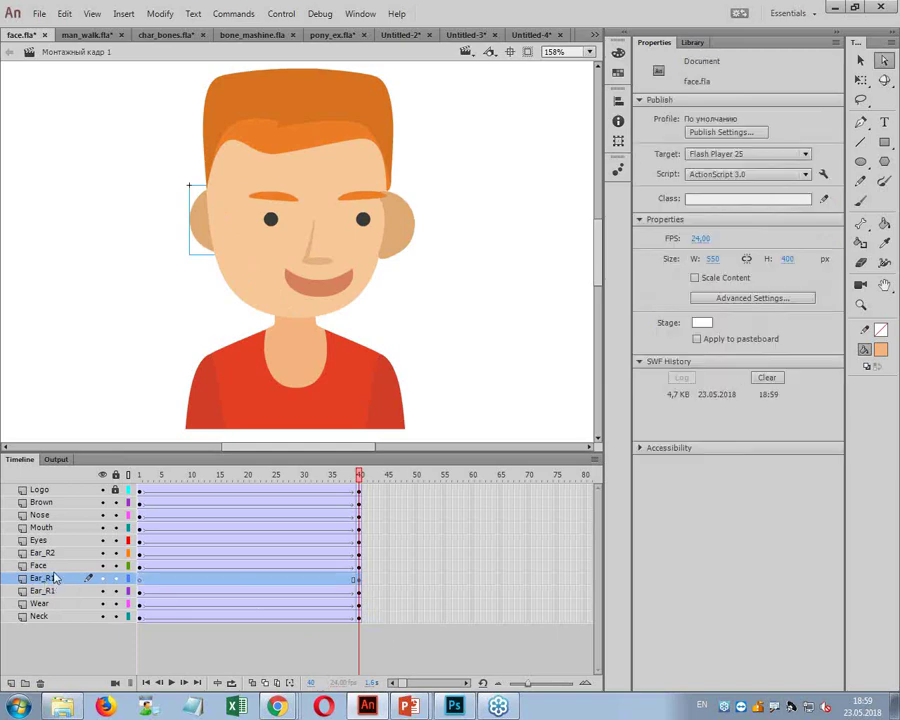
left_click_drag(58, 567, 60, 563)
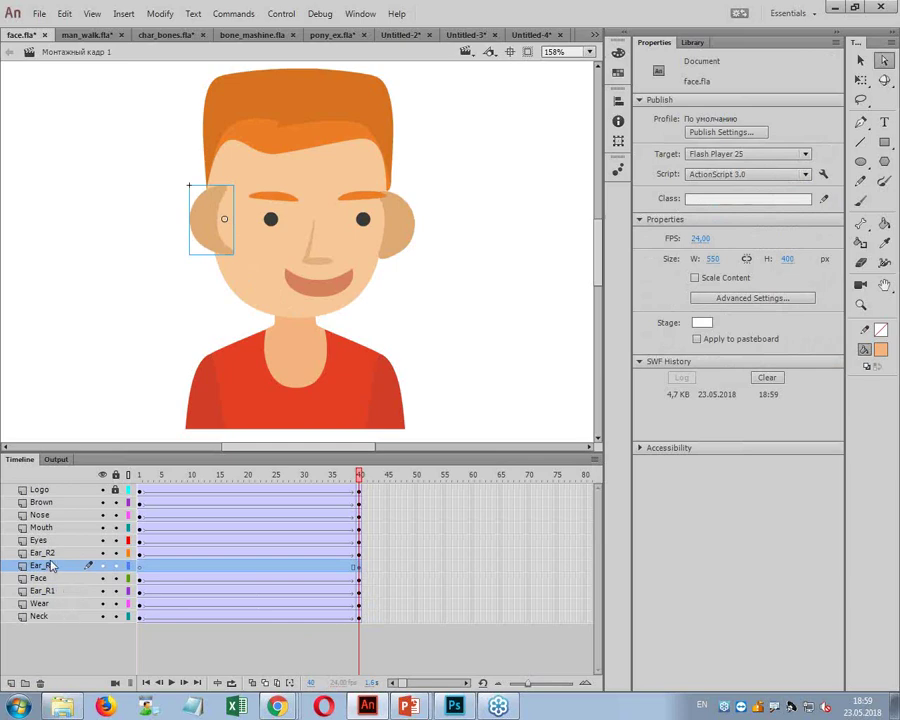
Step: Add a layer above Ear_R2, copy the Ear_R2 keyframe at frame 40 into it, and place it directly below Face
left_click(55, 553)
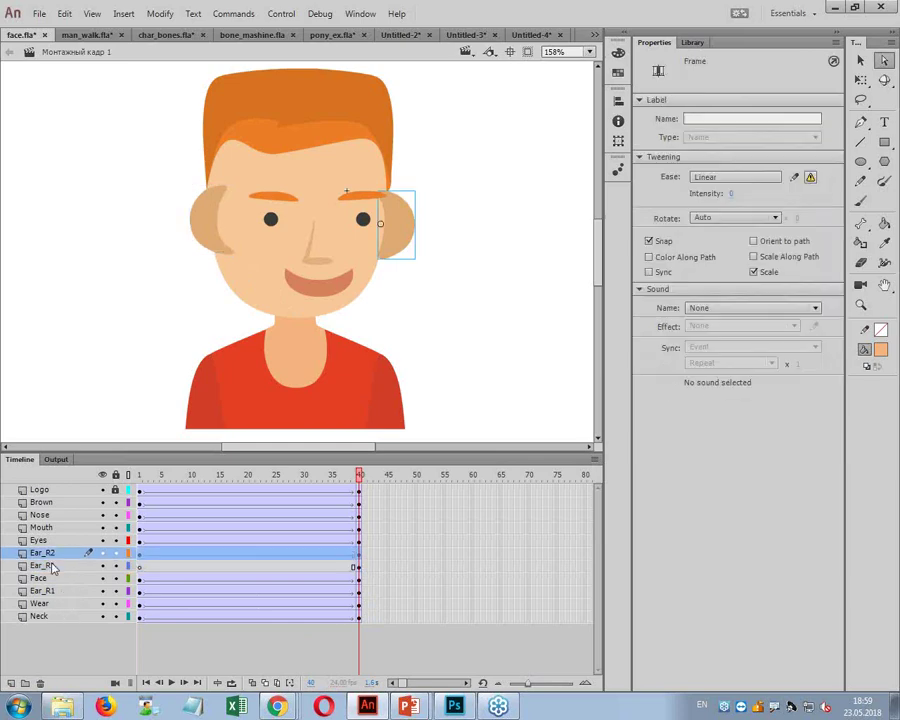
left_click(11, 683)
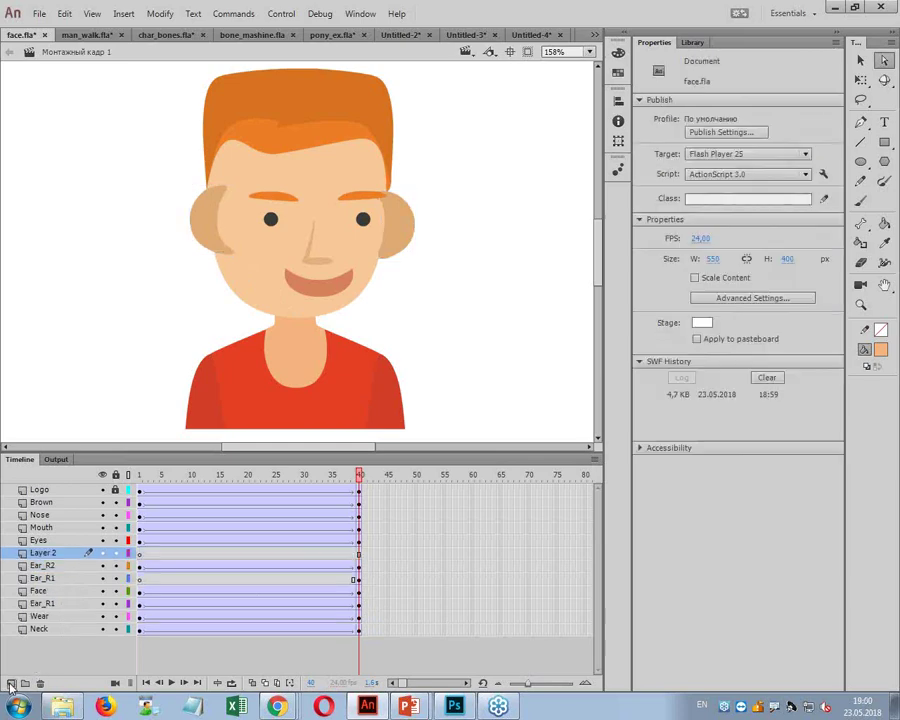
left_click(358, 570)
left_click_drag(358, 571, 358, 556)
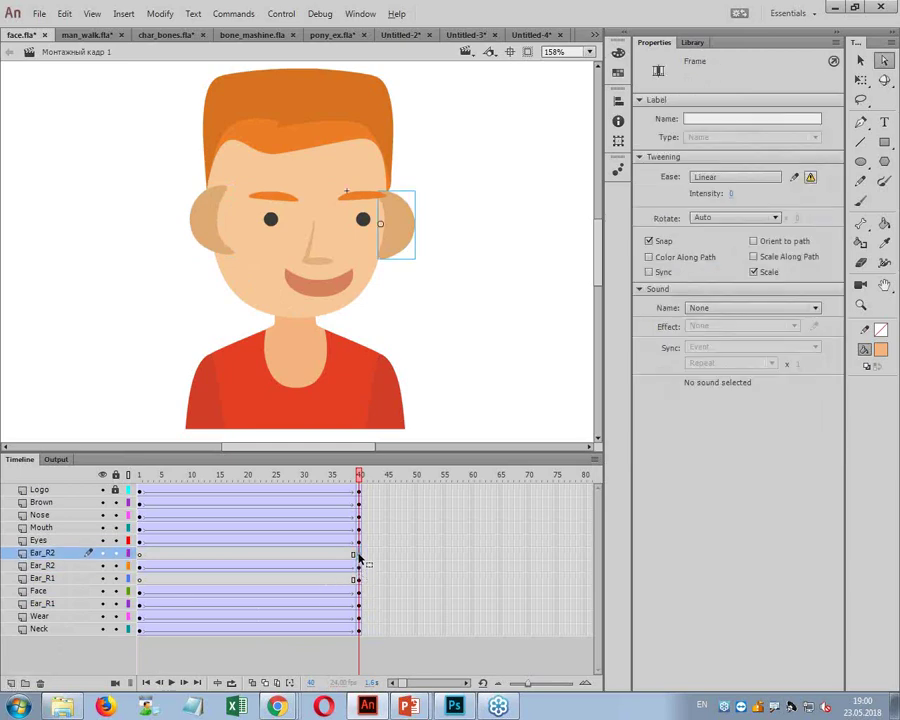
left_click(62, 556)
left_click_drag(62, 595, 62, 598)
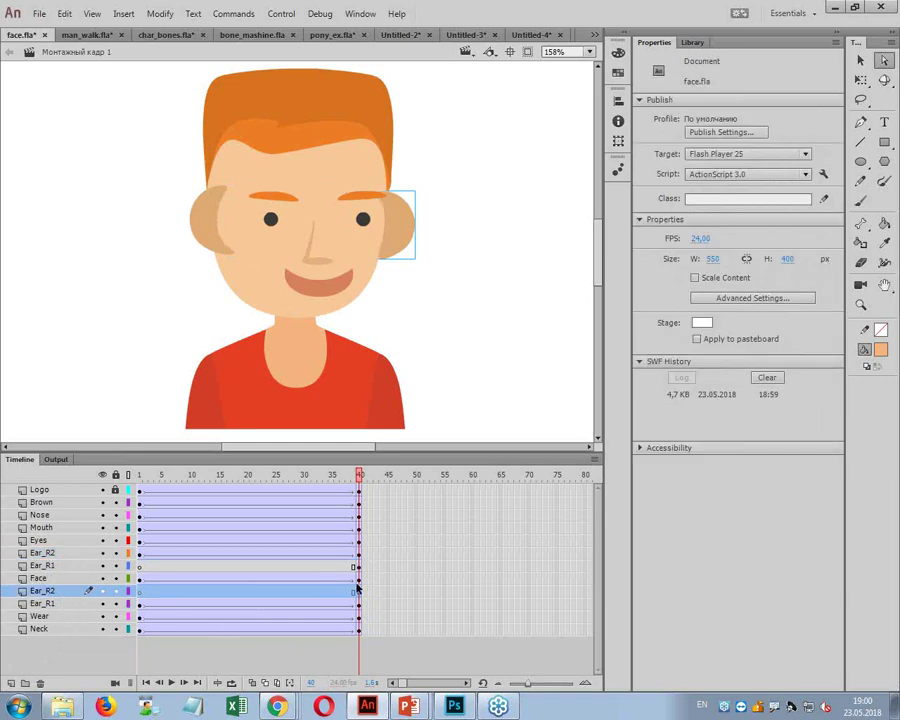
Step: Move the final keyframe of the original Ear_R2 layer to frame 39 and scrub the end of the timeline
left_click(46, 554)
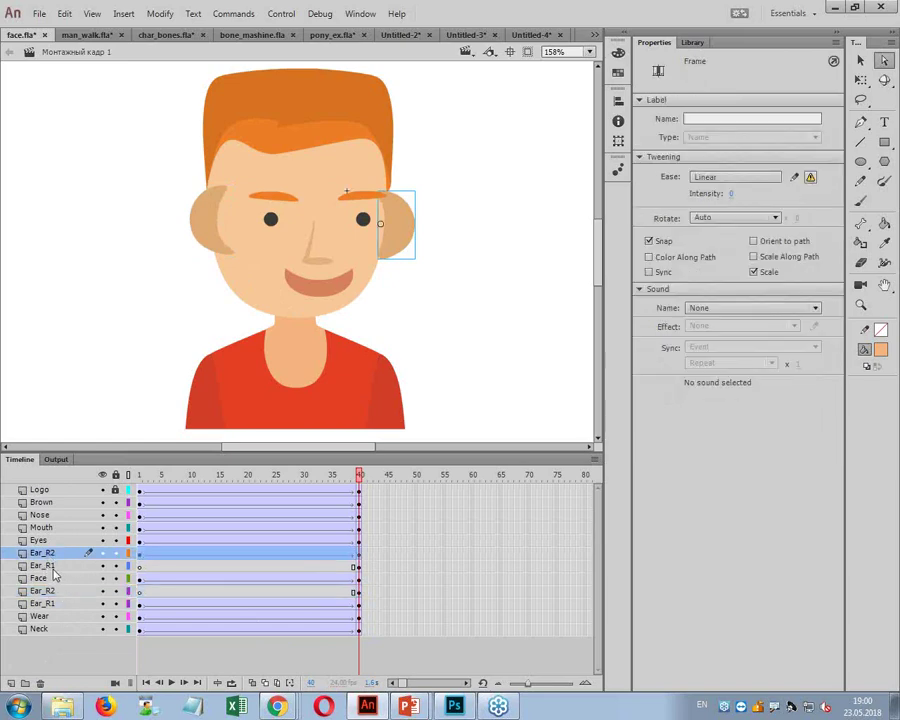
left_click(355, 554)
left_click(358, 558)
left_click(428, 241)
left_click_drag(362, 465, 367, 496)
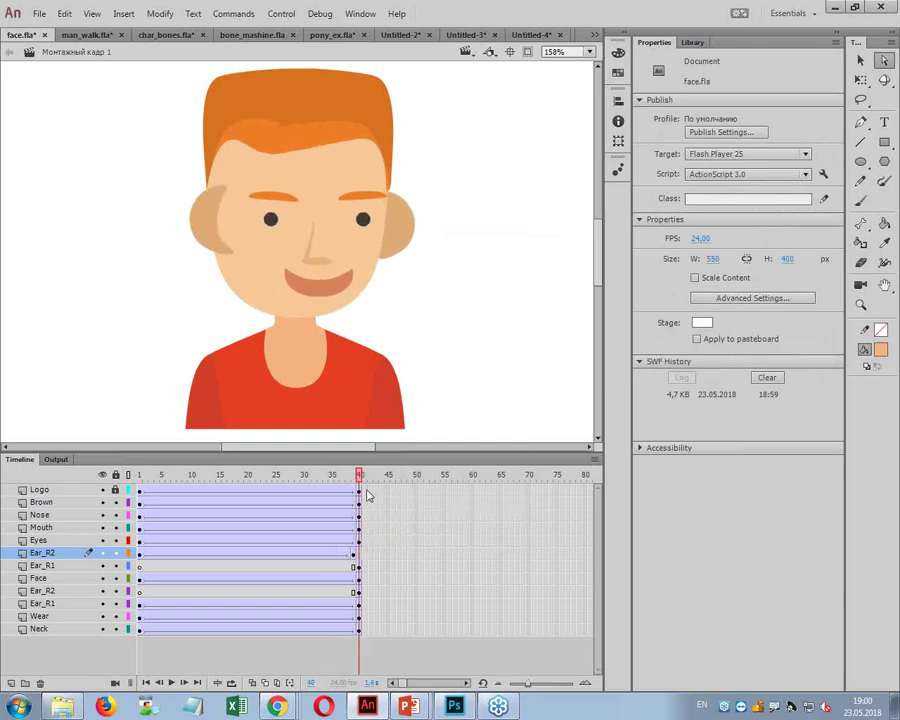
Step: Move the ear in front of the face at frame 40 to about X 176.55, Y 146.35 and scrub the last frames
left_click(210, 225)
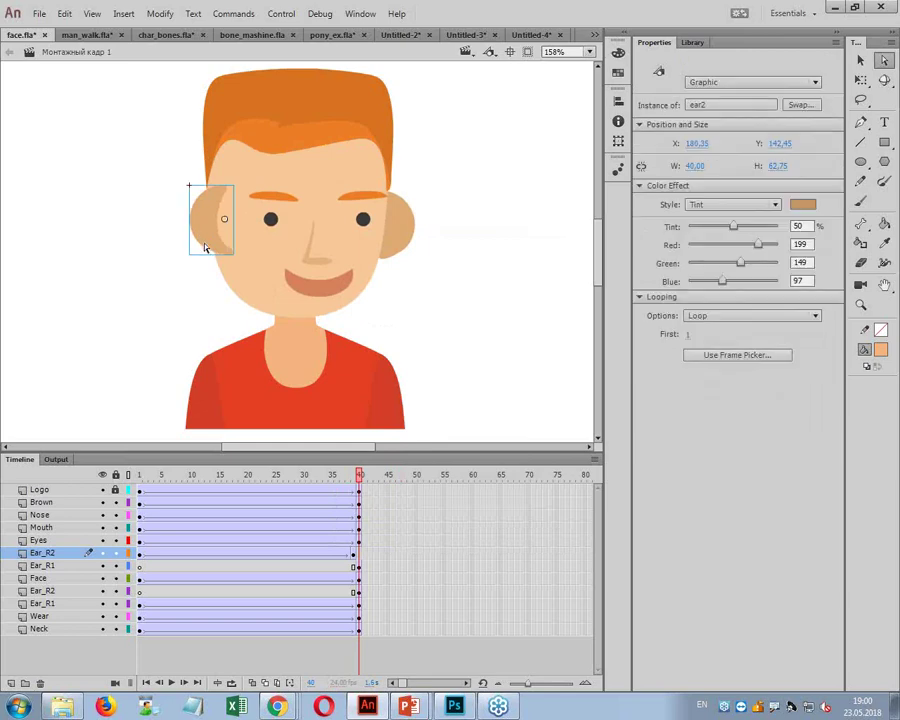
left_click(860, 60)
mouse_move(222, 250)
left_mouse_down()
mouse_move(211, 248)
mouse_move(216, 255)
left_mouse_up()
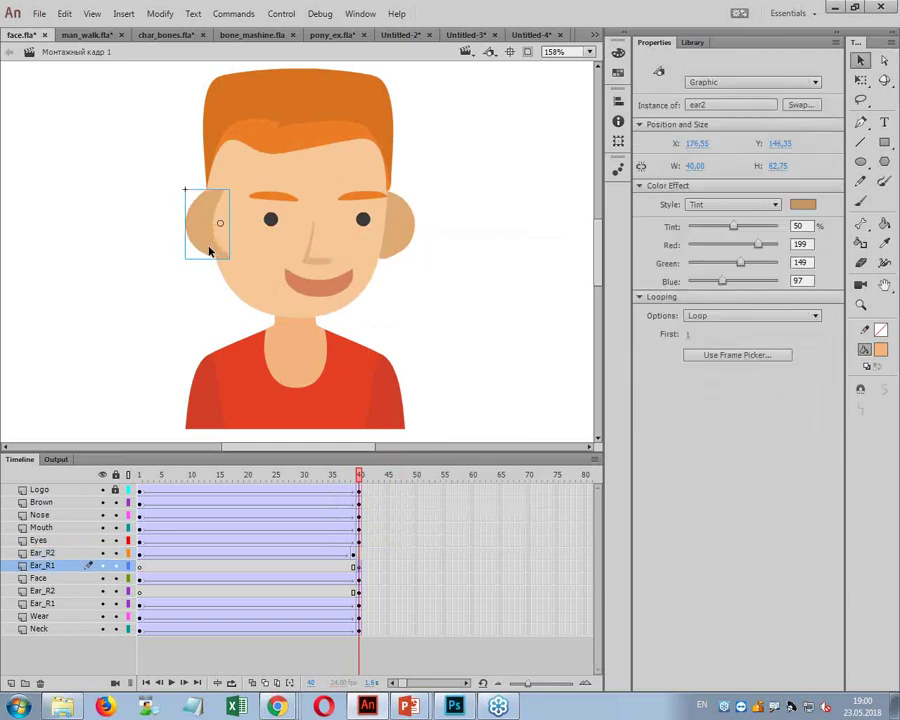
left_click(349, 476)
left_click_drag(351, 483, 362, 510)
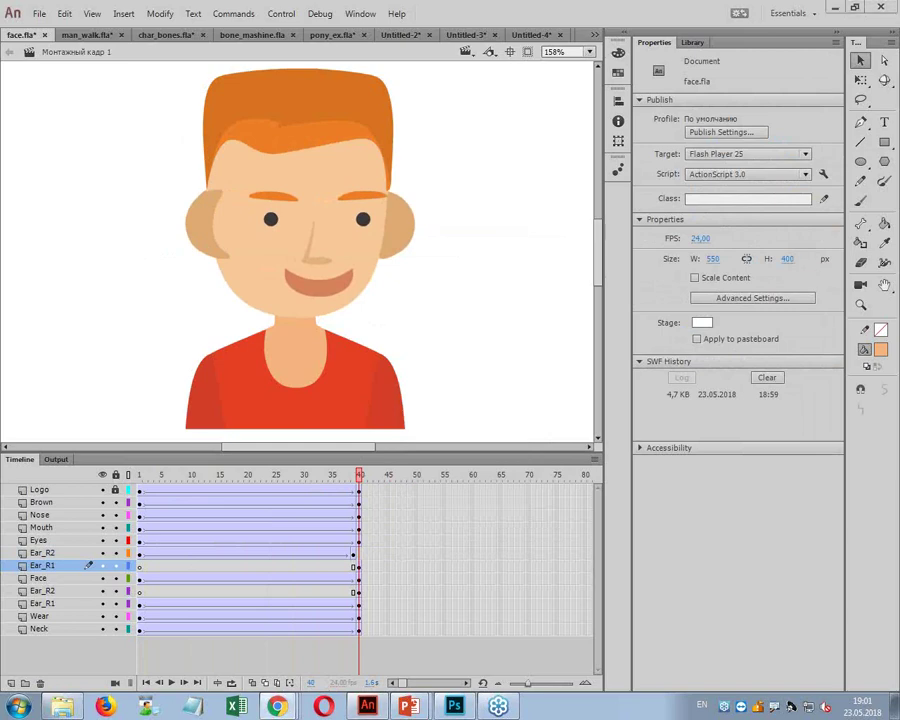
key("alt+shift")
key("alt+shift")
key("alt+shift")
key("alt+shift")
key("alt+shift")
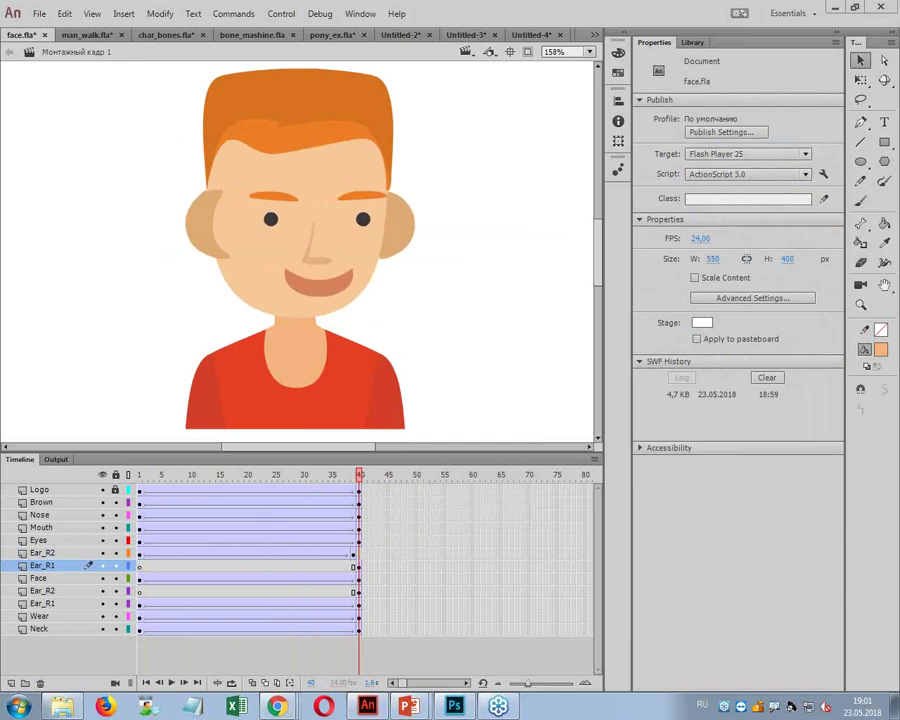
key("alt+shift")
key("alt+shift")
key("alt+shift")
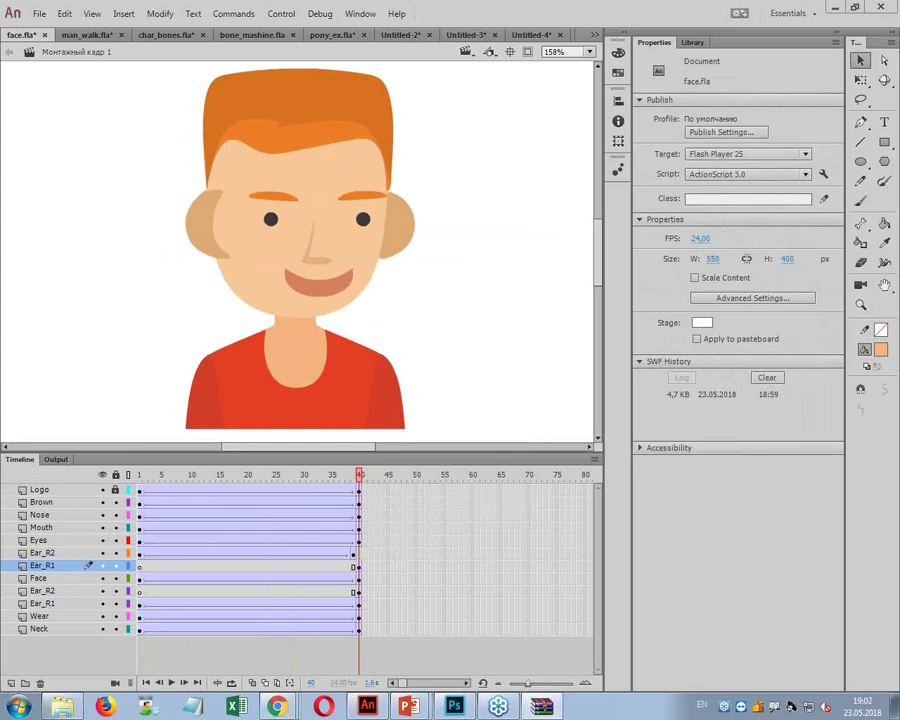
Step: Switch to the AN folder in Windows Explorer and place the Santa Sprites folder in it
key("alt+Tab")
key("alt+Tab")
key("alt+Tab")
key("alt+Tab")
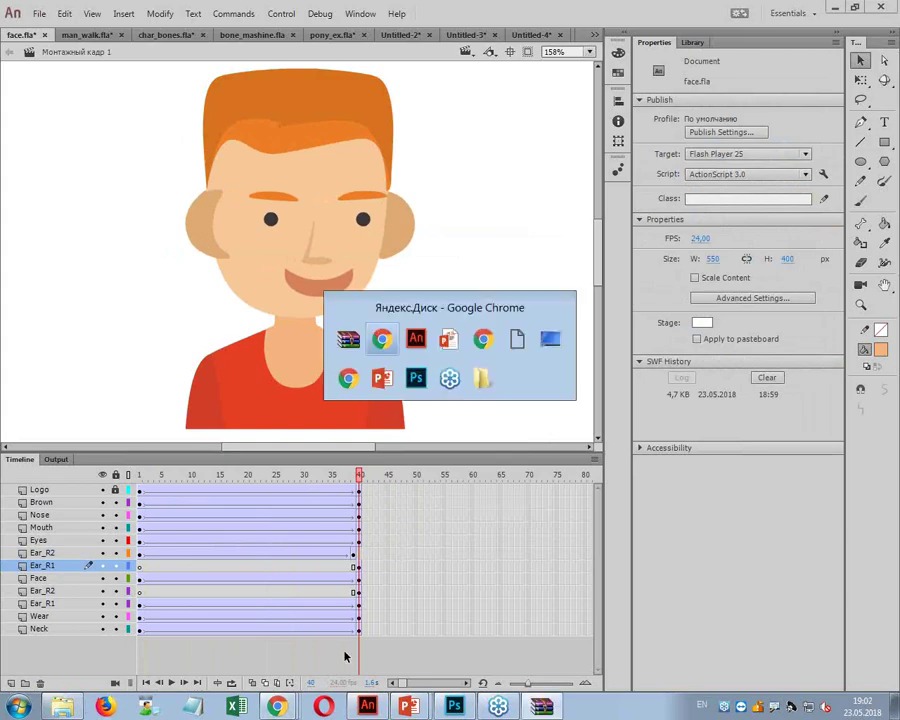
key("alt+Tab")
key("alt+Tab")
key("alt+Tab")
key("alt+Tab")
key("alt+Tab")
key("alt+Tab")
key("alt+Tab")
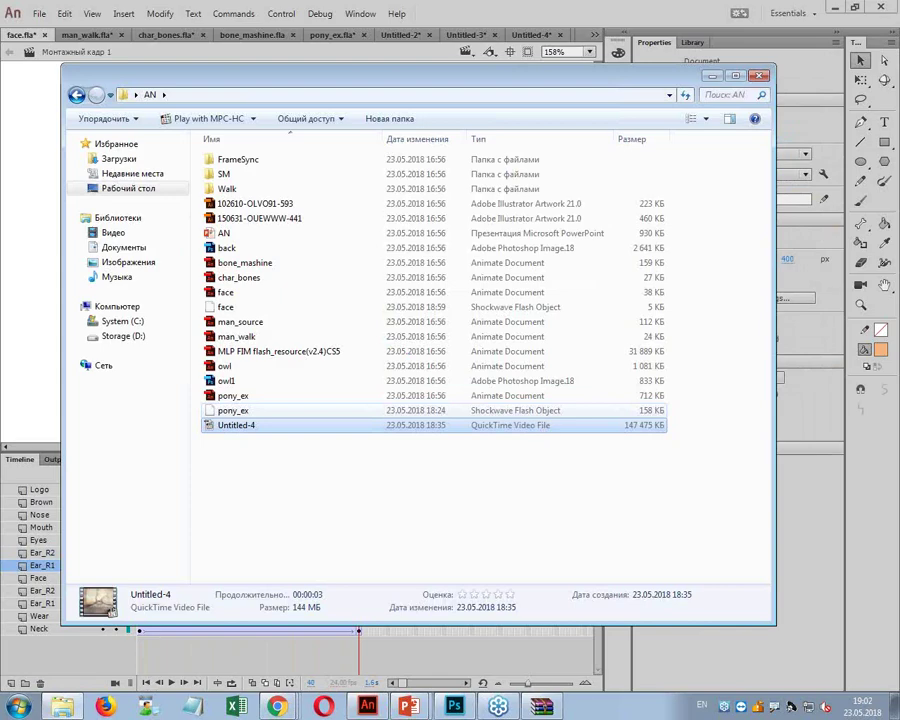
left_click_drag(365, 571, 275, 525)
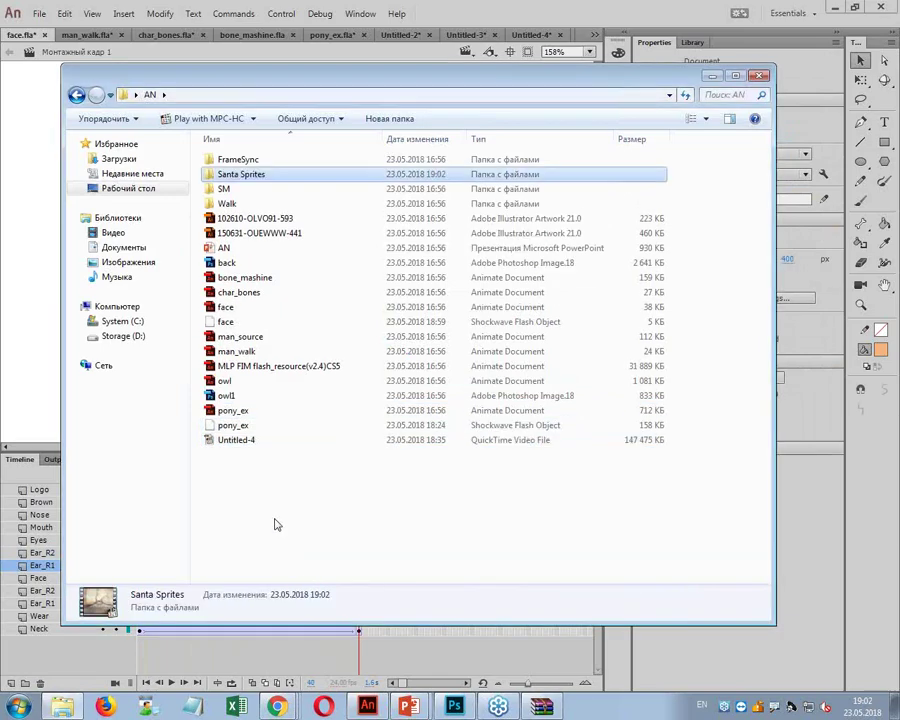
Step: Open the Santa Sprites folder, examine its walk-cycle images, and return to Animate
double_click(231, 178)
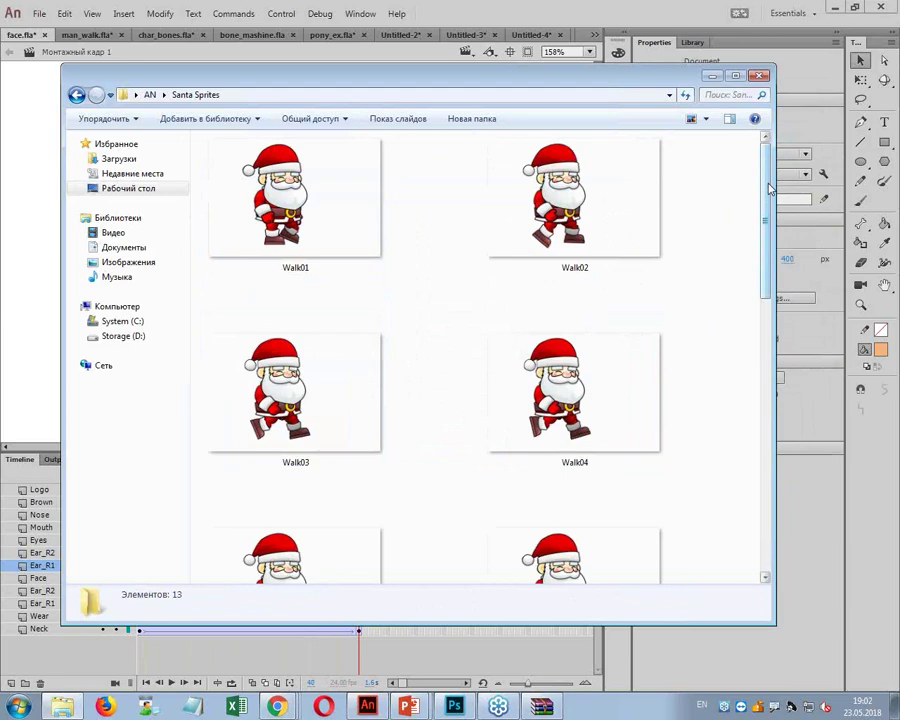
mouse_move(768, 195)
left_mouse_down()
mouse_move(763, 382)
mouse_move(759, 358)
mouse_move(748, 430)
mouse_move(761, 503)
mouse_move(761, 201)
left_mouse_up()
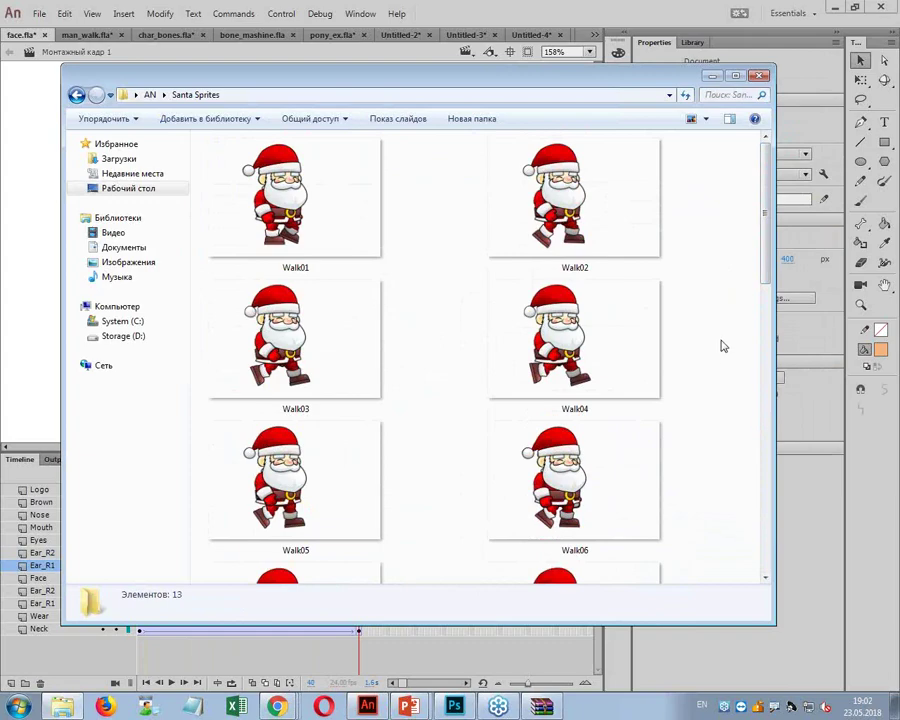
left_click(540, 58)
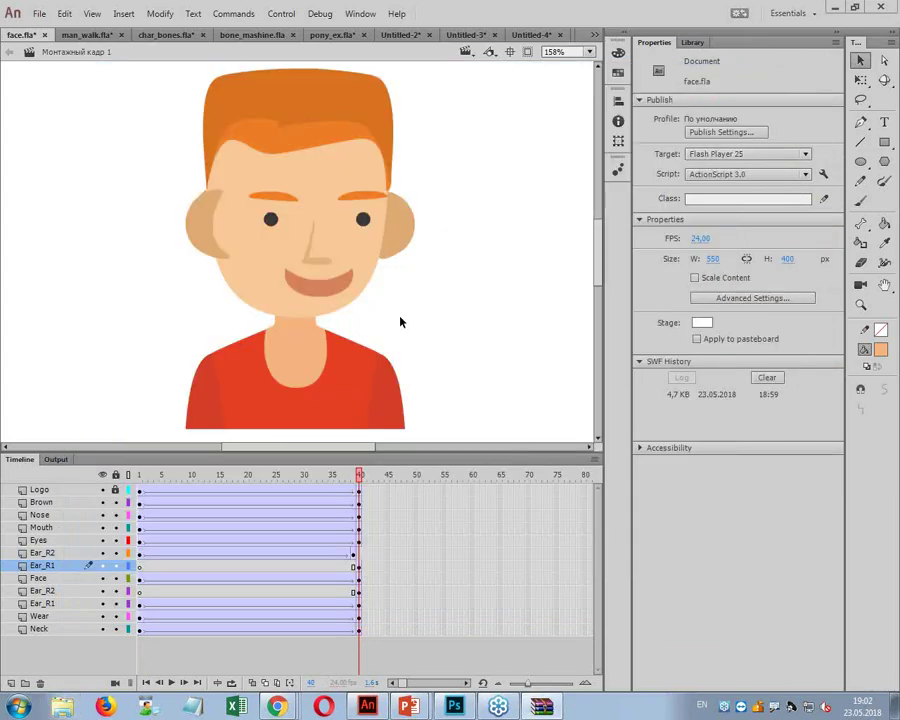
Step: Create a new document with the default settings
left_click(397, 13)
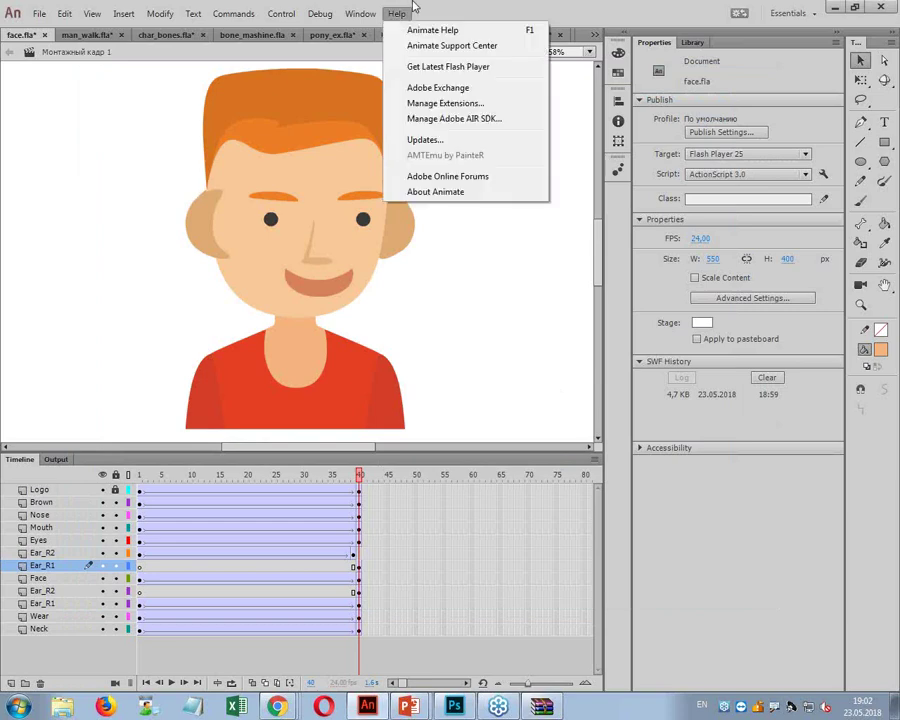
left_click(465, 7)
key("ctrl+n")
key("Return")
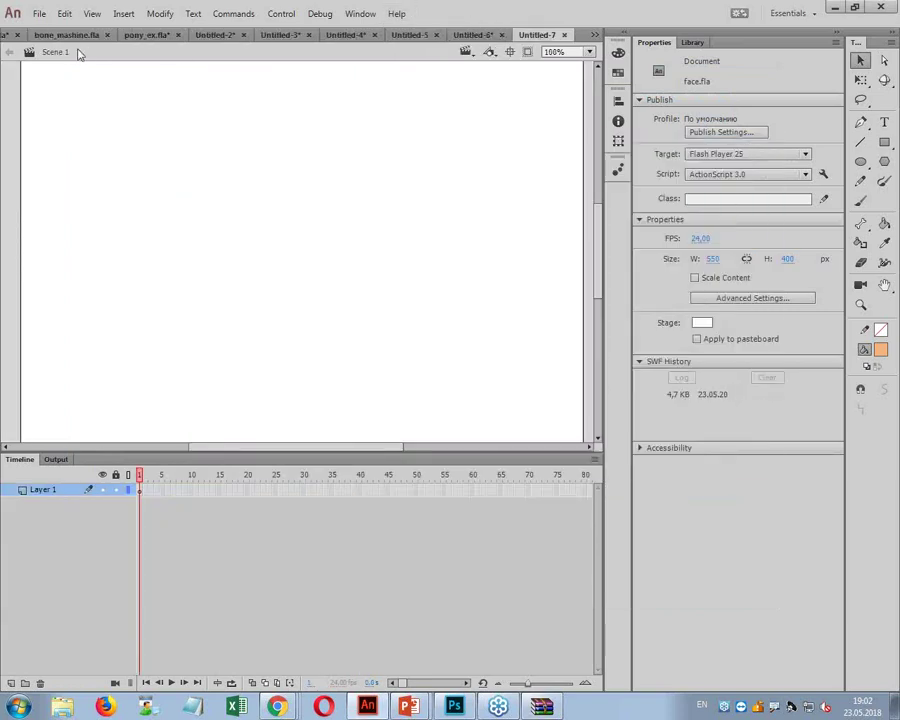
Step: Import the complete Santa walk image sequence starting with Walk01 to the stage and play it from frame 1
left_click(562, 52)
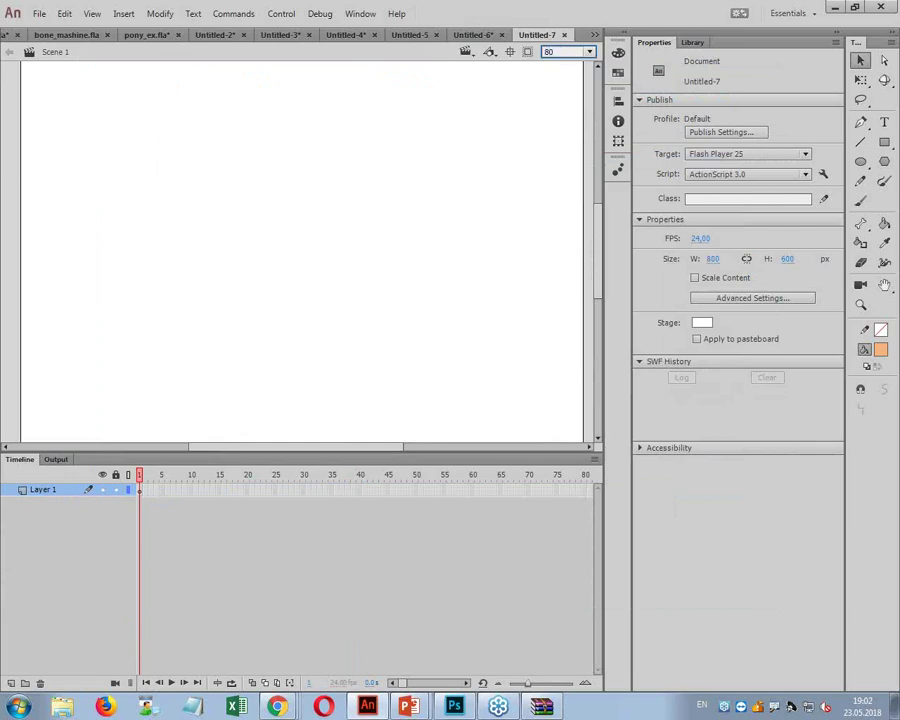
type("80")
key("Return")
left_click(38, 18)
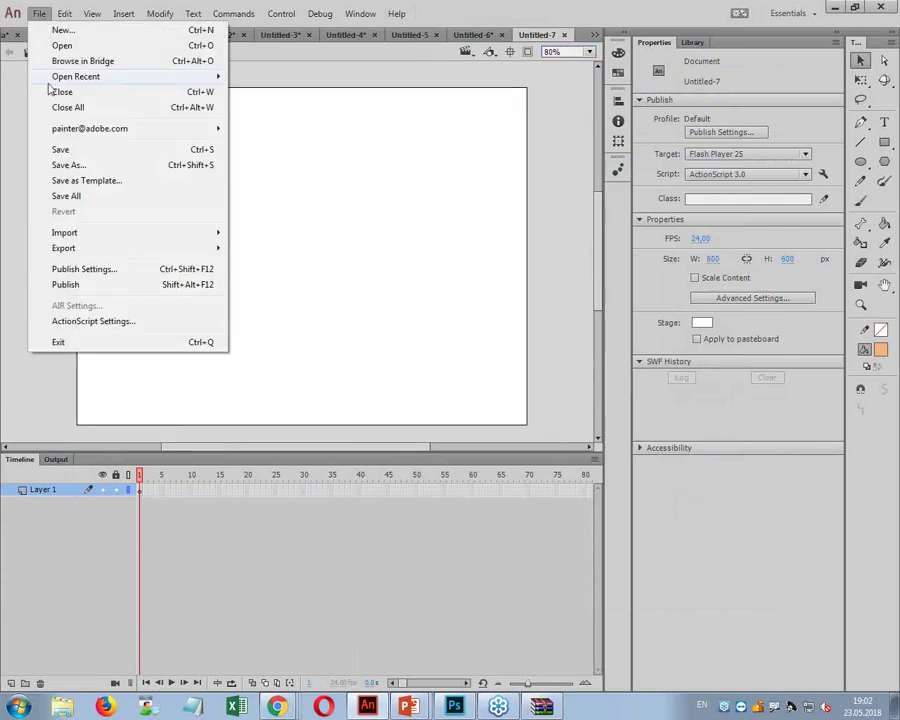
mouse_move(187, 240)
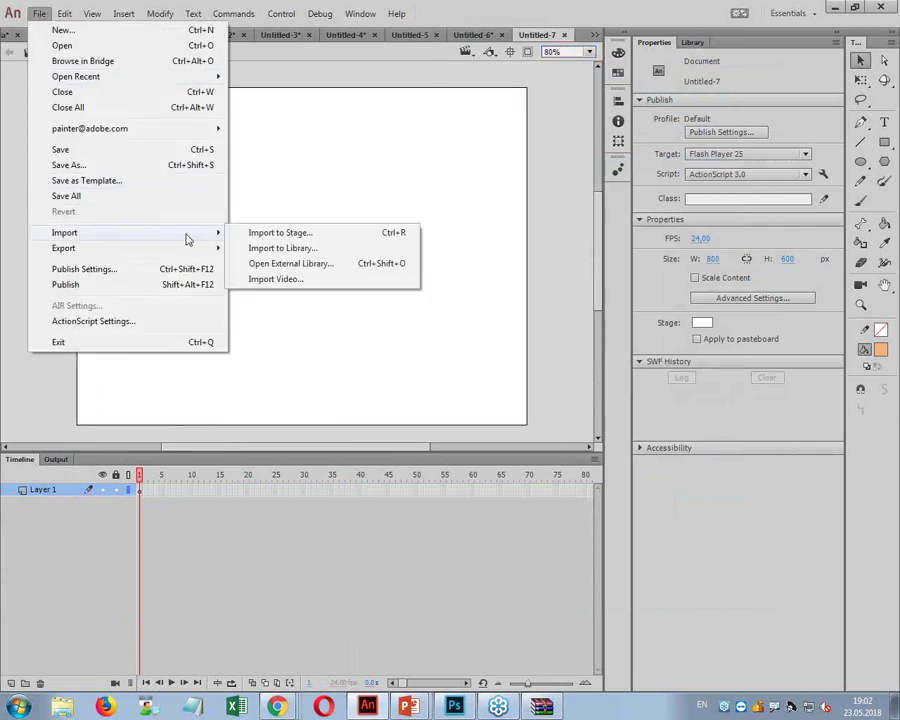
left_click(272, 234)
double_click(168, 111)
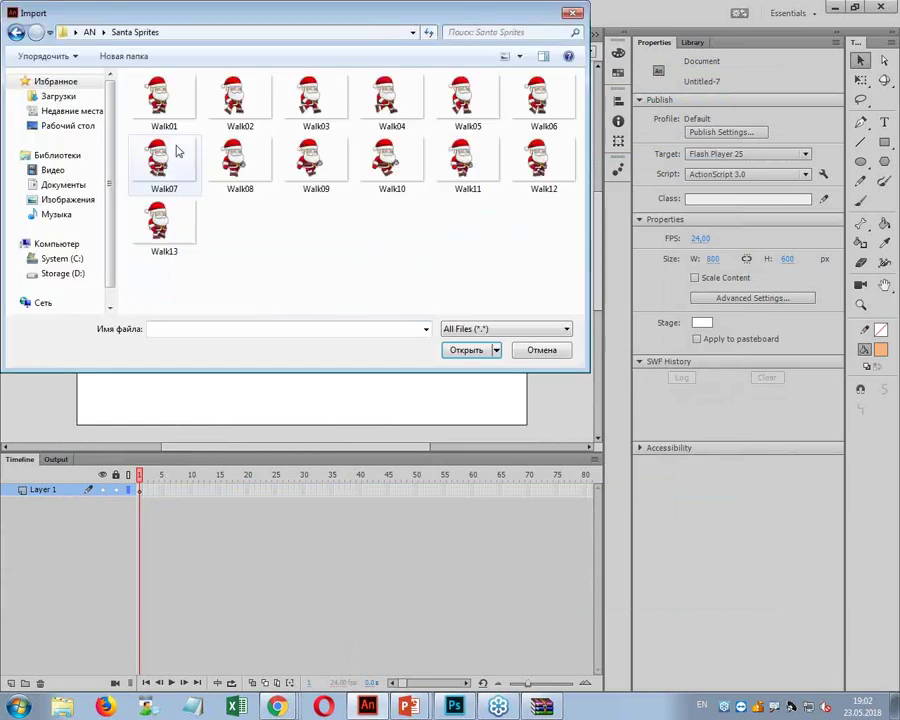
left_click(466, 349)
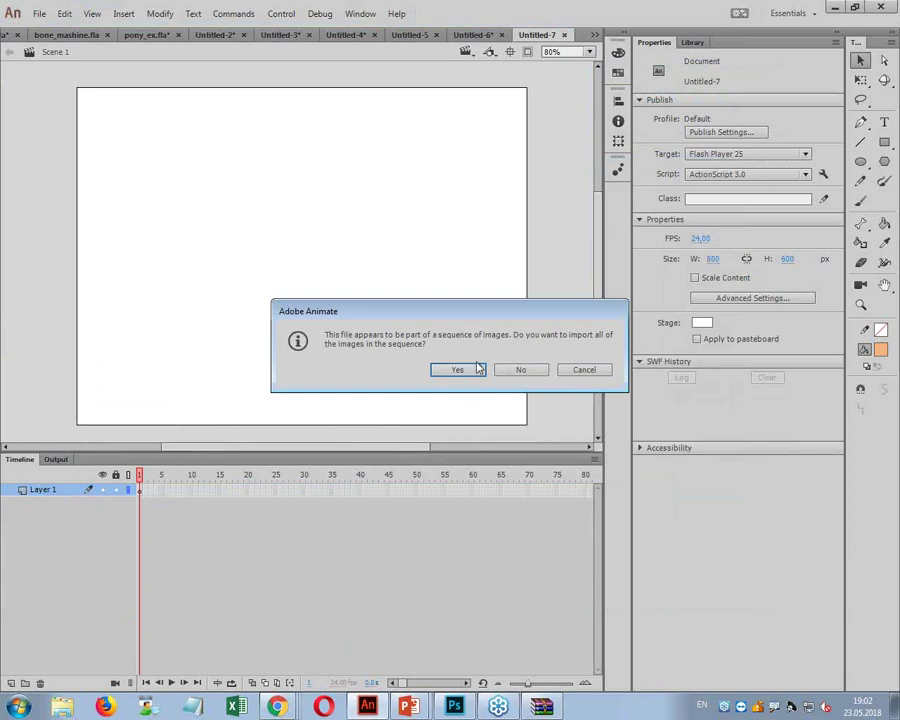
left_click(464, 371)
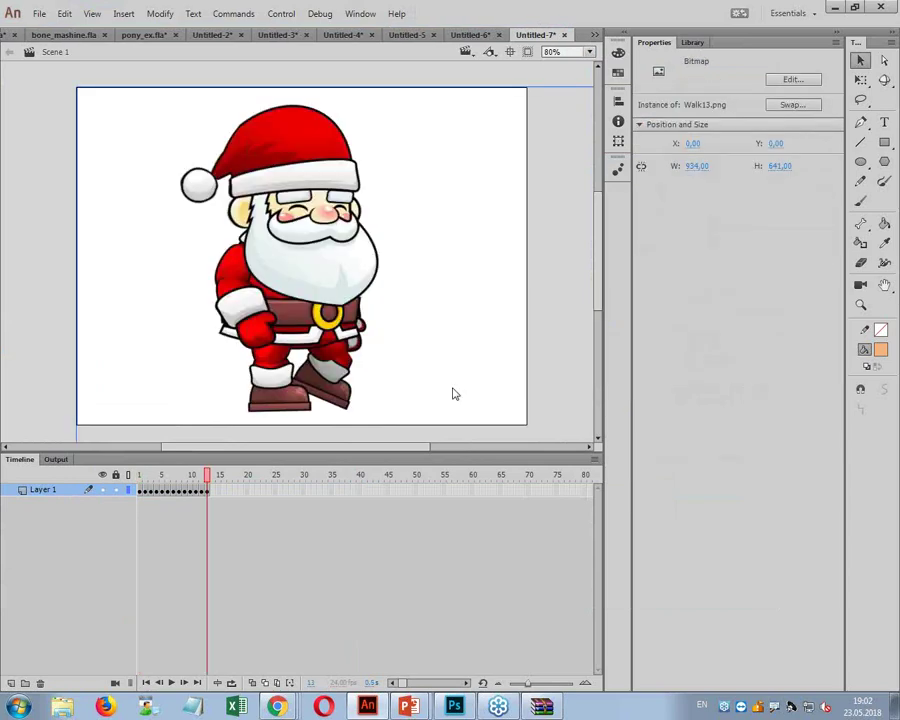
left_click_drag(203, 492, 138, 480)
key("Return")
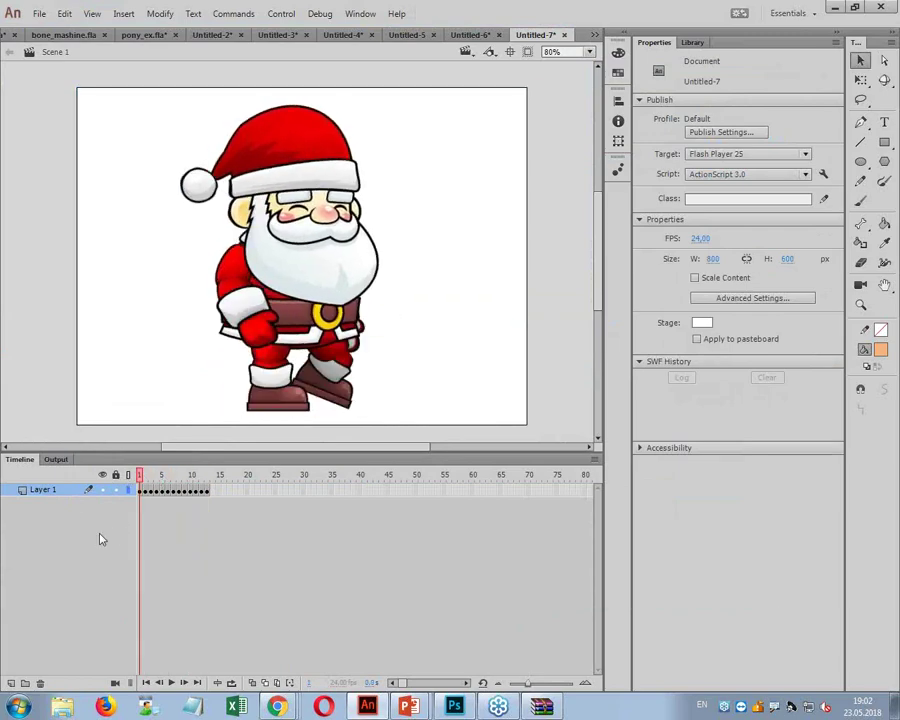
Step: Copy Layer 1 containing the Santa walk frames
left_click(44, 489)
right_click(44, 489)
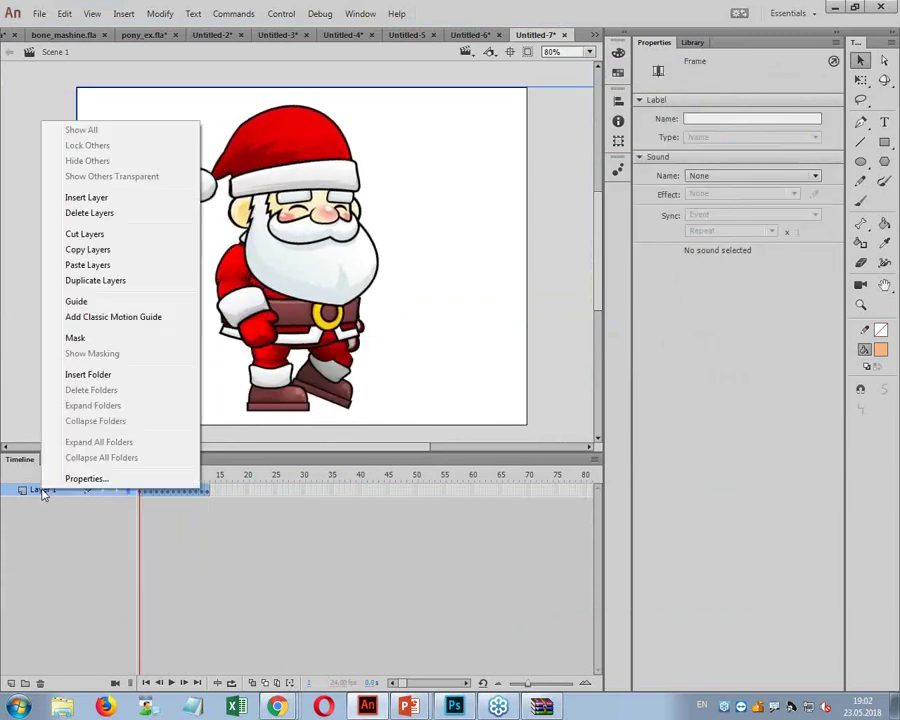
left_click(132, 250)
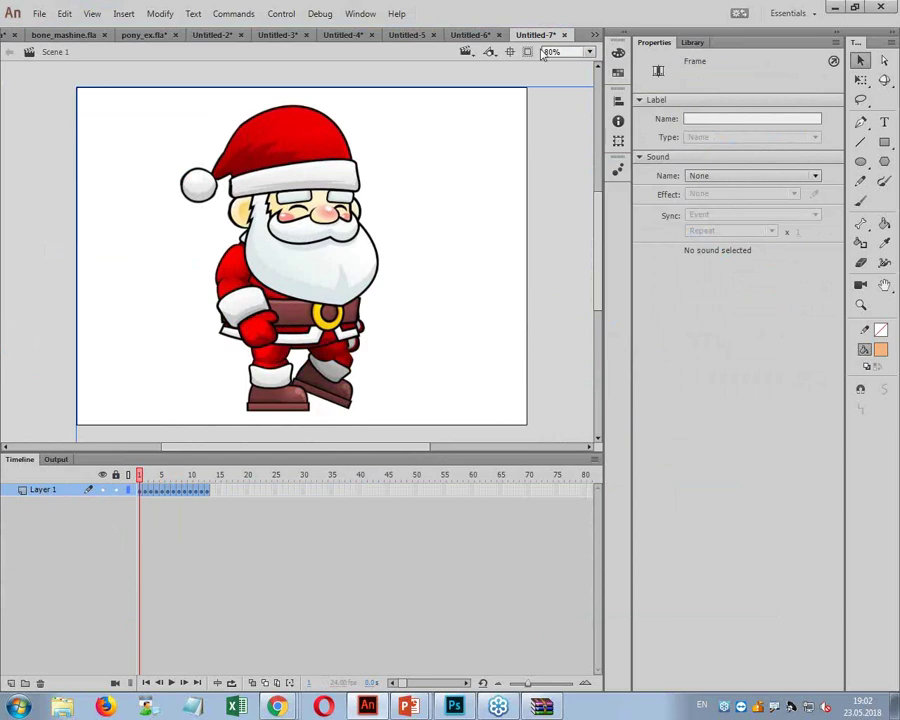
Step: Switch to the Untitled-4 forest document and create a new movie clip symbol named sm
left_click(408, 38)
left_click(367, 40)
left_click(500, 370)
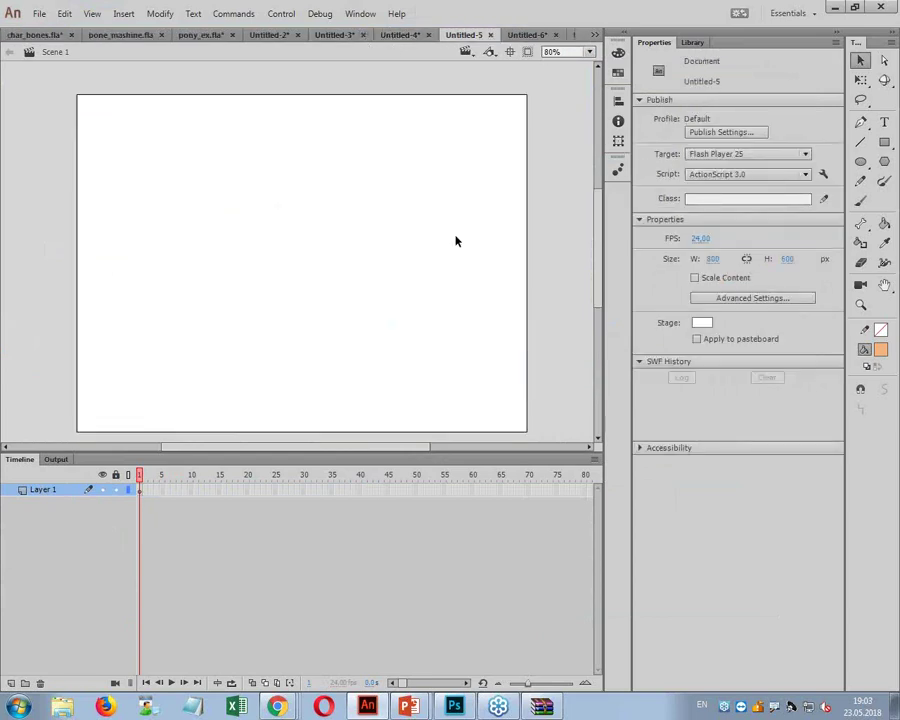
left_click(392, 36)
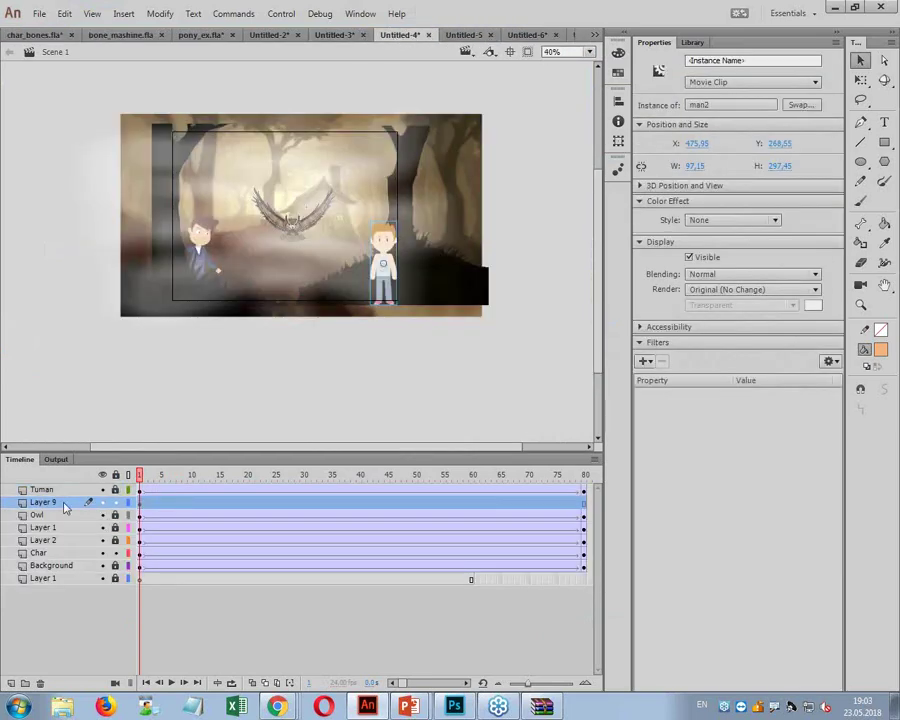
left_click(123, 13)
left_click(134, 31)
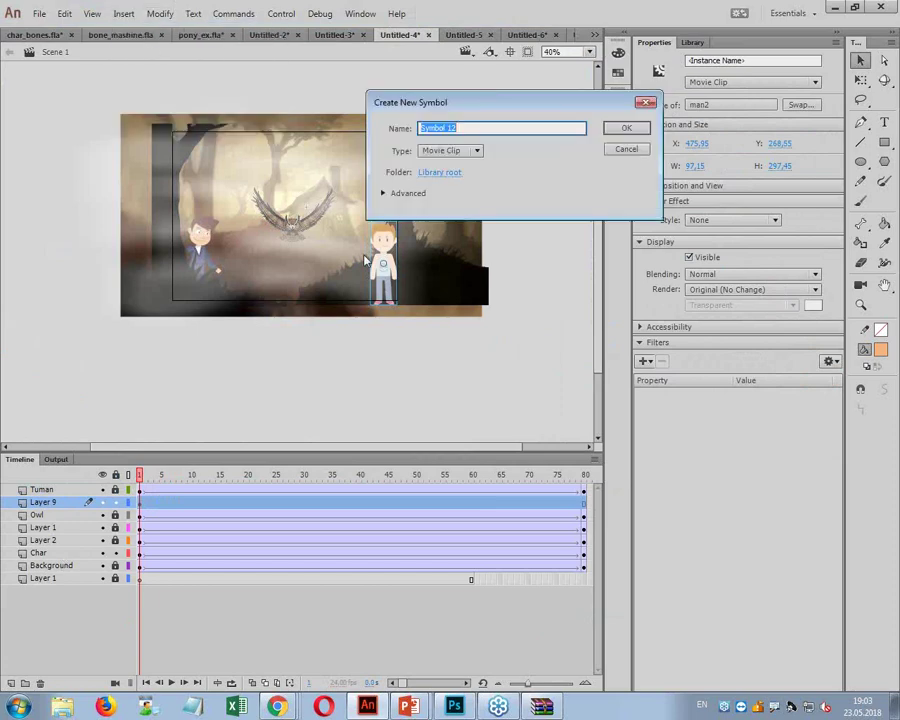
type("arm")
key("Return")
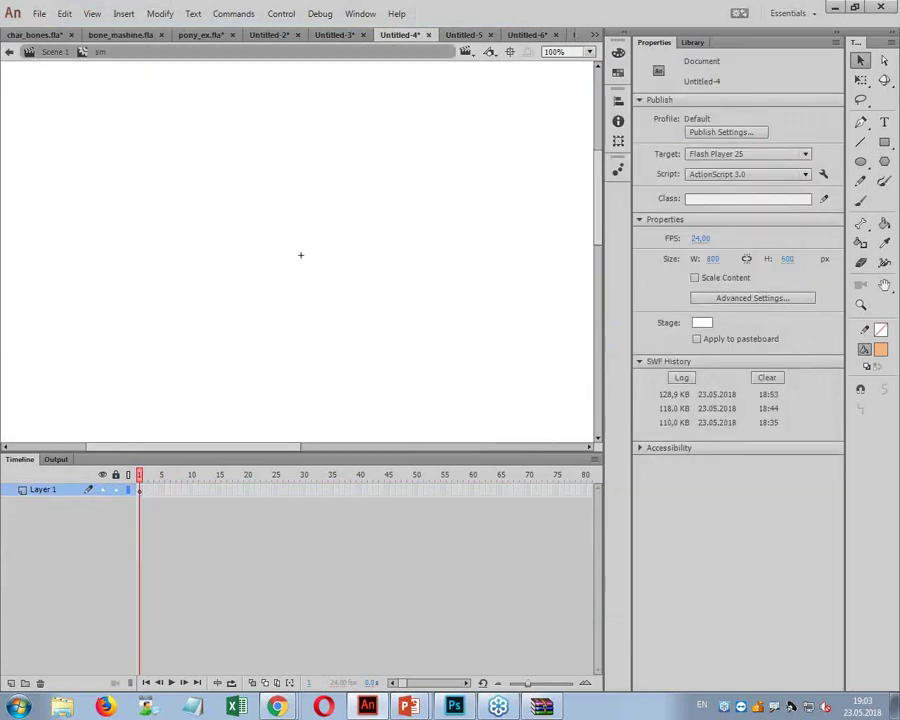
Step: Paste the copied Santa walk layer into the sm symbol and return to Scene 1
right_click(50, 492)
left_click(109, 268)
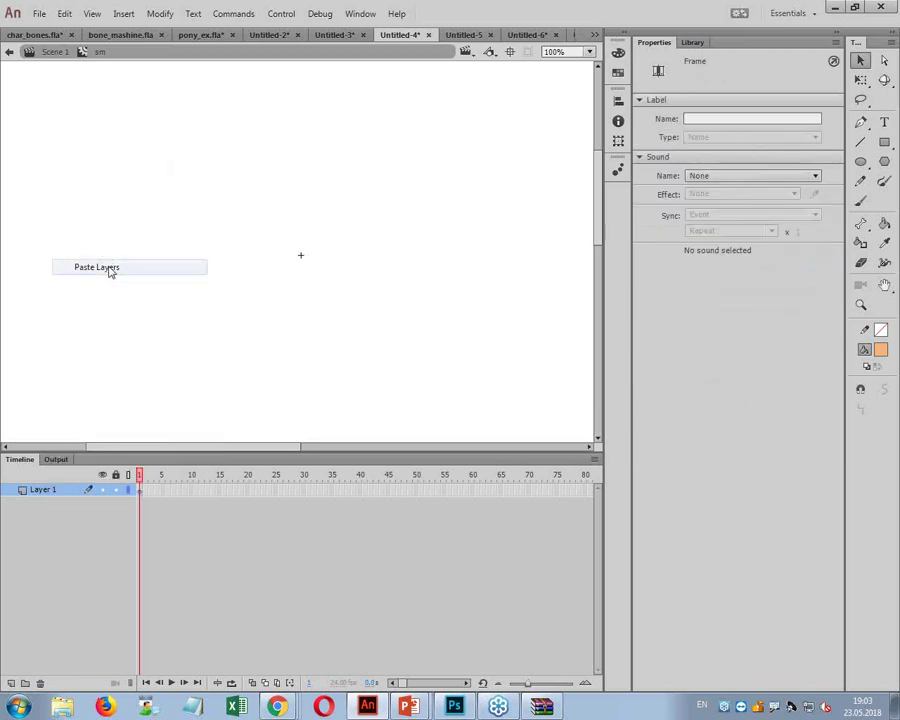
left_click(49, 52)
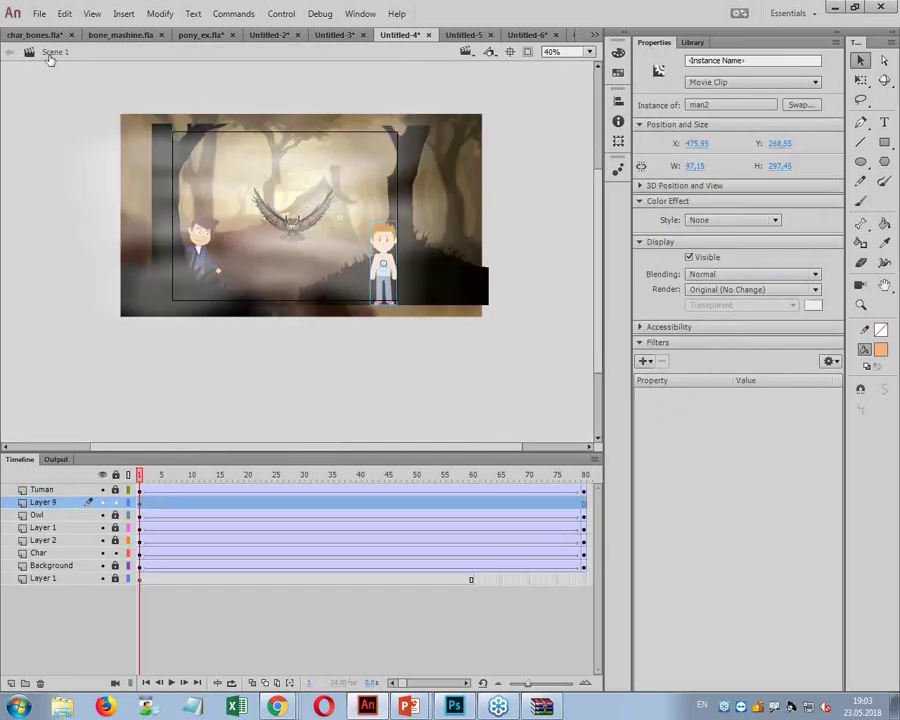
Step: Place an instance of the sm symbol on Layer 9, in the middle of the forest scene
left_click(42, 553)
left_click(45, 502)
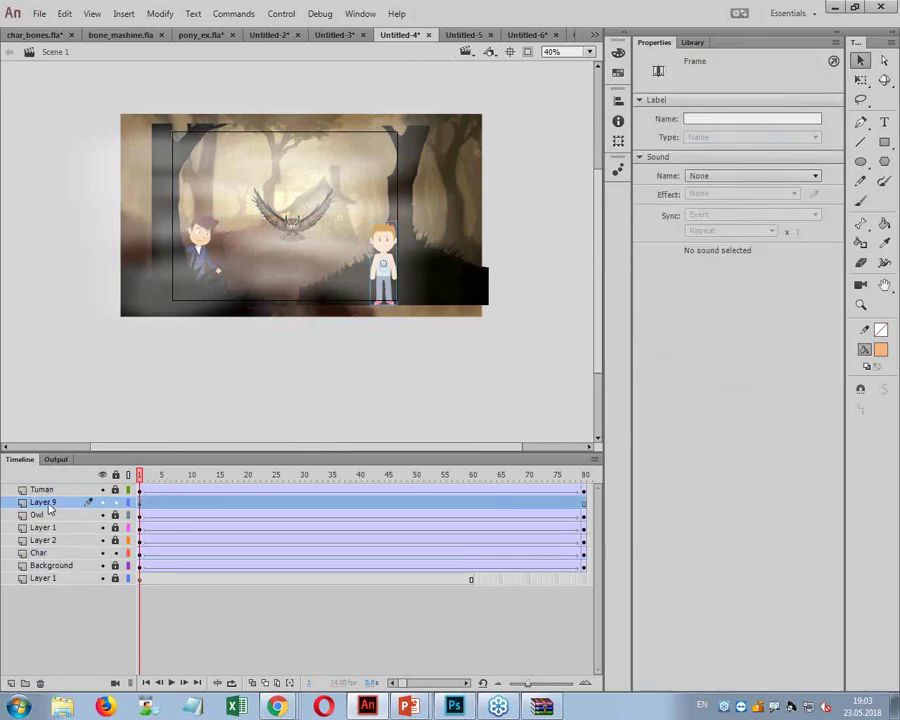
left_click(690, 42)
left_click_drag(725, 110, 290, 267)
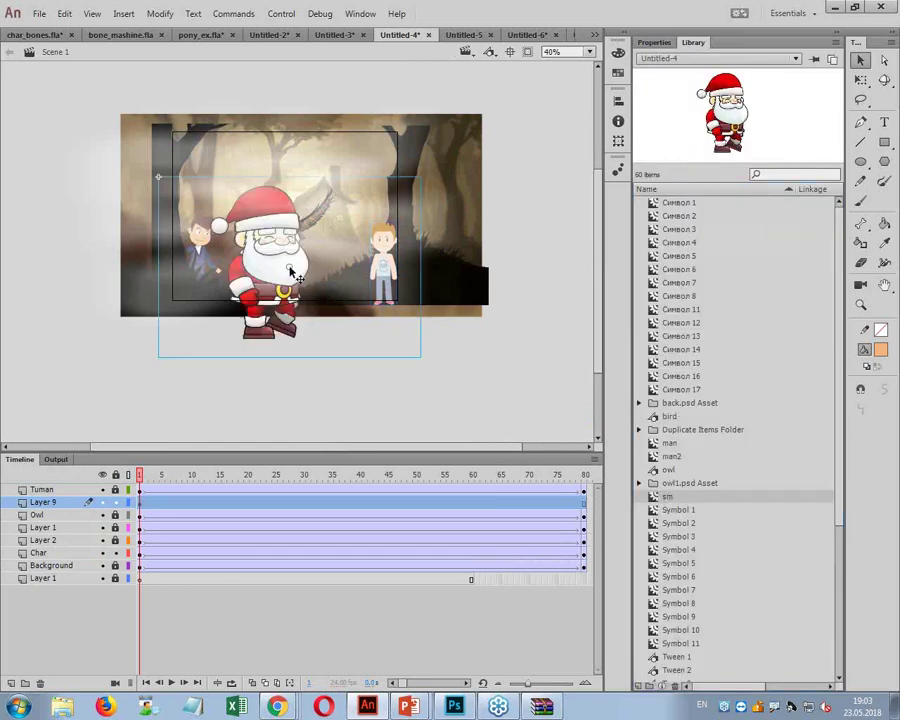
Step: Scale the Santa instance to about half size and move it over the dark-haired character beside the forest's left tree
key("q")
left_click_drag(411, 185, 368, 224)
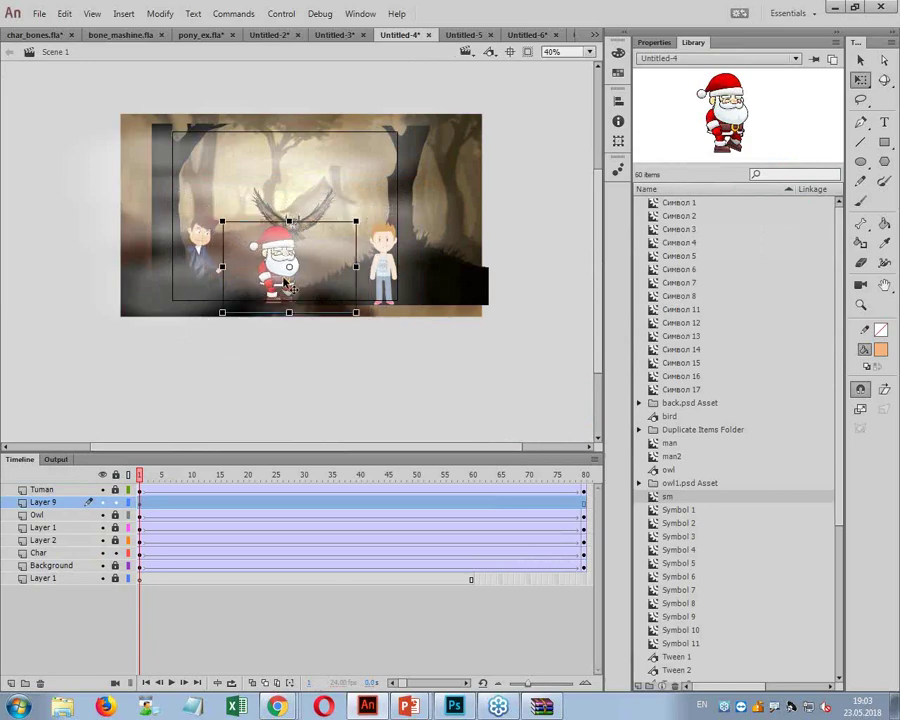
left_click_drag(286, 282, 205, 283)
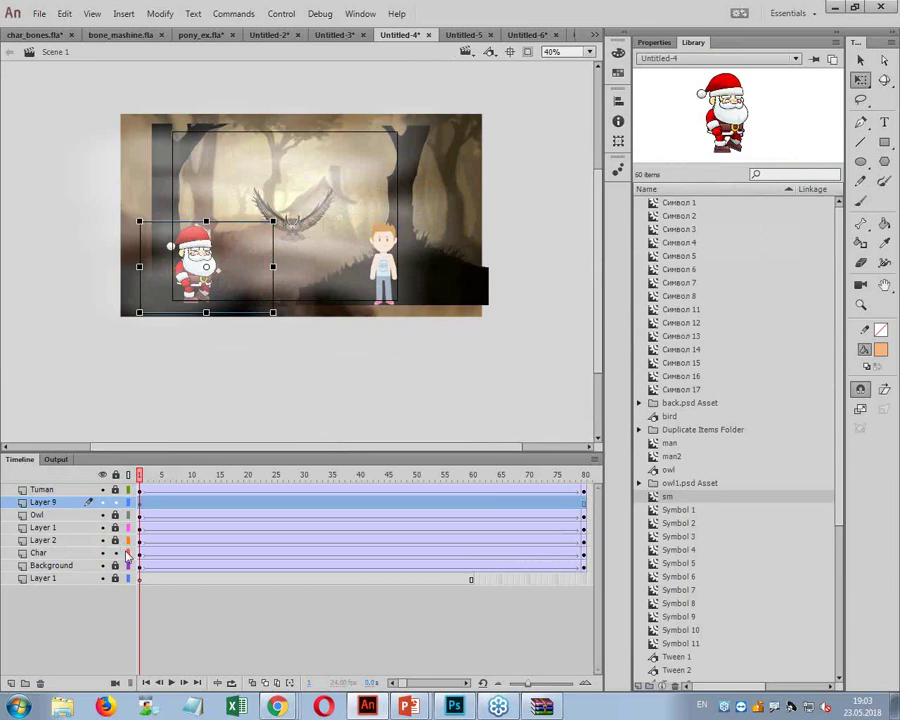
Step: Transfer Santa from Layer 9 to a new layer directly above it, keeping the same position
key("Delete")
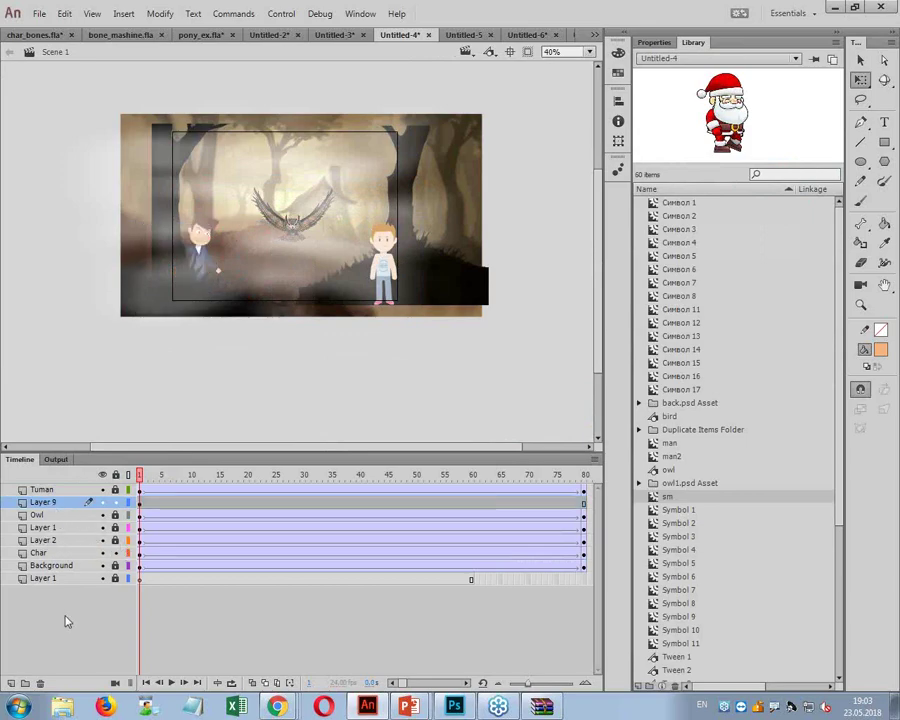
left_click(10, 683)
key("ctrl+shift+v")
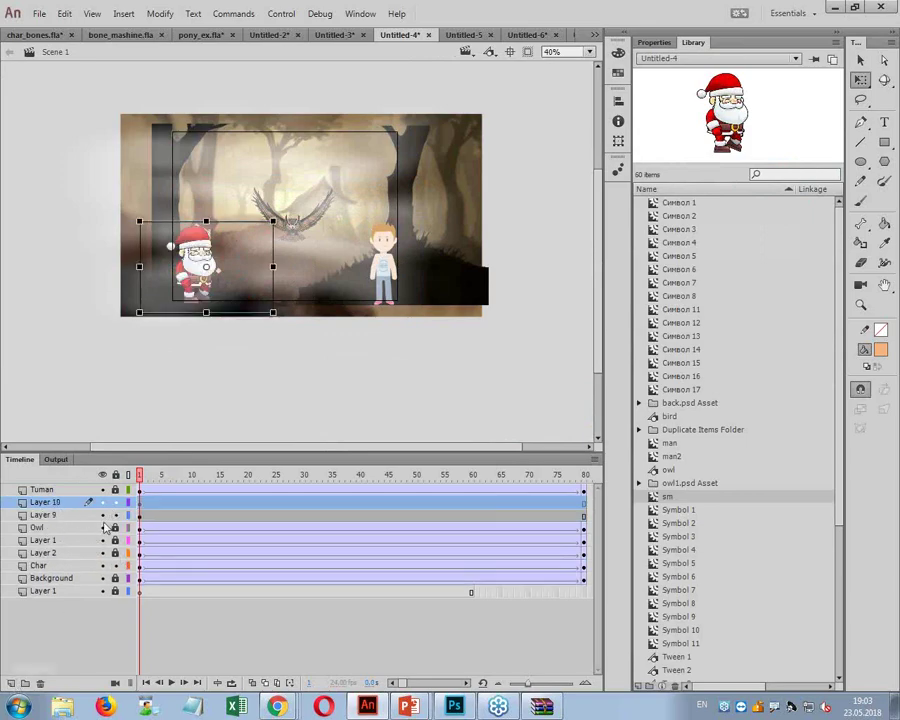
Step: Create a classic tween on Layer 10 that carries Santa across to the blond boy by frame 80, and test the movie
right_click(141, 502)
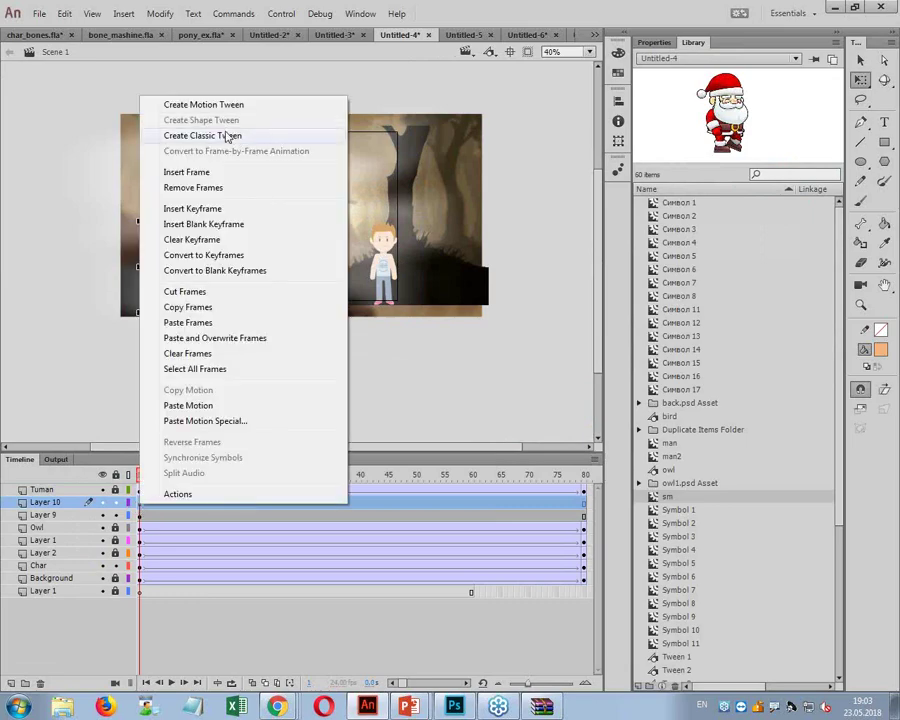
left_click(236, 136)
left_click(303, 474)
left_click_drag(366, 490, 584, 490)
left_click(586, 503)
left_click_drag(198, 278, 349, 278)
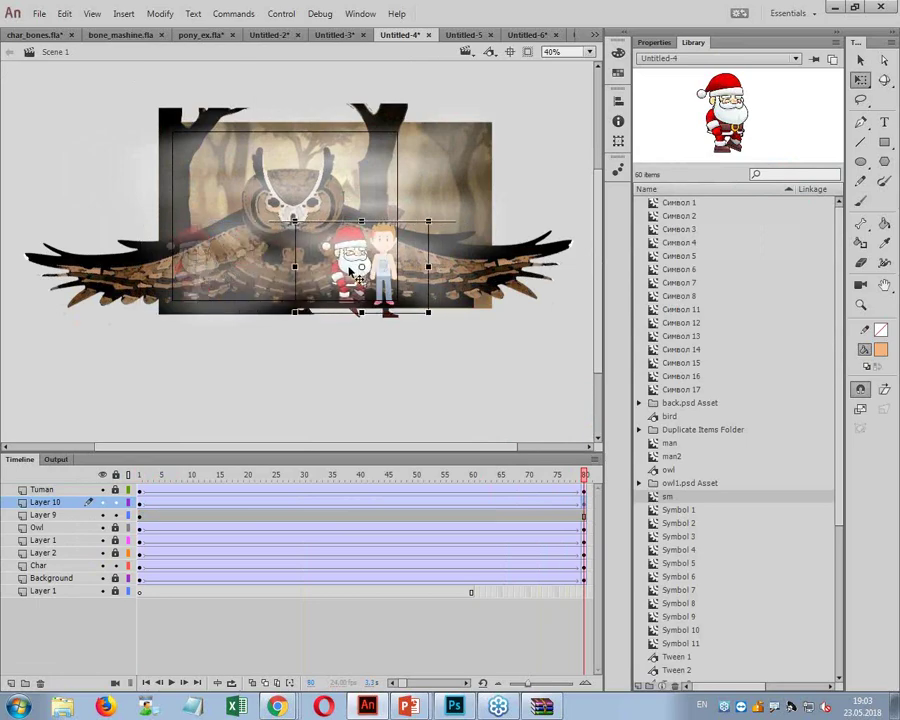
key("ctrl+Return")
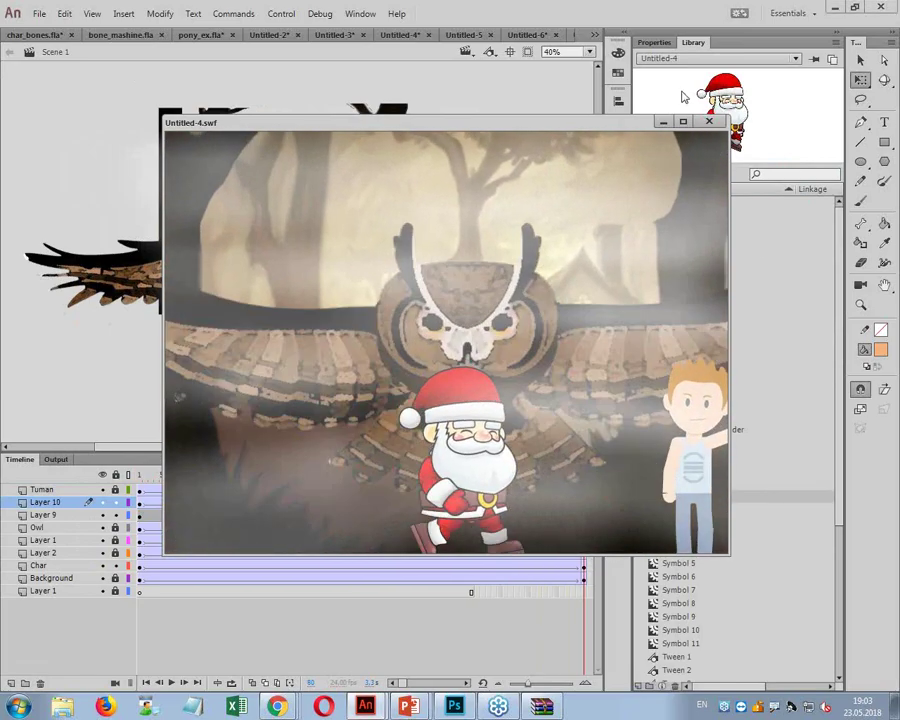
left_click(709, 121)
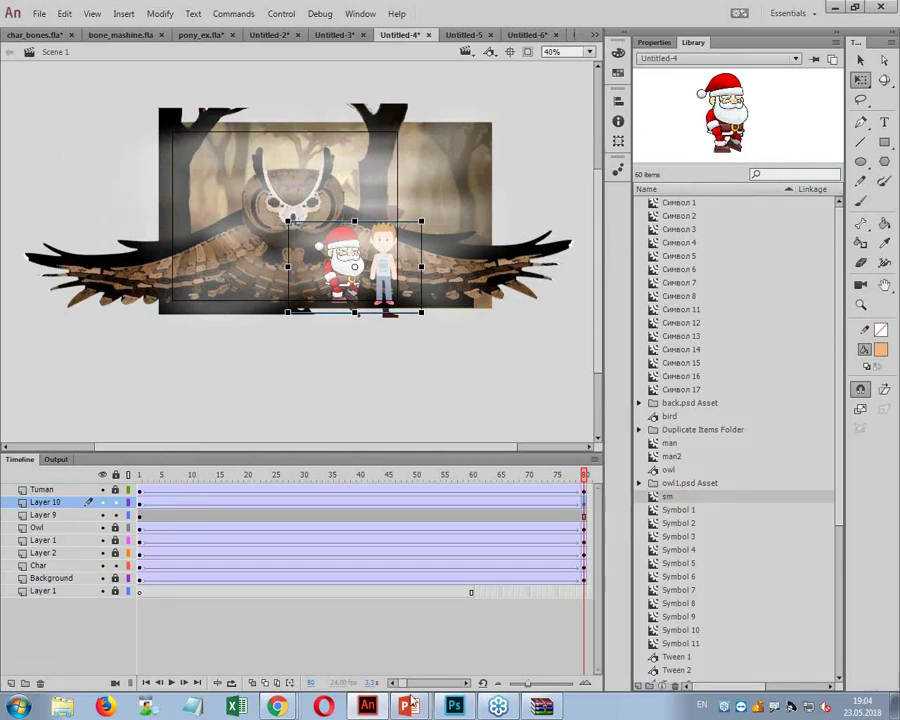
Step: Switch to the running PowerPoint slide show and go back to slide 5 on animating with bones
mouse_move(410, 702)
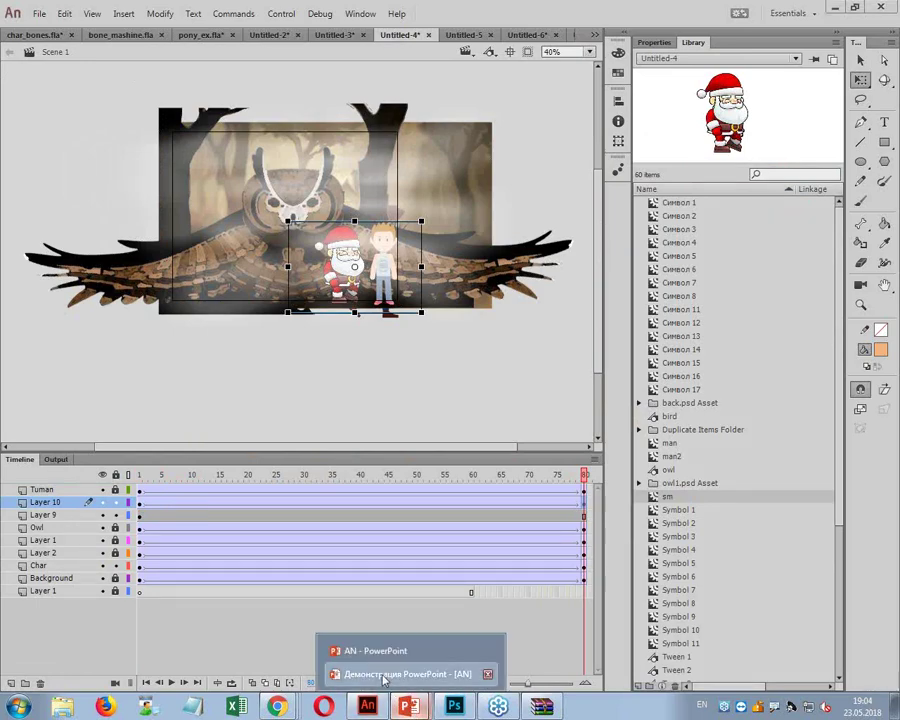
left_click(400, 674)
key("Left")
key("Left")
key("Left")
key("Left")
key("Left")
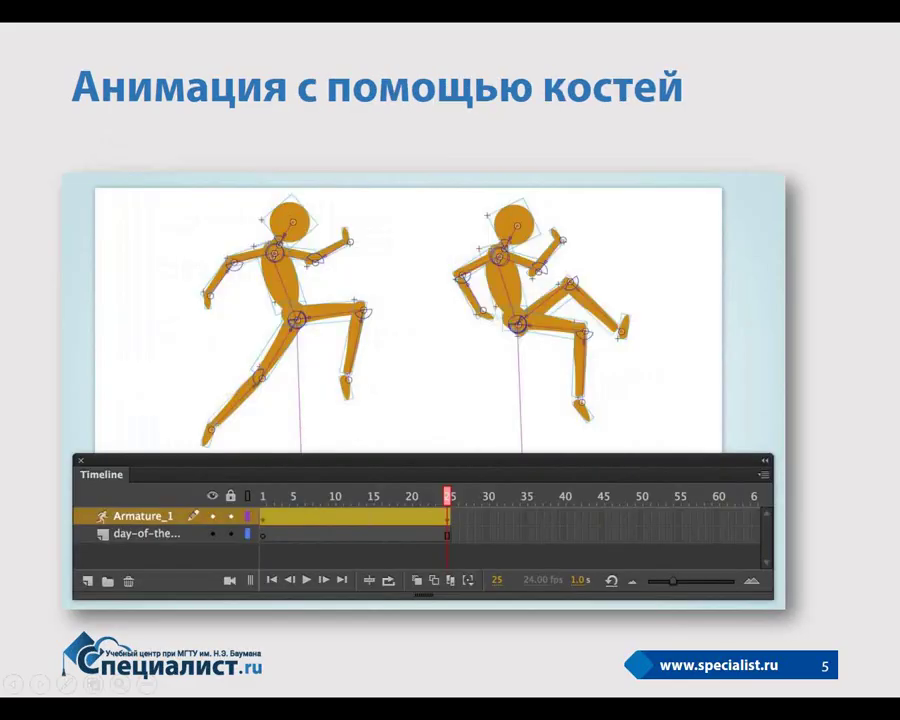